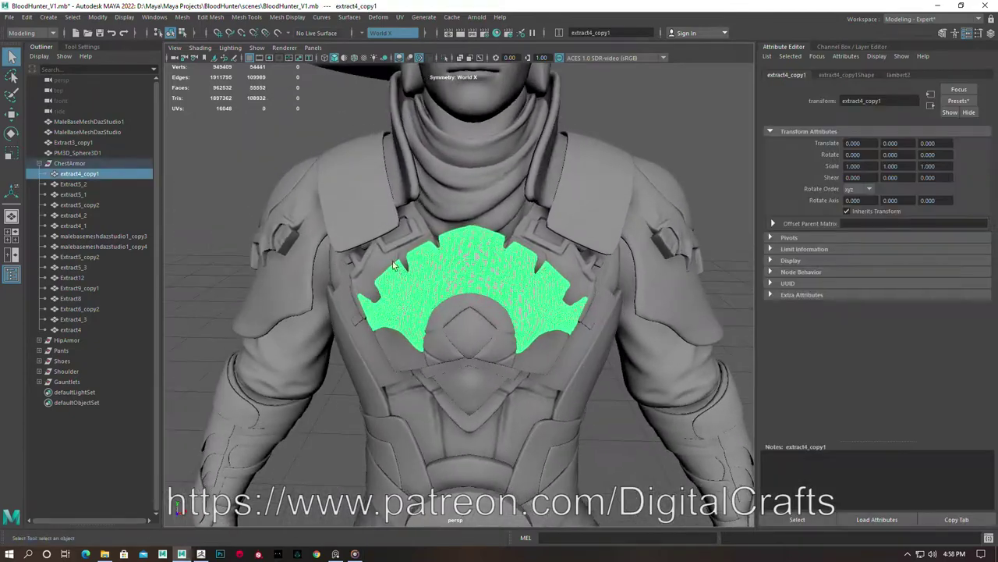
Isolate the chest-armour ring and frame its notched edge
key("ctrl+1")
scroll(472, 239, "up", 3)
middle_click_drag(472, 239, 431, 335, "alt")
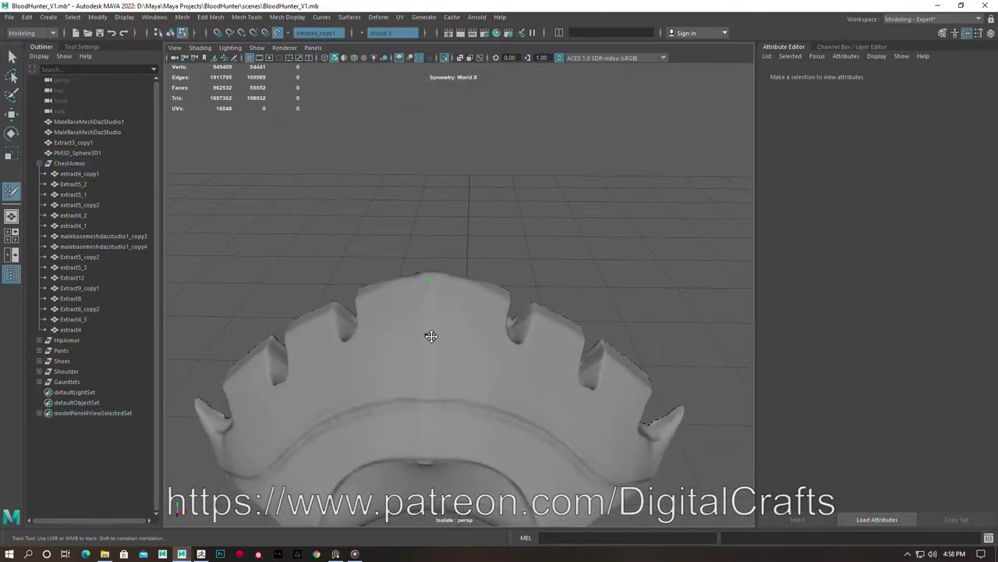
left_click_drag(496, 337, 426, 298, "alt")
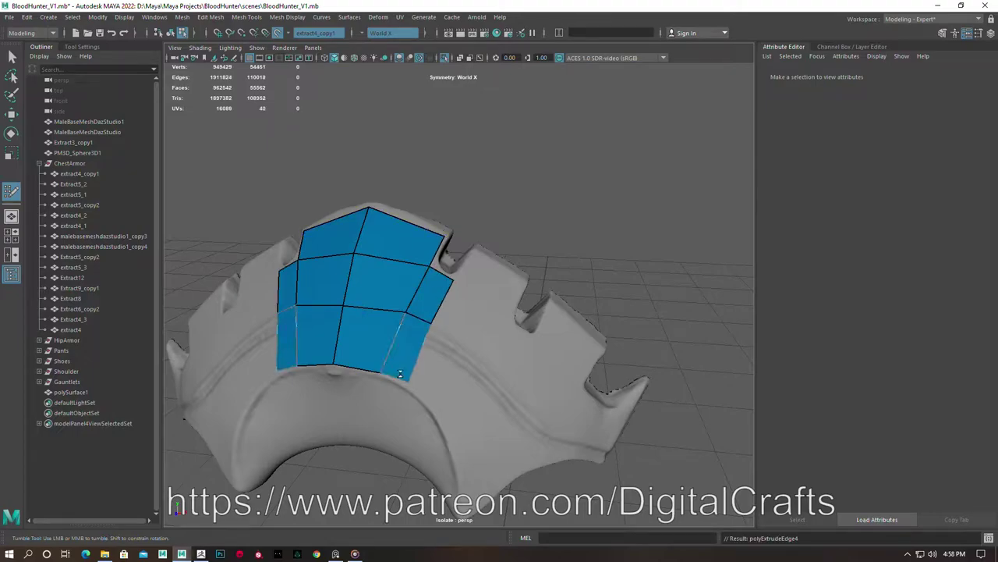
mouse_move(438, 413)
left_mouse_down("alt")
mouse_move(475, 260)
mouse_move(392, 260)
left_mouse_up("alt")
mouse_move(392, 261)
middle_mouse_down("alt")
mouse_move(379, 327)
mouse_move(417, 326)
middle_mouse_up("alt")
Extend new quad strips past the right notch and along the bottom edge
left_click_drag(510, 234, 544, 250, "shift")
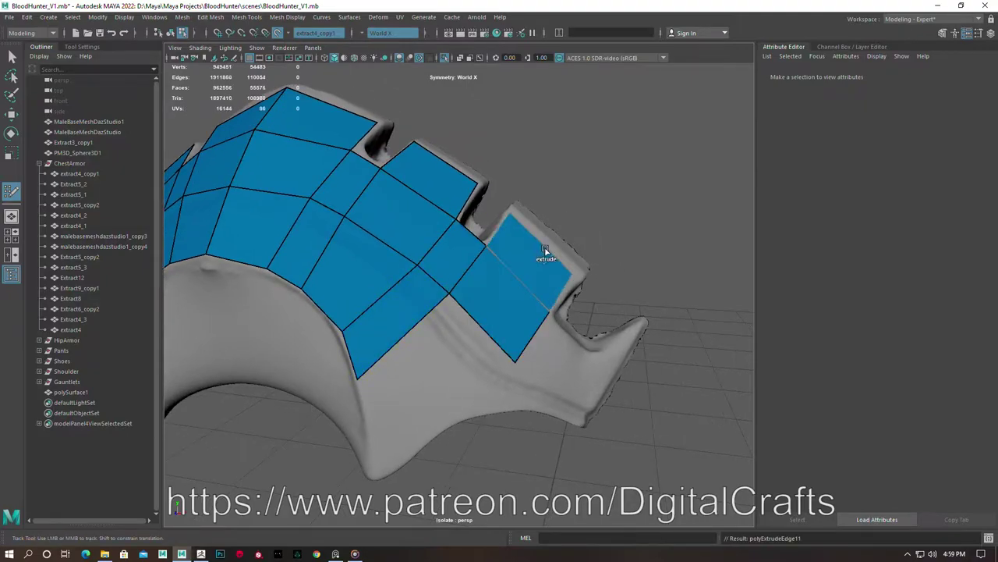
left_click_drag(372, 438, 395, 292, "alt")
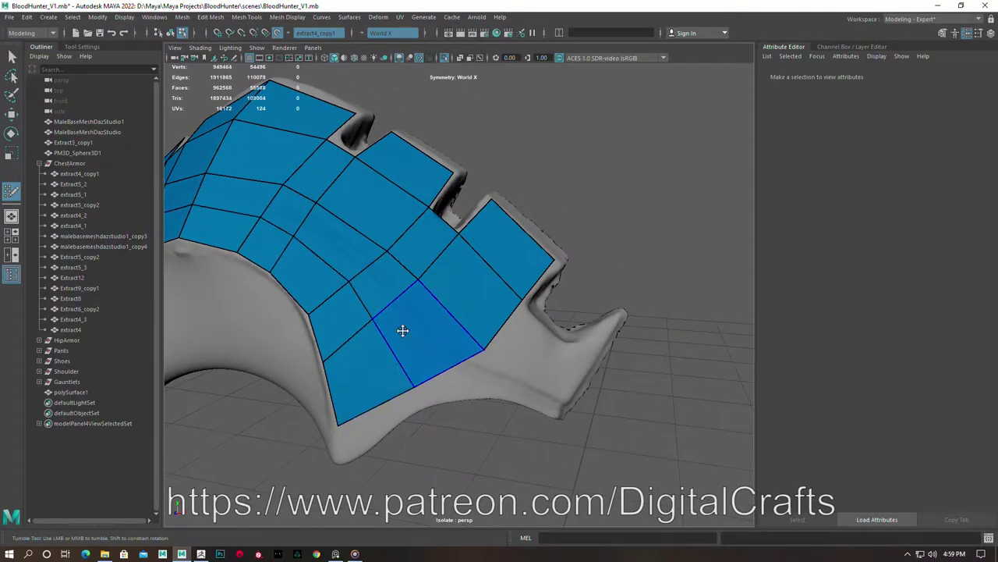
left_click_drag(468, 300, 493, 315, "shift")
Weld the two free corners onto their neighbouring vertices to close the gaps
right_click_drag(443, 340, 399, 360, "alt")
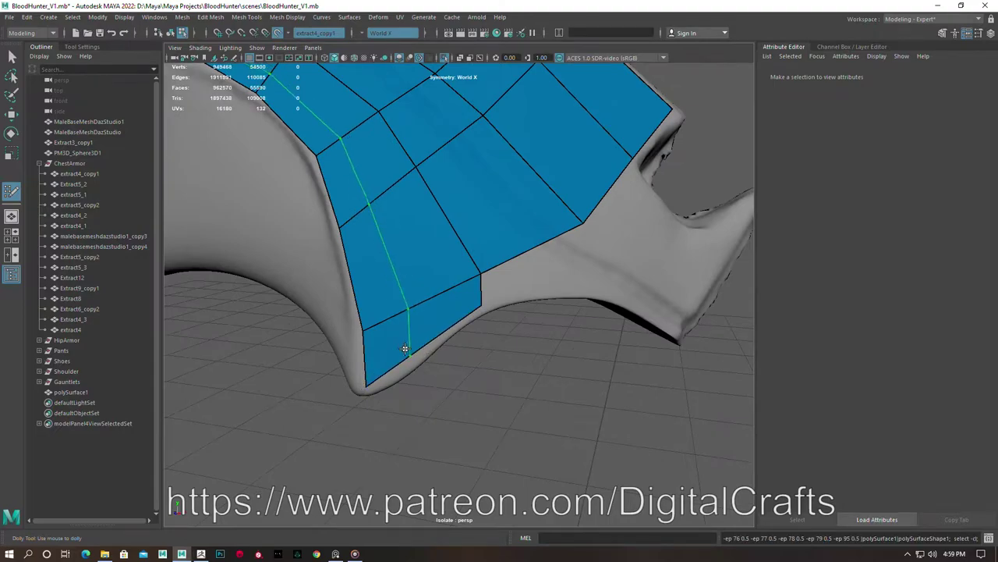
middle_click_drag(406, 370, 448, 258, "alt")
scroll(502, 289, "down", 3)
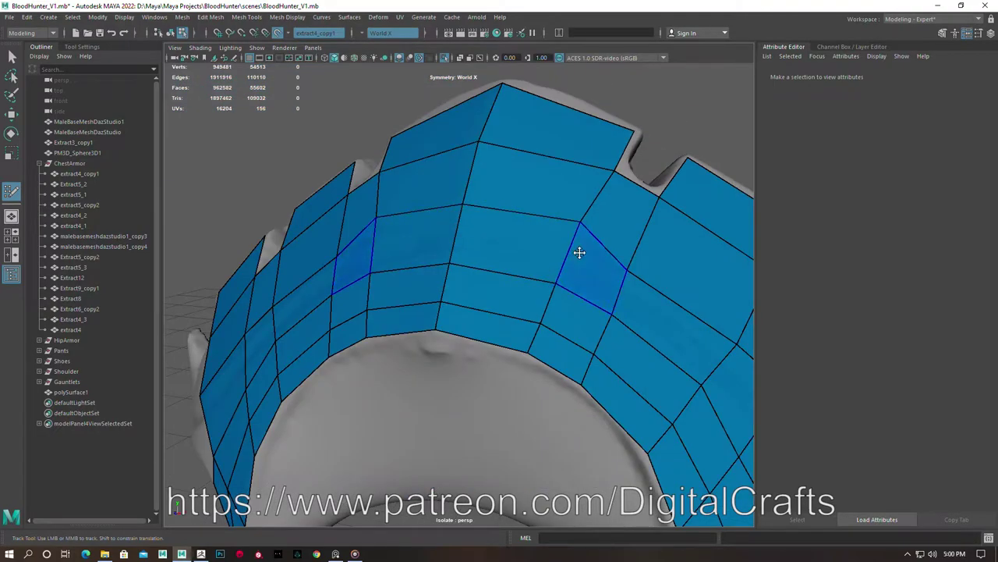
scroll(539, 249, "up", 3)
left_click_drag(539, 249, 430, 319, "alt")
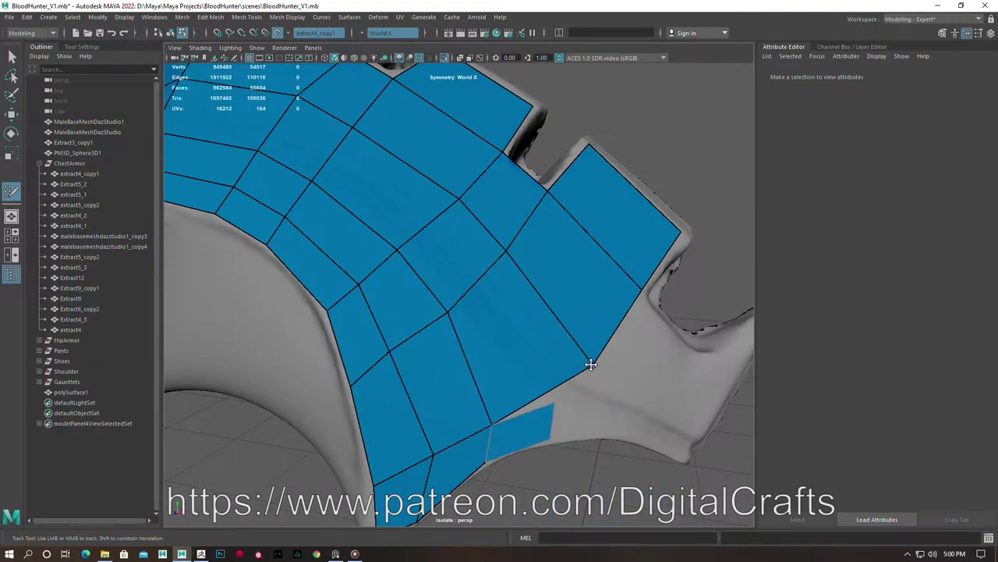
left_click_drag(590, 364, 478, 370, "alt")
scroll(581, 372, "up", 3)
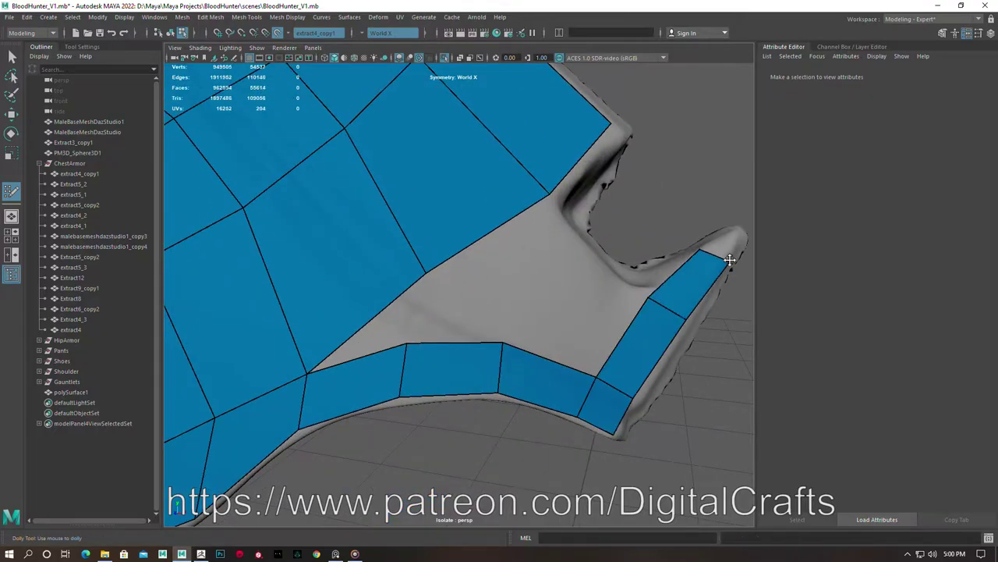
left_click_drag(553, 221, 425, 275)
left_click_drag(499, 298, 516, 332)
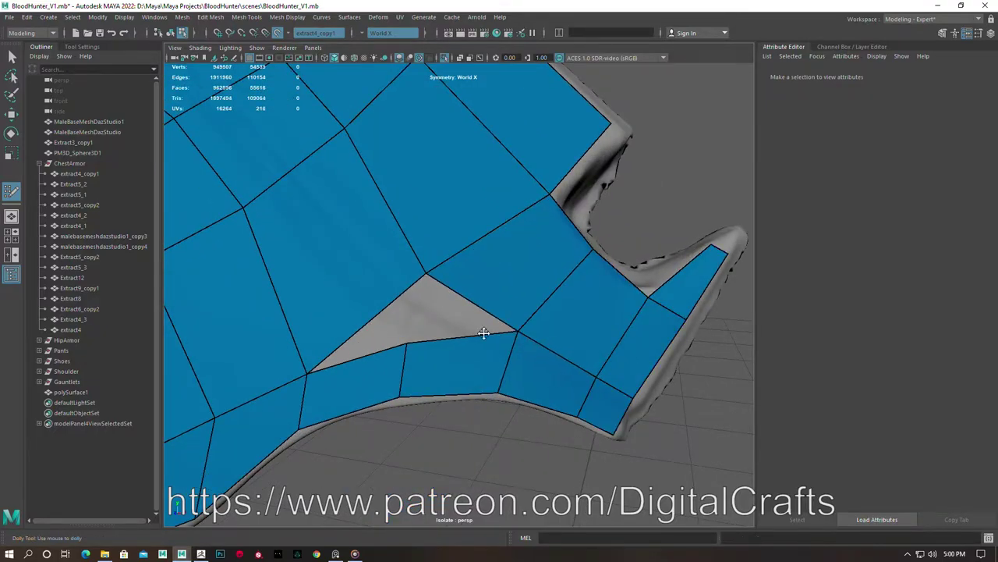
Leave Quad Draw with the new polySurface1 mesh selected
scroll(398, 396, "down", 3)
key("q")
mouse_move(520, 290)
left_mouse_down("alt")
mouse_move(343, 263)
mouse_move(348, 273)
left_mouse_up("alt")
Hide the high-res chest piece and bring the full character back into view
key("ctrl+h")
right_click_drag(348, 273, 328, 242)
left_click_drag(348, 273, 287, 209, "alt")
key("F8")
key("ctrl+1")
left_click_drag(460, 203, 427, 213, "alt")
Apply Edit Edge Flow to an edge loop along the chest mesh's curve
key("ctrl+F11")
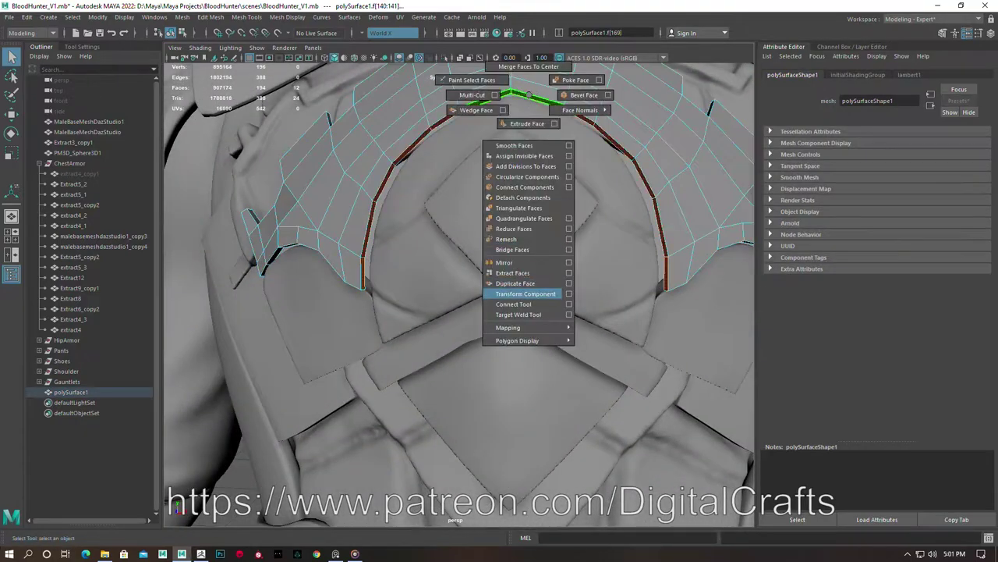
right_click_drag(528, 94, 526, 294, "shift")
left_click_drag(512, 134, 473, 156, "alt")
right_click_drag(479, 133, 499, 289, "shift")
mouse_move(499, 288)
left_mouse_down("alt")
mouse_move(575, 279)
mouse_move(435, 187)
mouse_move(403, 234)
mouse_move(569, 196)
mouse_move(554, 157)
left_mouse_up("alt")
Pick vertices on the chest mesh and turn on soft selection for moving them
key("F8")
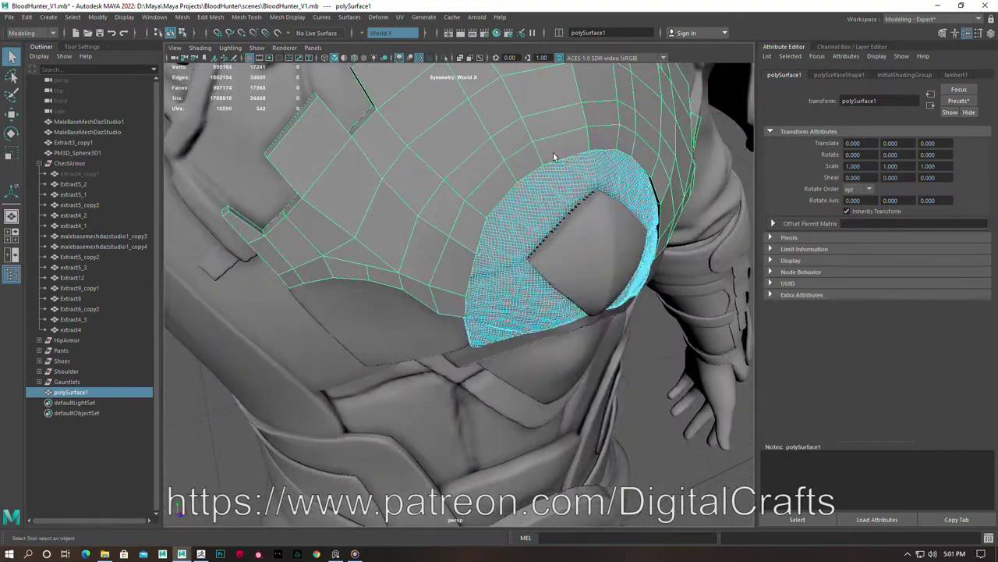
key("F9")
mouse_move(621, 159)
left_mouse_down("alt")
mouse_move(647, 161)
mouse_move(597, 156)
mouse_move(593, 184)
mouse_move(518, 132)
left_mouse_up("alt")
left_click(596, 156)
key("w")
left_click(520, 117)
key("b")
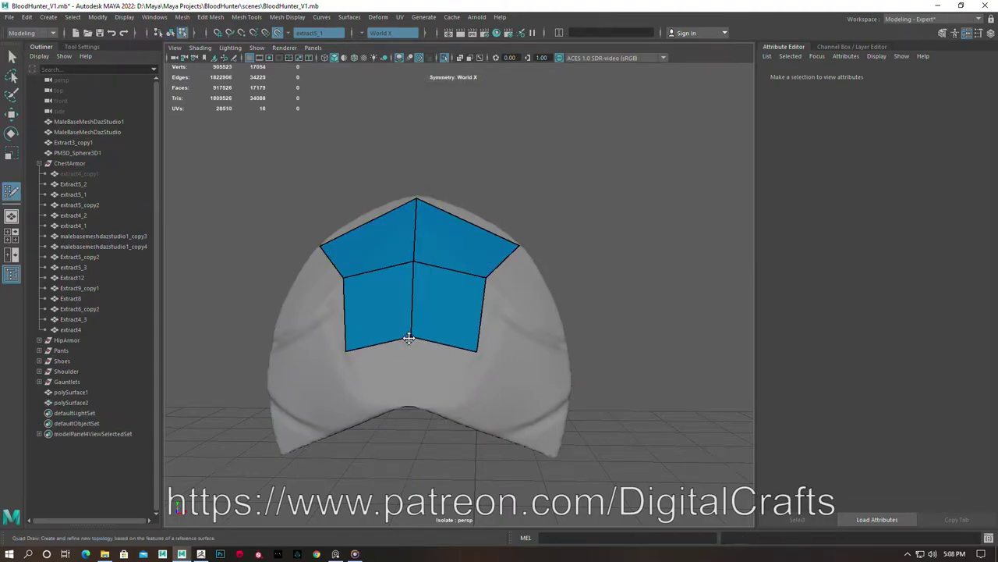
Inspect the dome piece from several angles and select its new low-poly mesh, polySurface2
left_click_drag(461, 342, 435, 234, "alt")
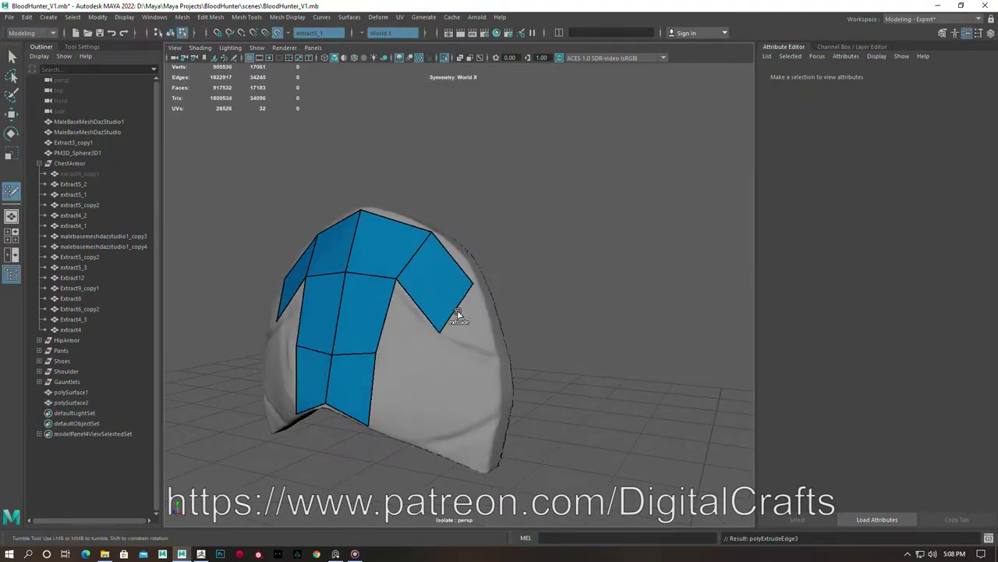
left_click_drag(476, 411, 537, 328, "alt")
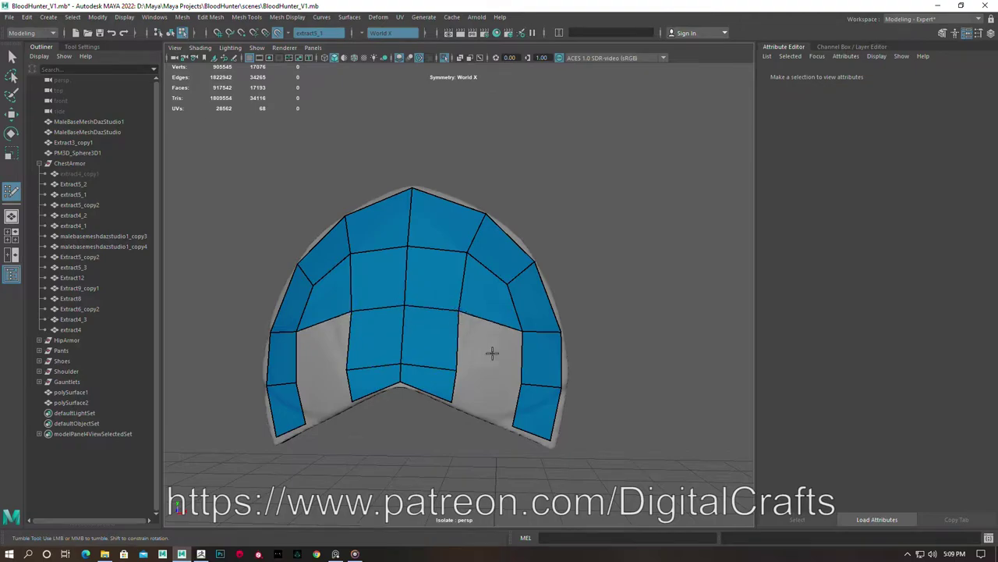
left_click(302, 314)
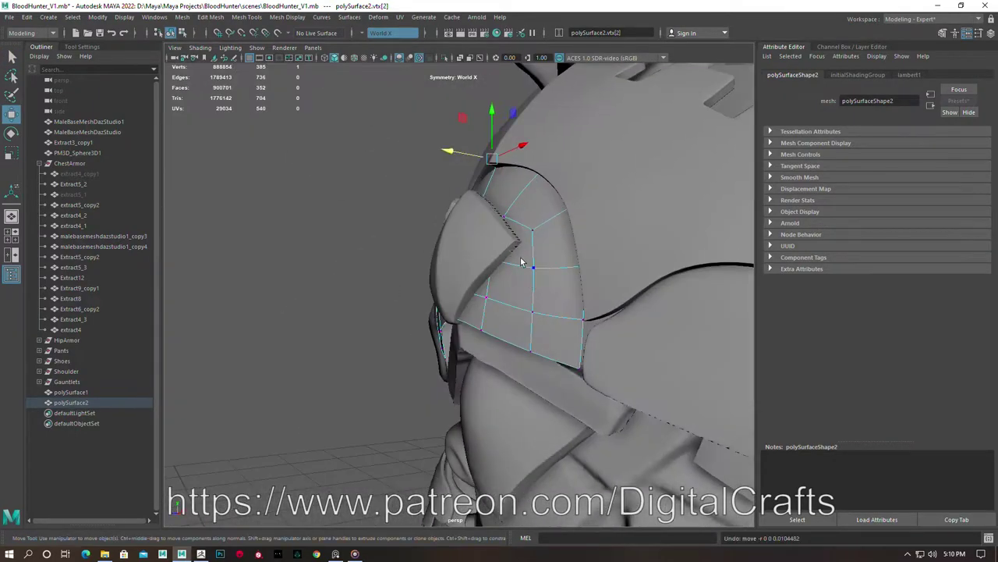
Bevel the selected edge of polySurface2 and view the chest from the front
right_click_drag(462, 197, 517, 196, "shift")
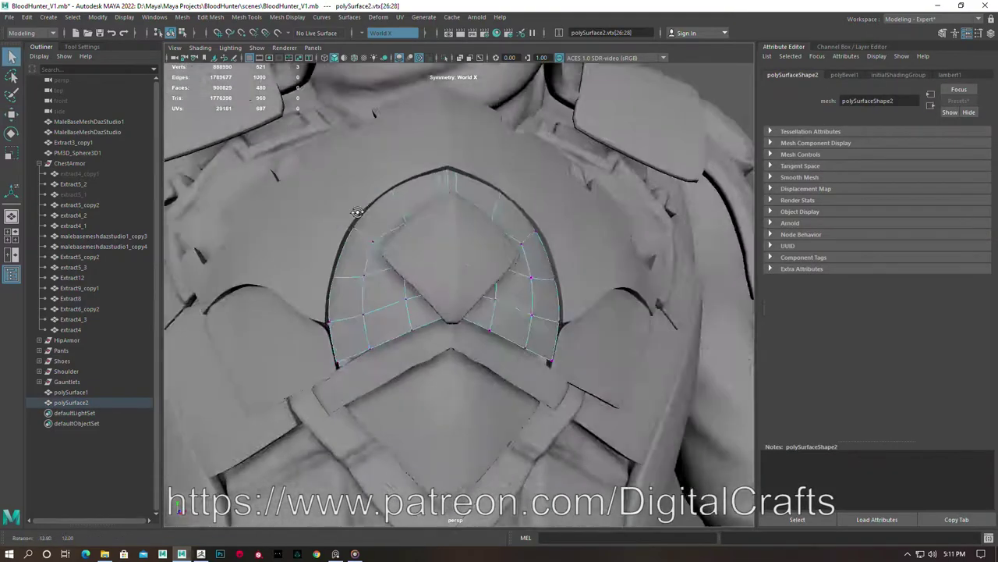
left_click_drag(587, 212, 657, 240, "alt")
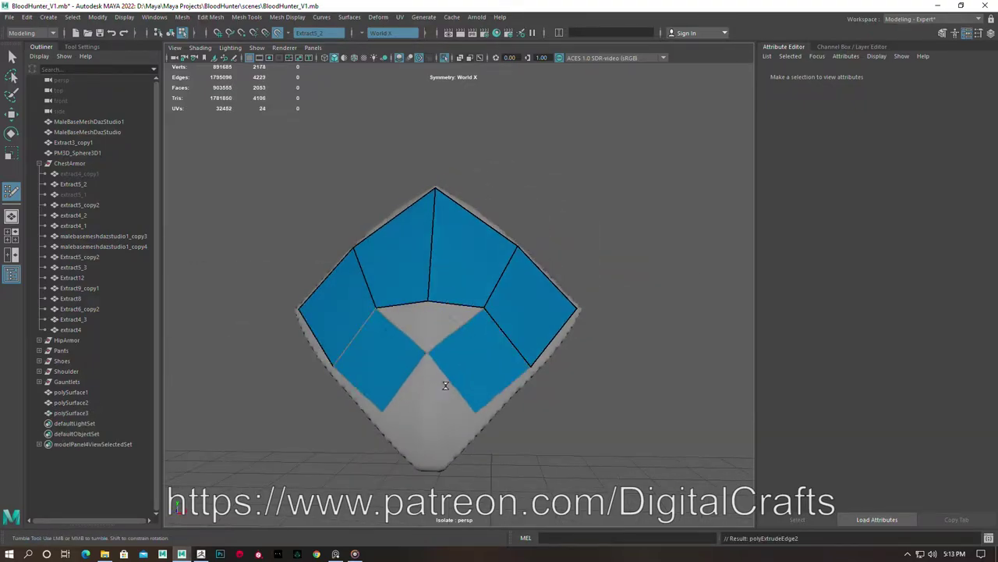
Extend the lower faces to the bottom point and bevel the centre edge at fraction 0.5
left_click_drag(445, 386, 429, 436)
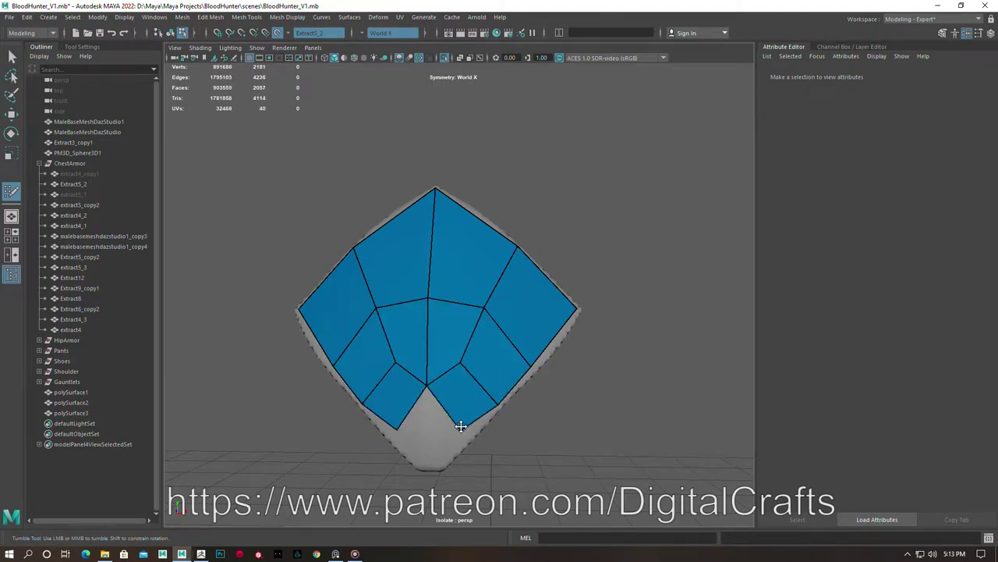
mouse_move(425, 430)
left_mouse_down("alt")
mouse_move(472, 374)
mouse_move(486, 379)
mouse_move(335, 325)
mouse_move(426, 311)
left_mouse_up("alt")
key("q")
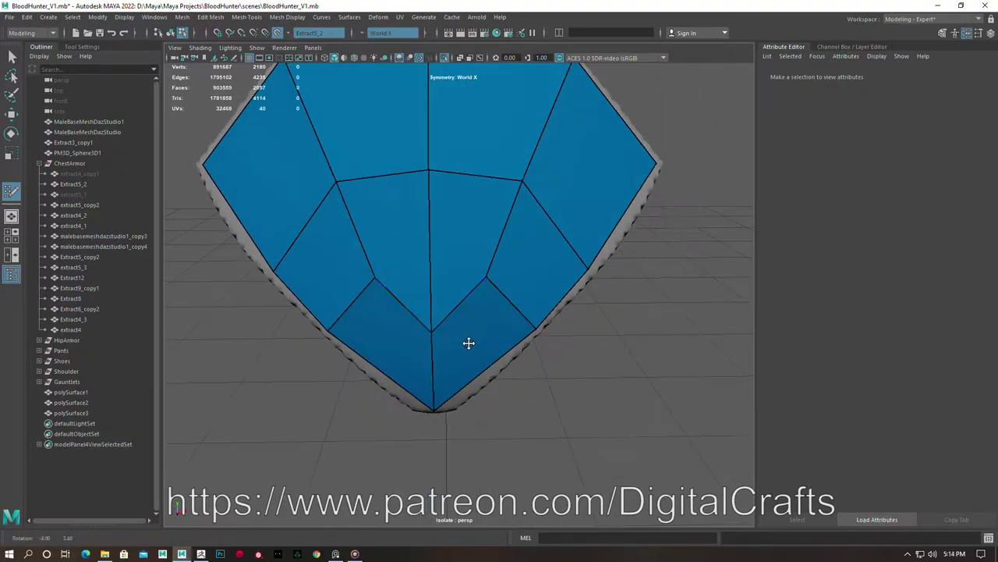
scroll(246, 292, "down", 3)
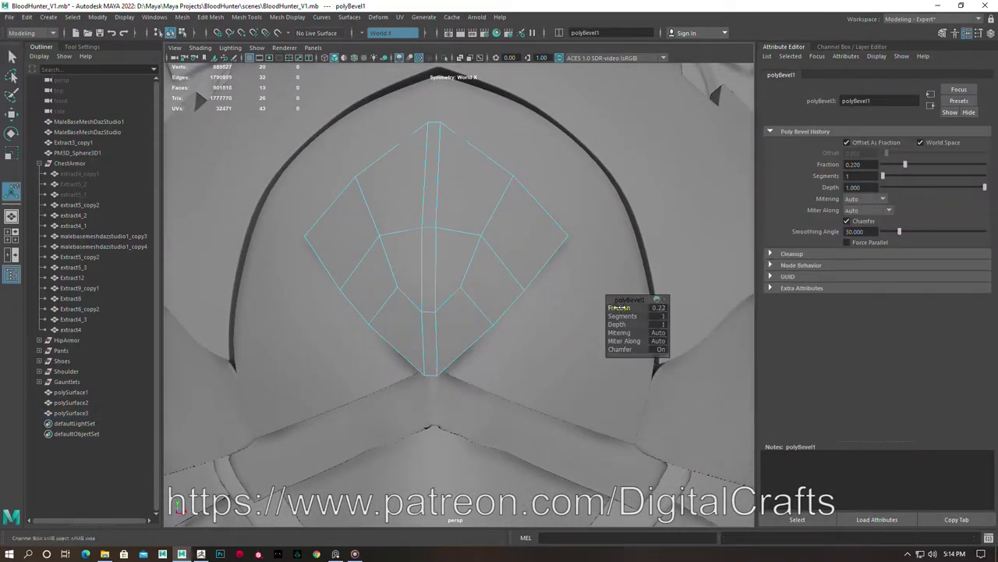
key("ctrl+b")
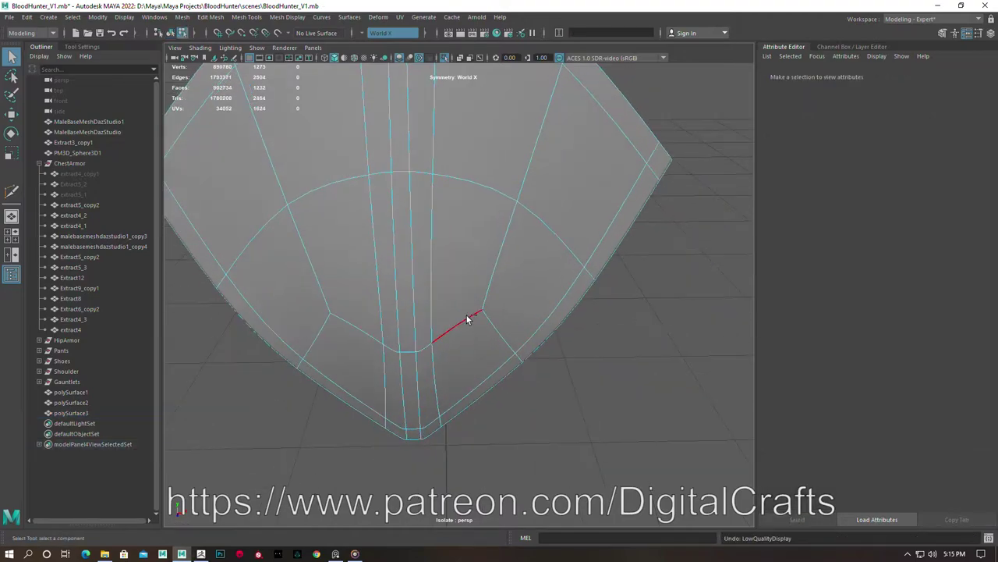
Multi-Cut a new edge across a face of the diamond mesh and turn symmetry off
left_click_drag(468, 318, 435, 246, "alt")
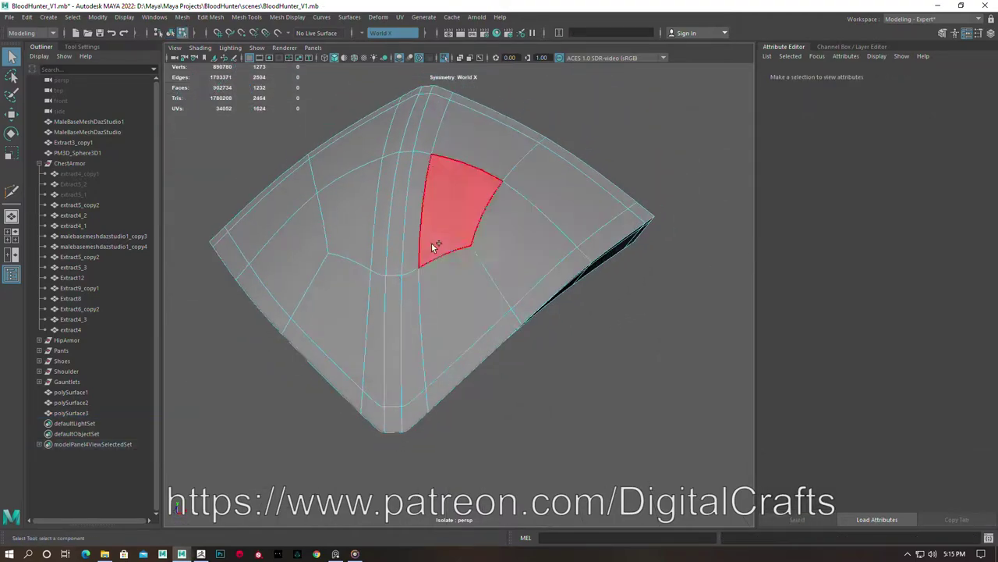
key("Return")
key("q")
left_click_drag(380, 277, 446, 257, "alt")
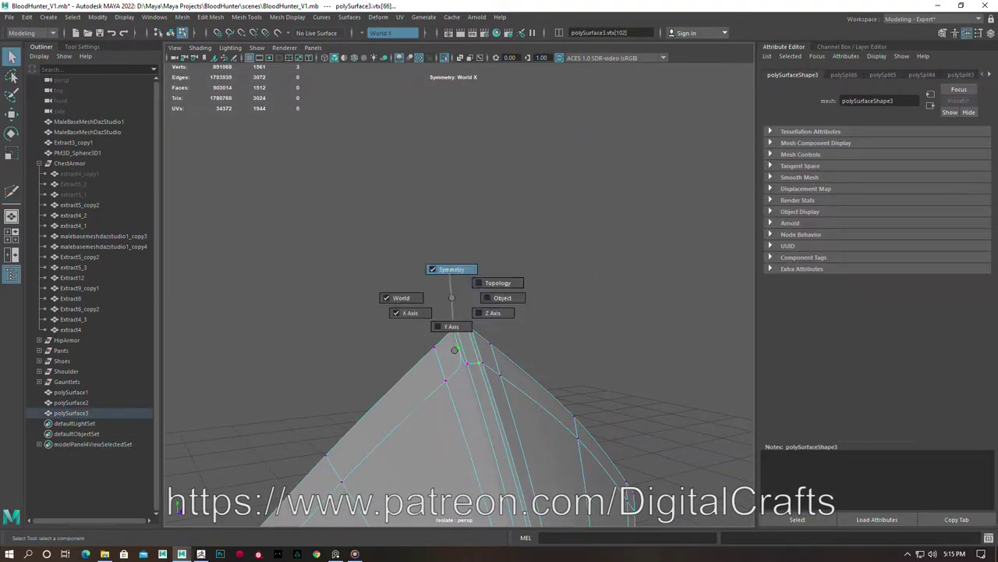
left_click(452, 269)
Exit isolation, frame extract5_copy2 and make it the live drawing surface
left_click_drag(400, 130, 325, 229, "alt")
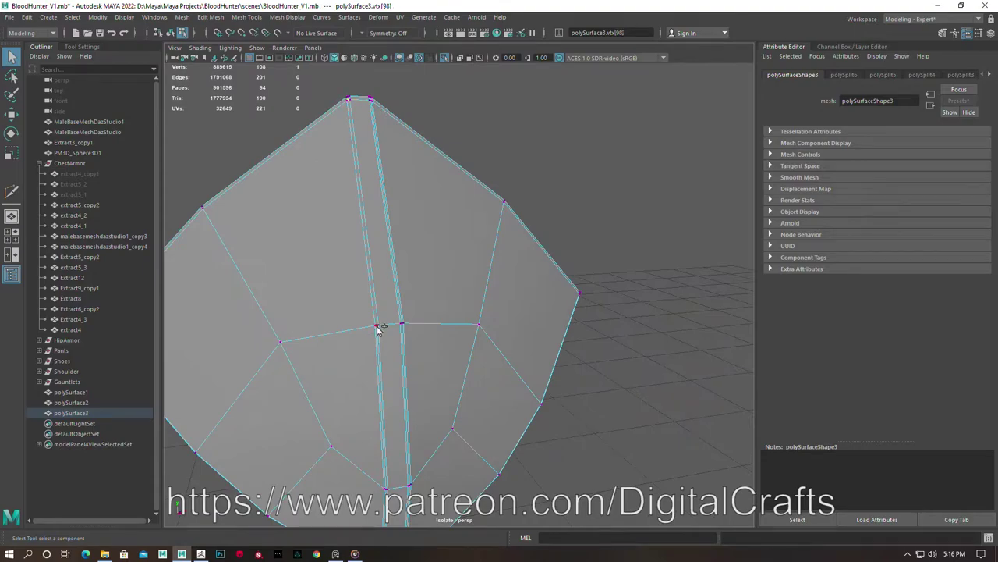
left_click(584, 234)
key("ctrl+1")
left_click(486, 304)
key("f")
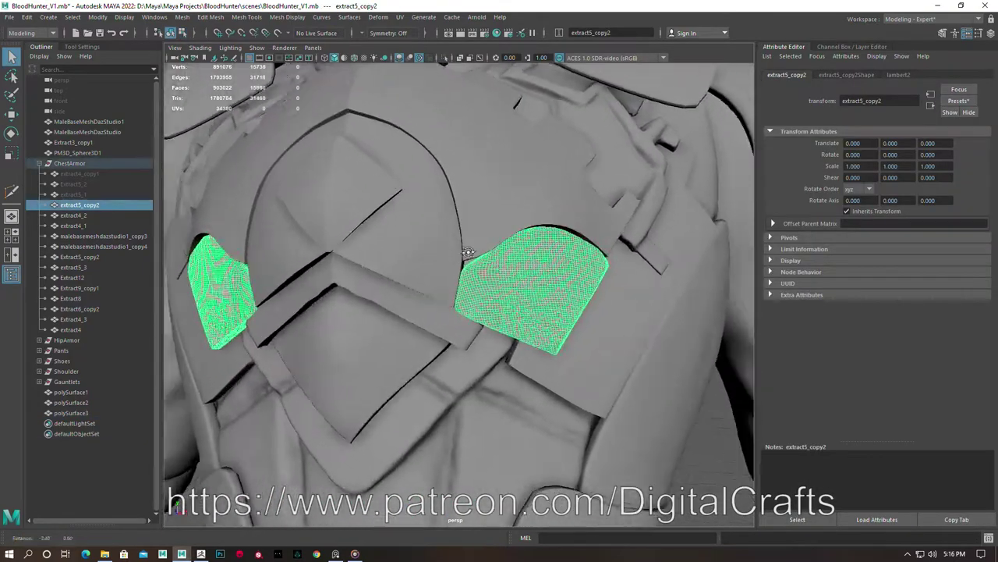
right_click(527, 257, "shift")
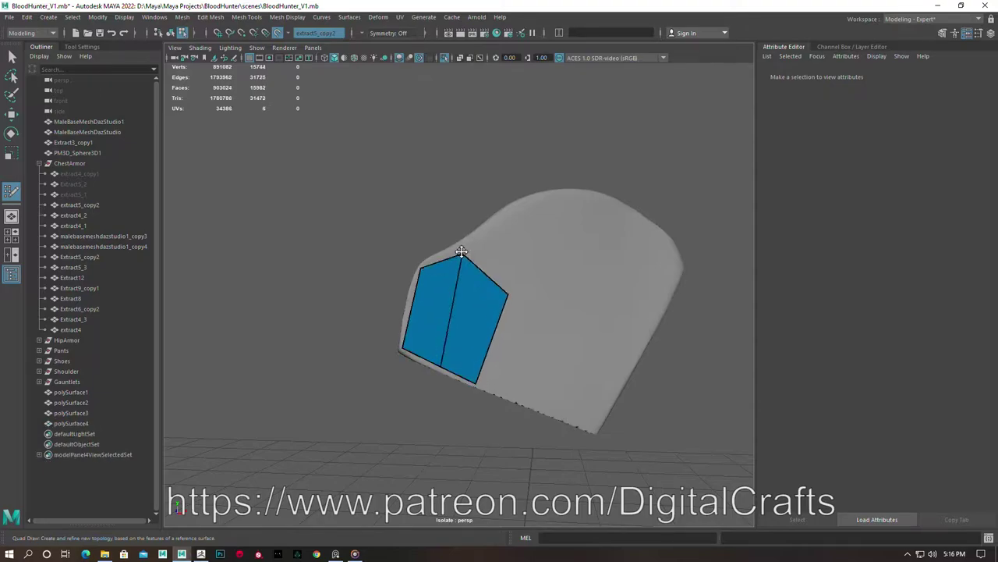
Add the remaining quads across the top of the strip and commit the polySurface4 patch
scroll(426, 356, "up", 3)
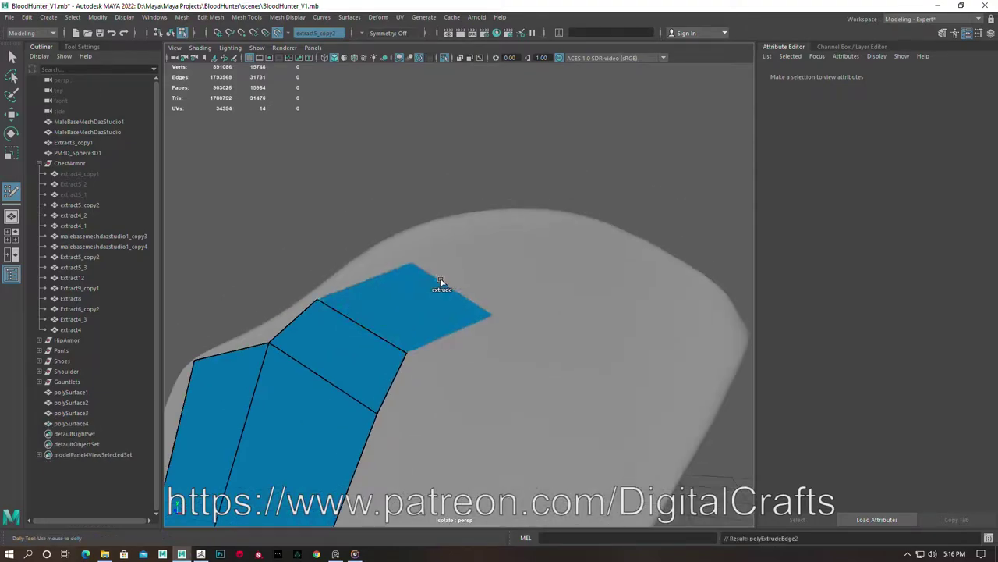
middle_click_drag(440, 279, 371, 266, "alt")
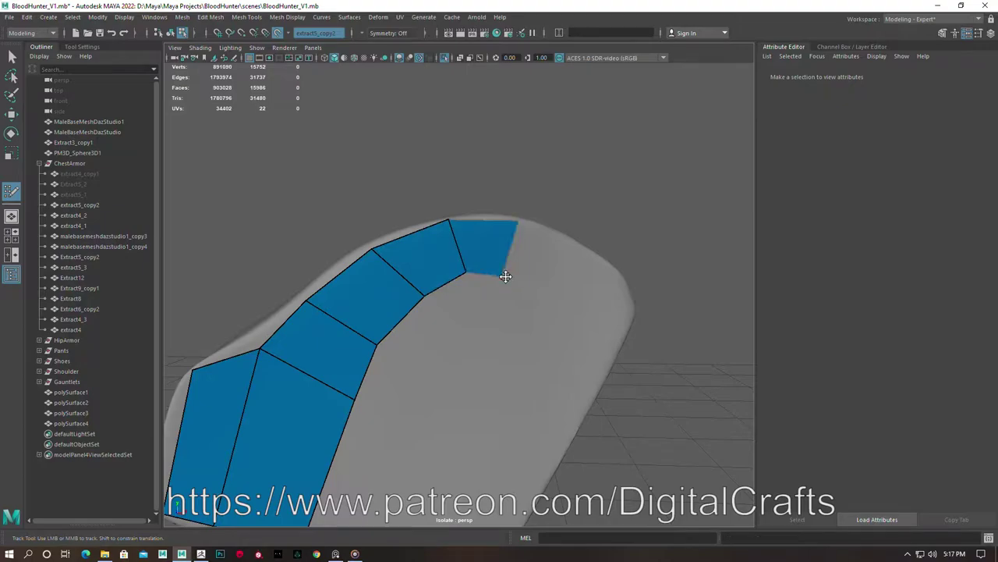
scroll(505, 276, "down", 3)
scroll(457, 258, "up", 3)
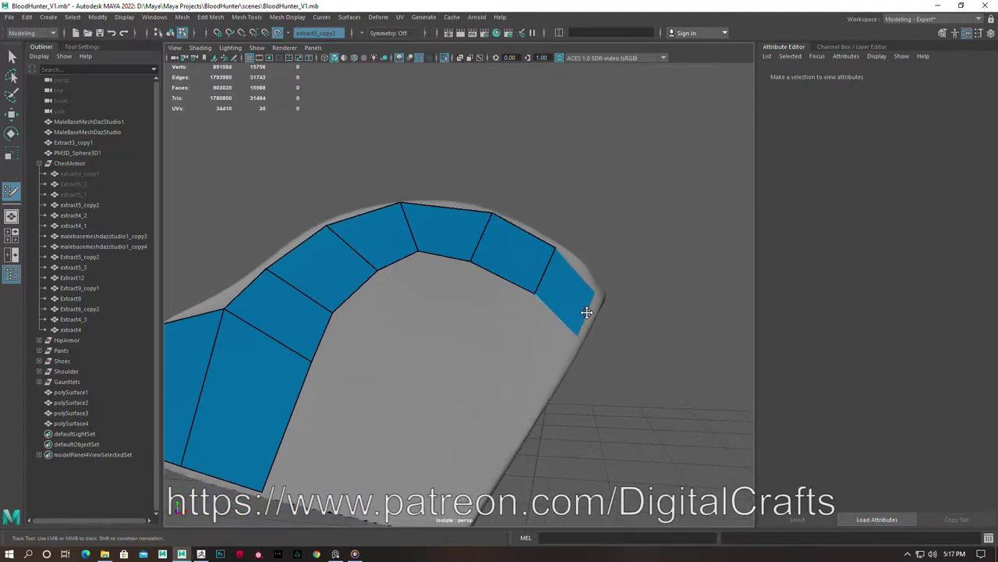
left_click_drag(587, 312, 567, 163, "alt")
scroll(537, 206, "down", 3)
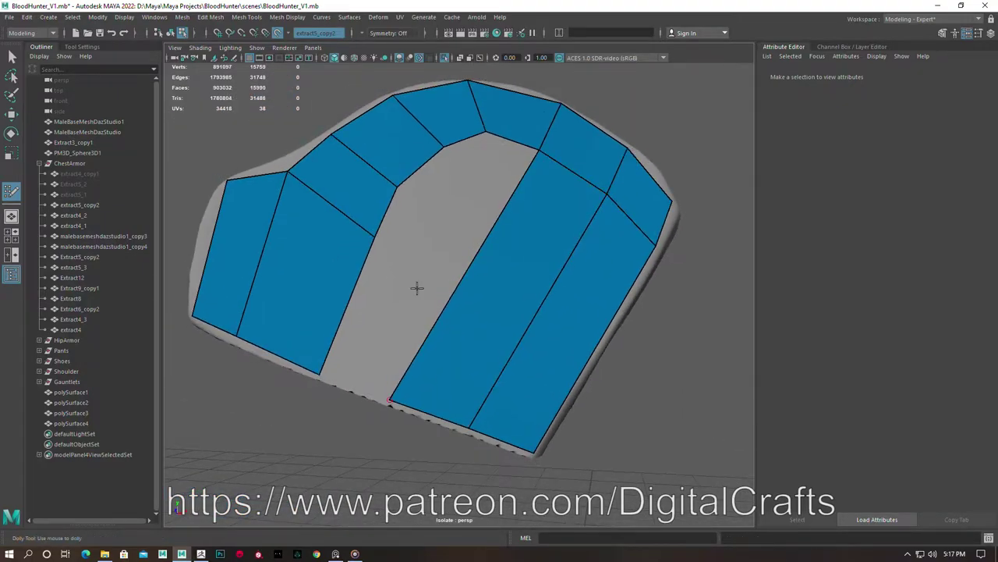
middle_click_drag(417, 288, 446, 302, "alt")
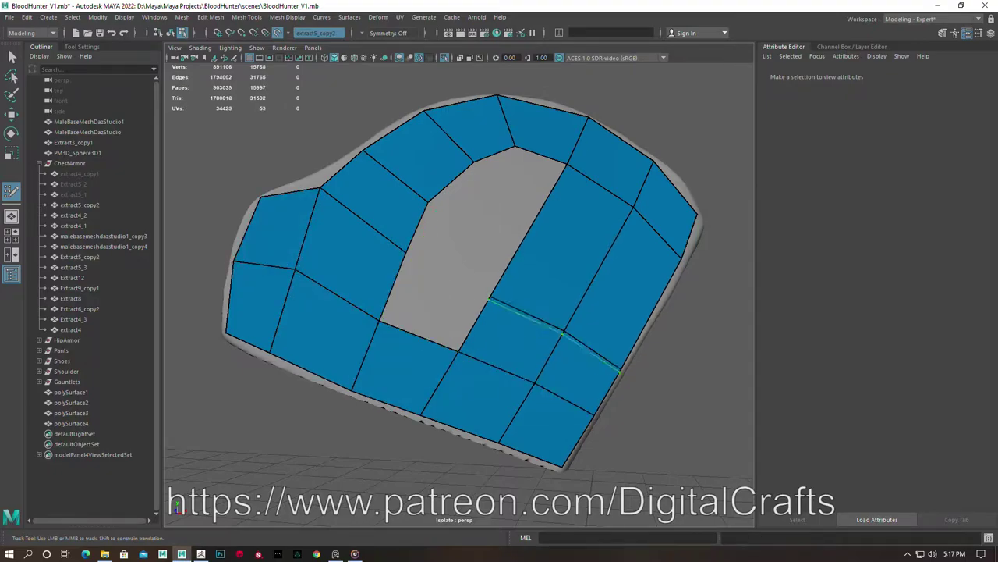
key("Return")
scroll(554, 220, "down", 3)
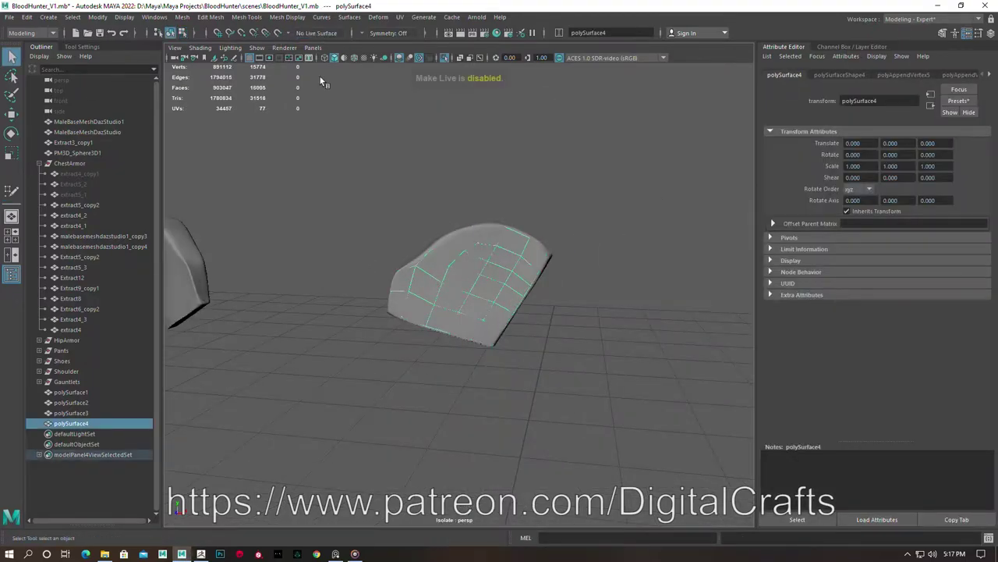
scroll(517, 243, "up", 5)
Move the patch's border vertices to follow the armor rim
left_click(505, 284)
key("w")
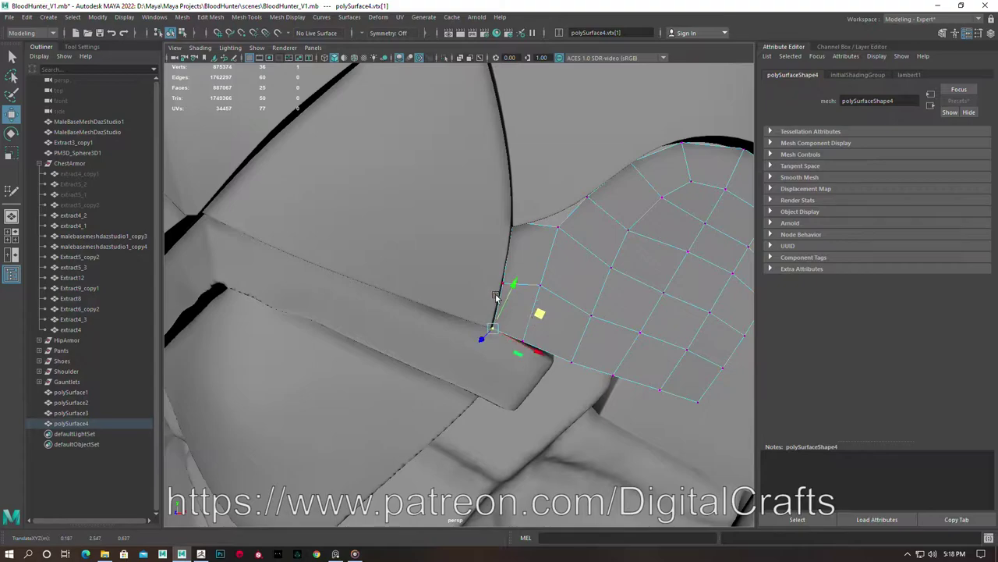
mouse_move(531, 350)
left_mouse_down("alt")
mouse_move(446, 301)
mouse_move(489, 205)
left_mouse_up("alt")
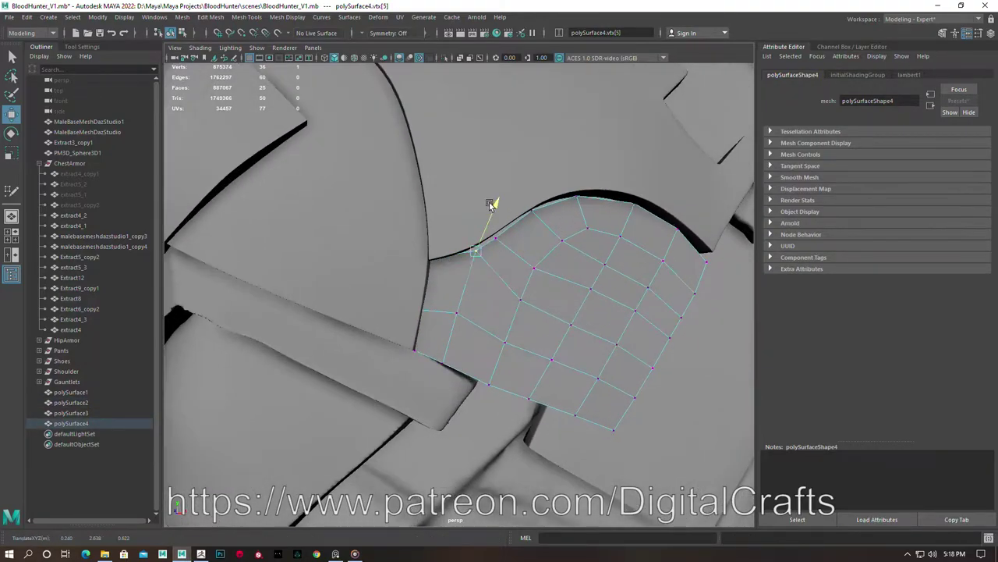
left_click_drag(574, 191, 560, 190, "alt")
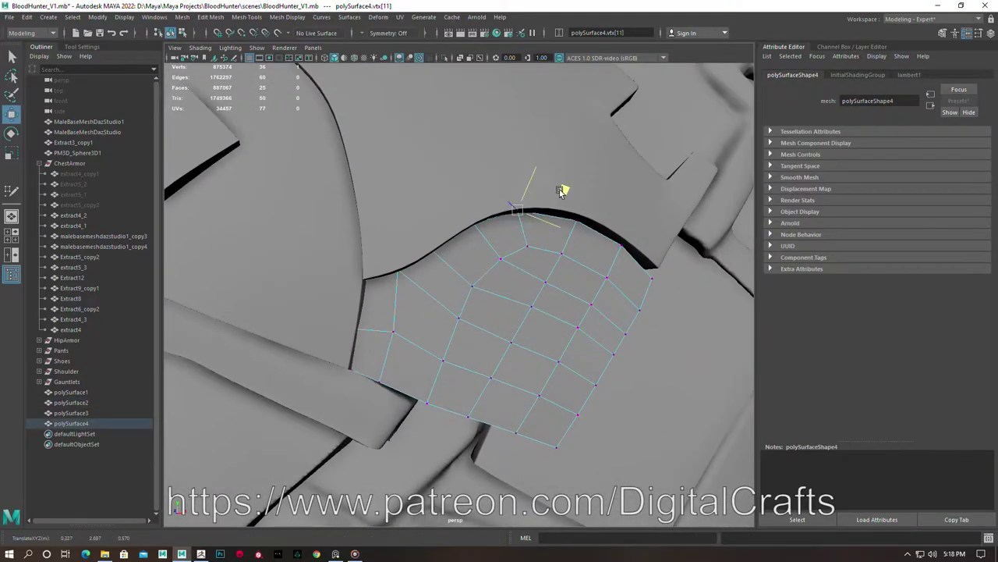
left_click_drag(655, 227, 689, 270, "alt")
right_click_drag(549, 278, 544, 293)
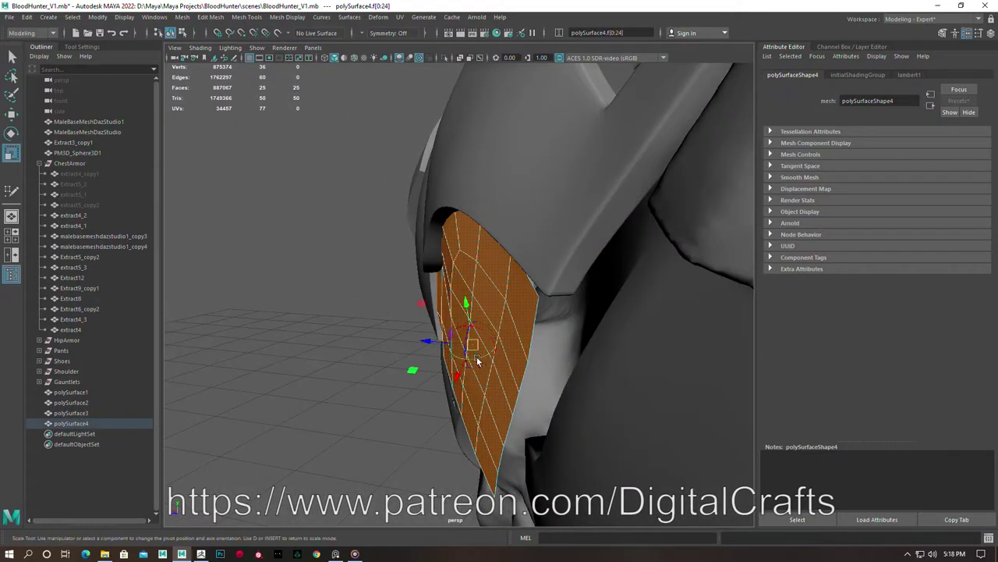
left_click_drag(545, 292, 471, 277, "alt")
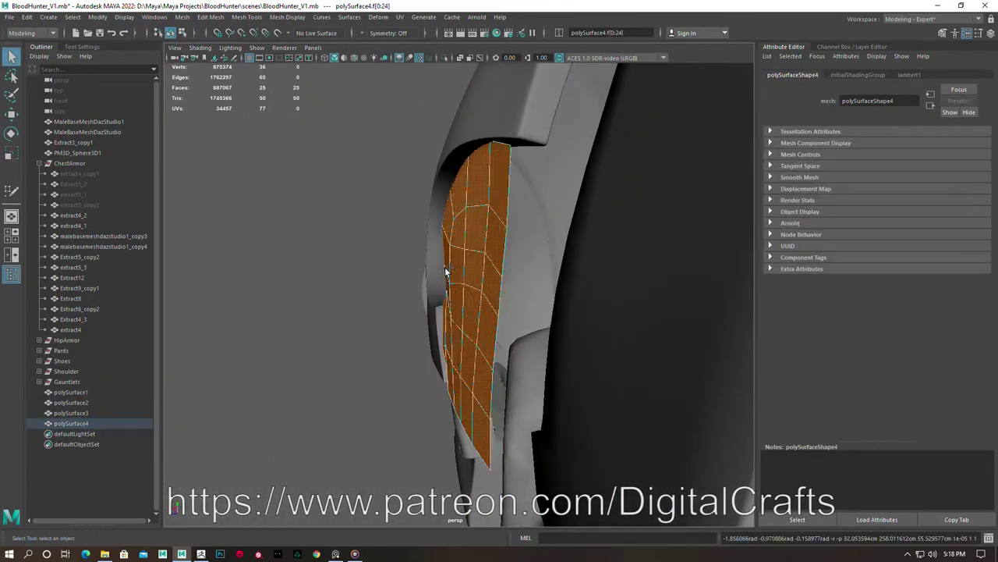
Select edges and vertices on the patch and smooth them with Edit Edge Flow
key("F10")
left_click(551, 259)
mouse_move(549, 267)
left_mouse_down("alt")
mouse_move(552, 283)
mouse_move(395, 294)
mouse_move(508, 290)
mouse_move(546, 323)
mouse_move(555, 231)
left_mouse_up("alt")
key("F9")
left_click(508, 290)
left_click_drag(671, 244, 532, 310, "alt")
left_click(515, 344, "shift")
mouse_move(514, 344)
left_mouse_down("alt")
mouse_move(538, 359)
mouse_move(414, 312)
mouse_move(523, 353)
mouse_move(511, 309)
mouse_move(543, 245)
left_mouse_up("alt")
key("d")
right_click(543, 245)
right_click_drag(543, 245, 502, 285)
Reposition vertices along the patch's side edge and select an edge loop
mouse_move(501, 285)
left_mouse_down("alt")
mouse_move(468, 257)
mouse_move(457, 216)
left_mouse_up("alt")
left_click(457, 217)
left_click_drag(462, 269, 352, 307, "alt")
left_click(387, 306)
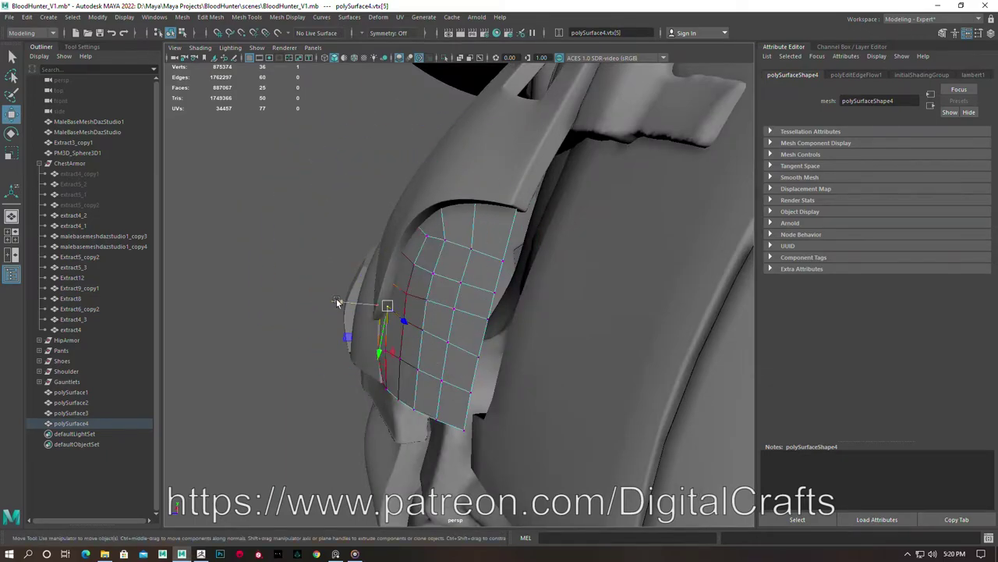
mouse_move(408, 315)
left_mouse_down("alt")
mouse_move(352, 328)
mouse_move(458, 379)
mouse_move(357, 382)
mouse_move(394, 355)
mouse_move(479, 362)
mouse_move(467, 258)
left_mouse_up("alt")
double_click(457, 379)
Return to object mode and select the four patches, polySurface1–4
key("q")
key("F8")
key("F10")
left_click(467, 258)
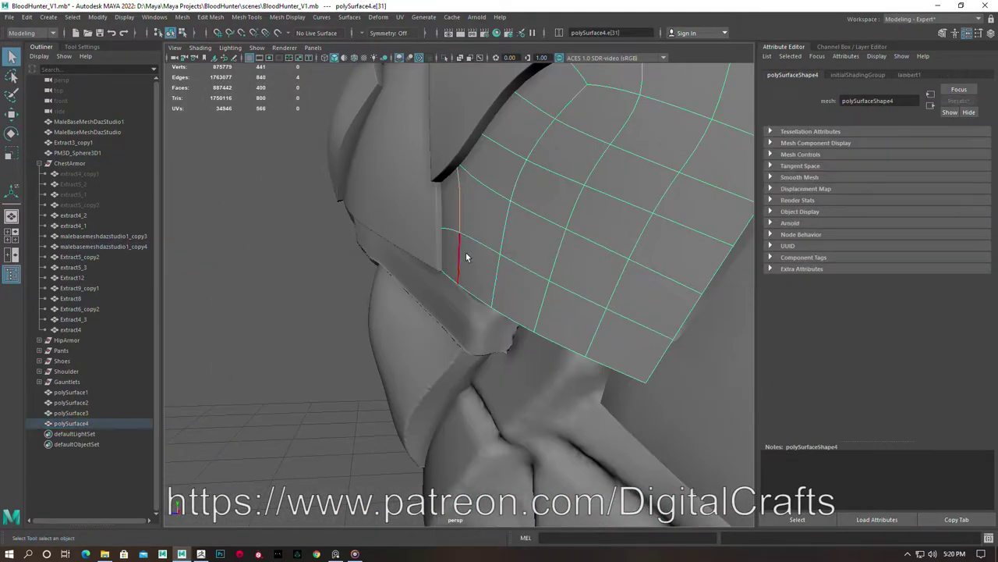
left_click_drag(417, 225, 436, 297, "alt")
scroll(437, 296, "down", 5)
key("F8")
left_click(71, 391, "shift")
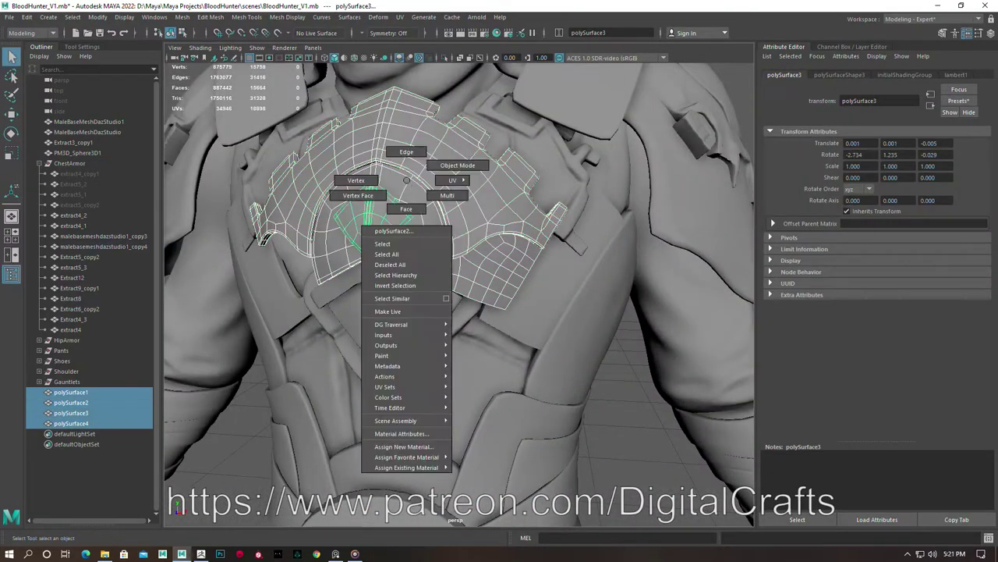
Assign a new Phong material to the four patches
right_click_drag(367, 211, 435, 292)
left_click_drag(435, 292, 351, 234, "alt")
left_click(296, 216)
mouse_move(296, 217)
left_mouse_down("alt")
mouse_move(468, 242)
mouse_move(343, 206)
mouse_move(390, 169)
mouse_move(445, 234)
mouse_move(400, 223)
mouse_move(546, 334)
mouse_move(361, 297)
mouse_move(420, 297)
mouse_move(390, 304)
mouse_move(472, 229)
left_mouse_up("alt")
scroll(491, 240, "up", 5)
Extrude the shoulder patch into a thick slab and reverse its normals
left_click(491, 240)
key("ctrl+e")
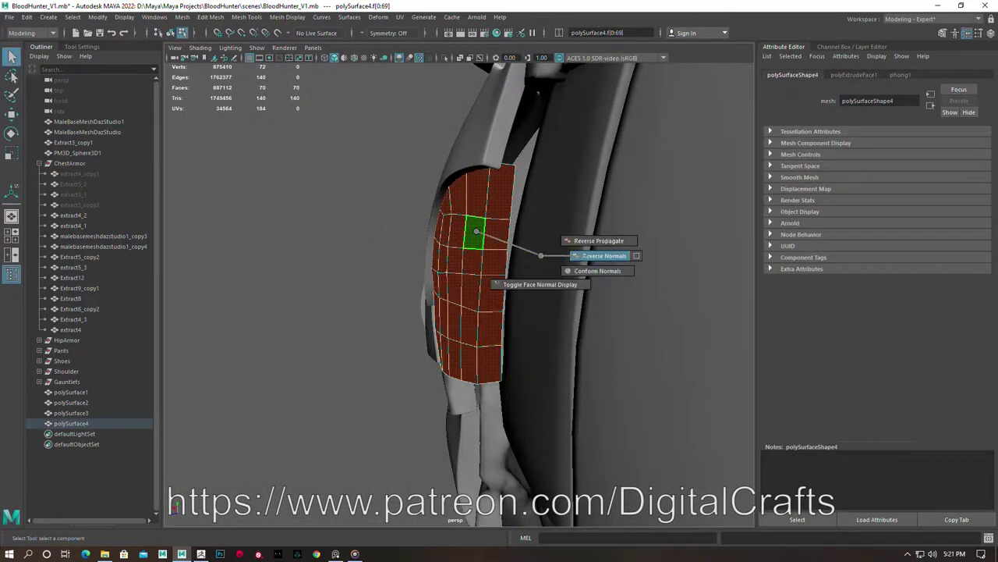
right_click_drag(472, 230, 443, 232)
mouse_move(443, 232)
left_mouse_down("alt")
mouse_move(457, 301)
mouse_move(501, 258)
mouse_move(492, 258)
left_mouse_up("alt")
key("ctrl+z")
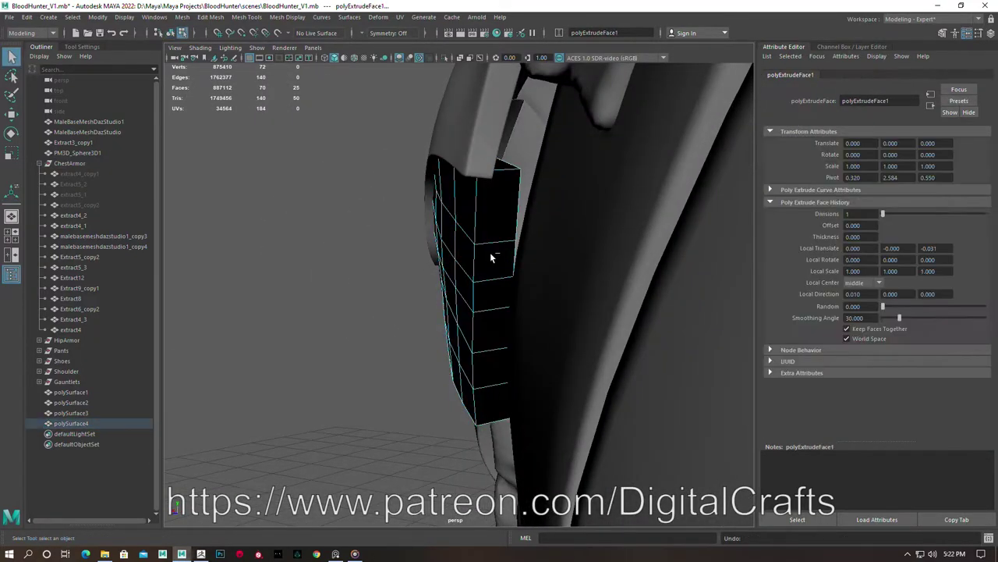
mouse_move(414, 290)
left_mouse_down("alt")
mouse_move(478, 283)
mouse_move(439, 278)
mouse_move(539, 236)
left_mouse_up("alt")
Bevel the isolated slab's edges and insert an edge loop along its top border
key("ctrl+1")
key("f")
key("ctrl+b")
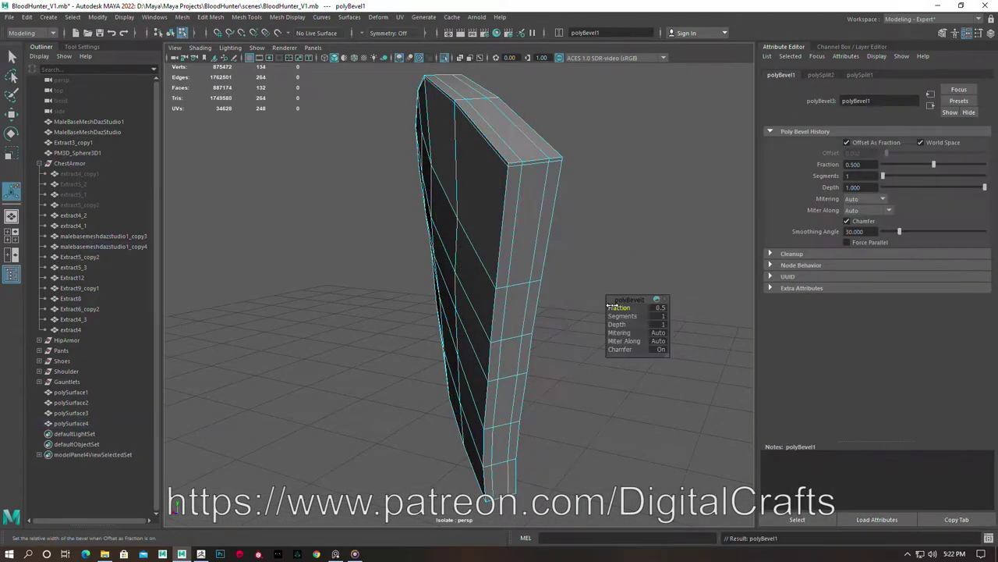
scroll(585, 266, "up", 3)
key("ctrl+shift+x")
scroll(499, 242, "up", 5)
middle_click_drag(473, 274, 524, 131, "alt")
left_click(525, 131, "ctrl")
scroll(330, 166, "down", 5)
scroll(546, 227, "up", 5)
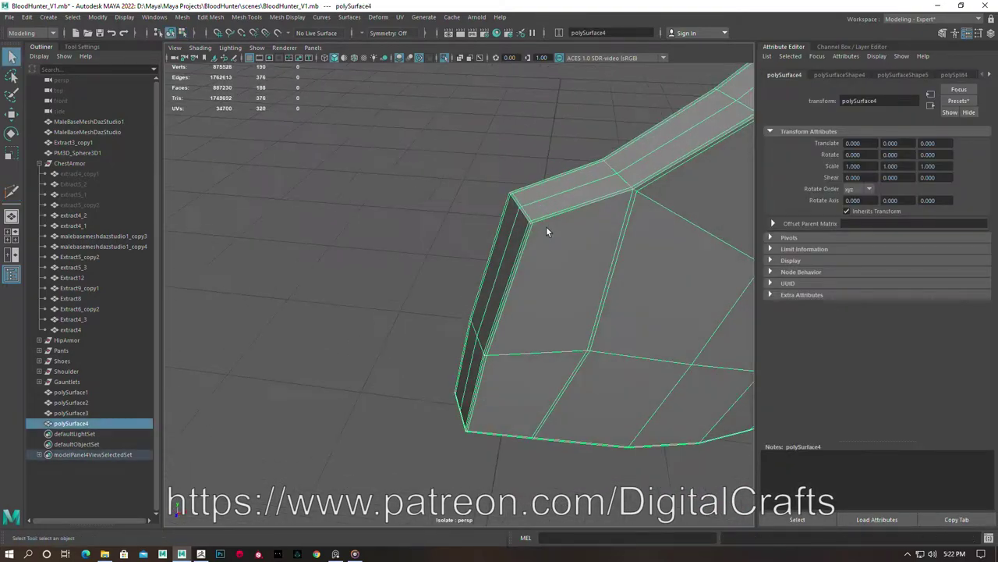
scroll(453, 297, "down", 5)
Make the V-shaped extract4_2 piece live and Quad Draw the first quads of the strip
left_click(542, 283)
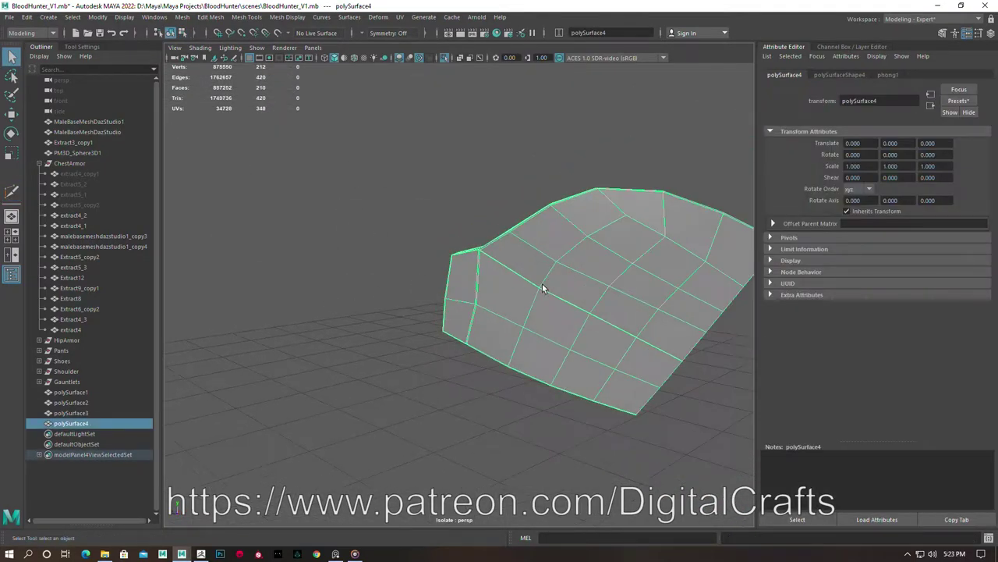
key("ctrl+1")
scroll(389, 267, "up", 2)
mouse_move(389, 268)
left_mouse_down("alt")
mouse_move(436, 195)
mouse_move(390, 265)
left_mouse_up("alt")
key("ctrl+1")
right_click_drag(468, 228, 448, 385, "shift")
left_click(674, 345)
left_click(585, 311, "shift")
left_click_drag(538, 290, 496, 276, "alt")
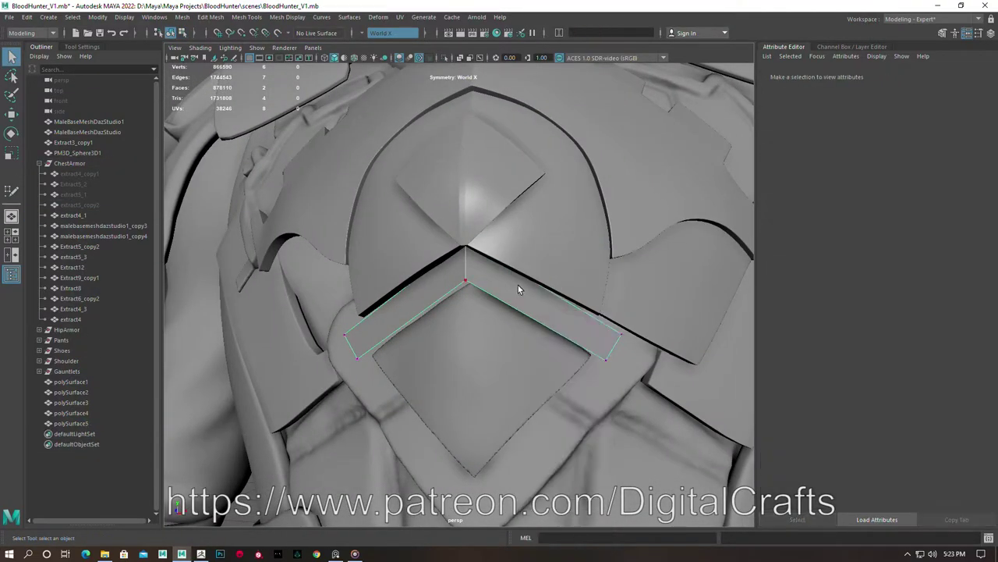
Extrude the V strip into a thick bar and bevel its edges at fraction 0.25, 1 segment
key("ctrl+e")
left_click_drag(507, 371, 457, 263, "alt")
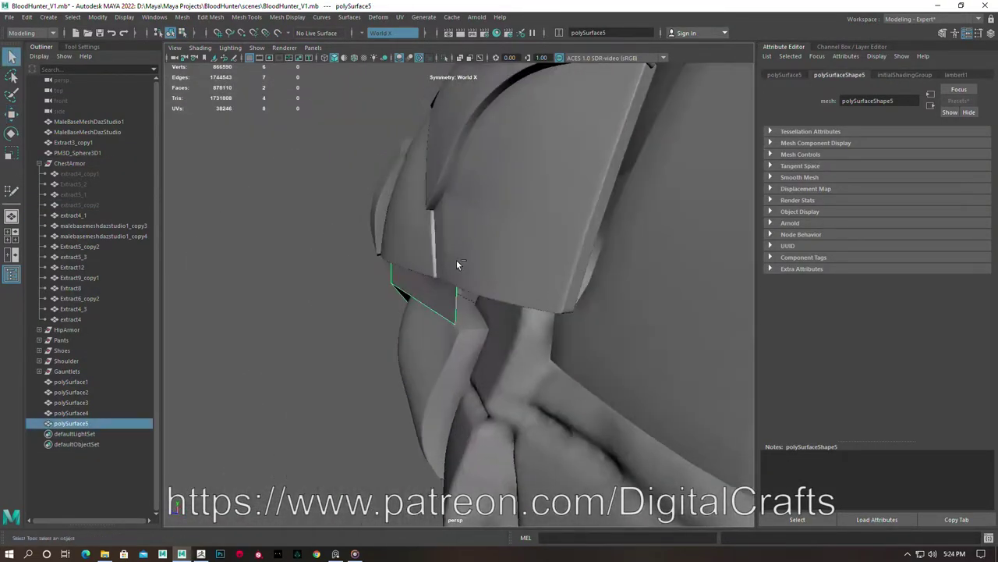
left_click_drag(362, 287, 368, 270, "alt")
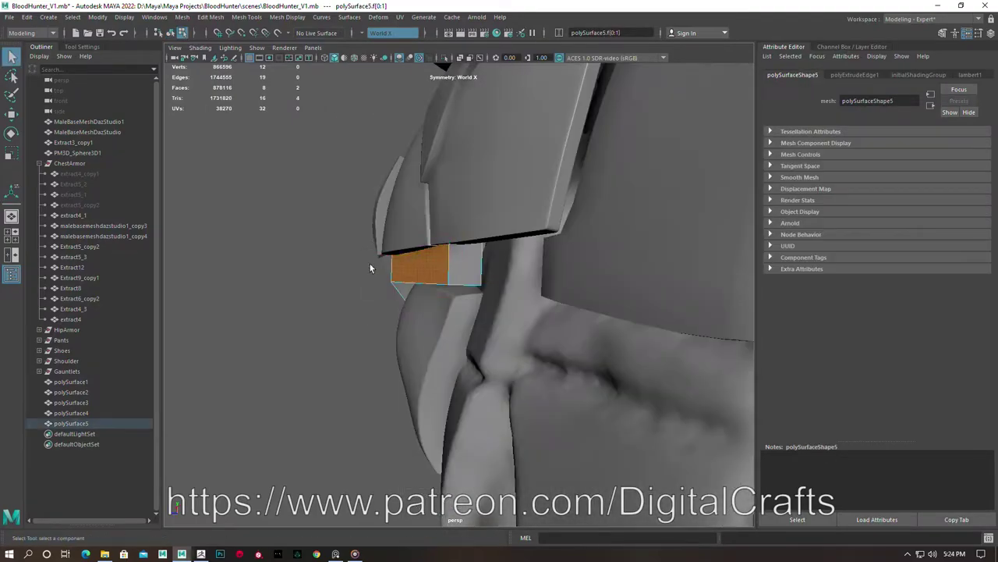
key("ctrl+1")
right_click(379, 264)
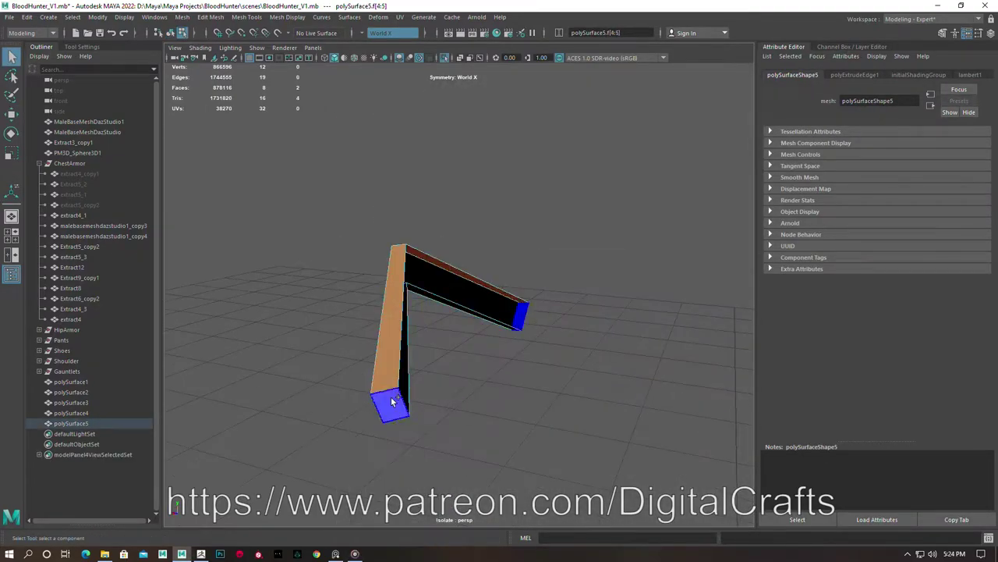
right_click(421, 265)
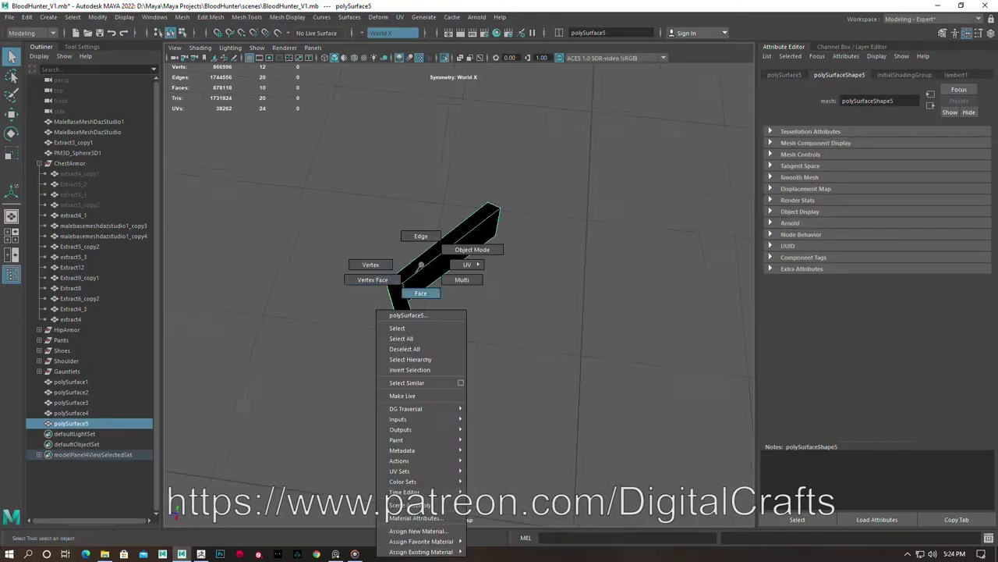
left_click(600, 292)
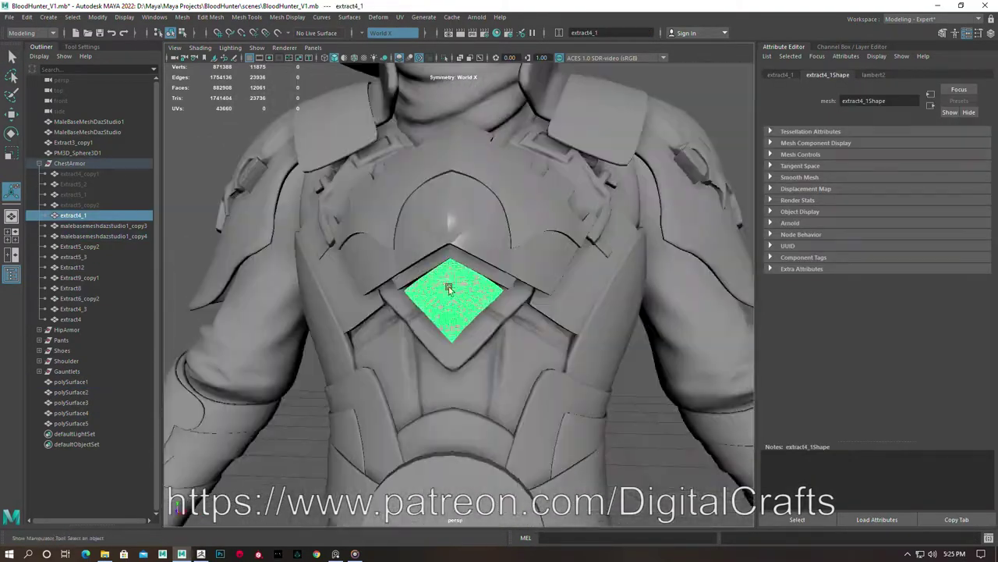
Isolate extract4_1, make it live, and Quad Draw the notched diamond mesh with its tail
left_click_drag(449, 288, 501, 355, "alt")
key("ctrl+1")
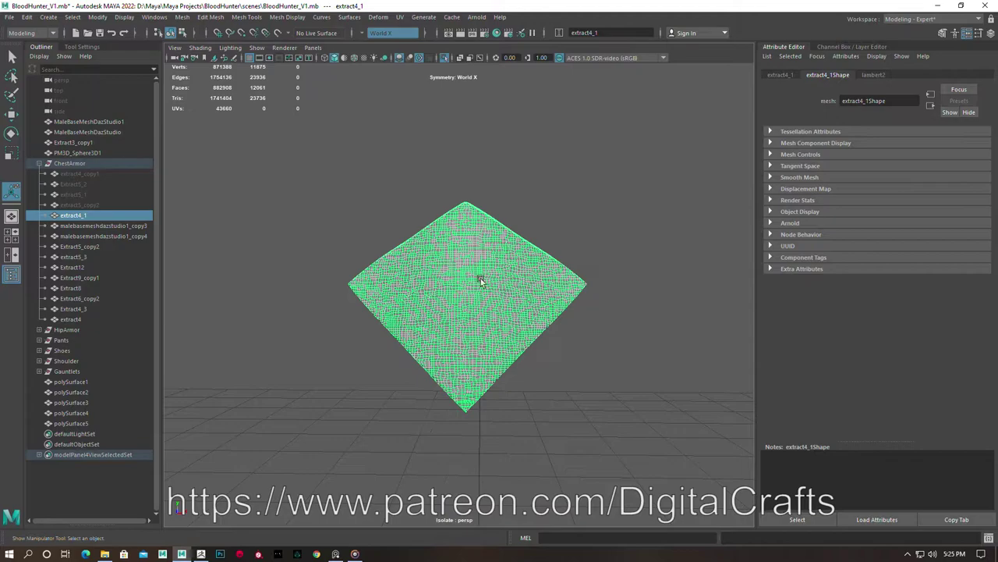
right_click_drag(481, 281, 471, 268)
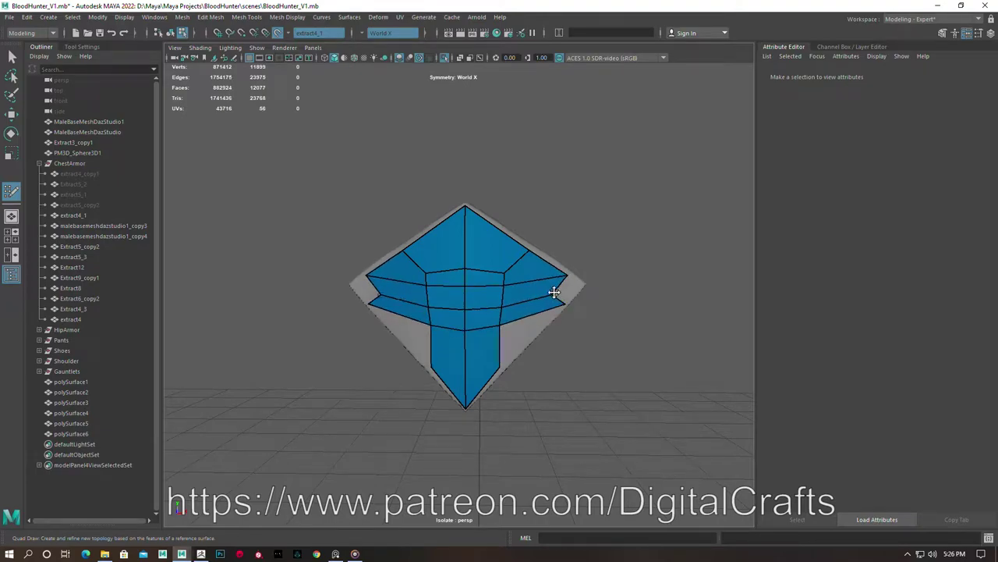
scroll(538, 337, "up", 5)
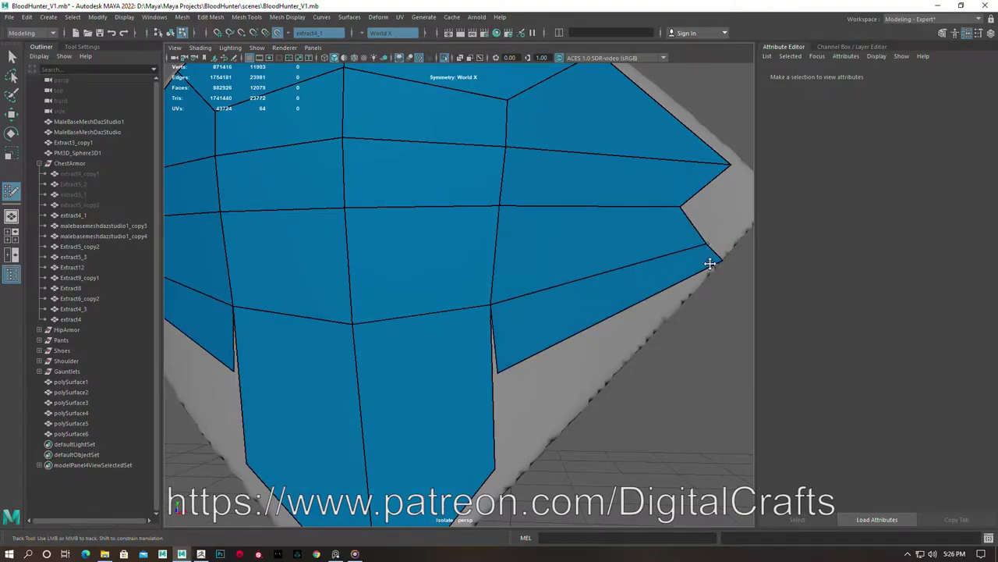
Orbit around the new polySurface6 to check its topology, then exit isolation
left_click_drag(710, 264, 636, 195, "alt")
scroll(673, 212, "down", 2)
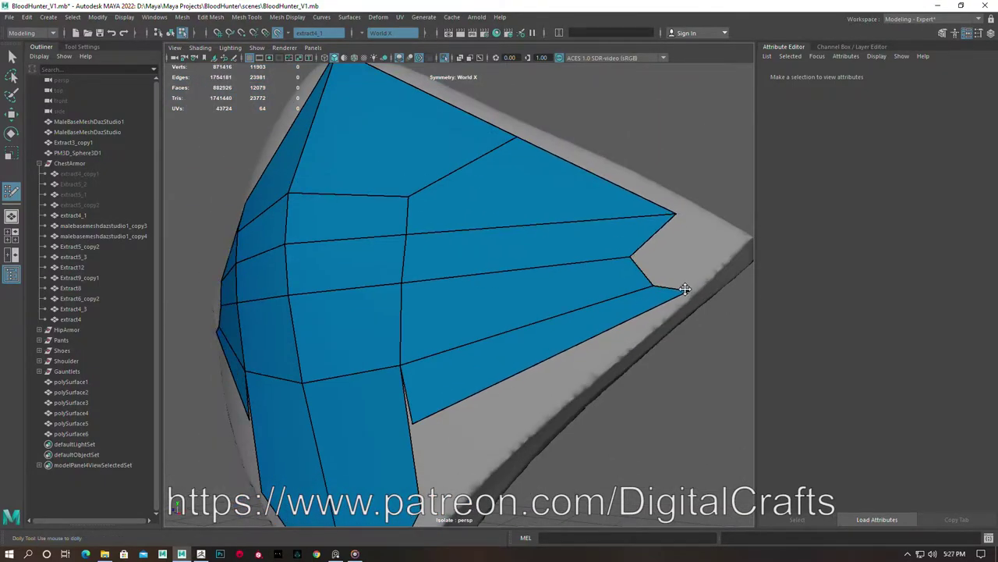
left_click_drag(685, 289, 455, 258, "alt")
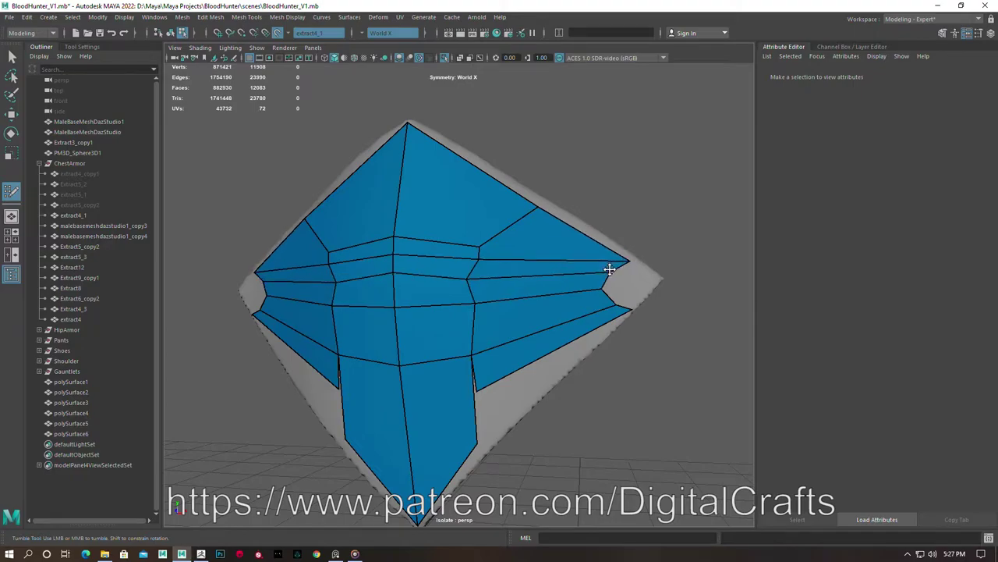
left_click_drag(628, 306, 468, 117, "alt")
middle_click_drag(468, 117, 471, 185, "alt")
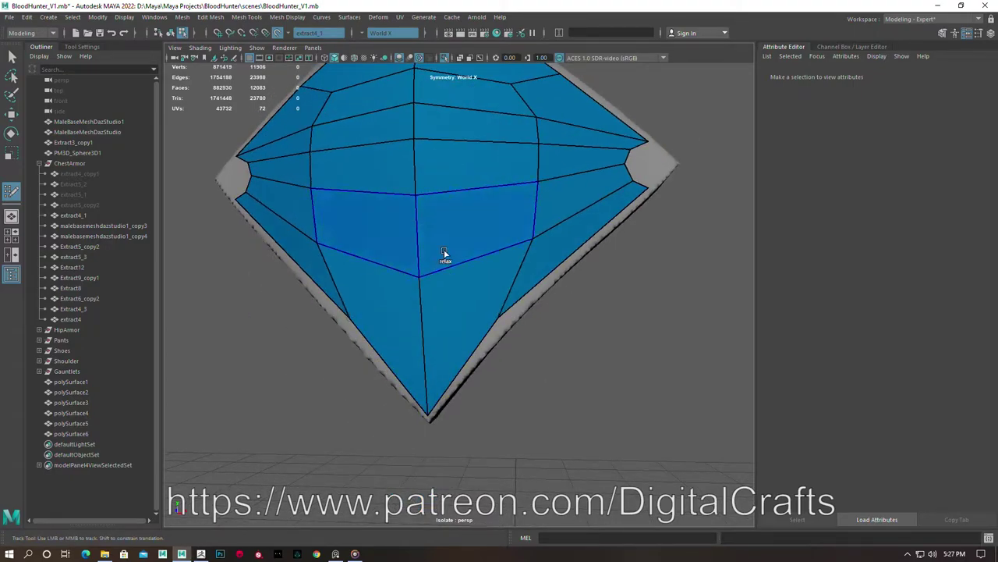
left_click_drag(471, 153, 596, 255, "alt")
scroll(597, 255, "down", 2)
key("ctrl+1")
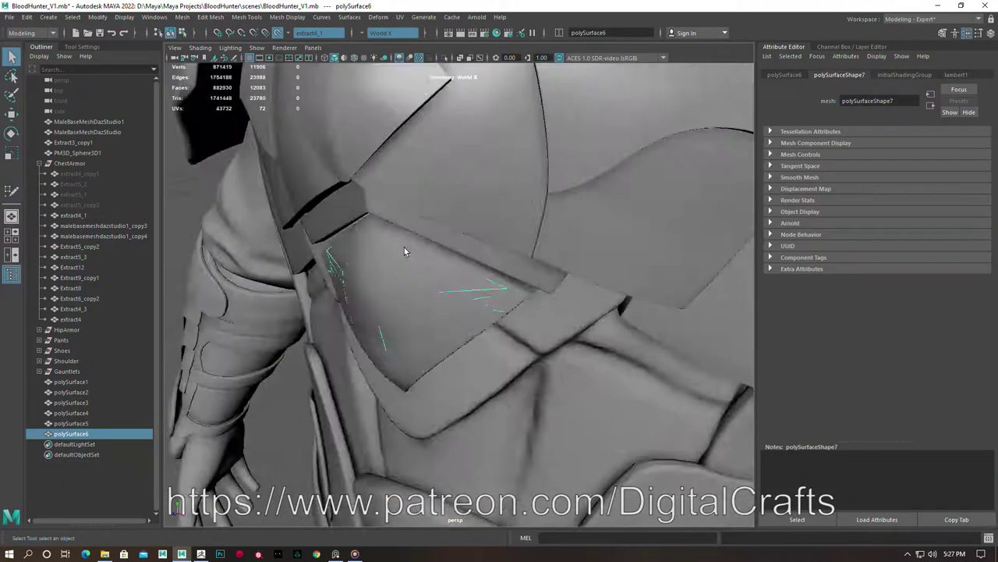
Bevel polySurface6's edges and move a pair of its vertices
left_click(493, 289)
left_click_drag(493, 288, 383, 257, "alt")
right_click_drag(379, 226, 367, 312, "shift")
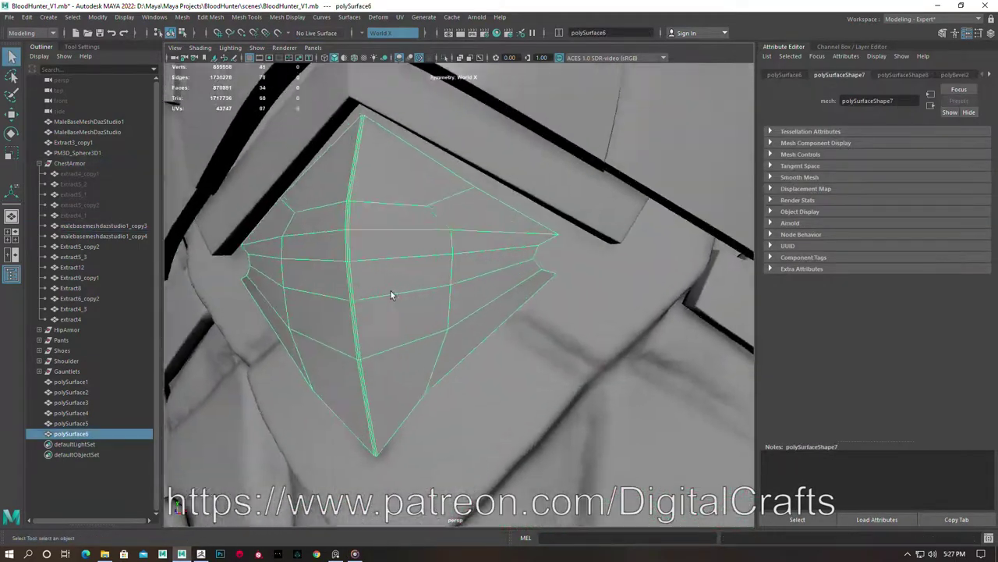
mouse_move(393, 291)
left_mouse_down("alt")
mouse_move(270, 218)
mouse_move(358, 359)
mouse_move(406, 279)
left_mouse_up("alt")
key("w")
key("F8")
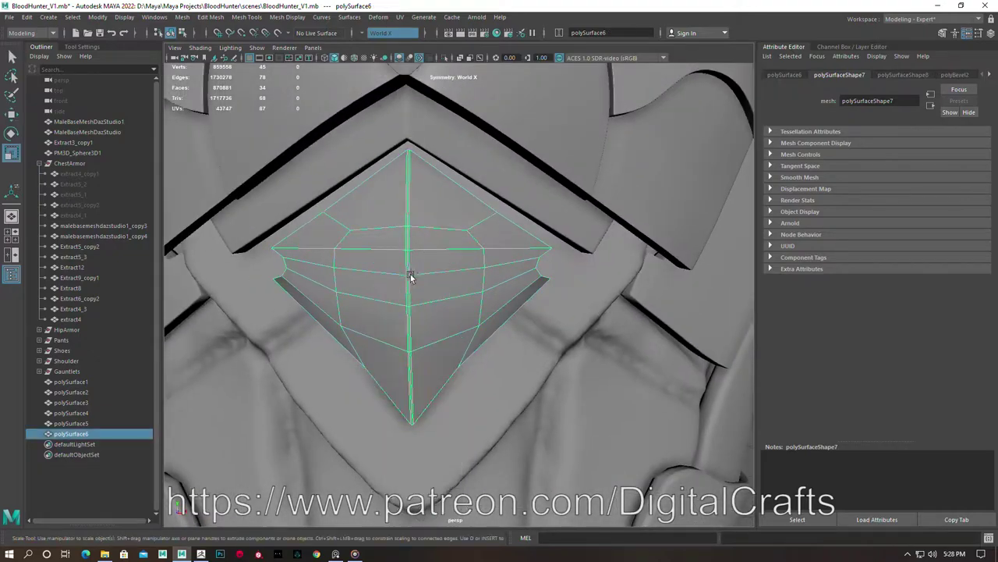
left_click(98, 17)
Bevel the chest plate's two top edges at 0.06 fraction with 2 segments
left_click(499, 277)
key("e")
left_click_drag(468, 258, 500, 281, "alt")
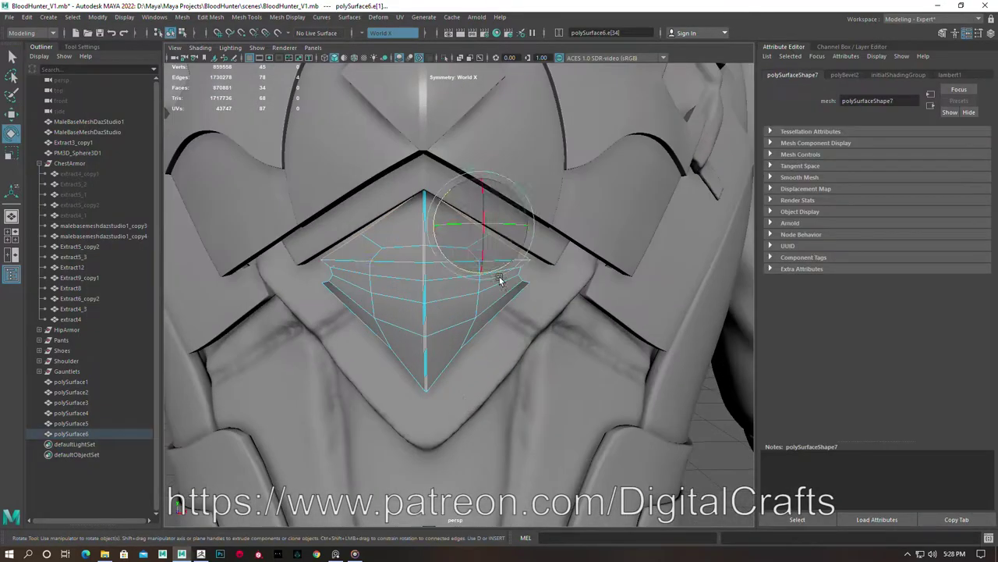
mouse_move(547, 211)
left_mouse_down("alt")
mouse_move(467, 207)
mouse_move(421, 273)
left_mouse_up("alt")
right_click_drag(424, 279, 424, 234)
left_click_drag(423, 234, 461, 308, "alt")
key("q")
left_click(453, 226)
key("ctrl+b")
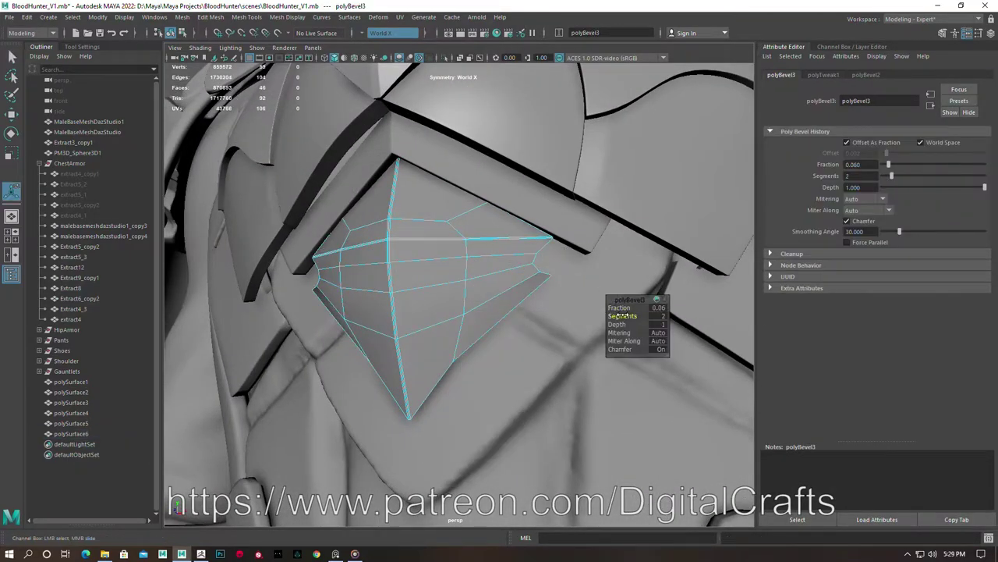
Extrude the plate's border edges and move them back to thicken it
left_click_drag(621, 315, 441, 306, "alt")
right_click_drag(457, 263, 446, 234, "shift")
mouse_move(445, 234)
left_mouse_down("alt")
mouse_move(411, 180)
mouse_move(494, 236)
left_mouse_up("alt")
key("w")
left_click_drag(548, 192, 312, 277, "alt")
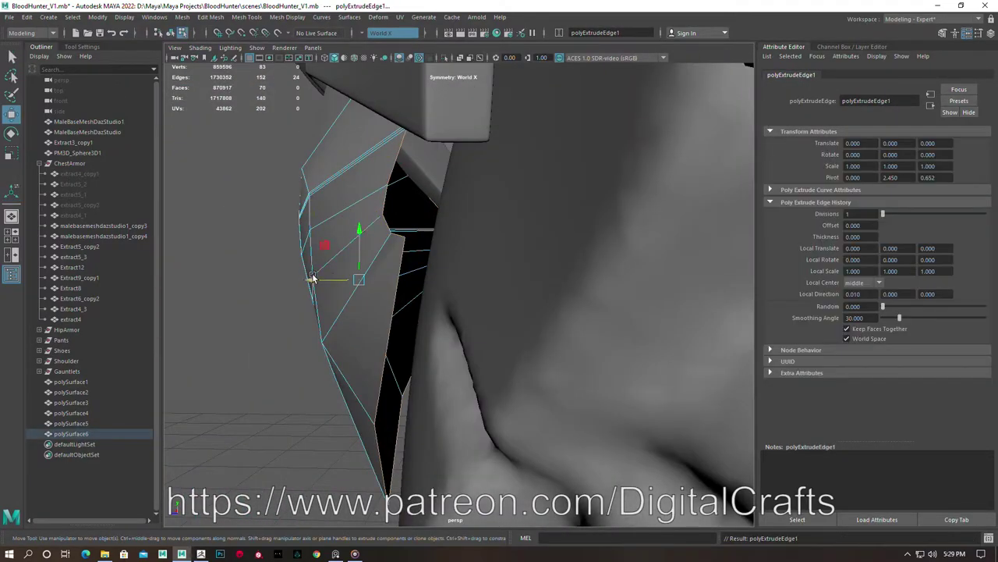
Inspect the plate's side notch, then select and frame a group of its front vertices
key("F9")
scroll(446, 256, "up", 5)
left_click_drag(445, 256, 578, 248, "alt")
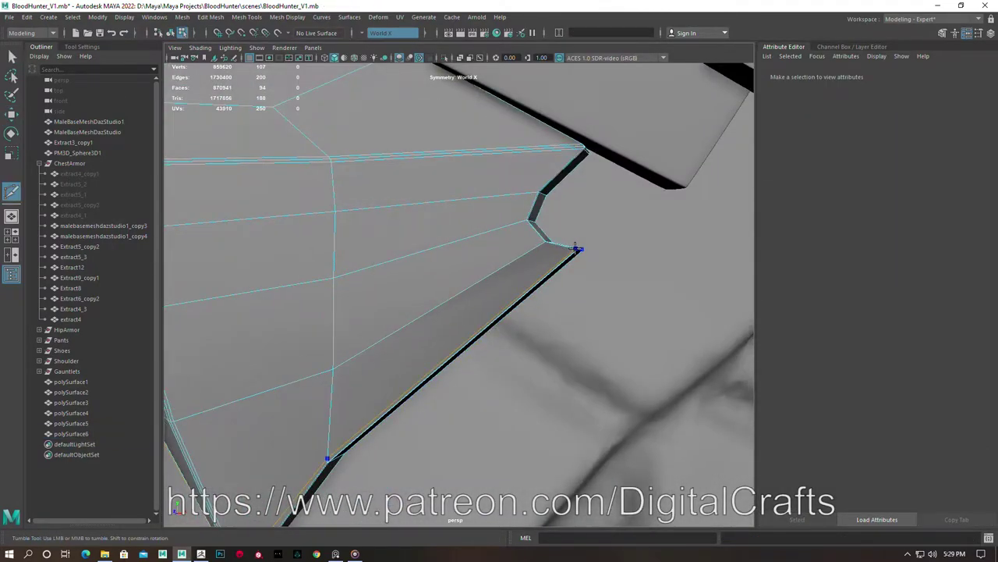
key("F8")
left_click_drag(669, 279, 533, 253, "alt")
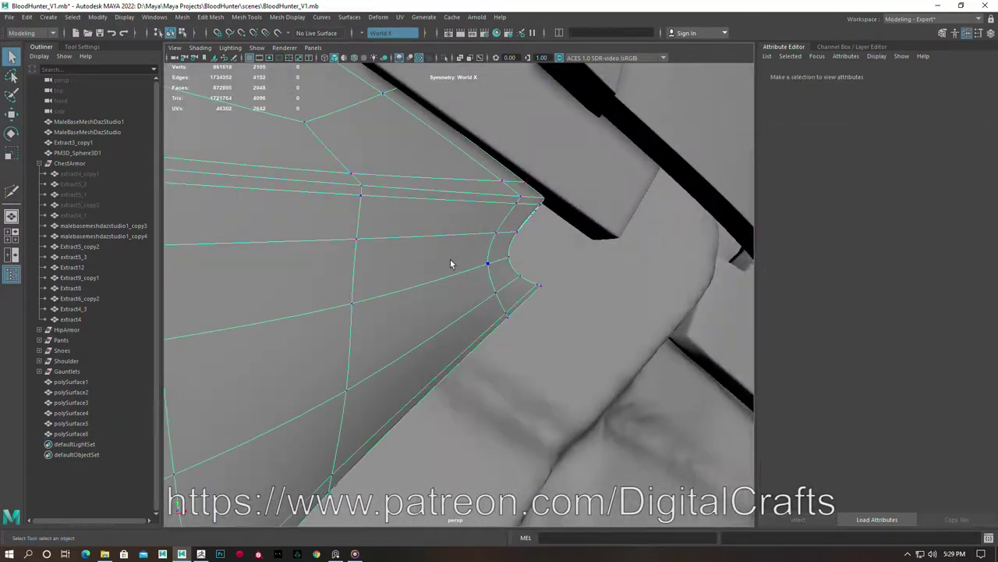
left_click_drag(455, 152, 495, 184)
key("f")
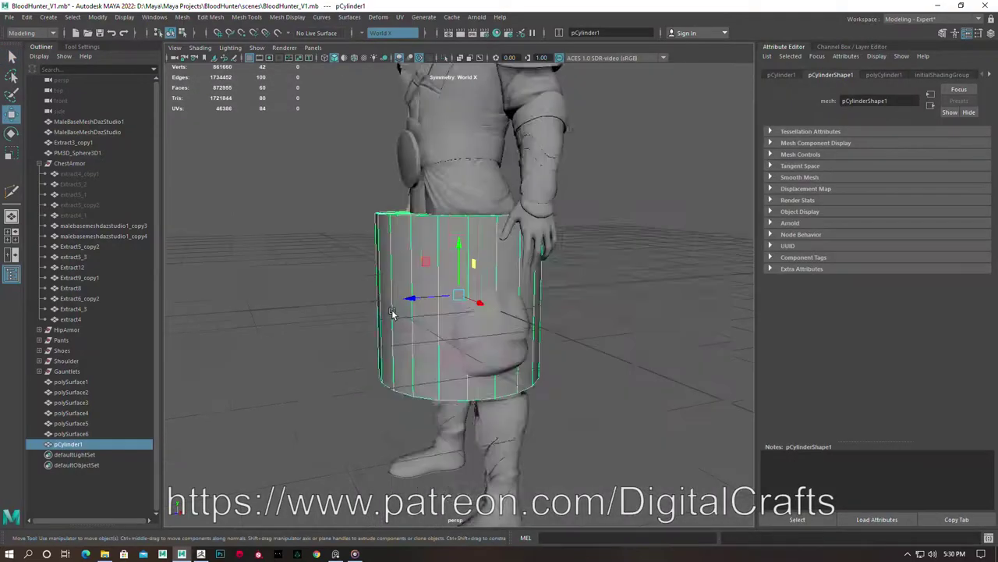
Rotate the waist cylinder, then review the V-shaped polySurface7 strip in wireframe and shaded display
left_click_drag(392, 313, 428, 289, "alt")
key("e")
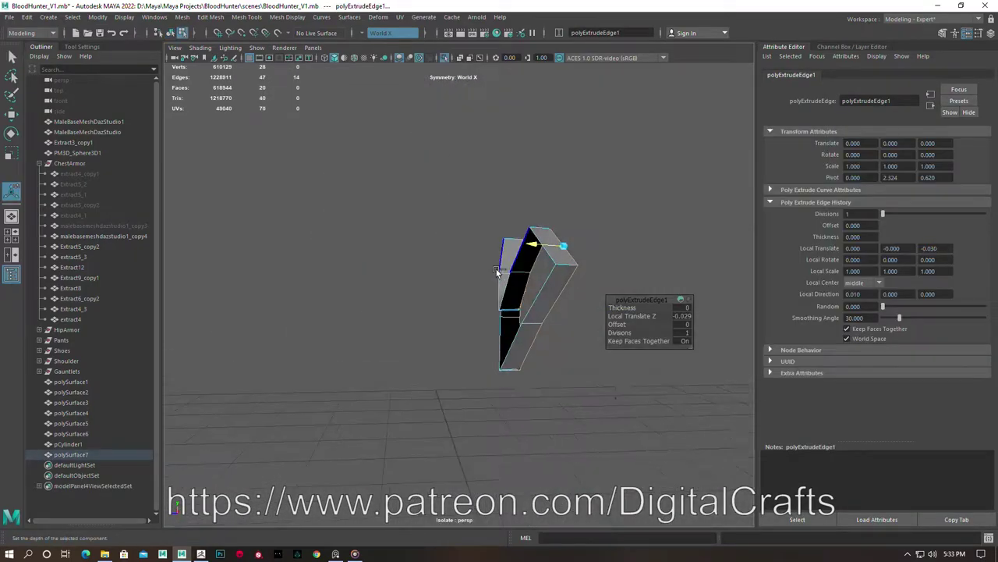
key("4")
key("5")
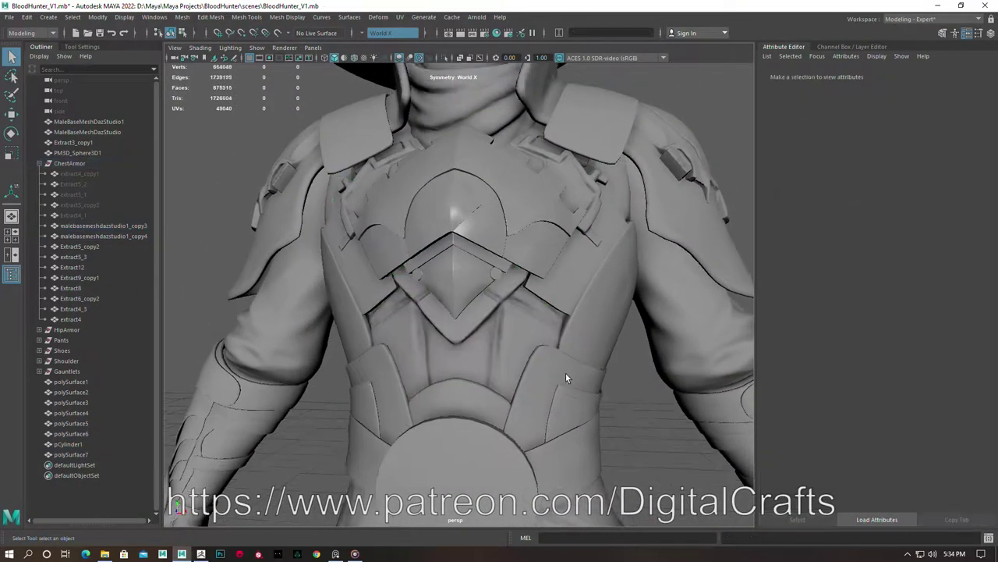
Frame the under-armor torso, make it live, and isolate it for drawing
left_click(566, 378)
key("f")
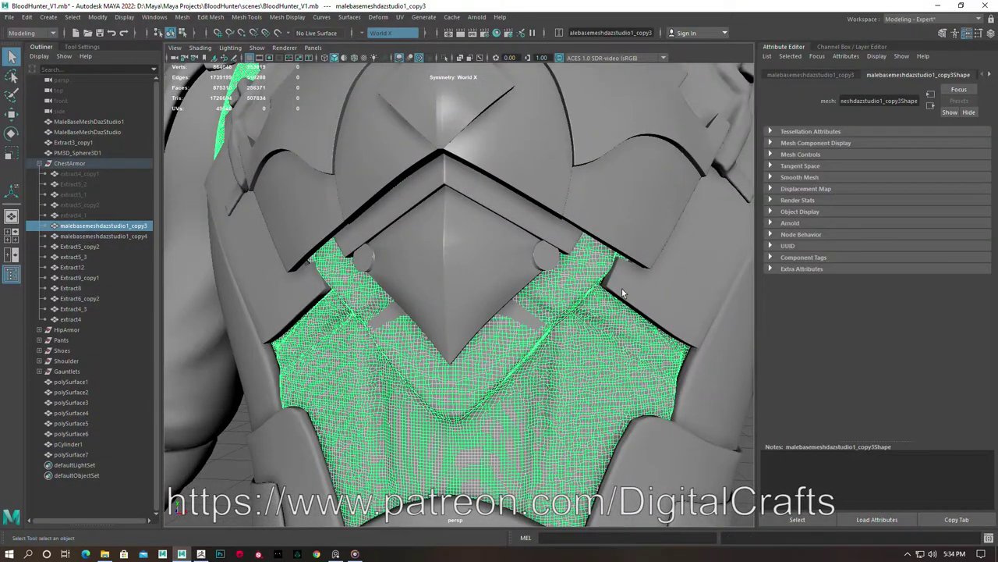
scroll(725, 418, "down", 3)
right_click_drag(487, 326, 487, 367, "shift")
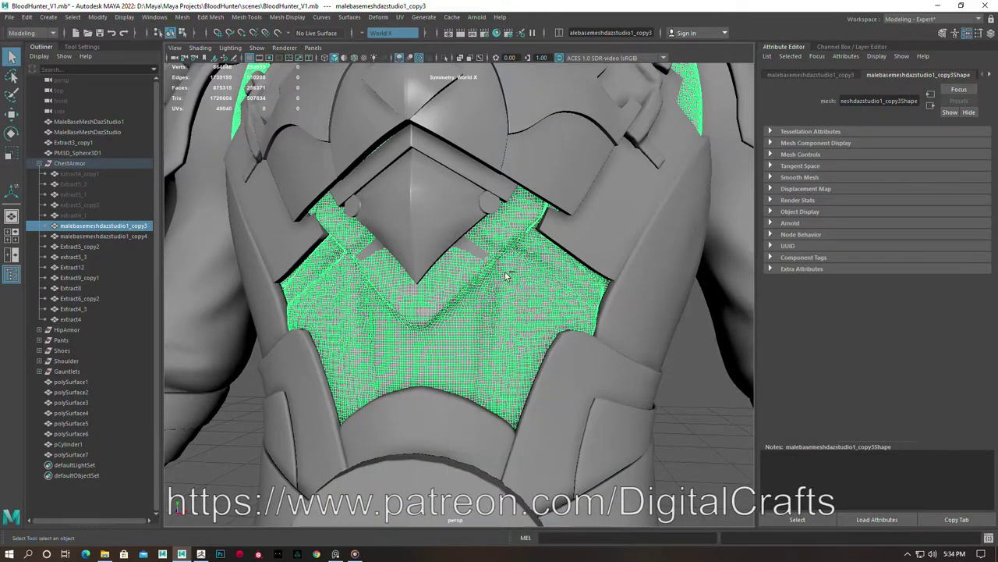
key("ctrl+1")
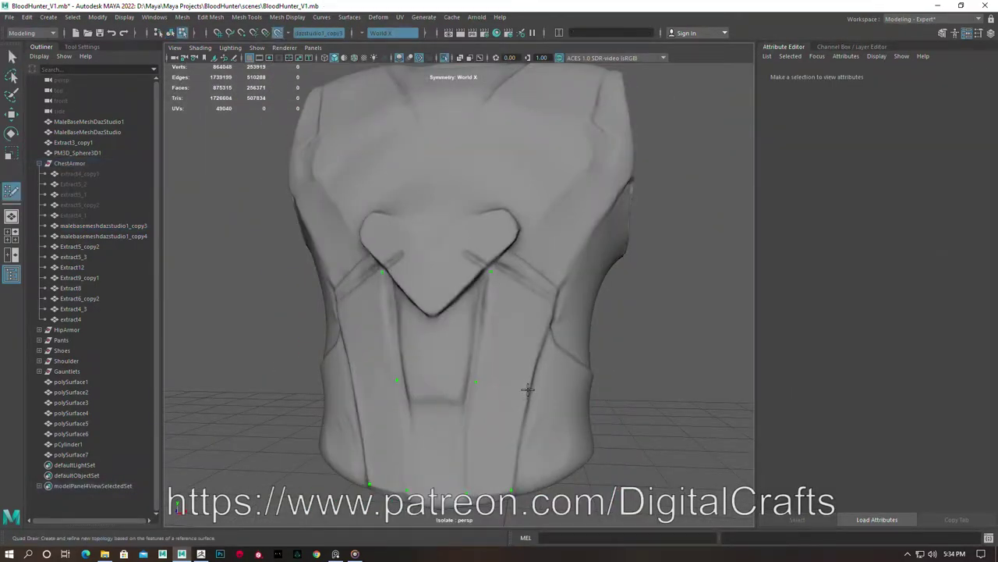
Quad Draw the vertical chest panels and two strap quads, then select the new polySurface8
left_click(528, 389, "shift")
middle_click_drag(514, 390, 478, 359, "alt")
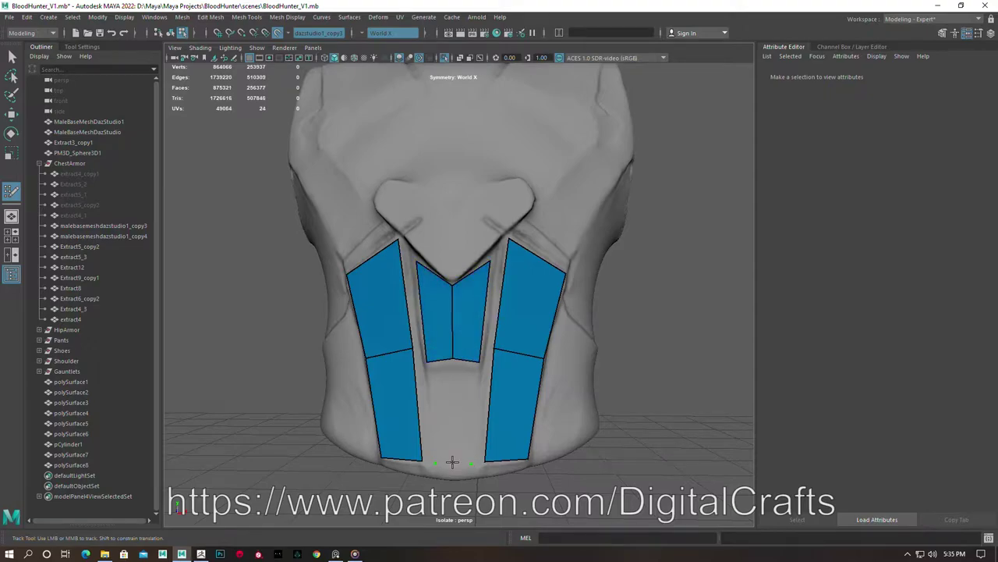
mouse_move(471, 346)
left_mouse_down("alt")
mouse_move(666, 199)
mouse_move(478, 266)
mouse_move(472, 255)
left_mouse_up("alt")
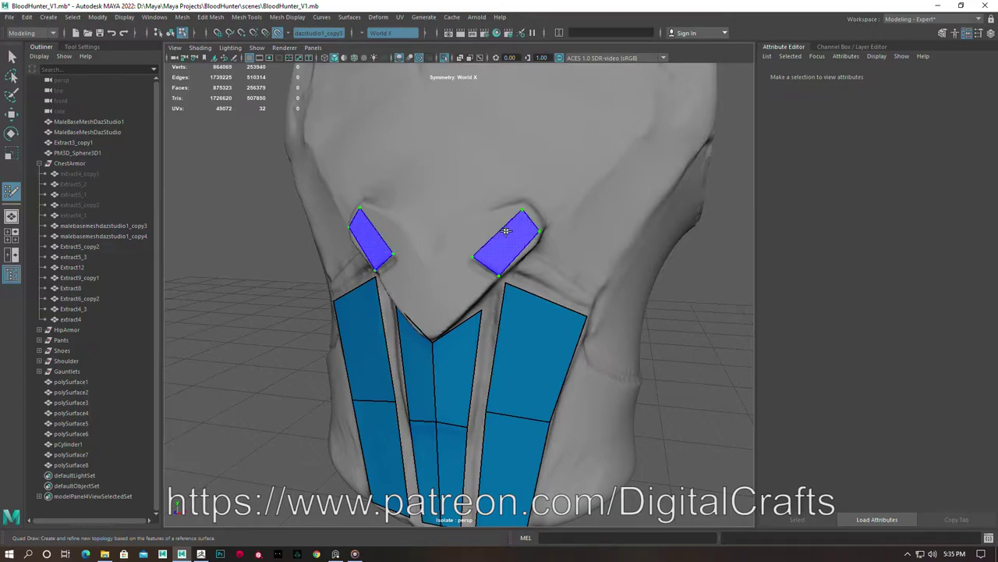
right_click_drag(506, 231, 543, 291, "alt")
key("q")
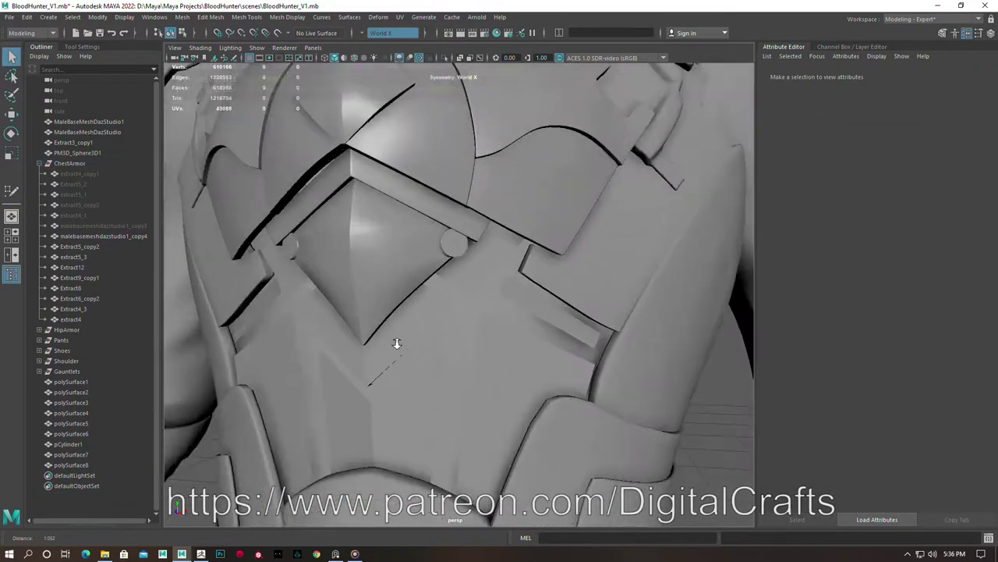
left_click(456, 289)
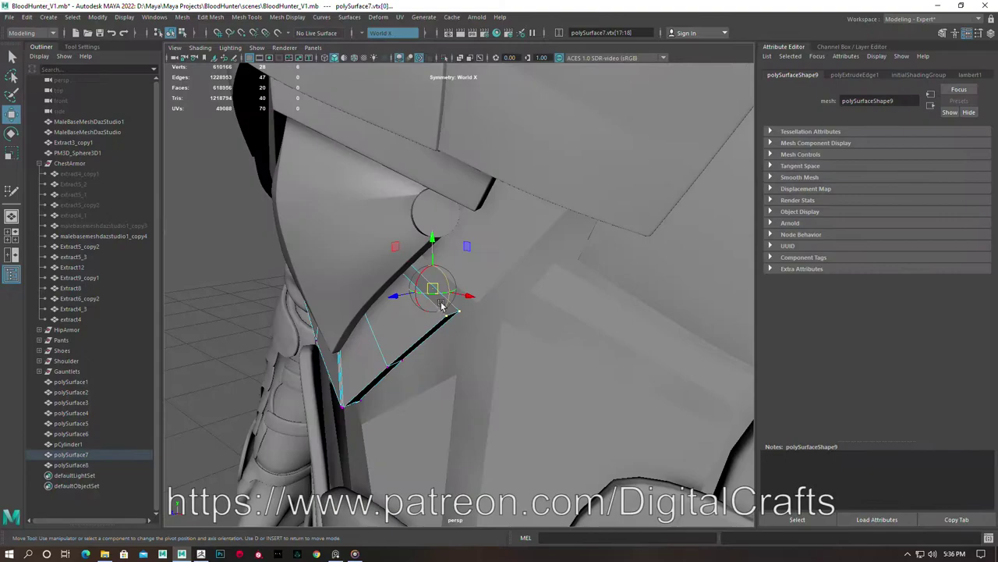
Pull the small strip's corner toward the round stud and adjust the panel's top vertex and side edges
left_click_drag(442, 305, 468, 232, "alt")
mouse_move(468, 232)
right_mouse_down("alt")
mouse_move(344, 319)
mouse_move(460, 213)
right_mouse_up("alt")
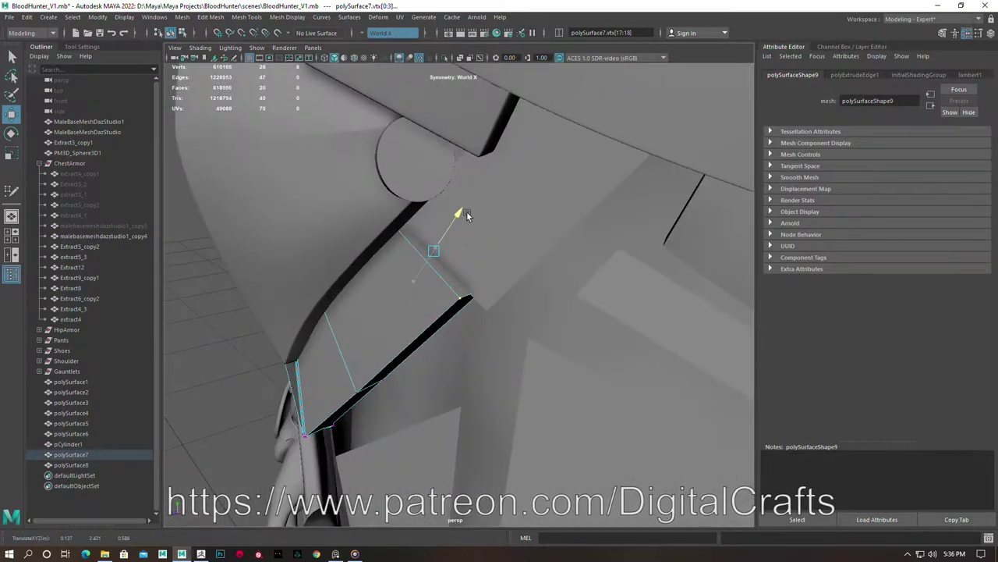
mouse_move(488, 239)
left_mouse_down("alt")
mouse_move(538, 381)
mouse_move(456, 315)
left_mouse_up("alt")
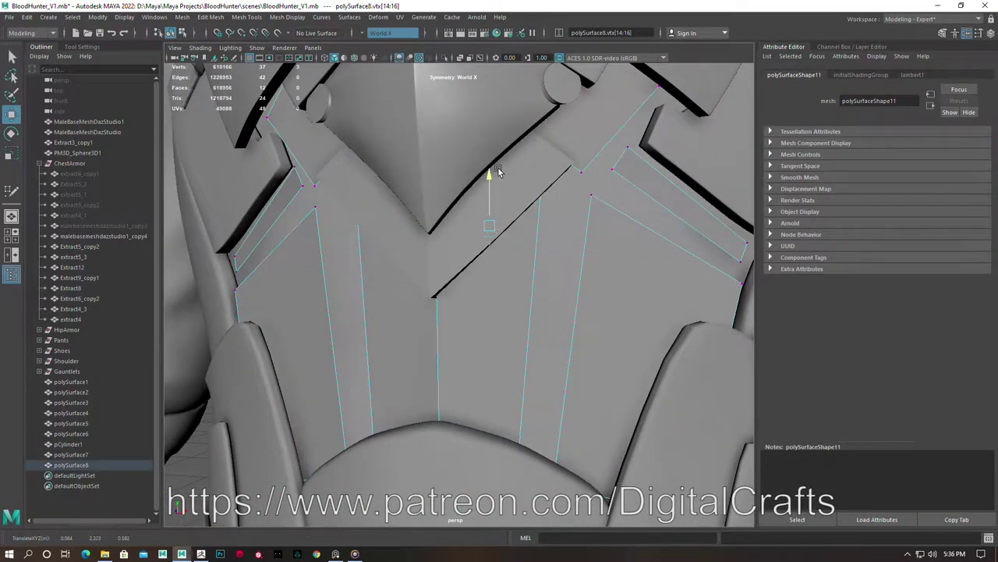
key("F9")
left_click(563, 191)
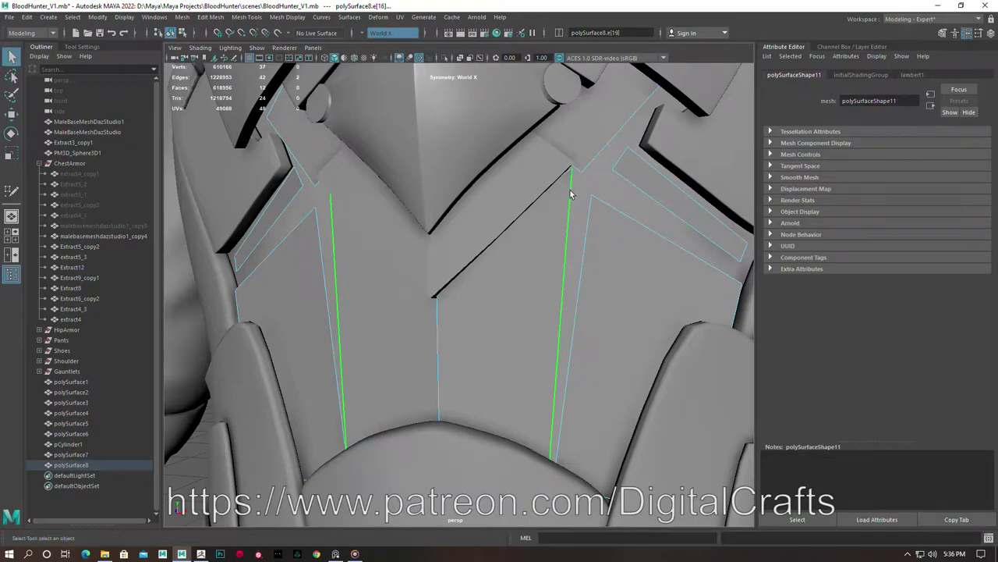
left_click_drag(517, 191, 468, 249, "alt")
right_click_drag(468, 248, 483, 337, "shift")
key("r")
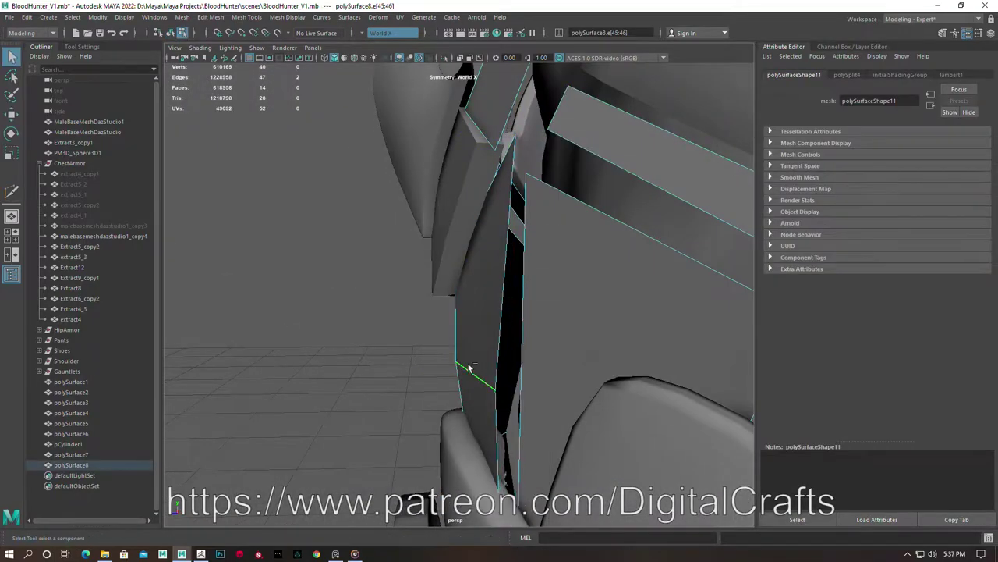
Isolate the chest panel plate and reposition a single vertex on it
left_click_drag(469, 367, 479, 261, "alt")
right_click_drag(479, 261, 486, 289)
left_click_drag(486, 290, 547, 259, "alt")
right_click_drag(547, 259, 546, 289)
left_click_drag(546, 289, 530, 292, "alt")
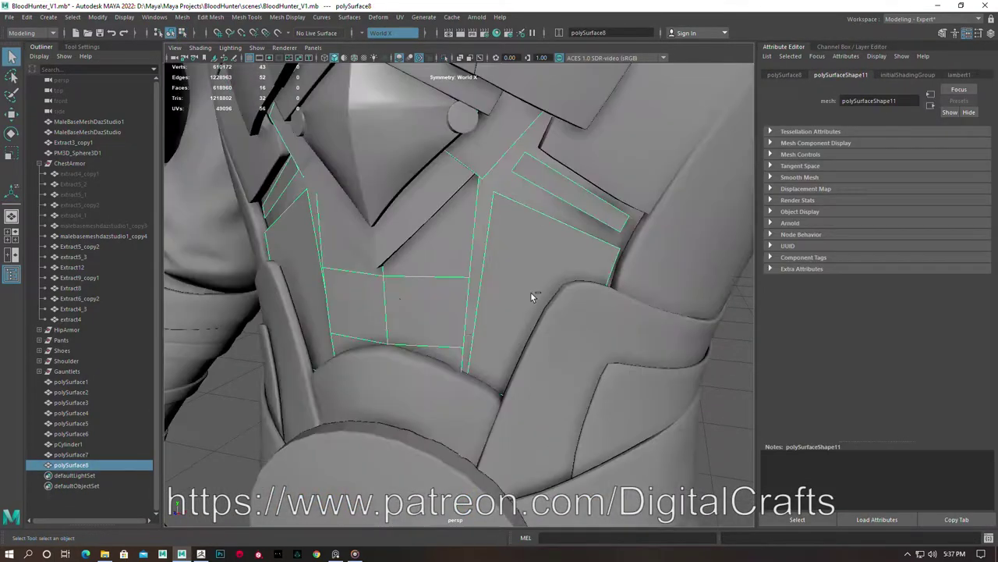
key("ctrl+1")
key("F9")
key("w")
mouse_move(460, 363)
left_mouse_down()
mouse_move(512, 385)
mouse_move(401, 408)
mouse_move(460, 394)
left_mouse_up()
left_click_drag(507, 359, 466, 391)
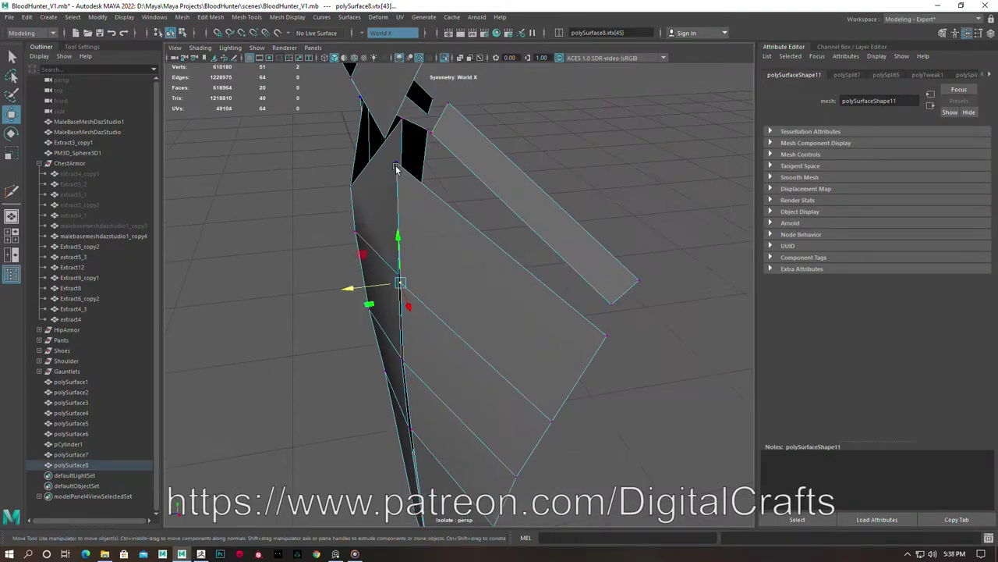
Try extruding the selected panel faces, undo it, and extract them as a separate piece
mouse_move(348, 244)
left_mouse_down("alt")
mouse_move(417, 351)
mouse_move(390, 417)
mouse_move(434, 416)
left_mouse_up("alt")
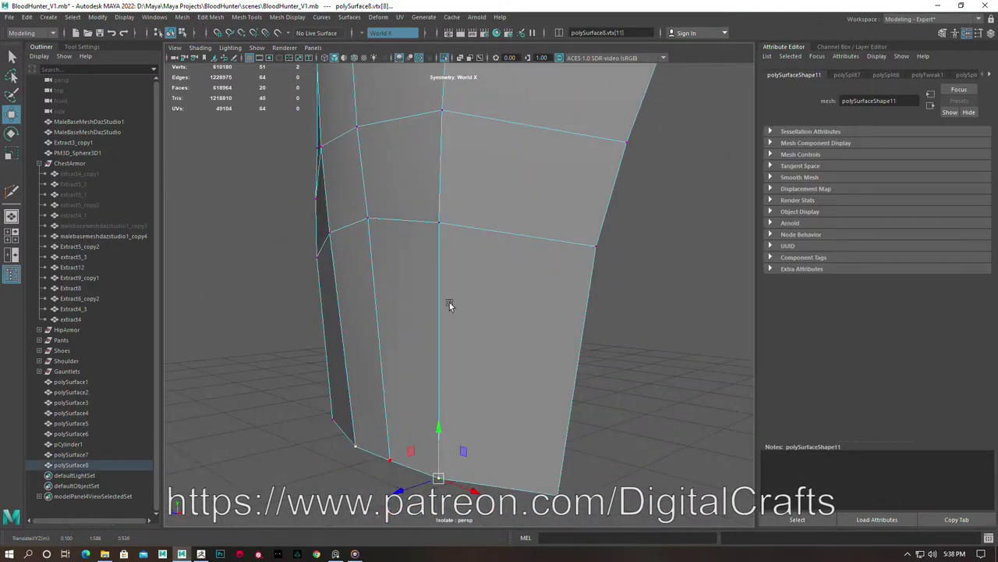
key("q")
scroll(473, 274, "up", 3)
scroll(621, 188, "up", 3)
mouse_move(532, 177)
left_mouse_down("alt")
mouse_move(332, 208)
mouse_move(330, 156)
mouse_move(568, 278)
mouse_move(394, 291)
mouse_move(526, 196)
mouse_move(468, 218)
left_mouse_up("alt")
key("ctrl+e")
key("ctrl+z")
right_click_drag(468, 218, 461, 263, "shift")
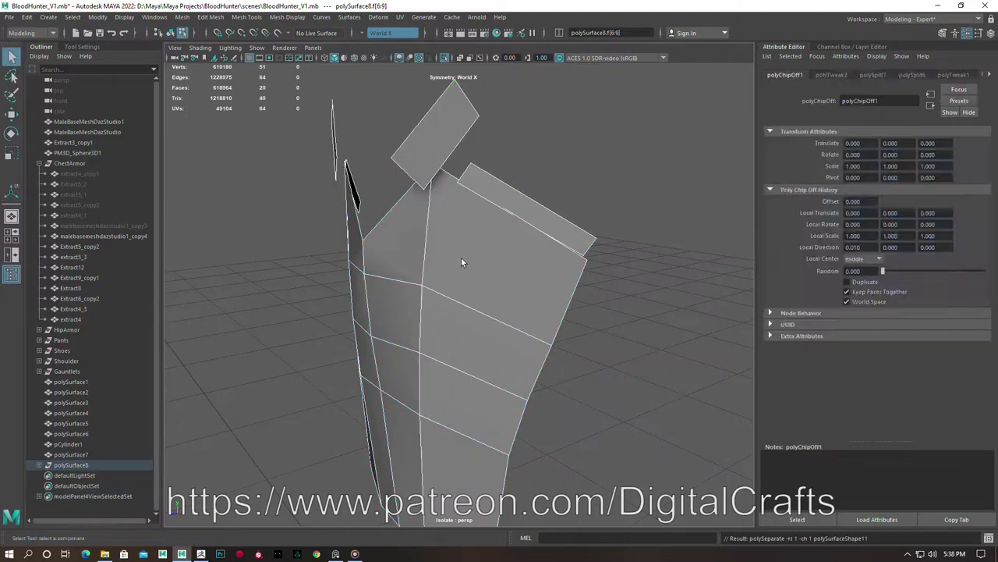
Select faces on the panel piece and use Extract Faces to detach them as their own mesh
key("ctrl+1")
left_click_drag(461, 262, 468, 273, "alt")
left_click(468, 273)
right_click(468, 273, "shift")
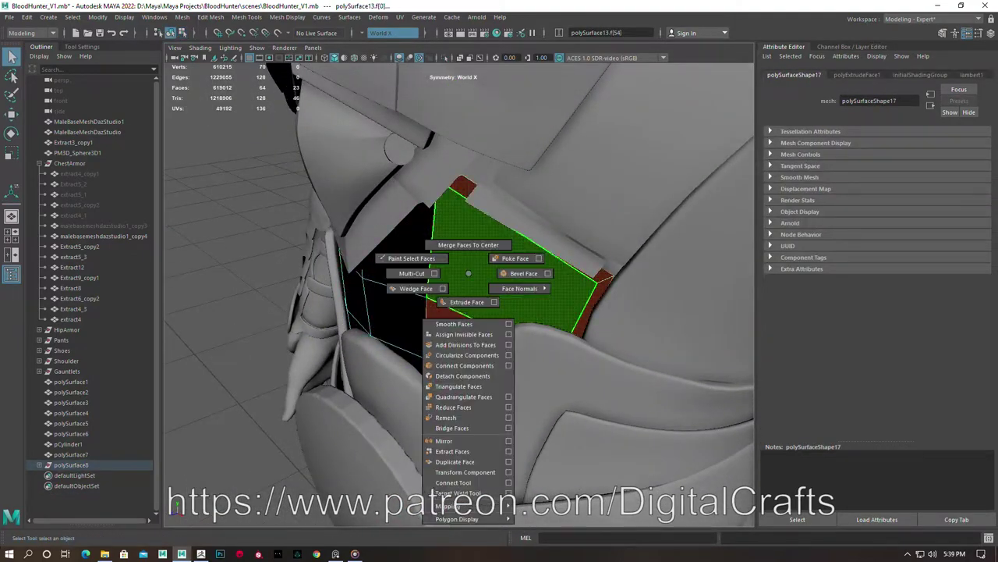
right_click_drag(468, 273, 460, 406, "shift")
key("ctrl+1")
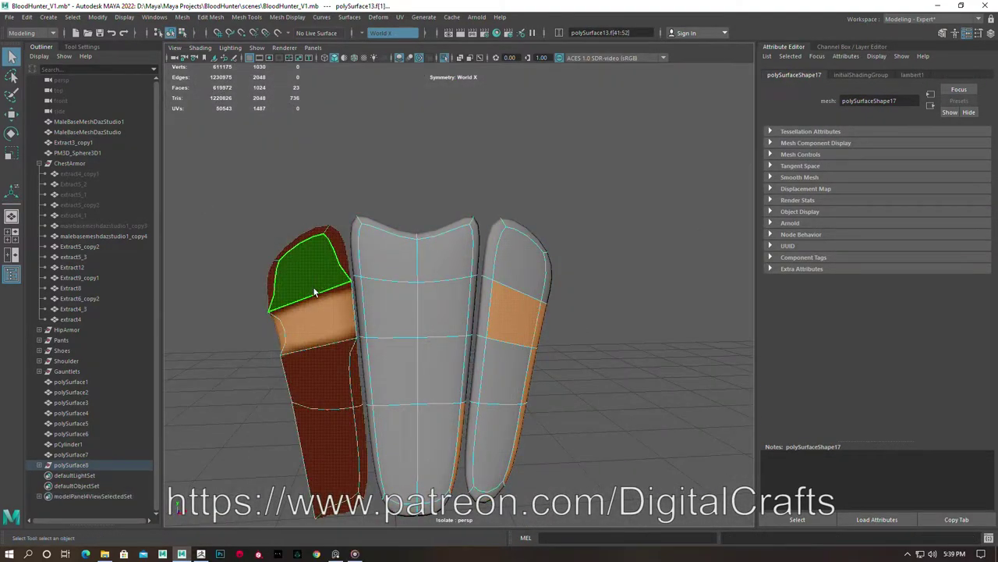
right_click_drag(501, 269, 485, 446, "shift")
mouse_move(511, 263)
left_mouse_down("alt")
mouse_move(430, 376)
mouse_move(424, 295)
left_mouse_up("alt")
key("ctrl+1")
Bevel the extracted piece's edge at fraction 0.5 with 1 segment
key("ctrl+1")
mouse_move(424, 297)
right_mouse_down()
mouse_move(437, 327)
mouse_move(468, 234)
right_mouse_up()
left_click(468, 212)
mouse_move(461, 216)
left_mouse_down("alt")
mouse_move(444, 392)
mouse_move(356, 379)
mouse_move(428, 289)
mouse_move(495, 323)
left_mouse_up("alt")
right_click_drag(413, 245, 479, 226, "shift")
mouse_move(437, 257)
left_mouse_down("alt")
mouse_move(428, 291)
mouse_move(507, 252)
left_mouse_up("alt")
key("ctrl+1")
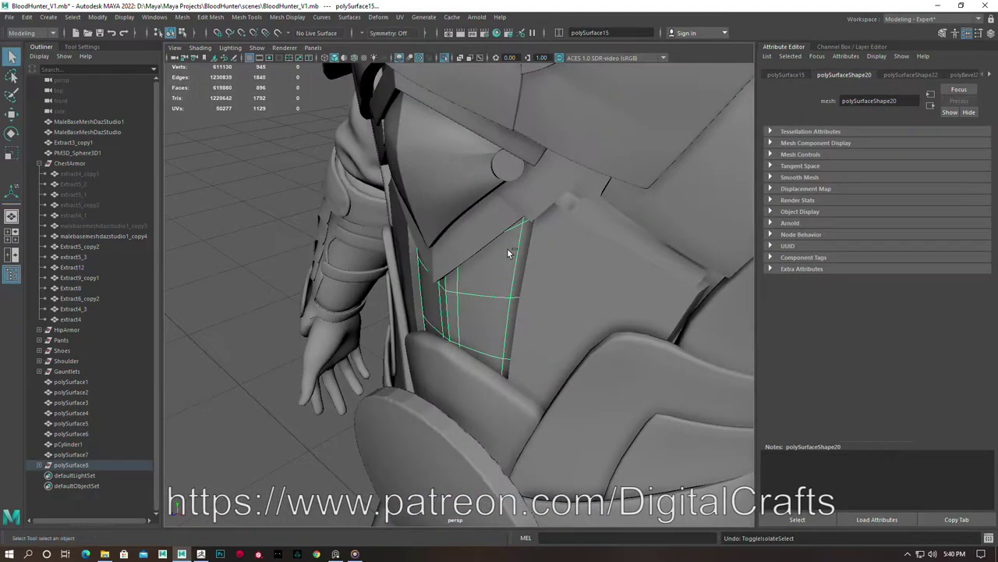
Bevel the selected chest-armor edges and orbit to check the result
key("ctrl+1")
key("ctrl+1")
key("ctrl+b")
left_click_drag(459, 283, 612, 307, "alt")
scroll(505, 260, "down", 5)
left_click_drag(504, 260, 530, 212, "alt")
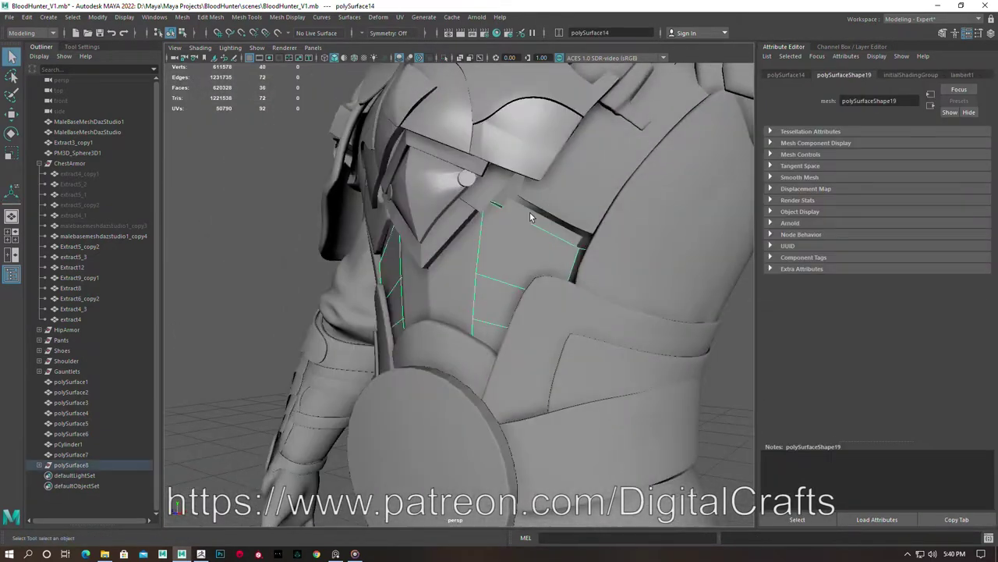
scroll(386, 248, "up", 5)
Cut a new edge across the shoulder armor piece and extrude the selected edge
left_click(567, 238)
key("w")
mouse_move(616, 268)
left_mouse_down("alt")
mouse_move(486, 294)
mouse_move(535, 147)
left_mouse_up("alt")
key("q")
key("Return")
mouse_move(319, 147)
left_mouse_down("alt")
mouse_move(542, 204)
mouse_move(483, 159)
mouse_move(497, 229)
mouse_move(457, 284)
mouse_move(598, 258)
mouse_move(504, 231)
left_mouse_up("alt")
key("e")
key("ctrl+e")
key("q")
Select a long edge of the piece, undo the bevel change and isolate the piece
left_click(504, 231)
key("w")
left_click_drag(622, 316, 419, 254)
key("ctrl+z")
key("shift+z")
key("F8")
key("ctrl+1")
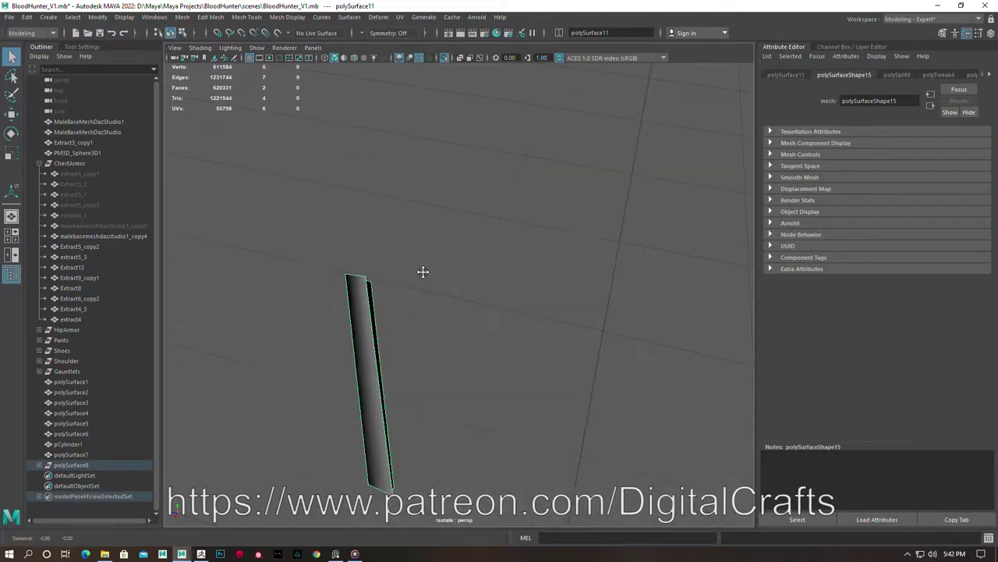
Bevel and extrude the edge into a flat strip, then cut two edge loops across it
key("ctrl+b")
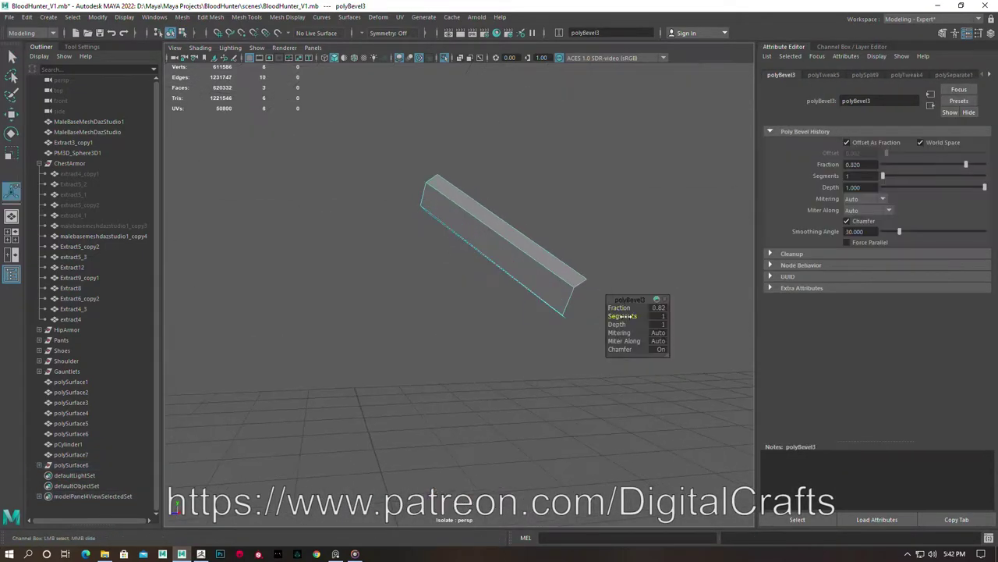
left_click_drag(624, 316, 421, 234, "alt")
key("ctrl+e")
right_click_drag(479, 235, 468, 258, "shift")
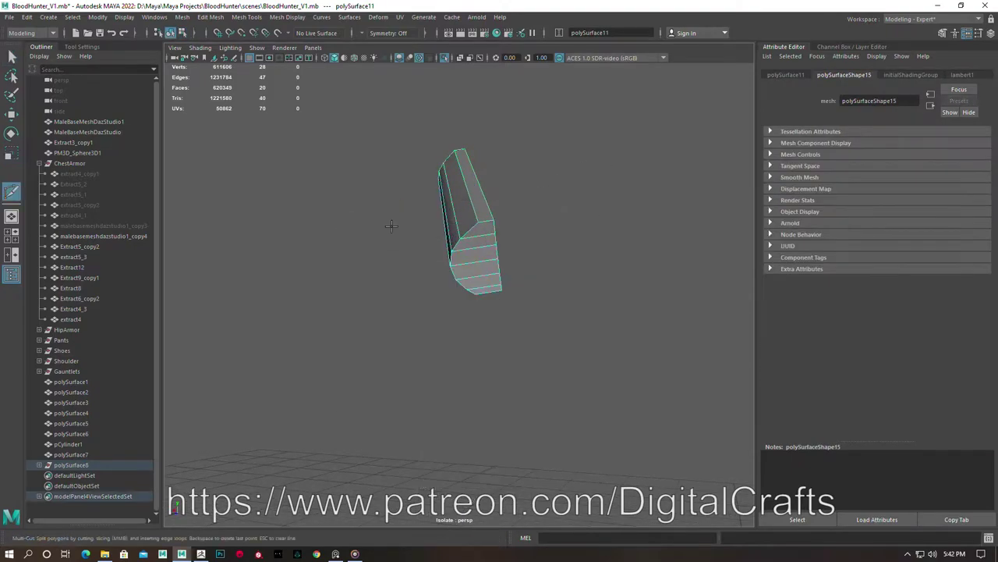
scroll(479, 235, "up", 5)
left_click_drag(479, 236, 484, 271, "alt")
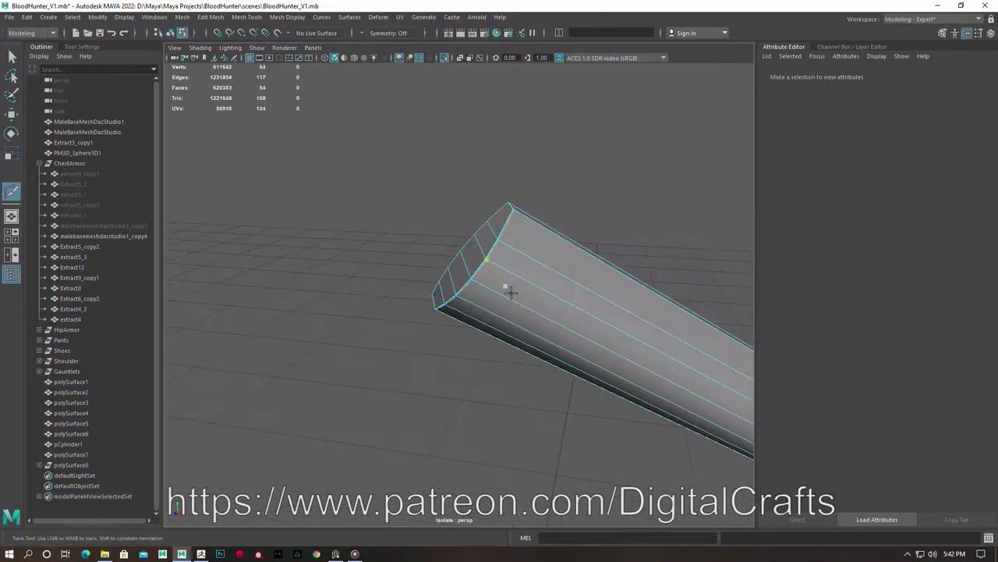
key("q")
scroll(508, 292, "up", 5)
Preview the strip with smoothing and return to object selection
key("3")
mouse_move(679, 258)
left_mouse_down("alt")
mouse_move(475, 250)
mouse_move(497, 283)
left_mouse_up("alt")
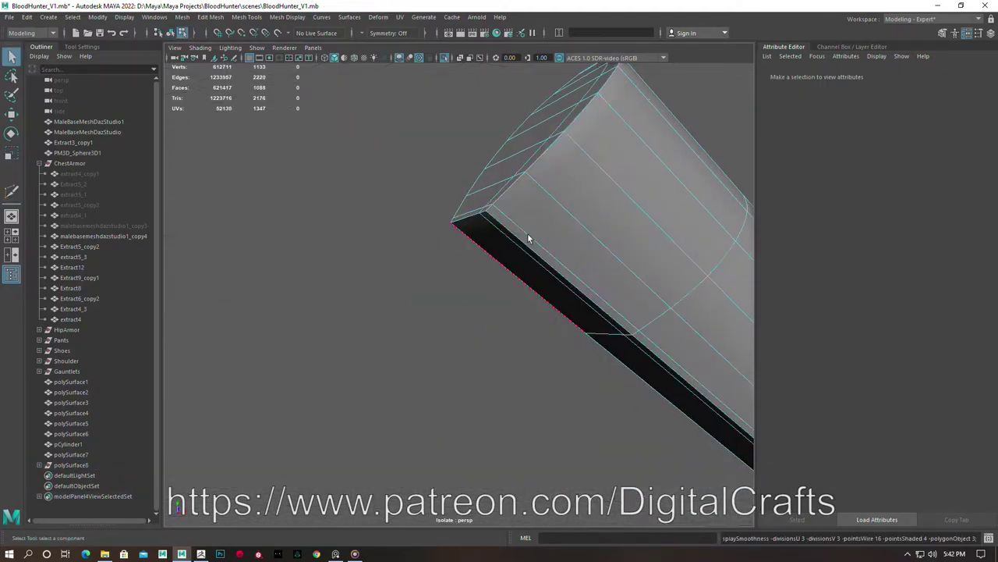
key("F8")
scroll(507, 293, "down", 5)
scroll(517, 301, "up", 5)
mouse_move(535, 339)
left_mouse_down("alt")
mouse_move(513, 351)
mouse_move(597, 406)
left_mouse_up("alt")
Select a ring of faces on the strip, then select the tapered armor plate
key("ctrl+1")
double_click(486, 319)
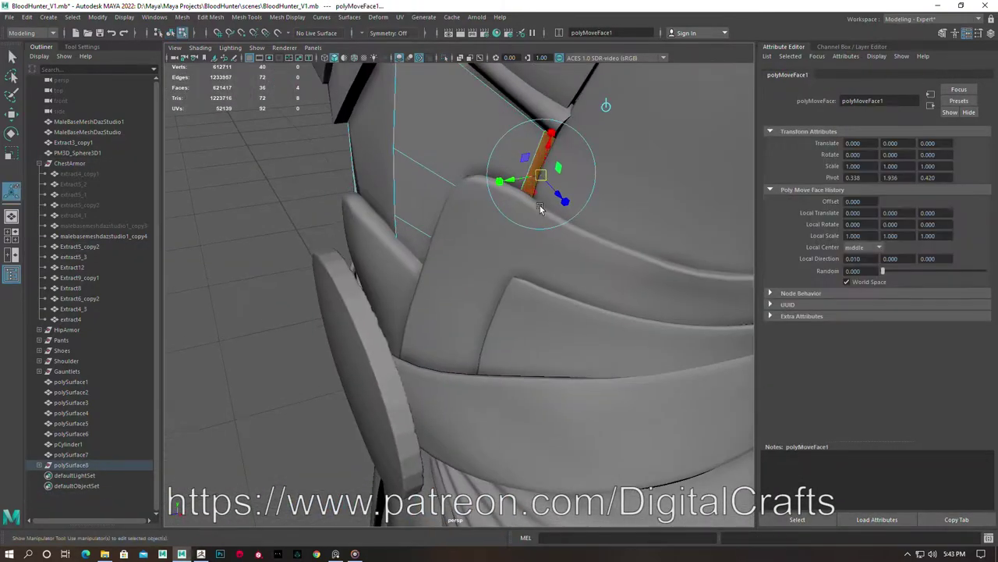
right_click_drag(457, 145, 457, 156)
key("ctrl+1")
scroll(460, 292, "up", 5)
left_click(459, 292)
Isolate the two tapered armor plates and select an edge loop on the right plate
key("ctrl+1")
right_click_drag(477, 249, 614, 288)
left_click(380, 246)
double_click(379, 247)
left_click_drag(379, 246, 405, 327, "alt")
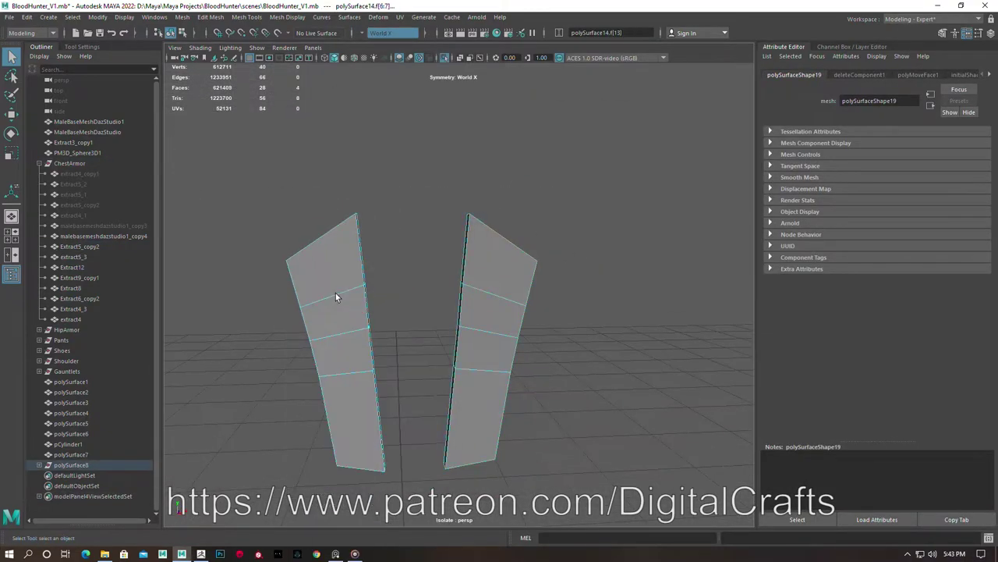
Mirror the plate across the centre with Border set to 'Do not merge'
key("g")
key("ctrl+z")
key("g")
left_click(678, 349)
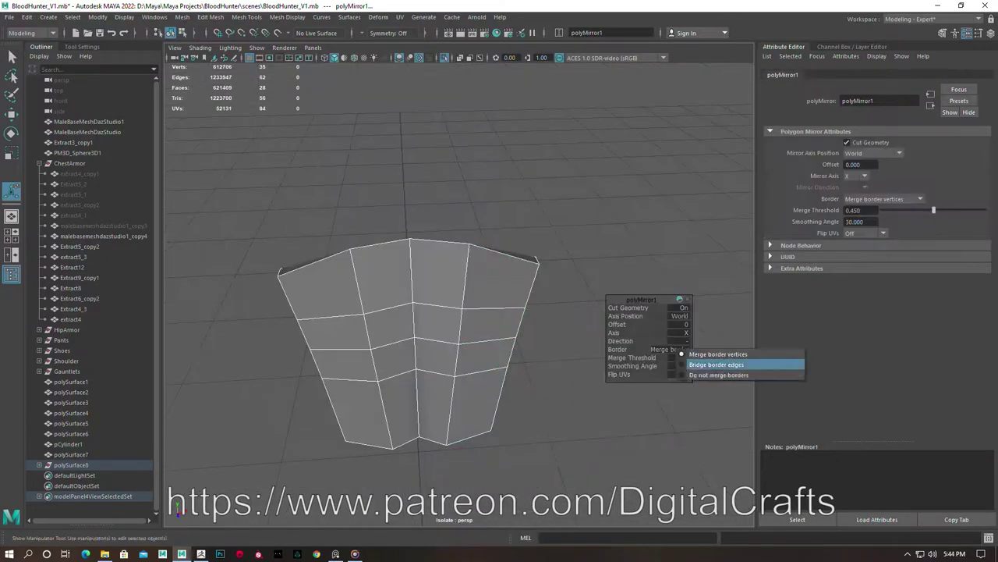
left_click(648, 339)
Bevel the selected edges of the mirrored plates
right_click_drag(495, 310, 458, 351)
left_click_drag(457, 351, 393, 378, "alt")
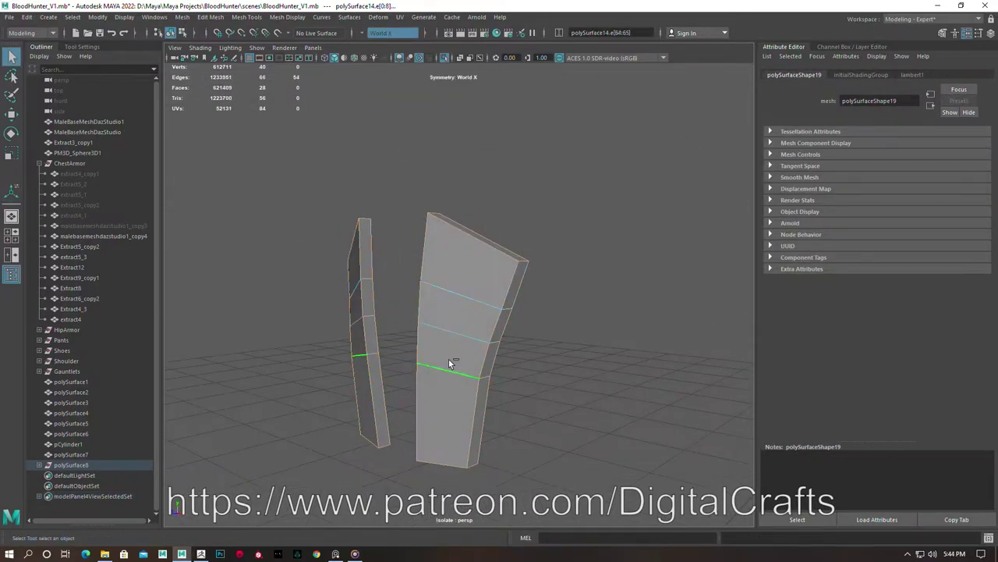
key("ctrl+b")
Extrude the selected chest armor piece's face outward
left_click_drag(607, 309, 478, 276, "alt")
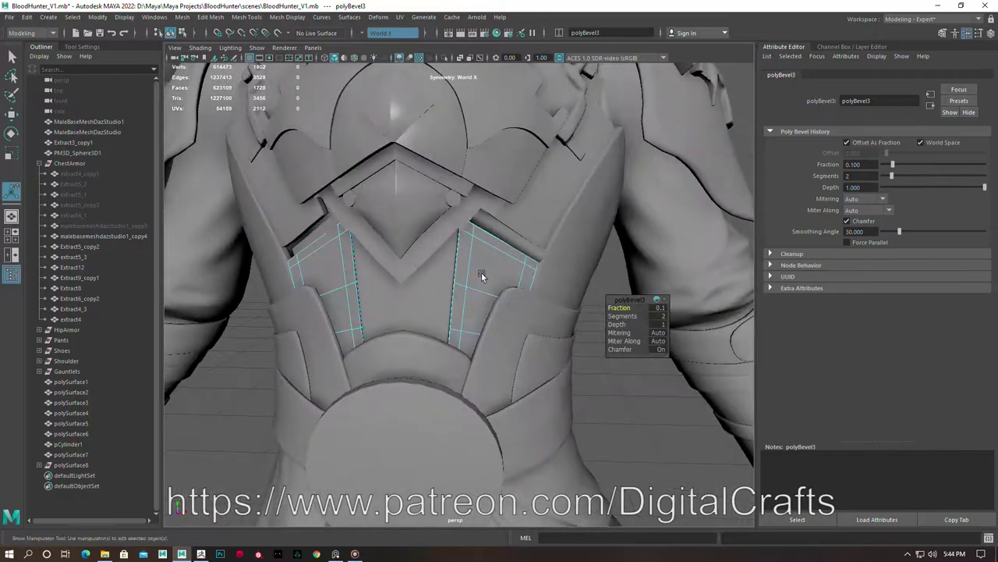
left_click(479, 276)
left_click_drag(512, 329, 487, 268, "alt")
left_click_drag(539, 341, 507, 332, "alt")
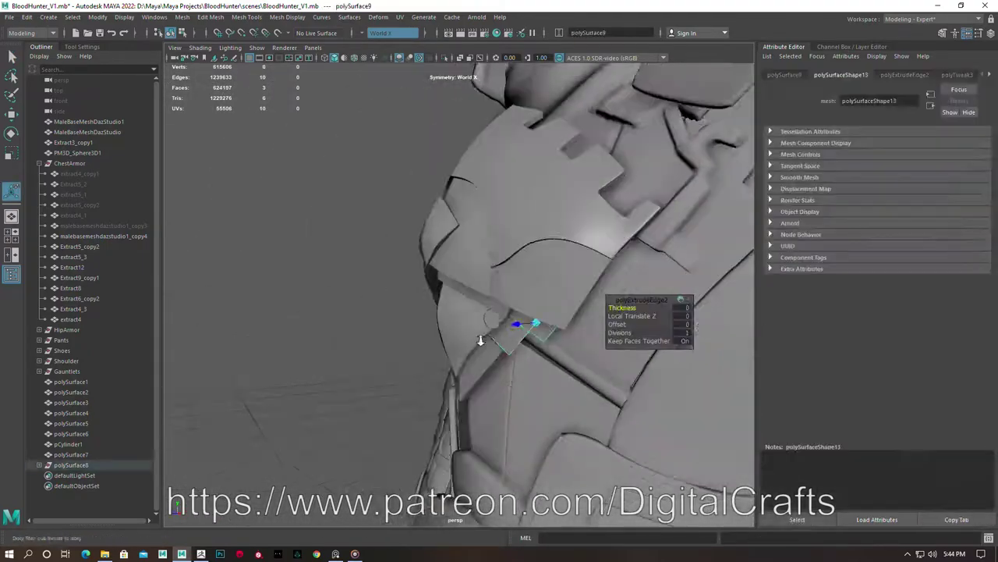
right_click_drag(507, 332, 468, 297, "shift")
mouse_move(438, 265)
left_mouse_down("alt")
mouse_move(513, 312)
mouse_move(588, 267)
mouse_move(406, 336)
left_mouse_up("alt")
Isolate and delete the stray curved strip pCylinder1
key("ctrl+1")
left_click(687, 336)
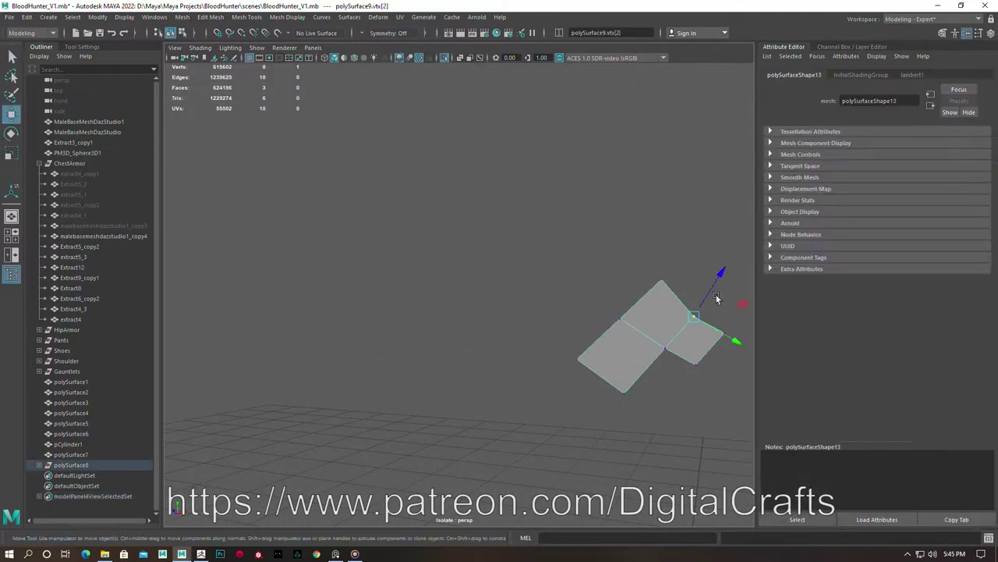
key("ctrl+1")
mouse_move(515, 301)
left_mouse_down("alt")
mouse_move(444, 263)
mouse_move(513, 204)
left_mouse_up("alt")
key("ctrl+1")
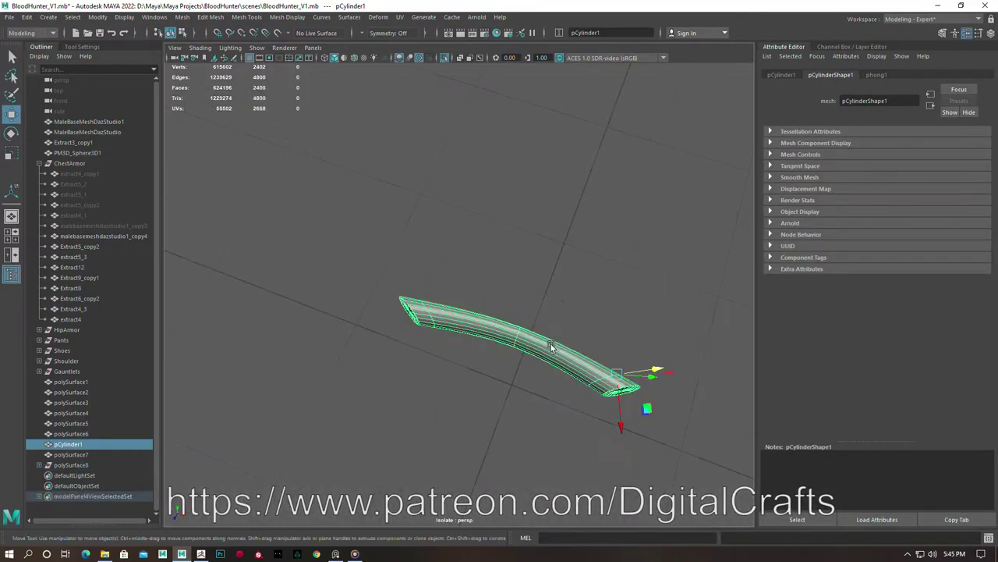
key("Delete")
Extrude the selected edges of the extracted piece and isolate it
left_click(182, 16)
left_click(277, 181)
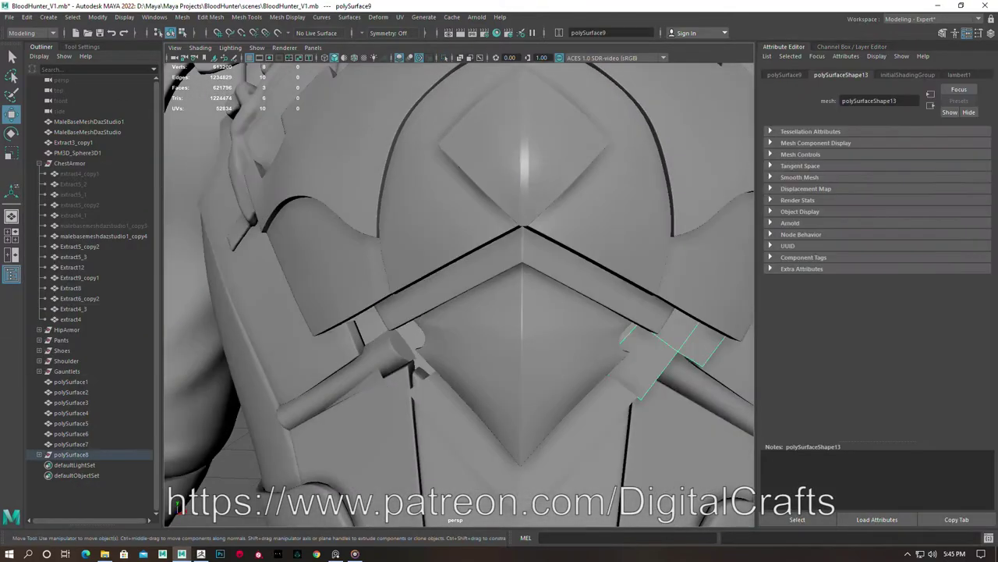
mouse_move(383, 183)
left_mouse_down("alt")
mouse_move(385, 302)
mouse_move(489, 243)
mouse_move(498, 195)
left_mouse_up("alt")
key("ctrl+e")
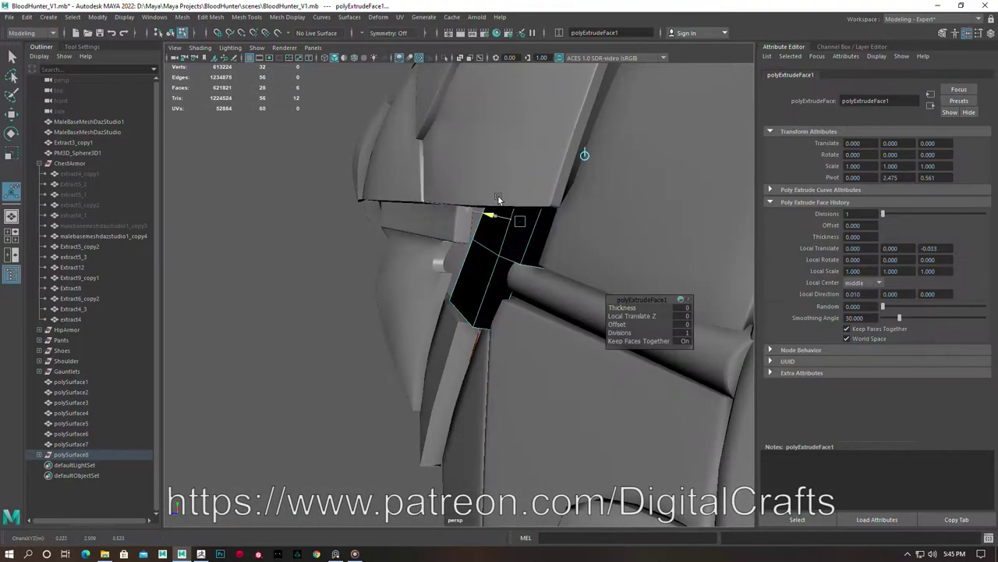
key("ctrl+z")
key("ctrl+e")
key("shift+i")
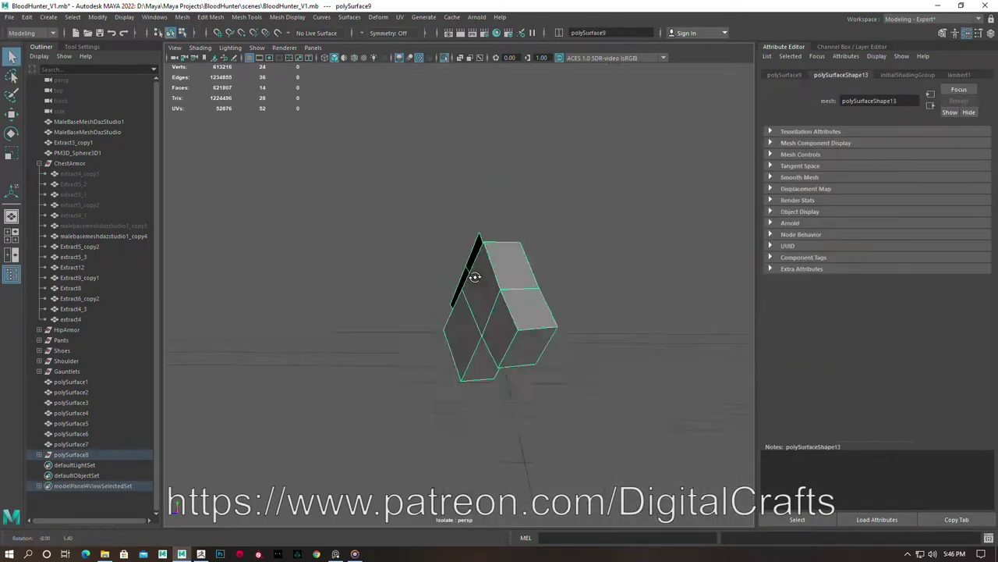
Extrude the small pieces into thick blocks, bevel them, and show the full character
left_click(333, 257)
right_click_drag(557, 301, 593, 400, "shift")
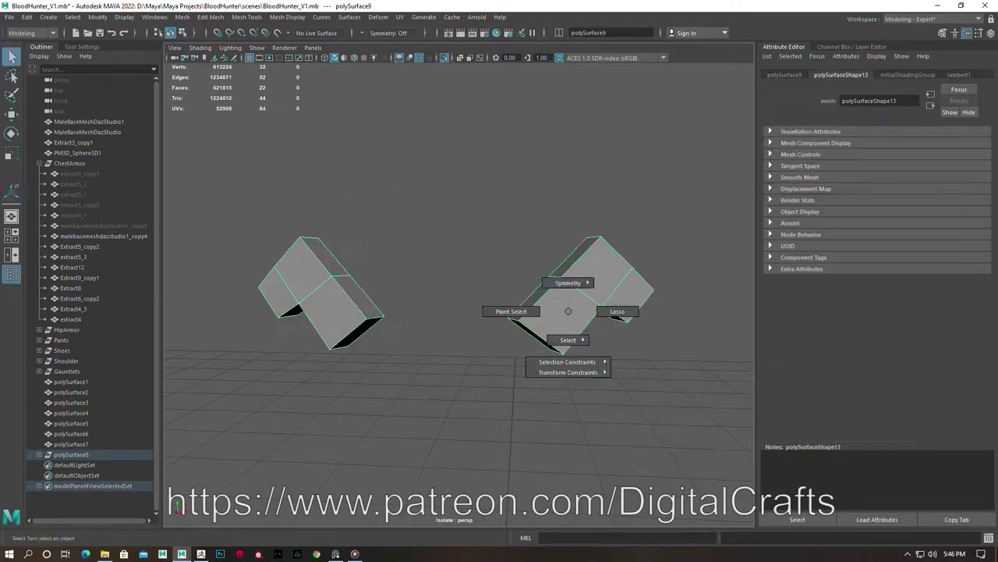
mouse_move(581, 289)
right_mouse_down("shift")
mouse_move(602, 312)
mouse_move(541, 370)
right_mouse_up("shift")
key("F8")
key("shift+i")
Move vertices on a chest piece, then clear the selection
mouse_move(540, 370)
left_mouse_down("alt")
mouse_move(425, 319)
mouse_move(460, 297)
left_mouse_up("alt")
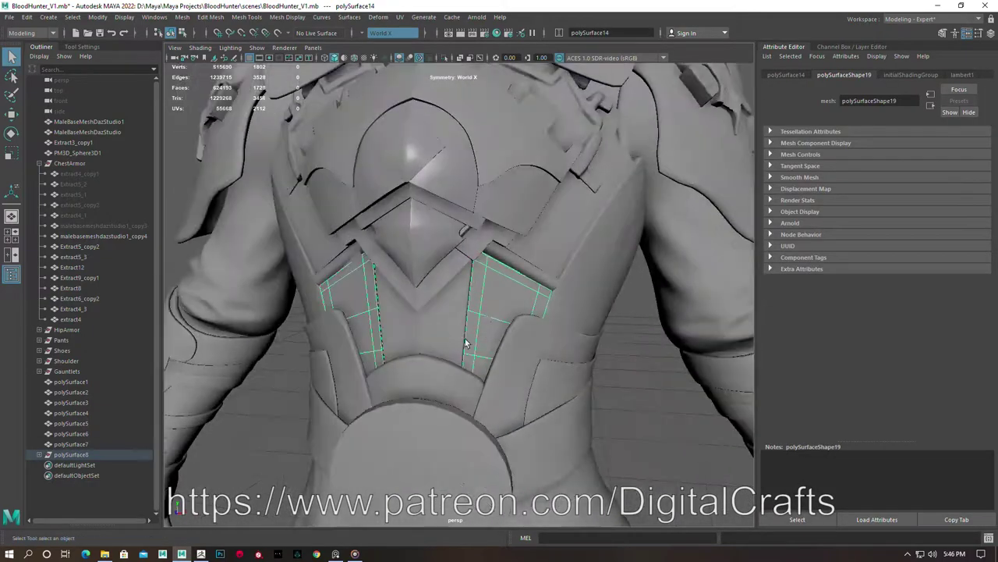
key("F9")
key("w")
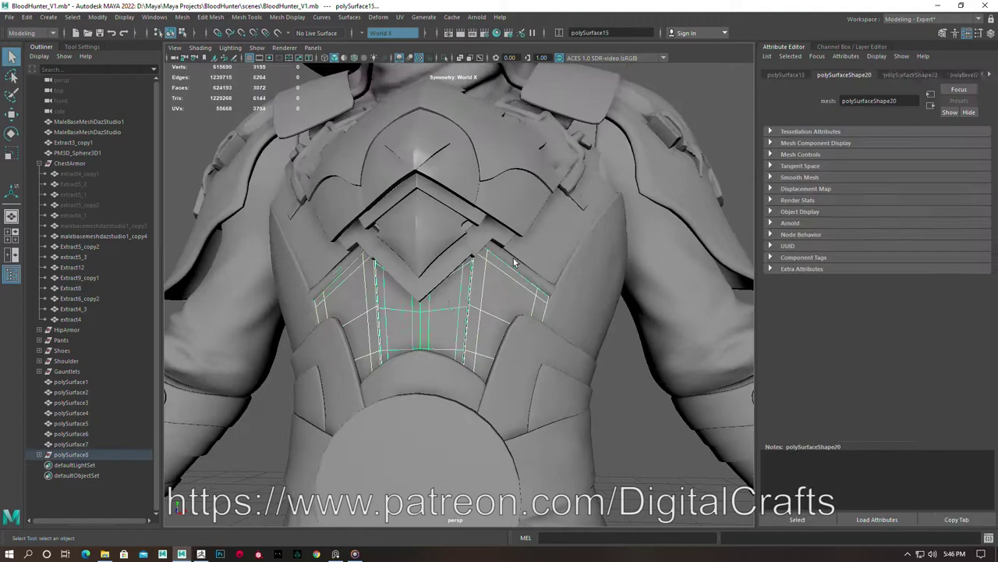
right_click(379, 248)
left_click_drag(379, 248, 468, 312, "alt")
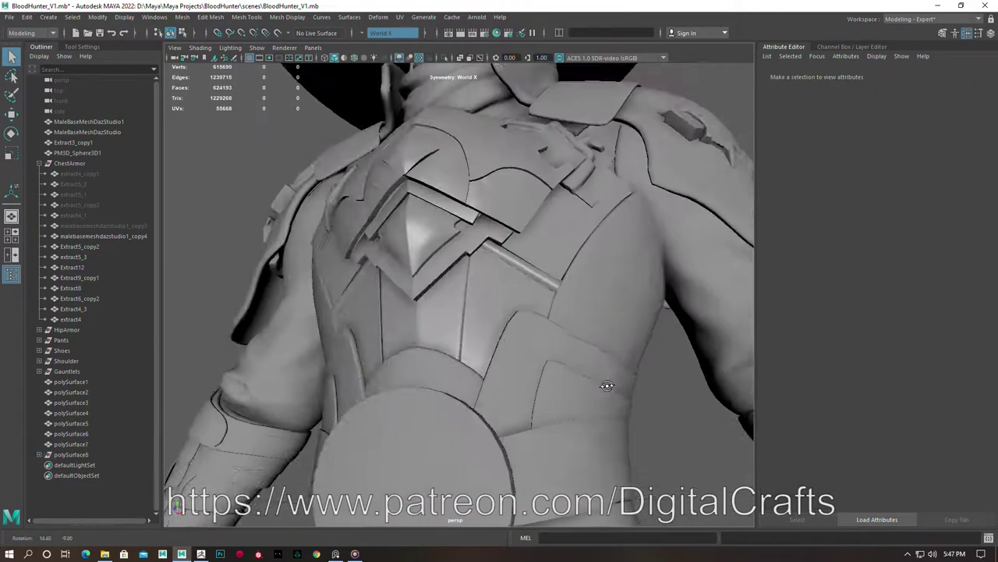
left_click(535, 272)
left_click(256, 279)
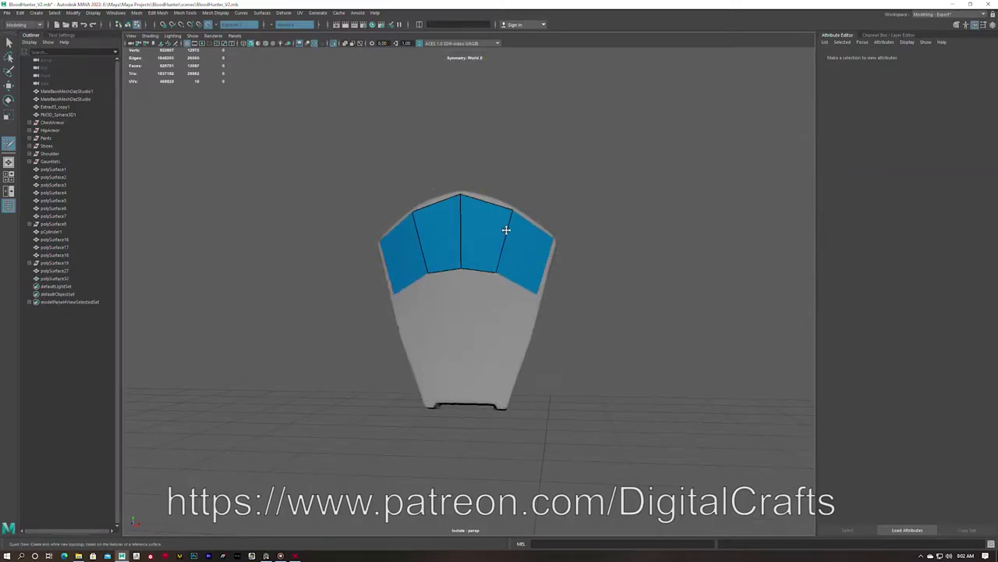
Finish quad-drawing the tabard strip and view the new low-poly piece
left_click_drag(530, 347, 533, 232, "alt")
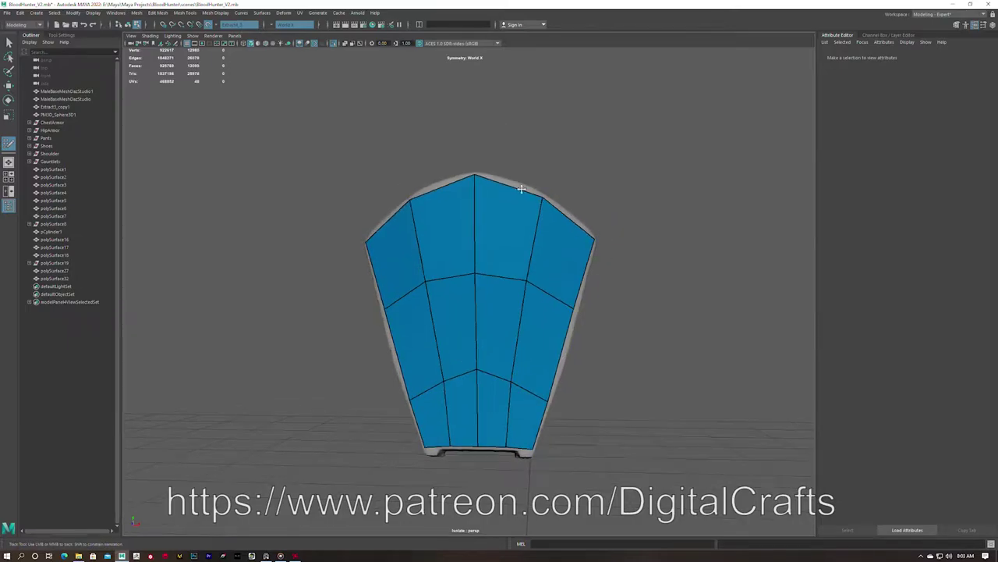
key("q")
left_click(437, 296)
key("1")
left_click_drag(412, 263, 430, 405, "alt")
right_click_drag(535, 334, 537, 312)
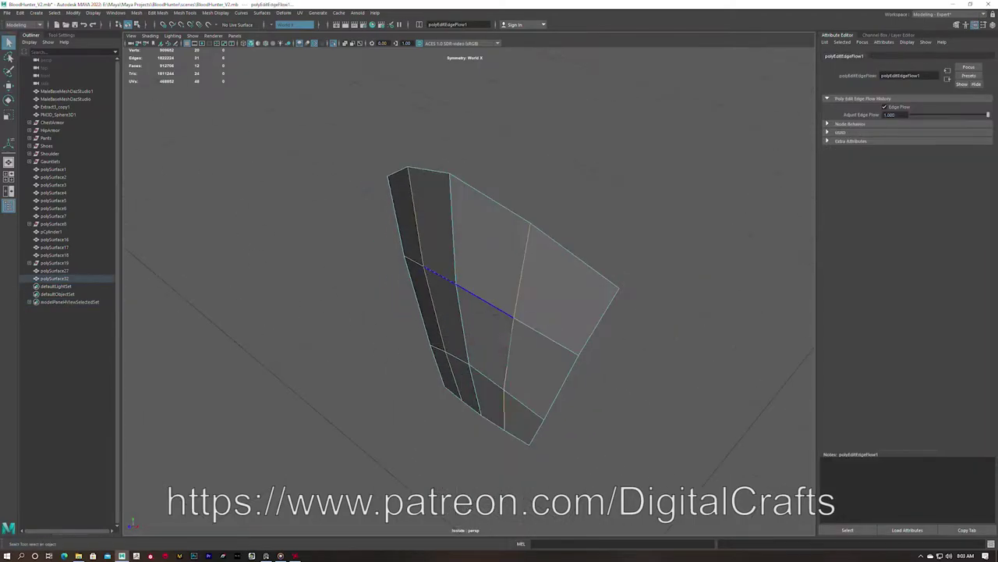
Extrude the tabard strip's border edges to give it thickness
key("ctrl+1")
mouse_move(537, 309)
left_mouse_down("alt")
mouse_move(499, 328)
mouse_move(520, 326)
mouse_move(445, 286)
left_mouse_up("alt")
key("ctrl+1")
key("ctrl+1")
right_click_drag(445, 285, 425, 279, "shift")
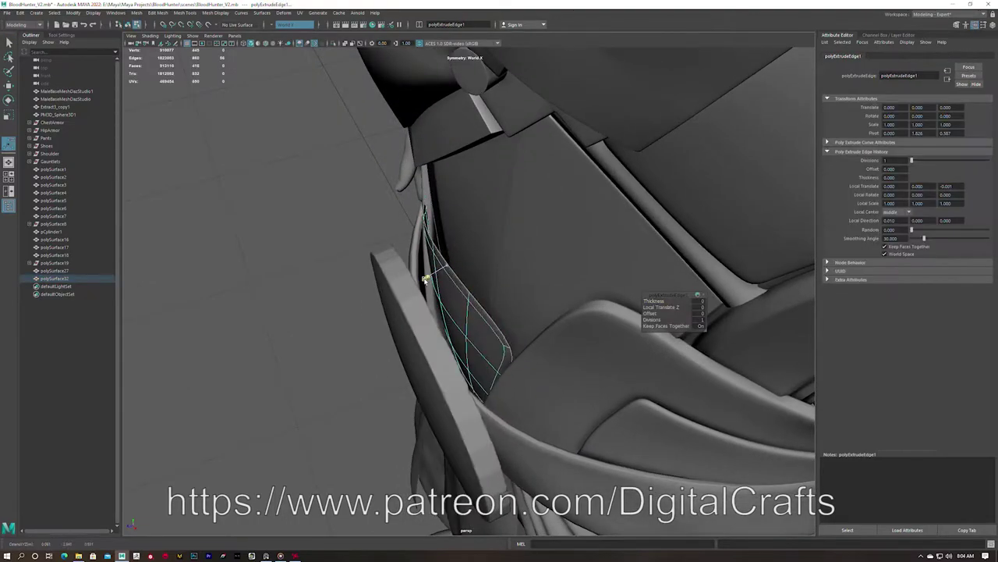
key("F8")
left_click_drag(456, 303, 496, 307, "alt")
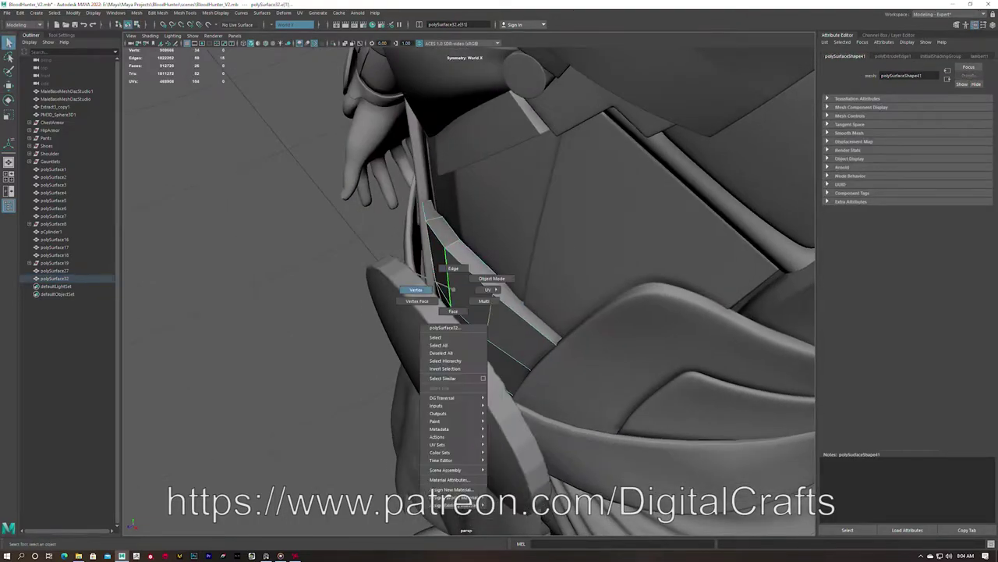
Bevel the isolated strip's edges, then select the shoulder dome
key("ctrl+1")
mouse_move(479, 257)
left_mouse_down("alt")
mouse_move(527, 338)
mouse_move(539, 312)
mouse_move(505, 202)
left_mouse_up("alt")
key("ctrl+b")
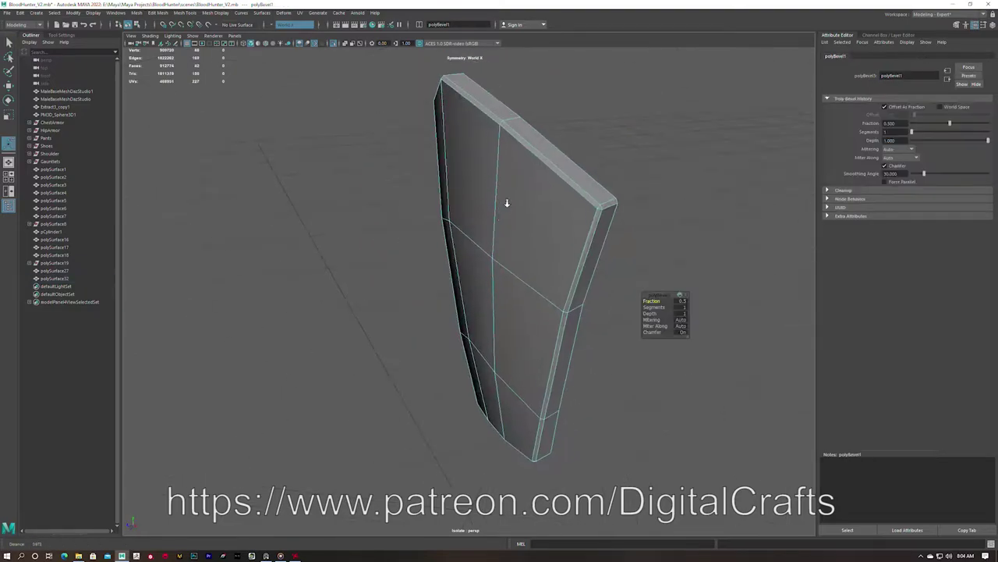
mouse_move(557, 242)
left_mouse_down("alt")
mouse_move(495, 184)
mouse_move(487, 232)
left_mouse_up("alt")
right_click(488, 232)
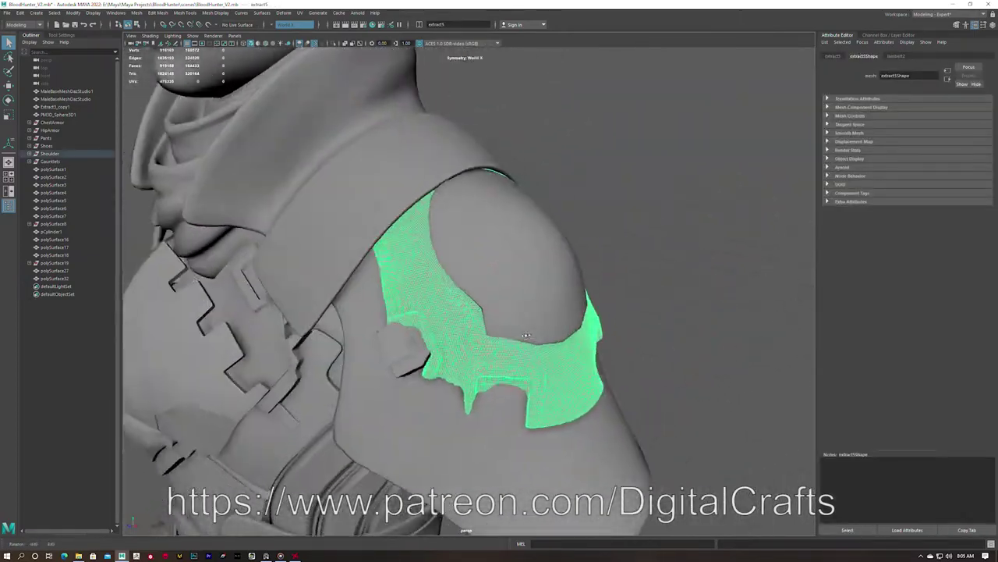
left_click(526, 335)
Start laying new low-poly faces over the helmet
left_click_drag(527, 335, 623, 315, "alt")
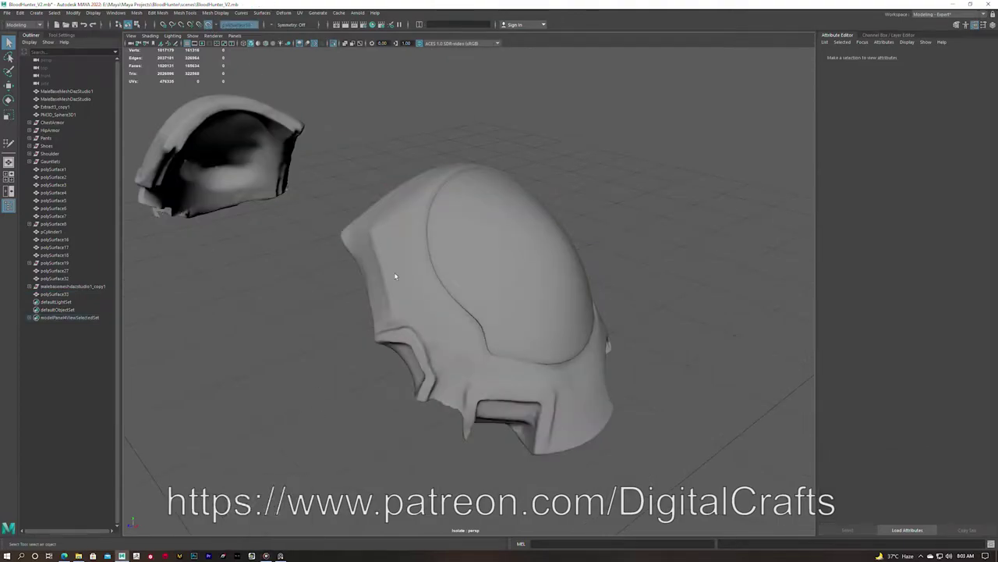
right_click(395, 276)
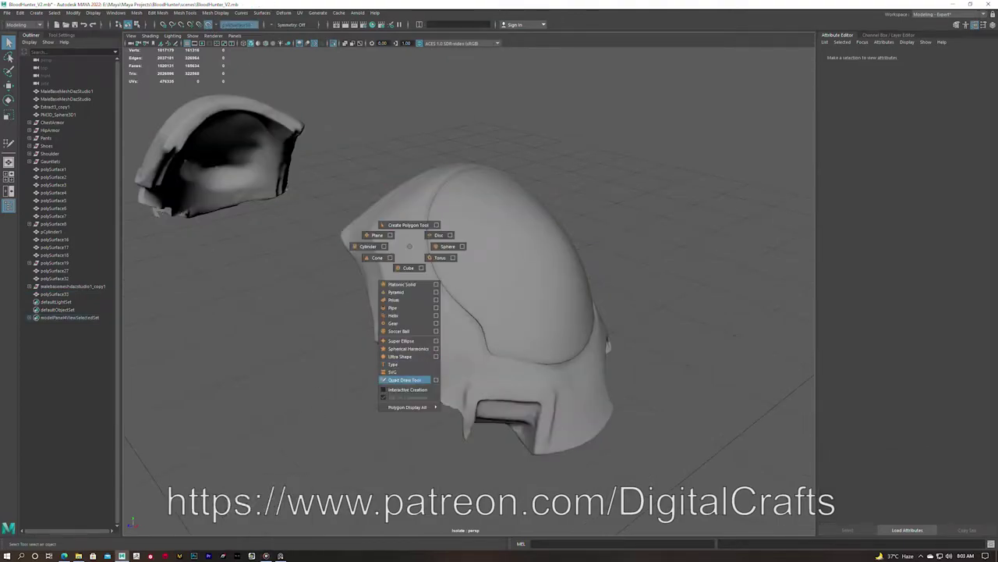
mouse_move(395, 276)
left_mouse_down("alt")
mouse_move(351, 246)
mouse_move(374, 296)
mouse_move(326, 321)
left_mouse_up("alt")
Extrude the patch border into a new strip over the helmet's back and select polySurface37
mouse_move(385, 213)
left_mouse_down("alt")
mouse_move(372, 254)
mouse_move(367, 195)
left_mouse_up("alt")
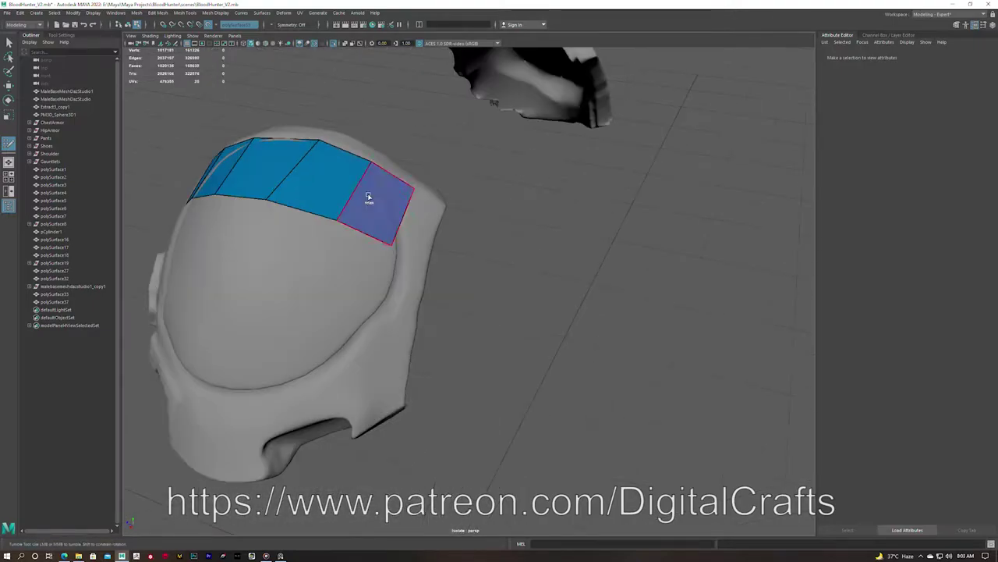
left_click_drag(407, 232, 418, 235, "alt")
left_click_drag(333, 224, 343, 241, "alt")
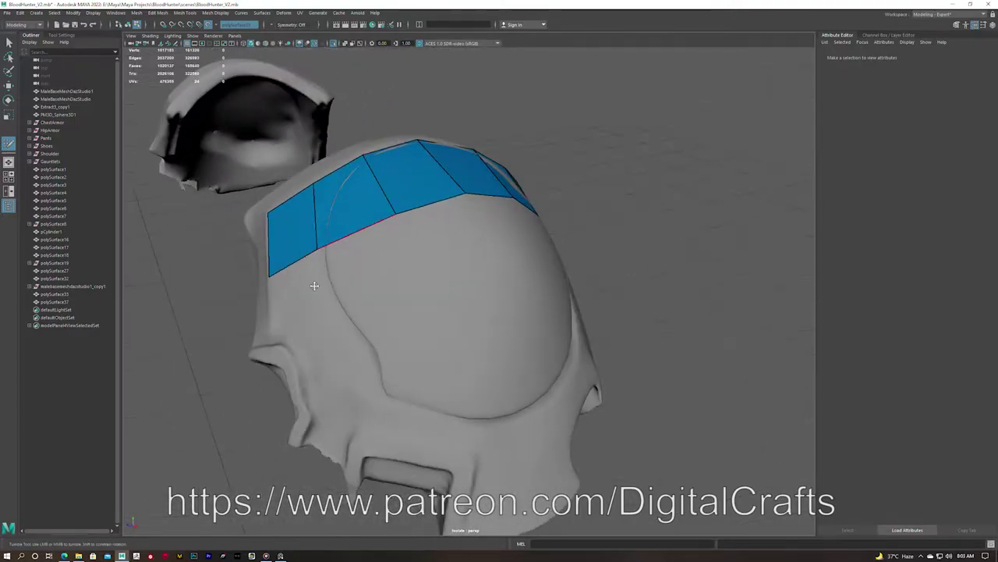
mouse_move(351, 320)
left_mouse_down("alt")
mouse_move(382, 315)
mouse_move(368, 309)
mouse_move(377, 302)
mouse_move(361, 312)
mouse_move(388, 348)
mouse_move(367, 343)
left_mouse_up("alt")
scroll(378, 301, "up", 2)
mouse_move(364, 279)
left_mouse_down("alt")
mouse_move(443, 346)
mouse_move(381, 356)
left_mouse_up("alt")
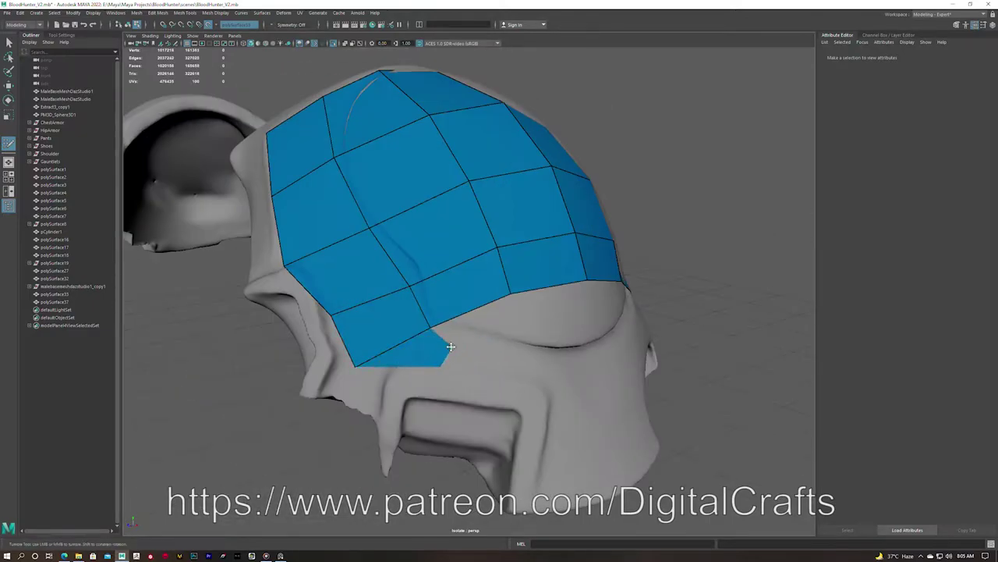
left_click_drag(544, 360, 308, 372, "alt")
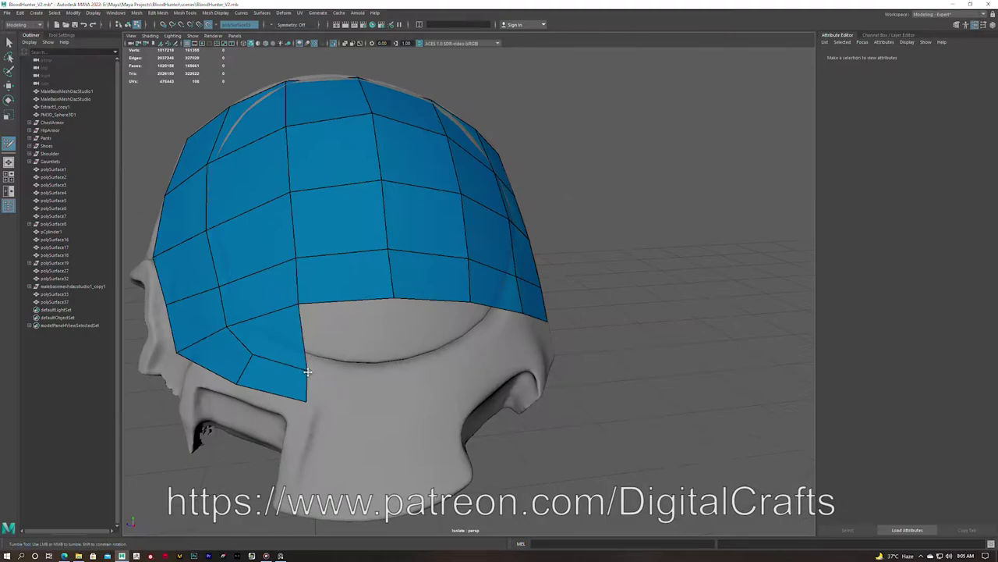
mouse_move(365, 337)
left_mouse_down("alt")
mouse_move(406, 328)
mouse_move(384, 376)
mouse_move(463, 408)
mouse_move(501, 316)
left_mouse_up("alt")
left_click(501, 317)
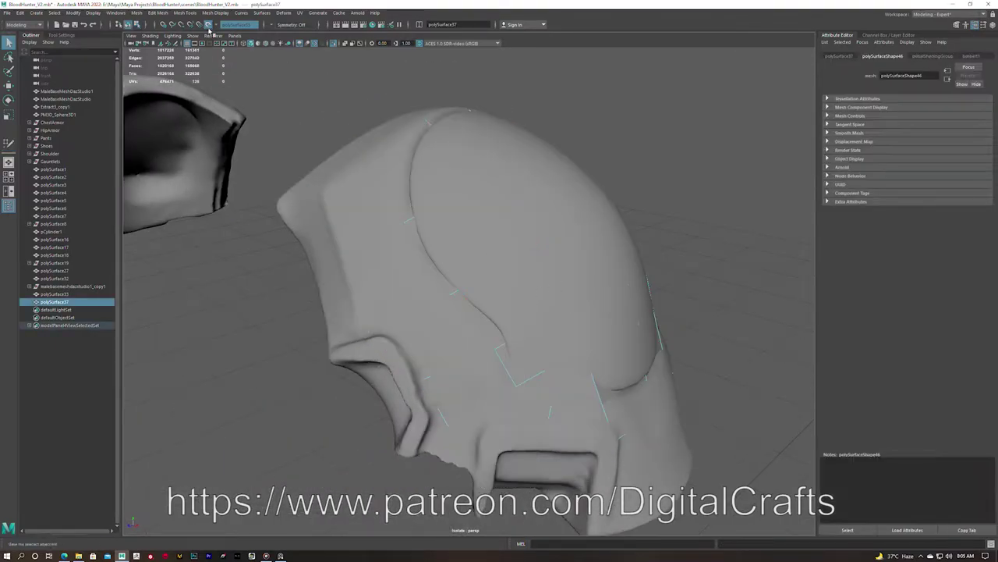
Isolate the shoulder pad and insert an edge loop across the patch
key("ctrl+h")
key("f")
key("ctrl+1")
mouse_move(477, 237)
left_mouse_down("alt")
mouse_move(419, 283)
mouse_move(481, 222)
mouse_move(486, 194)
mouse_move(401, 248)
left_mouse_up("alt")
right_click(401, 248)
left_click_drag(364, 196, 463, 216, "alt")
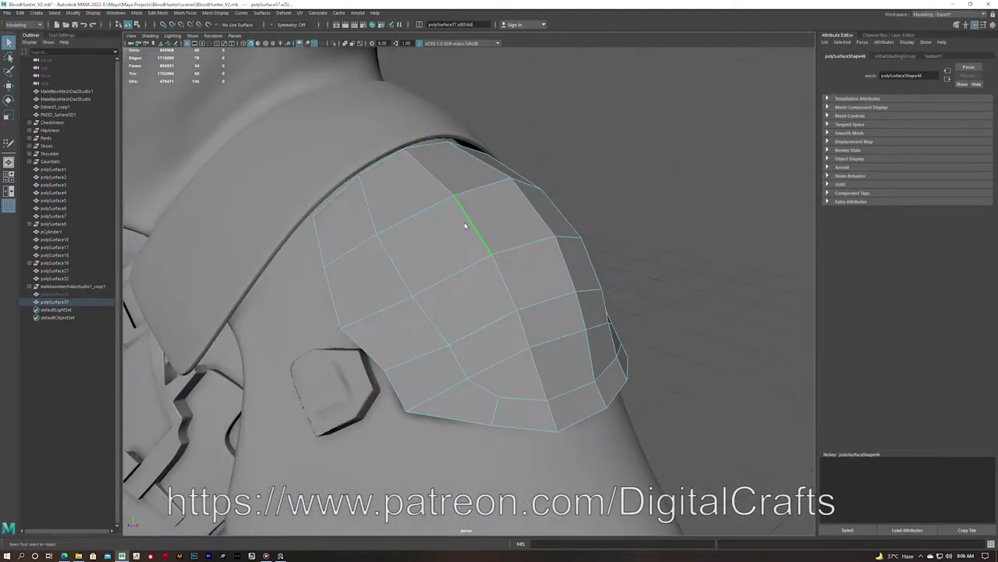
left_click_drag(390, 234, 345, 262, "alt")
mouse_move(420, 292)
left_mouse_down("alt")
mouse_move(356, 339)
mouse_move(323, 308)
left_mouse_up("alt")
double_click(356, 356)
Extrude the pad's selected border edges and bevel them
key("w")
left_click_drag(390, 380, 505, 327, "alt")
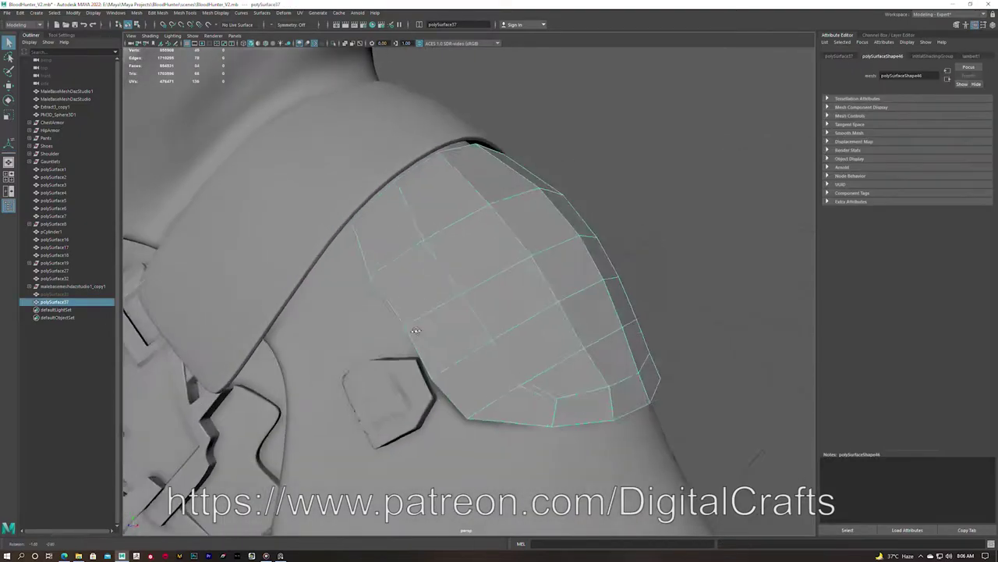
left_click_drag(411, 332, 570, 308, "alt")
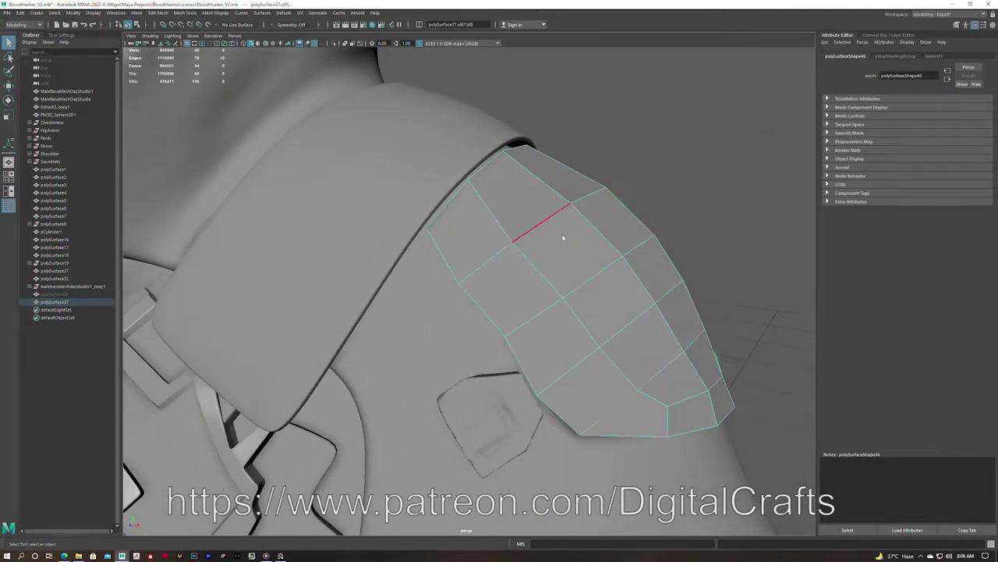
right_click_drag(570, 308, 490, 205, "shift")
key("q")
mouse_move(452, 203)
left_mouse_down("alt")
mouse_move(653, 225)
mouse_move(645, 157)
mouse_move(645, 299)
mouse_move(656, 296)
mouse_move(597, 273)
mouse_move(488, 266)
left_mouse_up("alt")
key("ctrl+b")
Extract the pad's ring of side faces into a separate rim strip
key("F8")
key("F11")
double_click(486, 241)
right_click_drag(486, 241, 460, 308, "shift")
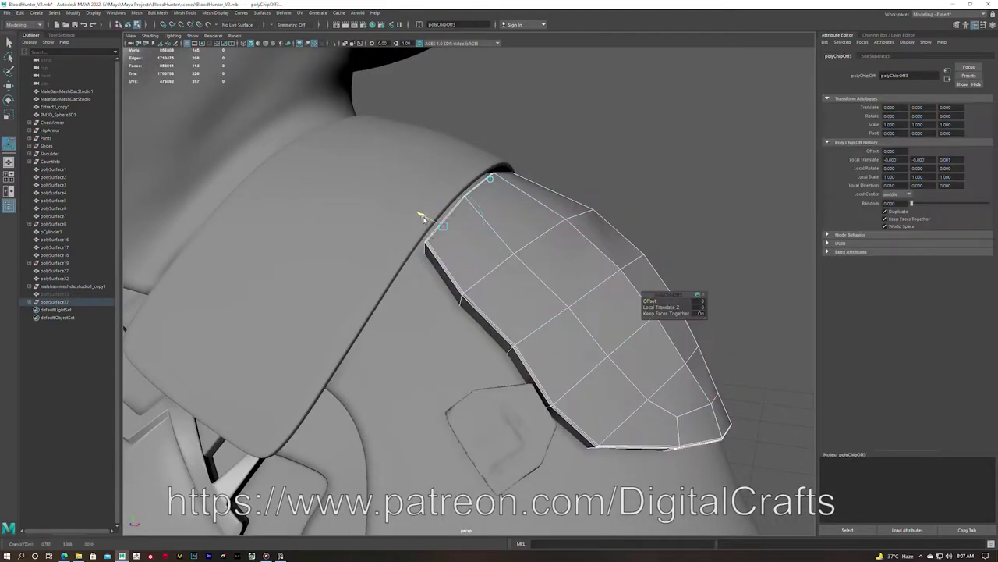
left_click_drag(460, 307, 522, 320, "alt")
right_click_drag(523, 320, 539, 390, "shift")
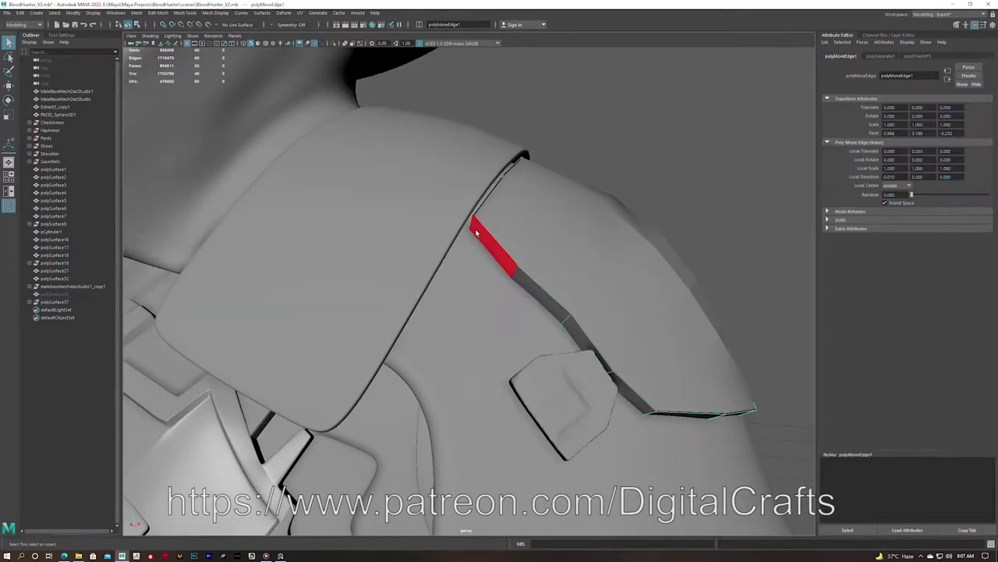
key("F8")
left_click(466, 243)
left_click(466, 243)
mouse_move(467, 243)
left_mouse_down("alt")
mouse_move(473, 263)
mouse_move(390, 268)
mouse_move(419, 333)
left_mouse_up("alt")
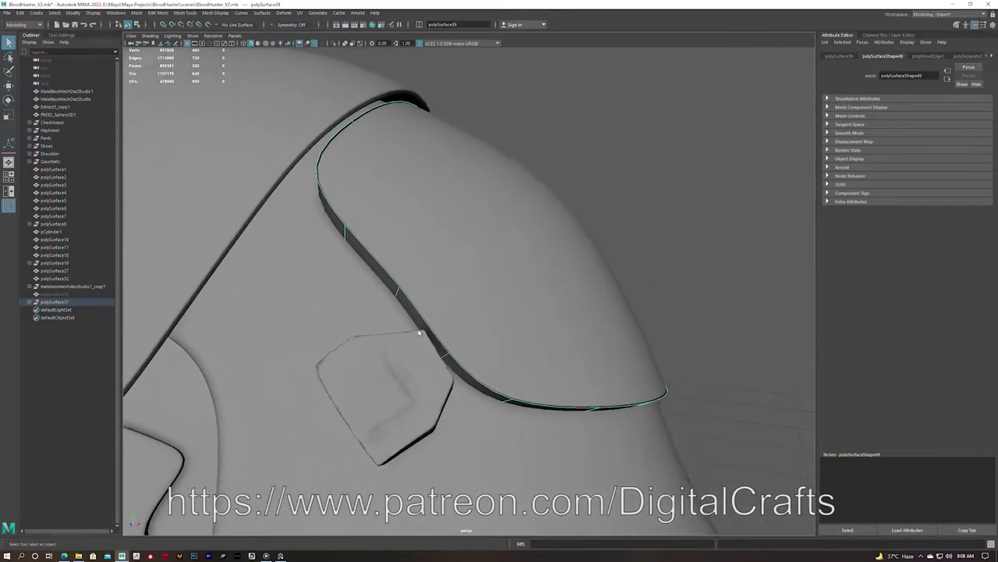
Extrude the rim strip for thickness, then bevel the pad and hide it
mouse_move(534, 378)
left_mouse_down("alt")
mouse_move(538, 327)
mouse_move(419, 359)
mouse_move(390, 323)
mouse_move(350, 407)
mouse_move(403, 349)
mouse_move(405, 364)
left_mouse_up("alt")
key("ctrl+e")
key("F8")
key("F9")
left_click(391, 428)
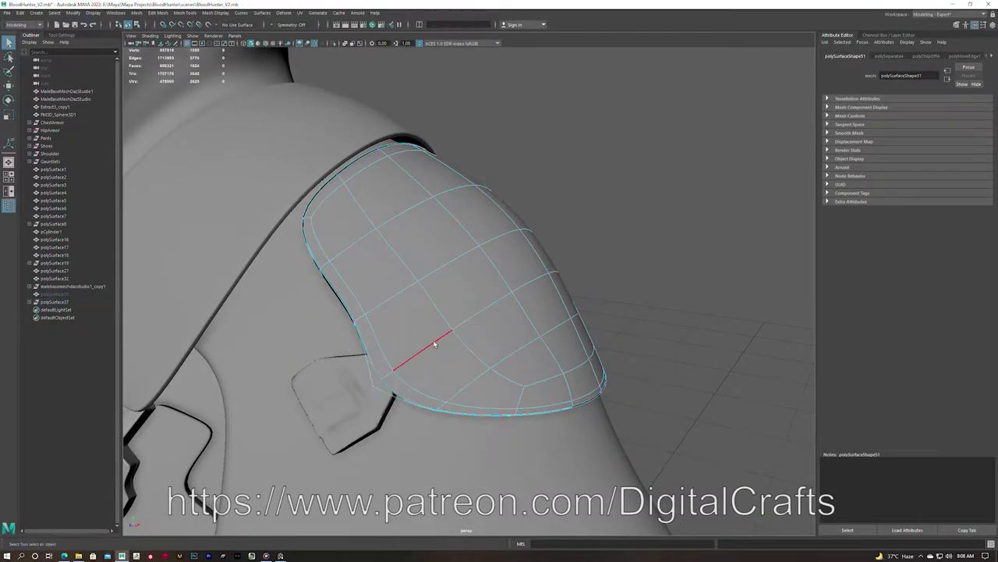
key("ctrl+b")
mouse_move(638, 306)
left_mouse_down("alt")
mouse_move(508, 308)
mouse_move(408, 358)
left_mouse_up("alt")
left_click(508, 308)
key("ctrl+h")
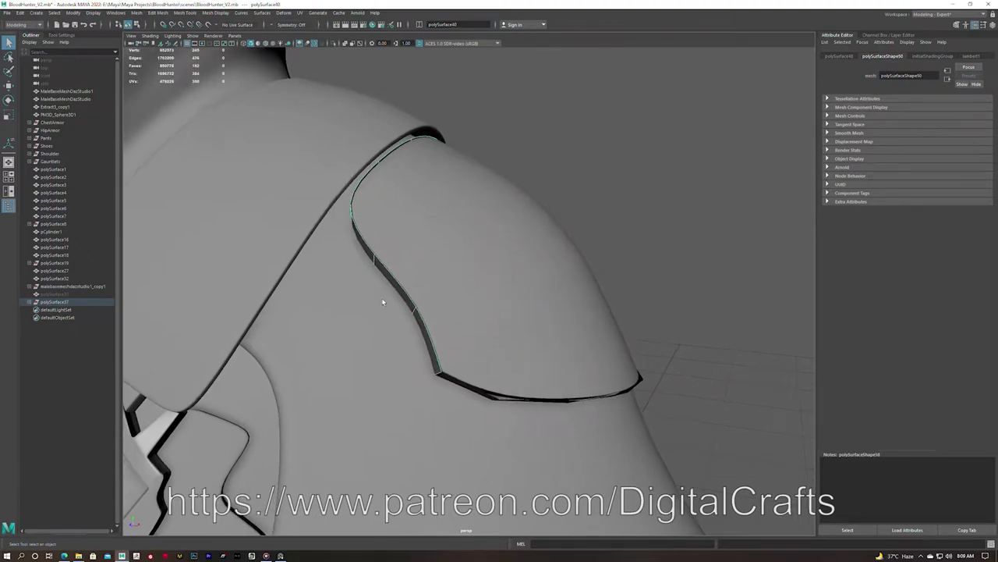
Extrude the shoulder pad's seam faces and push them outward
left_click_drag(395, 293, 379, 305, "alt")
right_click_drag(380, 305, 395, 303, "shift")
left_click_drag(265, 171, 328, 166, "alt")
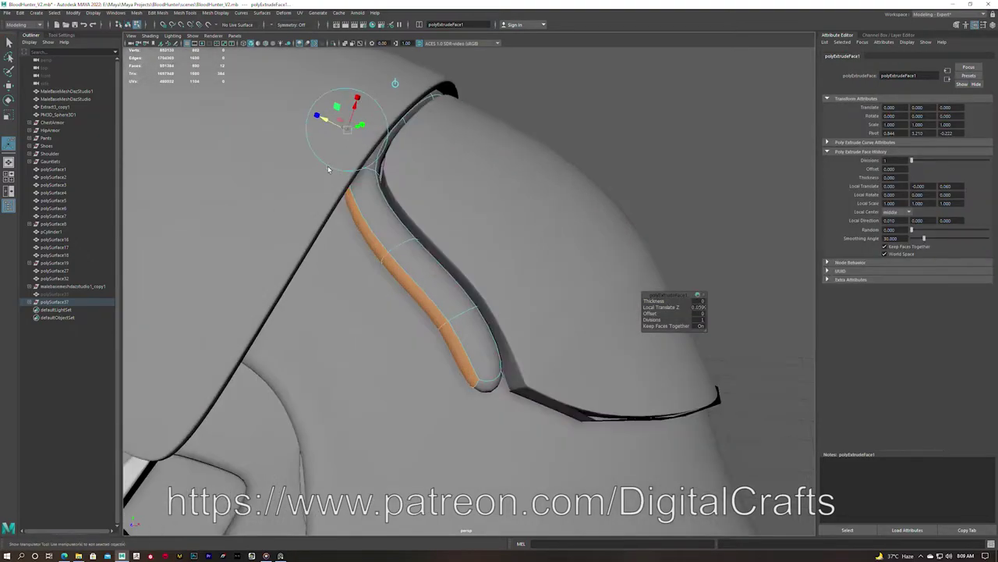
left_click_drag(337, 110, 344, 70)
scroll(379, 226, "up", 3)
mouse_move(379, 225)
left_mouse_down("alt")
mouse_move(446, 223)
mouse_move(437, 164)
mouse_move(352, 100)
mouse_move(265, 68)
mouse_move(383, 283)
left_mouse_up("alt")
Select an edge of the extruded strip and isolate the strip in the view
left_click(390, 151)
scroll(273, 60, "down", 5)
scroll(332, 326, "up", 2)
mouse_move(353, 350)
left_mouse_down("alt")
mouse_move(336, 342)
mouse_move(346, 267)
left_mouse_up("alt")
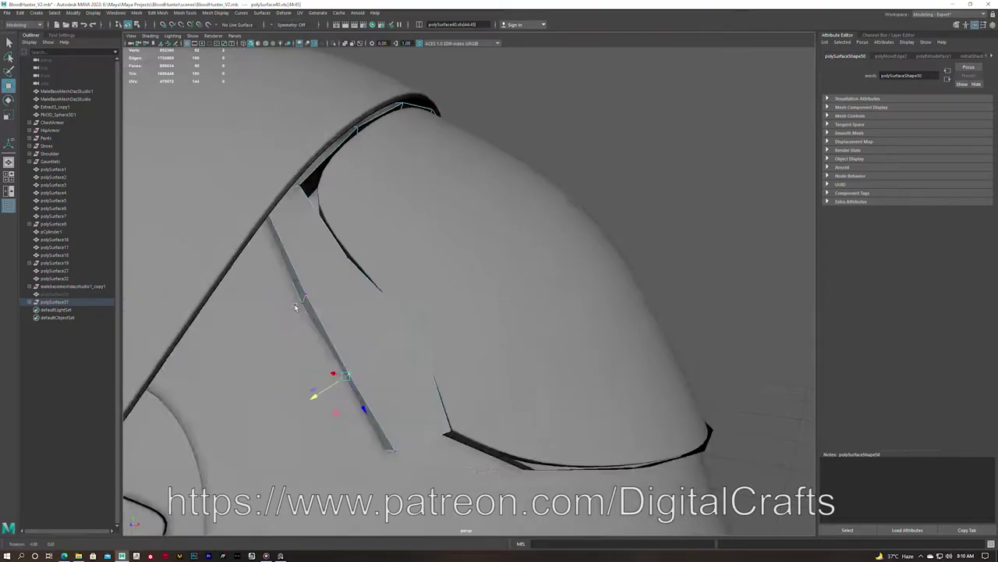
right_click_drag(345, 268, 529, 298)
key("ctrl+1")
key("ctrl+1")
Move a strip vertex into position with the Move tool
left_click_drag(492, 321, 475, 194, "alt")
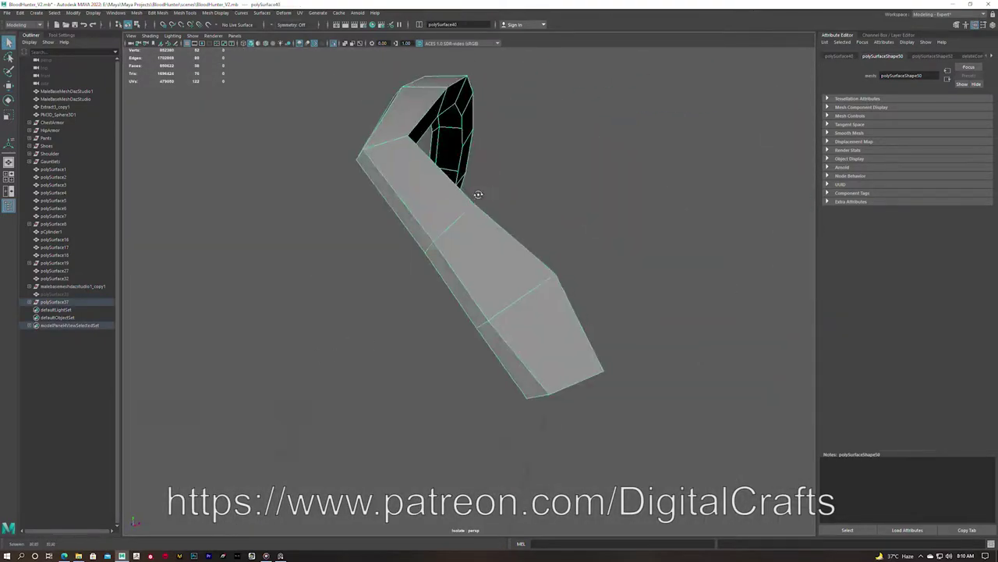
scroll(475, 194, "up", 5)
mouse_move(346, 234)
left_mouse_down("alt")
mouse_move(405, 239)
mouse_move(342, 301)
mouse_move(363, 285)
left_mouse_up("alt")
right_click_drag(364, 285, 335, 286)
left_click_drag(405, 296, 499, 281, "alt")
left_click(496, 279)
key("w")
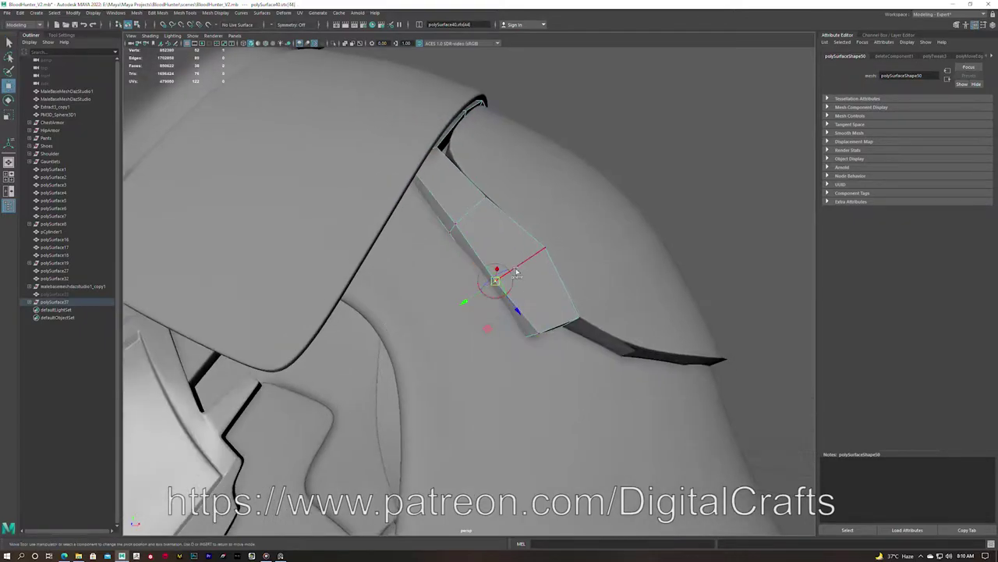
key("F8")
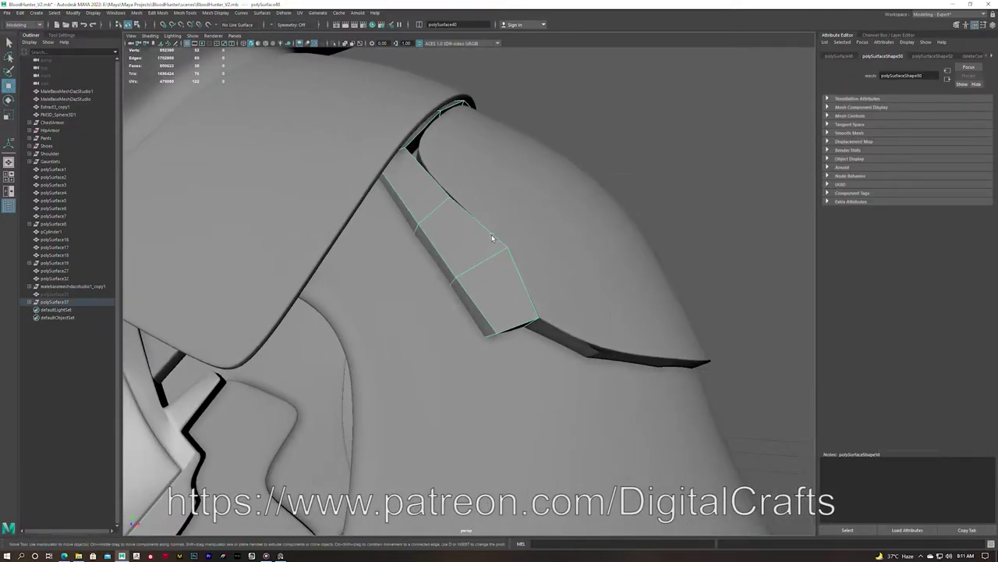
Extrude the strip's end face and pull it slightly farther out
left_click_drag(491, 234, 423, 273, "alt")
right_click(423, 273)
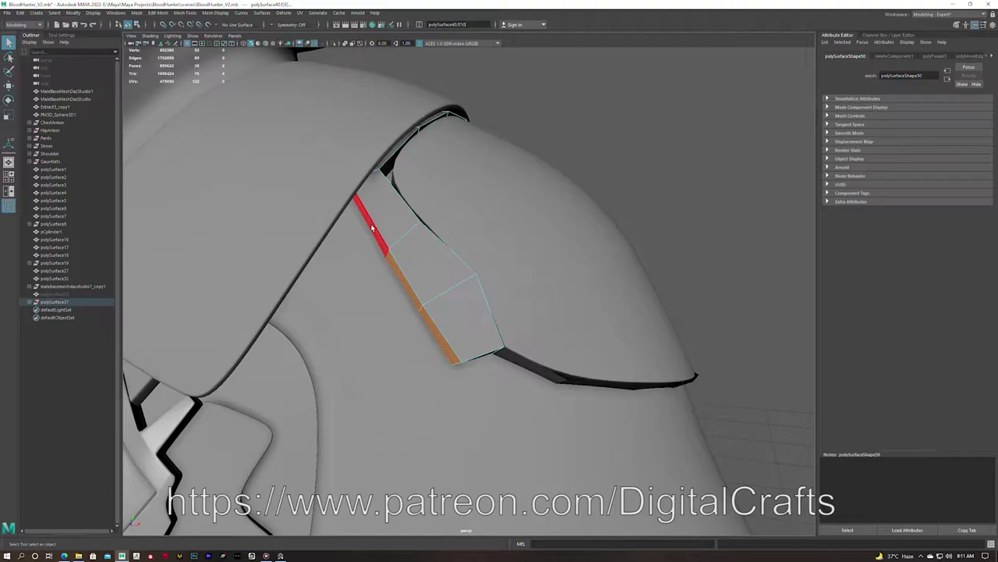
key("ctrl+e")
mouse_move(319, 223)
left_mouse_down("alt")
mouse_move(520, 186)
mouse_move(518, 196)
left_mouse_up("alt")
mouse_move(518, 197)
left_mouse_down("alt")
mouse_move(390, 283)
mouse_move(509, 214)
mouse_move(422, 192)
left_mouse_up("alt")
key("F9")
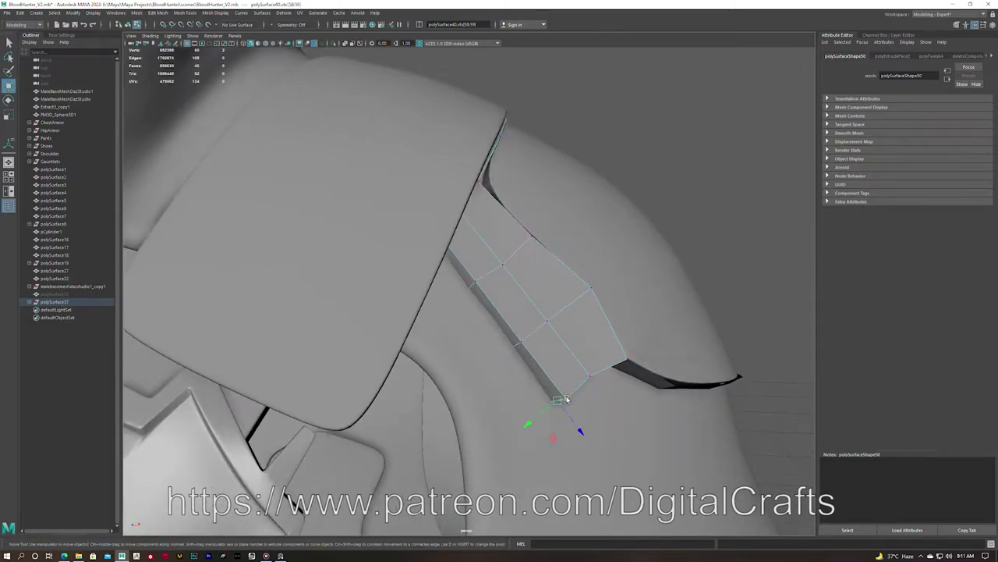
Pick an edge on the strip and isolate the strip again
right_click_drag(457, 290, 462, 319)
left_click_drag(462, 318, 533, 257, "alt")
right_click_drag(507, 339, 507, 360)
left_click_drag(513, 345, 423, 333, "alt")
left_click(398, 306)
key("ctrl+1")
left_click_drag(428, 372, 473, 331, "alt")
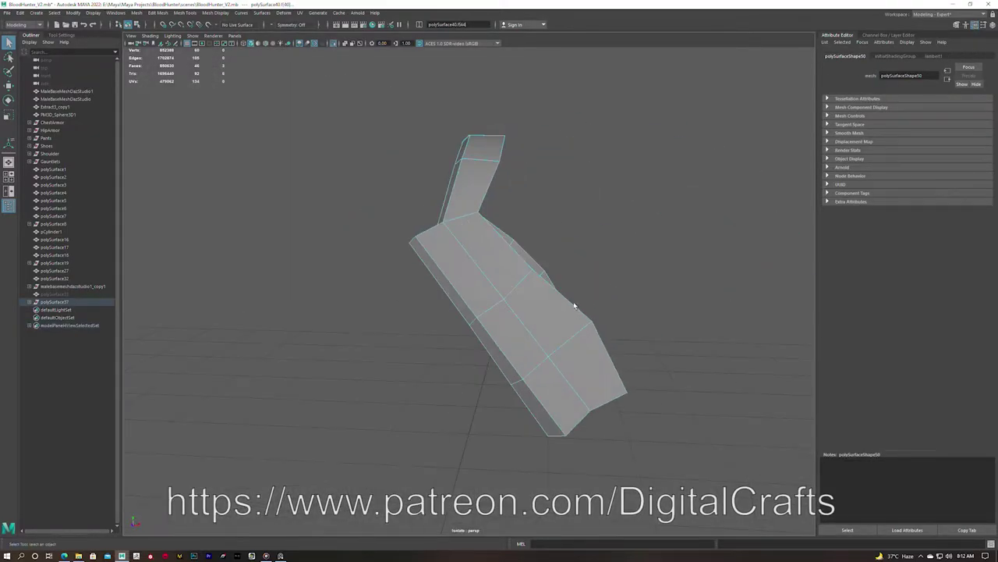
Insert an edge loop and a cut across the strap's wide end
right_click(473, 331)
left_click(486, 394)
left_click_drag(487, 394, 395, 330, "alt")
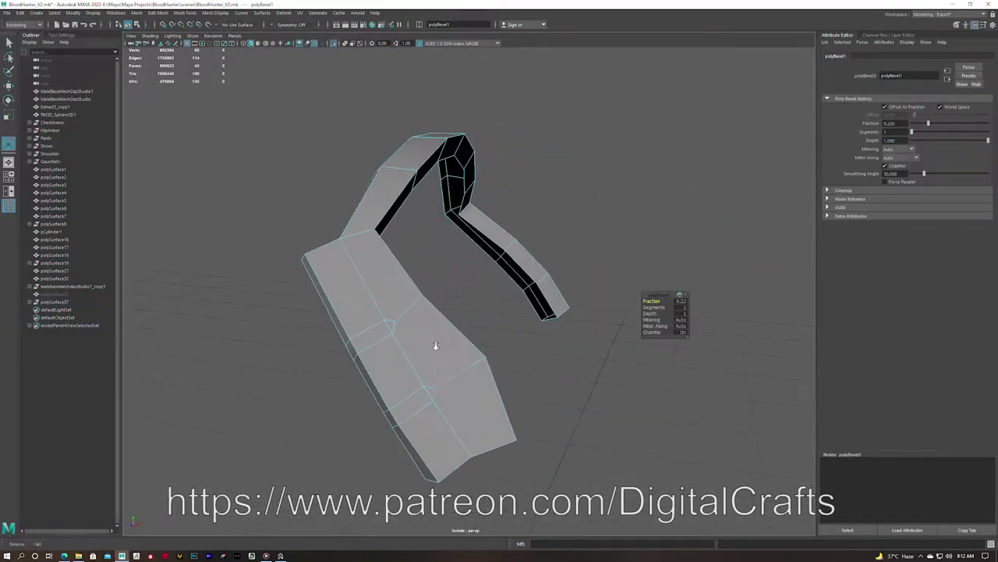
key("Return")
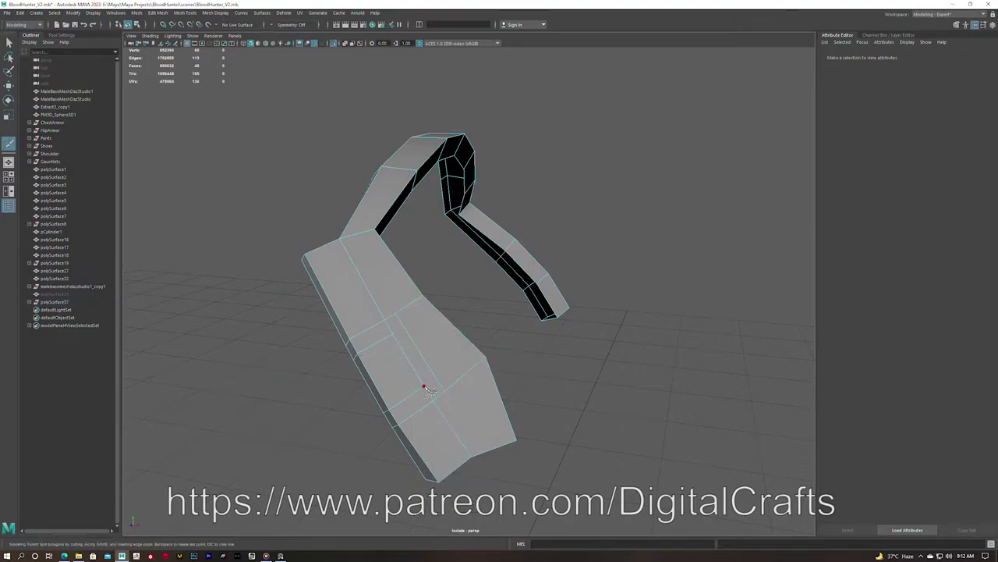
left_click(402, 370)
key("1")
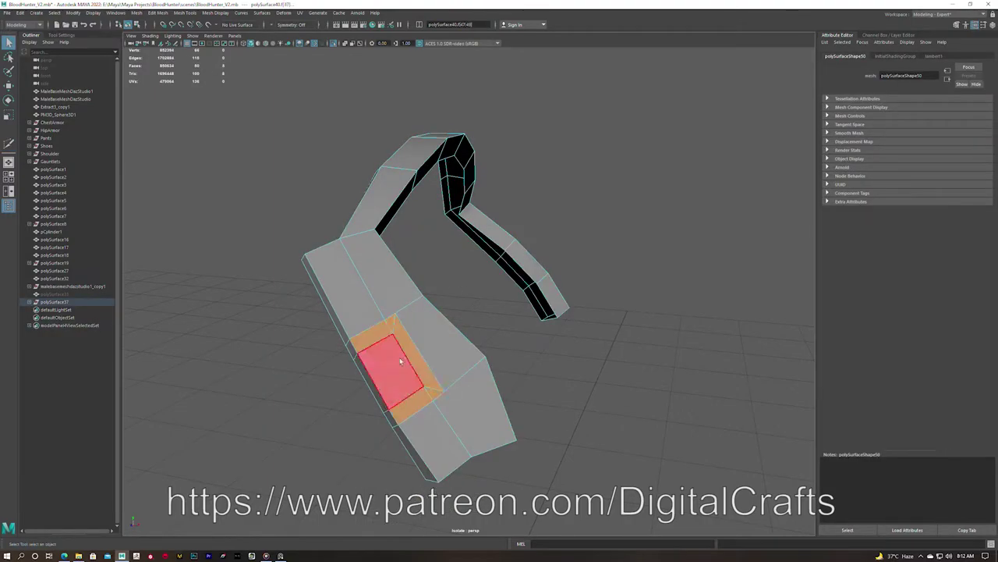
key("f")
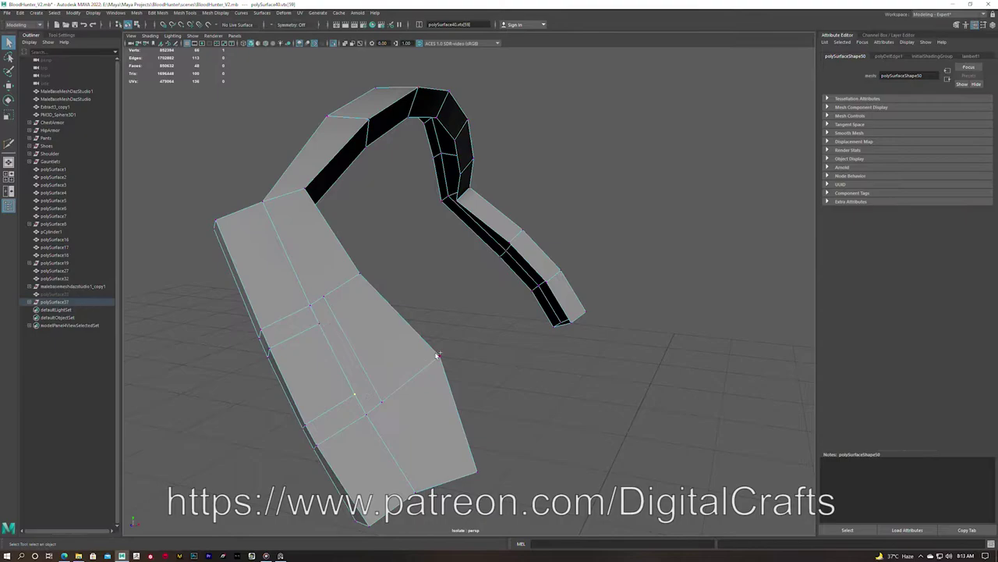
key("Return")
Connect the selected strap edges with new connecting edges
mouse_move(356, 350)
left_mouse_down("alt")
mouse_move(356, 328)
mouse_move(296, 240)
left_mouse_up("alt")
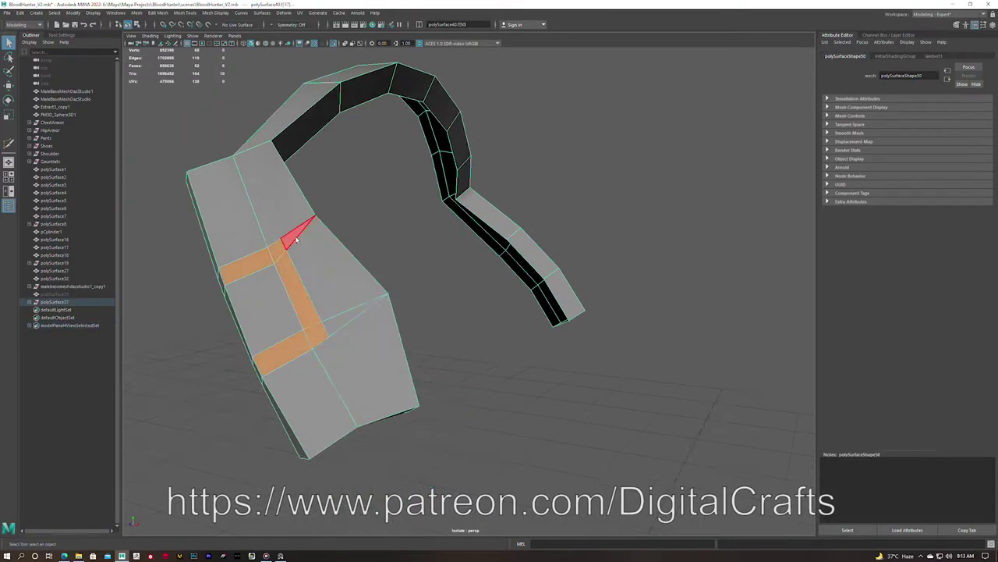
left_click_drag(343, 306, 455, 318, "alt")
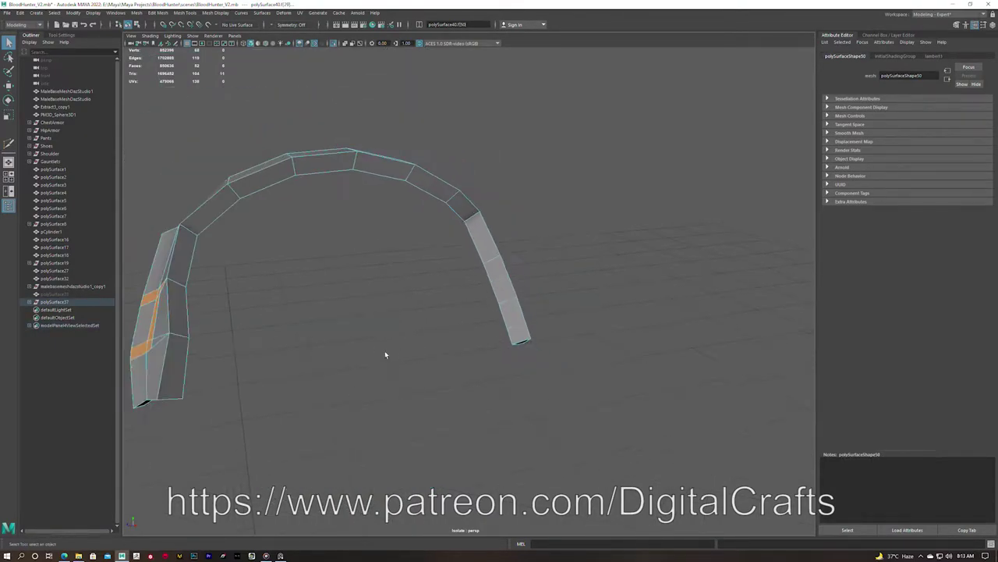
key("f")
key("F8")
right_click_drag(533, 305, 513, 289, "shift")
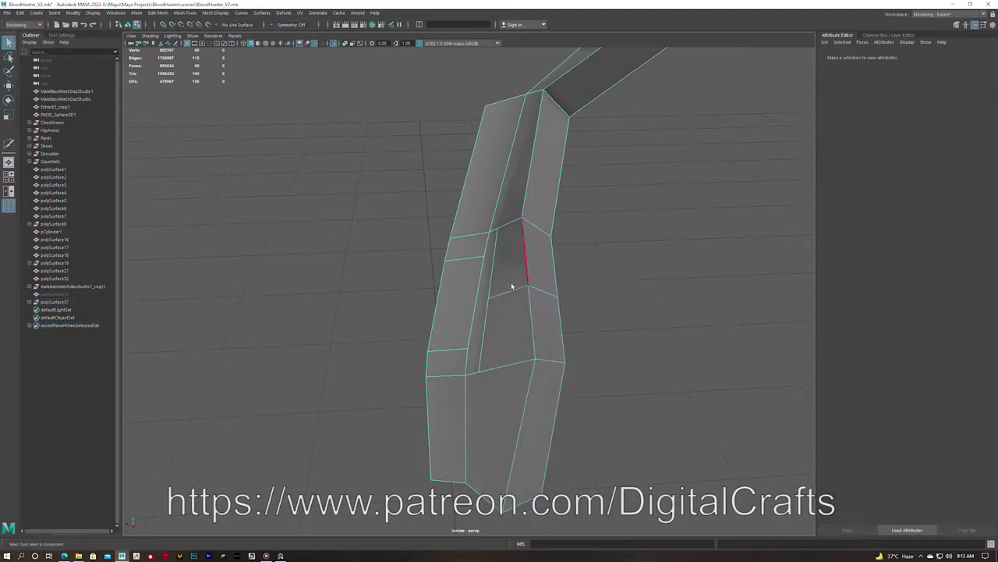
left_click_drag(592, 328, 528, 312, "alt")
left_click(467, 256)
Extrude two faces on the strap's wide end and move an edge into place
right_click(520, 301)
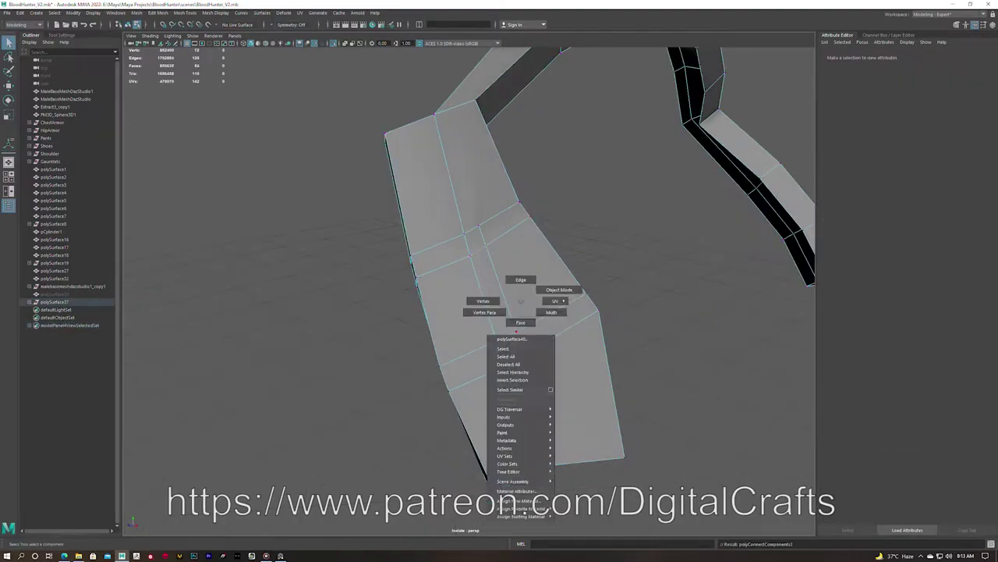
left_click(535, 220)
left_click_drag(535, 220, 541, 269, "alt")
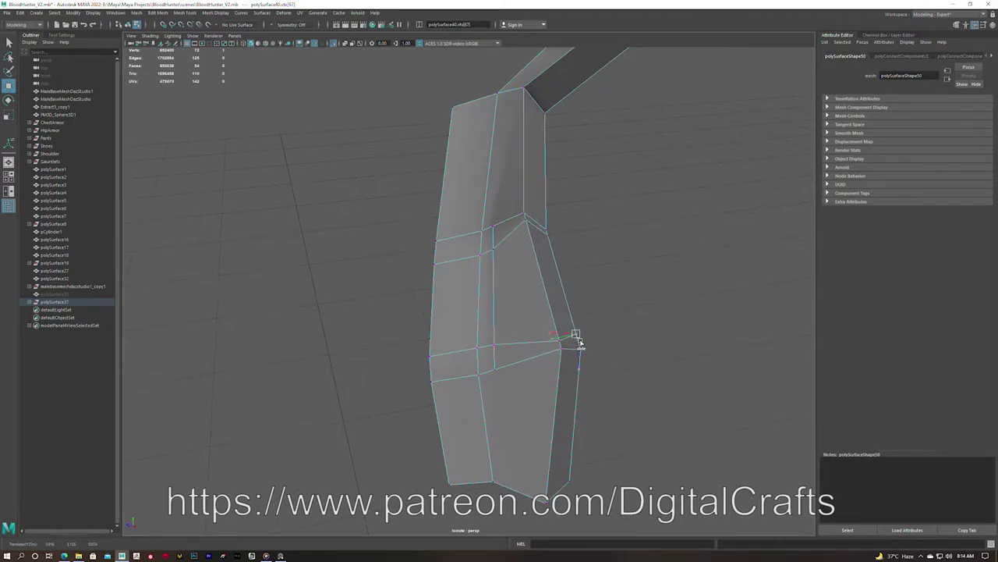
left_click_drag(543, 341, 491, 234, "alt")
left_click(489, 295, "shift")
key("ctrl+e")
left_click_drag(489, 294, 439, 248, "alt")
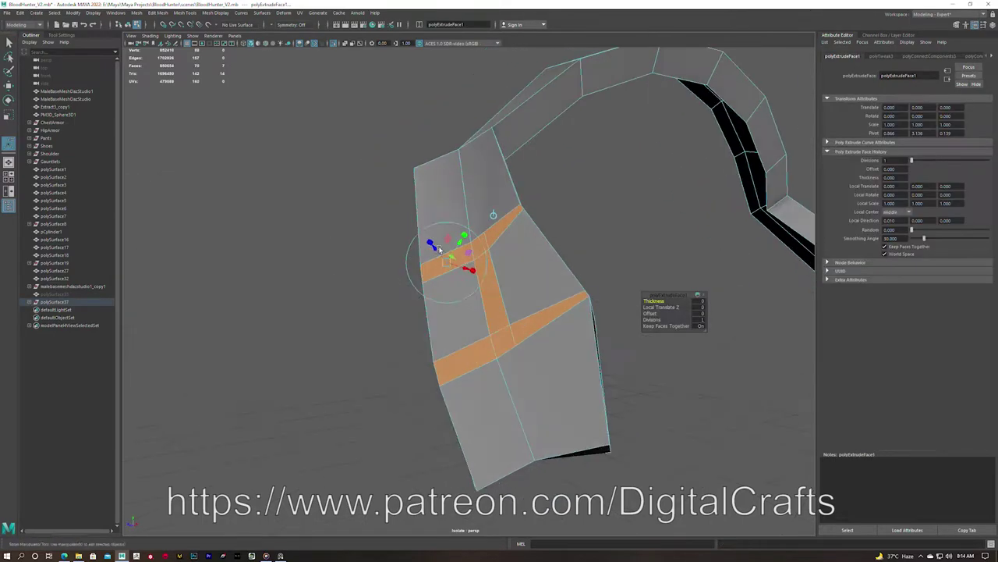
key("F10")
left_click(546, 283)
mouse_move(546, 283)
left_mouse_down("alt")
mouse_move(508, 211)
mouse_move(553, 271)
left_mouse_up("alt")
key("3")
Multi-cut a new edge across the strap's extruded end
key("1")
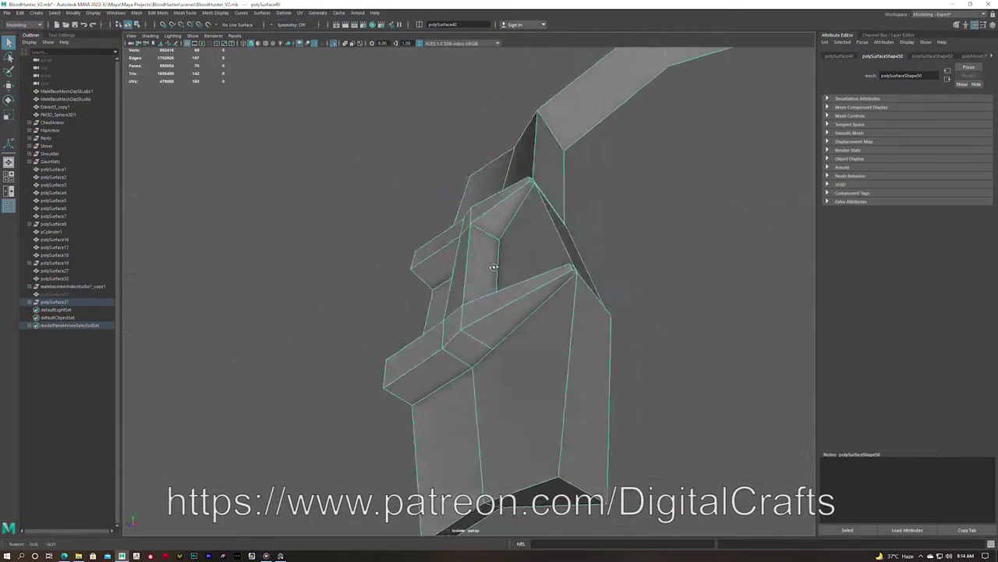
mouse_move(512, 323)
left_mouse_down("alt")
mouse_move(546, 258)
mouse_move(538, 291)
left_mouse_up("alt")
left_click(508, 122)
left_click(543, 249)
key("Return")
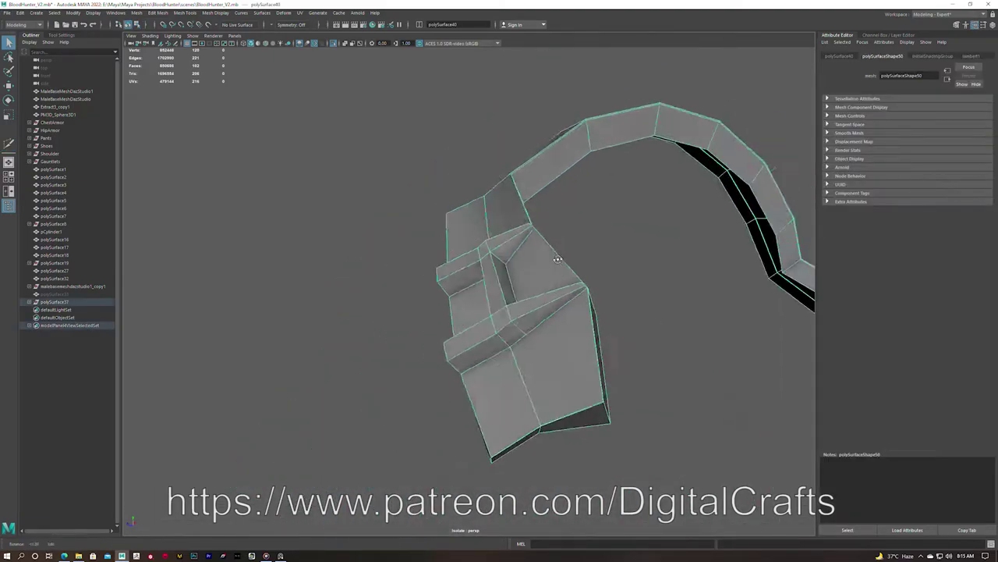
key("Return")
left_click_drag(525, 454, 529, 175, "alt")
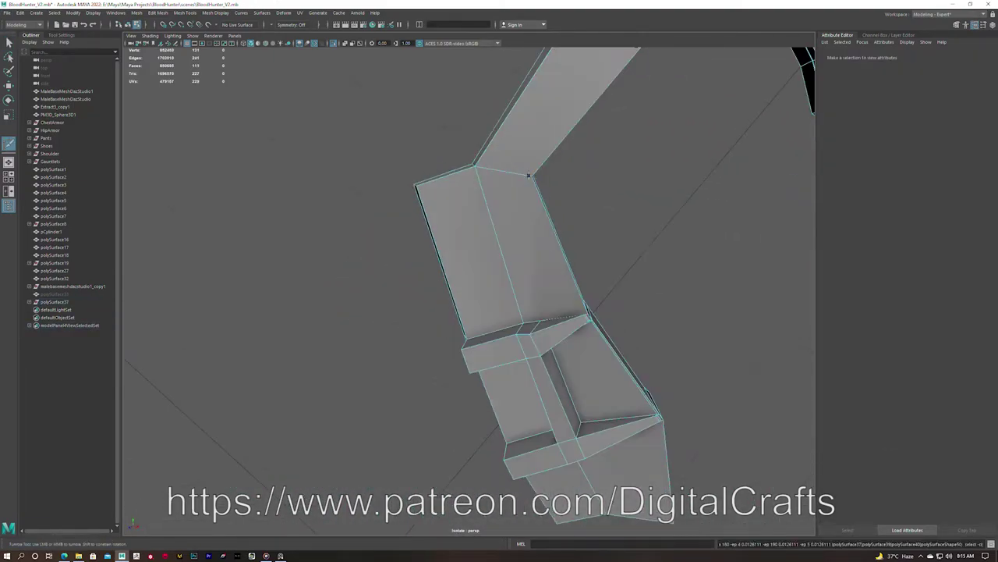
Cut new cross edges into the strap piece with Multi-Cut
right_click_drag(493, 177, 569, 166)
mouse_move(569, 165)
left_mouse_down("alt")
mouse_move(646, 295)
mouse_move(572, 282)
mouse_move(556, 253)
left_mouse_up("alt")
right_click_drag(556, 254, 554, 300, "shift")
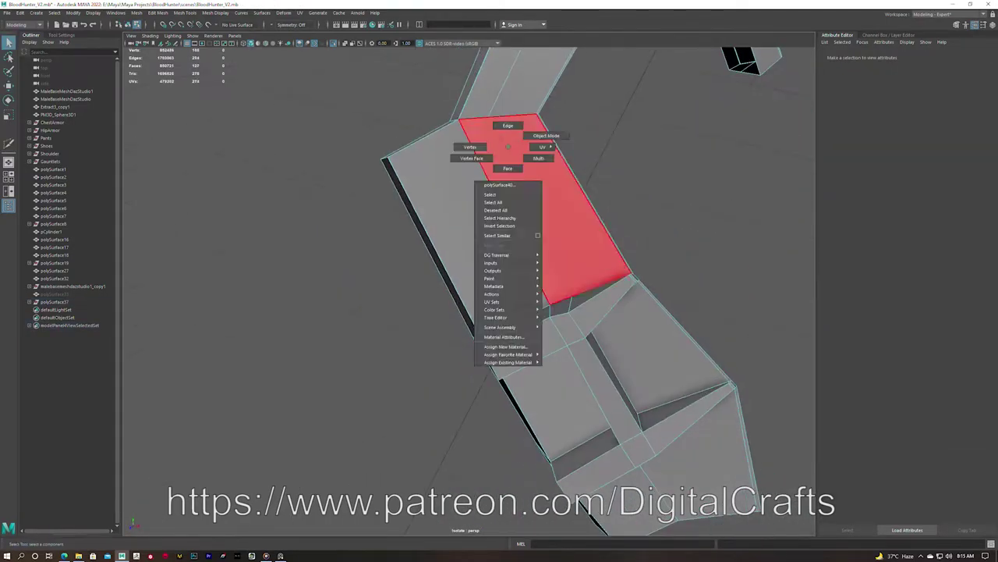
left_click_drag(554, 300, 468, 384, "alt")
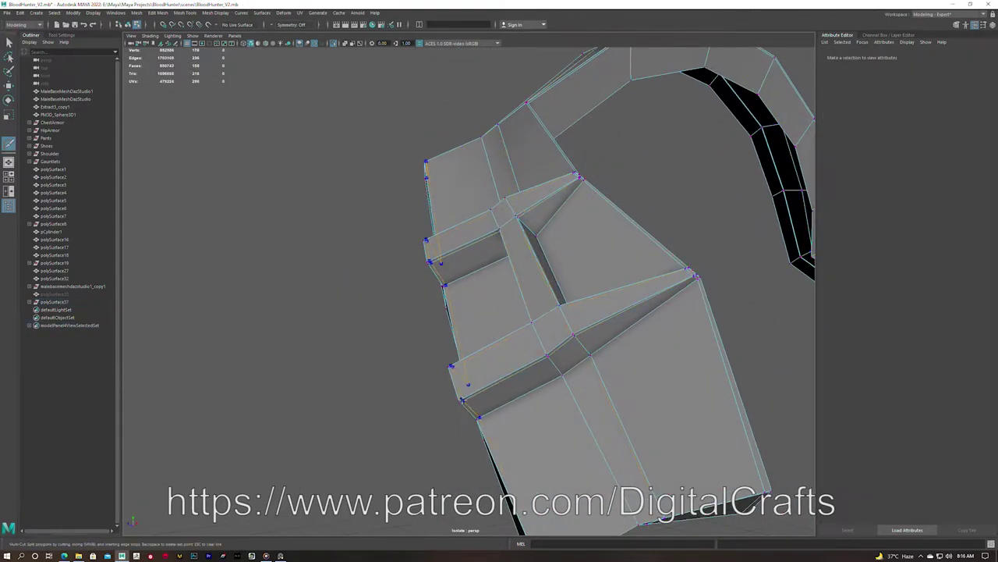
left_click_drag(531, 323, 628, 437, "alt")
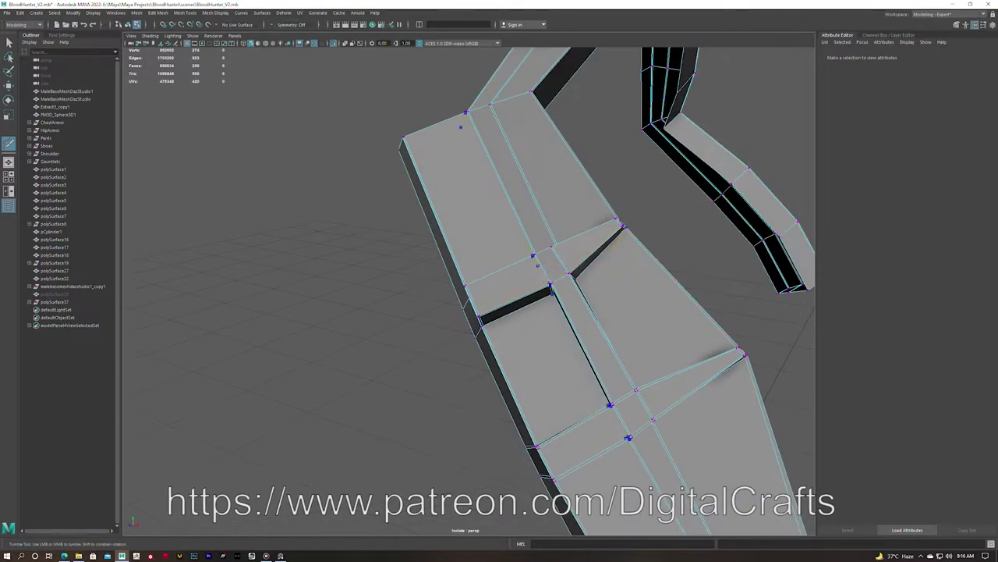
Preview the strap smoothed and select a strap face for extrusion
key("F8")
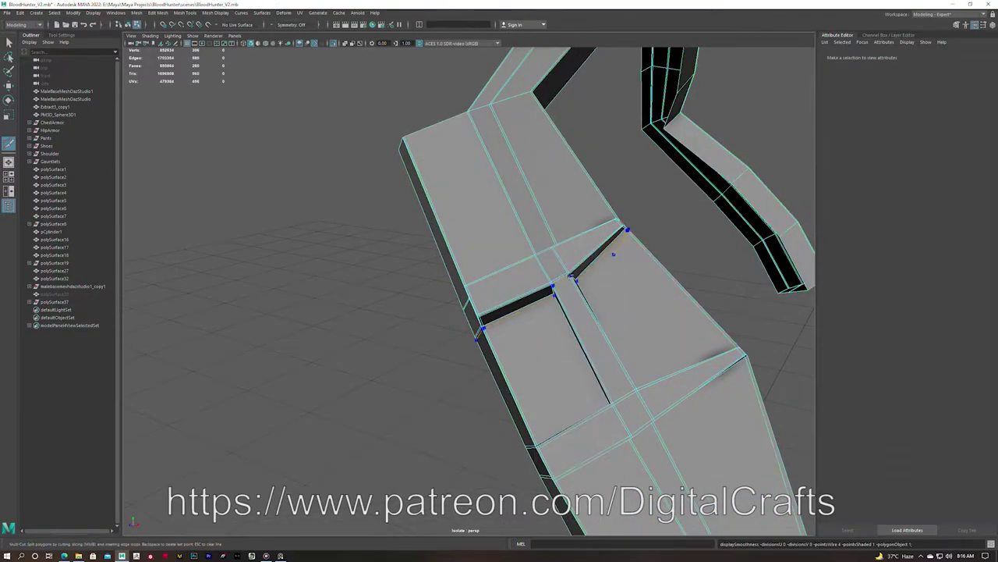
key("3")
scroll(514, 255, "down", 5)
mouse_move(514, 255)
left_mouse_down("alt")
mouse_move(535, 301)
mouse_move(450, 337)
left_mouse_up("alt")
left_click(451, 337)
right_click_drag(450, 337, 450, 358, "shift")
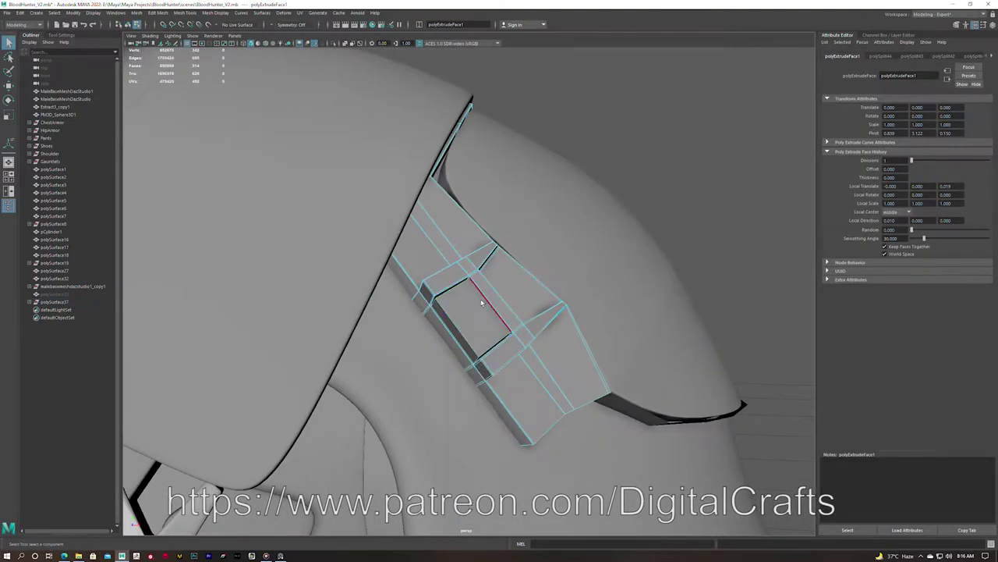
Extrude the selected strap face inside the slot
left_click(468, 315)
mouse_move(456, 315)
right_mouse_down("shift")
mouse_move(445, 472)
mouse_move(456, 336)
right_mouse_up("shift")
mouse_move(455, 336)
left_mouse_down("alt")
mouse_move(420, 307)
mouse_move(437, 297)
mouse_move(384, 283)
mouse_move(443, 312)
left_mouse_up("alt")
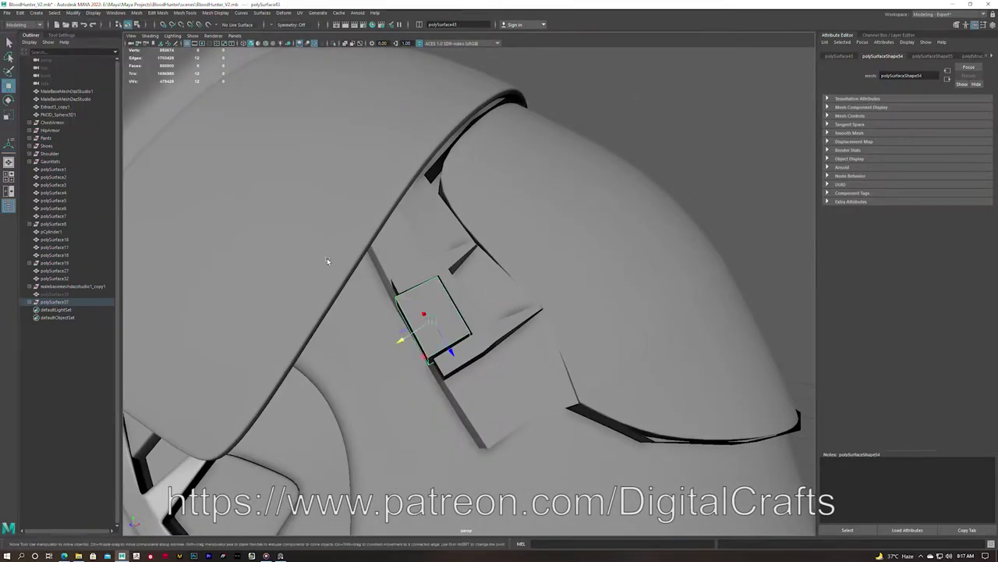
left_click_drag(371, 352, 419, 319, "alt")
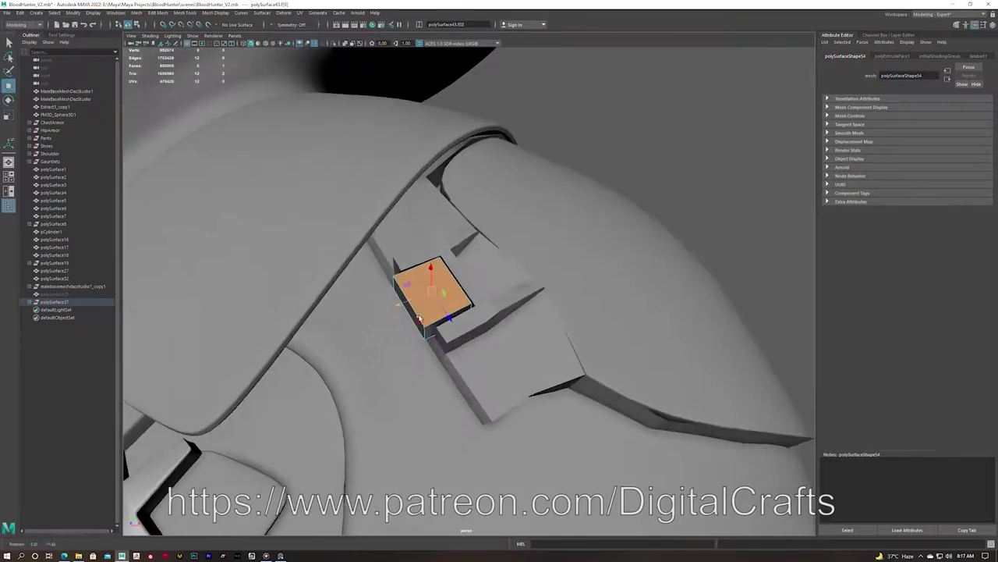
right_click_drag(437, 288, 428, 238, "shift")
left_click_drag(428, 238, 413, 250, "alt")
Extrude and pull the face out into a raised block, then isolate the curved band
key("ctrl+e")
key("w")
mouse_move(579, 215)
left_mouse_down("alt")
mouse_move(585, 234)
mouse_move(561, 244)
mouse_move(484, 251)
left_mouse_up("alt")
key("ctrl+e")
key("ctrl+e")
mouse_move(402, 294)
left_mouse_down()
mouse_move(394, 315)
mouse_move(476, 289)
mouse_move(567, 324)
mouse_move(500, 297)
left_mouse_up()
right_click(482, 293)
key("ctrl+1")
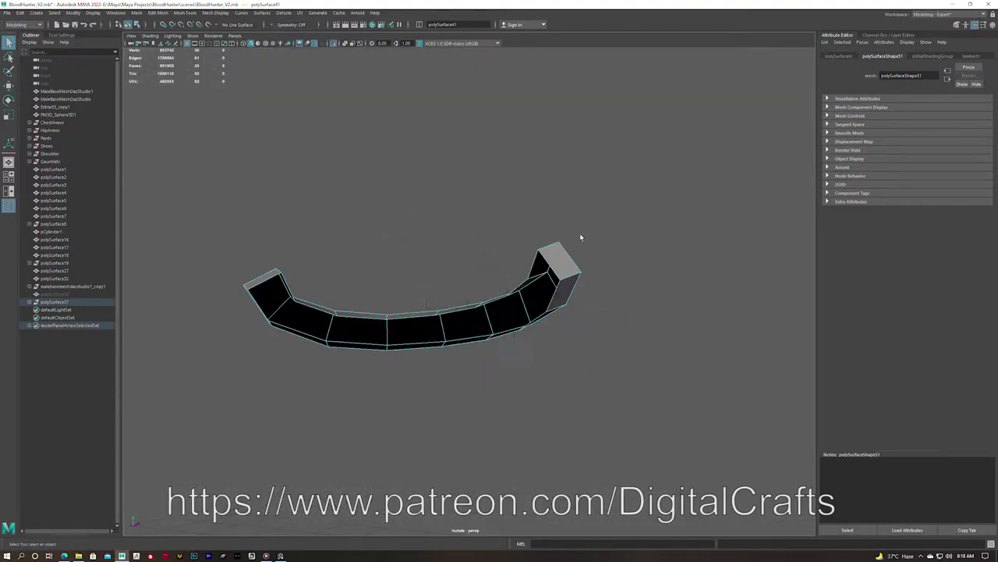
Select an edge and corner point of the shoulder band, then cut a new edge into it
key("ctrl+1")
mouse_move(500, 296)
left_mouse_down("alt")
mouse_move(551, 325)
mouse_move(513, 290)
mouse_move(516, 215)
left_mouse_up("alt")
left_click(551, 306)
left_click(516, 214)
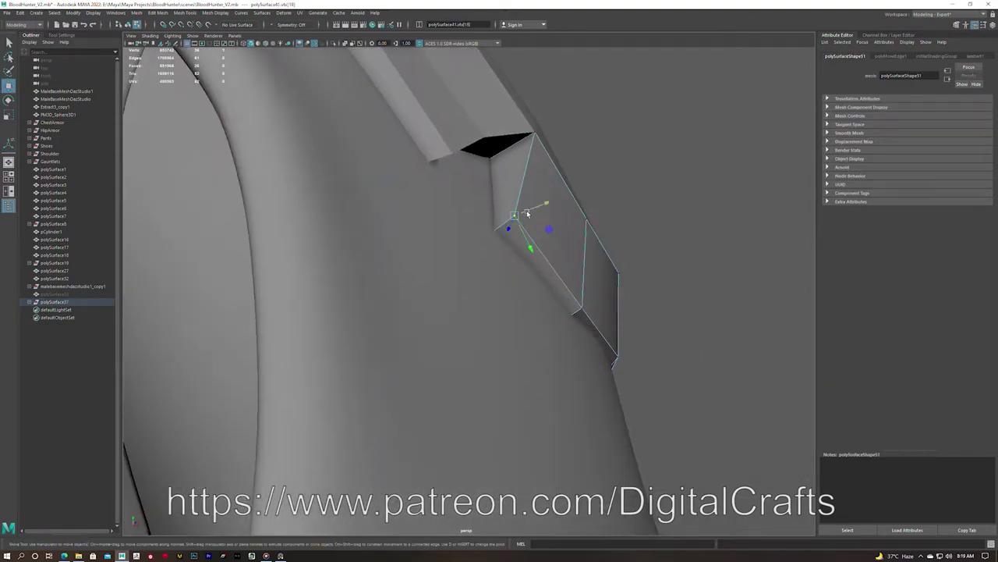
right_click_drag(527, 213, 593, 253)
left_click_drag(593, 254, 195, 283, "alt")
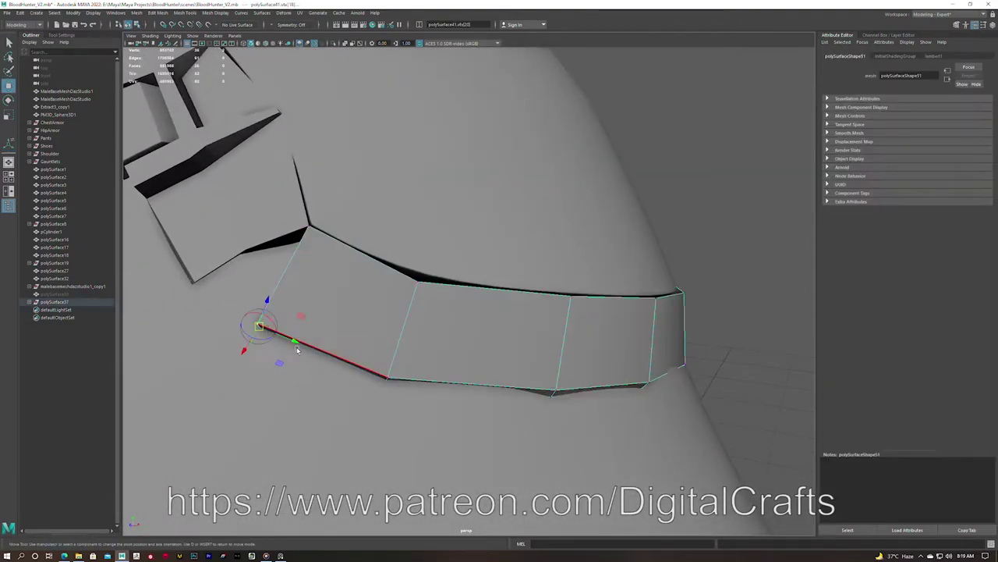
left_click_drag(297, 349, 443, 265, "alt")
mouse_move(273, 218)
left_mouse_down("alt")
mouse_move(226, 272)
mouse_move(351, 257)
left_mouse_up("alt")
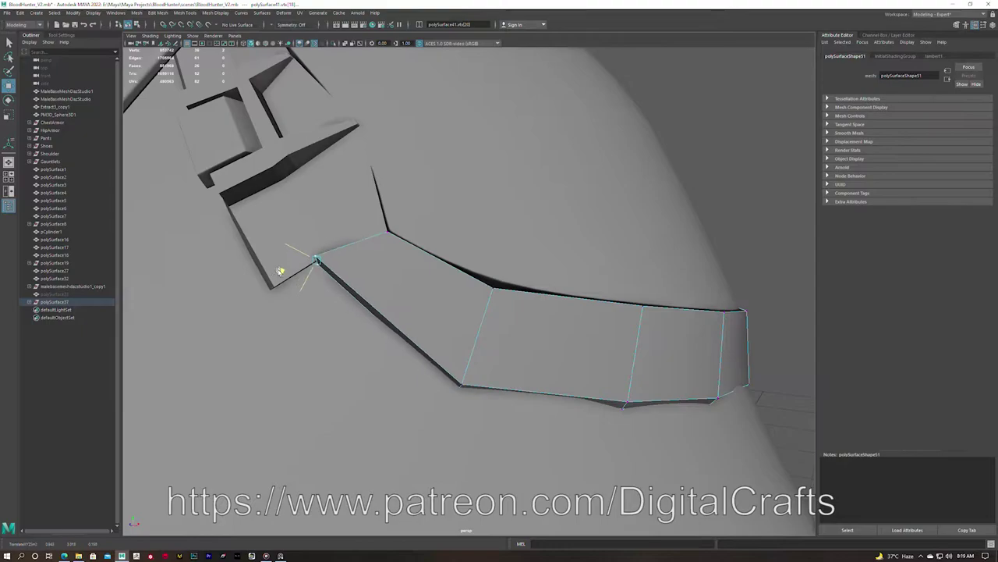
scroll(486, 235, "up", 5)
key("w")
left_click_drag(532, 269, 379, 359, "alt")
scroll(400, 343, "up", 3)
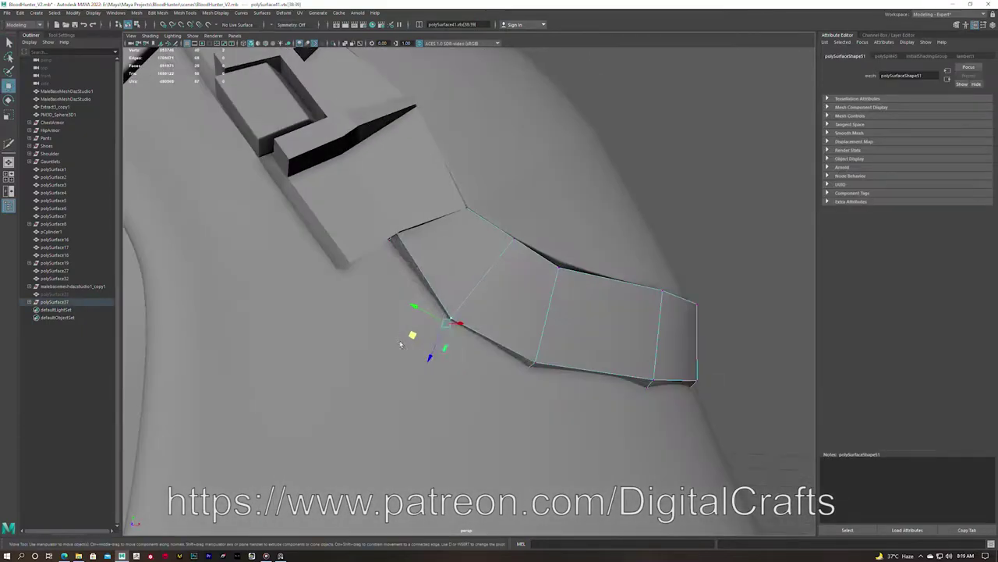
left_click_drag(442, 345, 341, 226, "alt")
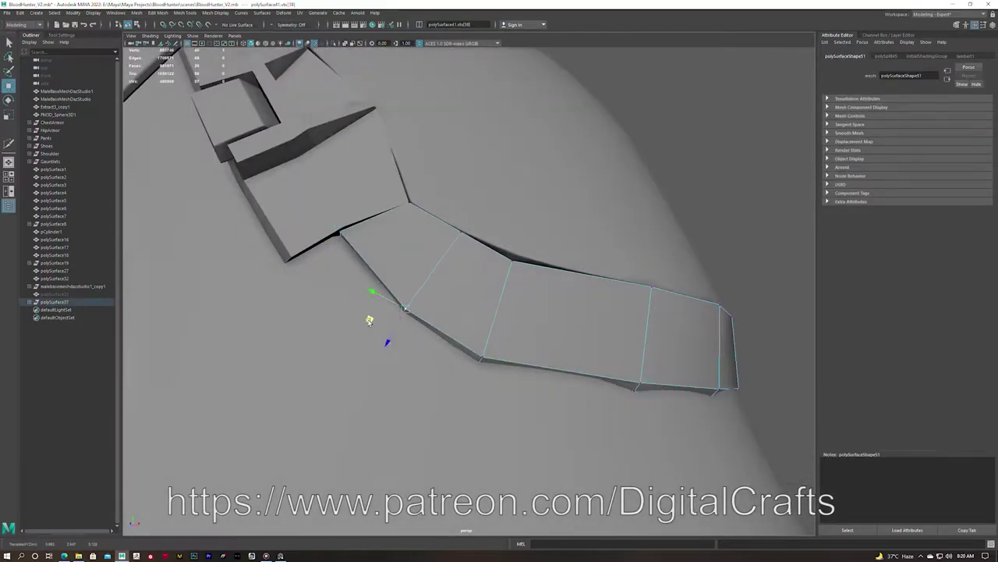
scroll(503, 366, "down", 2)
Toggle smooth preview with 3 and 1 to check how the band fits around the ring
key("ctrl+1")
left_click_drag(479, 314, 471, 304, "alt")
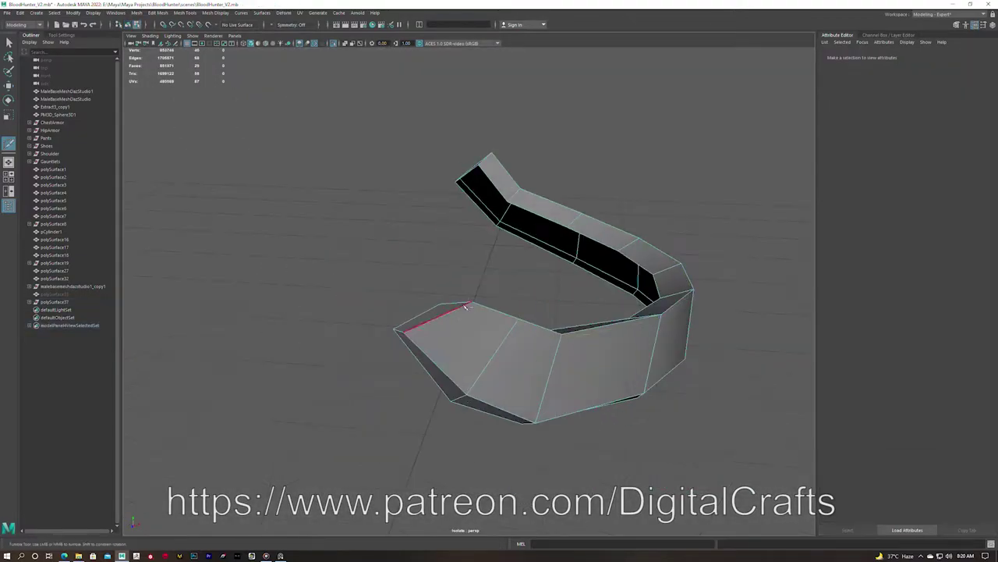
key("ctrl+1")
left_click_drag(390, 305, 482, 351, "alt")
key("3")
mouse_move(532, 390)
left_mouse_down("alt")
mouse_move(512, 370)
mouse_move(562, 327)
mouse_move(511, 398)
mouse_move(546, 367)
mouse_move(405, 429)
mouse_move(436, 327)
left_mouse_up("alt")
left_click(420, 319)
left_click(296, 310)
key("1")
mouse_move(298, 308)
left_mouse_down("alt")
mouse_move(376, 264)
mouse_move(403, 295)
mouse_move(672, 263)
mouse_move(601, 210)
left_mouse_up("alt")
left_click(453, 312)
mouse_move(453, 312)
left_mouse_down("alt")
mouse_move(479, 262)
mouse_move(447, 294)
mouse_move(335, 288)
left_mouse_up("alt")
Select two faces on the band and get ready to move them
key("F11")
left_click(297, 249)
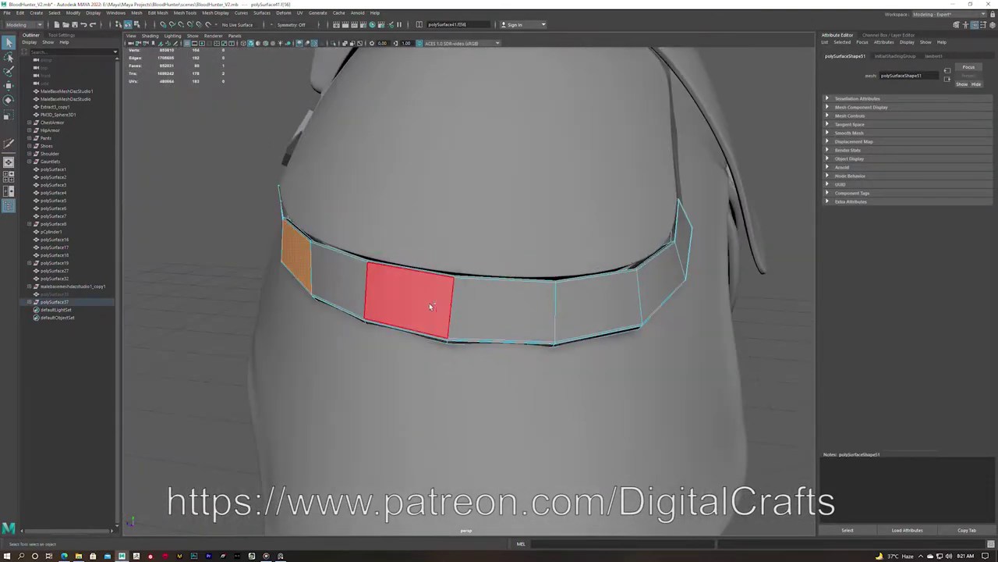
left_click(544, 295, "shift")
mouse_move(429, 302)
left_mouse_down("alt")
mouse_move(546, 294)
mouse_move(495, 306)
mouse_move(445, 289)
mouse_move(514, 277)
mouse_move(462, 299)
left_mouse_up("alt")
right_click(445, 289)
key("w")
Cut new edges across the band and select faces on its front
key("F8")
right_click_drag(450, 274, 436, 274, "shift")
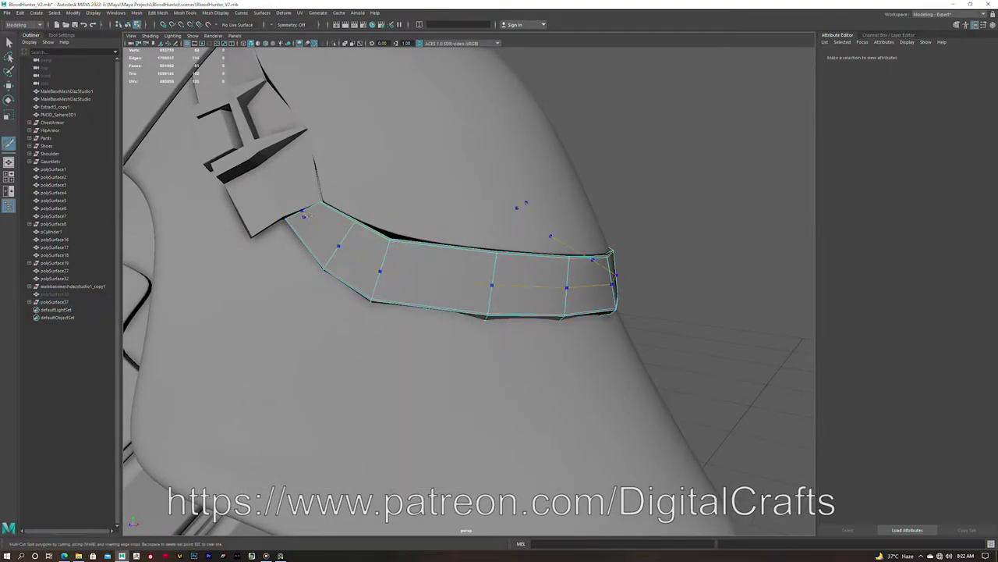
key("q")
left_click_drag(352, 271, 437, 251, "alt")
key("F11")
left_click(445, 262, "shift")
left_click_drag(474, 295, 475, 279, "alt")
right_click_drag(475, 279, 468, 312, "shift")
Bevel the selected band edge with Ctrl+B and inspect the result
left_click_drag(507, 266, 333, 260, "alt")
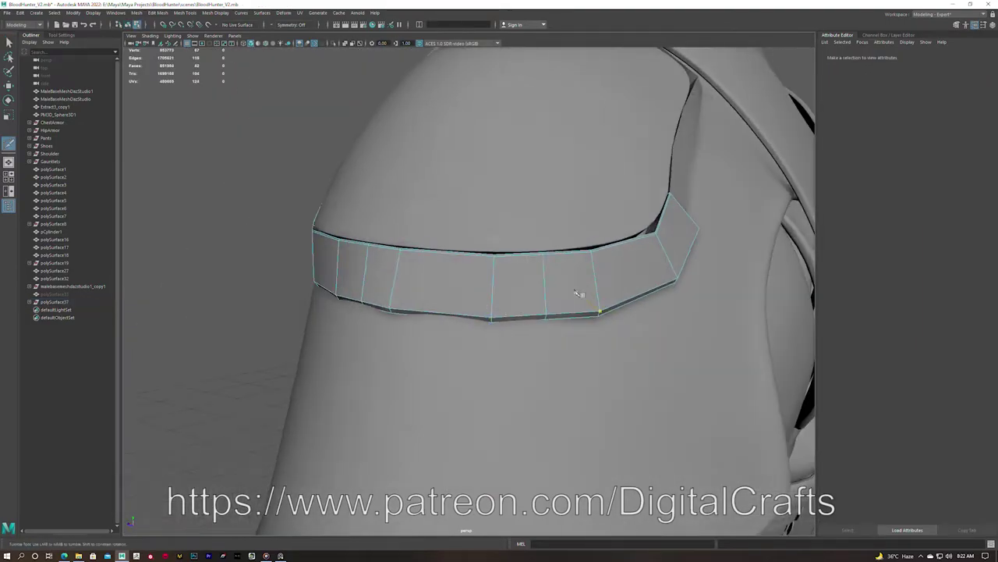
key("ctrl+b")
left_click_drag(668, 301, 431, 288, "alt")
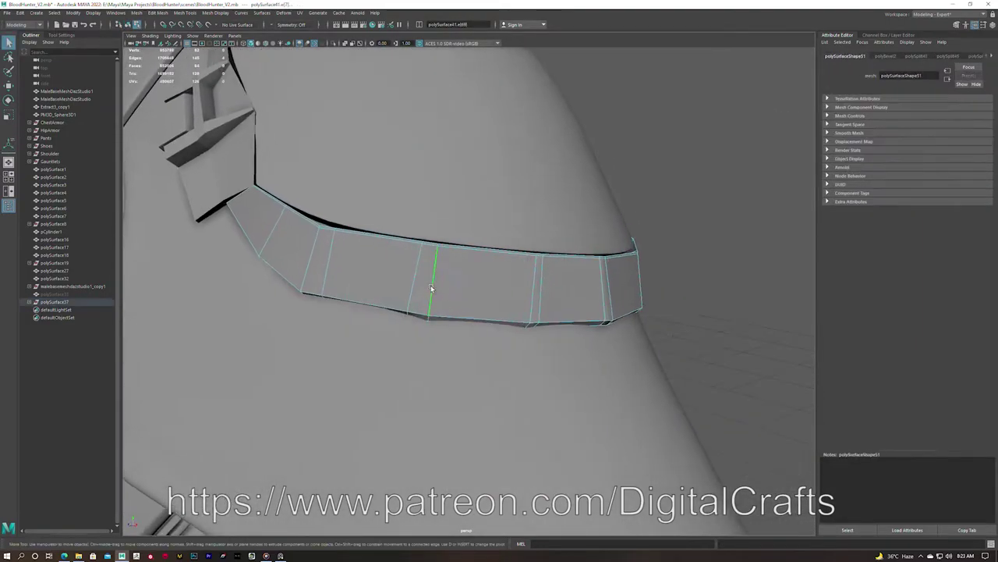
scroll(435, 260, "up", 2)
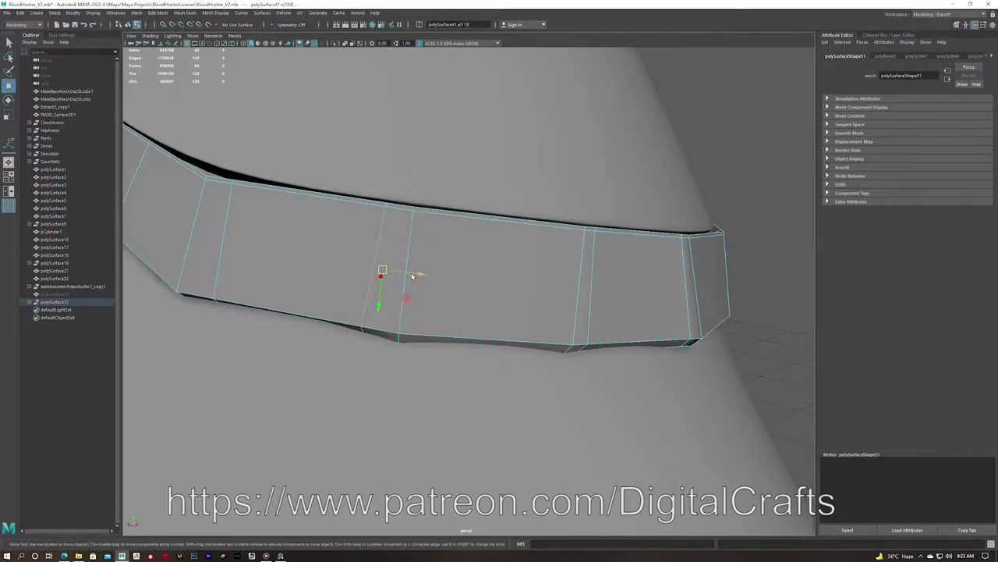
mouse_move(413, 253)
left_mouse_down("alt")
mouse_move(332, 304)
mouse_move(497, 292)
left_mouse_up("alt")
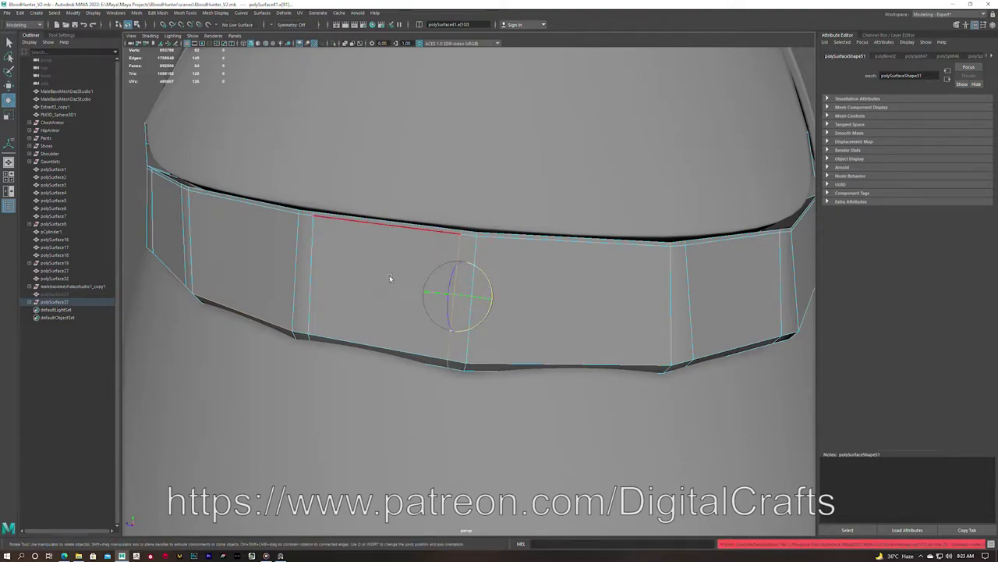
key("w")
left_click_drag(398, 281, 496, 297, "alt")
mouse_move(641, 286)
left_mouse_down("alt")
mouse_move(628, 268)
mouse_move(610, 295)
left_mouse_up("alt")
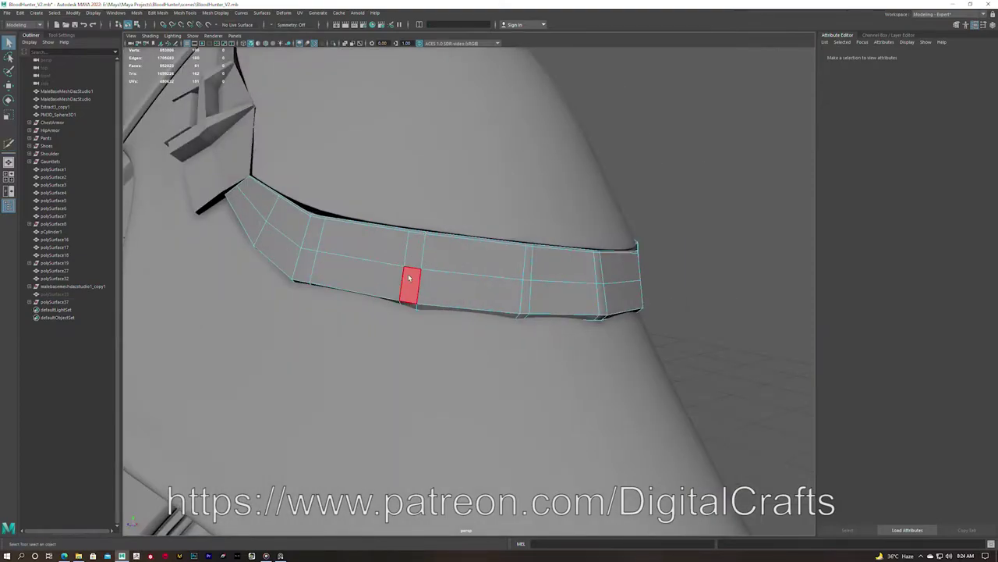
Bevel the edge, then extrude selected band faces downward into hanging legs
key("ctrl+b")
key("F11")
left_click(410, 285)
left_click_drag(410, 285, 333, 247, "alt")
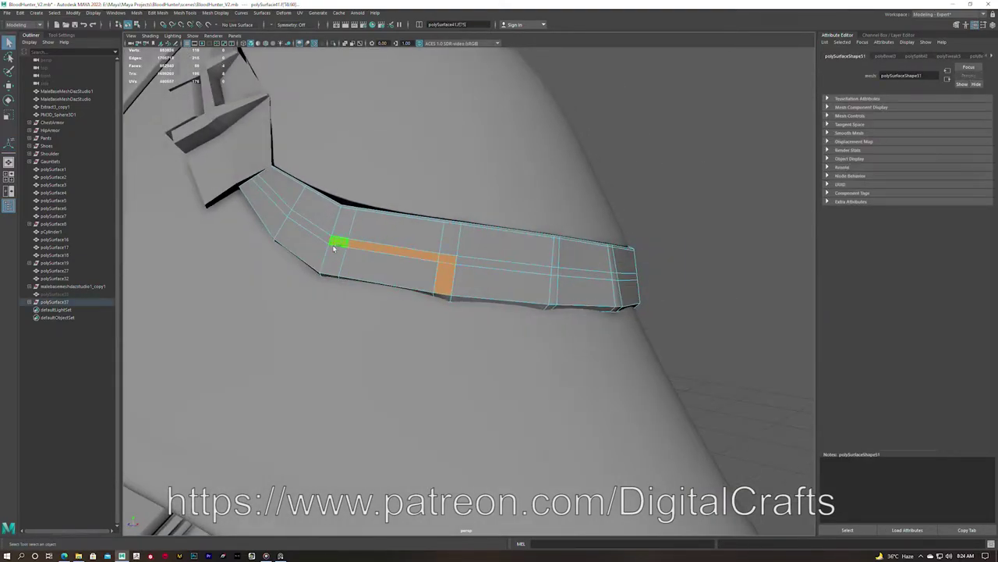
key("ctrl+e")
key("ctrl+z")
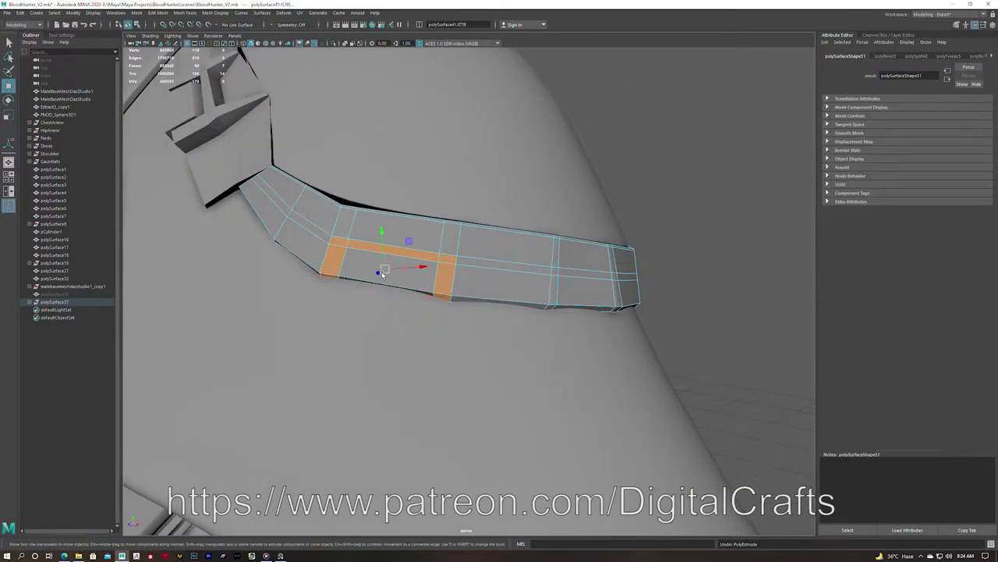
key("ctrl+e")
mouse_move(377, 291)
left_mouse_down()
mouse_move(382, 316)
mouse_move(296, 297)
mouse_move(468, 351)
left_mouse_up()
Adjust the bottom edge of the second leg, checking it in smooth preview
key("F9")
mouse_move(526, 386)
left_mouse_down("alt")
mouse_move(609, 312)
mouse_move(559, 296)
mouse_move(500, 335)
mouse_move(374, 319)
left_mouse_up("alt")
scroll(375, 318, "up", 3)
left_click(452, 370)
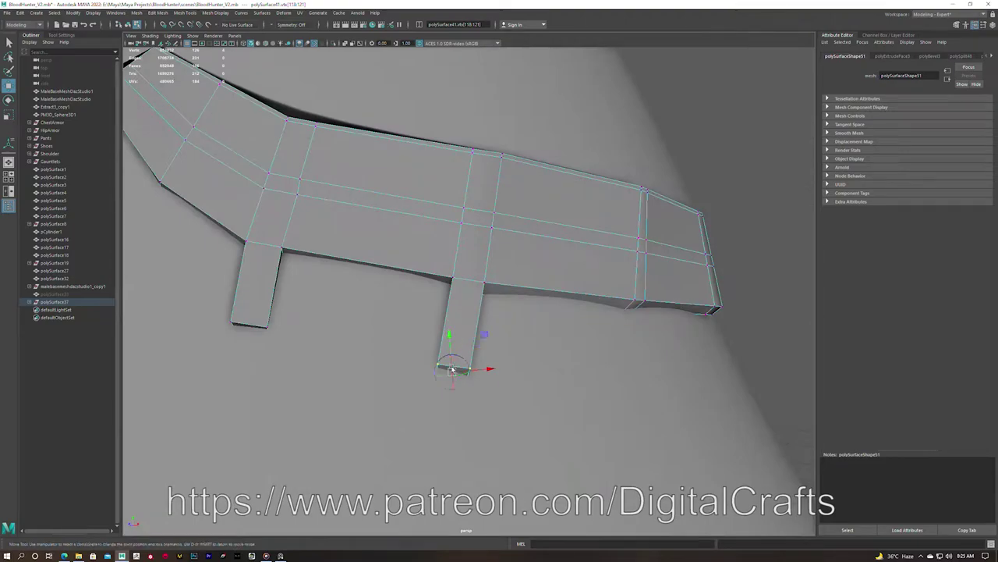
left_click_drag(240, 372, 466, 234, "alt")
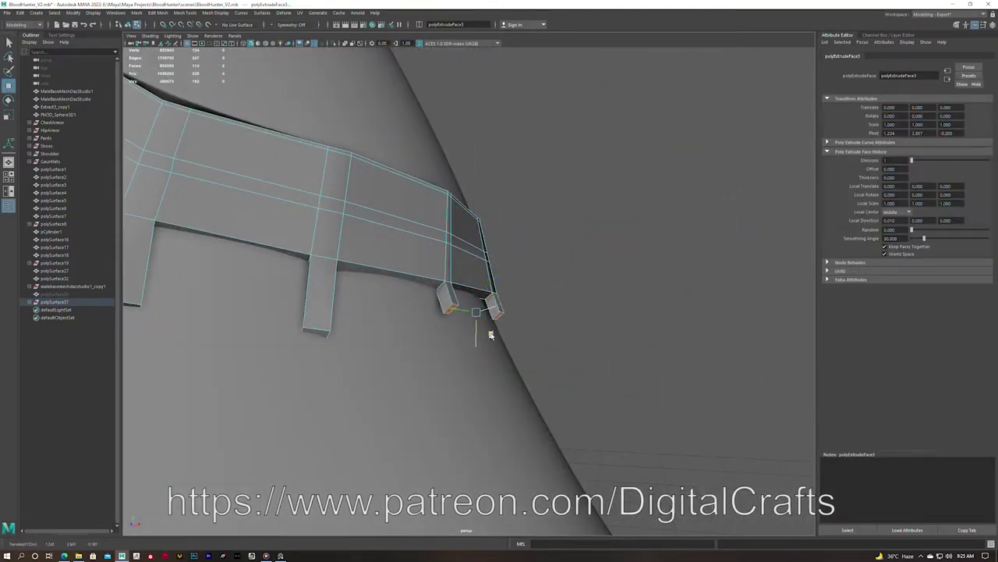
key("w")
key("3")
key("f")
key("1")
left_click(445, 345)
left_click_drag(389, 334, 377, 327, "alt")
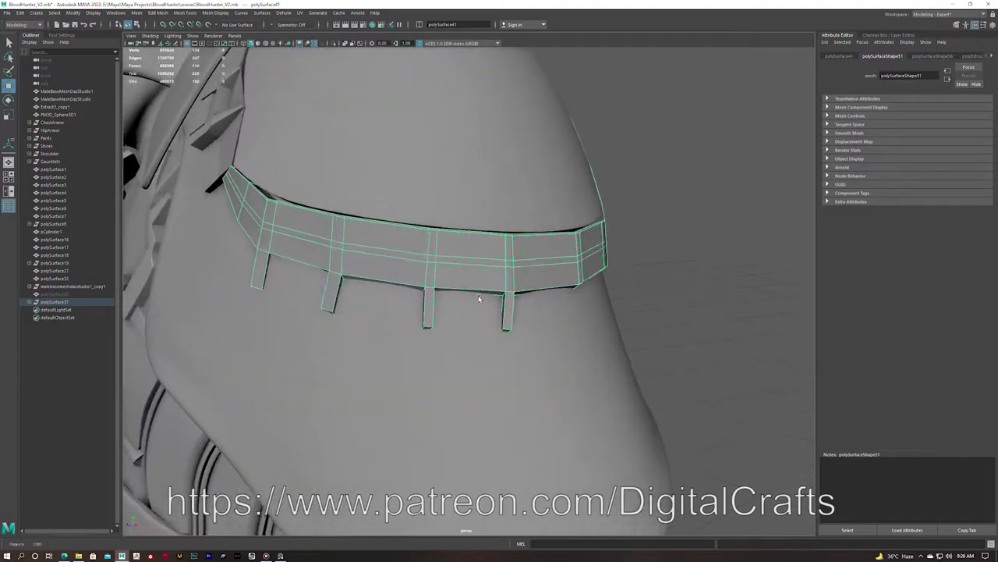
key("ctrl+z")
key("ctrl+z")
key("r")
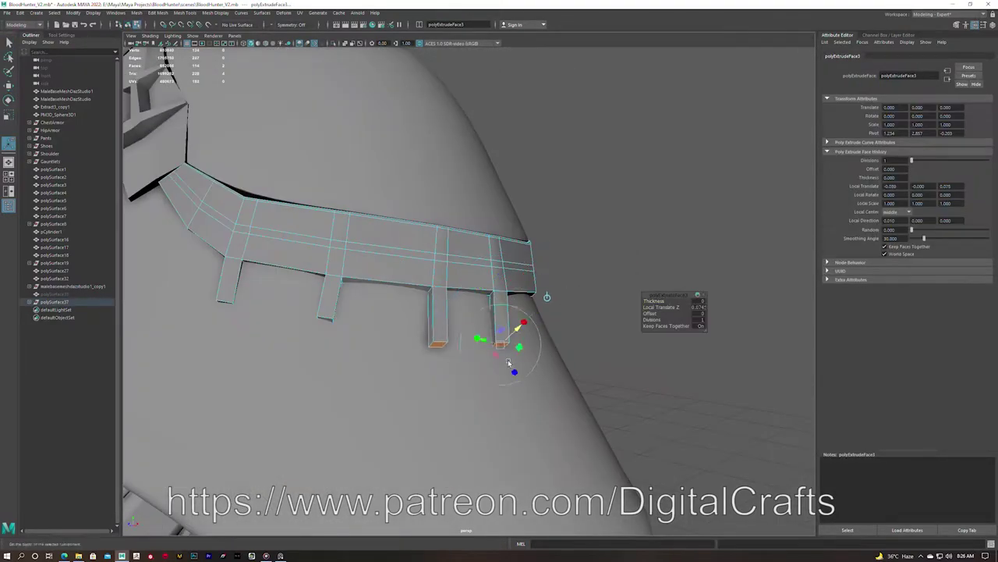
key("q")
Extrude more belt and strap faces downward into additional legs
mouse_move(521, 318)
left_mouse_down("alt")
mouse_move(479, 334)
mouse_move(508, 346)
left_mouse_up("alt")
scroll(508, 345, "down", 3)
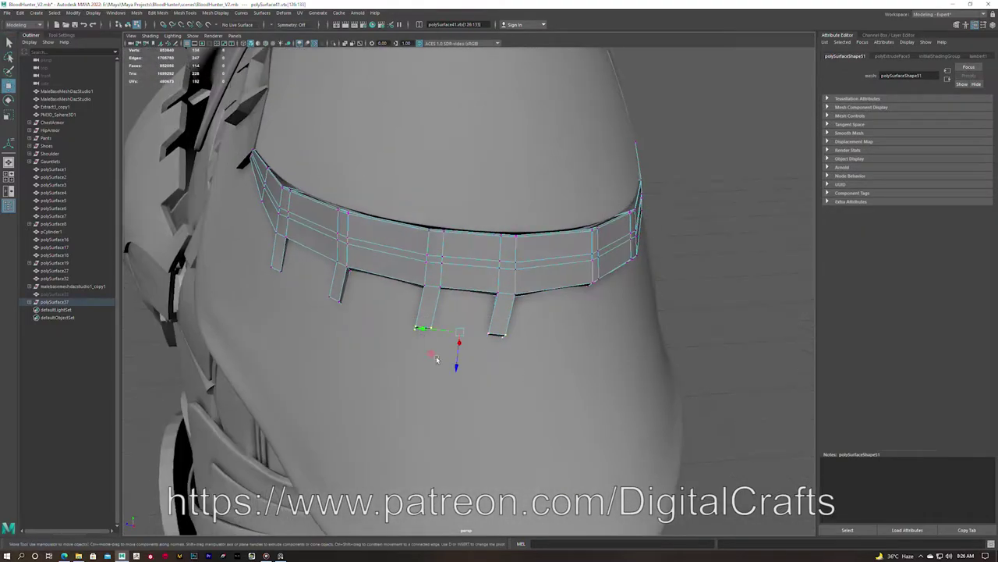
scroll(644, 290, "up", 4)
key("F9")
key("ctrl+e")
mouse_move(649, 309)
left_mouse_down()
mouse_move(691, 327)
mouse_move(681, 353)
left_mouse_up()
mouse_move(700, 298)
left_mouse_down("alt")
mouse_move(674, 346)
mouse_move(523, 357)
left_mouse_up("alt")
left_click_drag(463, 352, 334, 260, "alt")
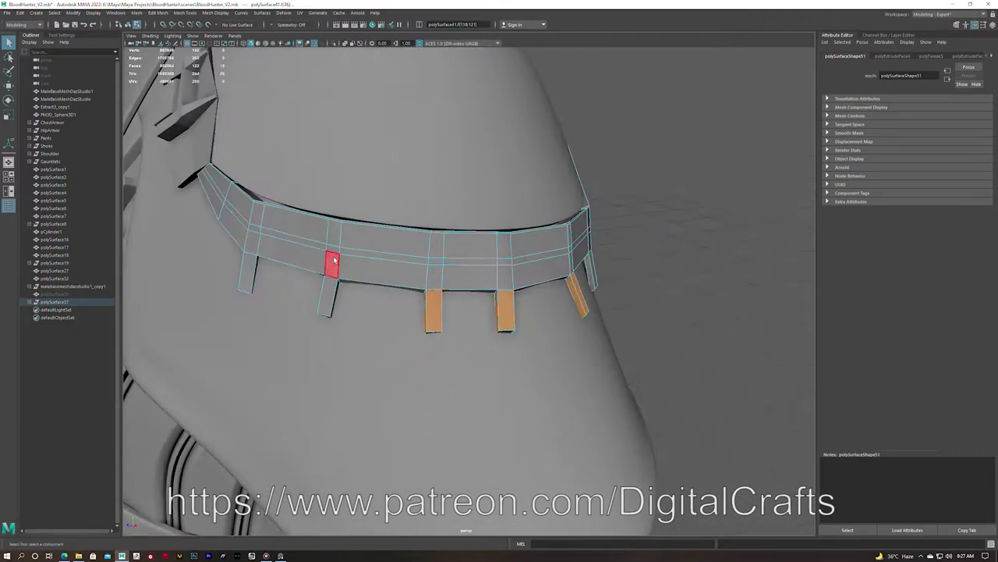
left_click(251, 242, "shift")
left_click_drag(232, 242, 617, 281, "alt")
left_click(702, 346, "shift")
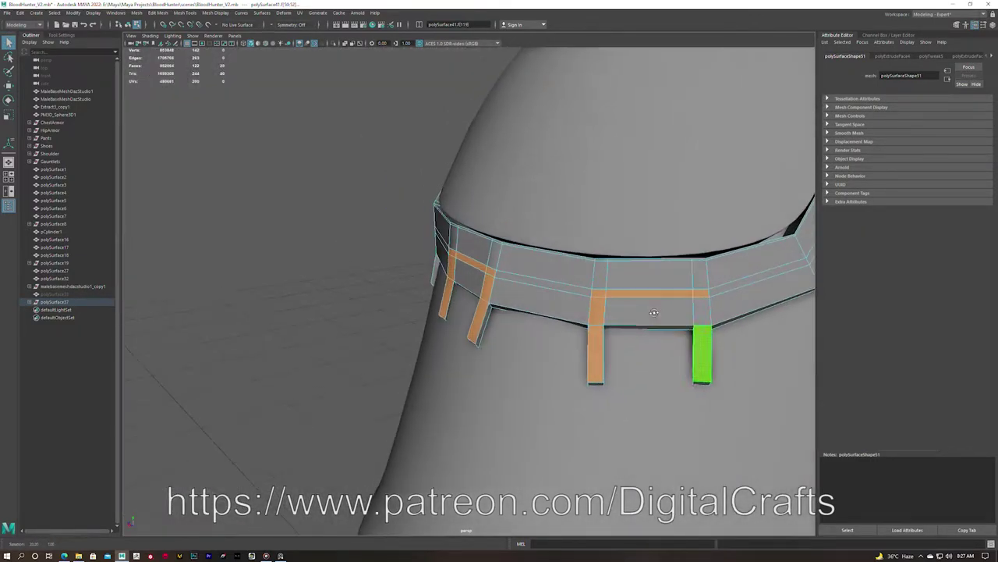
key("ctrl+e")
mouse_move(653, 328)
left_mouse_down("alt")
mouse_move(647, 286)
mouse_move(541, 312)
mouse_move(660, 305)
mouse_move(614, 358)
left_mouse_up("alt")
Move and rotate the selected leg tips to follow the body's curve
key("w")
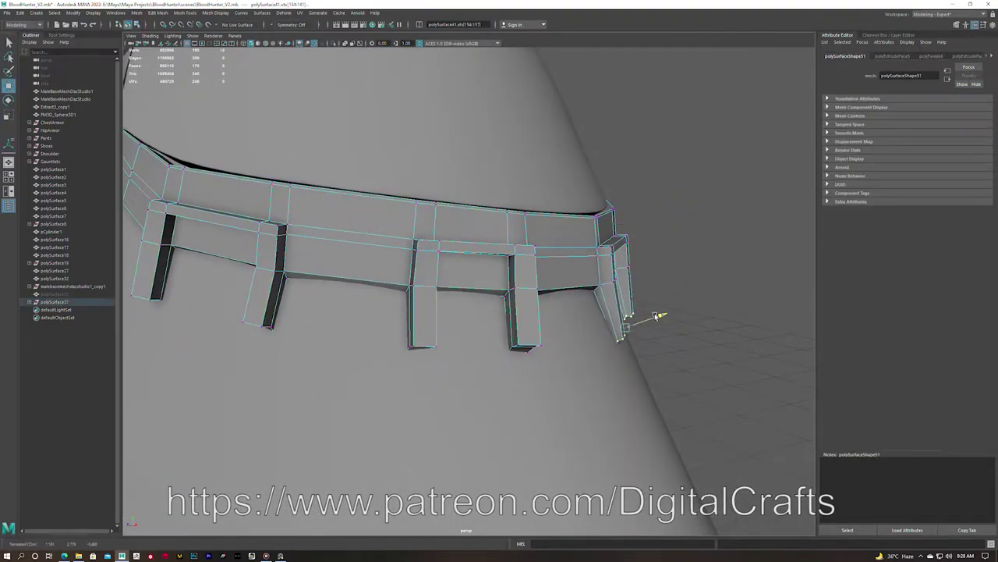
key("f")
left_click_drag(657, 315, 548, 219, "alt")
left_click_drag(561, 254, 640, 300, "alt")
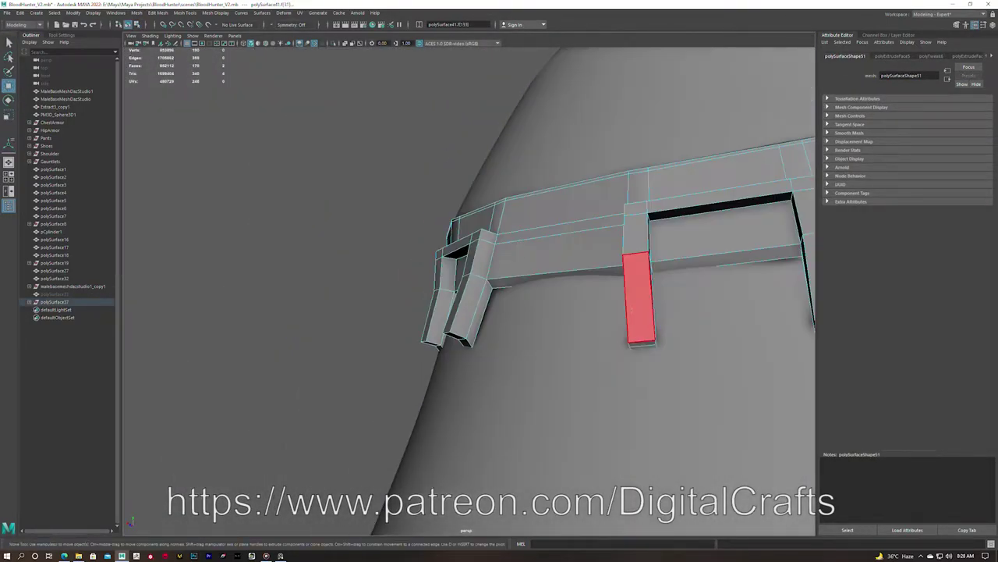
mouse_move(575, 338)
left_mouse_down("alt")
mouse_move(396, 372)
mouse_move(546, 308)
mouse_move(620, 404)
left_mouse_up("alt")
mouse_move(543, 372)
left_mouse_down("alt")
mouse_move(444, 328)
mouse_move(556, 356)
mouse_move(593, 343)
mouse_move(429, 333)
left_mouse_up("alt")
key("F8")
left_click_drag(357, 290, 419, 277, "alt")
key("F8")
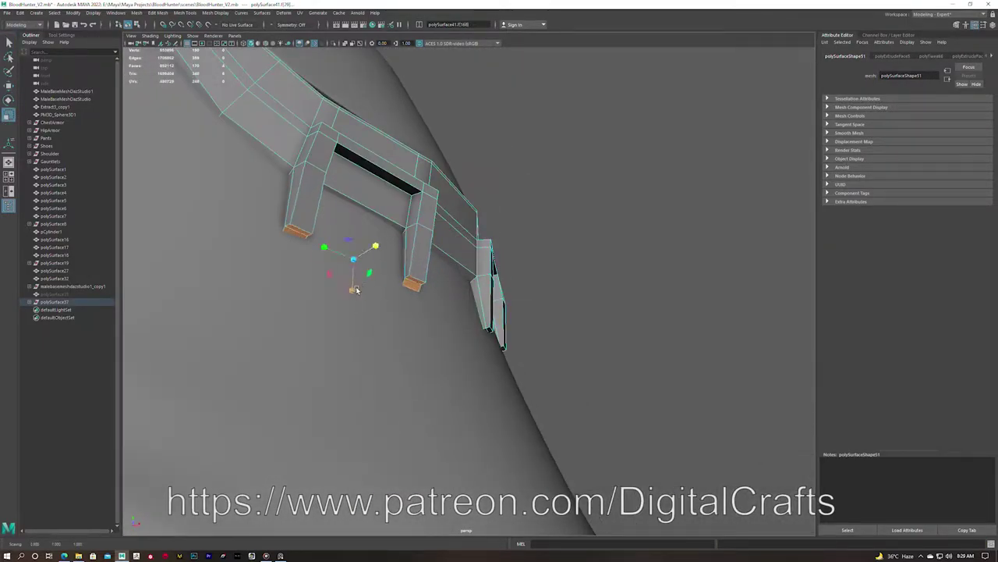
key("e")
mouse_move(374, 254)
left_mouse_down("alt")
mouse_move(277, 350)
mouse_move(337, 280)
left_mouse_up("alt")
key("F8")
key("q")
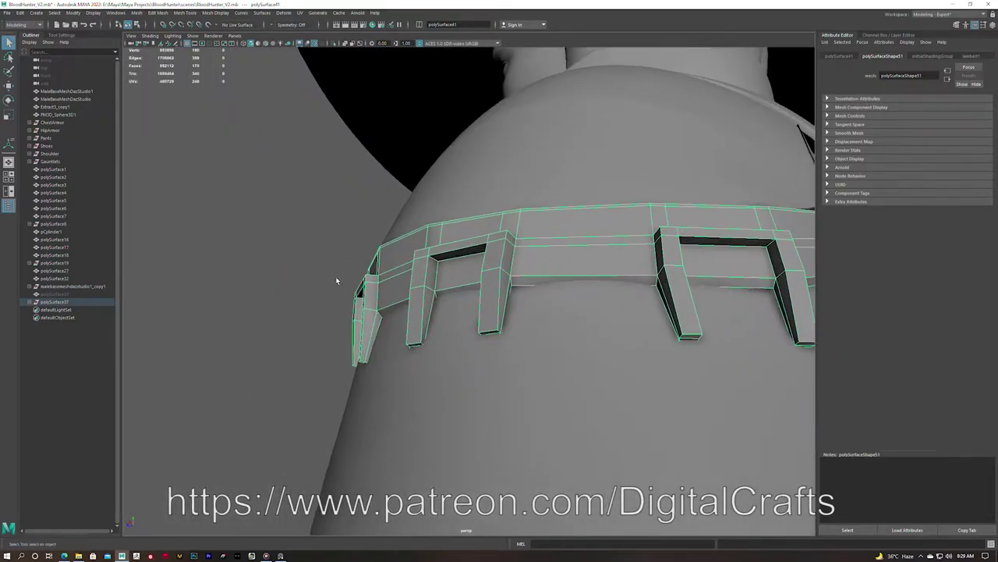
Toggle smooth preview with 3 and 1 to check the strap's legs
mouse_move(326, 357)
left_mouse_down("alt")
mouse_move(345, 295)
mouse_move(423, 290)
mouse_move(404, 346)
mouse_move(281, 224)
left_mouse_up("alt")
key("w")
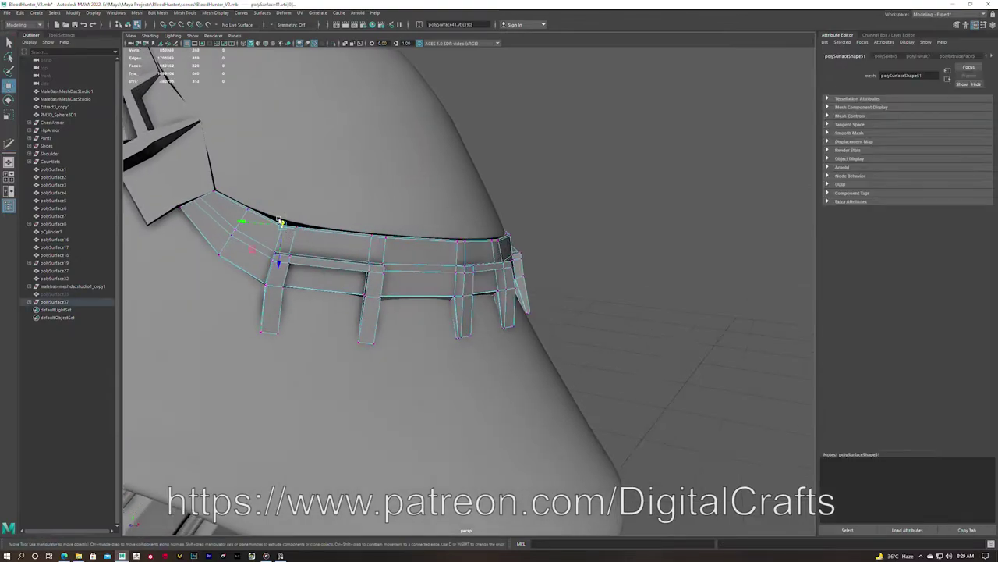
key("3")
key("1")
left_click_drag(304, 256, 289, 238, "alt")
key("3")
mouse_move(266, 279)
left_mouse_down("alt")
mouse_move(465, 225)
mouse_move(317, 224)
left_mouse_up("alt")
key("1")
right_click_drag(316, 224, 298, 242, "alt")
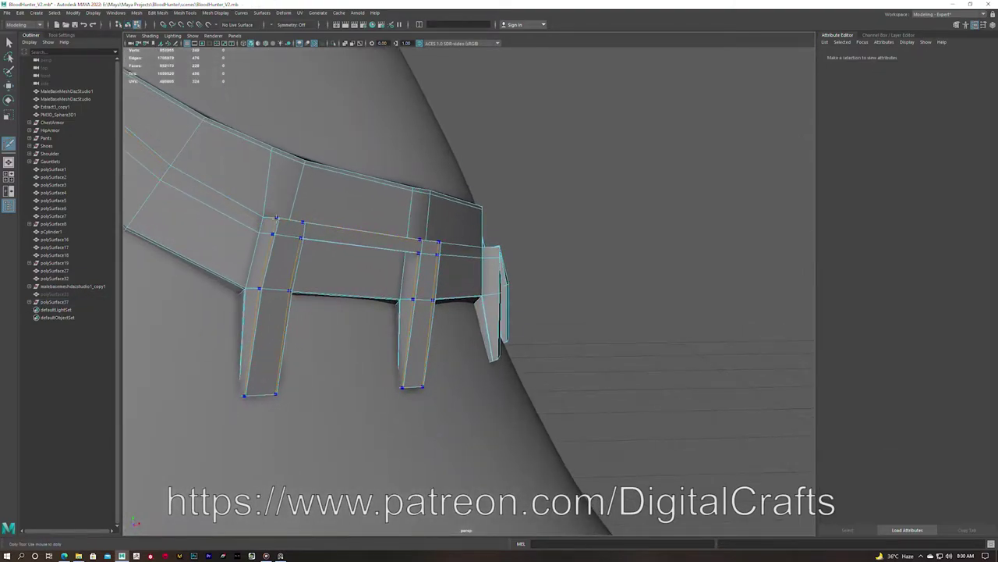
left_click_drag(278, 217, 447, 230, "alt")
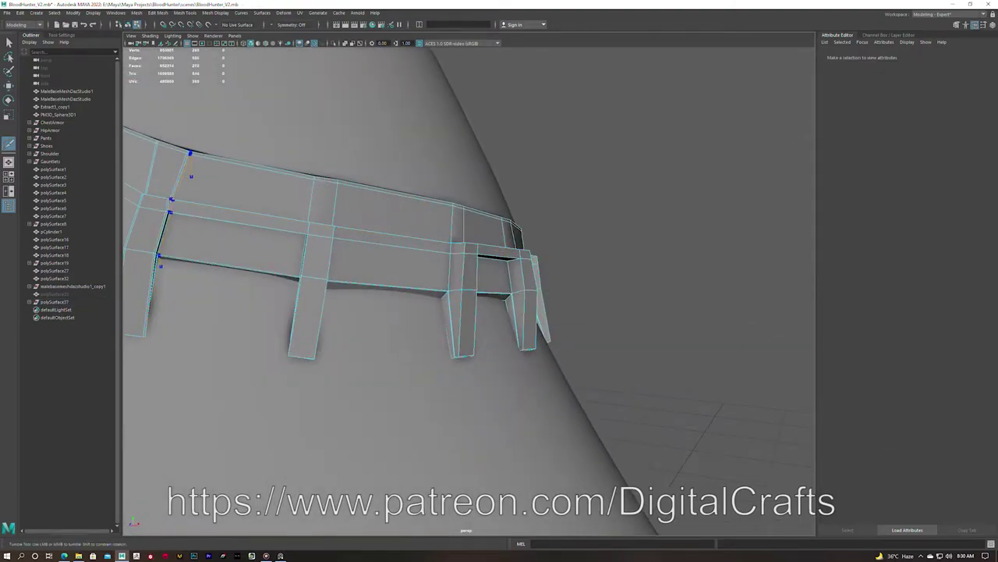
left_click_drag(309, 223, 363, 242, "alt")
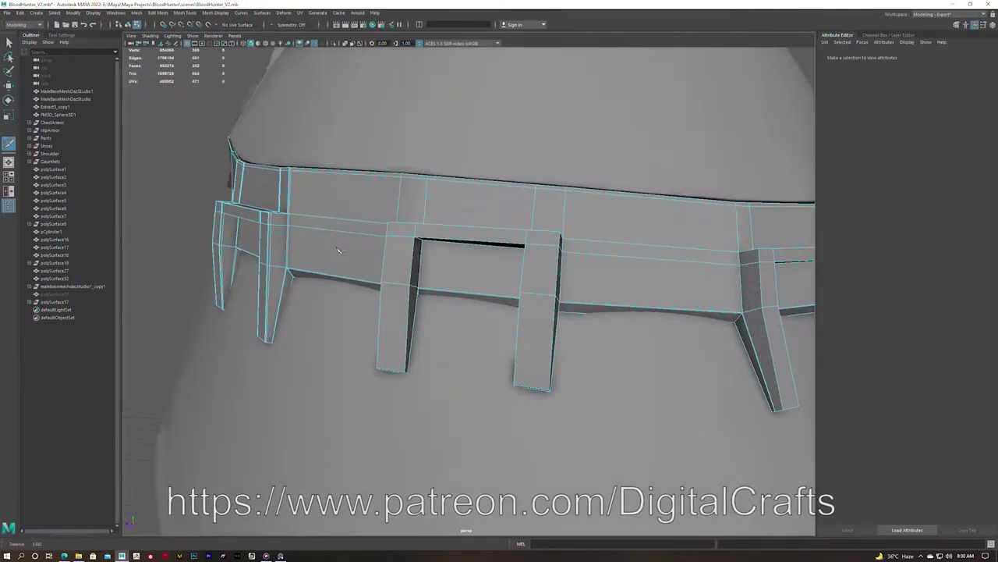
right_click_drag(201, 269, 285, 273, "alt")
left_click_drag(286, 273, 290, 265, "alt")
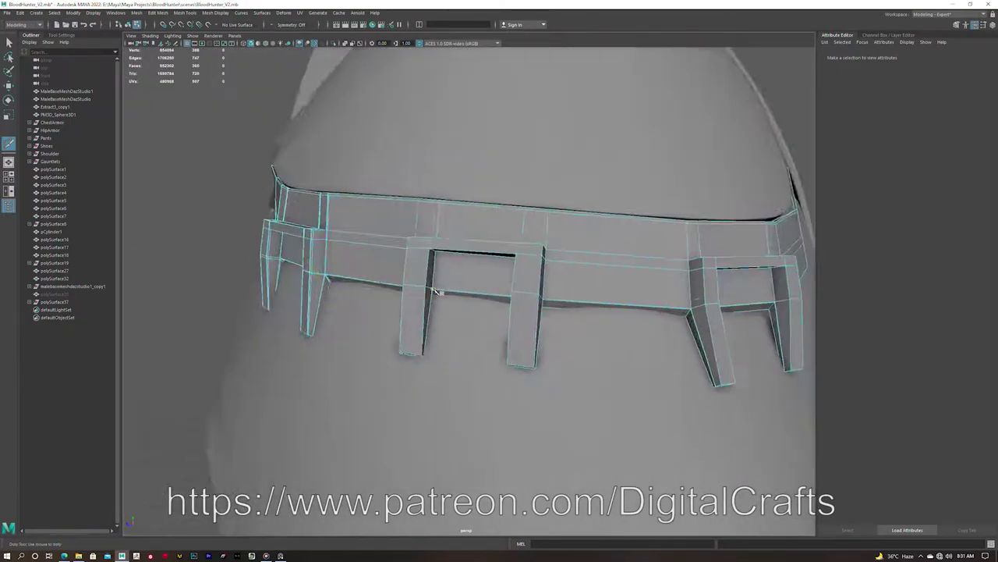
right_click_drag(290, 265, 297, 234, "alt")
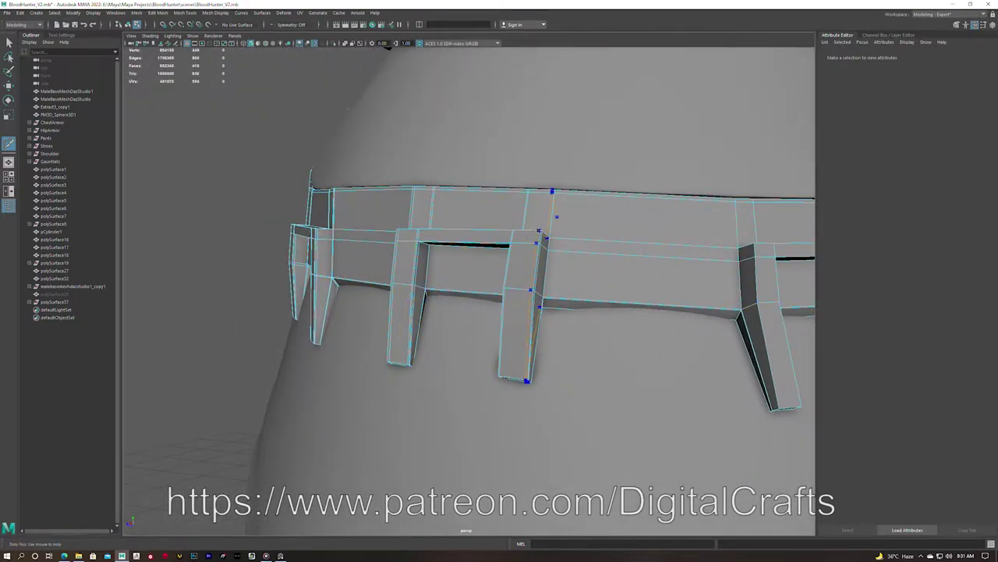
left_click_drag(545, 237, 467, 244, "alt")
left_click_drag(427, 298, 521, 294, "alt")
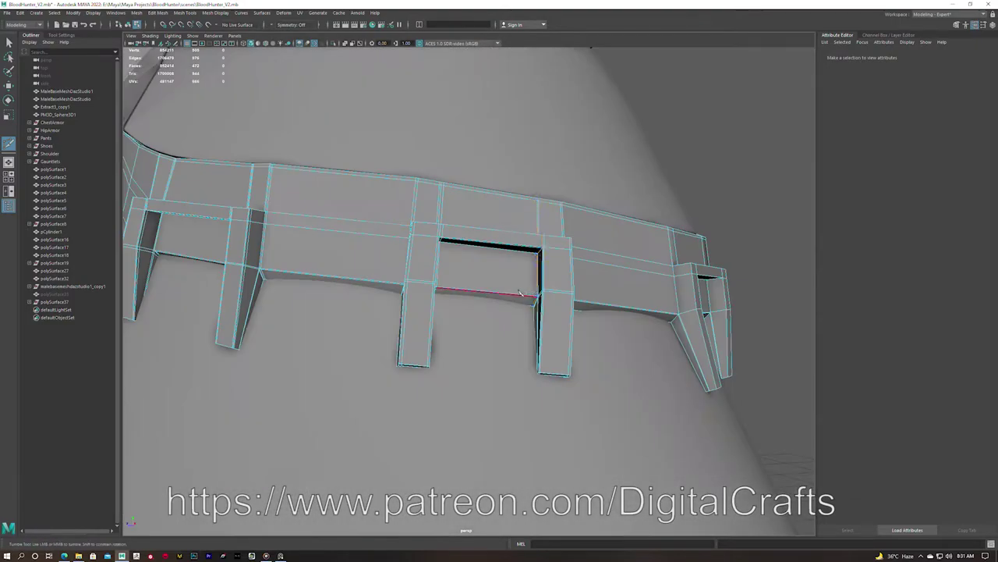
left_click_drag(536, 244, 379, 267, "alt")
right_click_drag(379, 267, 620, 318, "alt")
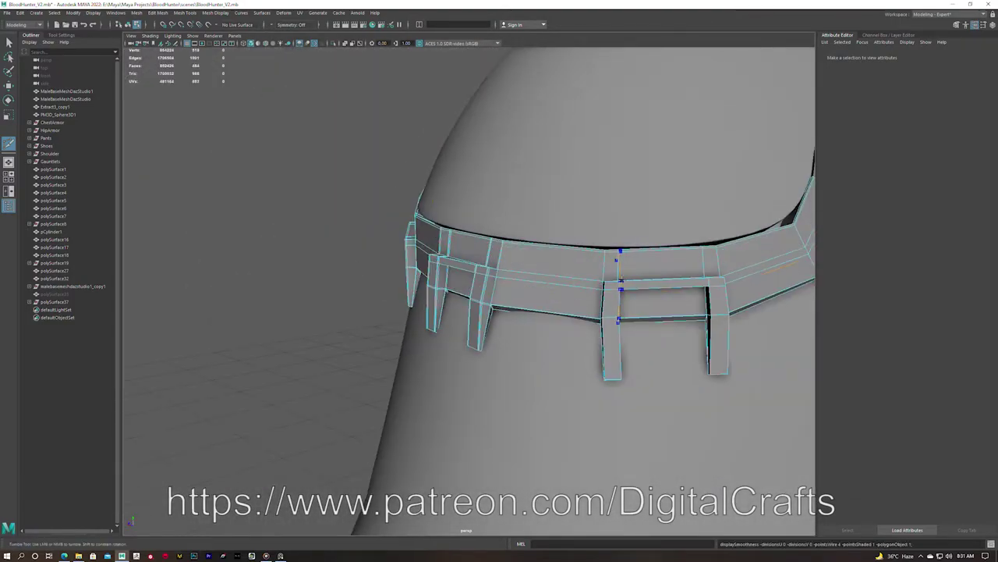
mouse_move(693, 256)
left_mouse_down("alt")
mouse_move(411, 234)
mouse_move(507, 262)
left_mouse_up("alt")
right_click_drag(507, 262, 724, 311, "alt")
left_click_drag(724, 311, 617, 294, "alt")
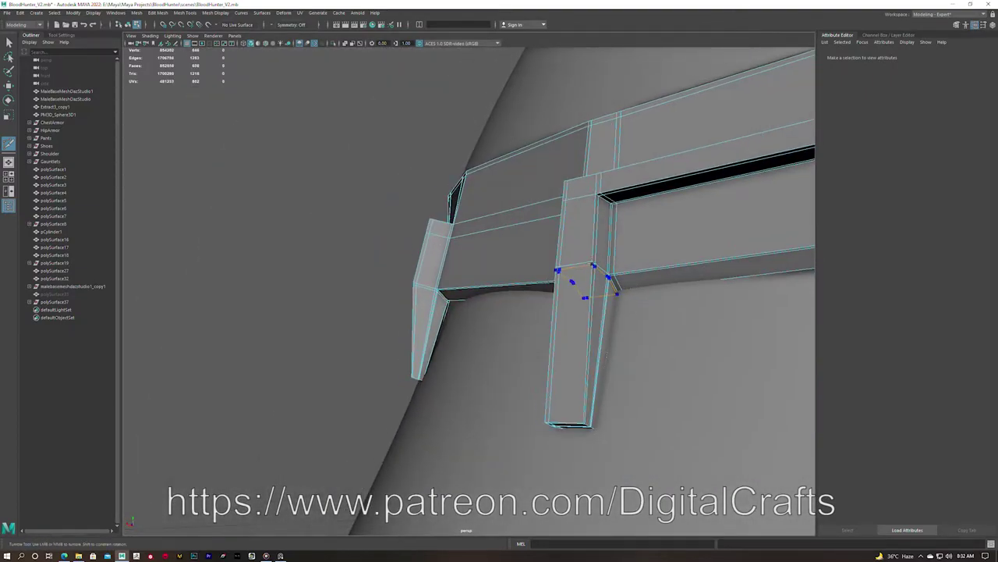
right_click_drag(593, 296, 530, 305, "alt")
left_click_drag(531, 304, 745, 320, "alt")
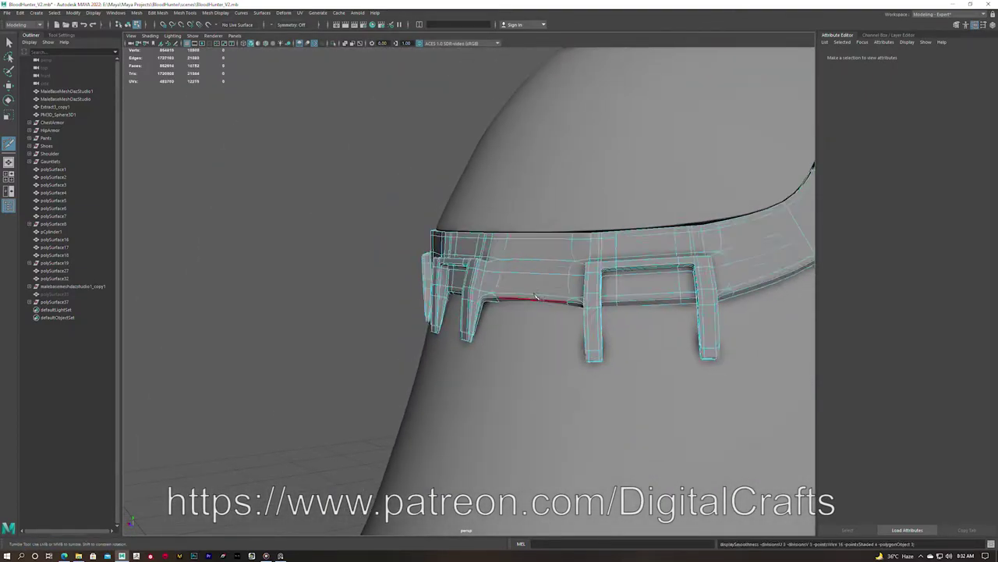
mouse_move(536, 296)
left_mouse_down("alt")
mouse_move(551, 326)
mouse_move(495, 372)
mouse_move(242, 420)
mouse_move(326, 366)
mouse_move(601, 379)
left_mouse_up("alt")
left_click_drag(708, 393, 468, 312, "alt")
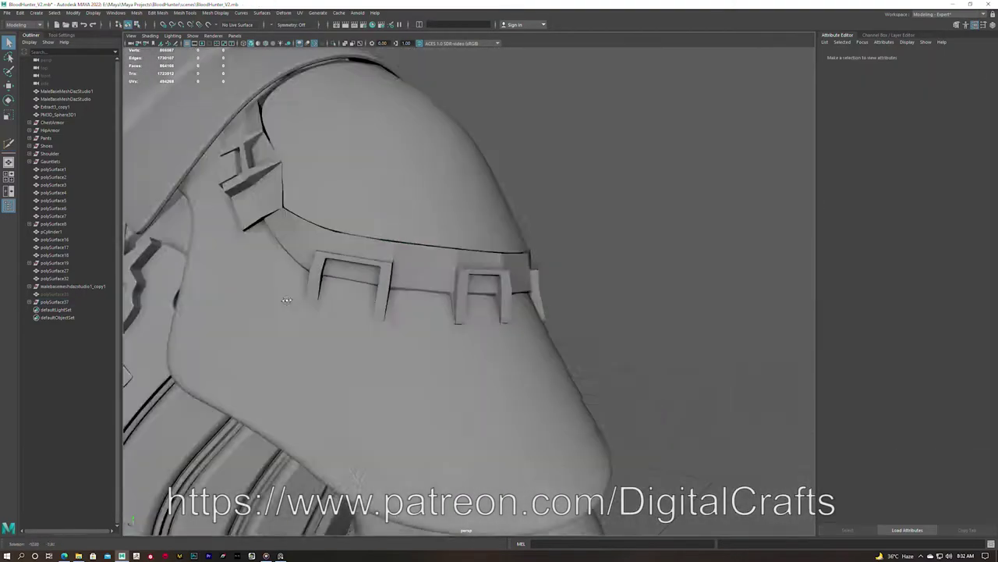
Select the strap's shoulder armor and mirror it onto the opposite shoulder
left_click(401, 258)
mouse_move(401, 258)
left_mouse_down("alt")
mouse_move(317, 247)
mouse_move(412, 283)
mouse_move(437, 273)
left_mouse_up("alt")
right_click(338, 243)
left_click(302, 243)
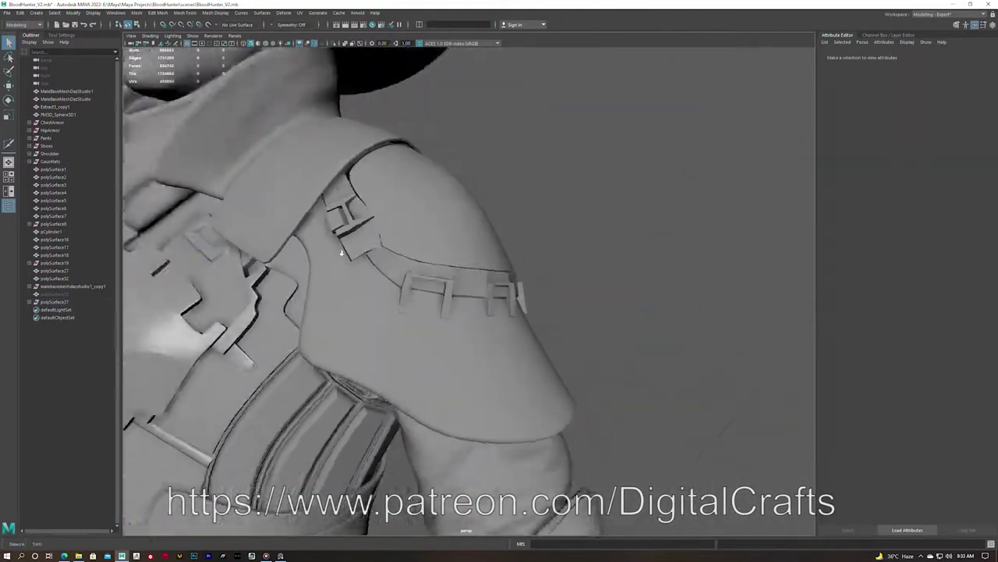
scroll(437, 273, "down", 5)
left_click(459, 268)
left_click(546, 257)
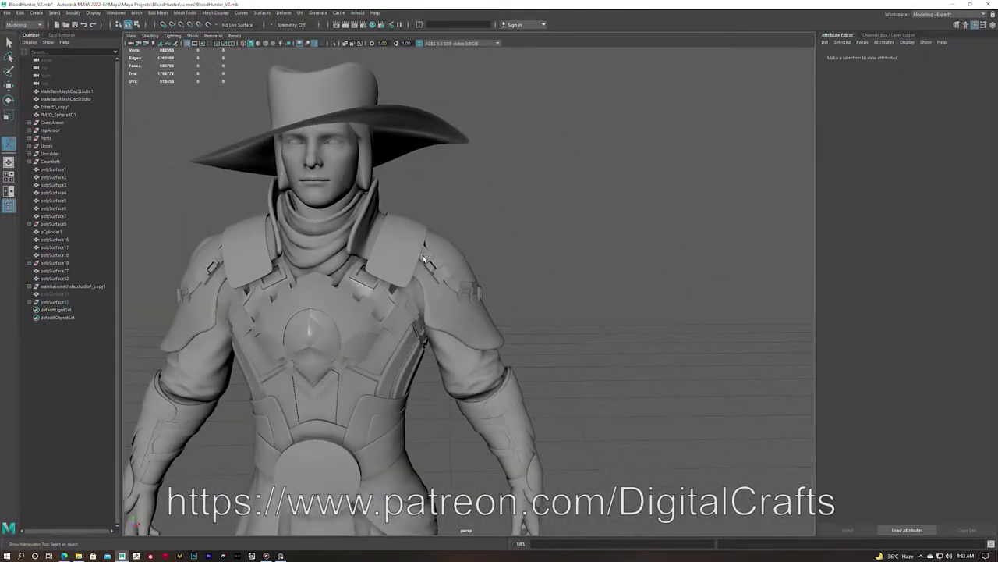
left_click(460, 269)
left_click_drag(460, 269, 310, 304, "alt")
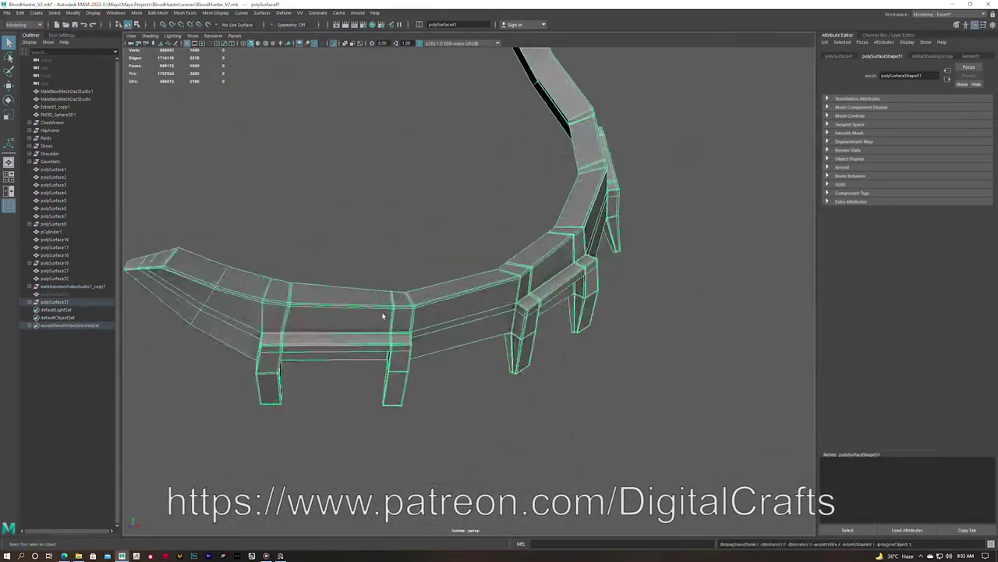
Orbit and zoom around the strap ring to inspect it
mouse_move(316, 337)
left_mouse_down("alt")
mouse_move(194, 308)
mouse_move(330, 332)
mouse_move(281, 331)
mouse_move(481, 335)
mouse_move(557, 319)
mouse_move(560, 309)
mouse_move(512, 346)
left_mouse_up("alt")
scroll(559, 350, "down", 5)
scroll(637, 385, "up", 5)
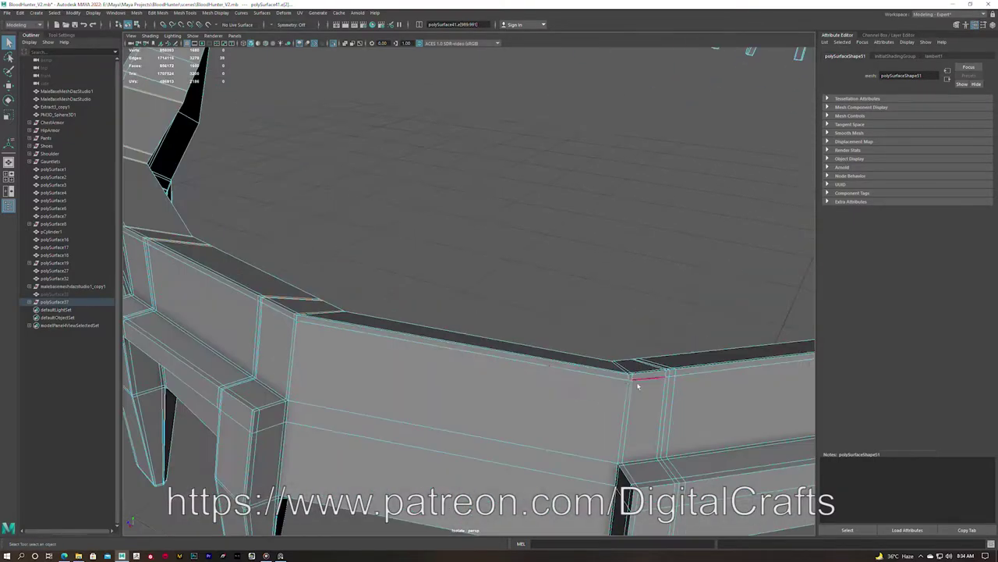
scroll(664, 376, "down", 5)
scroll(637, 418, "up", 5)
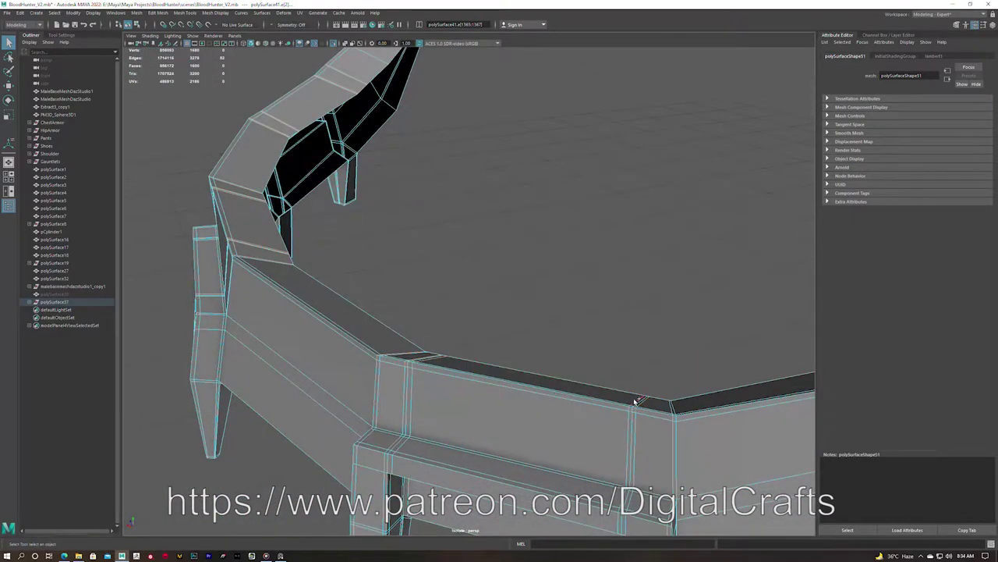
mouse_move(429, 350)
left_mouse_down("alt")
mouse_move(474, 357)
mouse_move(258, 309)
mouse_move(460, 313)
mouse_move(426, 355)
mouse_move(496, 315)
left_mouse_up("alt")
key("F10")
Select and frame the shoulder pad, then make an edge cut across it
left_click(426, 354)
left_click(496, 315)
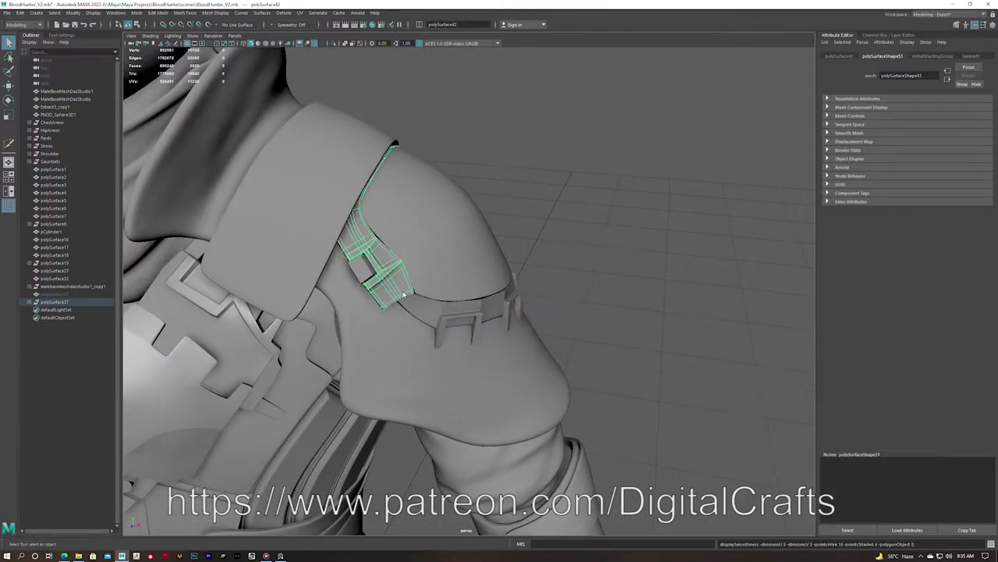
key("f")
key("F9")
left_click(332, 255)
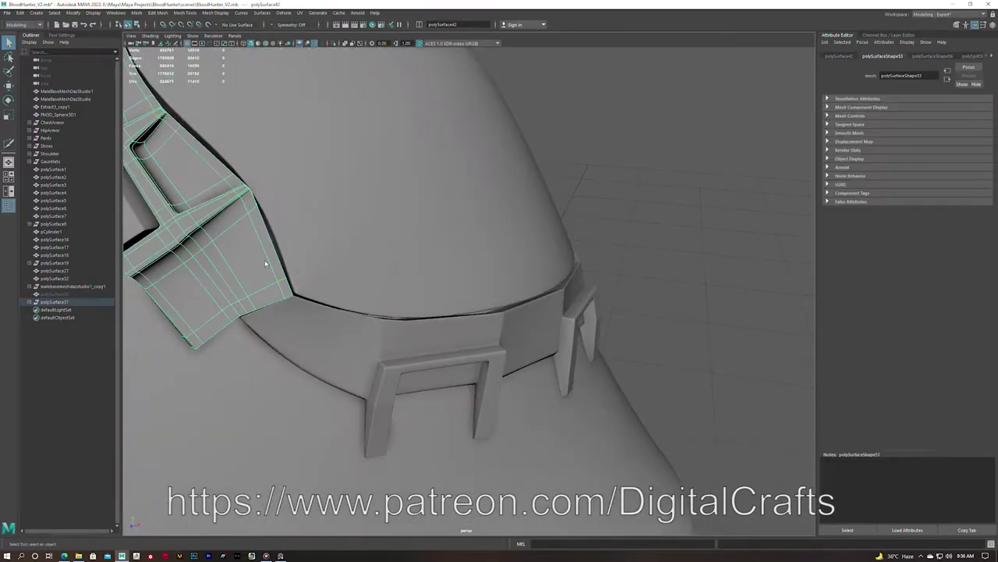
key("w")
right_click_drag(245, 212, 265, 234, "shift")
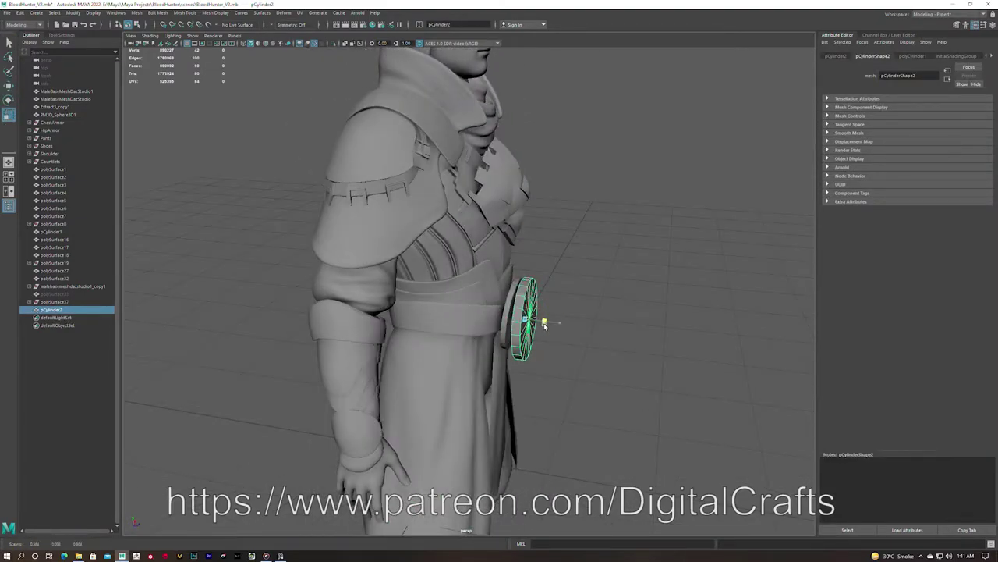
Set the buckle disc's Subdivisions Axis to 12 in its polyCylinder history
scroll(527, 331, "up", 5)
left_click_drag(575, 335, 544, 306, "alt")
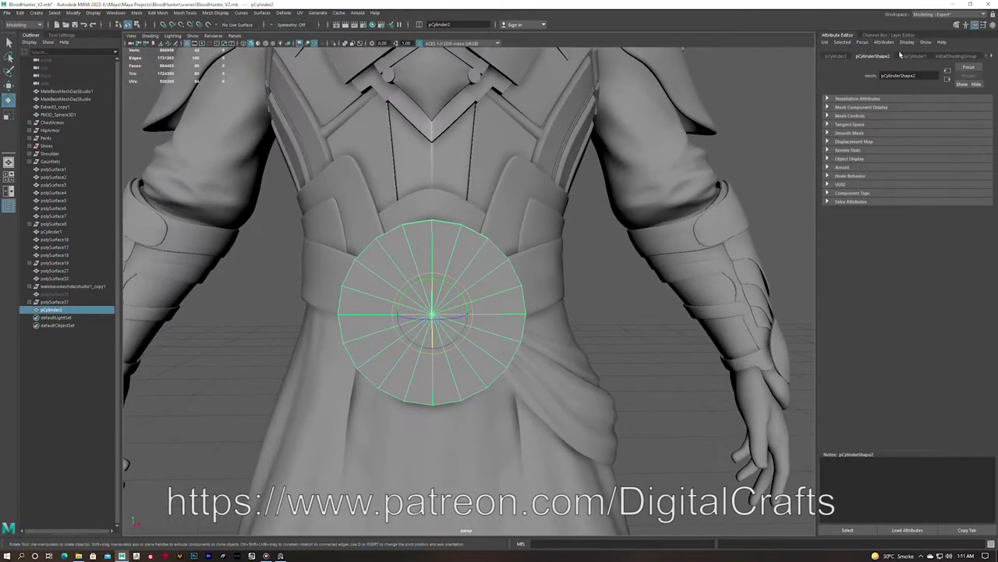
left_click_drag(944, 126, 926, 125)
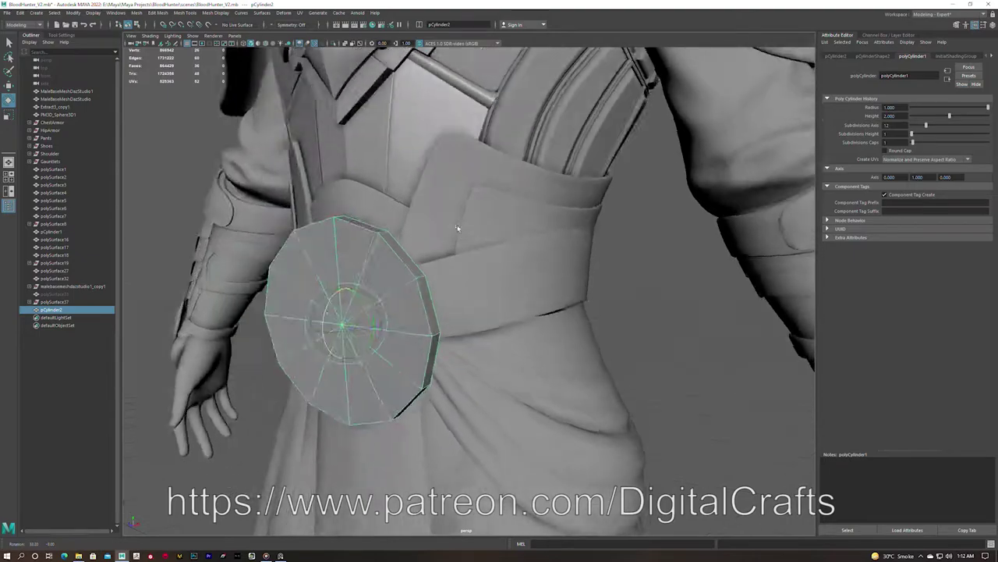
left_click_drag(458, 227, 452, 237, "alt")
Multi-Cut one horizontal and one vertical edge across the disc's face
key("F10")
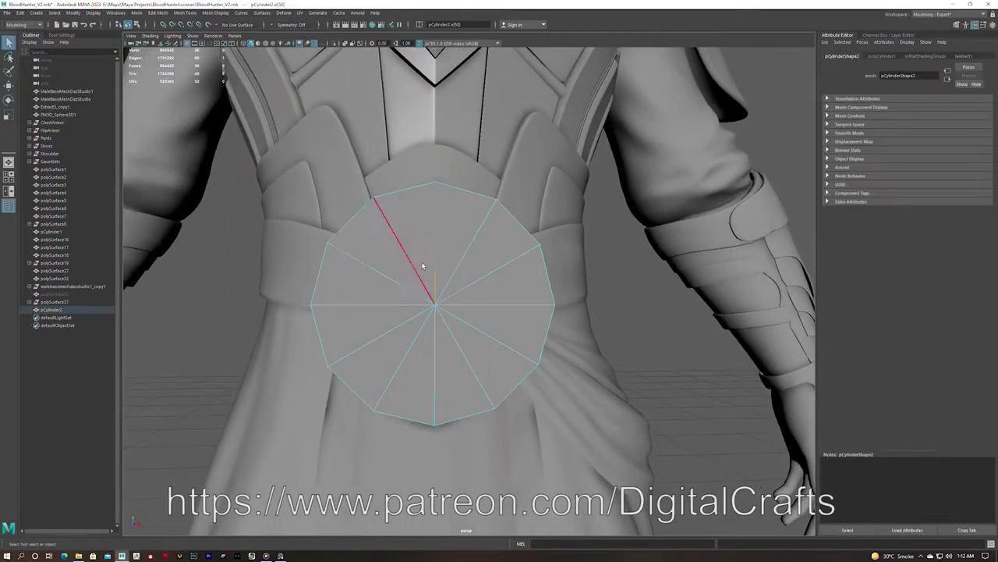
left_click_drag(476, 283, 455, 227, "alt")
right_click(454, 227)
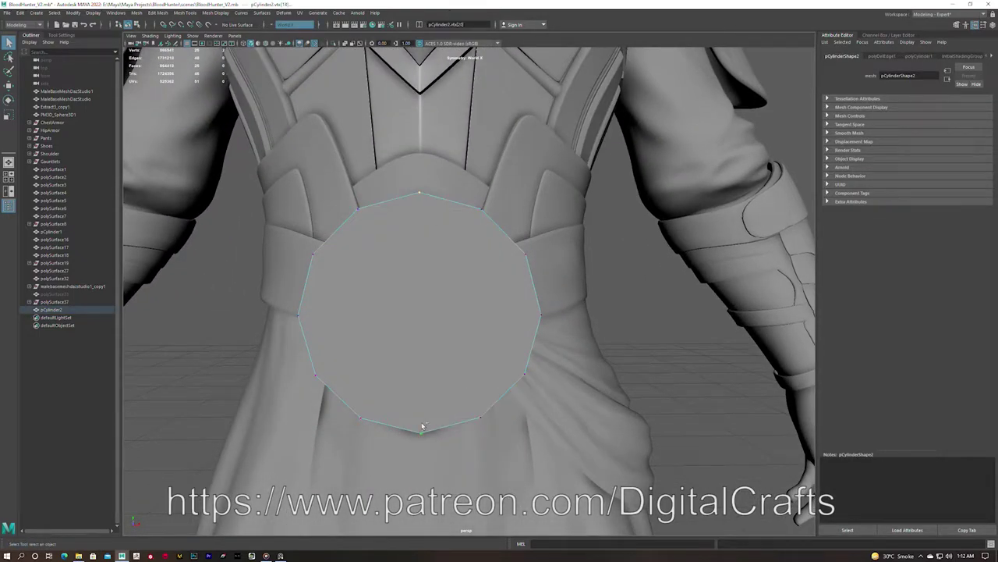
left_click(421, 248, "ctrl")
key("q")
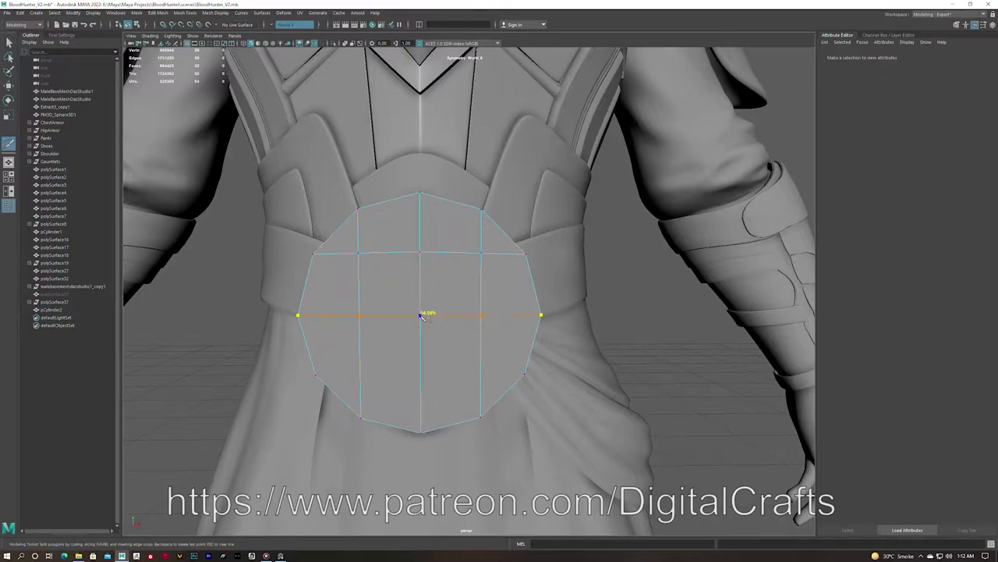
left_click(425, 383, "ctrl")
key("ctrl+1")
mouse_move(468, 223)
left_mouse_down("alt")
mouse_move(562, 270)
mouse_move(427, 324)
left_mouse_up("alt")
key("w")
mouse_move(342, 314)
left_mouse_down("alt")
mouse_move(279, 335)
mouse_move(330, 286)
left_mouse_up("alt")
right_click_drag(330, 286, 335, 245)
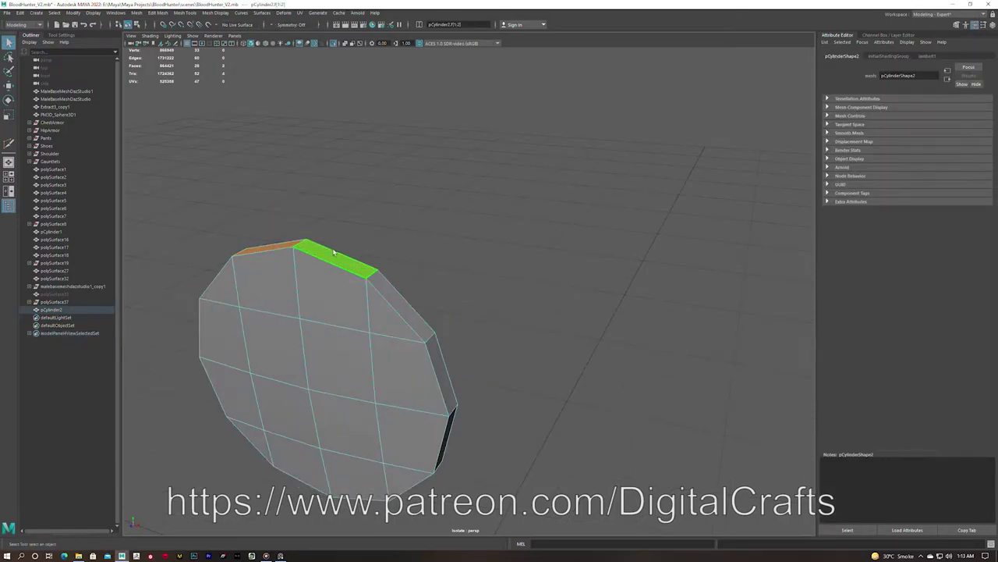
Extrude the disc's rim faces and push them slightly inward
double_click(335, 247, "shift")
left_click_drag(336, 247, 344, 305, "alt")
key("ctrl+e")
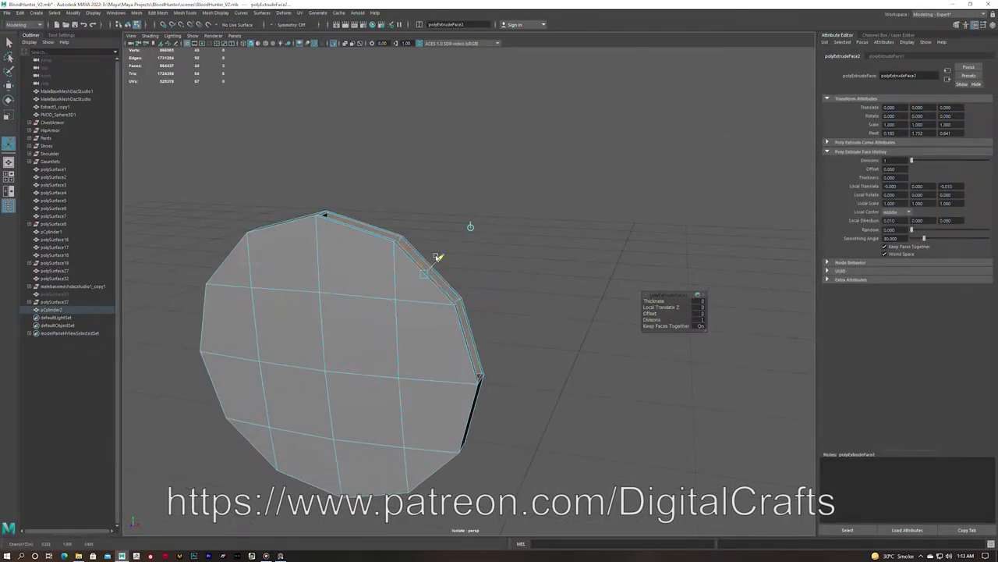
left_click_drag(438, 257, 355, 274, "alt")
key("q")
Slice a new edge across the curved half piece and check it from several angles
left_click_drag(296, 304, 263, 297, "alt")
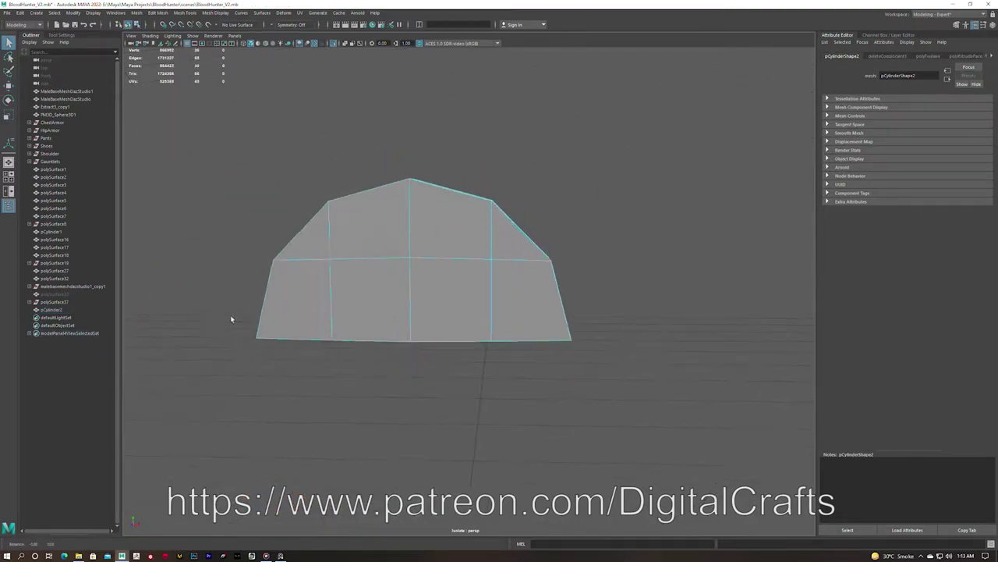
mouse_move(455, 308)
left_mouse_down("alt")
mouse_move(349, 305)
mouse_move(330, 272)
left_mouse_up("alt")
right_click_drag(330, 272, 332, 221, "shift")
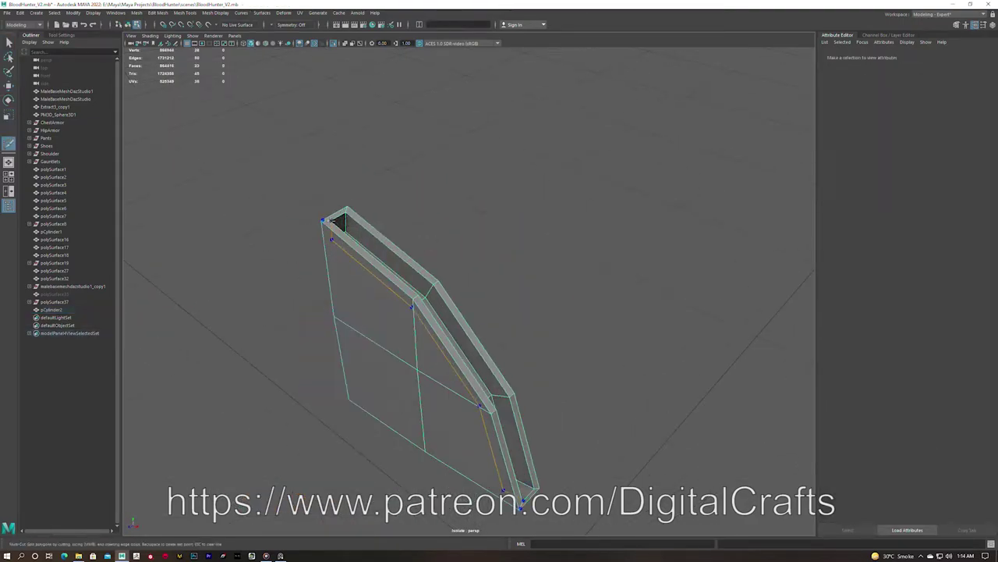
left_click_drag(370, 278, 367, 289, "alt")
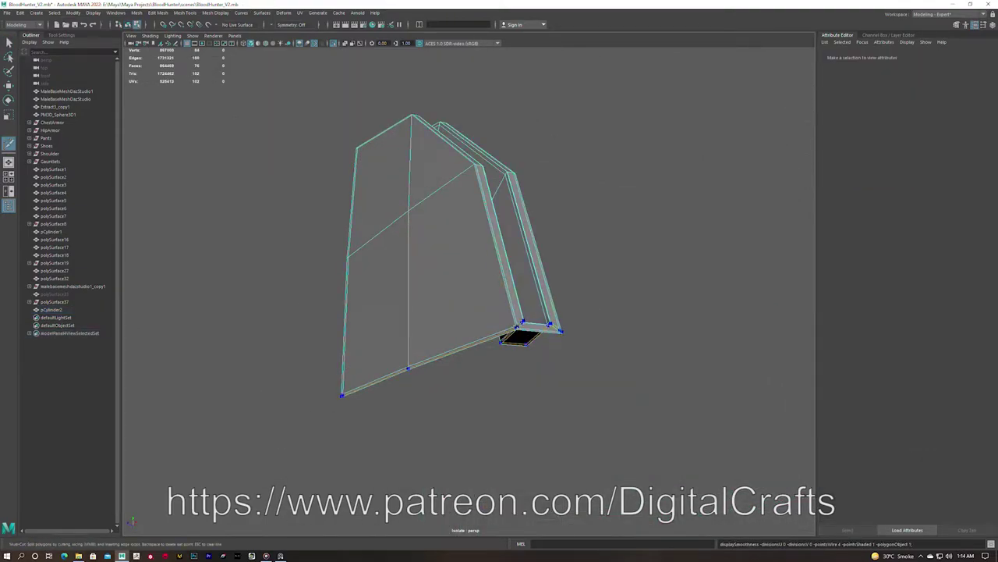
left_click_drag(557, 363, 416, 412, "alt")
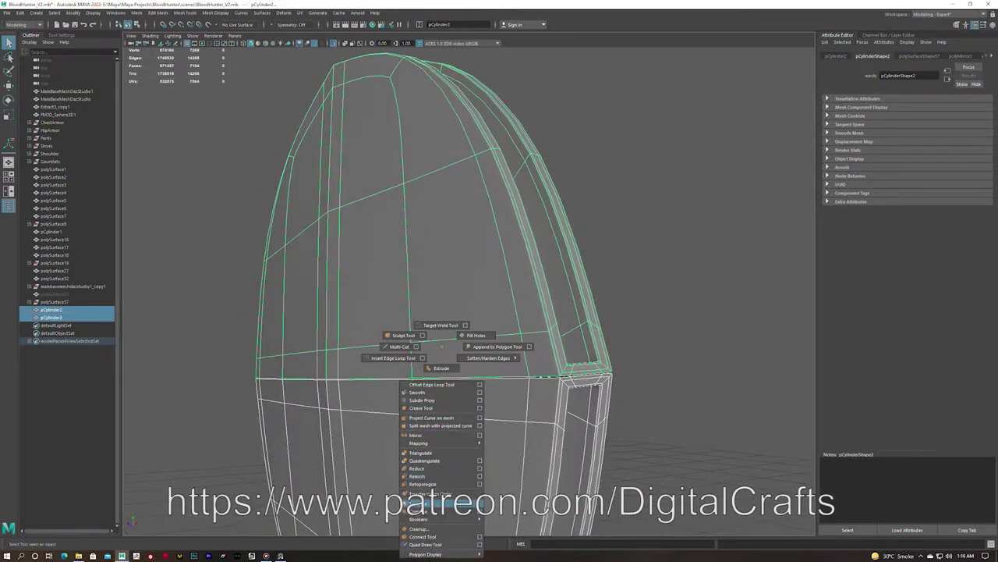
Combine the two halves into one mesh and merge seam vertices at threshold 0.001
right_click_drag(441, 346, 434, 503)
left_click_drag(423, 378, 406, 359, "alt")
mouse_move(397, 347)
right_mouse_down()
mouse_move(397, 331)
mouse_move(667, 312)
right_mouse_up()
left_click_drag(667, 312, 647, 312)
scroll(399, 447, "up", 5)
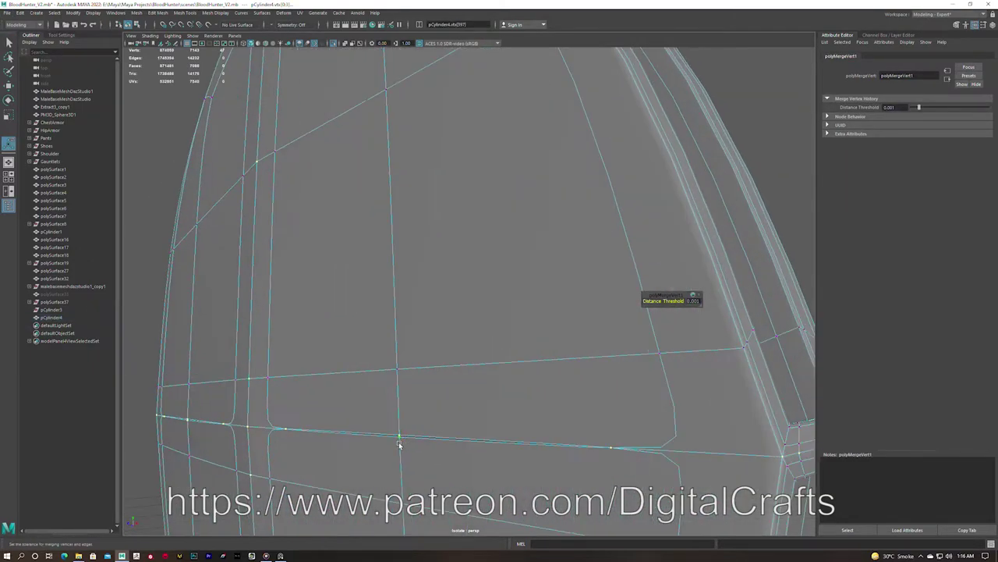
key("f")
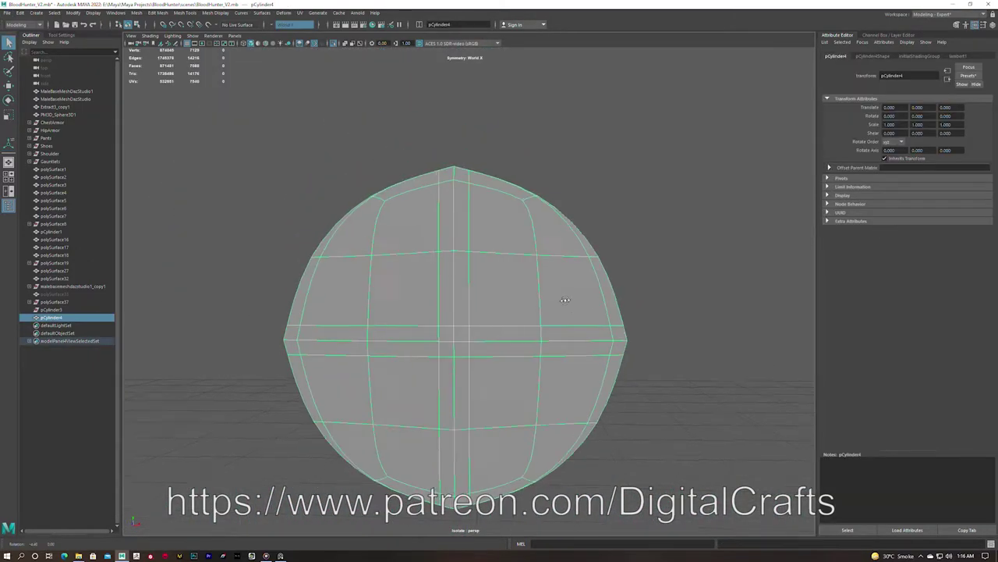
Even out the disc's edge loops with Edit Edge Flow to round its outline
left_click(471, 341)
key("F8")
mouse_move(470, 350)
left_mouse_down("alt")
mouse_move(566, 325)
mouse_move(495, 334)
mouse_move(595, 413)
mouse_move(513, 364)
mouse_move(401, 363)
left_mouse_up("alt")
key("F10")
left_click(450, 421)
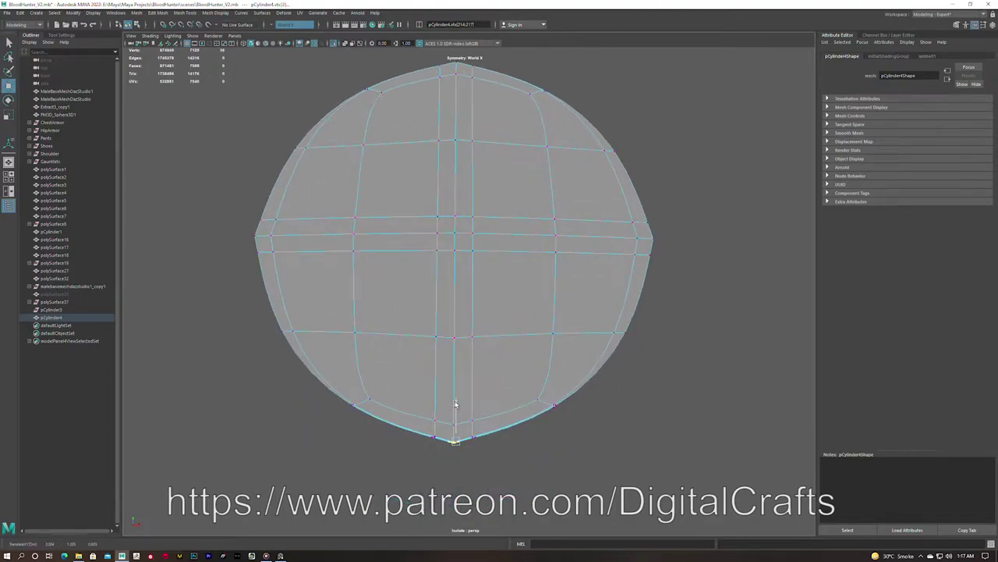
left_click_drag(456, 405, 468, 404, "alt")
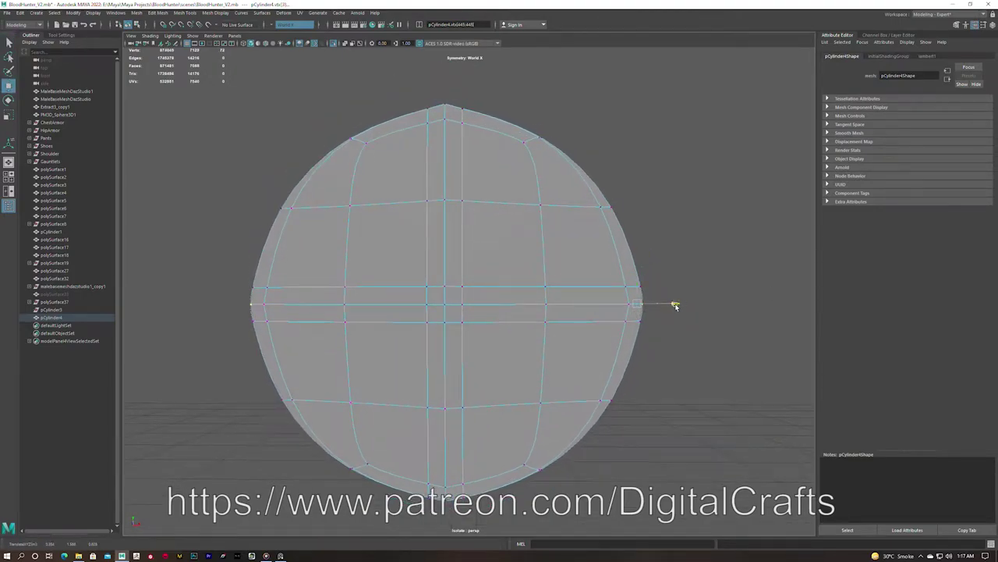
left_click_drag(675, 305, 519, 409, "alt")
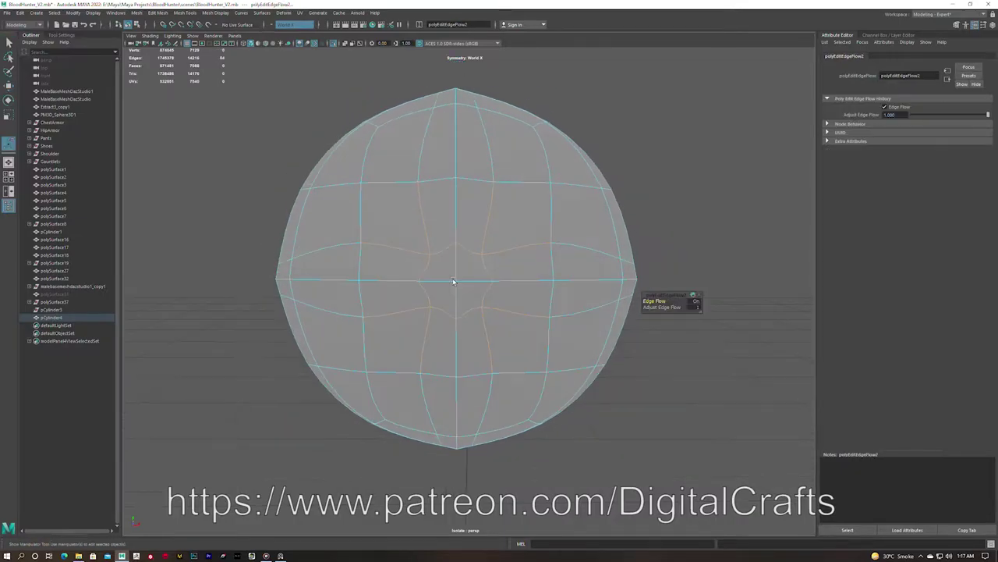
Tweak the vertices around the disc's crossing centre edges, then return to object mode
left_click_drag(668, 296, 473, 260, "alt")
scroll(436, 266, "up", 5)
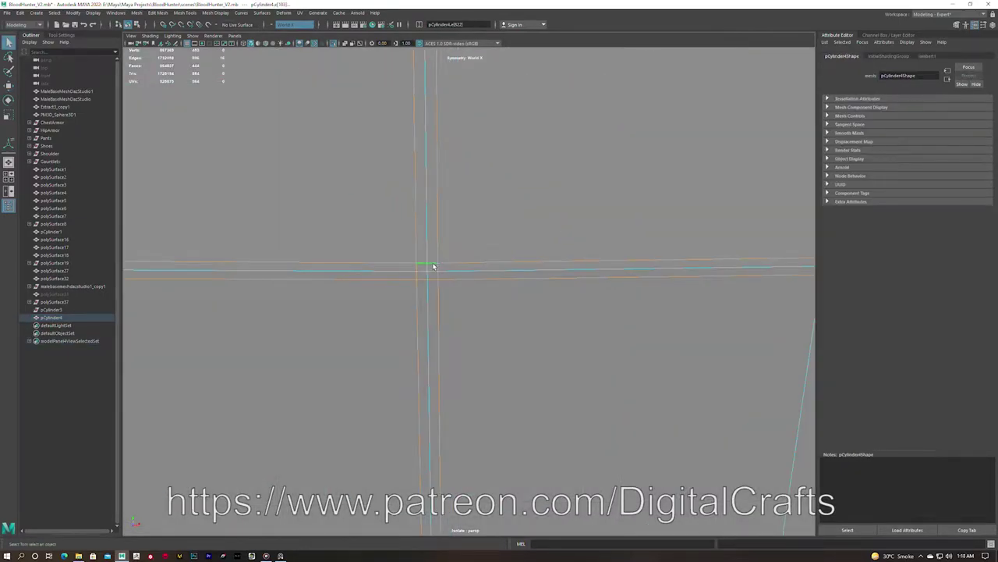
scroll(470, 287, "down", 10)
mouse_move(491, 245)
left_mouse_down("alt")
mouse_move(584, 251)
mouse_move(604, 271)
left_mouse_up("alt")
right_click_drag(604, 270, 542, 271)
mouse_move(643, 272)
left_mouse_down("alt")
mouse_move(574, 265)
mouse_move(589, 273)
left_mouse_up("alt")
scroll(589, 273, "up", 5)
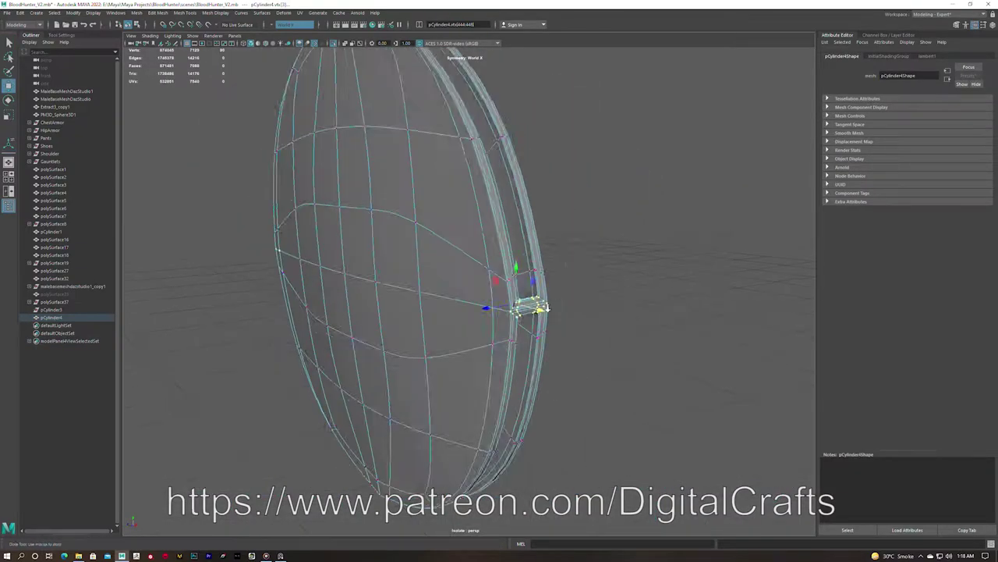
scroll(562, 312, "up", 3)
key("F8")
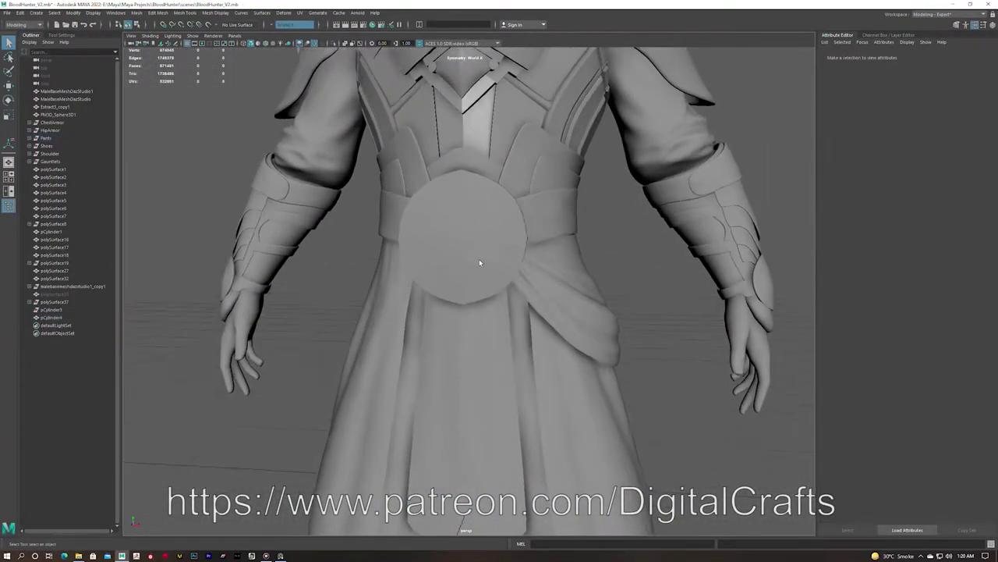
Create a new polygon cylinder for the buckle's inner ring
right_click(646, 300, "shift")
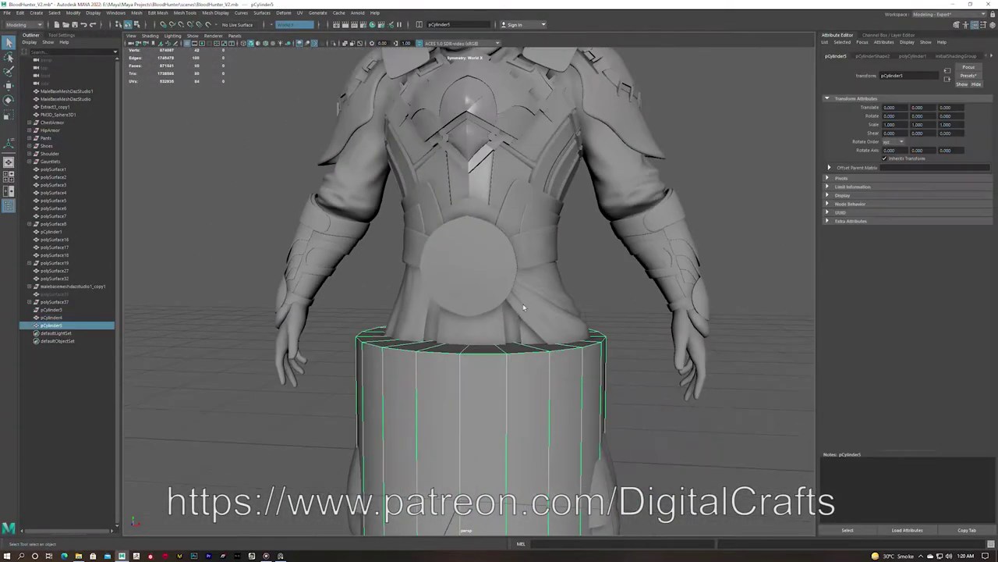
left_click(913, 57)
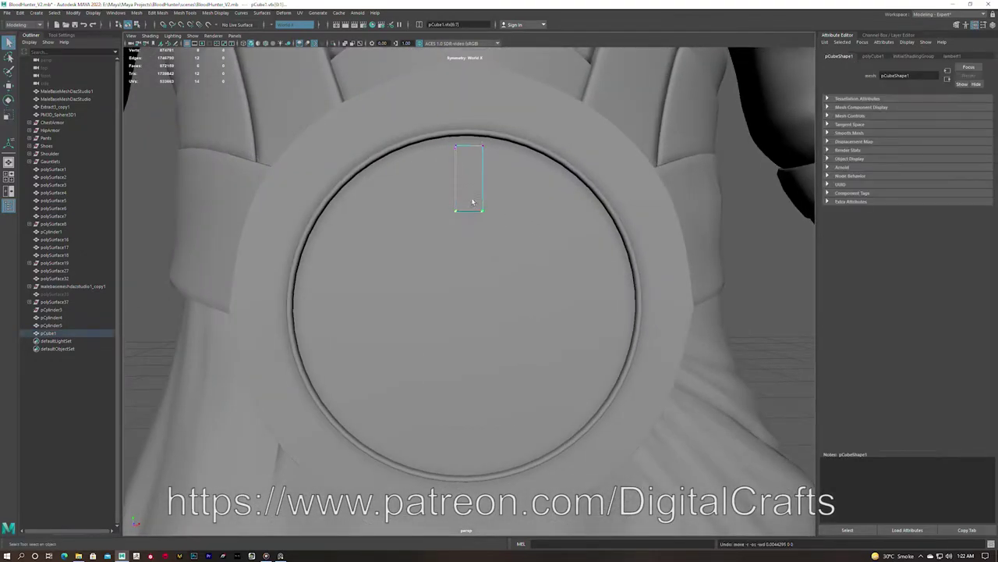
Isolate the small block and bevel its edges, adjusting the segment count
right_click_drag(468, 175, 507, 152)
mouse_move(507, 152)
left_mouse_down("alt")
mouse_move(479, 178)
mouse_move(482, 252)
left_mouse_up("alt")
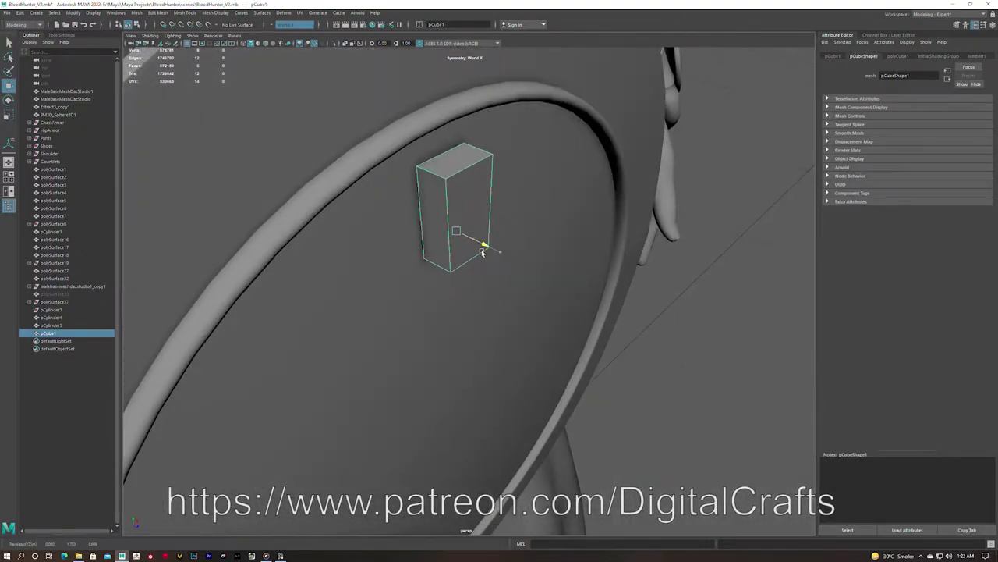
key("ctrl+1")
key("F11")
right_click_drag(397, 190, 463, 196)
key("ctrl+b")
left_click(631, 305)
left_click_drag(631, 305, 480, 219, "alt")
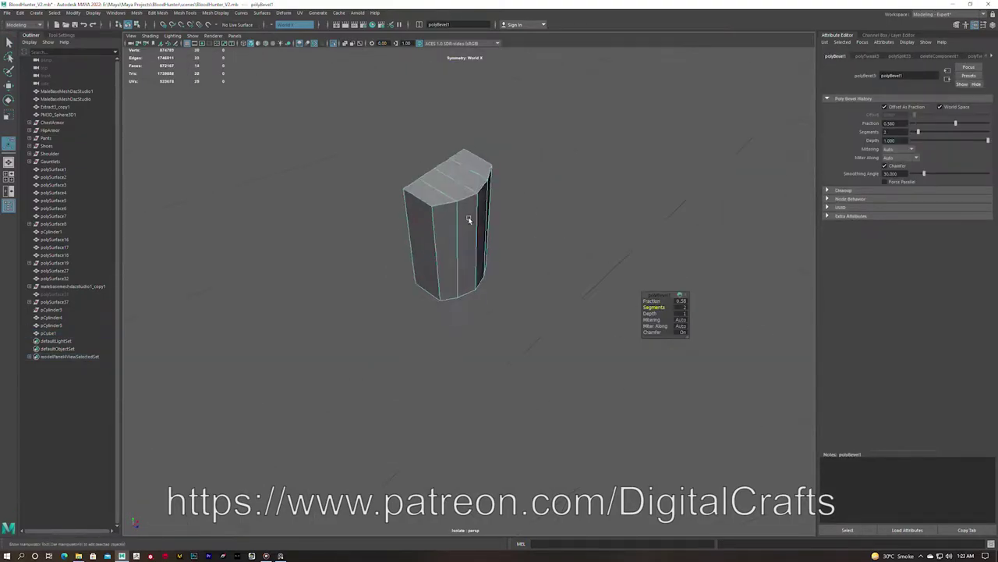
Extrude the block's front faces inward to form a recessed panel
key("F11")
left_click(460, 234)
left_click(480, 234, "shift")
key("ctrl+e")
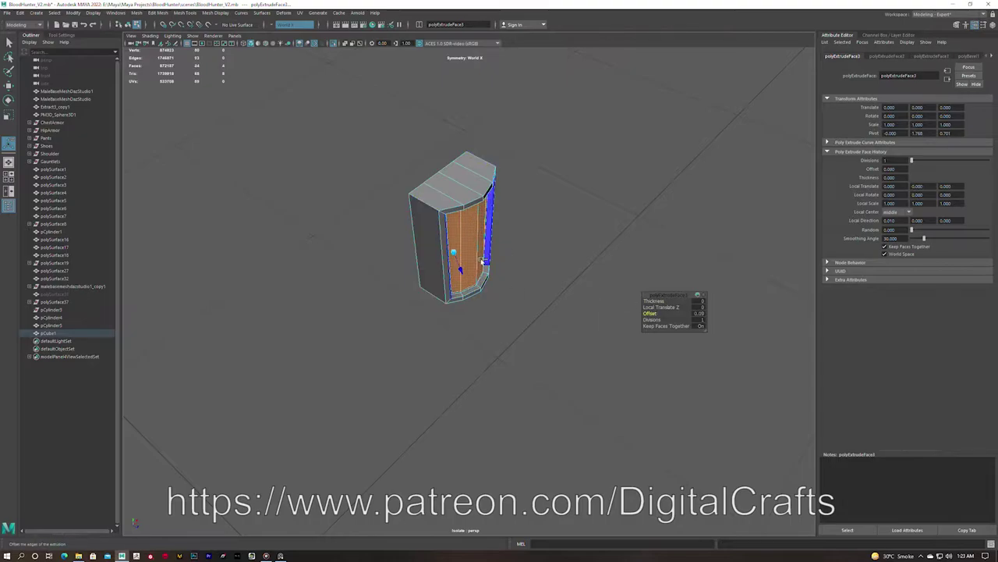
left_click_drag(489, 270, 451, 245, "alt")
key("F8")
key("3")
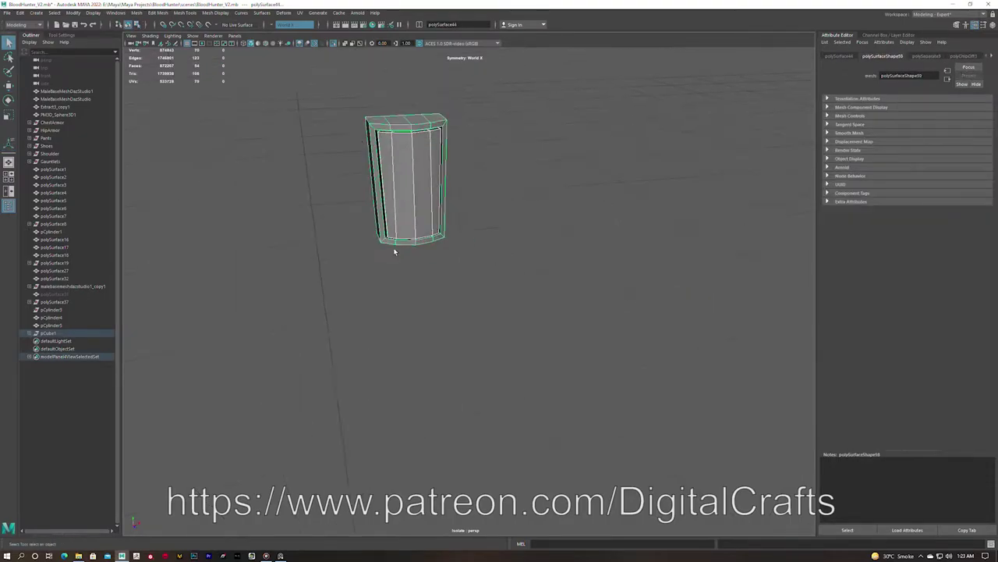
scroll(496, 254, "up", 3)
key("1")
Multi-Cut two new edge loops across the block
right_click_drag(496, 253, 460, 209, "shift")
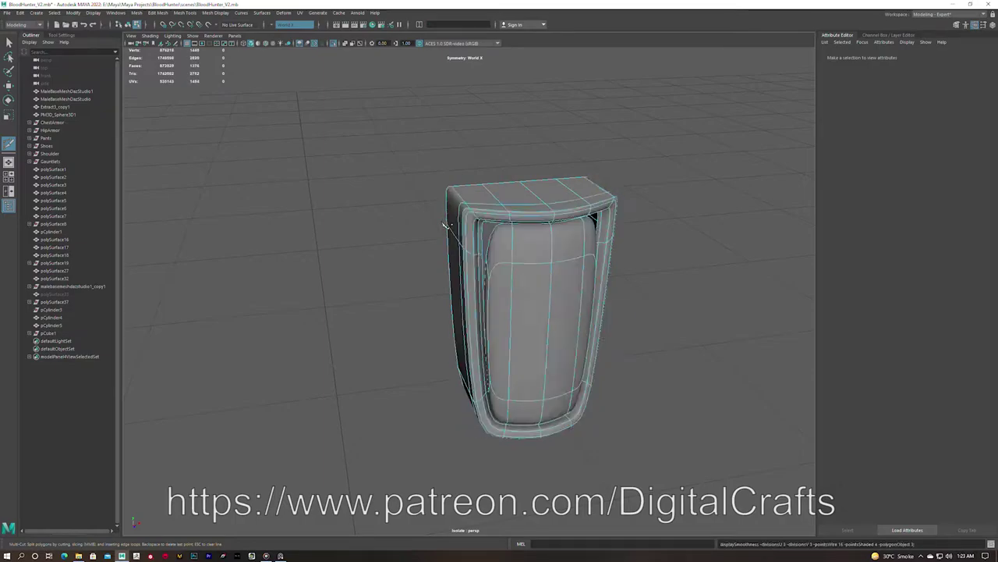
mouse_move(460, 209)
left_mouse_down("alt")
mouse_move(406, 234)
mouse_move(441, 234)
left_mouse_up("alt")
key("q")
mouse_move(547, 274)
left_mouse_down("alt")
mouse_move(401, 278)
mouse_move(362, 259)
left_mouse_up("alt")
right_click_drag(362, 259, 405, 269, "shift")
mouse_move(390, 281)
left_mouse_down("alt")
mouse_move(355, 291)
mouse_move(327, 281)
left_mouse_up("alt")
key("q")
Cut support edges into the frame and check it with smooth preview
left_click_drag(383, 211, 525, 339, "alt")
left_click(437, 234)
right_click_drag(525, 340, 484, 316, "shift")
left_click_drag(483, 315, 379, 280, "alt")
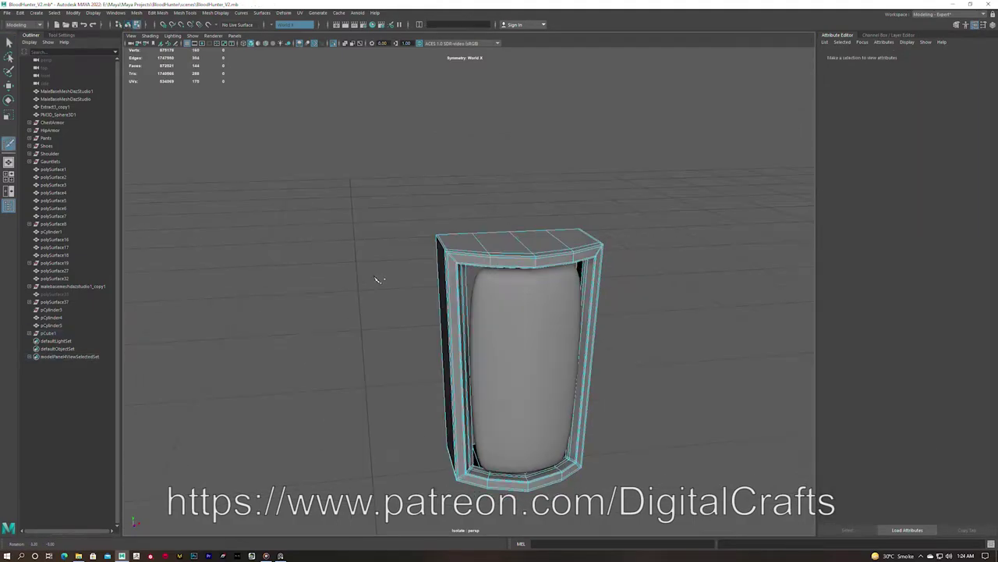
mouse_move(427, 259)
left_mouse_down("alt")
mouse_move(466, 258)
mouse_move(429, 272)
left_mouse_up("alt")
key("3")
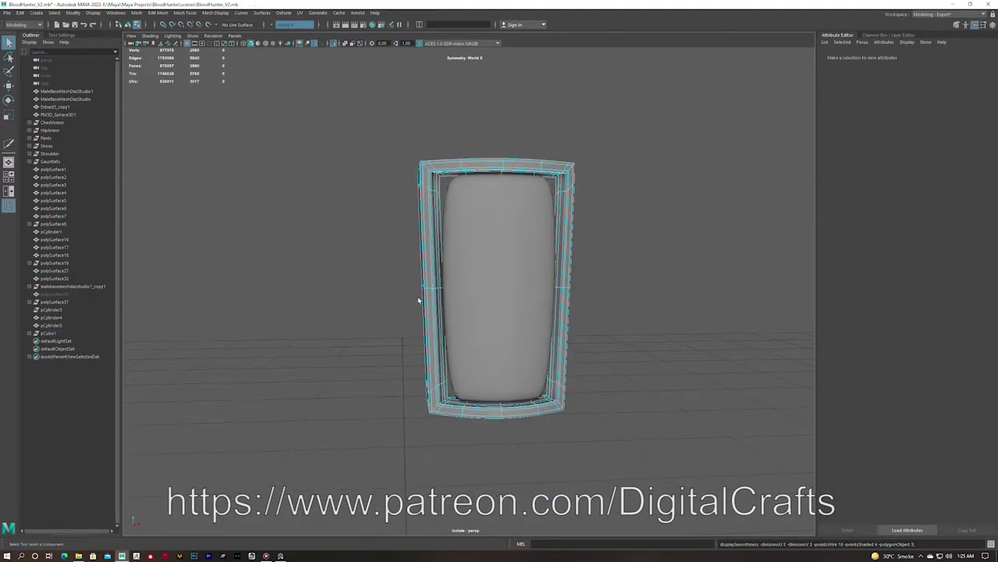
key("q")
Bevel the inner panel's edges, then exit isolate view
left_click_drag(419, 296, 480, 261, "alt")
left_click(480, 261)
right_click_drag(486, 332, 484, 335, "shift")
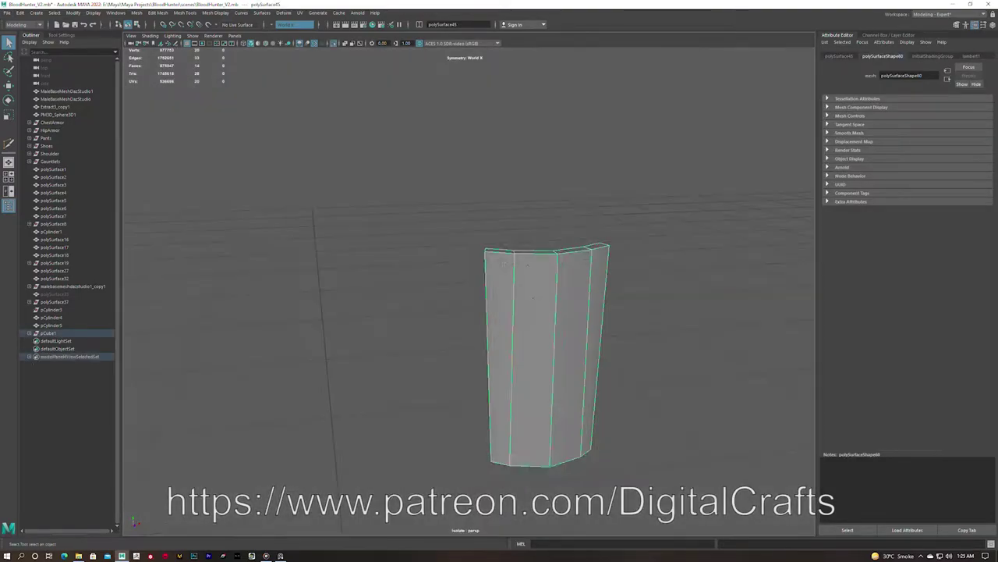
left_click_drag(484, 336, 652, 295, "alt")
key("ctrl+b")
key("ctrl+1")
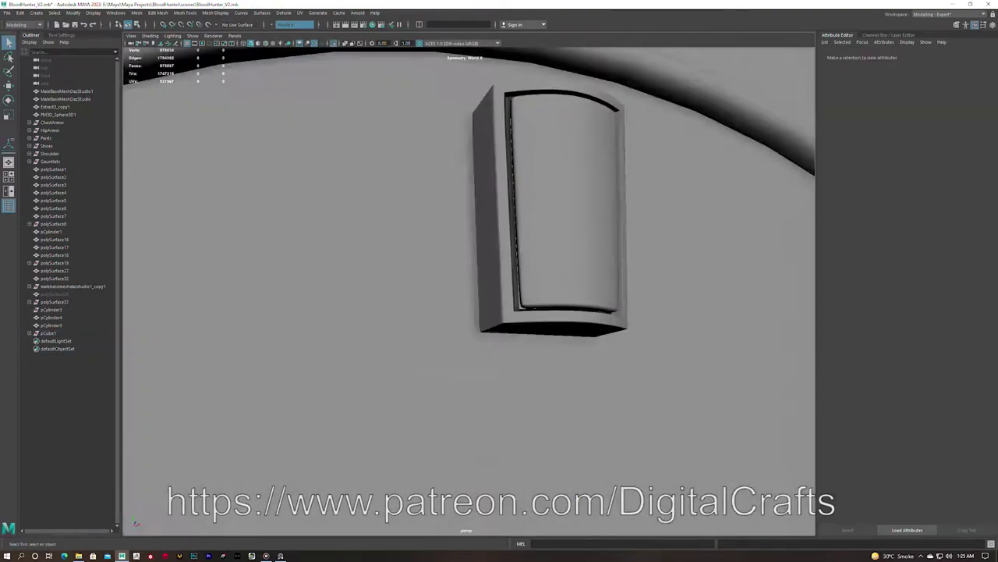
Group the block and move the group's pivot to the buckle centre
scroll(546, 305, "down", 5)
key("ctrl+g")
mouse_move(504, 308)
left_mouse_down("alt")
mouse_move(557, 301)
mouse_move(470, 311)
left_mouse_up("alt")
left_click(531, 296)
scroll(437, 310, "down", 2)
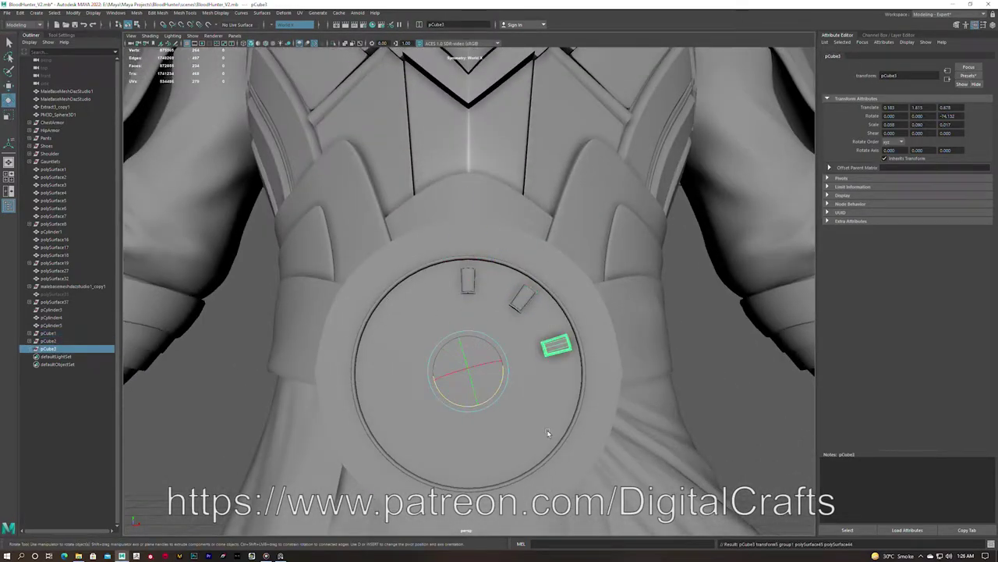
key("ctrl+z")
key("ctrl+z")
scroll(537, 358, "down", 3)
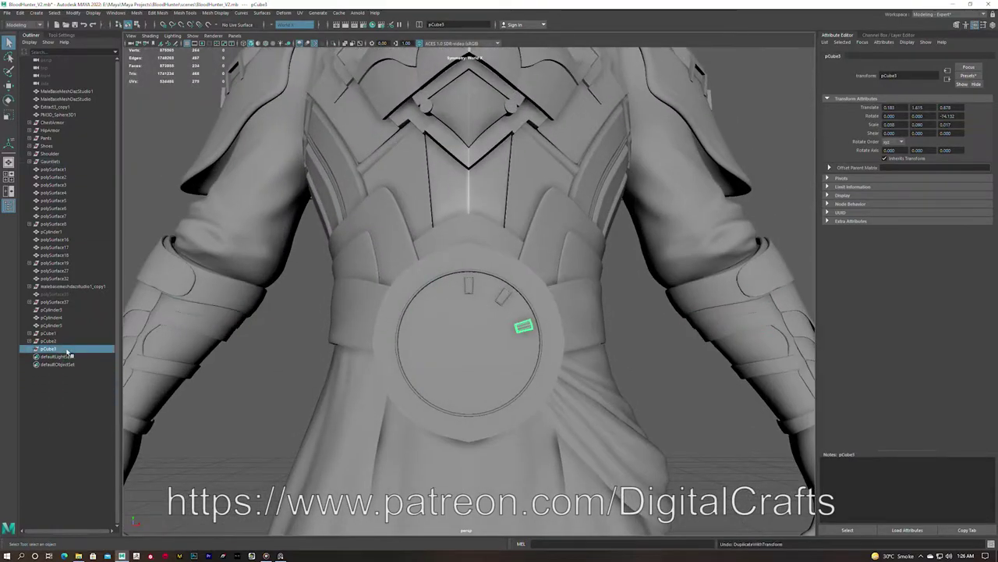
left_click(55, 349)
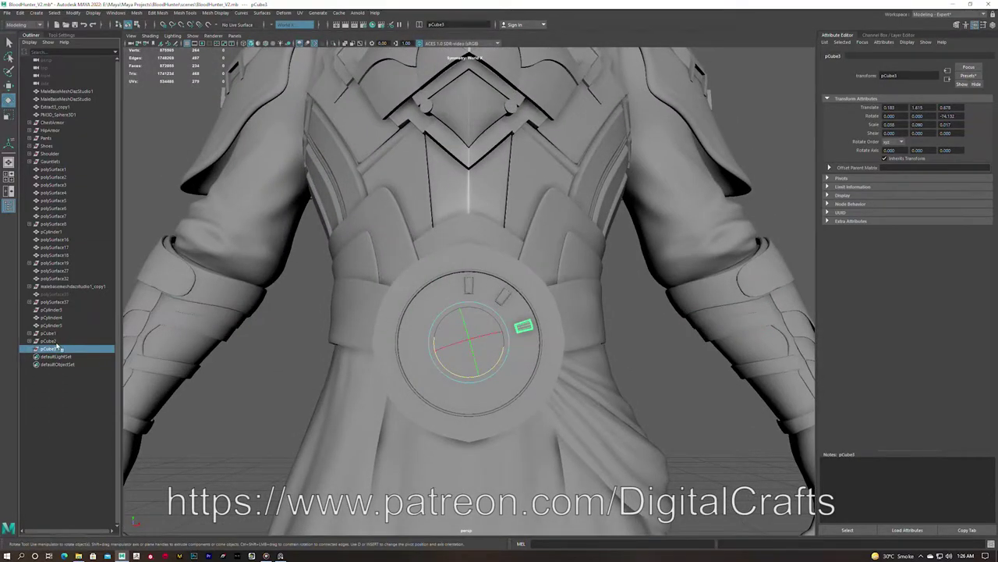
key("w")
key("d")
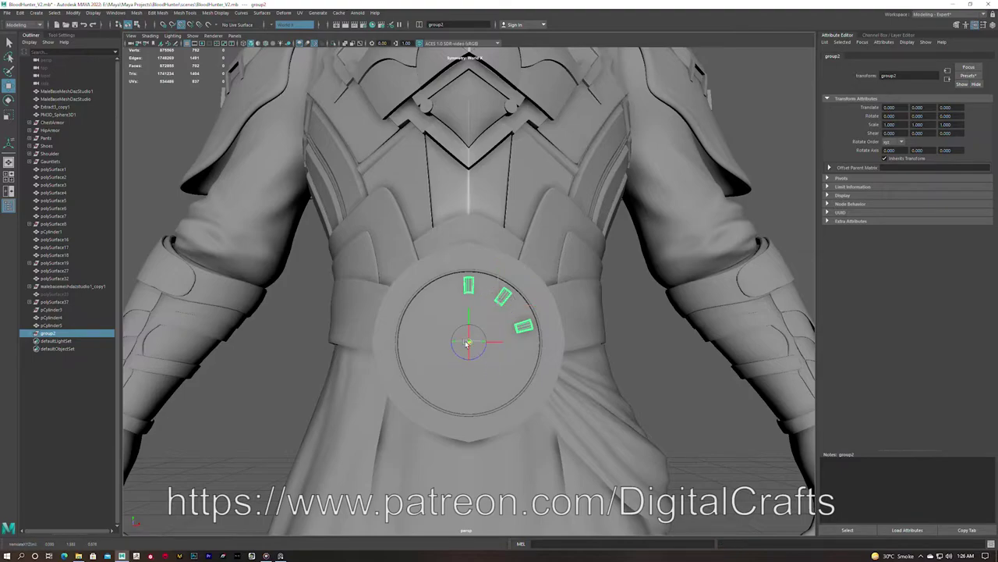
key("5")
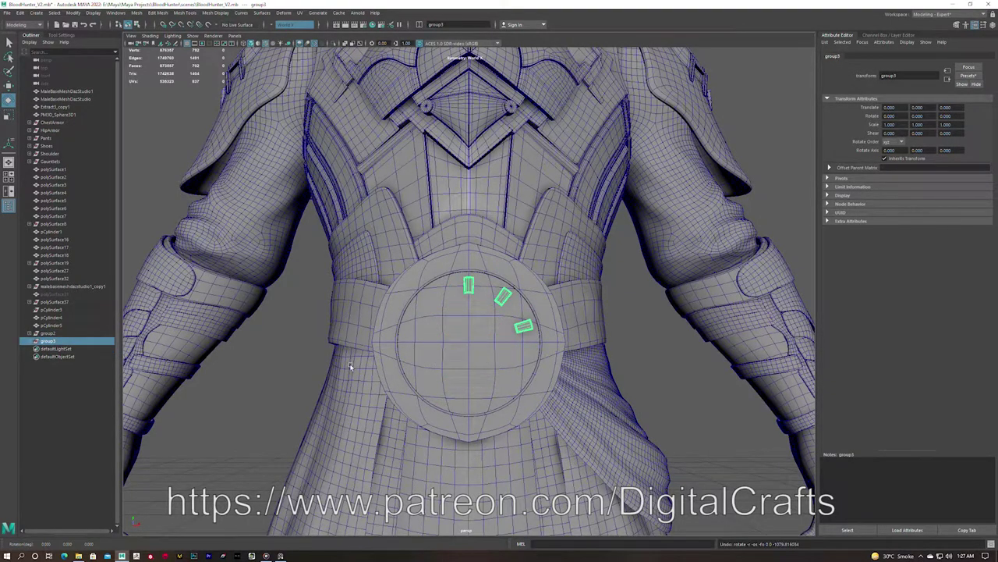
Duplicate the block set around the ring with Shift+D and group all ring blocks
scroll(439, 377, "up", 5)
key("shift+d")
scroll(441, 293, "down", 5)
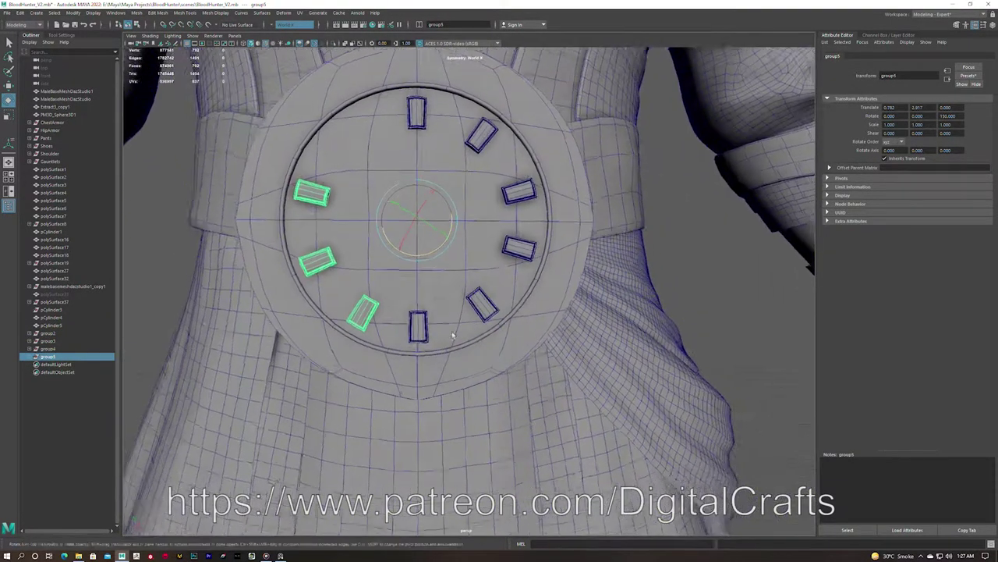
key("ctrl+z")
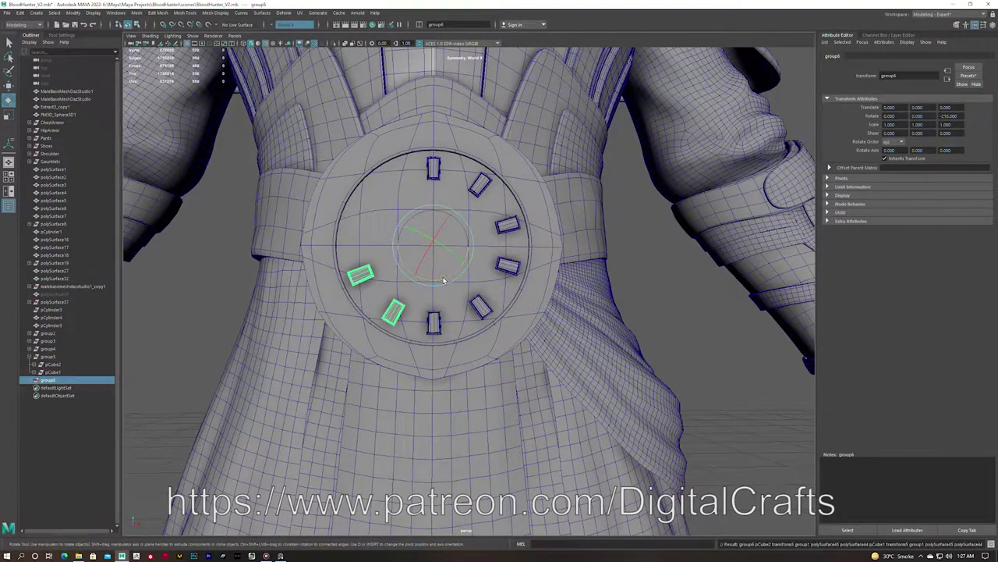
key("ctrl+z")
key("ctrl+z")
key("ctrl+z")
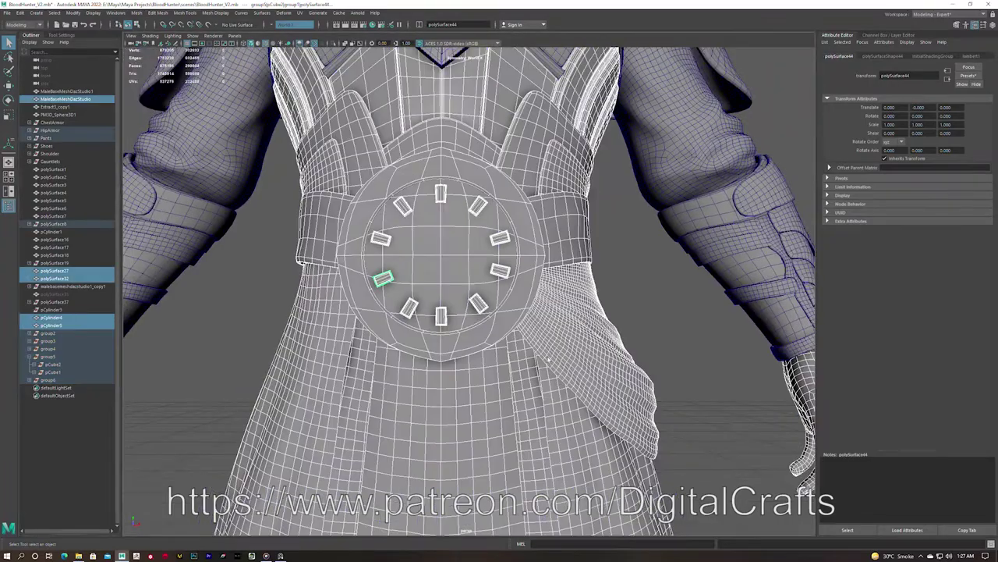
key("ctrl+z")
key("shift+d")
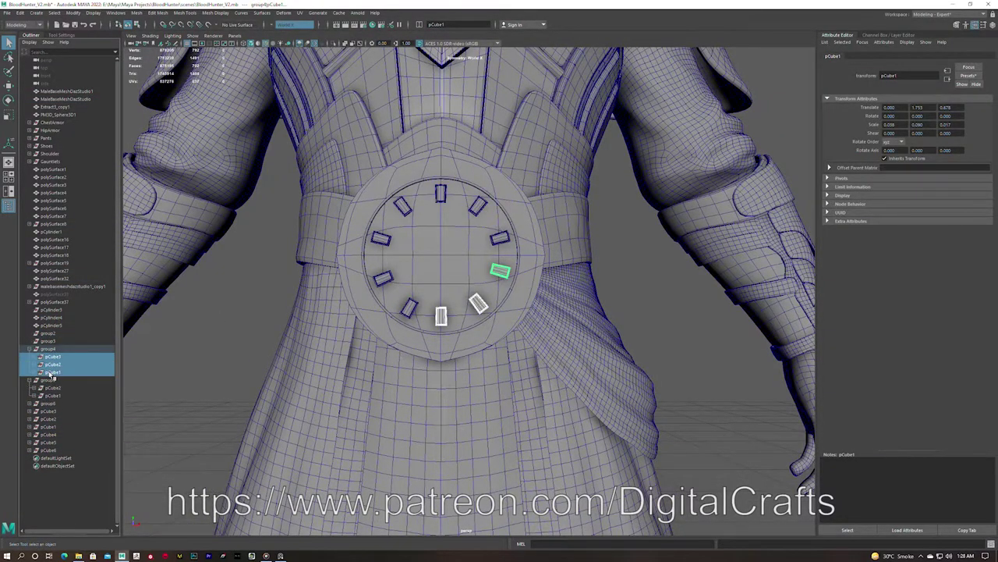
key("ctrl+g")
scroll(221, 345, "down", 5)
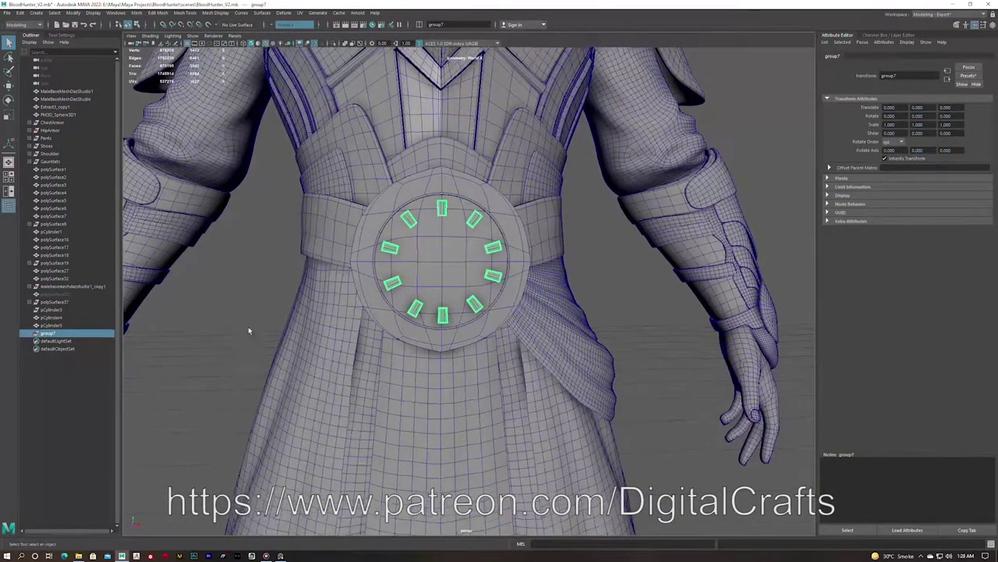
left_click_drag(221, 344, 280, 281, "alt")
left_click(290, 266)
key("ctrl+z")
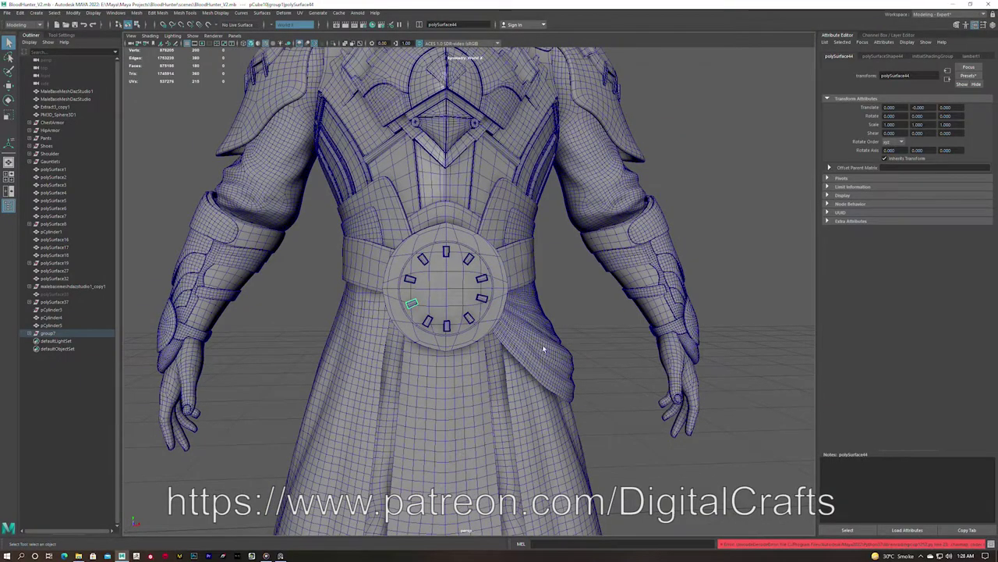
scroll(544, 349, "down", 5)
Add a new cylinder and scale it flat into a thin centre cap disc
key("e")
key("r")
mouse_move(460, 423)
left_mouse_down("alt")
mouse_move(421, 403)
mouse_move(452, 366)
left_mouse_up("alt")
Frame the block ring and move the cap disc to the buckle centre
scroll(446, 301, "up", 4)
mouse_move(446, 301)
left_mouse_down("alt")
mouse_move(411, 319)
mouse_move(438, 333)
mouse_move(460, 281)
mouse_move(439, 293)
mouse_move(460, 304)
left_mouse_up("alt")
scroll(446, 291, "up", 2)
left_click(460, 281)
key("f")
left_click(468, 312)
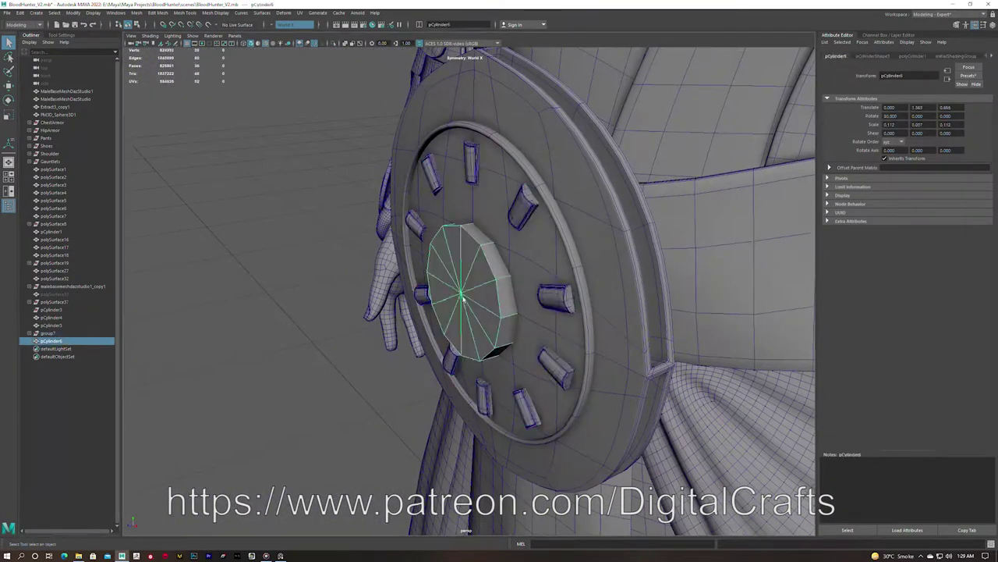
key("w")
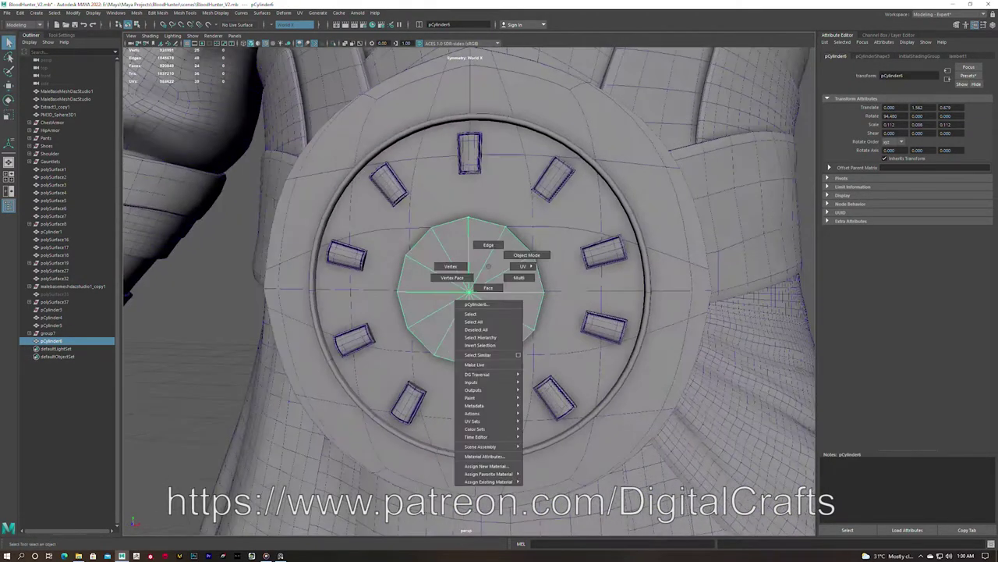
Inset the cap's front face with an extrude and bevel its edges
right_click_drag(465, 287, 601, 324, "shift")
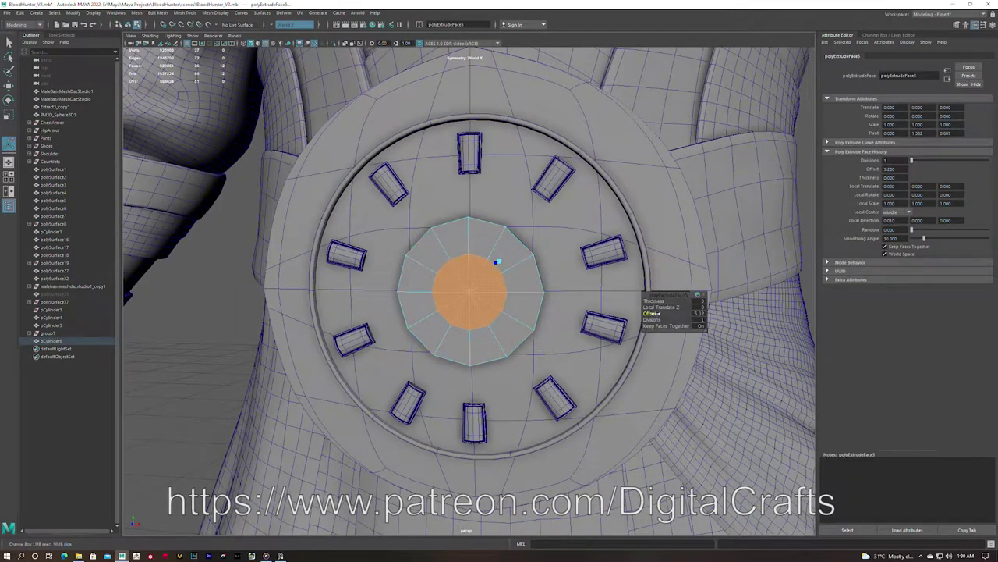
key("ctrl+shift+x")
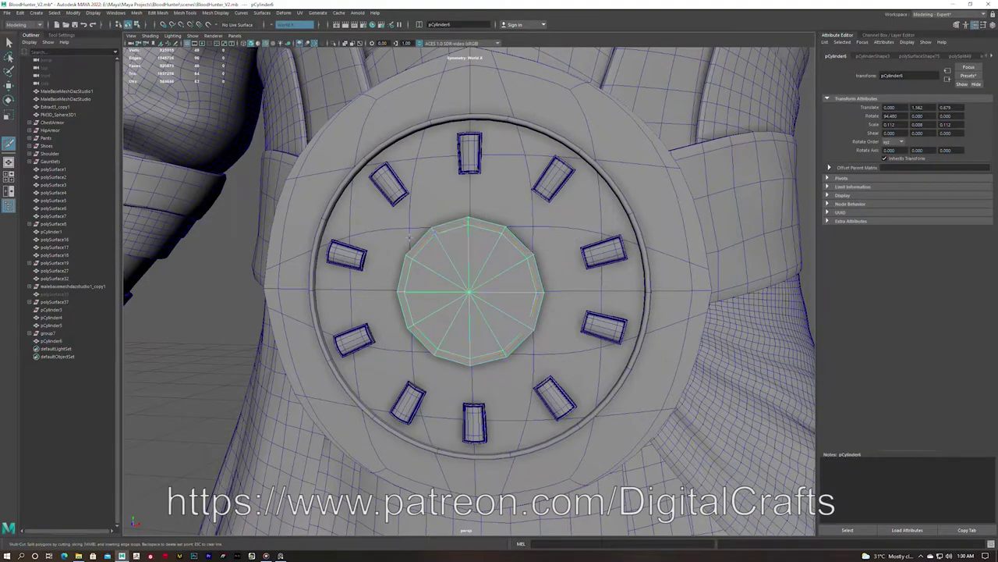
left_click_drag(502, 233, 468, 242, "alt")
right_click_drag(460, 234, 479, 250, "shift")
left_click_drag(479, 250, 468, 269, "alt")
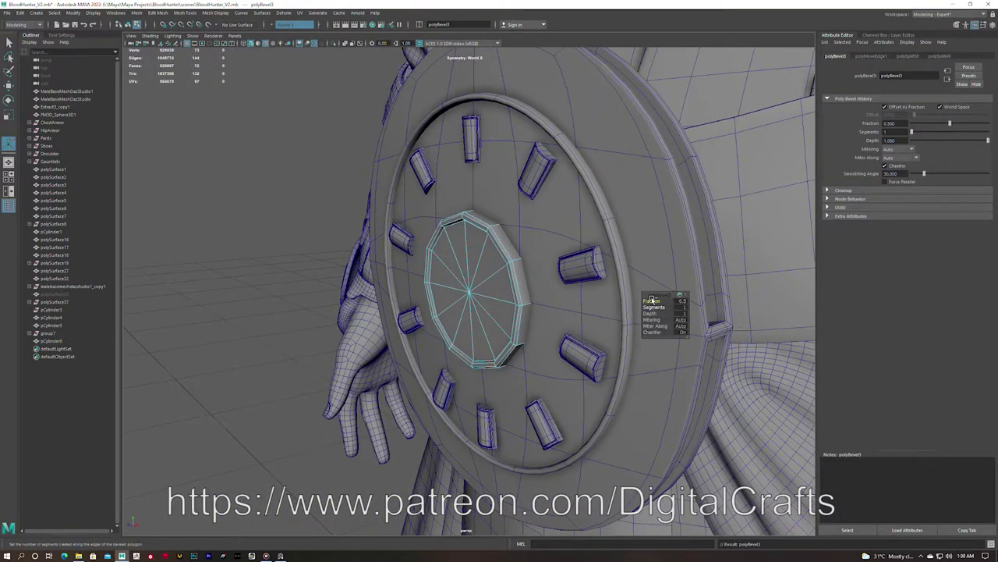
right_click_drag(458, 282, 499, 273)
scroll(631, 289, "up", 5)
mouse_move(631, 290)
left_mouse_down("alt")
mouse_move(509, 287)
mouse_move(479, 258)
left_mouse_up("alt")
right_click_drag(479, 258, 499, 265)
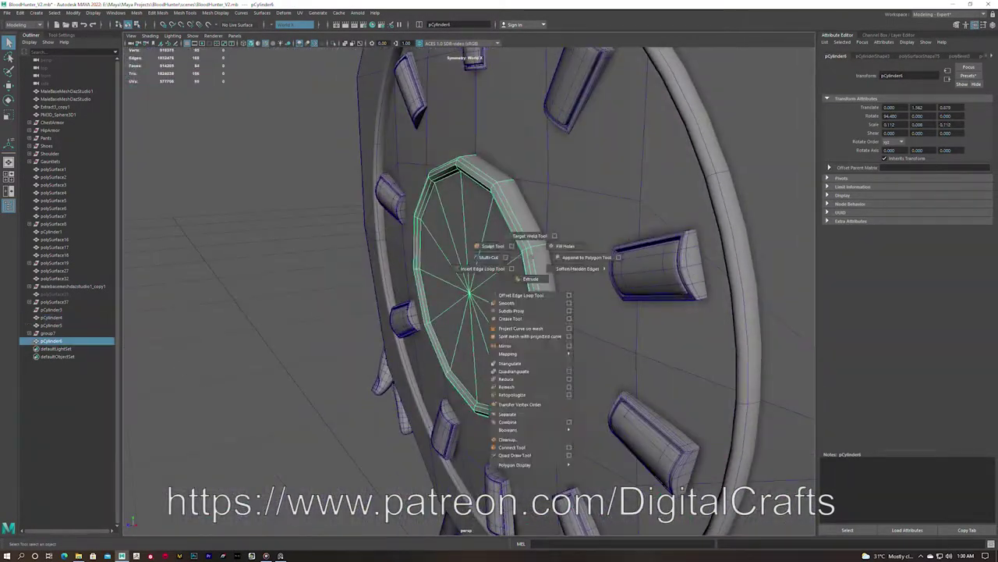
Clear the selection and view the finished buckle on the character's torso
left_click_drag(499, 266, 468, 289, "alt")
scroll(652, 324, "down", 5)
left_click(652, 324)
scroll(652, 324, "down", 3)
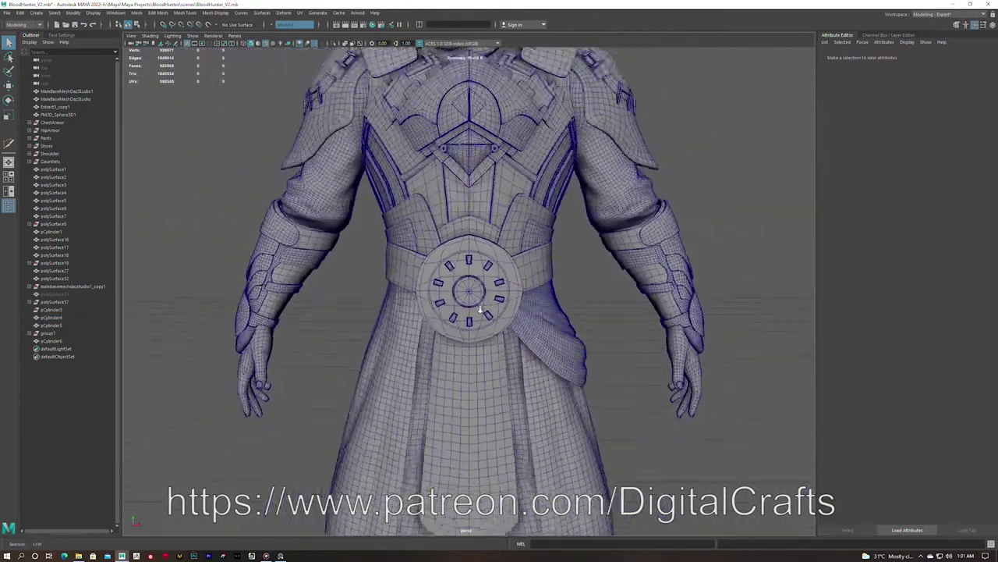
left_click_drag(401, 282, 374, 282, "alt")
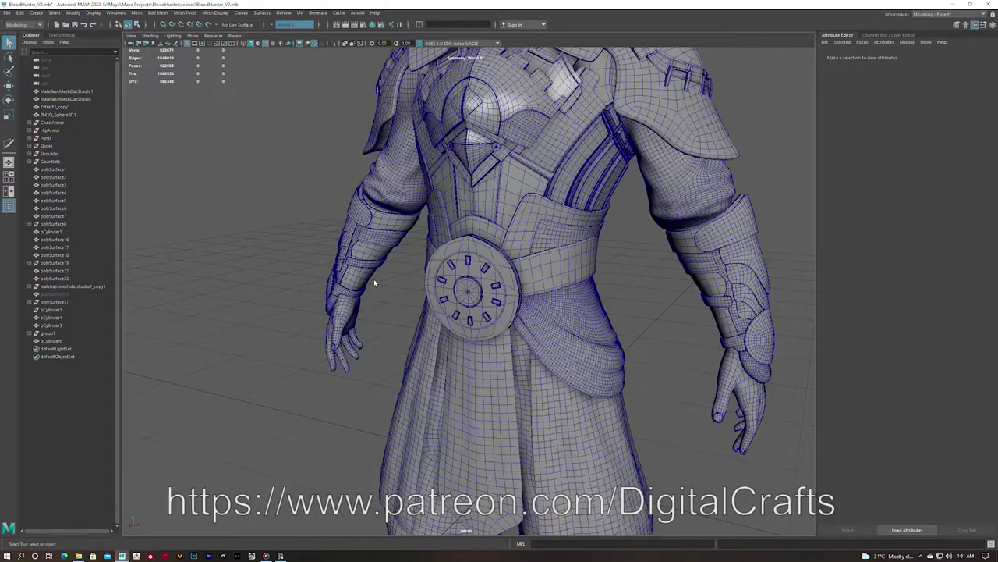
Create a polygon torus at the waist and shrink it to a small ring at the belt
left_click_drag(411, 403, 481, 368, "alt")
right_click_drag(629, 382, 650, 388, "shift")
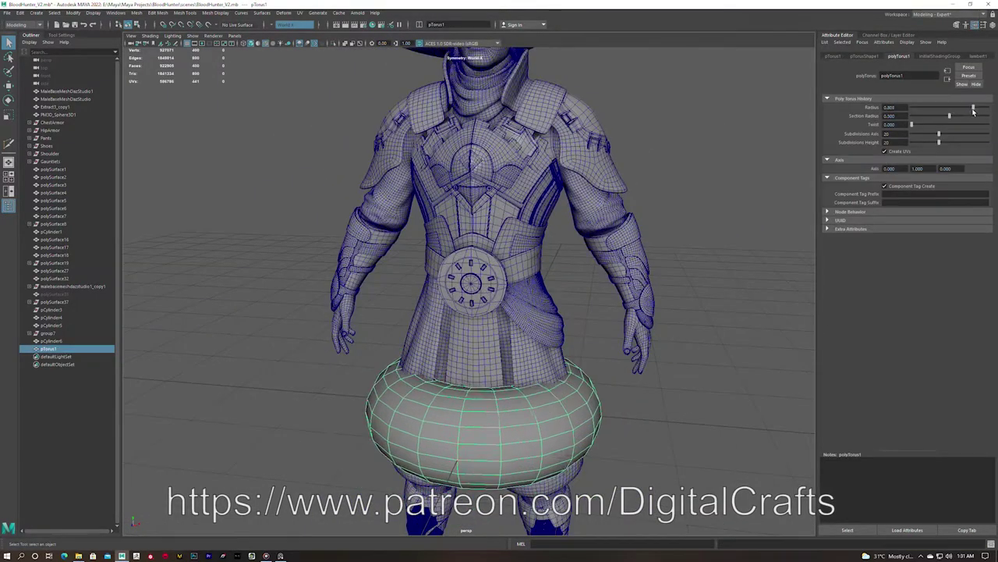
left_click_drag(650, 388, 481, 312)
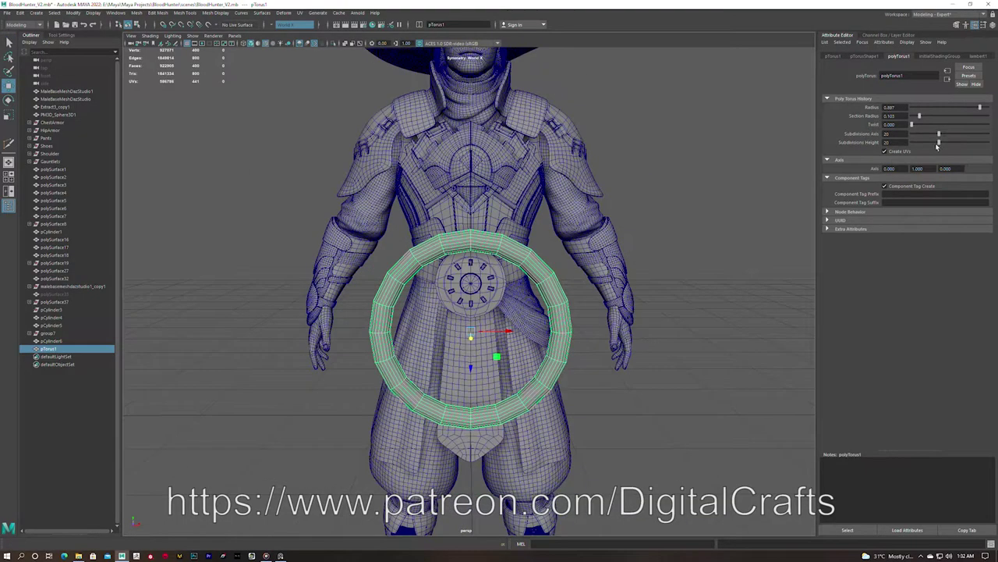
scroll(468, 312, "up", 3)
left_click_drag(500, 335, 493, 382)
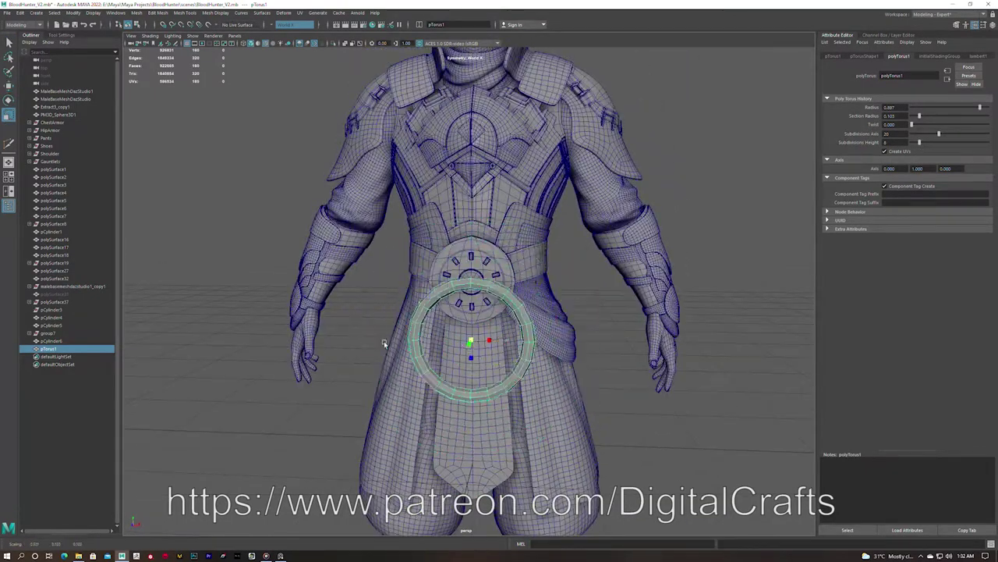
scroll(493, 382, "up", 2)
scroll(493, 382, "down", 1)
Duplicate the ring and mirror the upper ring into a matching pair
key("ctrl+d")
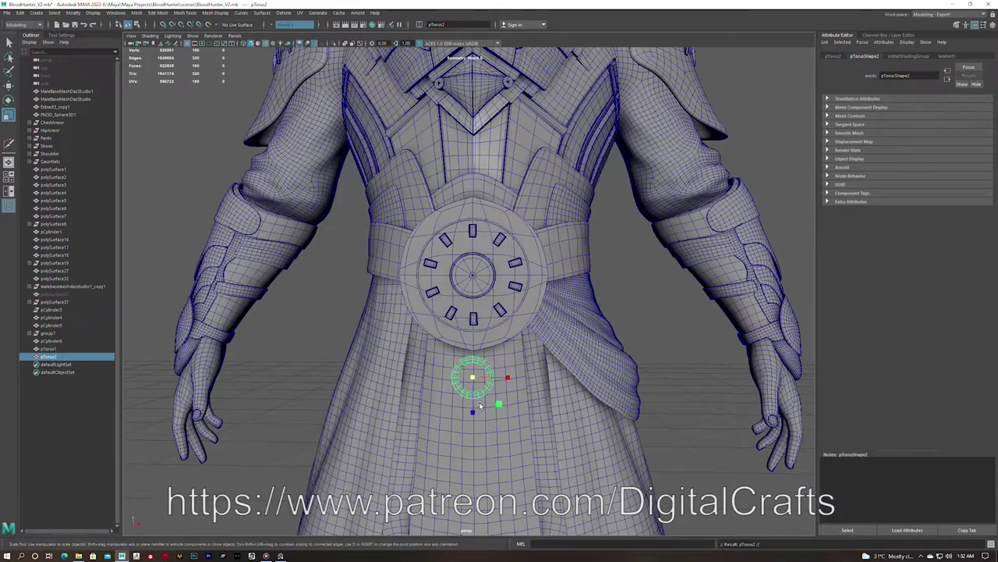
left_click(898, 57)
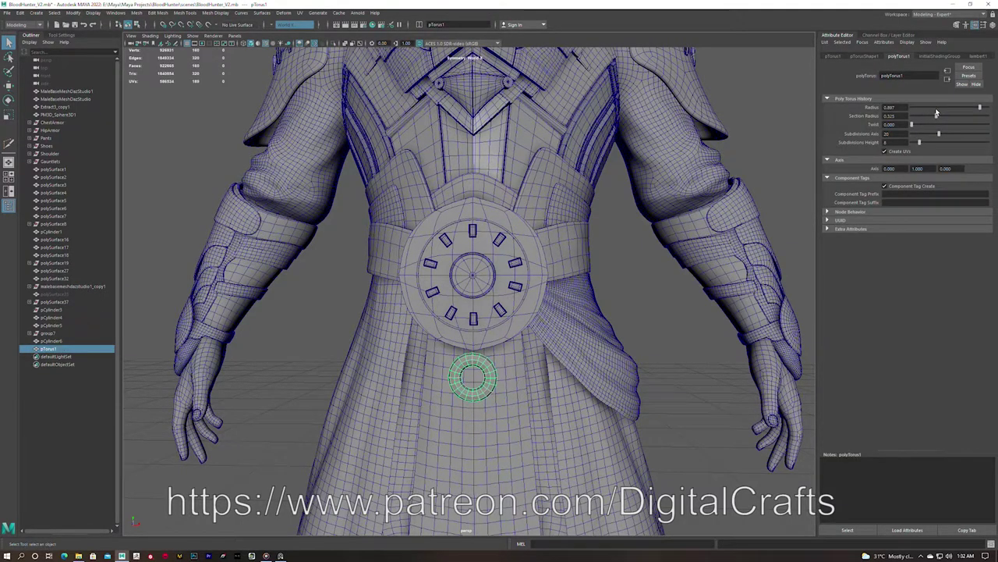
key("shift+d")
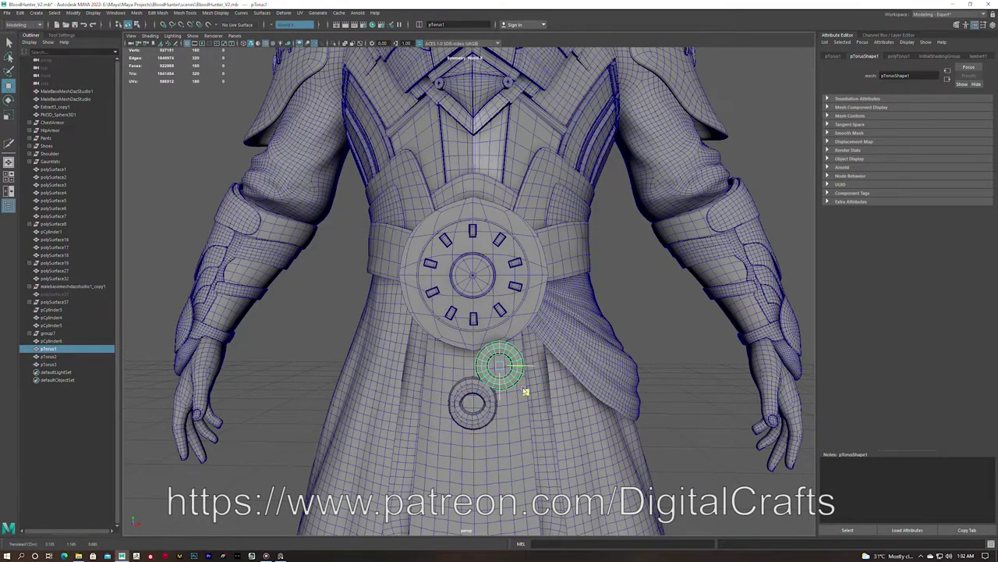
right_click_drag(501, 366, 489, 355, "shift")
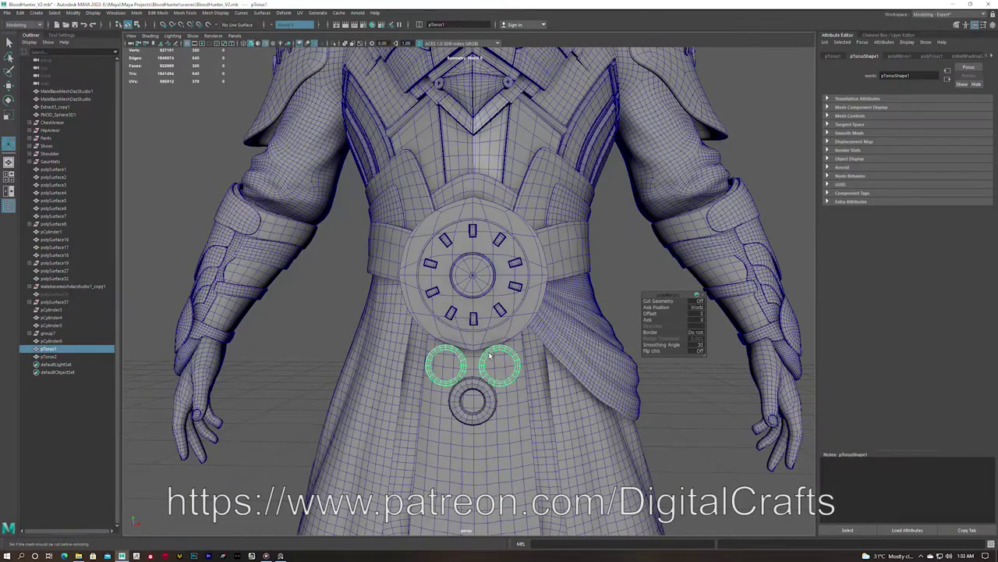
scroll(490, 355, "up", 3)
key("w")
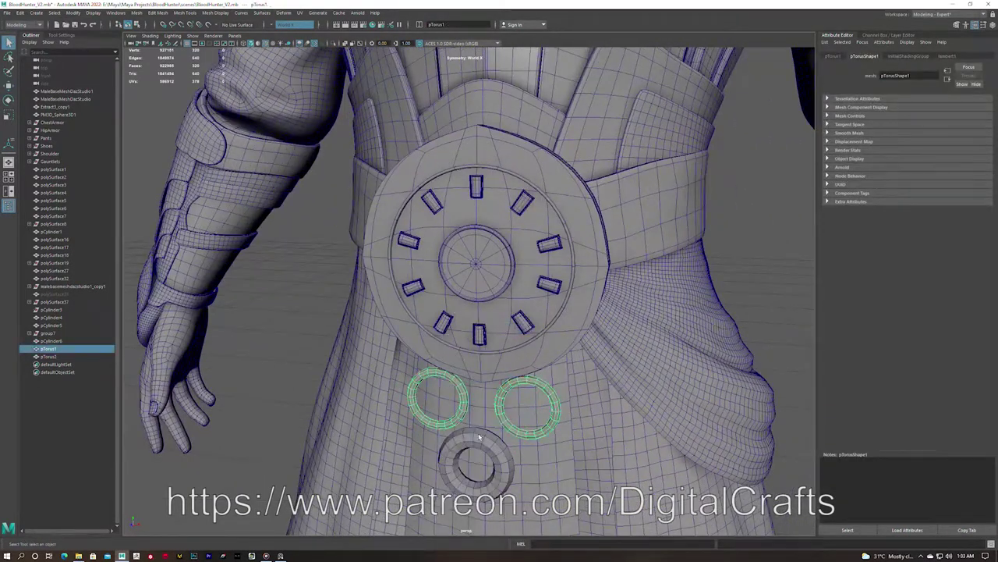
Select the lower ring and frame it, checking it from the side and front
left_click(479, 439)
left_click_drag(479, 439, 485, 429, "alt")
scroll(485, 429, "up", 2)
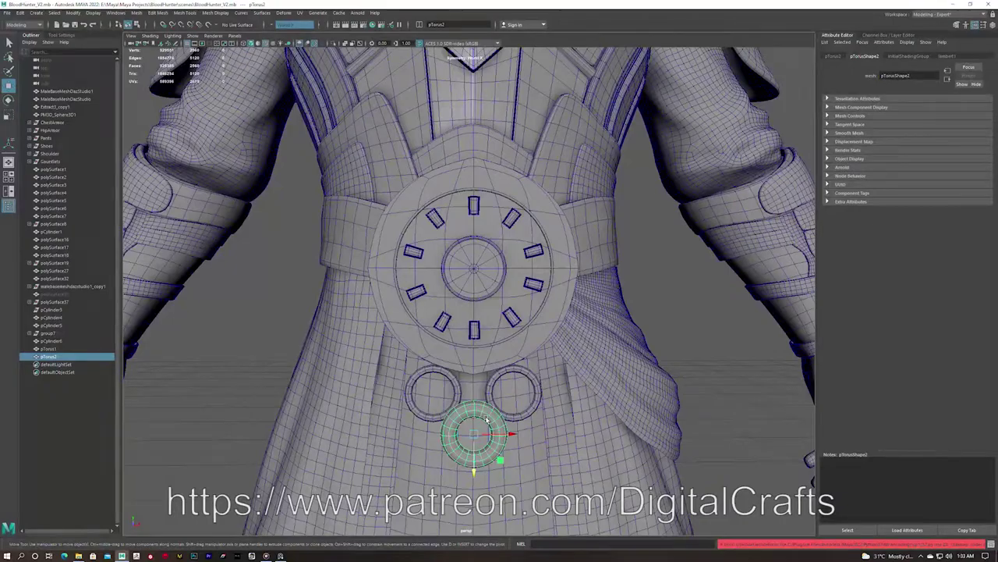
left_click_drag(419, 390, 467, 425, "alt")
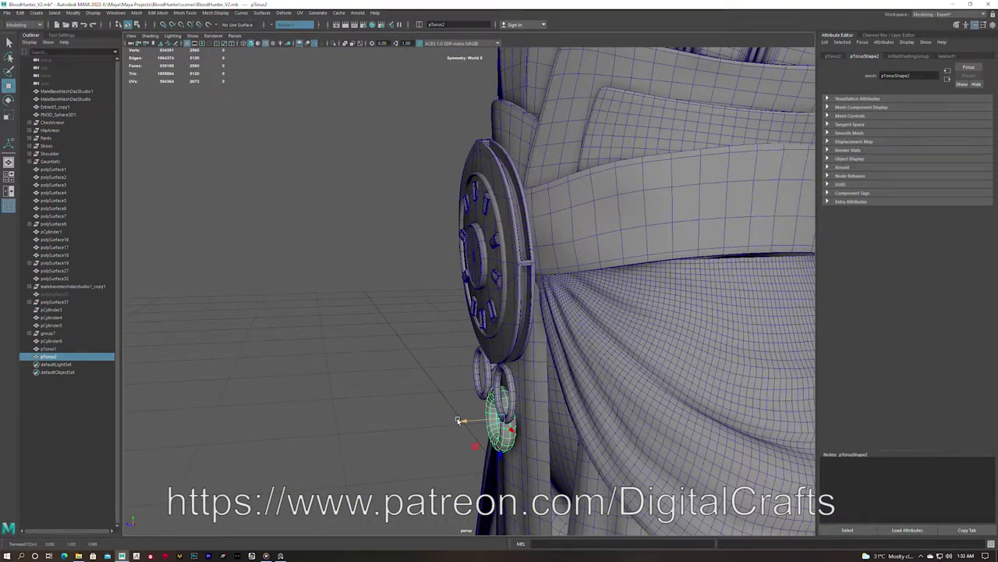
left_click_drag(458, 421, 468, 429, "alt")
scroll(473, 435, "up", 2)
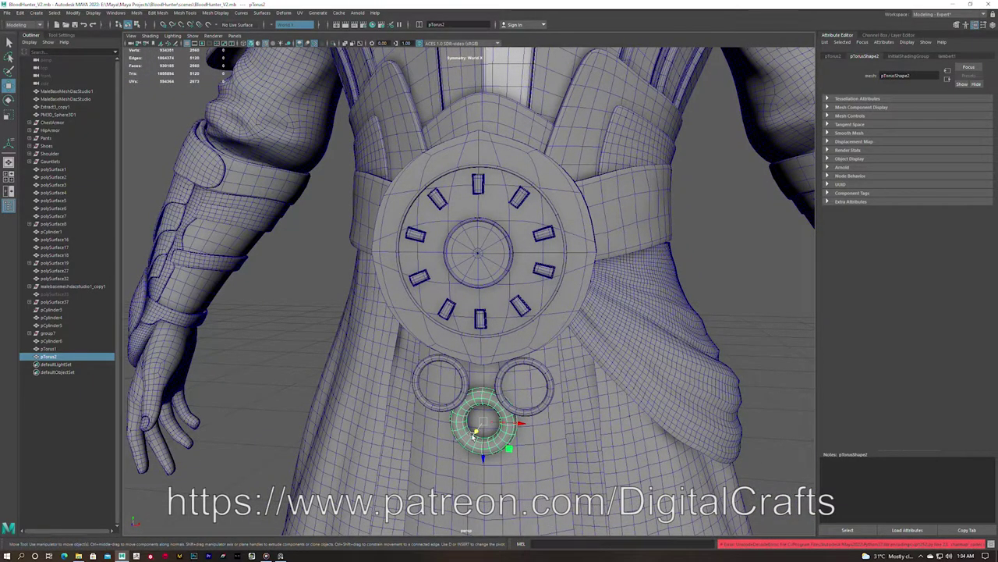
key("f")
Build small links from two top faces of the lower ring and inspect them in isolation
right_click_drag(535, 273, 513, 270)
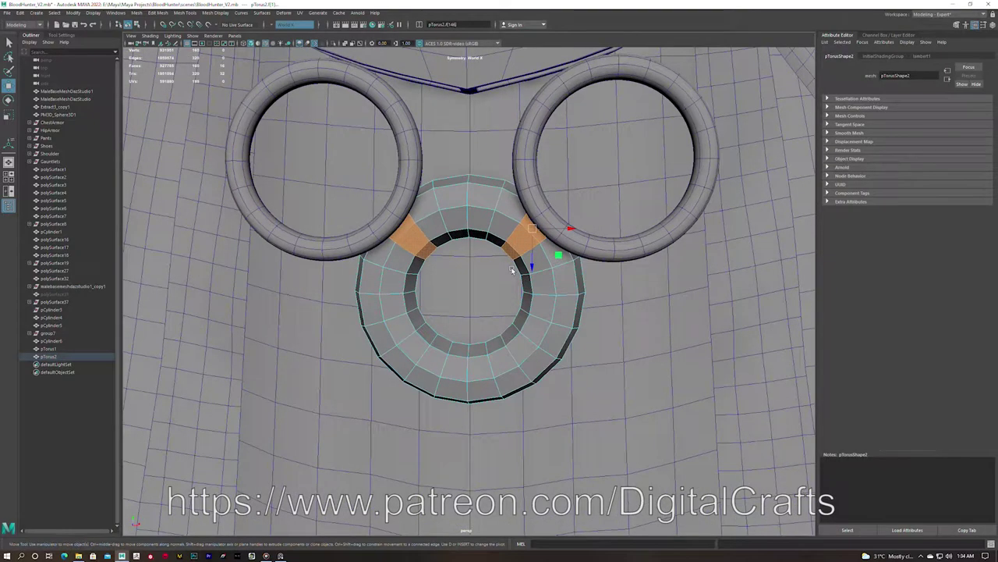
right_click_drag(499, 353, 495, 361, "shift")
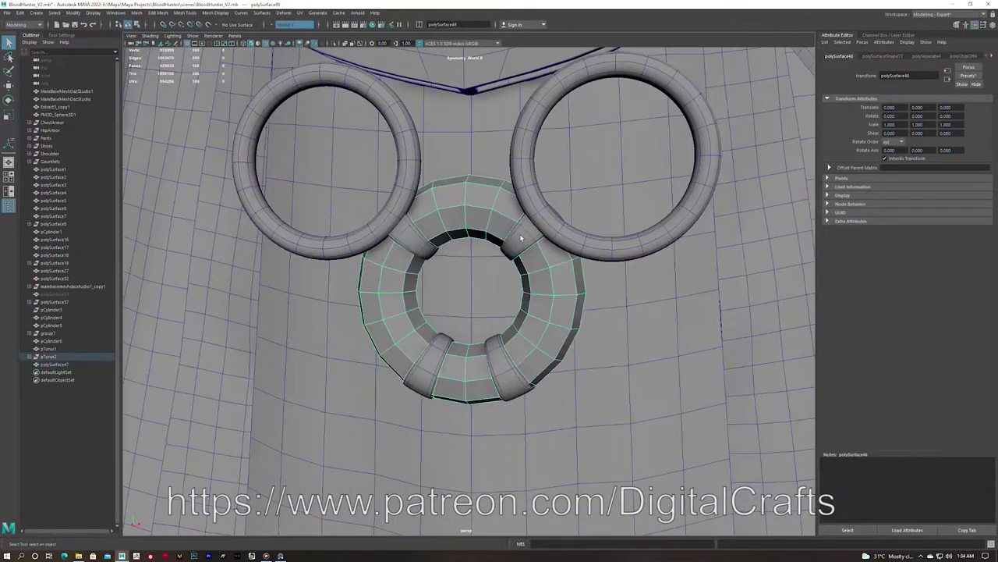
key("ctrl+1")
left_click_drag(495, 361, 523, 281, "alt")
right_click_drag(499, 343, 480, 323)
key("ctrl+1")
key("f")
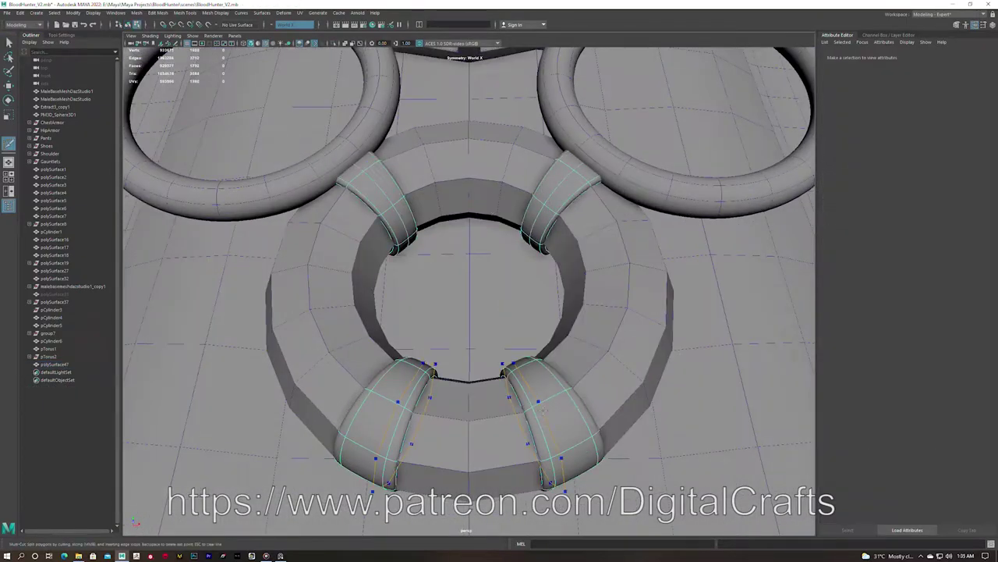
scroll(666, 368, "down", 5)
Select the two upper rings and the lower ring, then undo the recent changes
left_click(546, 257)
left_click_drag(546, 257, 391, 276, "alt")
key("ctrl+z")
key("w")
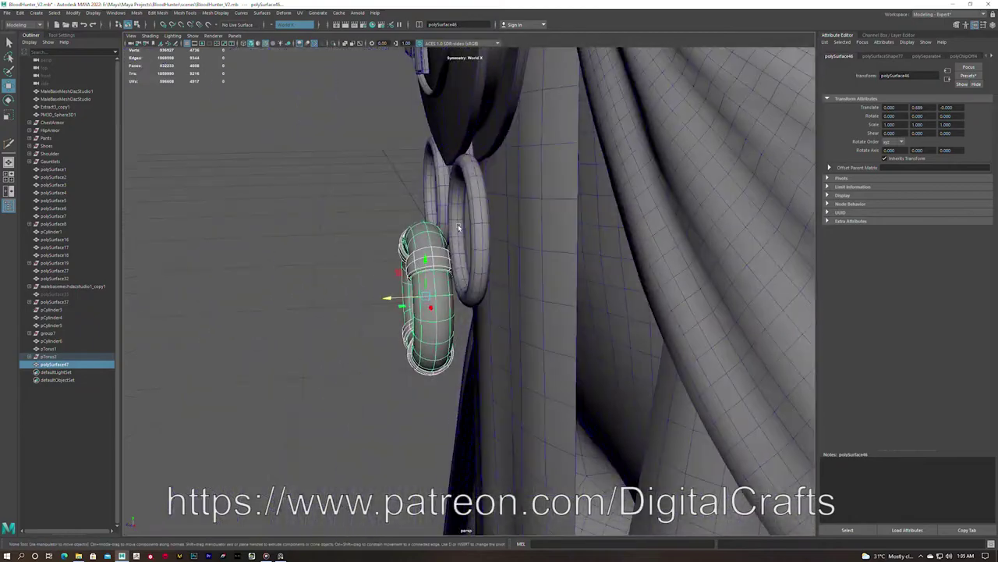
left_click(559, 215, "shift")
key("ctrl+z")
key("ctrl+z")
key("ctrl+z")
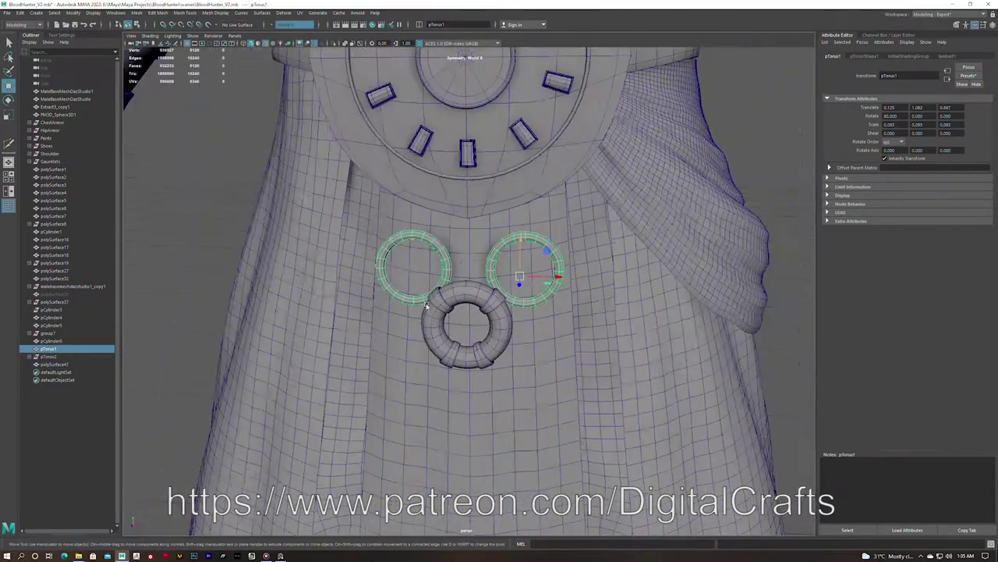
key("ctrl+z")
Isolate the front tabard strip (Extract6) to view it alone
left_click_drag(639, 389, 561, 329, "alt")
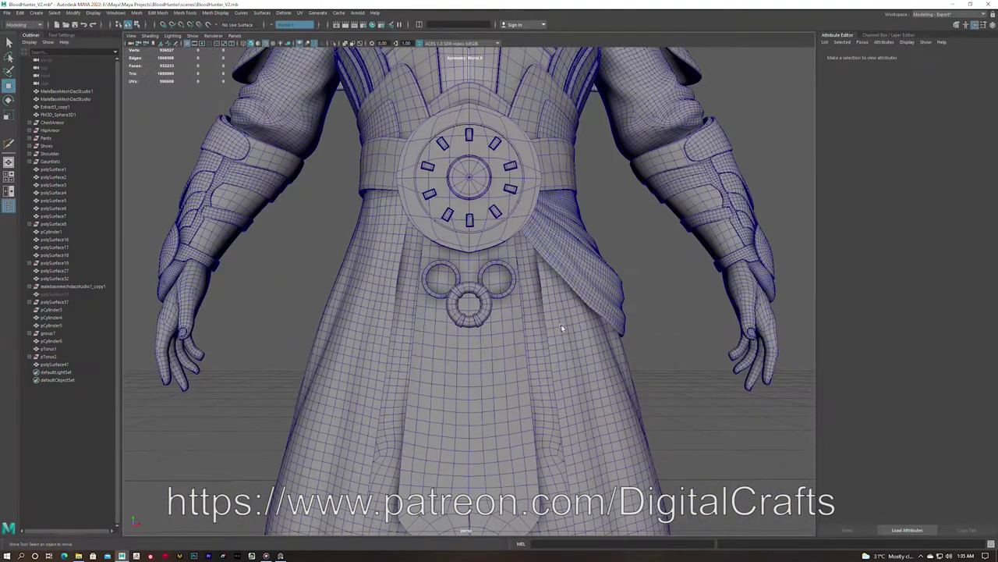
key("ctrl+z")
key("ctrl+z")
key("ctrl+z")
key("ctrl+z")
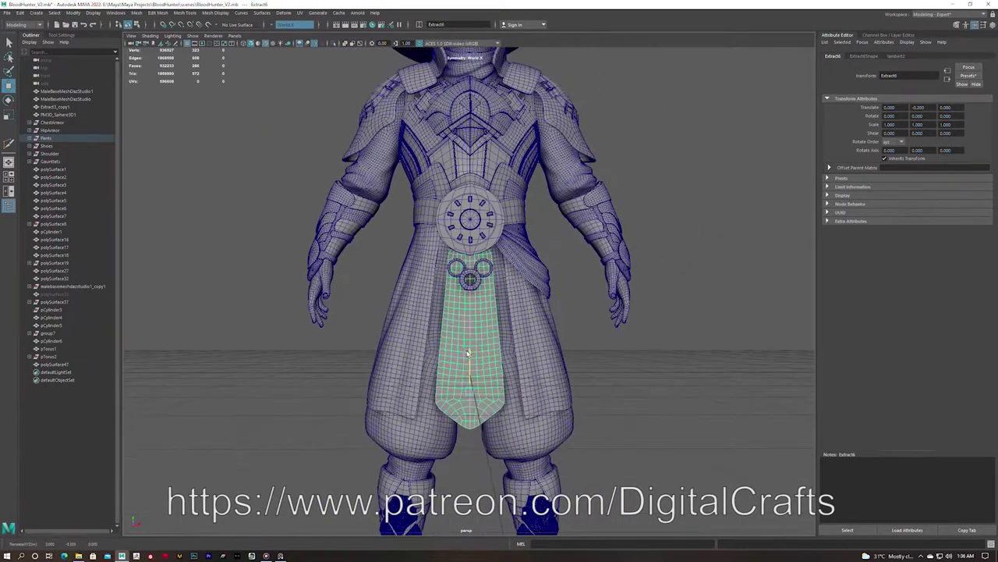
key("ctrl+z")
key("ctrl+1")
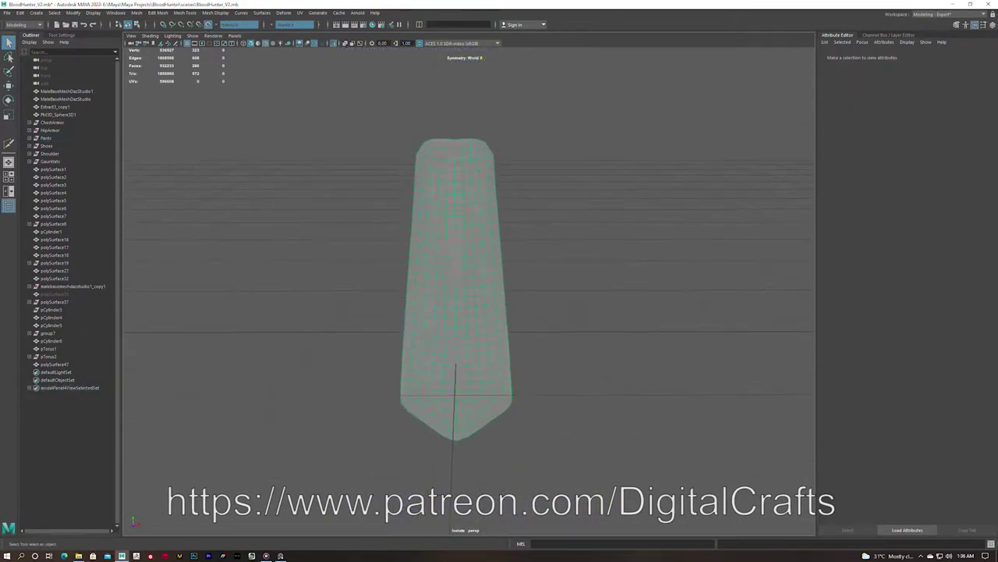
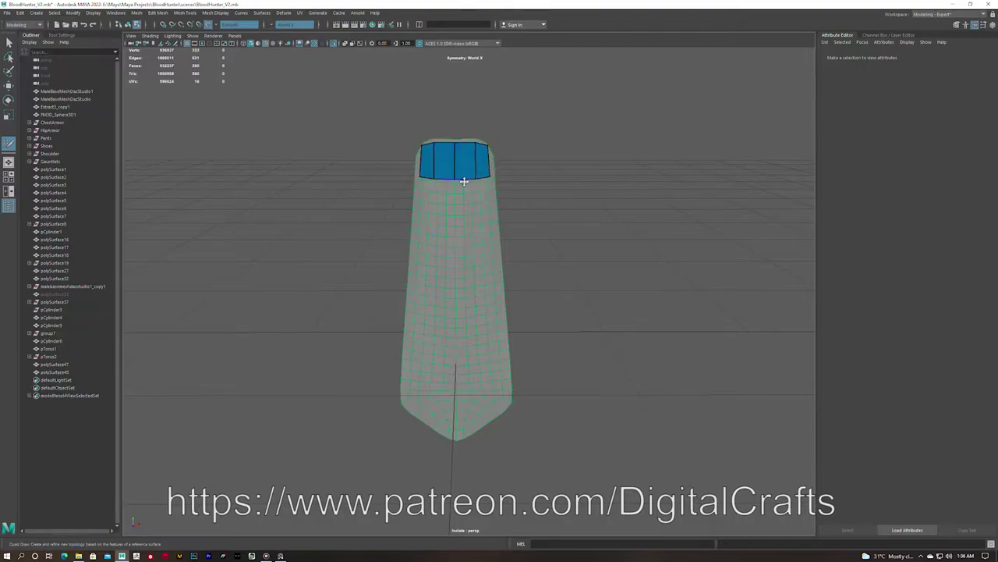
Use Quad Draw to draw a quad strip down the pointed panel, widen it, and add a horizontal edge loop
left_click_drag(454, 234, 462, 421)
left_click_drag(484, 179, 510, 399)
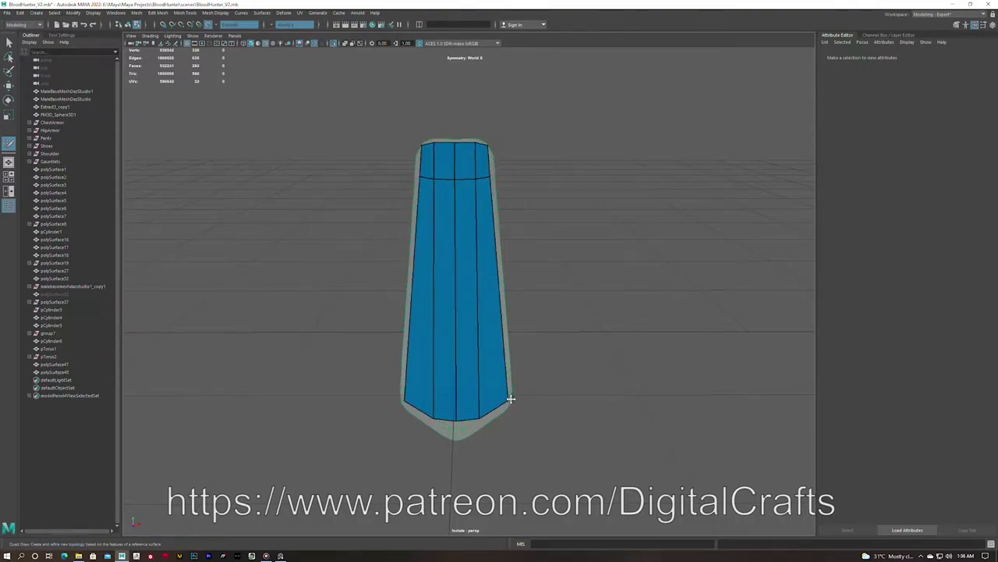
left_click(476, 326, "ctrl")
scroll(486, 214, "up", 3)
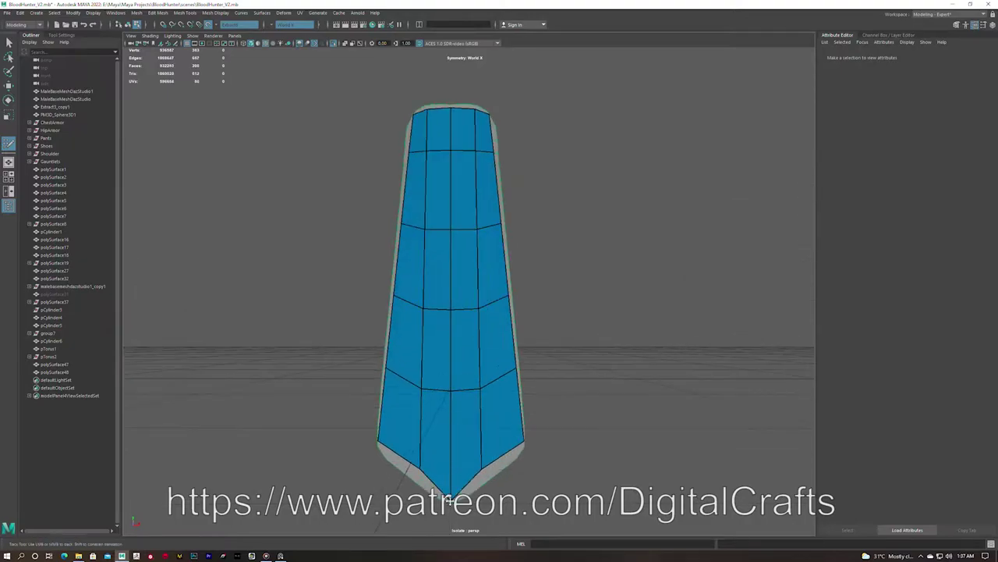
mouse_move(516, 446)
left_mouse_down("alt")
mouse_move(437, 345)
mouse_move(478, 409)
left_mouse_up("alt")
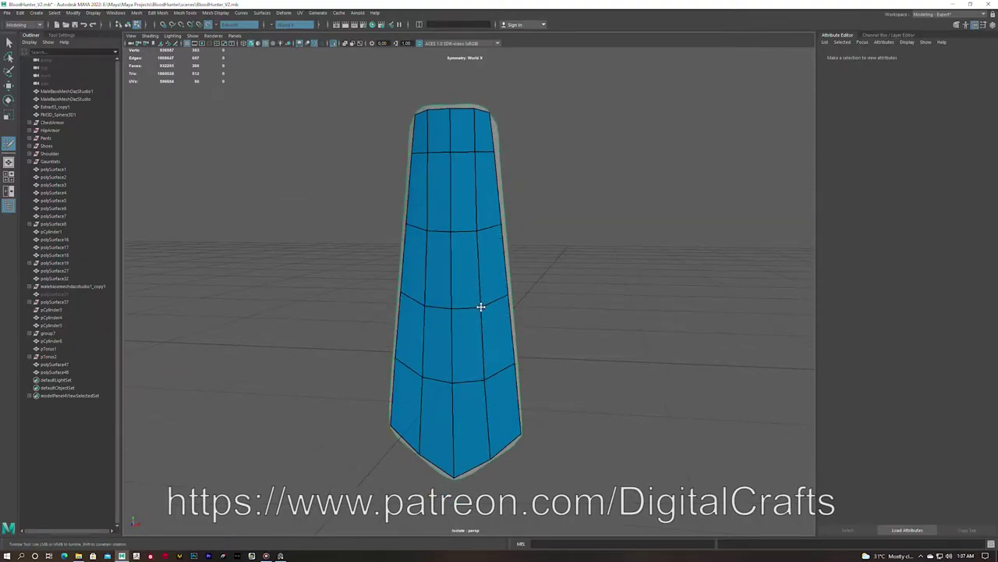
left_click_drag(481, 307, 462, 309, "alt")
left_click(493, 383, "ctrl")
Apply Edit Edge Flow to the strip's loops and scale its top edge loop
key("q")
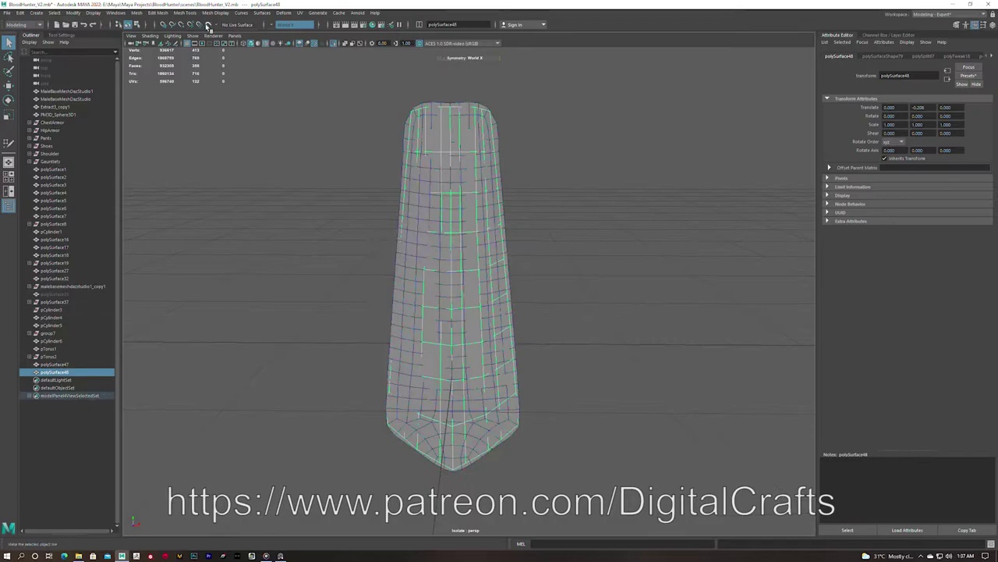
right_click(470, 184, "shift")
left_click(460, 261)
double_click(452, 110)
key("r")
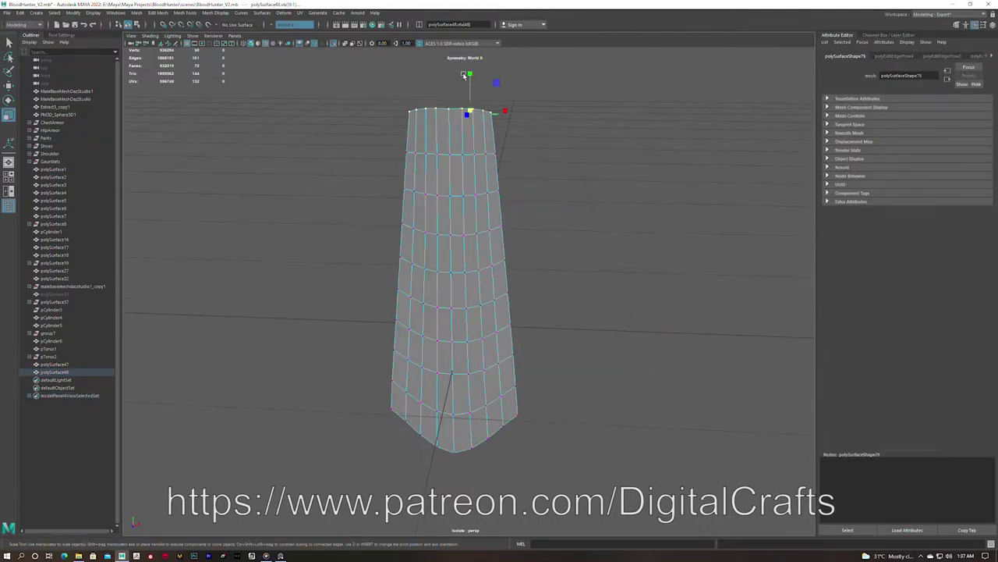
key("F8")
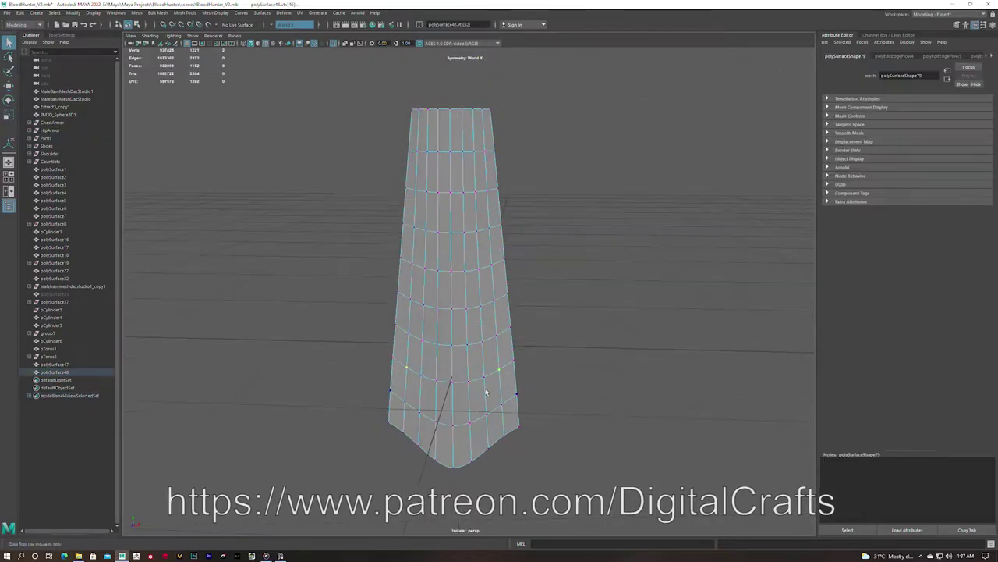
key("ctrl+1")
mouse_move(457, 390)
left_mouse_down("alt")
mouse_move(526, 366)
mouse_move(486, 298)
left_mouse_up("alt")
scroll(457, 390, "down", 2)
Select pCylinder7 and frame it at the right belt ring
left_click(749, 270)
left_click(461, 357)
scroll(461, 357, "down", 3)
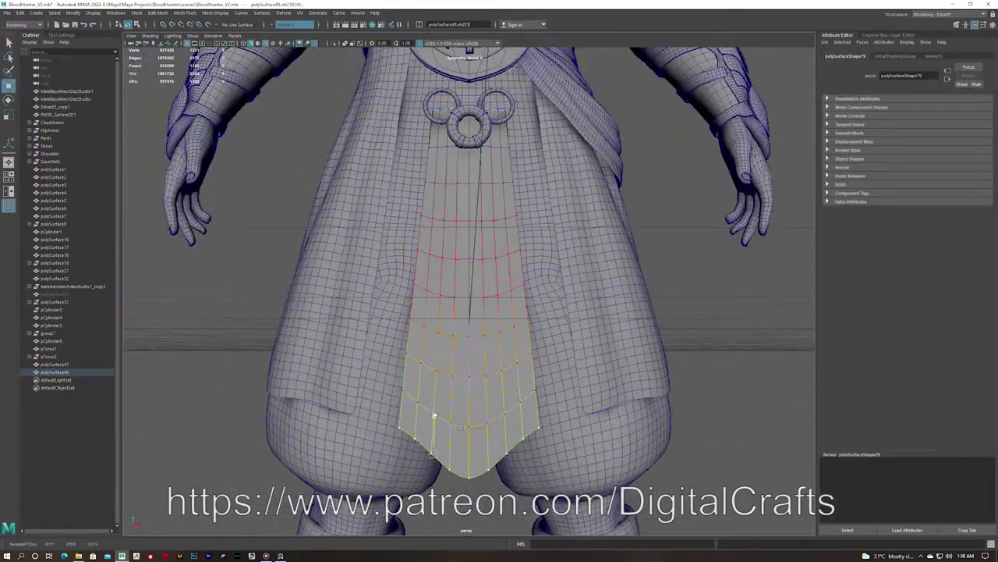
scroll(435, 415, "down", 3)
key("F8")
scroll(468, 125, "up", 3)
left_click(482, 132)
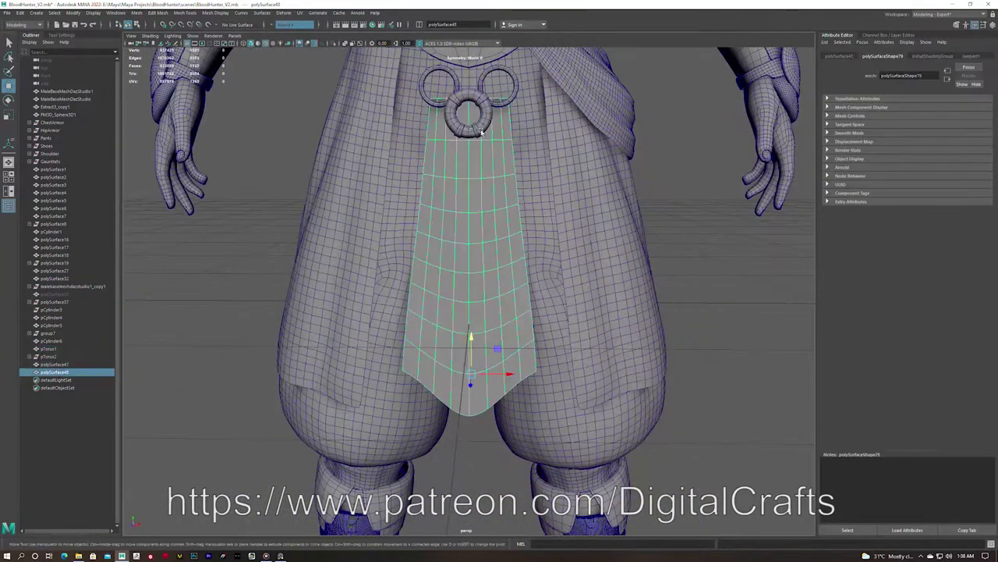
left_click(482, 133)
key("f")
scroll(468, 234, "down", 3)
left_click_drag(807, 307, 603, 226, "alt")
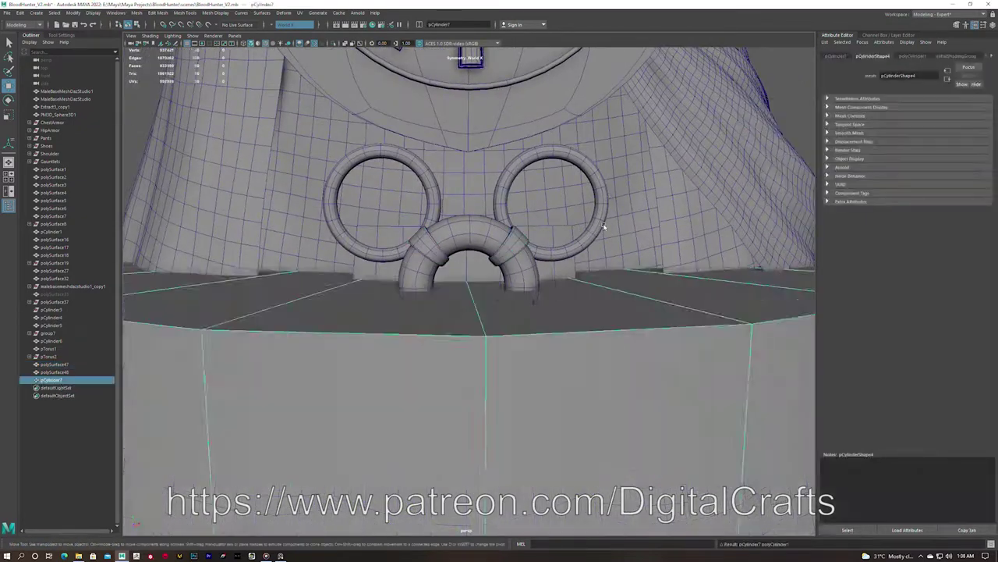
Reset pCylinder7 to 12 subdivisions, then rotate and move it diagonally into the right ring
key("ctrl+z")
key("ctrl+z")
key("ctrl+z")
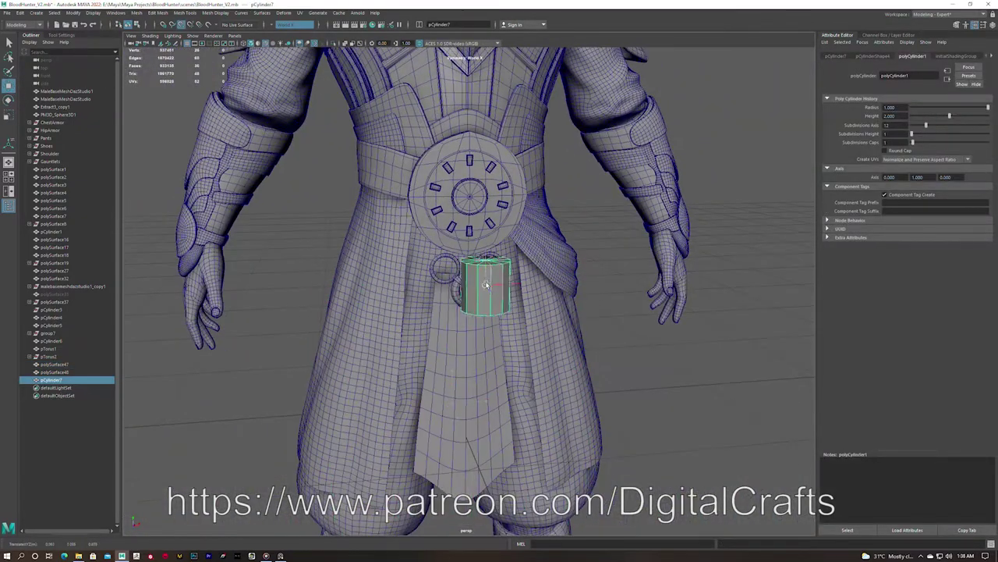
scroll(485, 285, "up", 5)
key("e")
left_click_drag(491, 258, 468, 293)
key("w")
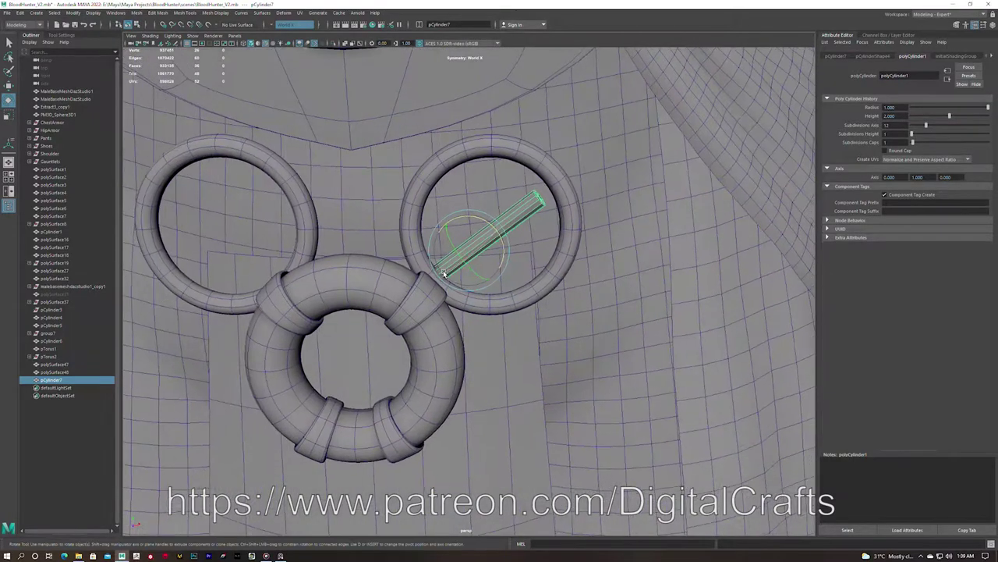
left_click_drag(511, 236, 494, 240, "alt")
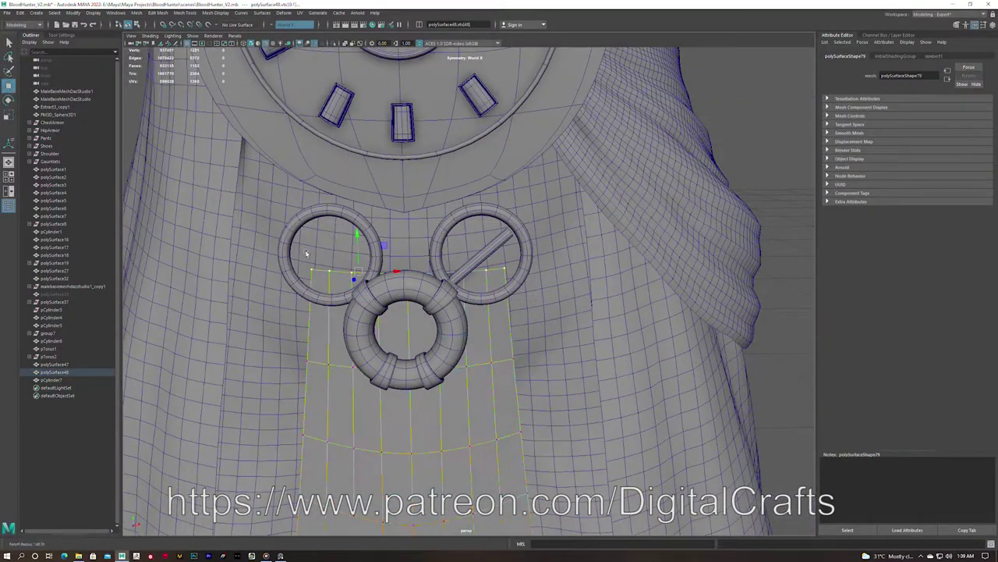
right_click_drag(471, 256, 472, 234)
key("ctrl+1")
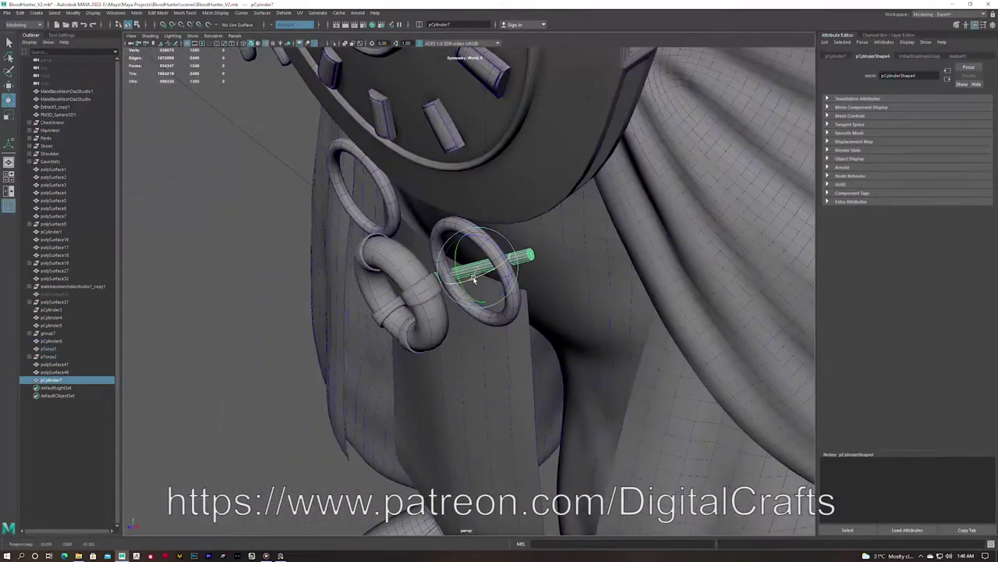
scroll(450, 325, "up", 5)
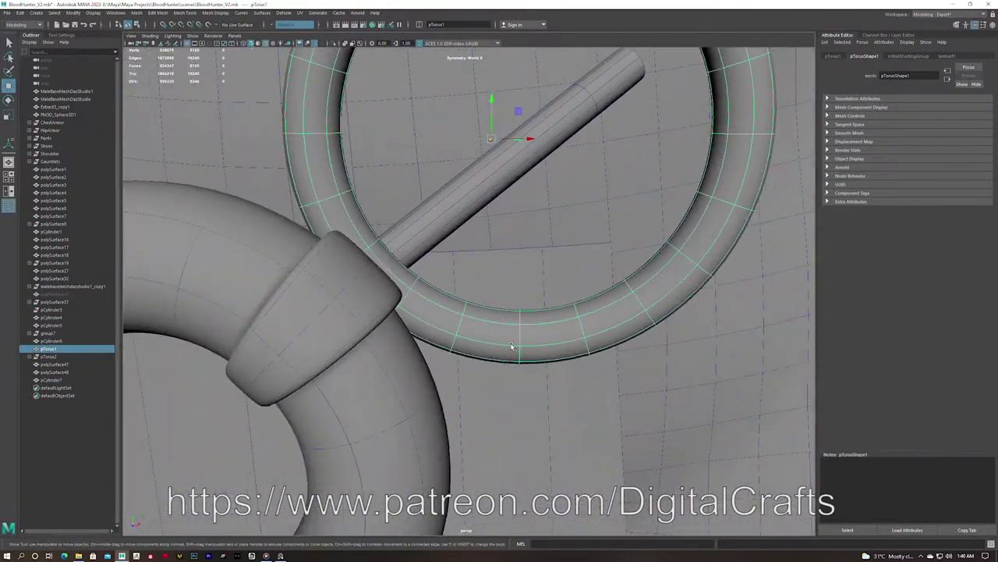
left_click_drag(481, 337, 466, 320, "alt")
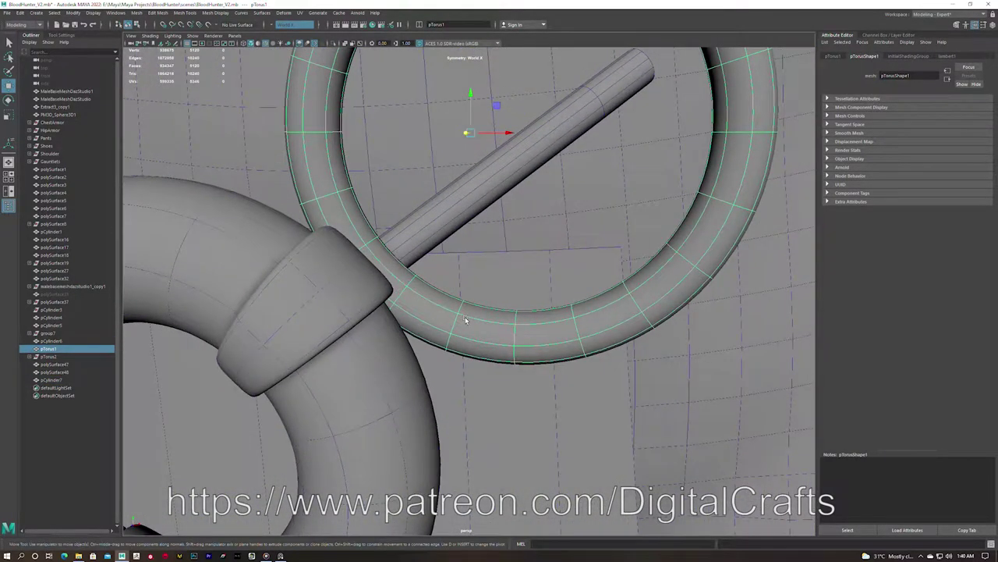
scroll(525, 332, "down", 5)
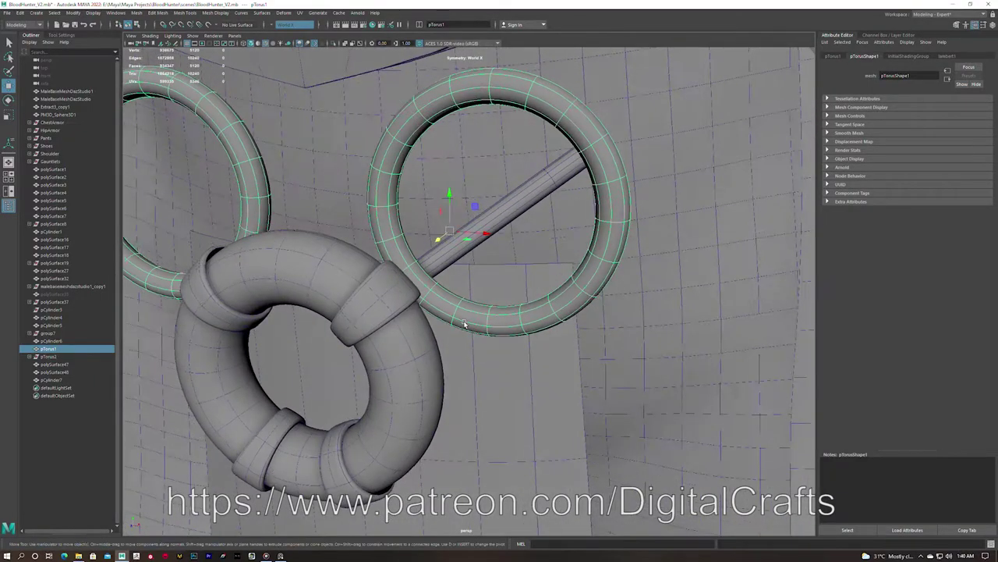
key("q")
left_click(502, 217)
Duplicate the rod bar's faces and extrude the duplicated faces
left_click_drag(500, 226, 543, 256, "alt")
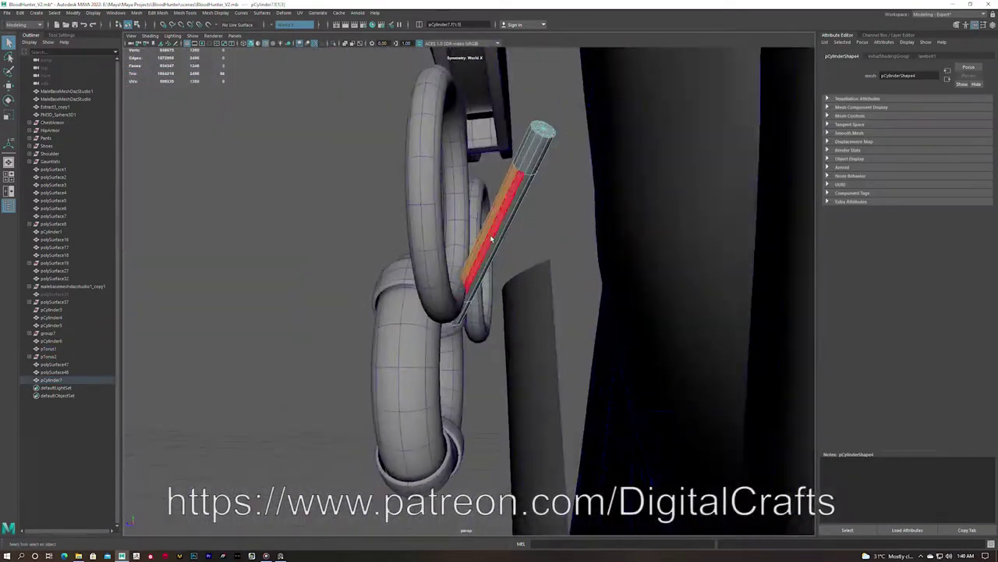
right_click_drag(497, 366, 497, 366, "shift")
left_click_drag(499, 234, 538, 250, "alt")
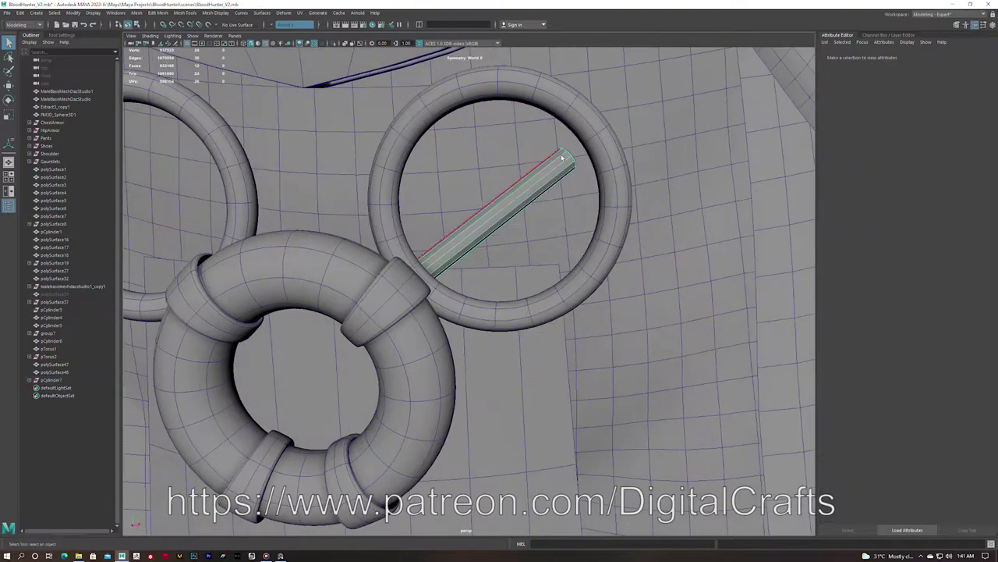
left_click_drag(468, 258, 422, 270, "alt")
left_click(394, 291)
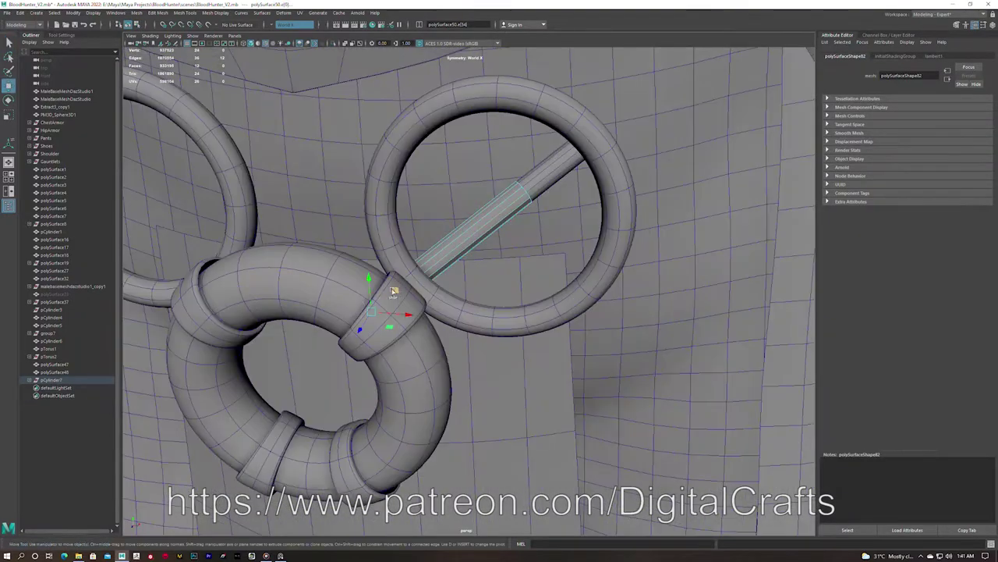
right_click_drag(500, 217, 535, 289, "alt")
left_click_drag(535, 289, 499, 234, "alt")
right_click_drag(499, 234, 546, 195, "alt")
mouse_move(546, 195)
left_mouse_down("alt")
mouse_move(595, 112)
mouse_move(539, 163)
left_mouse_up("alt")
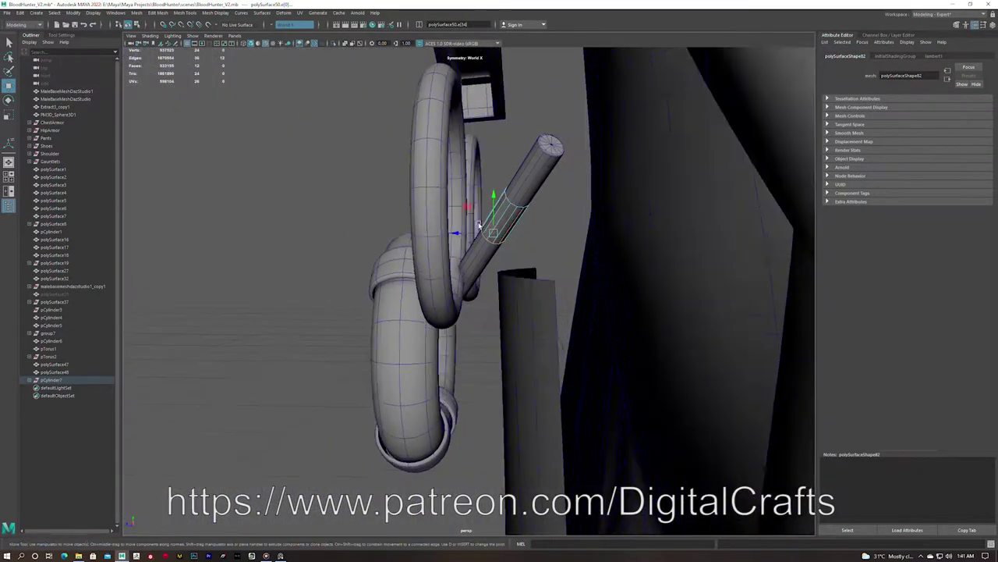
key("f")
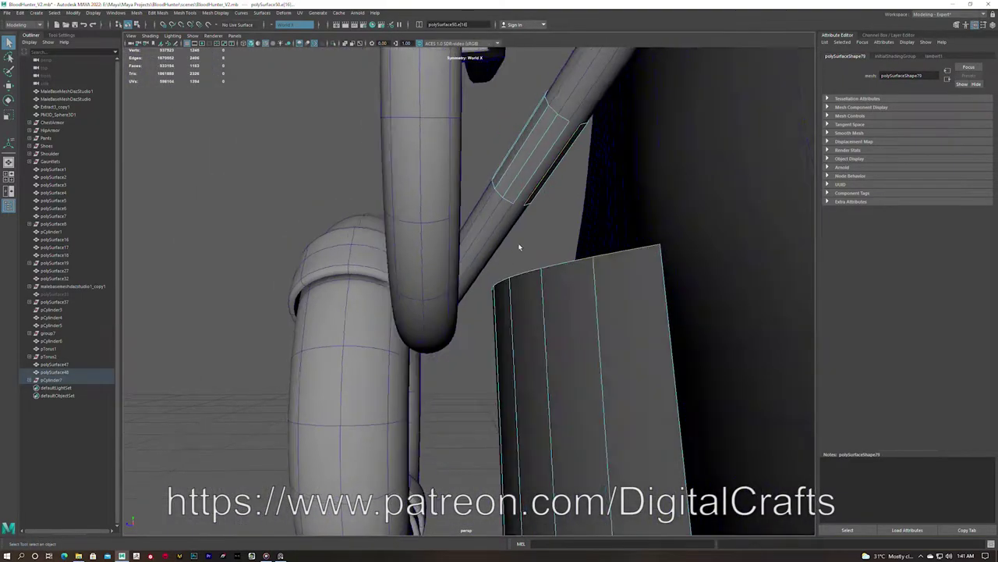
right_click_drag(479, 248, 471, 255, "shift")
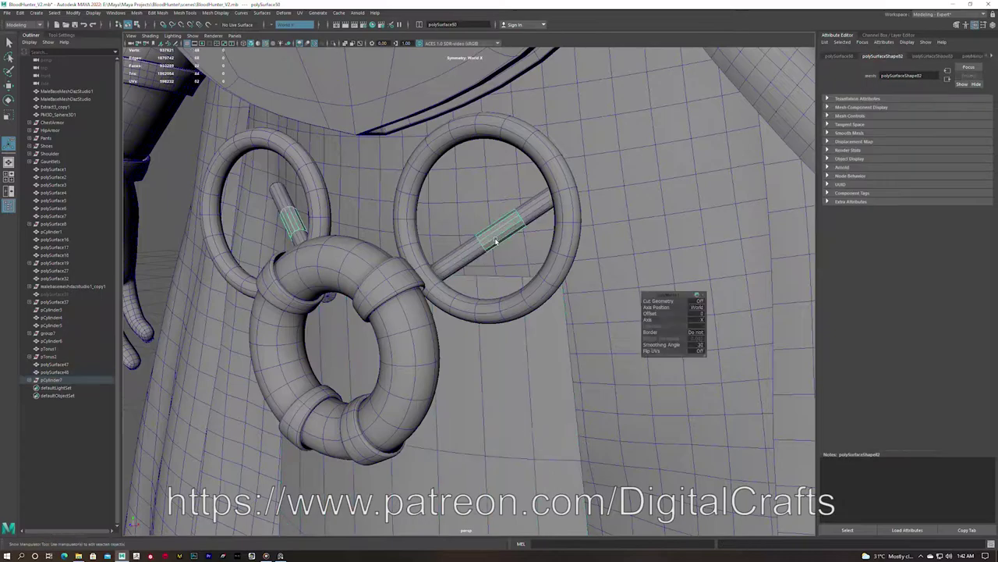
Extrude the strip's top edges and bridge them to both ring rods
left_click_drag(495, 242, 521, 205, "alt")
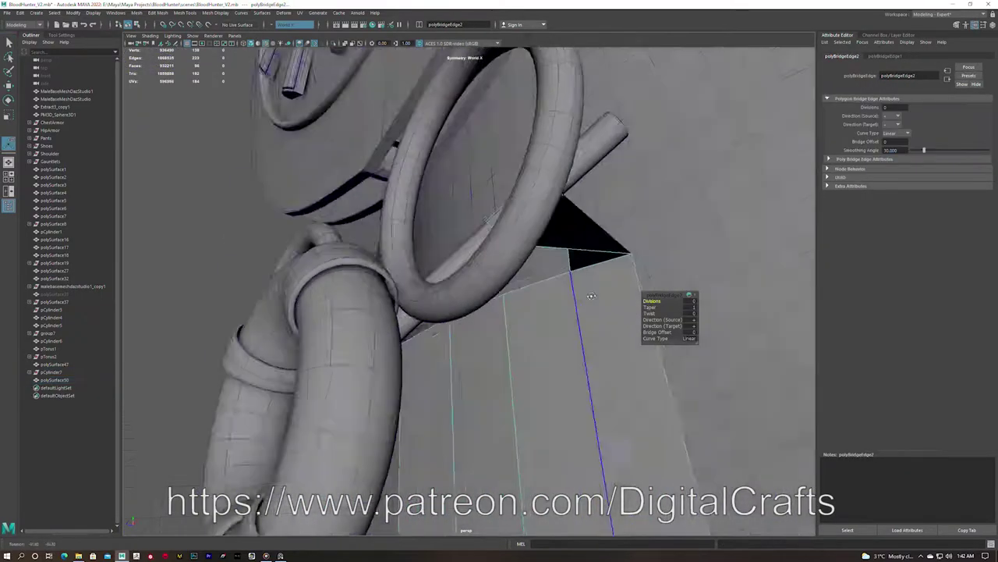
mouse_move(591, 285)
left_mouse_down("alt")
mouse_move(541, 218)
mouse_move(671, 308)
left_mouse_up("alt")
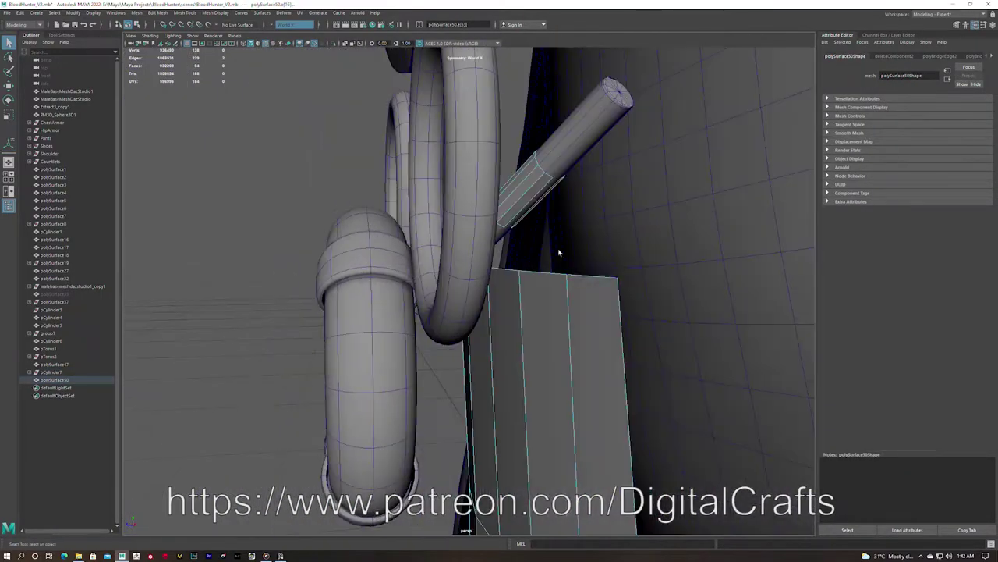
right_click_drag(671, 308, 689, 320, "shift")
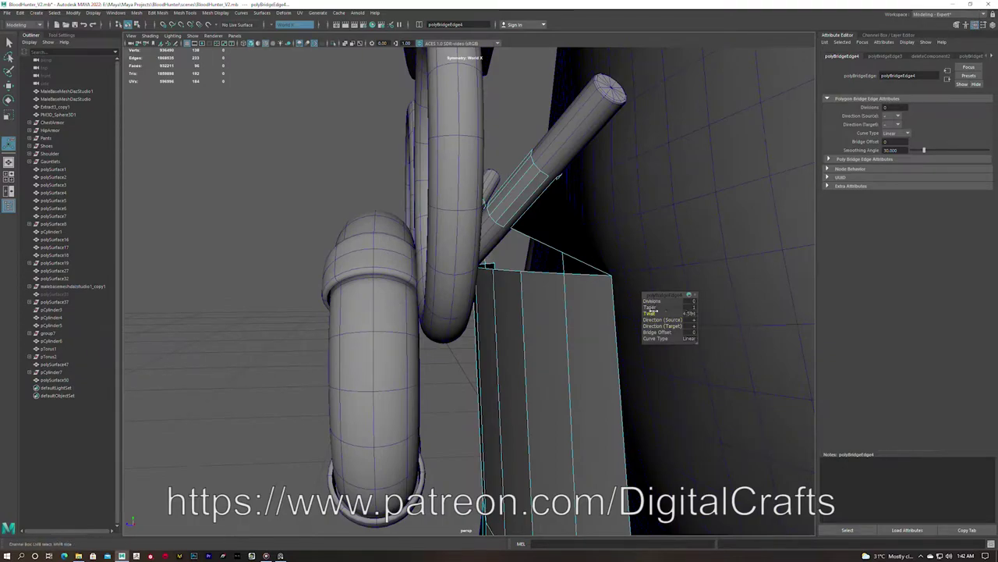
mouse_move(537, 206)
left_mouse_down("alt")
mouse_move(541, 223)
mouse_move(507, 218)
left_mouse_up("alt")
key("ctrl+e")
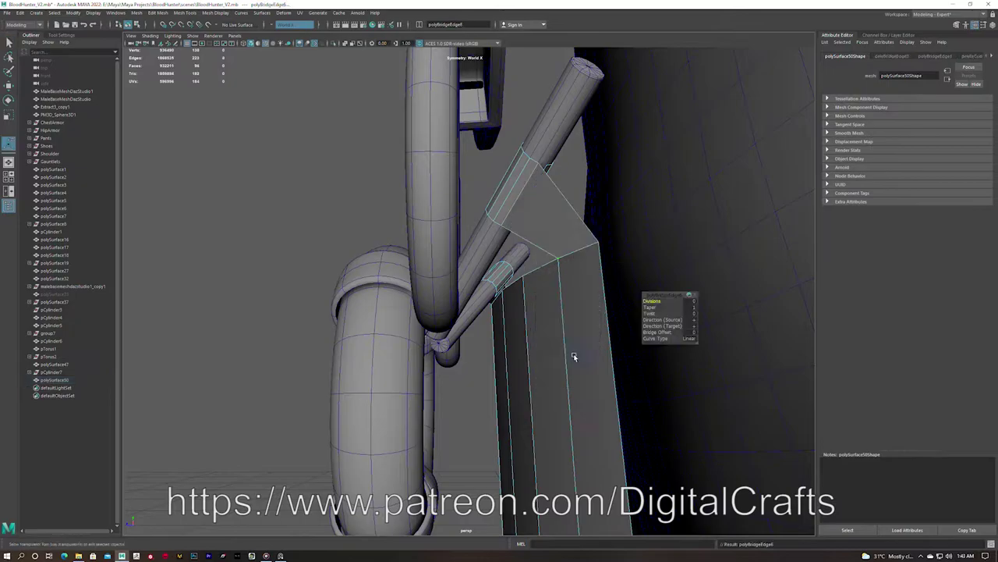
right_click_drag(546, 261, 550, 353, "shift")
mouse_move(550, 353)
left_mouse_down("alt")
mouse_move(431, 275)
mouse_move(474, 296)
mouse_move(468, 268)
left_mouse_up("alt")
Extrude the faces of the polySurface50 strap with thickness
key("F8")
key("ctrl+e")
left_click_drag(500, 337, 460, 271, "alt")
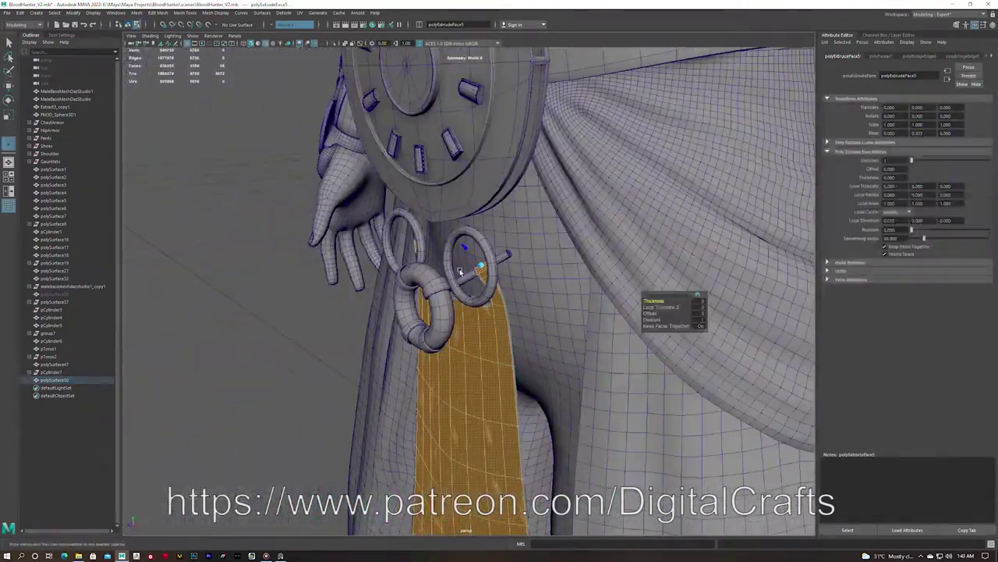
Isolate the strap and inspect its hook end wrapping the ring bars
scroll(428, 311, "down", 3)
left_click_drag(431, 383, 479, 256, "alt")
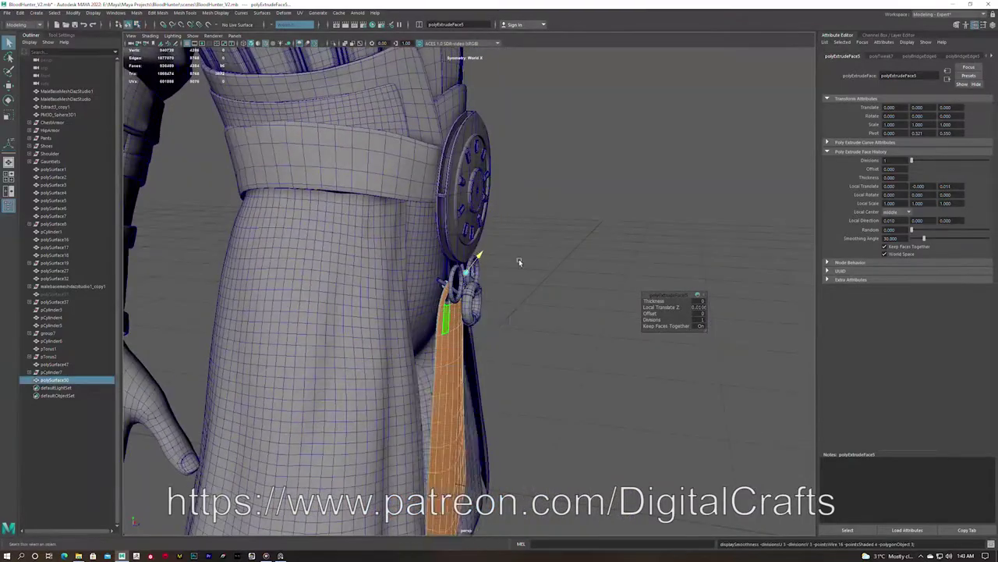
key("ctrl+1")
left_click_drag(472, 328, 460, 290, "alt")
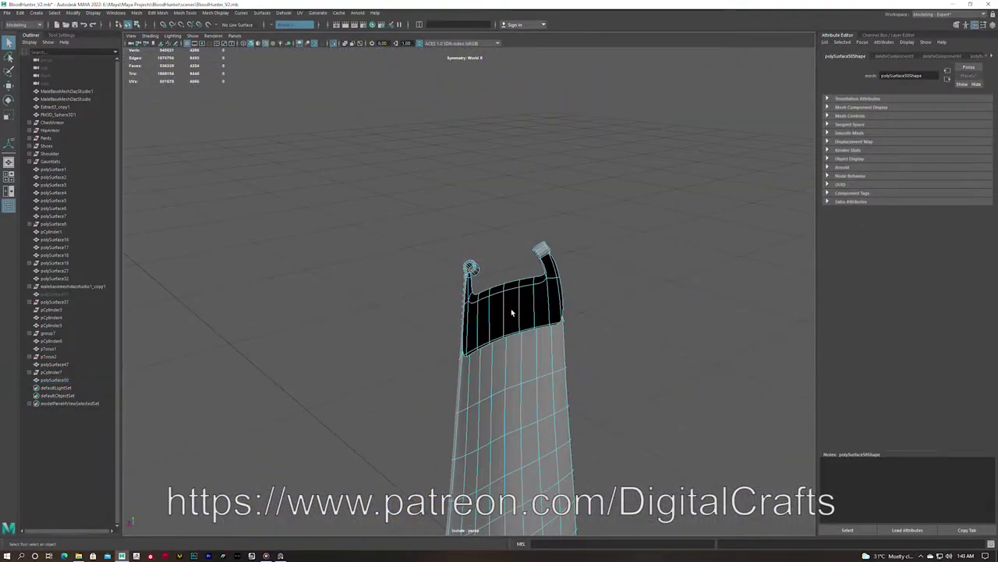
scroll(489, 398, "up", 5)
mouse_move(490, 398)
left_mouse_down("alt")
mouse_move(512, 323)
mouse_move(328, 279)
left_mouse_up("alt")
scroll(407, 265, "up", 4)
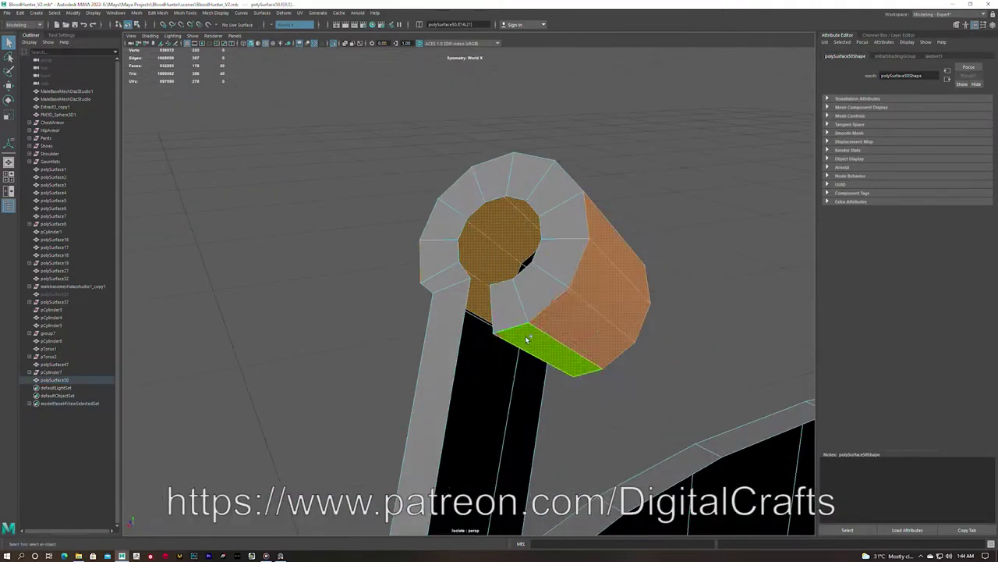
left_click_drag(407, 265, 533, 183, "alt")
scroll(533, 201, "down", 4)
right_click_drag(508, 308, 513, 343)
mouse_move(588, 277)
left_mouse_down("alt")
mouse_move(512, 368)
mouse_move(468, 363)
left_mouse_up("alt")
Frame the strip end, return to object mode, and select the lower buckle ring pTorus1
key("F8")
key("f")
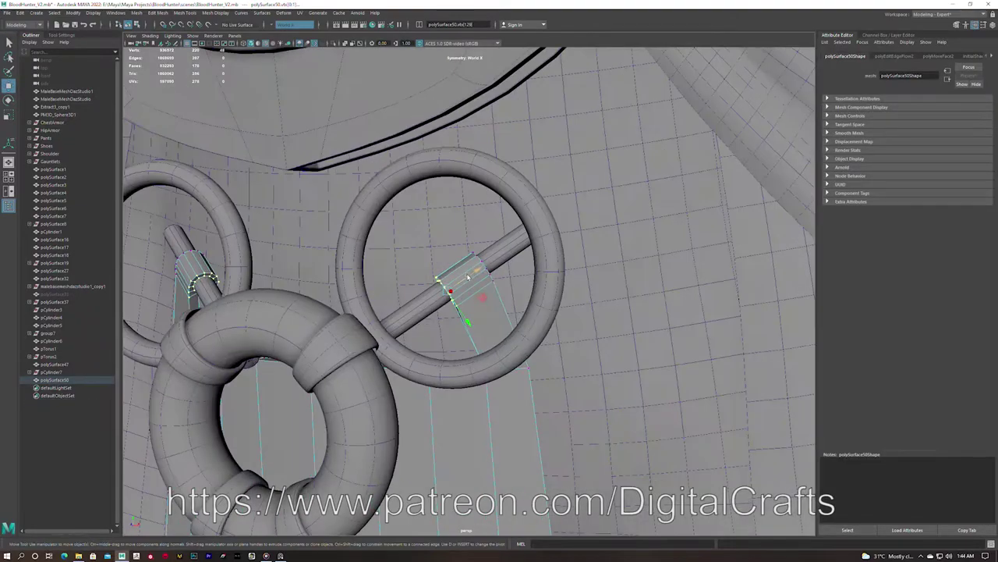
scroll(437, 273, "down", 3)
scroll(468, 296, "down", 3)
scroll(499, 320, "down", 3)
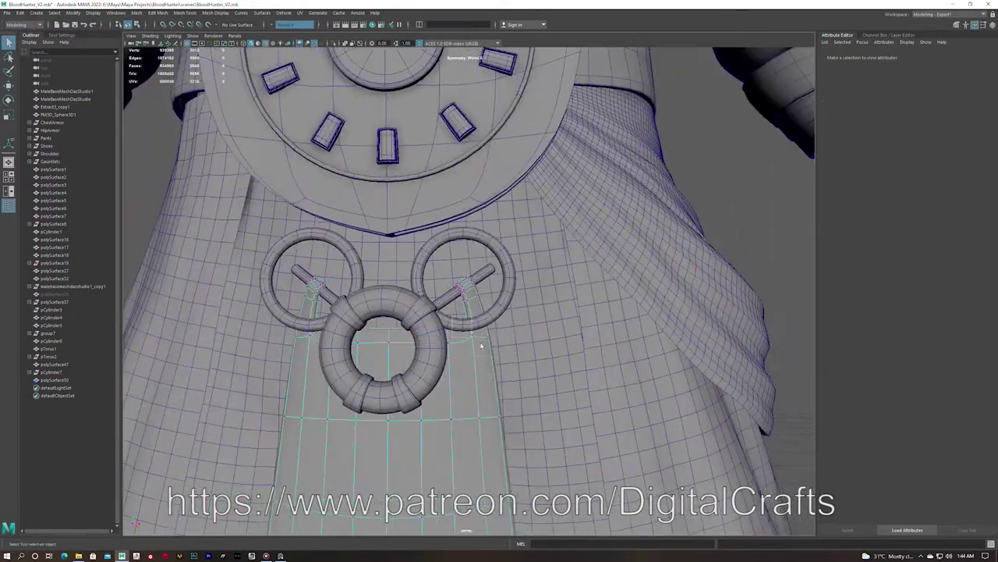
scroll(513, 330, "down", 3)
key("F8")
scroll(495, 358, "down", 3)
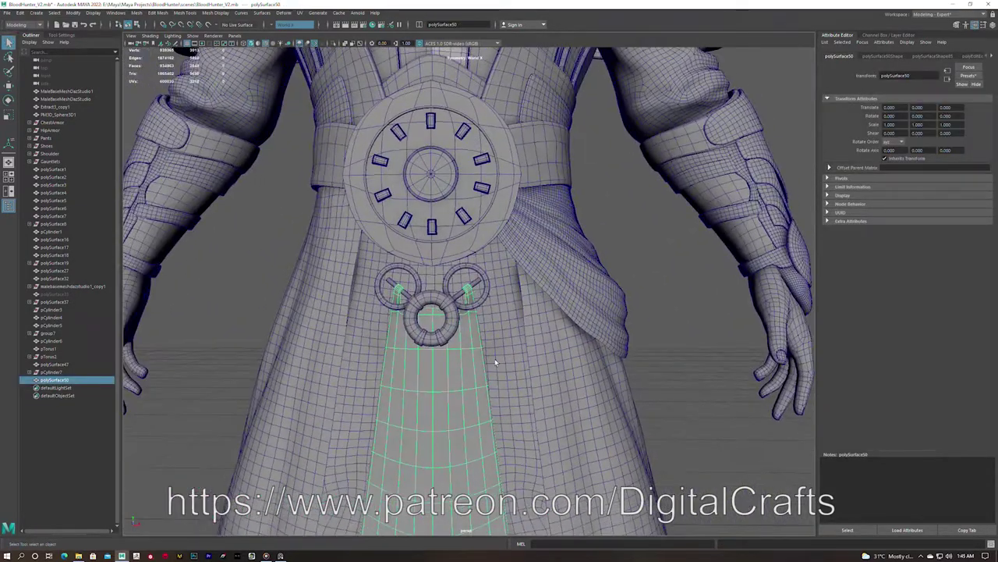
left_click_drag(494, 358, 606, 380, "alt")
scroll(605, 379, "up", 3)
scroll(605, 379, "up", 3)
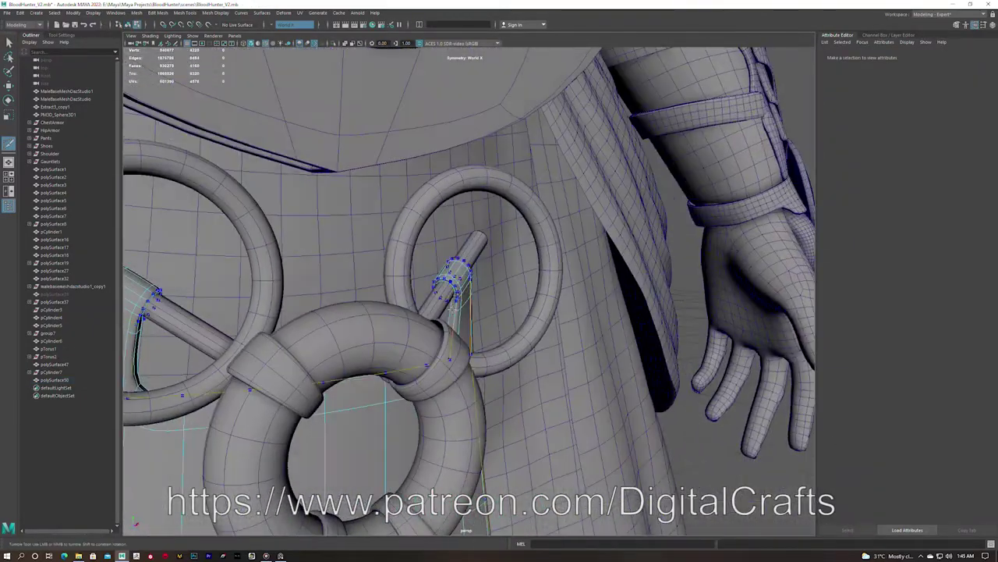
scroll(546, 359, "down", 3)
left_click_drag(500, 312, 546, 360, "alt")
scroll(546, 360, "up", 5)
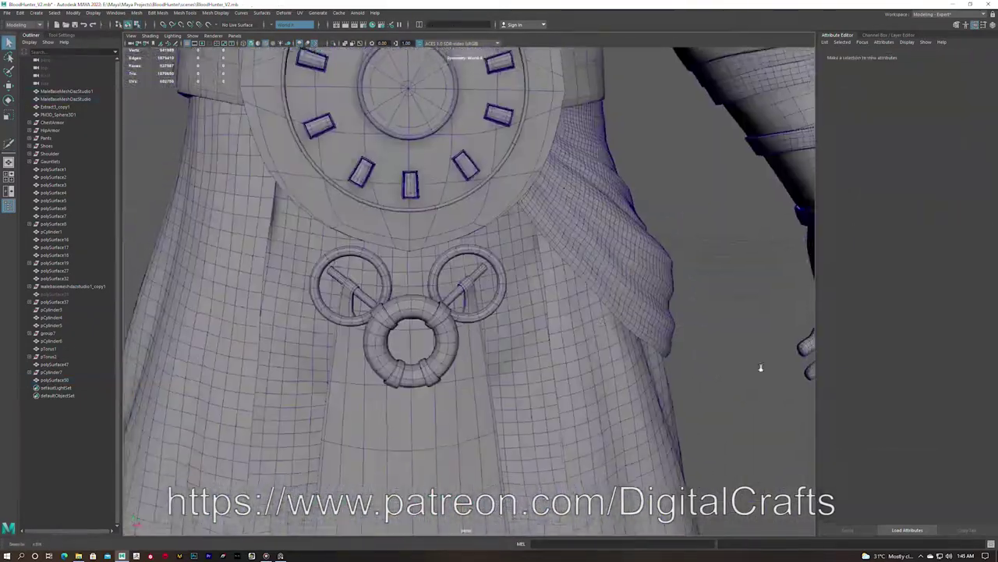
left_click(467, 251)
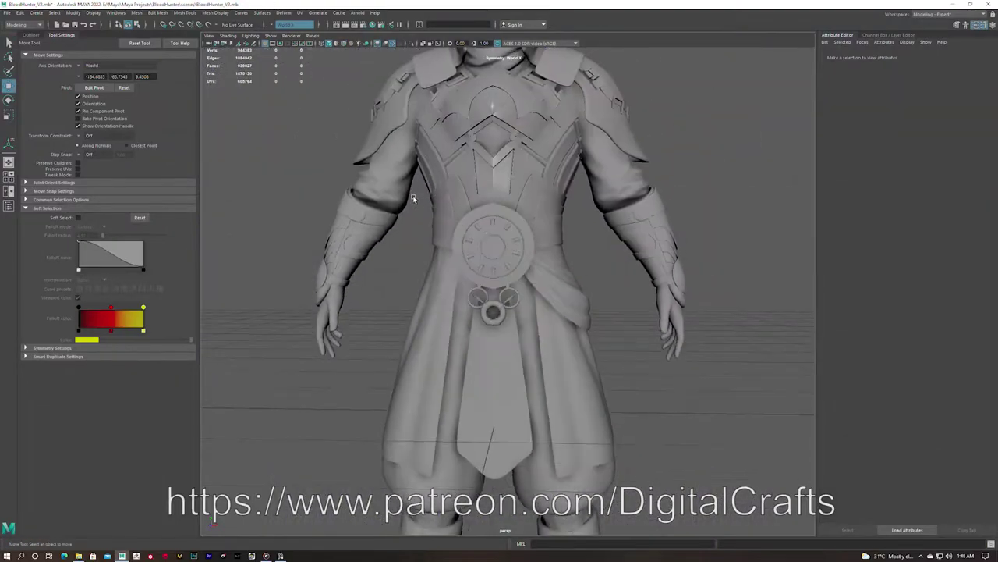
Pull back to the full character, activate Quad Draw, and turn toward the chest armour
mouse_move(413, 190)
right_mouse_down("alt")
mouse_move(301, 188)
mouse_move(333, 286)
right_mouse_up("alt")
left_click_drag(352, 279, 489, 243, "alt")
left_click(513, 205)
right_click_drag(512, 206, 570, 218, "shift")
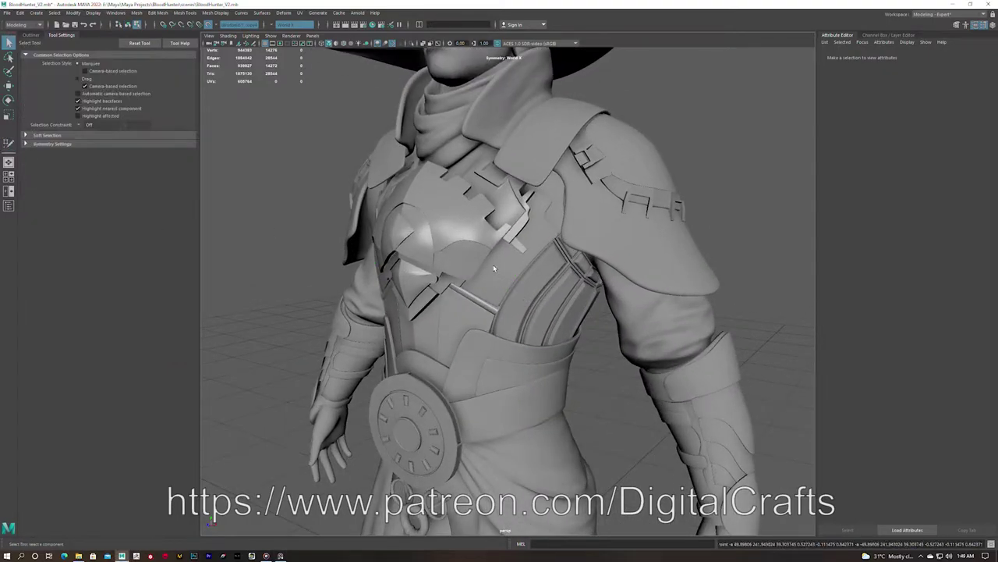
Make the chest piece live and draw a narrow quad strip across its ribbed side panel
key("q")
key("f")
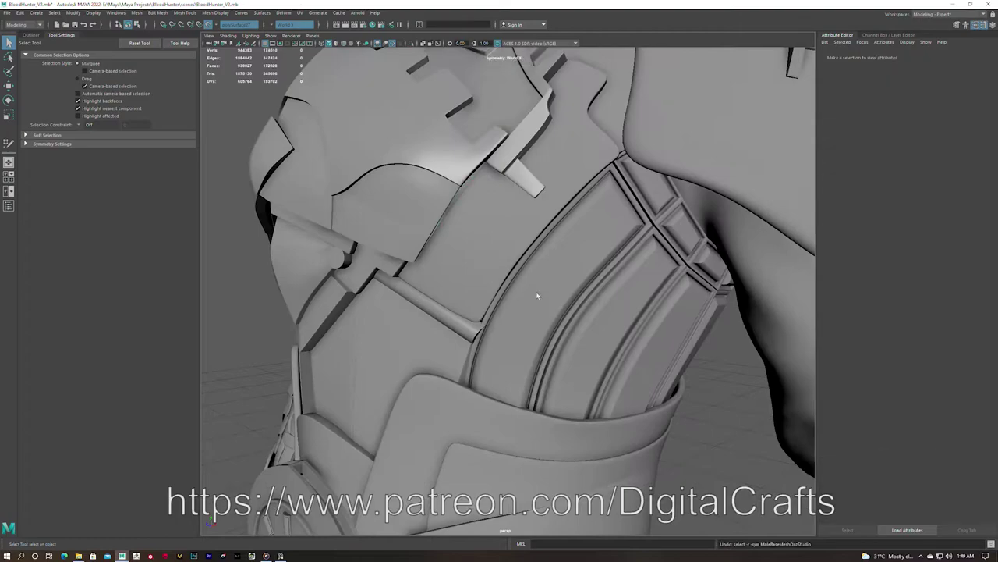
key("ctrl+1")
key("y")
key("ctrl+1")
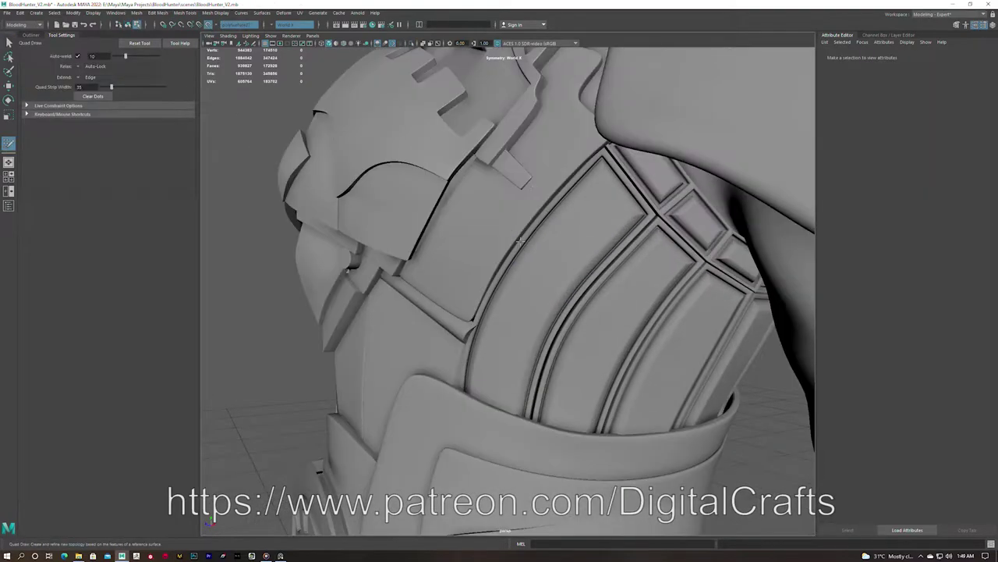
left_click_drag(582, 239, 600, 243, "alt")
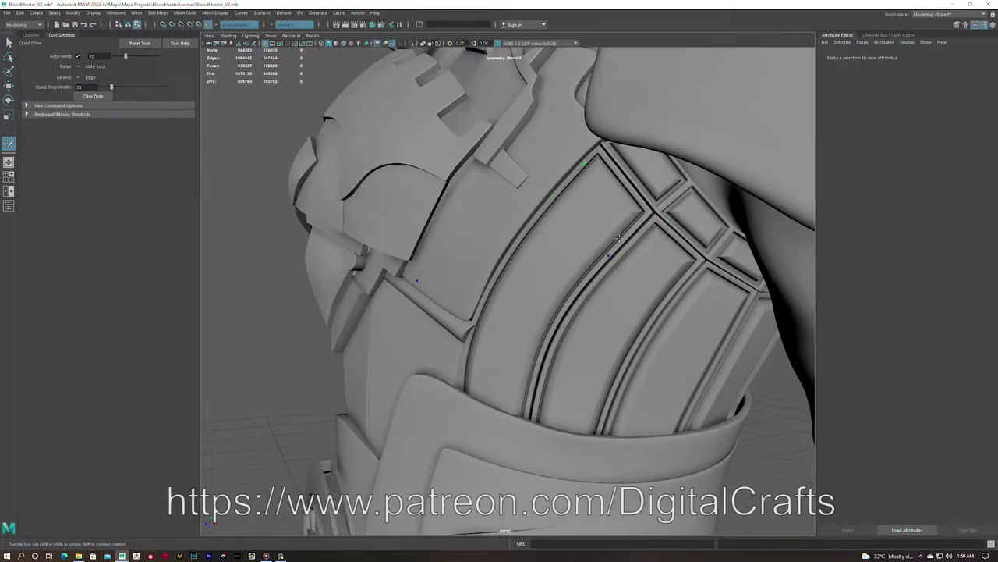
left_click(661, 264, "shift")
left_click_drag(661, 264, 741, 277, "alt")
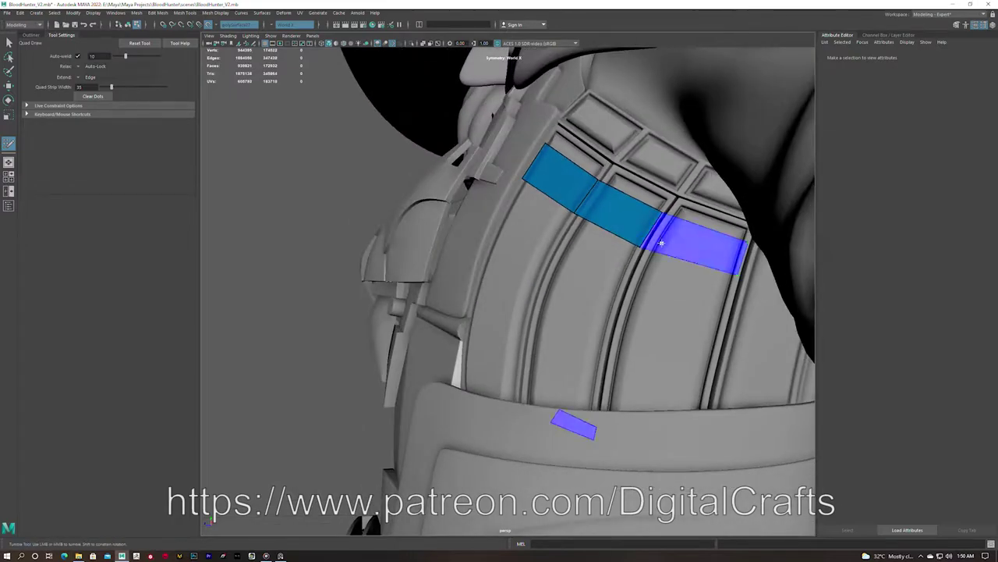
left_click_drag(661, 243, 571, 148, "alt")
left_click_drag(585, 195, 588, 273, "alt")
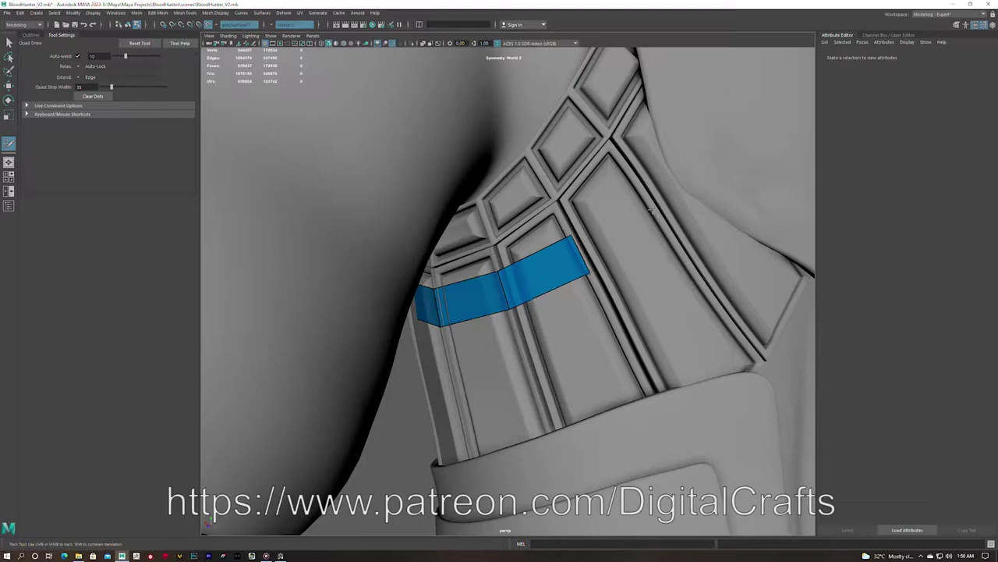
left_click_drag(661, 216, 546, 234, "alt")
key("q")
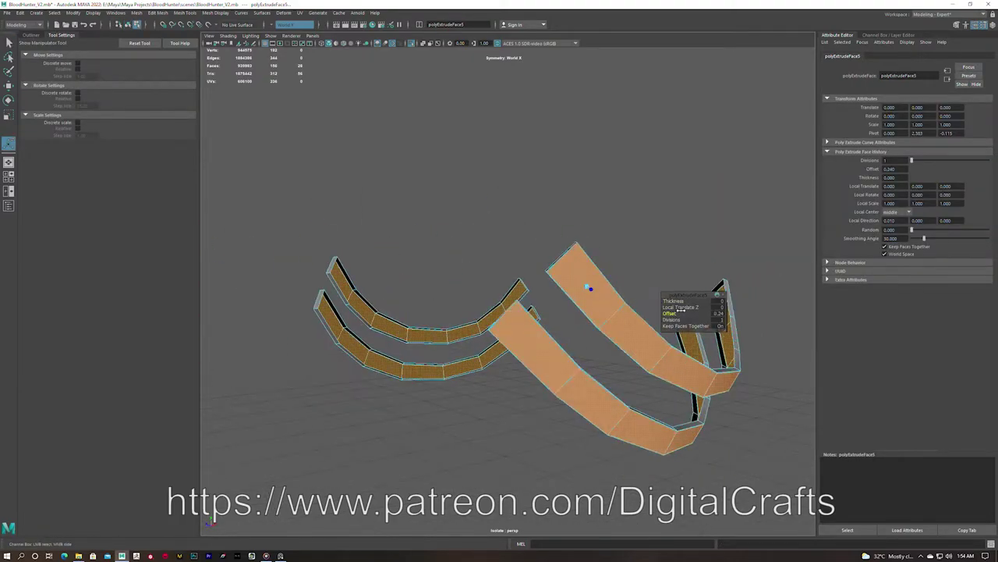
Rotate and move the strap points, then pull the two strap-end vertices into shape
scroll(539, 317, "up", 2)
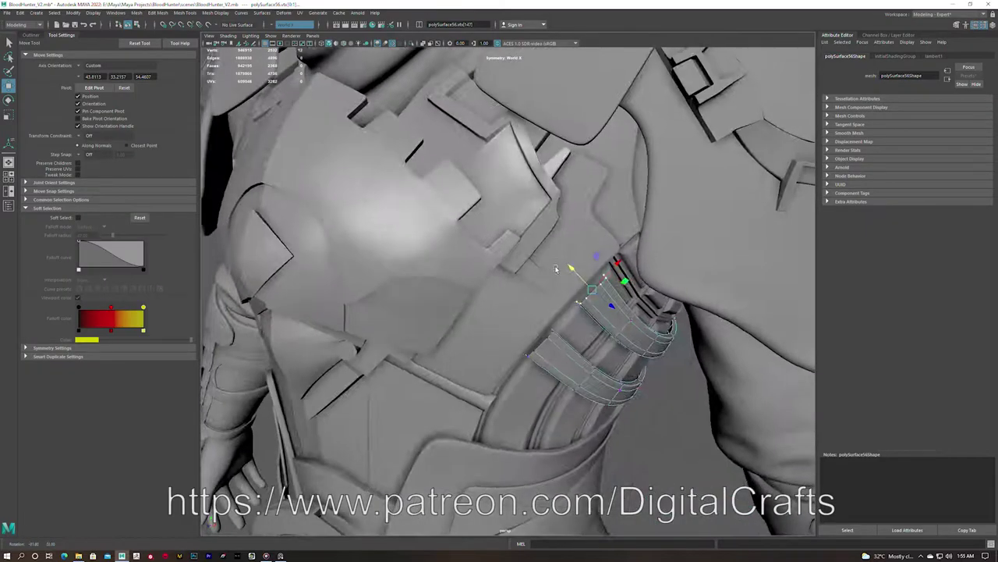
key("e")
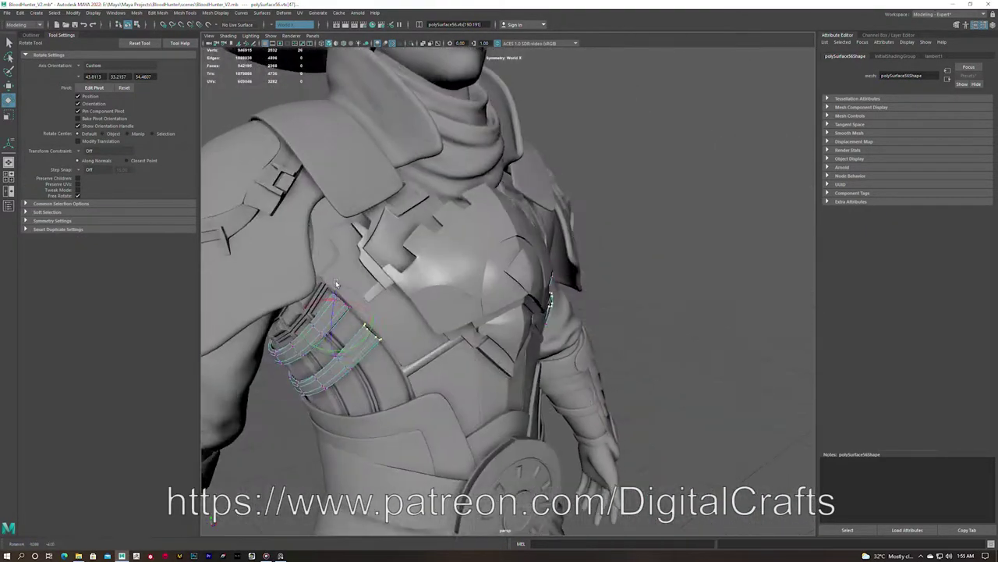
key("w")
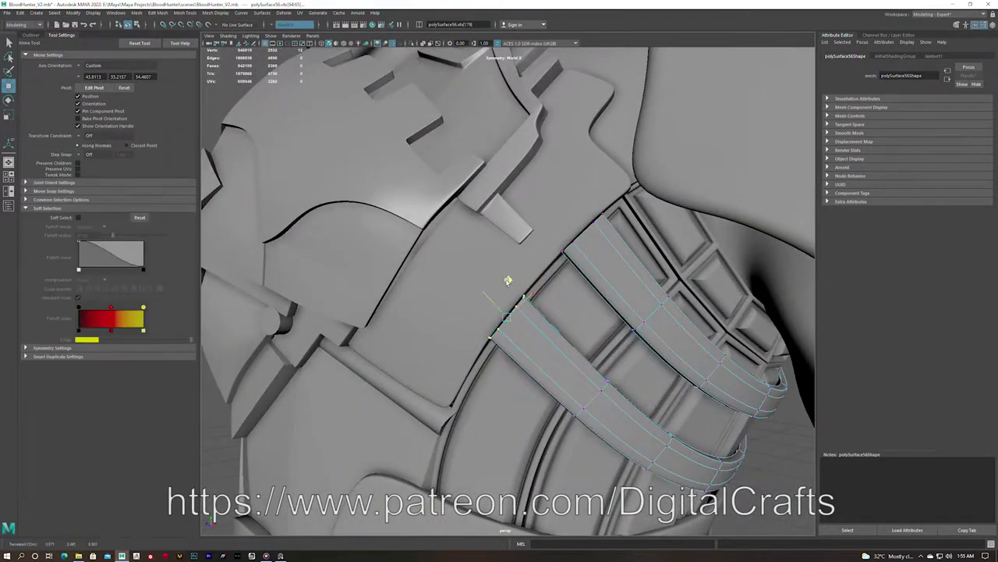
key("F8")
key("q")
left_click_drag(508, 280, 535, 234, "alt")
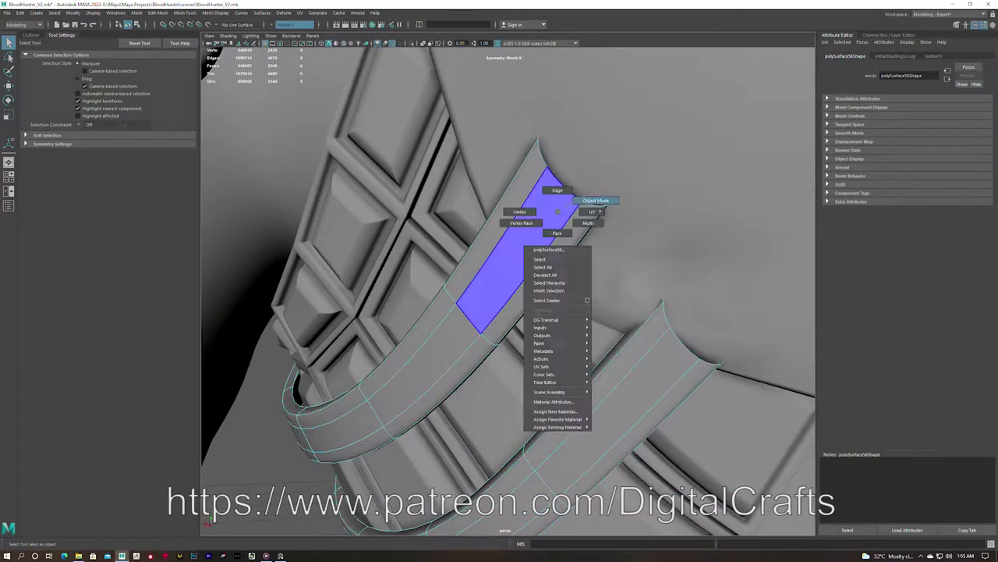
right_click_drag(596, 201, 596, 200)
key("ctrl+1")
left_click(635, 160)
key("w")
left_click_drag(635, 161, 702, 263, "alt")
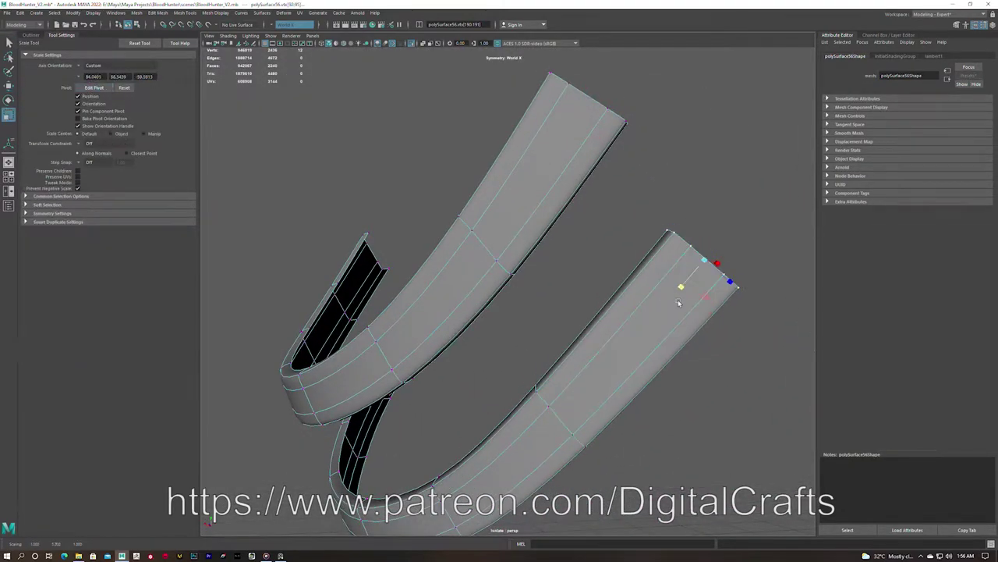
Extrude the selected faces of both straps, then isolate the straps
key("ctrl+1")
left_click(602, 267)
left_click(702, 345, "shift")
key("ctrl+e")
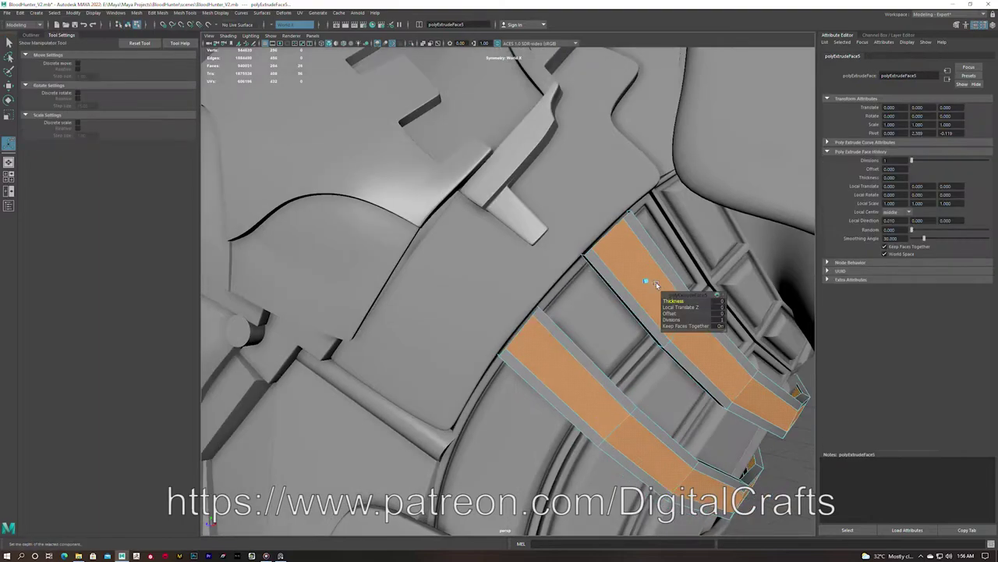
key("q")
key("F8")
key("f")
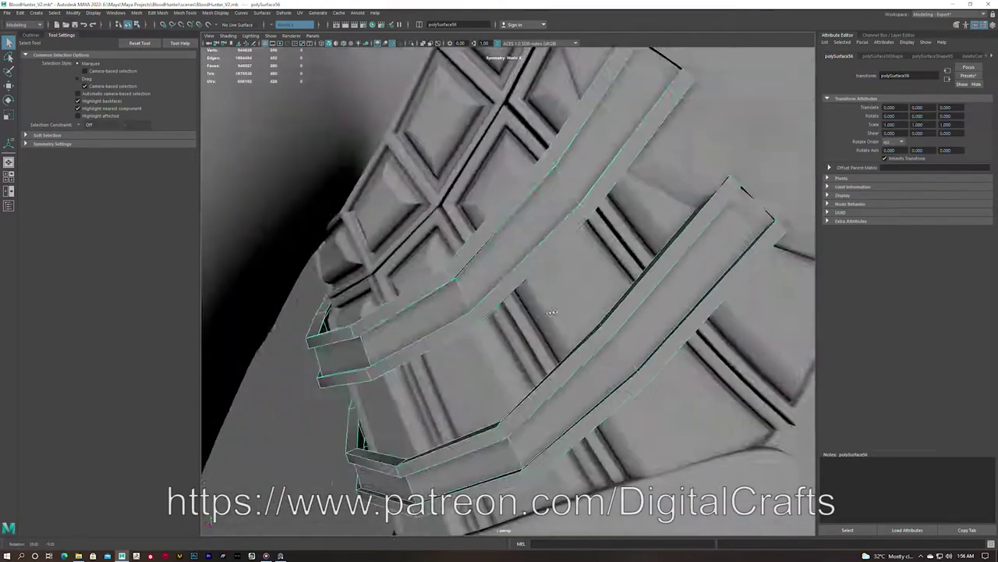
key("ctrl+1")
mouse_move(530, 322)
left_mouse_down("alt")
mouse_move(515, 273)
mouse_move(530, 227)
left_mouse_up("alt")
Extrude all strap faces with thickness and offset, undoing the upper strap's extrusion
key("ctrl+e")
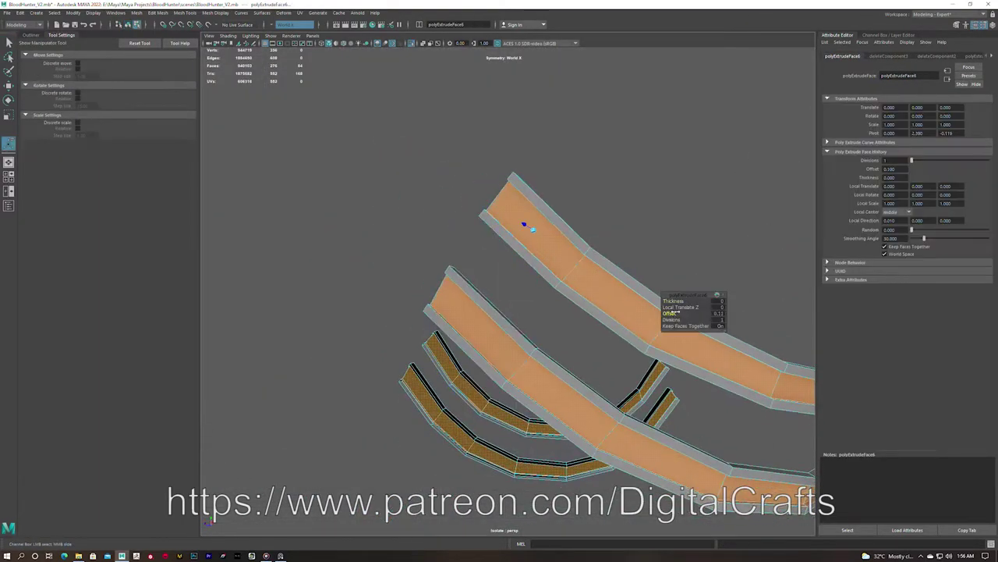
key("F8")
mouse_move(629, 280)
left_mouse_down("alt")
mouse_move(524, 268)
mouse_move(398, 347)
left_mouse_up("alt")
key("q")
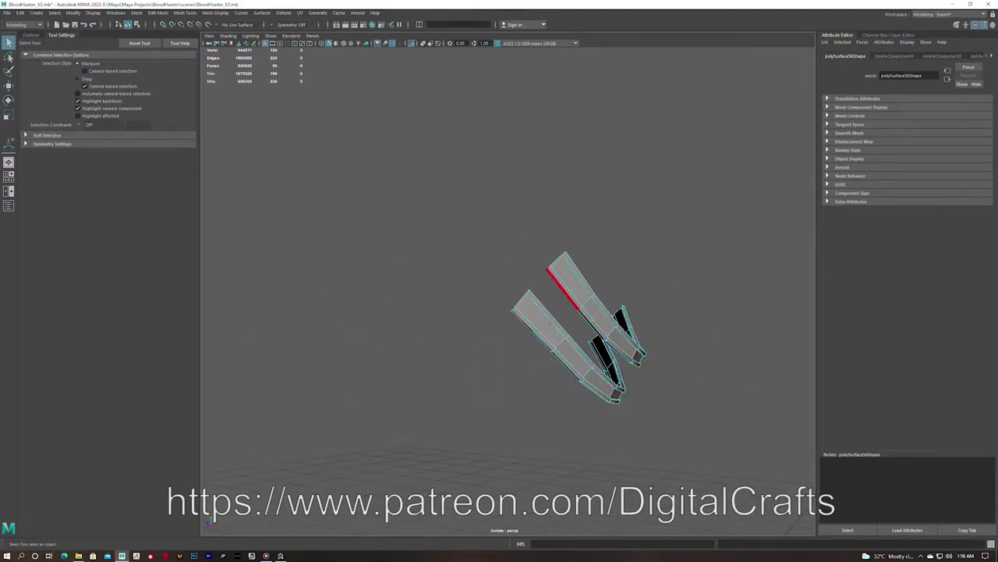
key("ctrl+z")
scroll(593, 273, "up", 5)
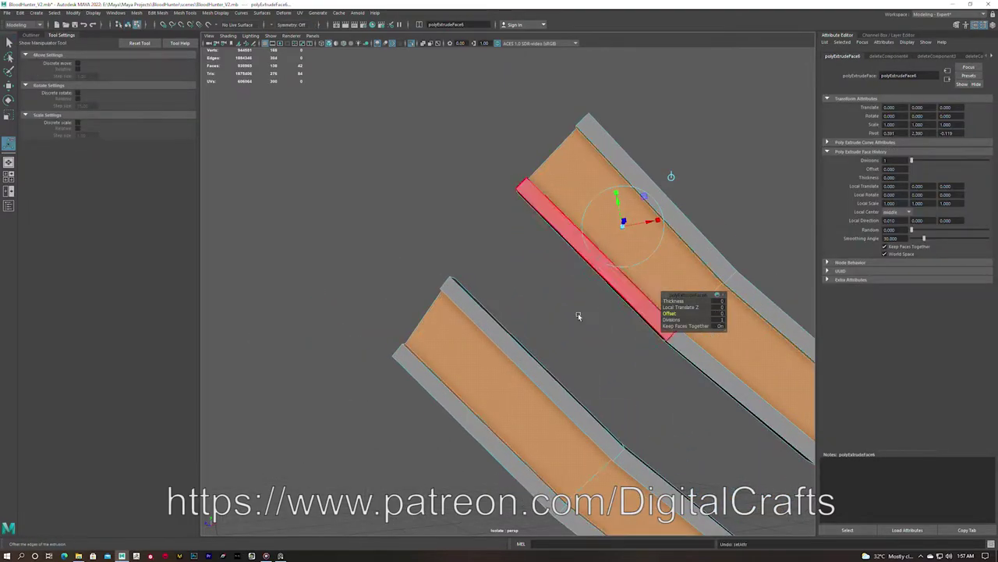
key("ctrl+z")
key("ctrl+z")
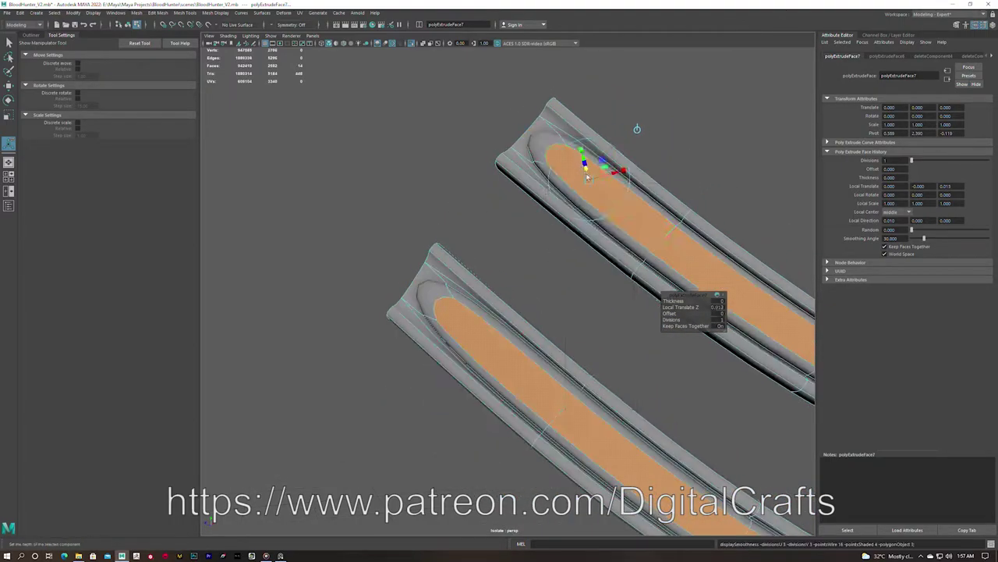
key("q")
Select the lower strap's end face and scale its end vertices to sit snugly
mouse_move(556, 176)
left_mouse_down("alt")
mouse_move(608, 270)
mouse_move(455, 301)
mouse_move(535, 364)
mouse_move(514, 314)
mouse_move(560, 331)
left_mouse_up("alt")
key("F11")
left_click(455, 301)
key("r")
mouse_move(646, 278)
left_mouse_down("alt")
mouse_move(439, 212)
mouse_move(475, 231)
left_mouse_up("alt")
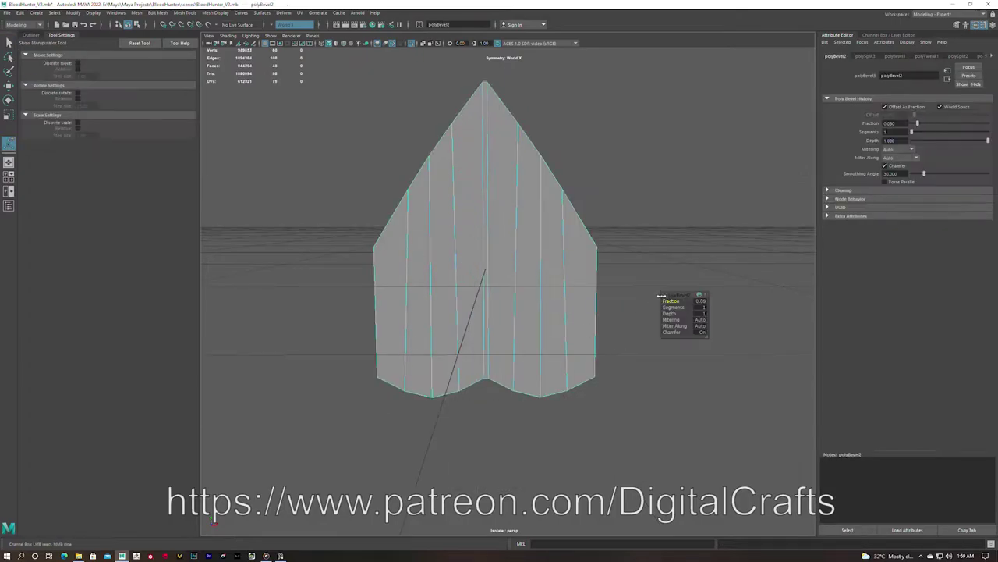
Extrude the plate's bottom faces to give the plate thickness
key("w")
left_click(573, 378)
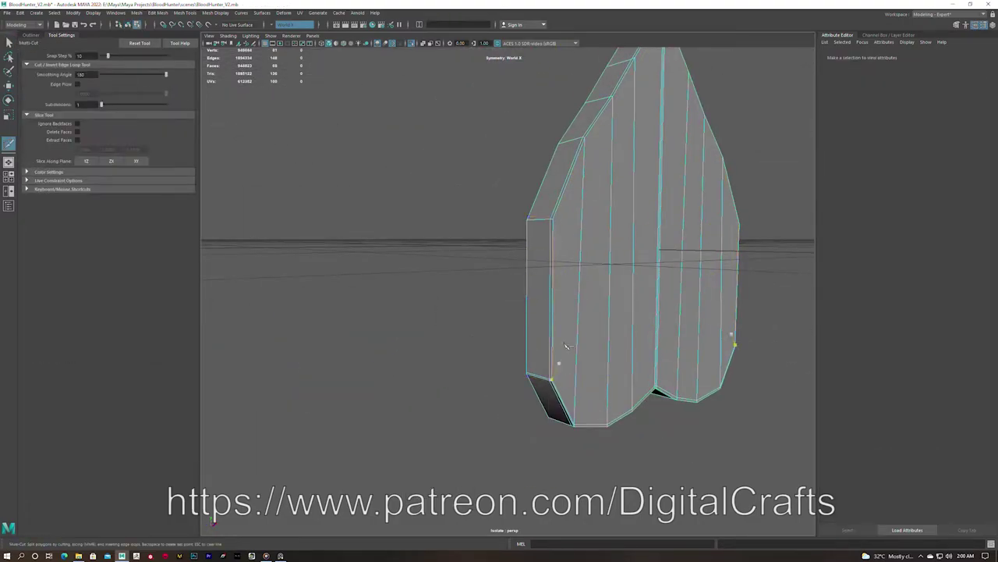
key("ctrl+e")
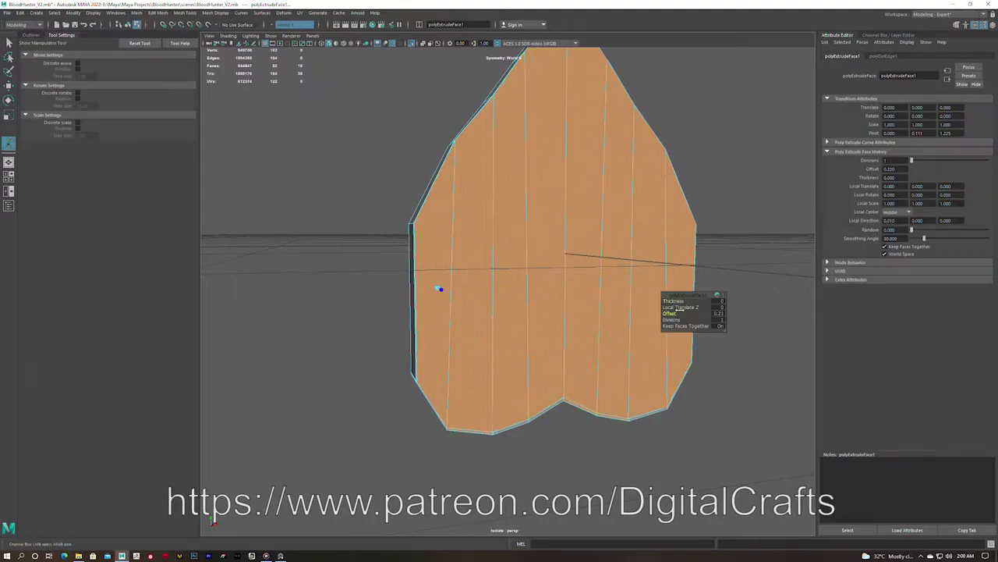
left_click_drag(752, 207, 675, 285, "alt")
key("ctrl+1")
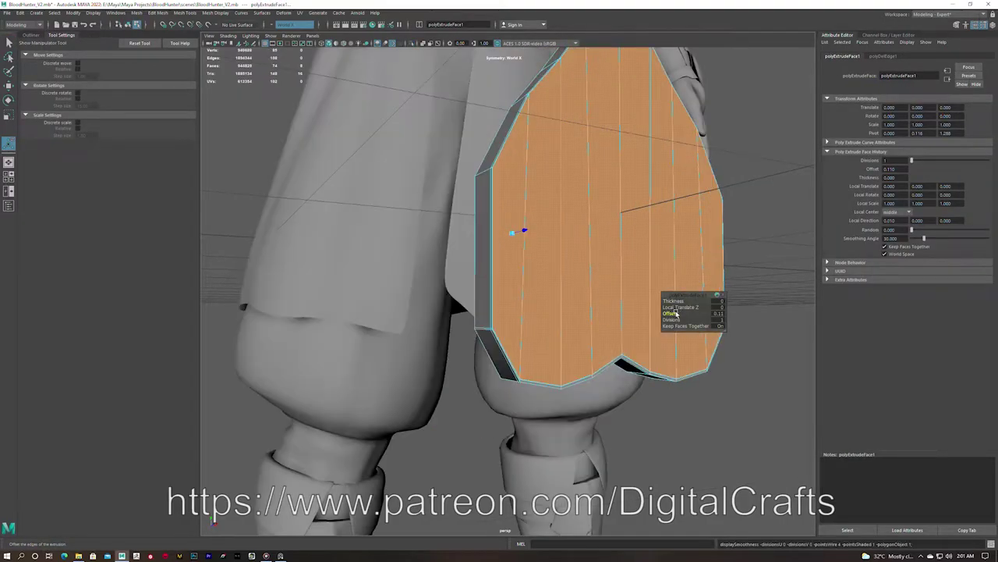
key("F8")
scroll(501, 322, "up", 5)
left_click_drag(546, 312, 577, 296, "alt")
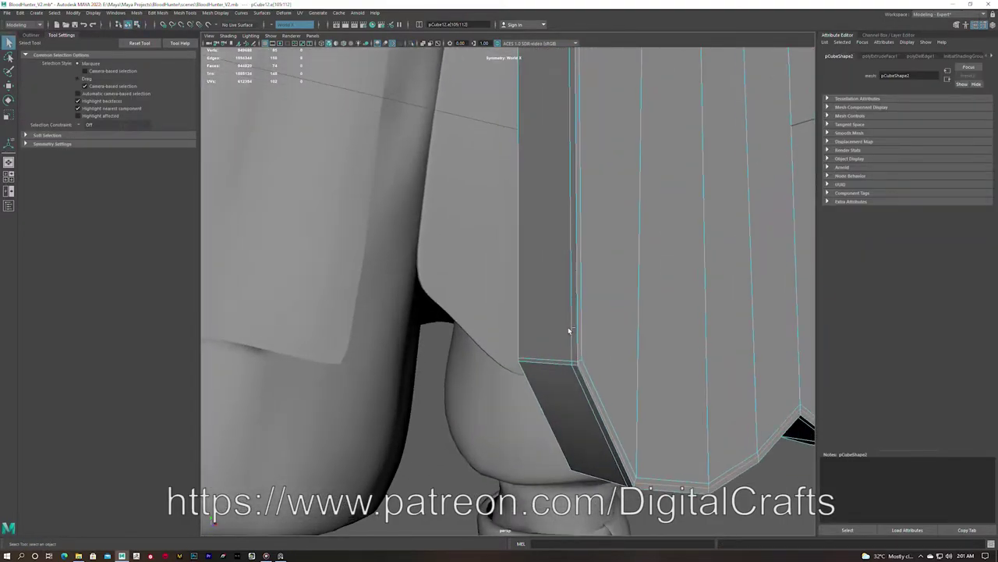
right_click_drag(575, 281, 579, 299)
Isolate the pointed flap and extrude its faces to thicken the edges
key("ctrl+1")
key("F9")
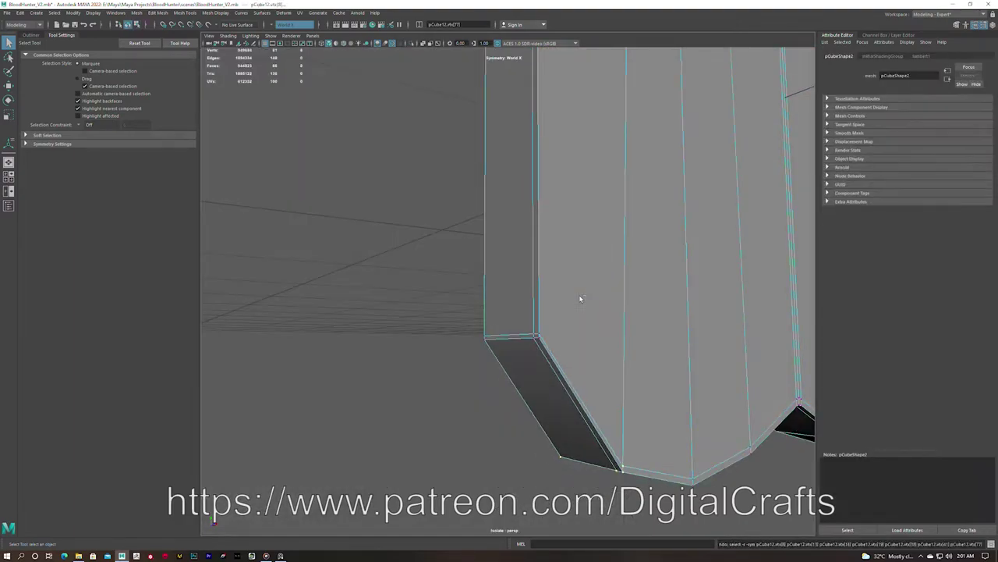
mouse_move(556, 354)
left_mouse_down("alt")
mouse_move(468, 263)
mouse_move(355, 249)
left_mouse_up("alt")
key("ctrl+e")
key("q")
mouse_move(675, 312)
left_mouse_down("alt")
mouse_move(499, 252)
mouse_move(493, 201)
left_mouse_up("alt")
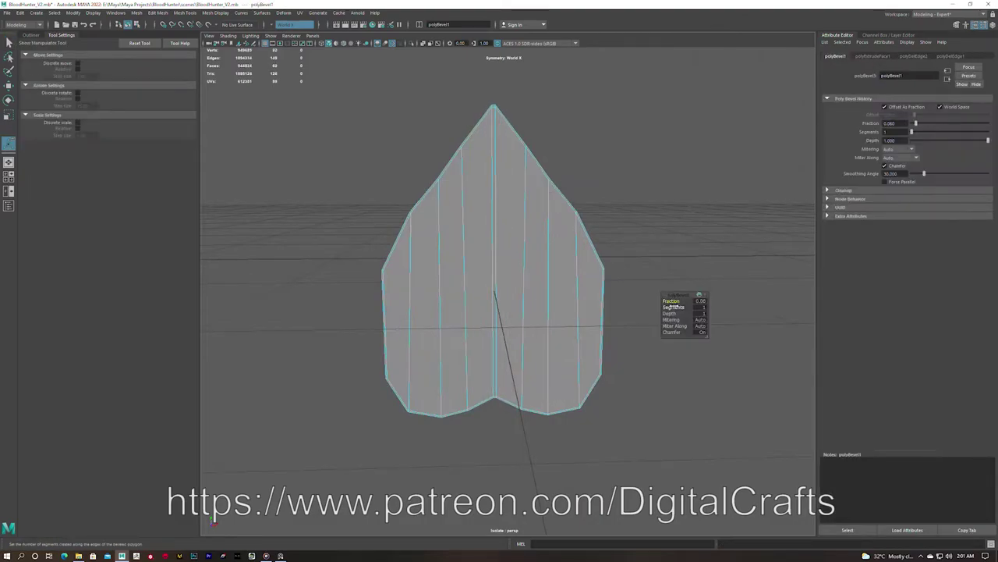
Finish the Multi-Cut on the flap and return to viewing the whole character
key("ctrl+1")
left_click_drag(499, 258, 515, 258, "alt")
scroll(509, 314, "down", 3)
right_click_drag(509, 314, 503, 351, "shift")
key("q")
left_click_drag(503, 351, 382, 234, "alt")
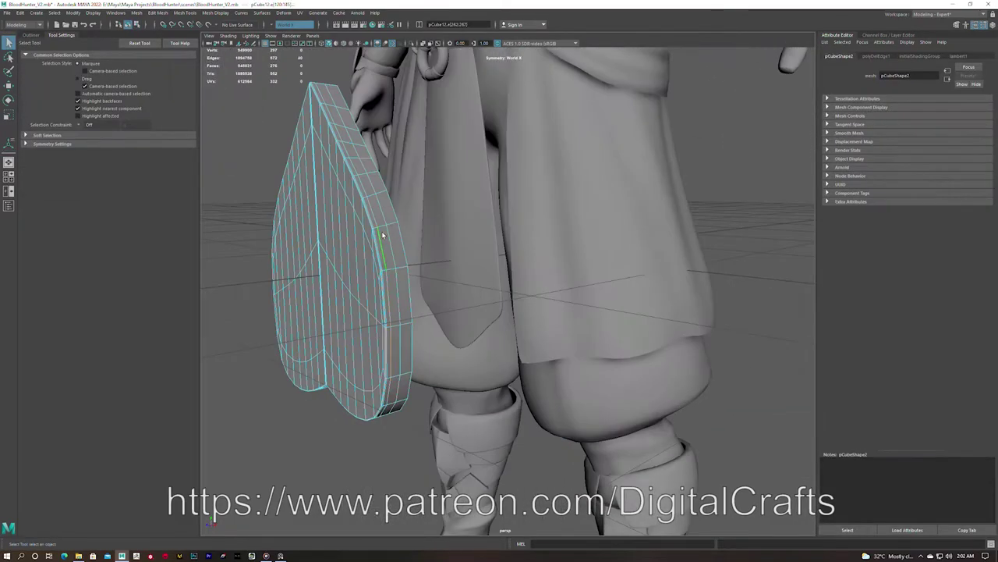
right_click_drag(382, 234, 382, 218)
left_click_drag(383, 219, 680, 301, "alt")
scroll(679, 301, "down", 5)
Raise the flap toward the hips and set it between the thighs
key("w")
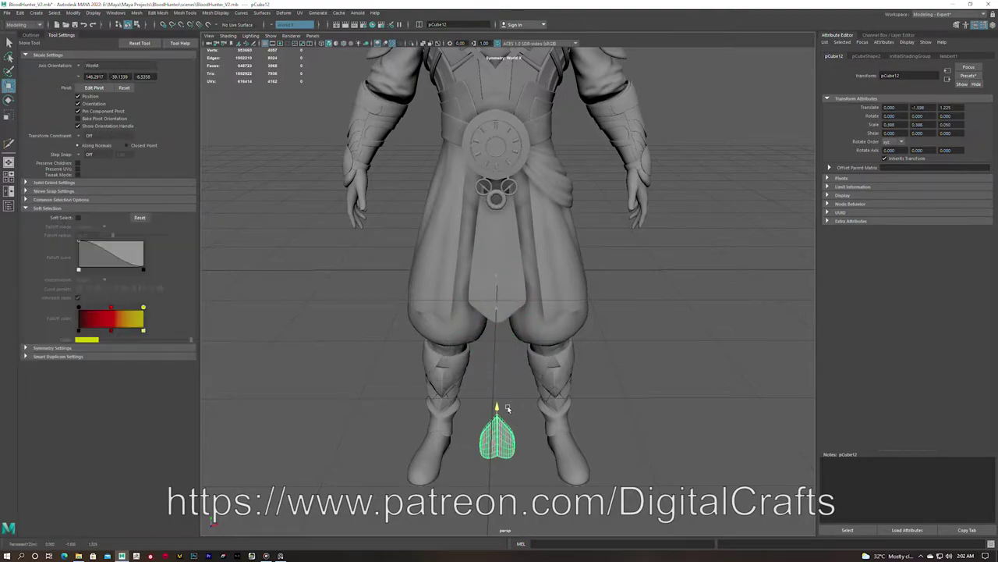
left_click_drag(510, 409, 507, 328)
left_click_drag(507, 327, 496, 353, "alt")
scroll(496, 353, "up", 4)
left_click(657, 381)
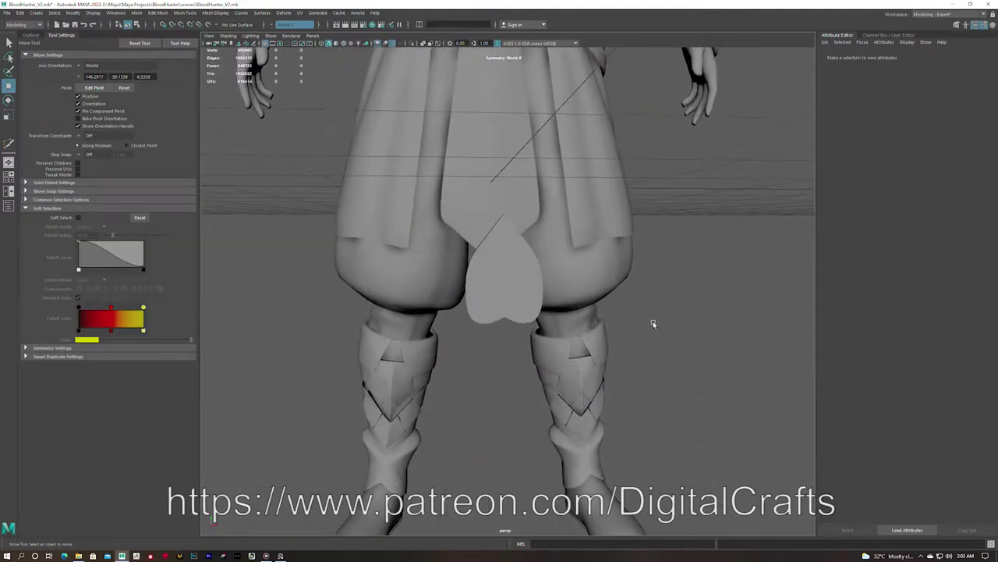
left_click(507, 273)
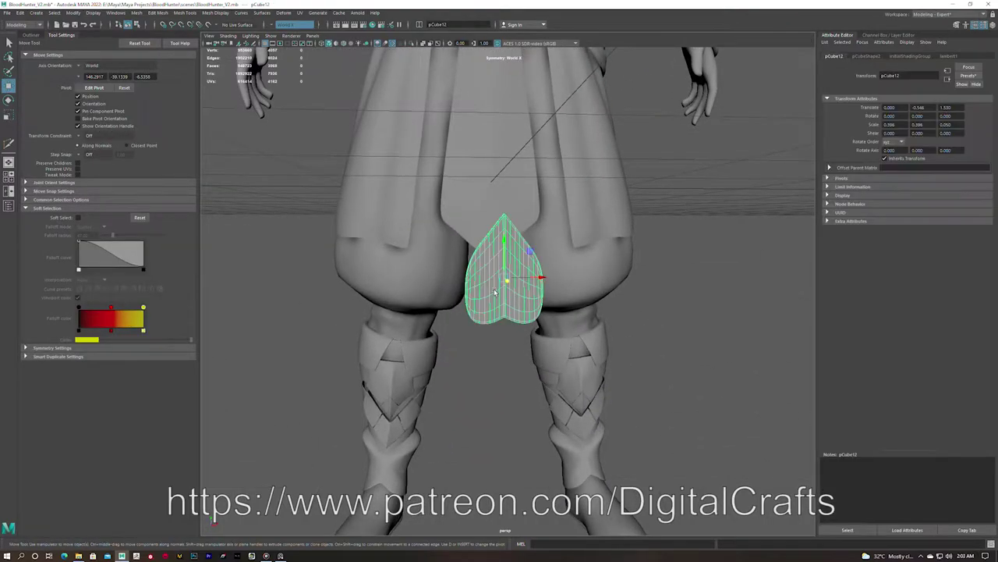
left_click_drag(507, 273, 528, 312, "alt")
left_click(486, 211)
mouse_move(486, 211)
left_mouse_down("alt")
mouse_move(503, 202)
mouse_move(395, 239)
mouse_move(628, 235)
mouse_move(507, 198)
left_mouse_up("alt")
Mirror the round disc across X onto the other hip
right_click(629, 235)
left_click(667, 225)
scroll(508, 197, "down", 4)
key("w")
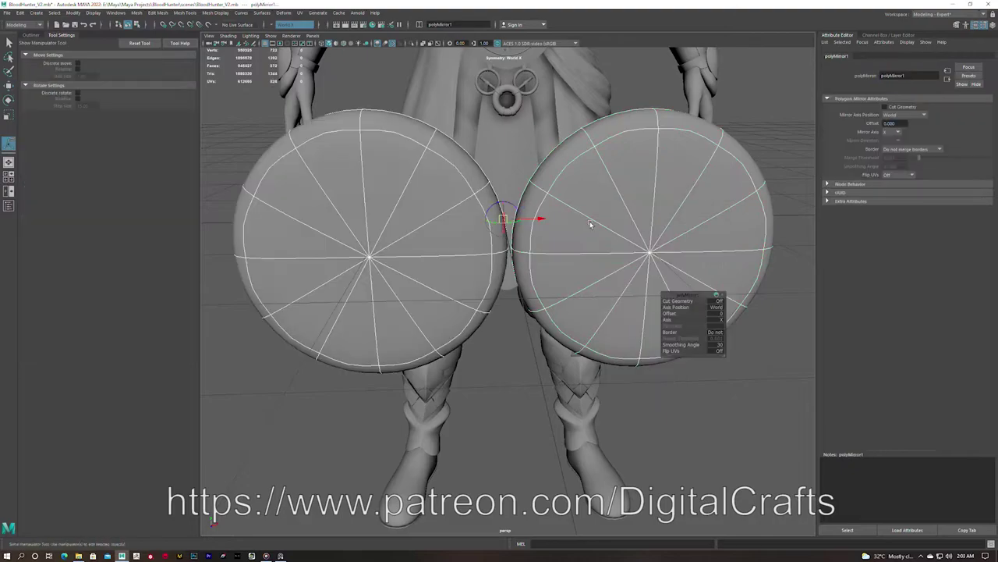
right_click(590, 223)
left_click(591, 228)
Extrude and inset both discs' front faces into rims, pushing the inner faces back
left_click(616, 195)
key("ctrl+e")
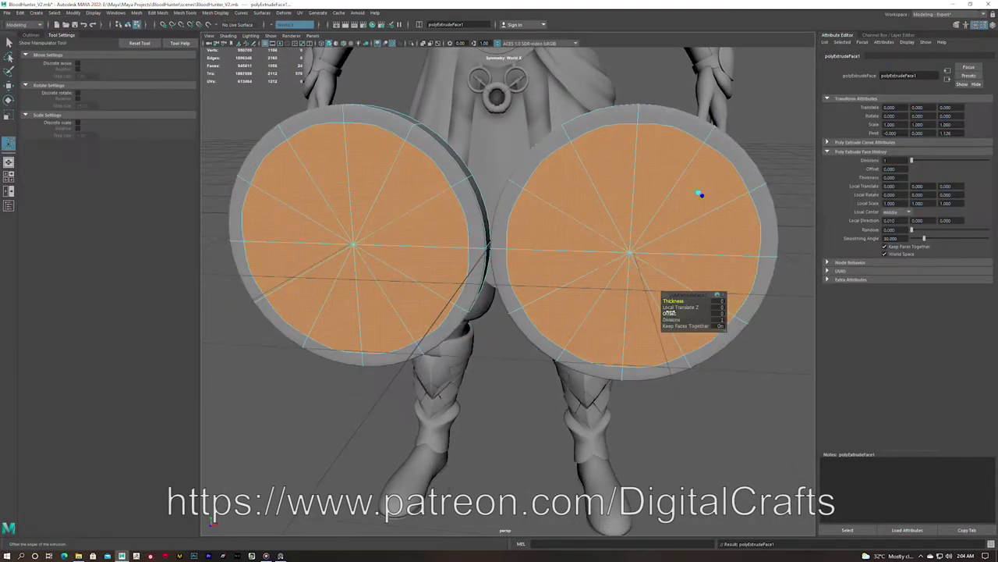
key("q")
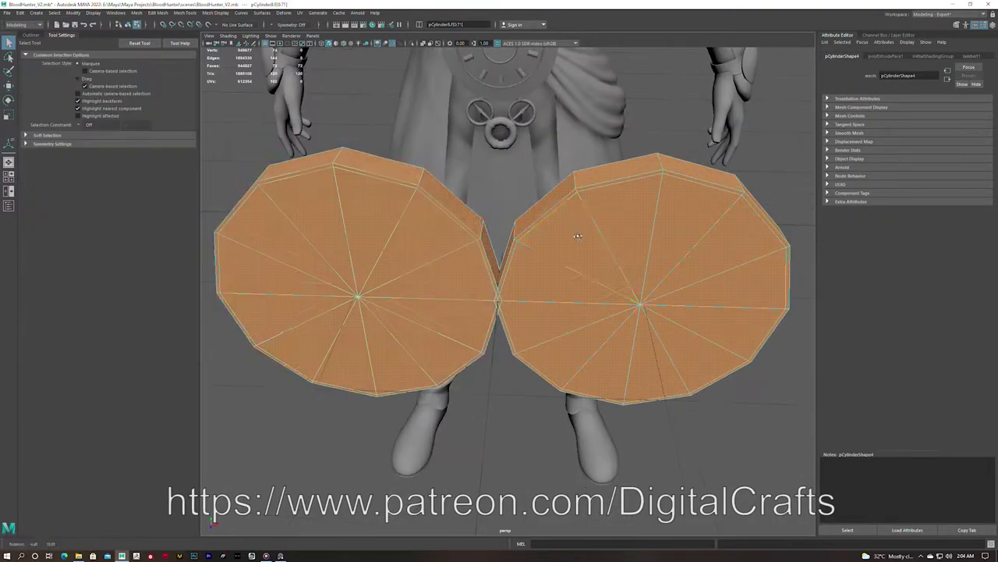
right_click(594, 240, "shift")
key("Escape")
left_click_drag(483, 117, 764, 374)
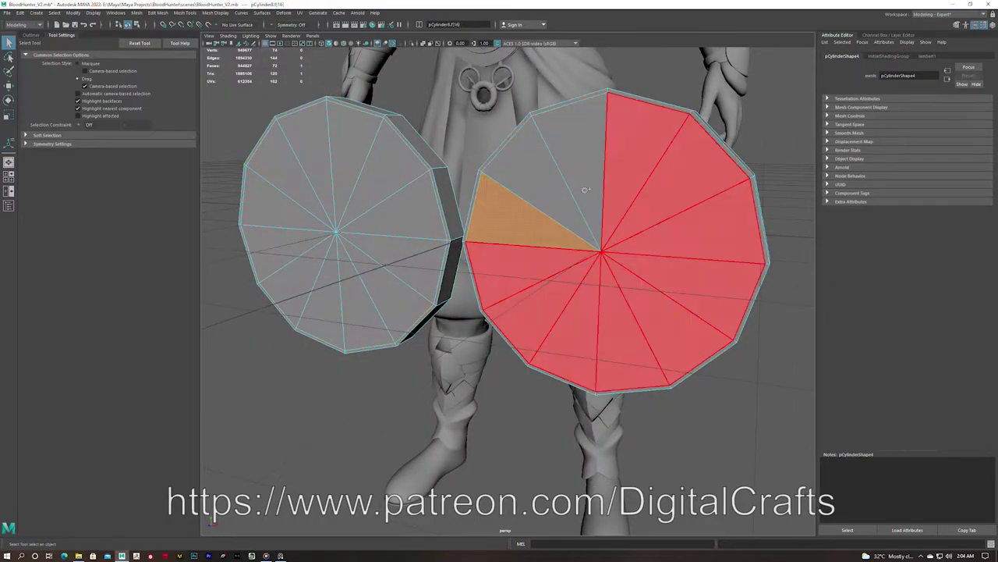
key("ctrl+e")
mouse_move(716, 313)
left_mouse_down()
mouse_move(731, 313)
mouse_move(569, 334)
mouse_move(616, 293)
left_mouse_up()
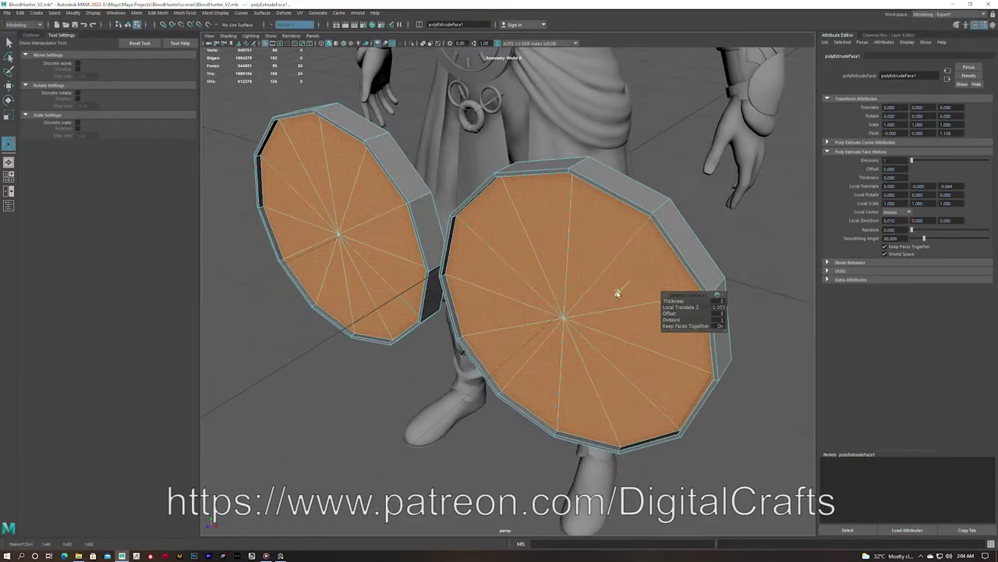
Adjust the right disc's inner ring edges and extrude the inner faces on both plates
left_click_drag(691, 306, 679, 223, "alt")
right_click_drag(640, 179, 651, 195)
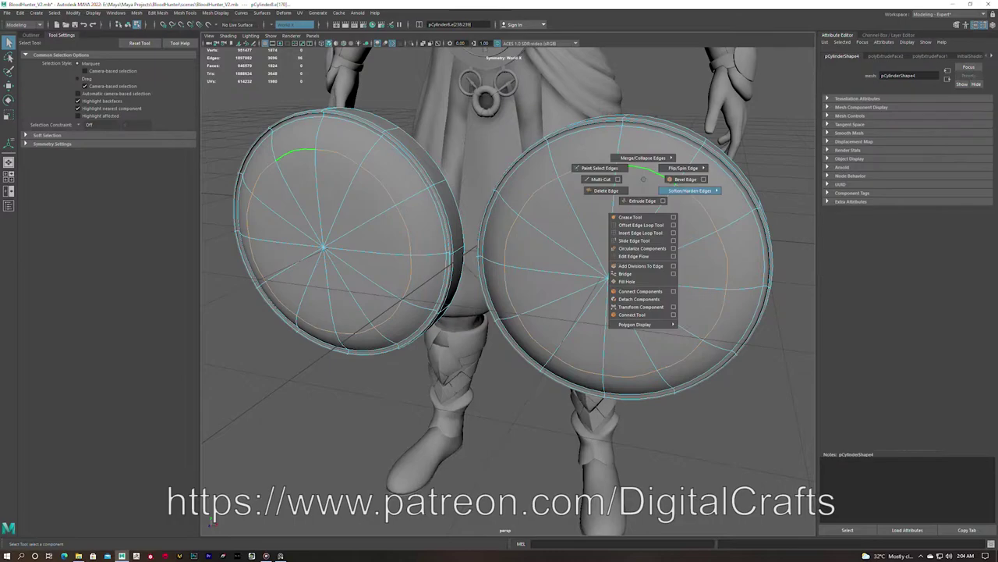
mouse_move(671, 234)
right_mouse_down("alt")
mouse_move(722, 220)
mouse_move(553, 272)
right_mouse_up("alt")
left_click(695, 205)
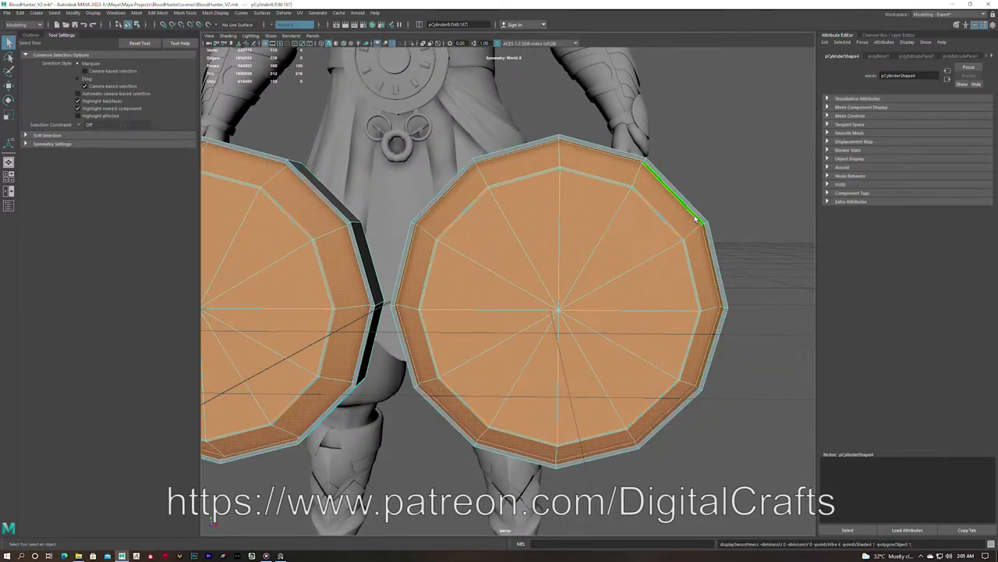
right_click_drag(695, 205, 653, 204)
left_click_drag(547, 312, 648, 205)
key("t")
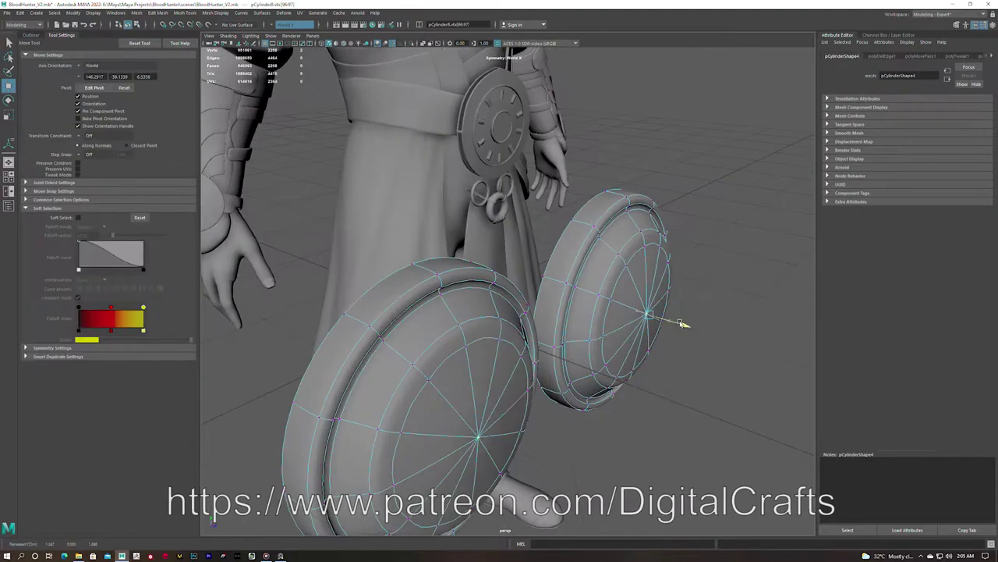
key("ctrl+e")
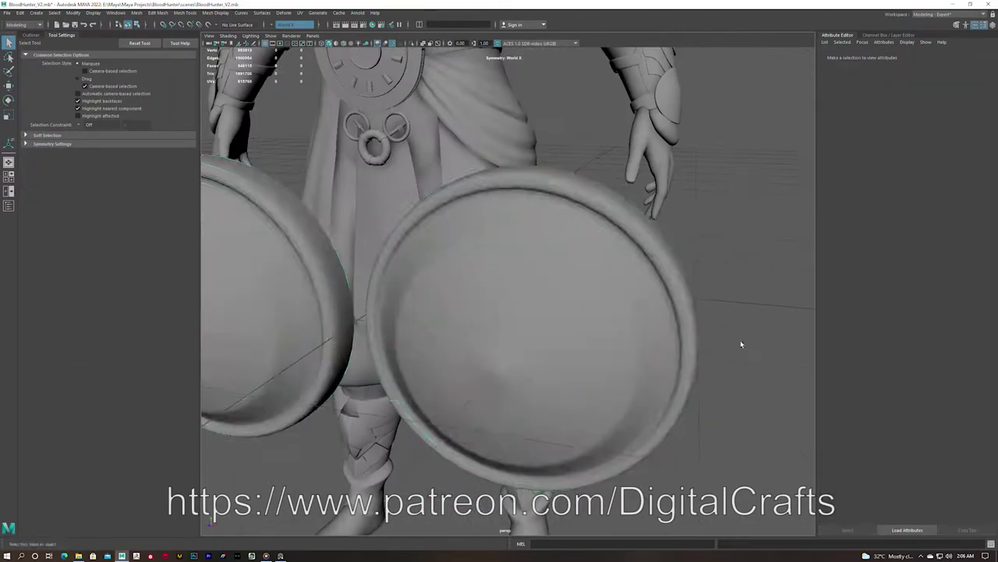
right_click(695, 339)
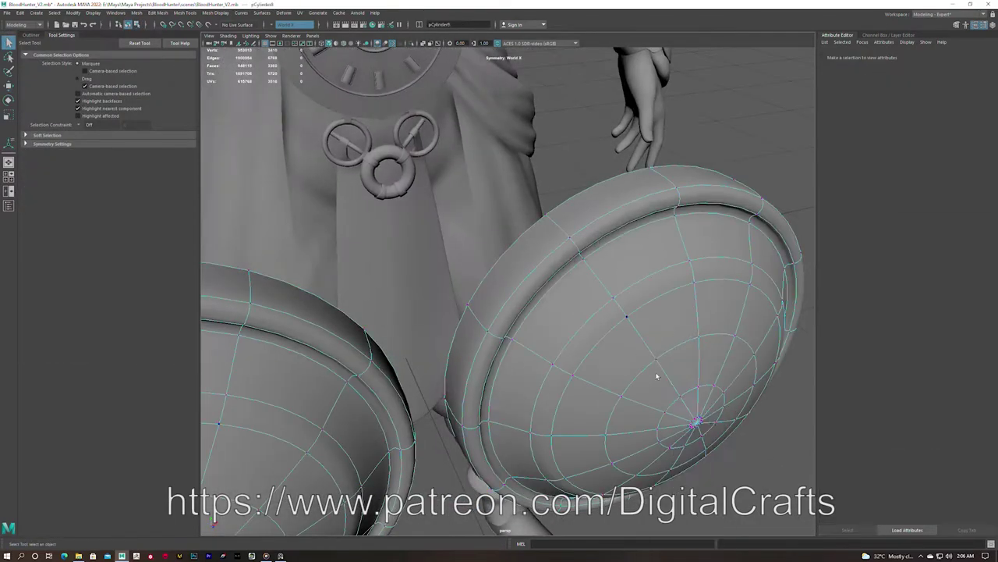
left_click_drag(715, 443, 736, 337, "alt")
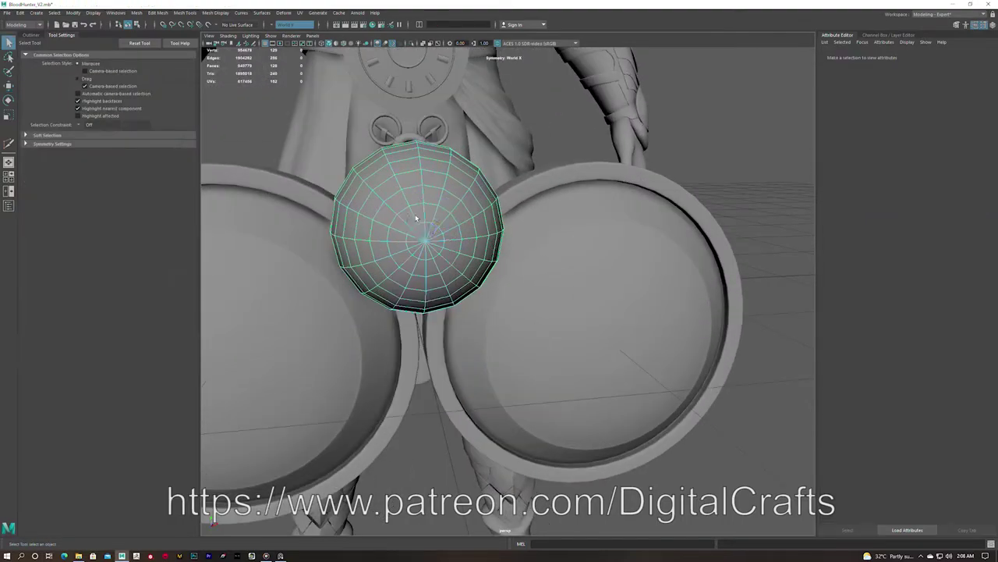
Select the sphere's front cap face loops and extrude them with offset 0
double_click(409, 184)
double_click(449, 269, "shift")
left_click_drag(449, 269, 561, 318, "alt")
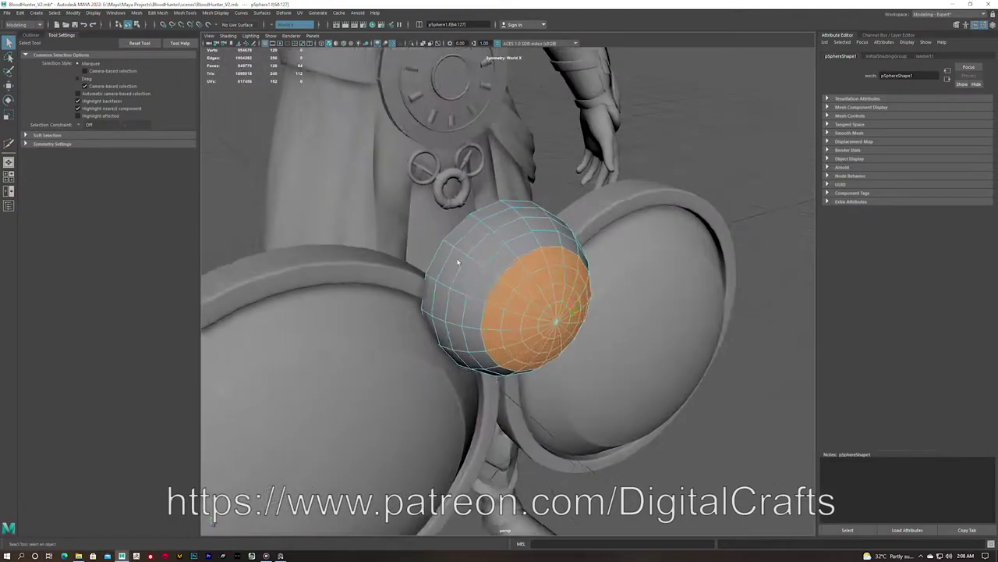
left_click_drag(497, 280, 468, 226, "alt")
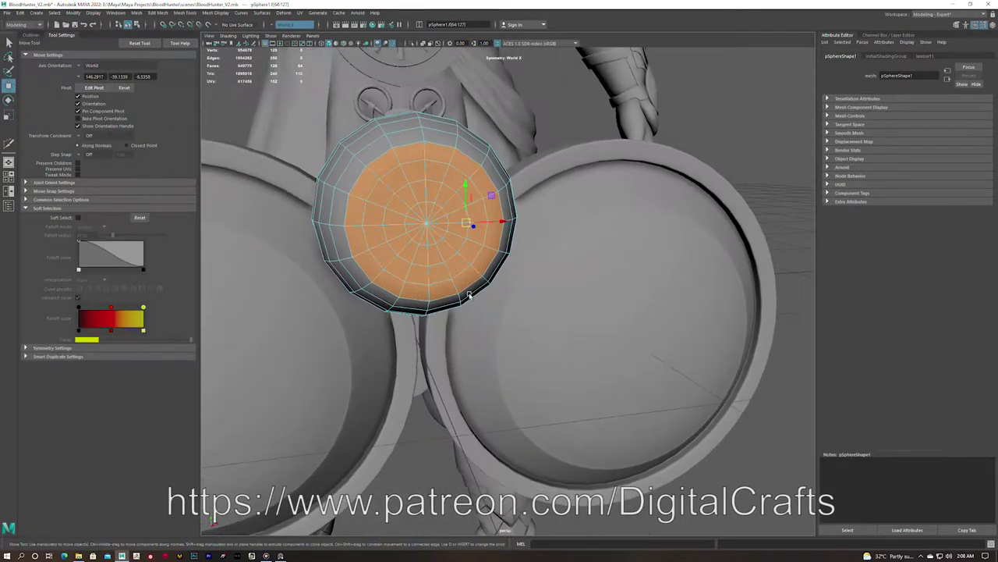
key("ctrl+e")
left_click(671, 313)
left_click_drag(407, 211, 499, 234, "alt")
Move and scale the extruded cap faces inward to form a recessed rim
left_click_drag(694, 313, 676, 313)
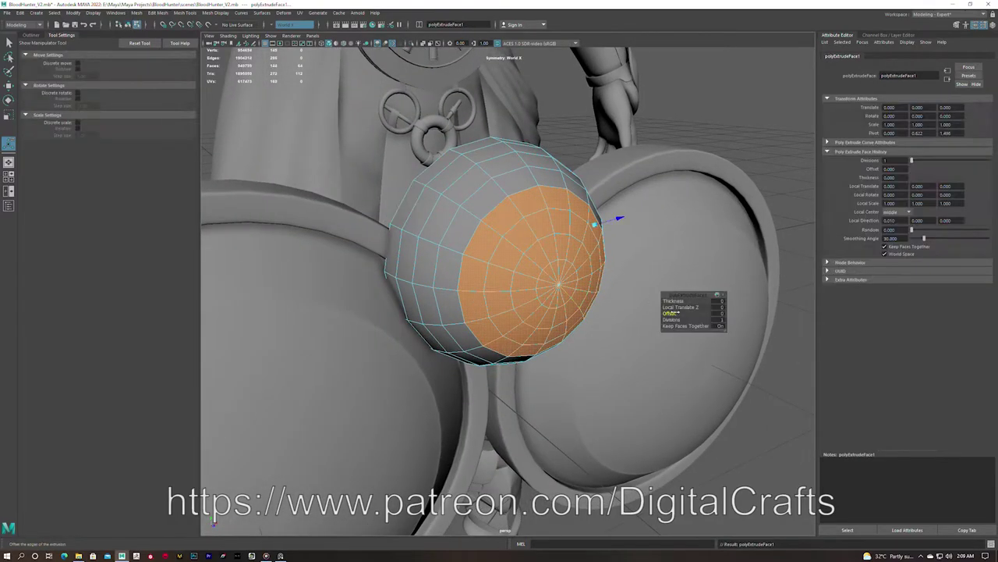
left_click_drag(569, 290, 371, 192, "alt")
key("w")
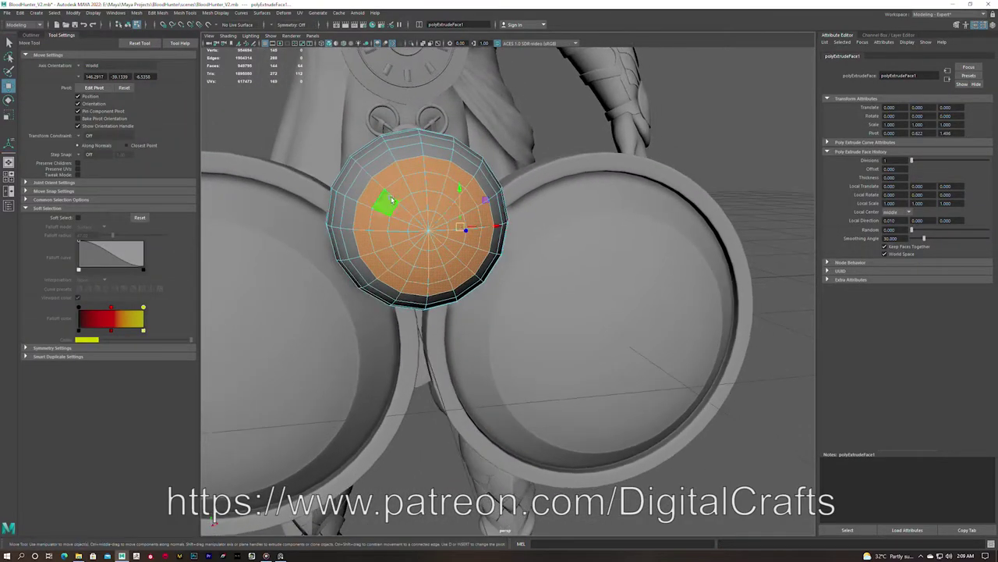
left_click(378, 197)
mouse_move(408, 227)
left_mouse_down("alt")
mouse_move(539, 279)
mouse_move(572, 176)
left_mouse_up("alt")
key("r")
right_click_drag(572, 175, 572, 175, "shift")
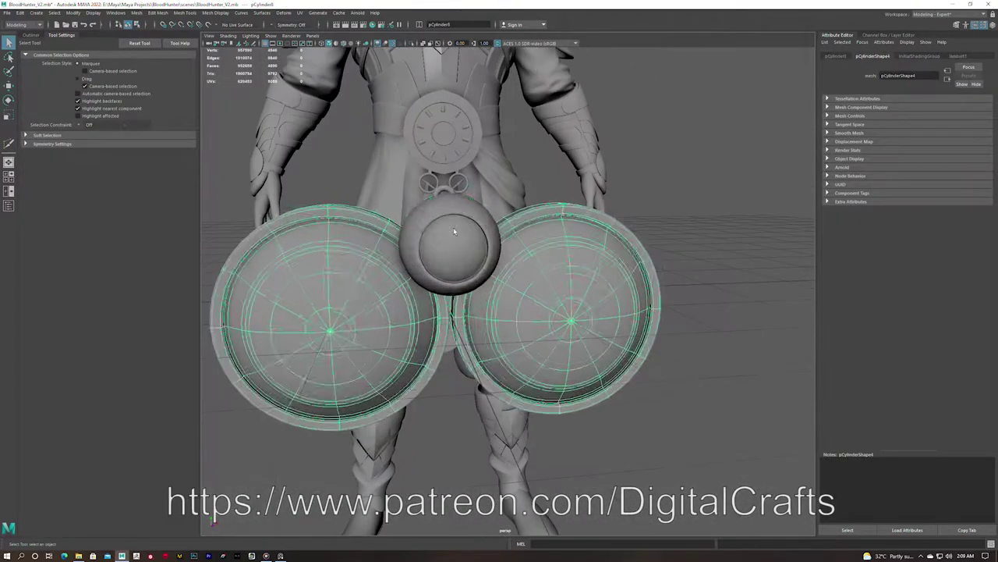
left_click(646, 241)
right_click_drag(645, 240, 546, 266, "shift")
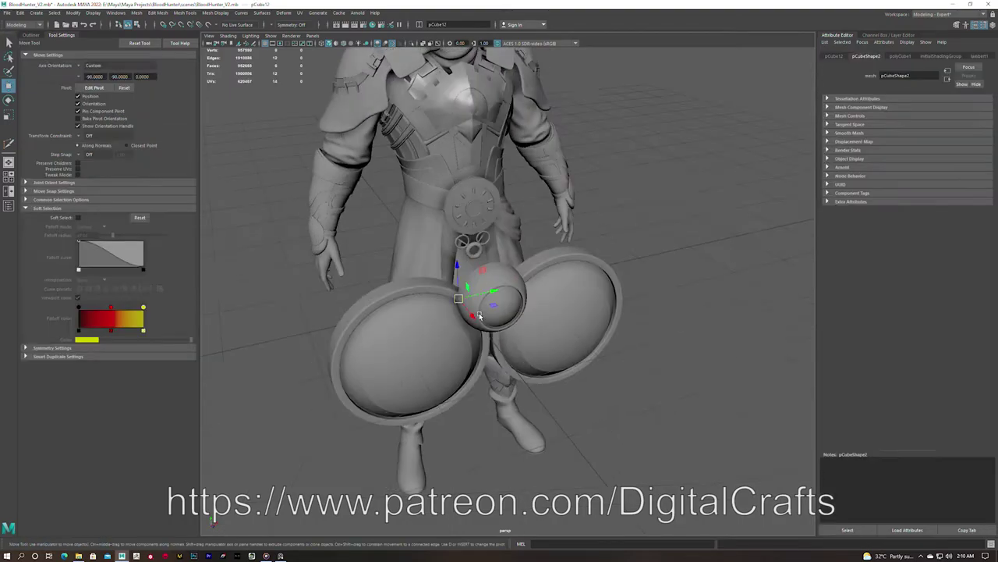
Scale and position the new cube, checking it in isolation
left_click_drag(469, 299, 618, 337, "alt")
key("r")
key("w")
key("ctrl+1")
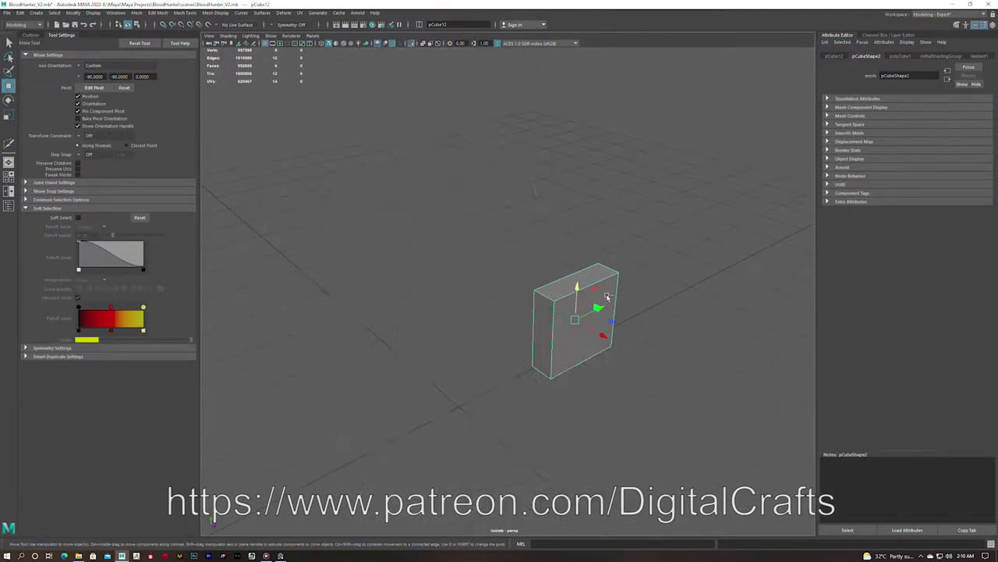
key("w")
key("ctrl+1")
Select the cube's top edge and move it into place
key("F10")
left_click(508, 272)
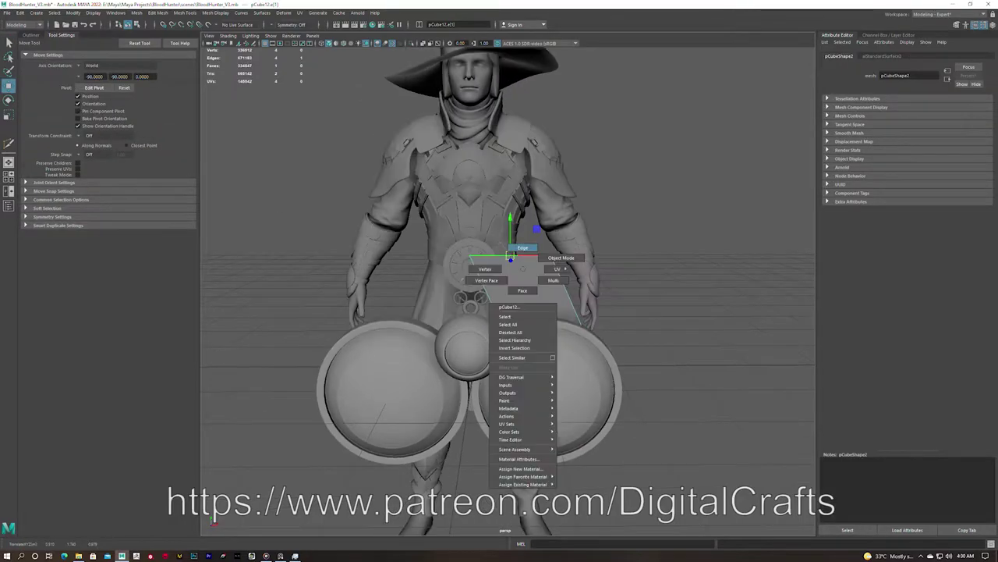
key("w")
scroll(441, 271, "up", 2)
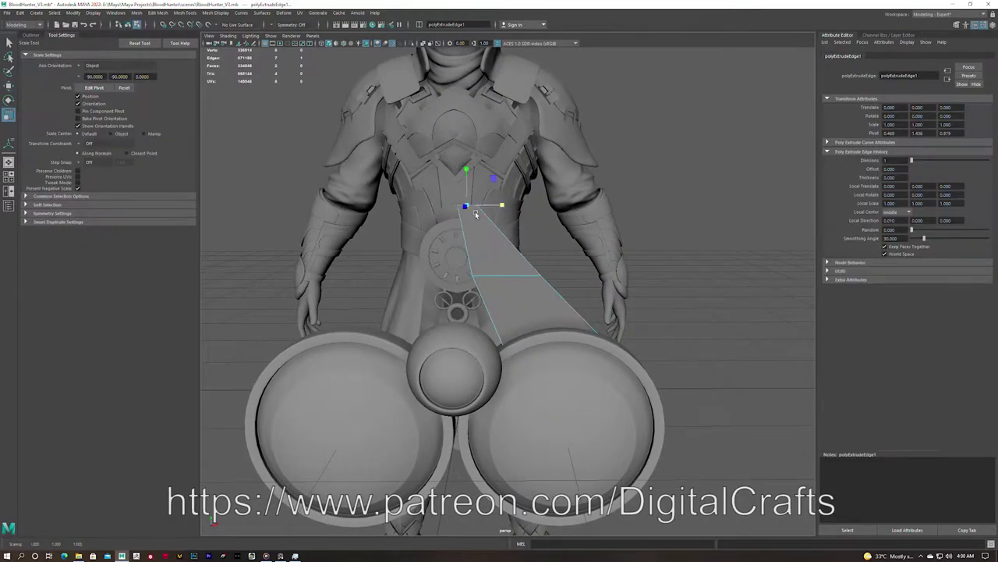
key("w")
scroll(499, 211, "up", 2)
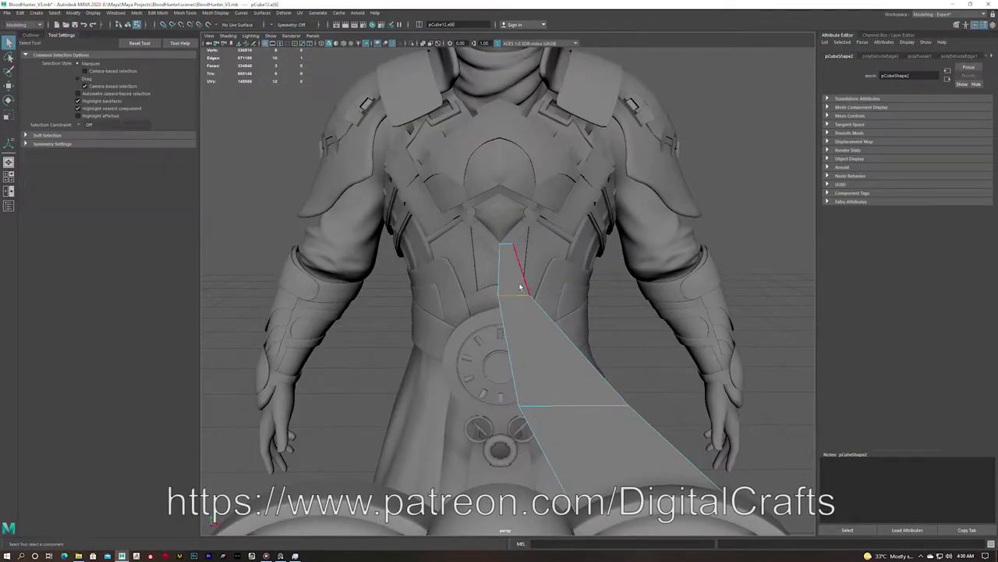
key("q")
scroll(546, 300, "down", 3)
scroll(702, 401, "up", 1)
scroll(640, 296, "up", 2)
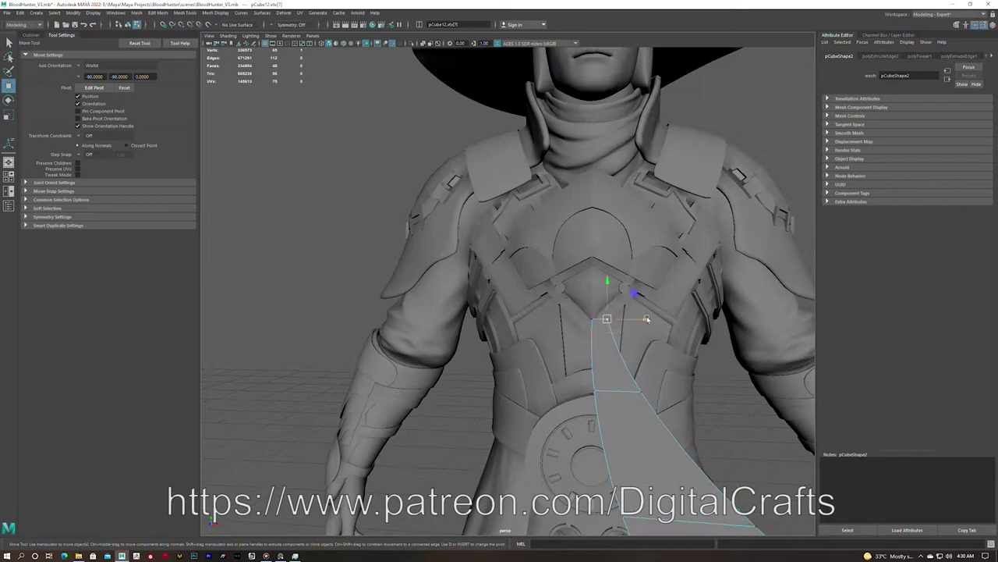
key("q")
scroll(686, 336, "down", 3)
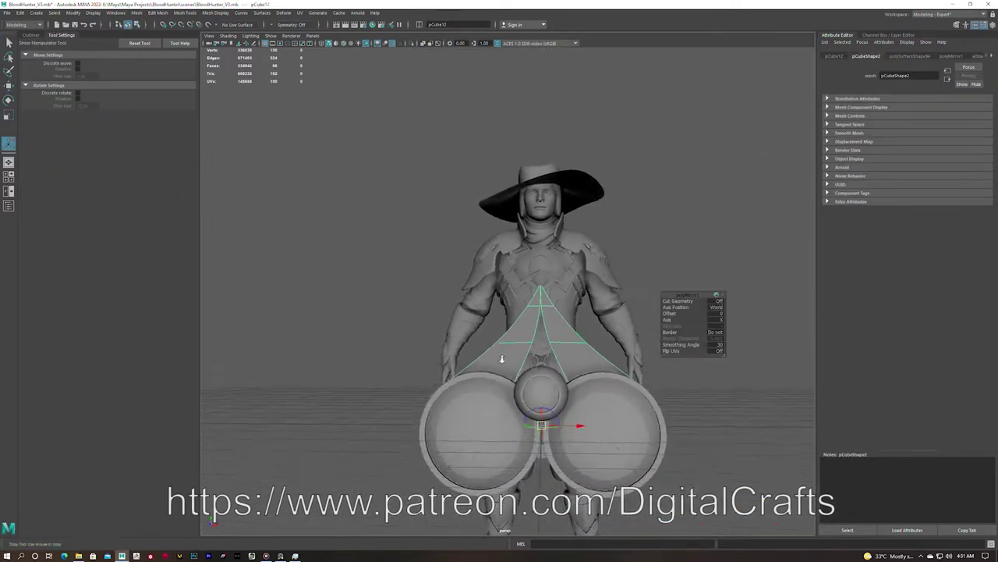
key("w")
scroll(613, 399, "up", 4)
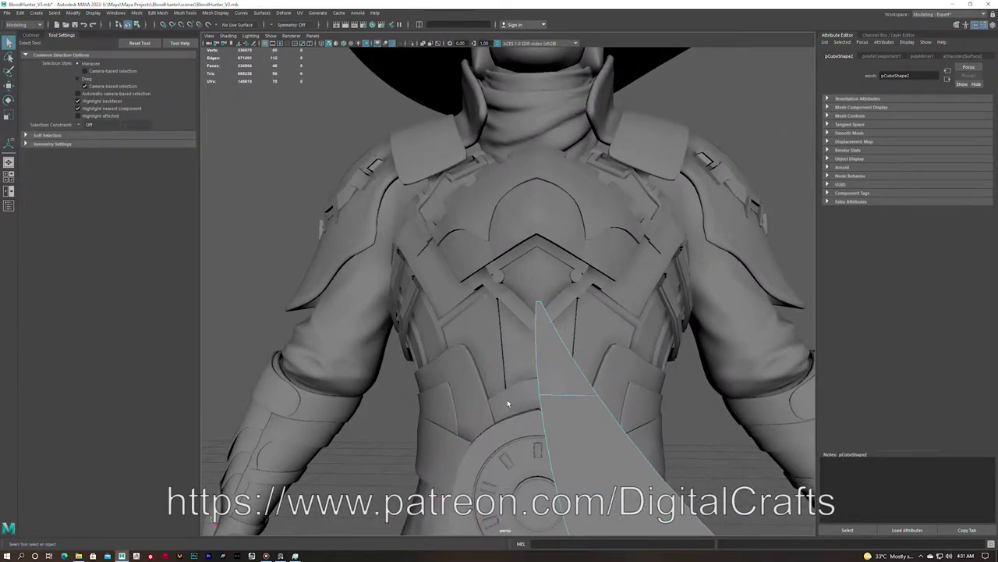
Extrude the top edge up toward the chest to extend the panel
key("ctrl+e")
left_click_drag(544, 304, 543, 227)
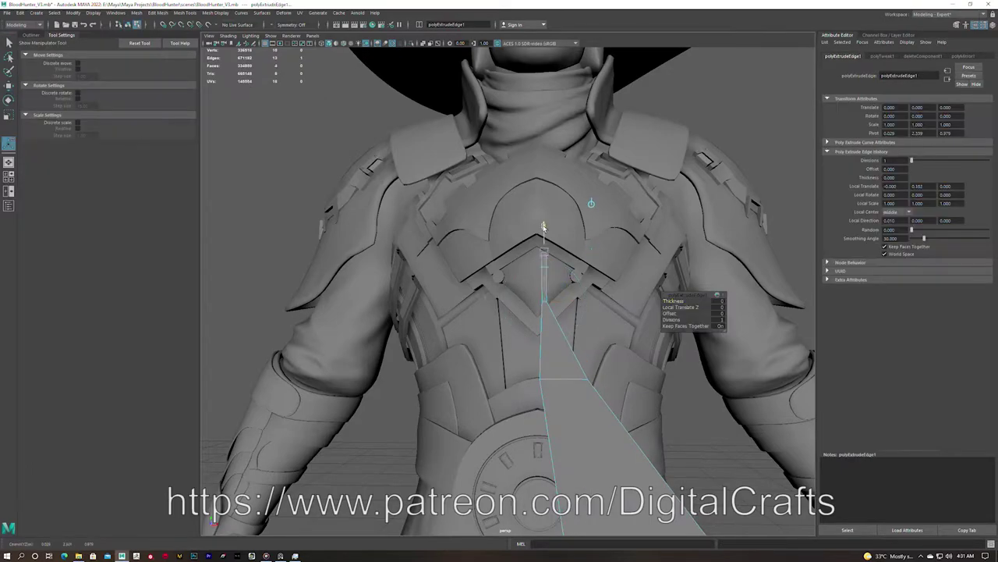
scroll(565, 277, "down", 3)
scroll(533, 306, "up", 3)
left_click(533, 306)
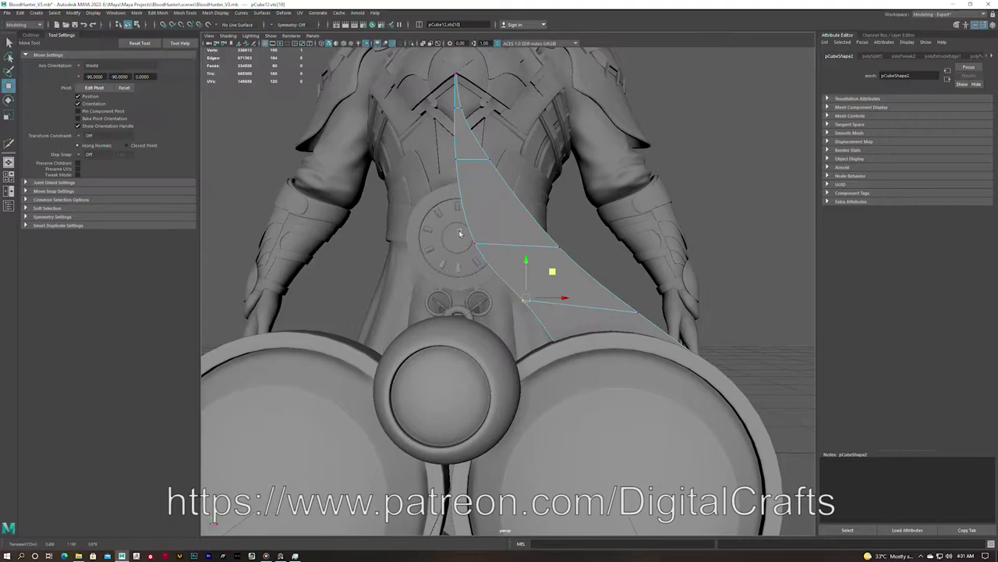
key("F8")
key("t")
scroll(546, 266, "down", 5)
scroll(514, 320, "up", 3)
right_click_drag(512, 323, 519, 320)
key("q")
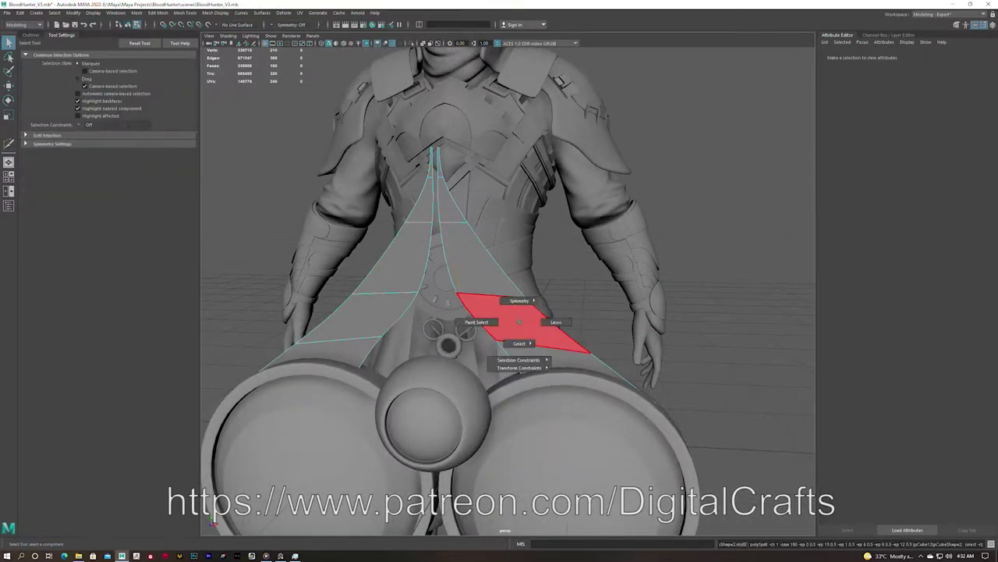
Move the panel's side edges outward so it fans over both plates
left_click(493, 354, "shift")
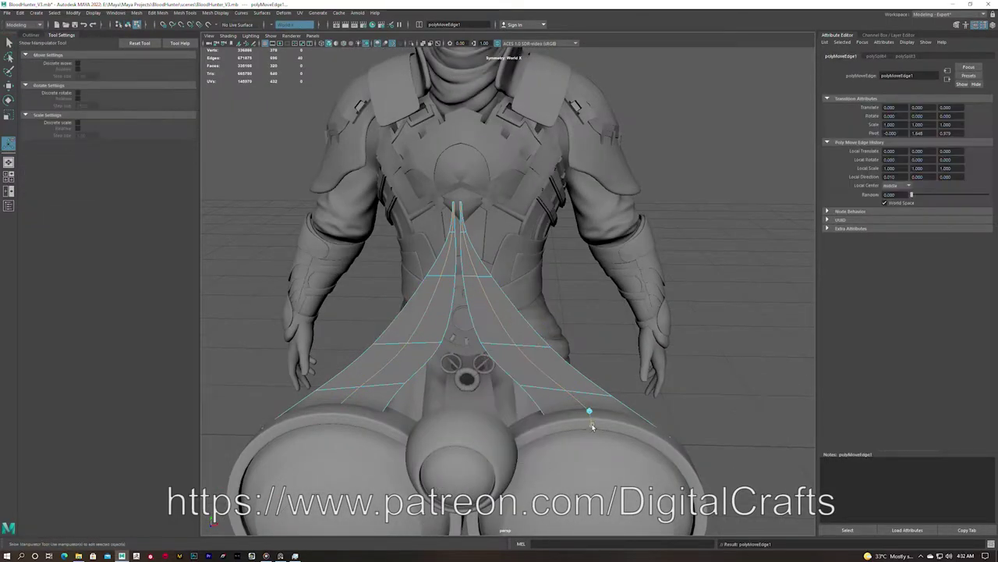
right_click_drag(458, 234, 460, 269, "shift")
left_click_drag(460, 269, 499, 257, "alt")
key("w")
mouse_move(467, 344)
left_mouse_down("alt")
mouse_move(328, 273)
mouse_move(572, 281)
left_mouse_up("alt")
left_click(328, 273)
key("q")
Preview the panel pCube12 smoothed, then undo back to the unsmoothed mesh
left_click(571, 280)
left_click(757, 272)
mouse_move(757, 272)
left_mouse_down("alt")
mouse_move(551, 334)
mouse_move(511, 316)
left_mouse_up("alt")
right_click_drag(511, 316, 511, 316, "shift")
scroll(511, 315, "down", 3)
key("ctrl+z")
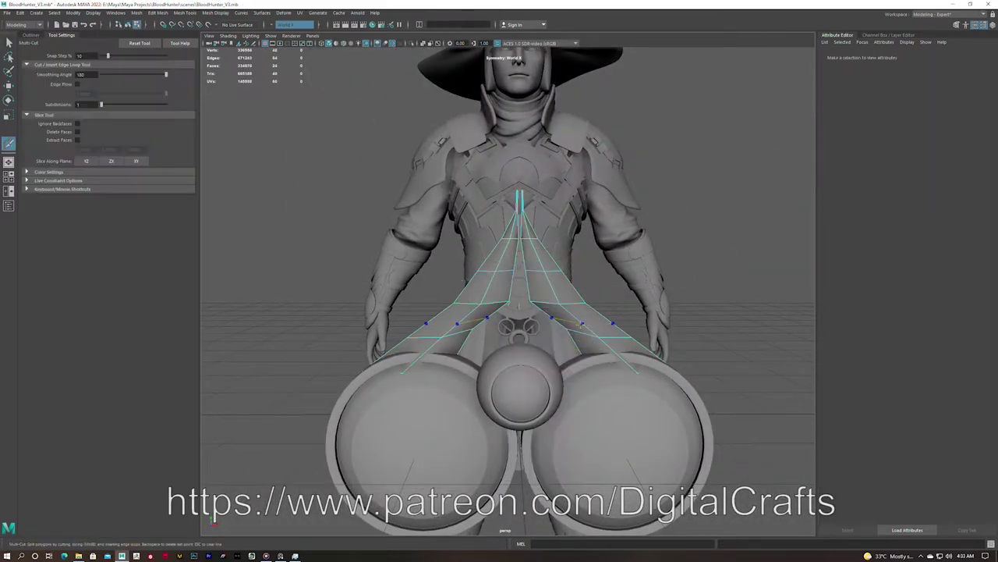
Add a new edge loop across the fan panel with Multi-Cut
right_click_drag(543, 283, 543, 283, "shift")
key("q")
left_click(609, 320, "ctrl")
key("F8")
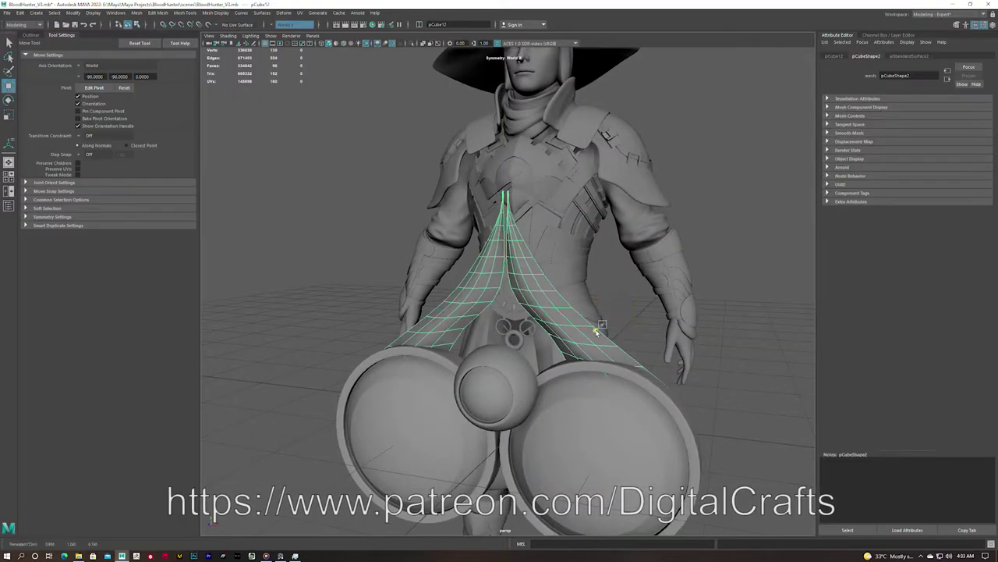
Combine the spheres into a single mesh
left_click_drag(669, 289, 468, 297, "alt")
left_click_drag(434, 167, 507, 194)
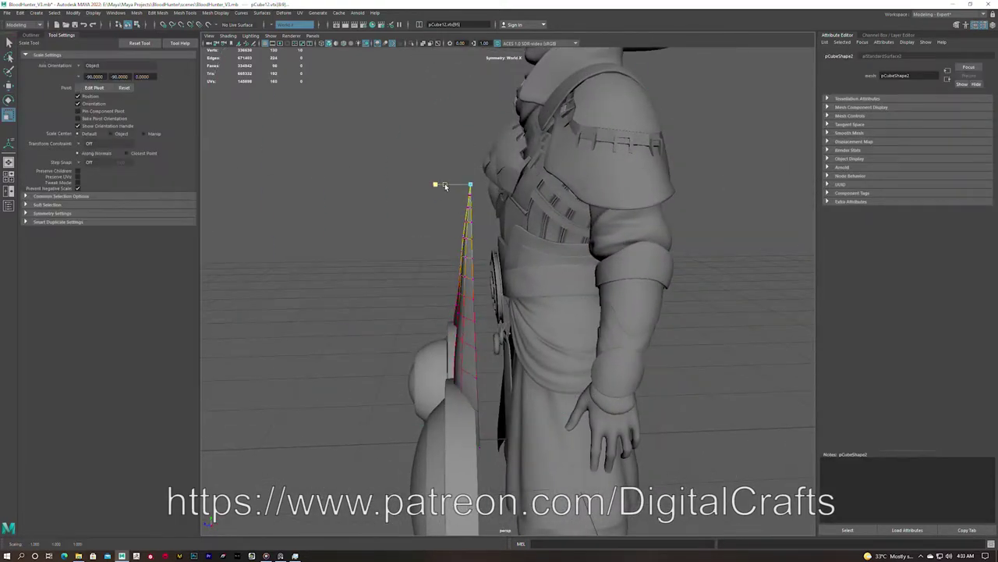
left_click_drag(507, 234, 721, 273, "alt")
left_click(437, 405)
right_click(511, 359, "shift")
left_click(522, 511)
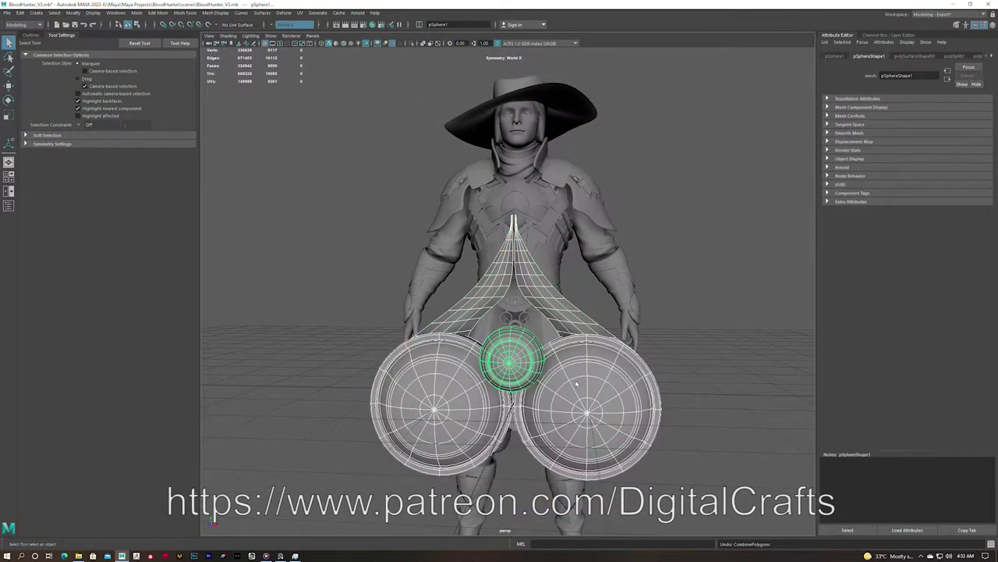
key("w")
Group the fan panel, shields and sphere, then hide group8
mouse_move(570, 398)
left_mouse_down("alt")
mouse_move(487, 372)
mouse_move(590, 355)
mouse_move(546, 380)
left_mouse_up("alt")
left_click(591, 355)
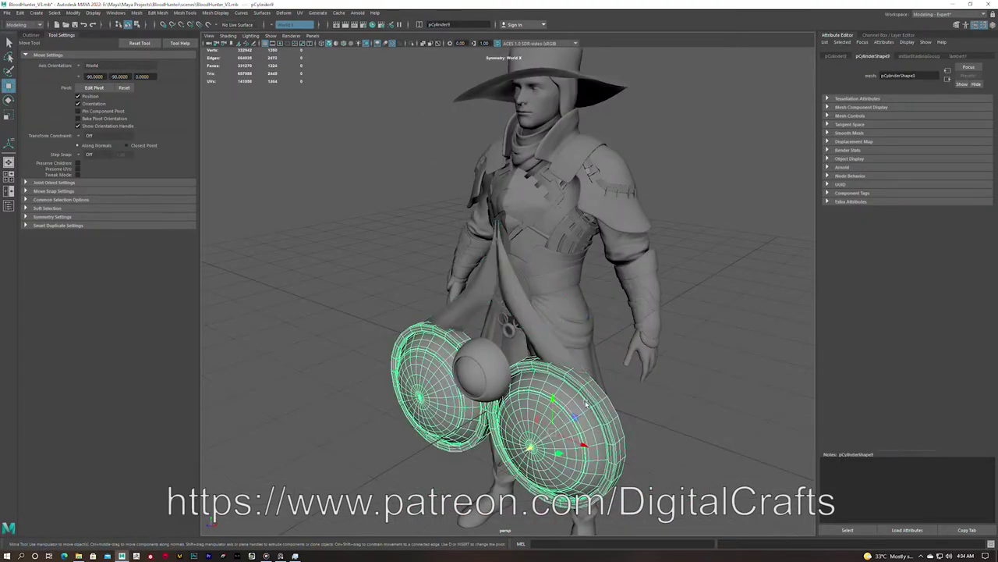
left_click_drag(528, 328, 576, 324, "alt")
left_click(592, 422)
mouse_move(593, 421)
left_mouse_down("alt")
mouse_move(616, 419)
mouse_move(579, 326)
left_mouse_up("alt")
left_click(517, 361, "shift")
key("ctrl+g")
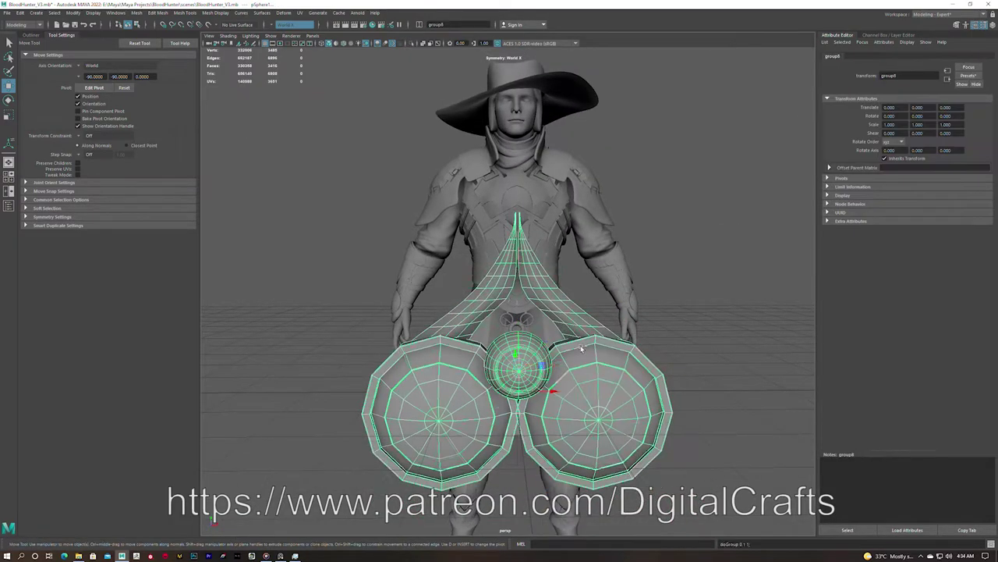
left_click_drag(528, 376, 535, 367, "alt")
key("ctrl+h")
left_click_drag(437, 342, 562, 343, "alt")
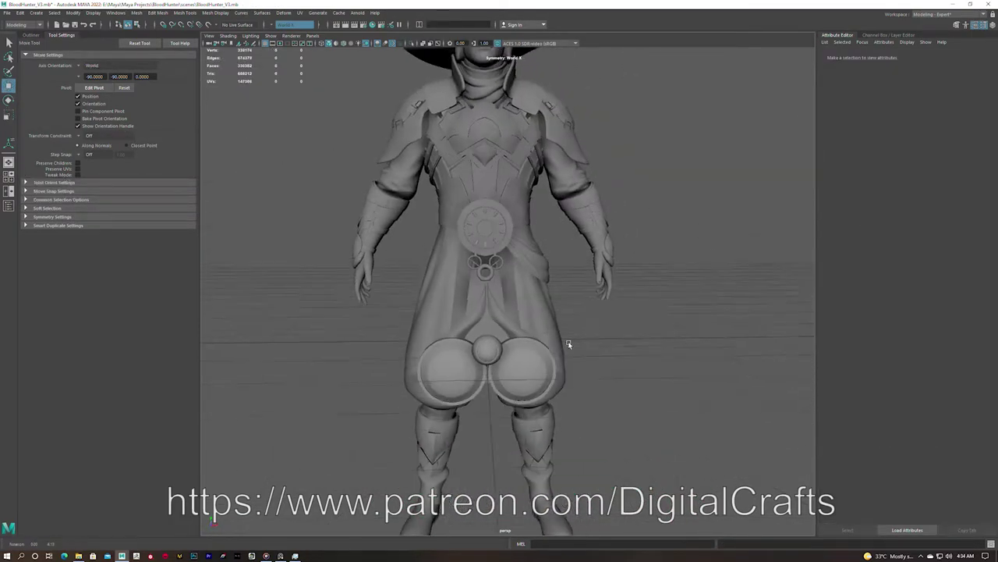
Scale pCube13 into a thin, slightly deeper upright bar beside the hips
left_click(517, 396)
mouse_move(517, 396)
left_mouse_down("alt")
mouse_move(557, 322)
mouse_move(537, 248)
mouse_move(511, 283)
mouse_move(578, 345)
mouse_move(575, 386)
mouse_move(386, 399)
left_mouse_up("alt")
key("q")
left_click_drag(386, 400, 555, 305)
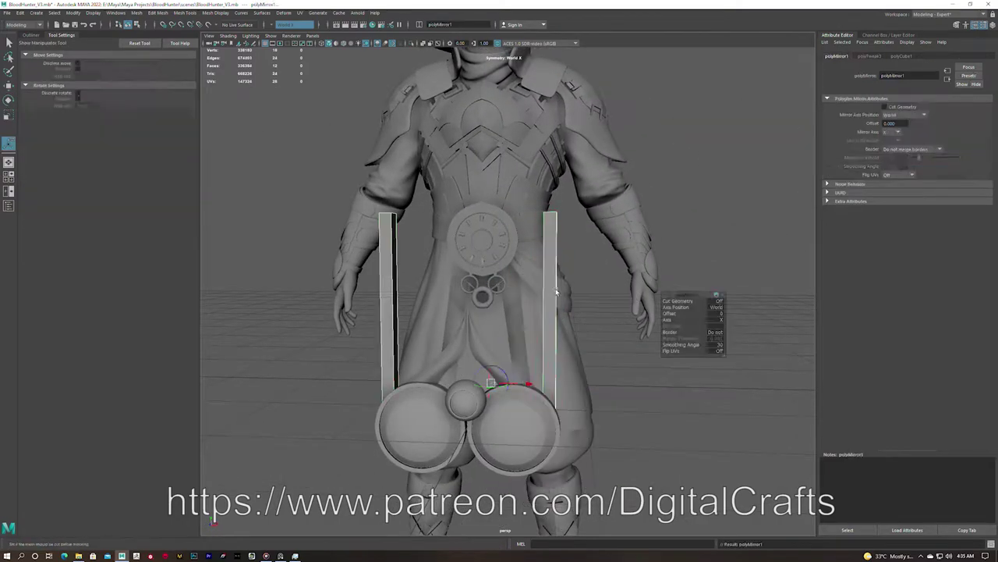
Mirror the bar across X and scale the new copy pCube14 thinner, then select both bars
key("q")
mouse_move(585, 258)
left_mouse_down("alt")
mouse_move(475, 367)
mouse_move(477, 331)
mouse_move(437, 312)
mouse_move(506, 289)
mouse_move(468, 234)
mouse_move(494, 209)
mouse_move(593, 234)
left_mouse_up("alt")
key("r")
key("w")
left_click(505, 288)
key("q")
right_click(494, 209, "shift")
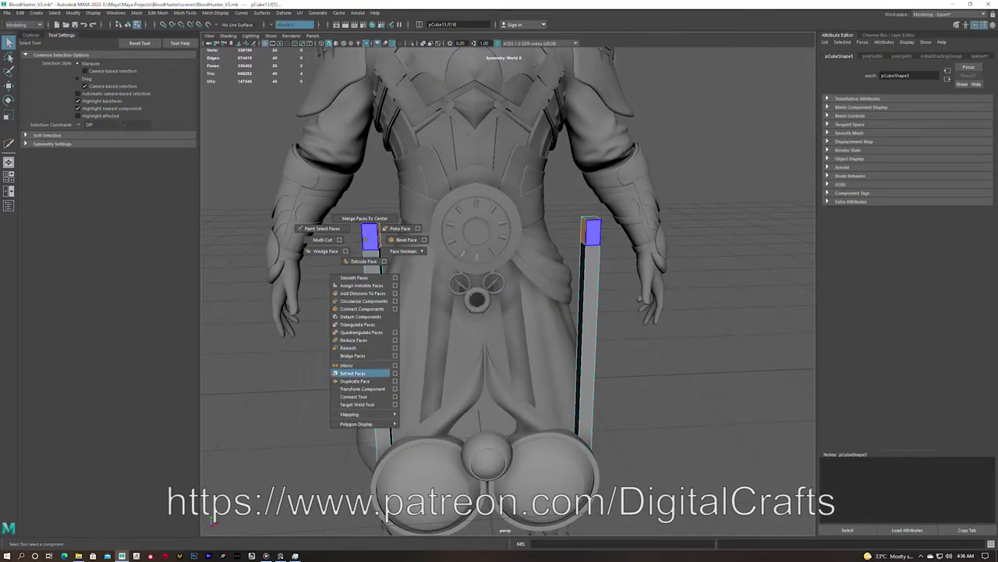
Isolate the bar and pull an edge down to start shaping the frame
left_click_drag(375, 234, 468, 250, "alt")
right_click(392, 223)
left_click(392, 244)
key("ctrl+1")
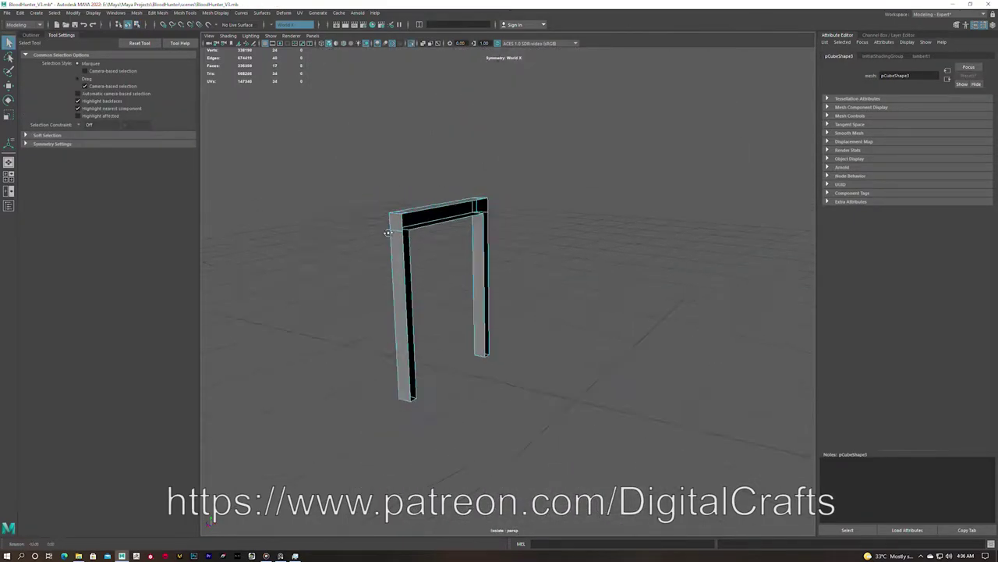
left_click(468, 245)
key("w")
left_click_drag(468, 245, 435, 283, "alt")
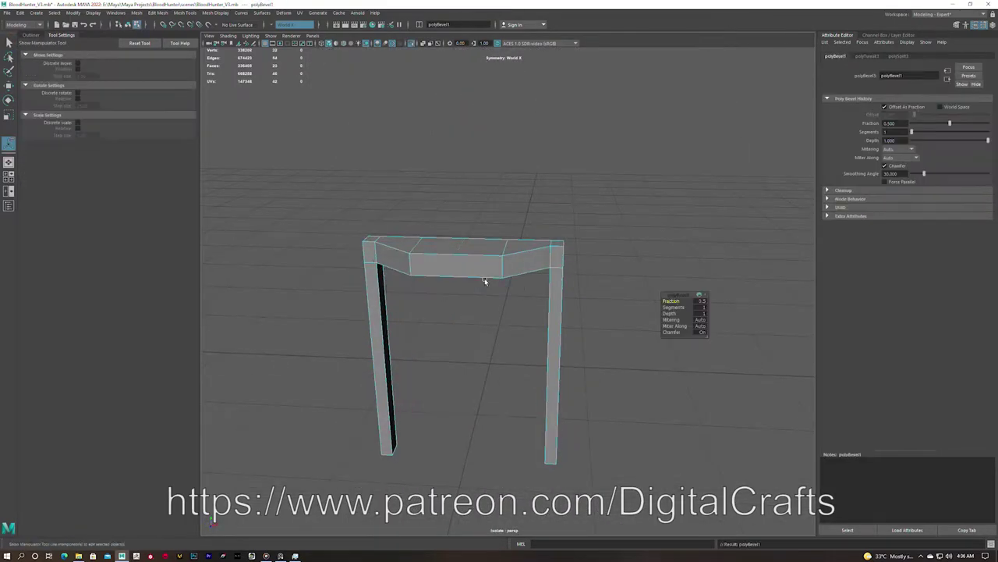
Insert an edge loop across the bar and shape its lower end
left_click_drag(344, 250, 421, 234, "alt")
right_click_drag(436, 226, 467, 205, "shift")
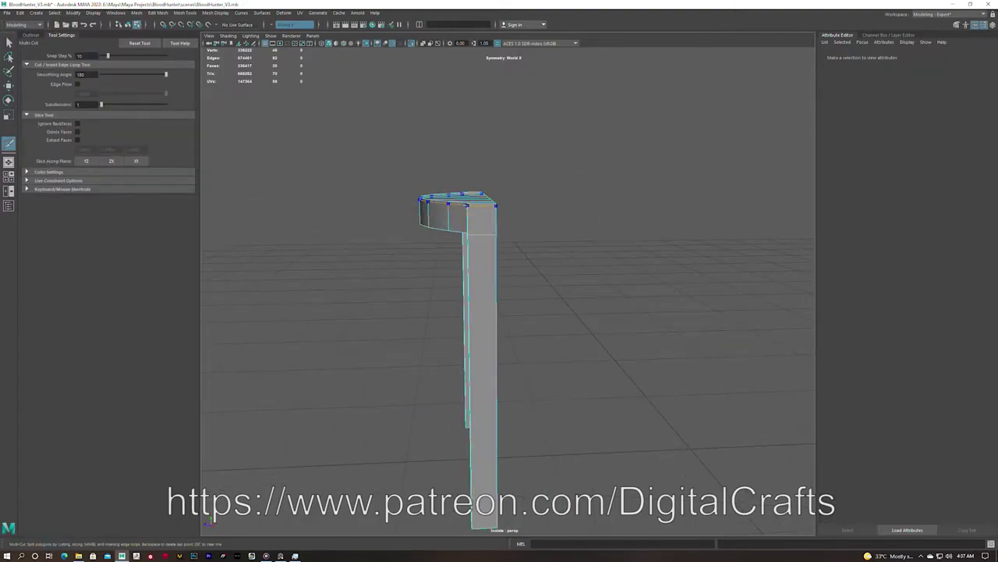
left_click(493, 283, "ctrl")
left_click_drag(493, 283, 536, 310, "alt")
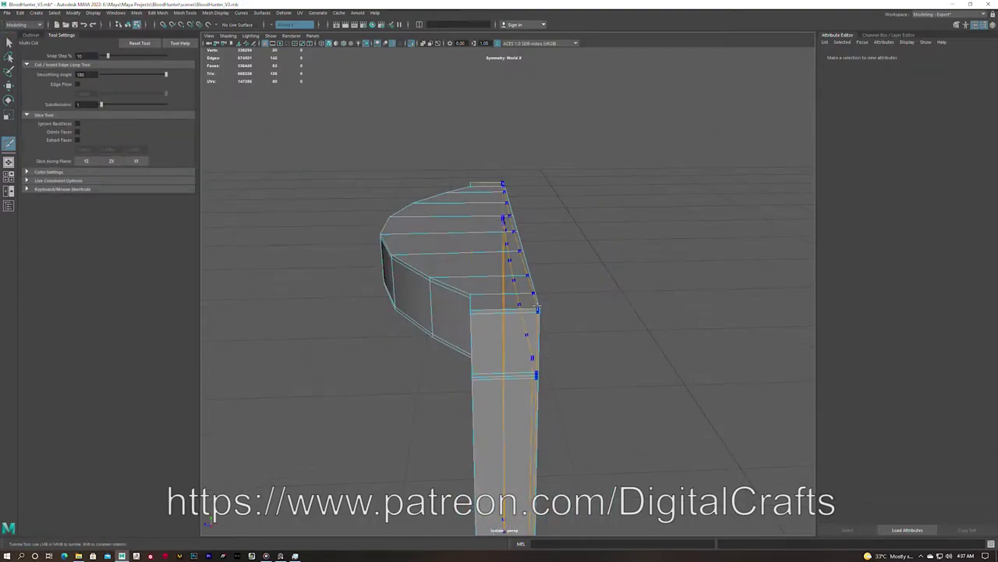
key("q")
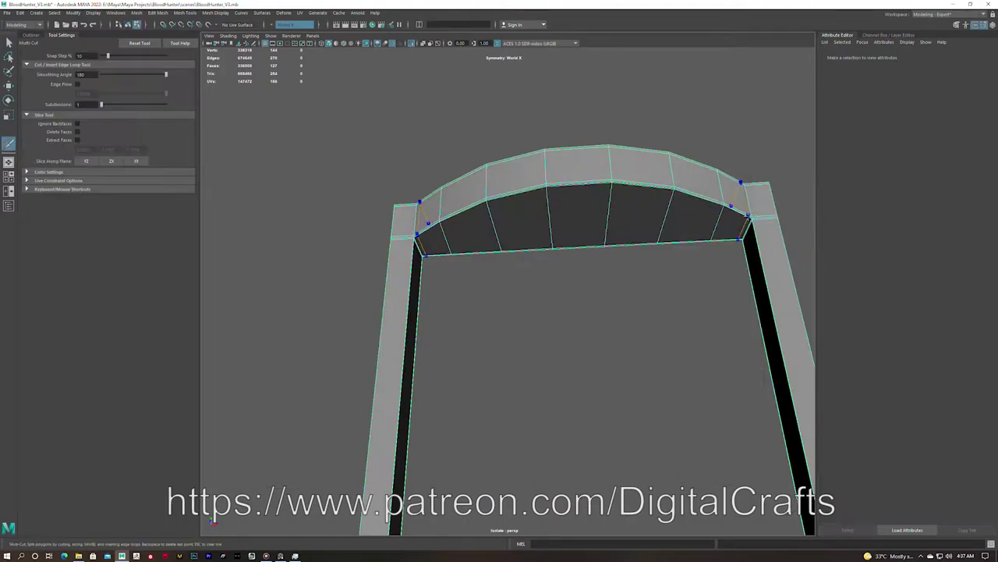
left_click_drag(468, 258, 623, 243, "alt")
key("w")
left_click_drag(485, 247, 510, 288, "alt")
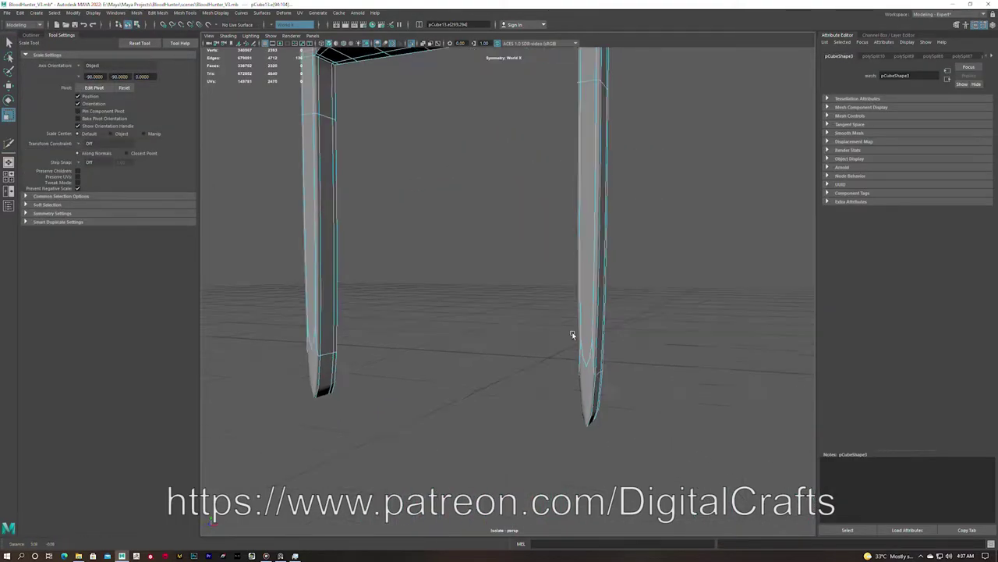
right_click_drag(510, 288, 513, 355, "shift")
left_click_drag(505, 324, 440, 276, "alt")
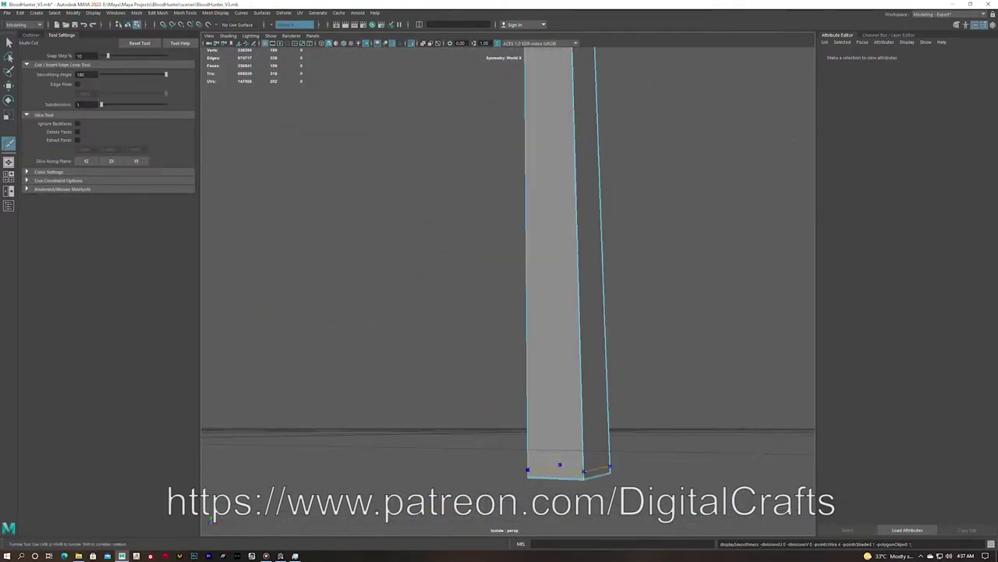
key("q")
left_click(440, 277)
Add another edge loop across the bar and bend the top into an arch
scroll(367, 241, "up", 3)
scroll(462, 307, "up", 3)
scroll(462, 306, "up", 5)
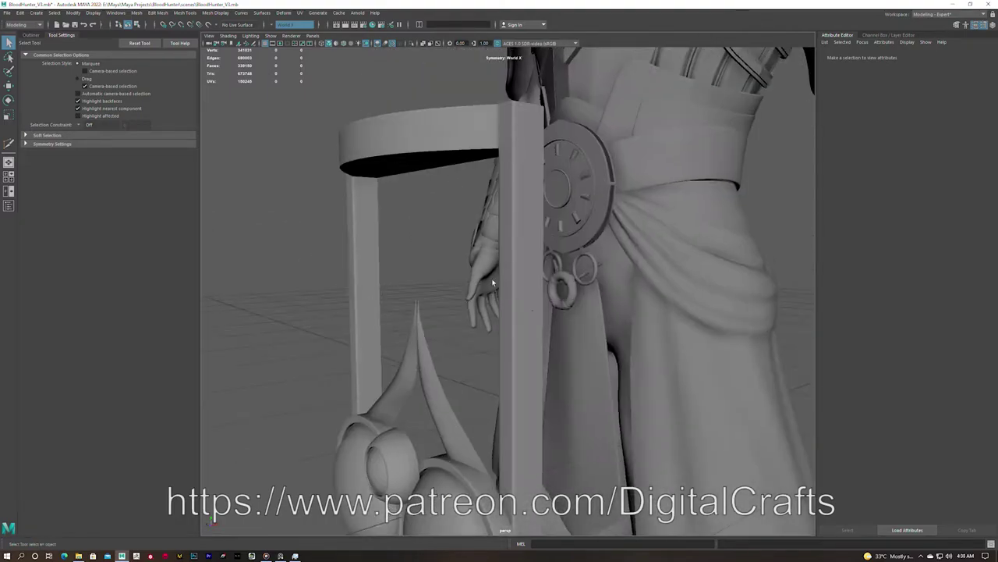
left_click_drag(462, 306, 491, 92, "alt")
left_click(485, 247, "ctrl")
scroll(485, 246, "down", 3)
mouse_move(485, 246)
left_mouse_down("alt")
mouse_move(390, 258)
mouse_move(329, 237)
mouse_move(571, 245)
left_mouse_up("alt")
scroll(390, 257, "up", 3)
scroll(570, 244, "down", 3)
left_click_drag(471, 216, 432, 254, "alt")
Delete the extra edges and exit isolation to show the character again
key("ctrl+1")
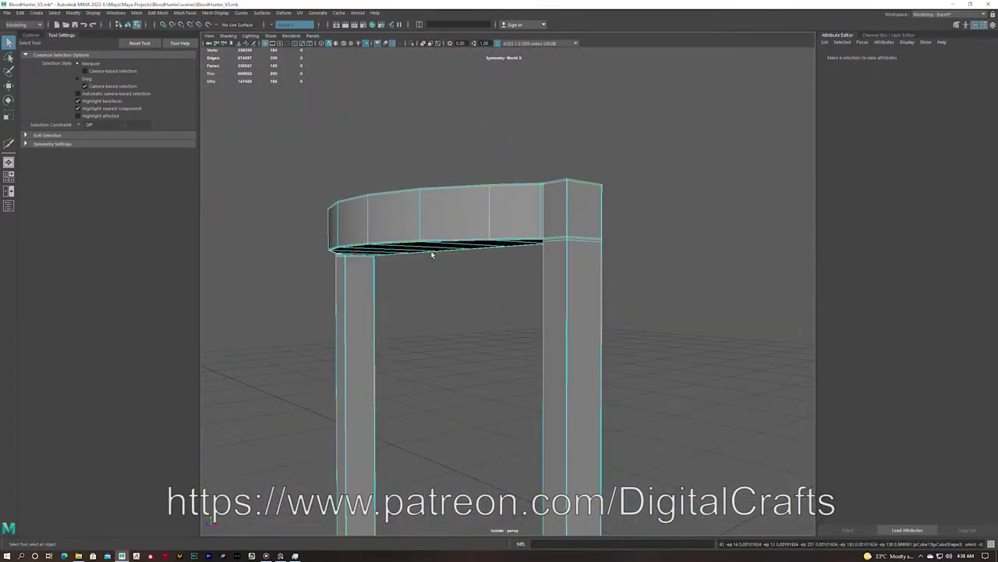
key("Delete")
key("F11")
key("ctrl+1")
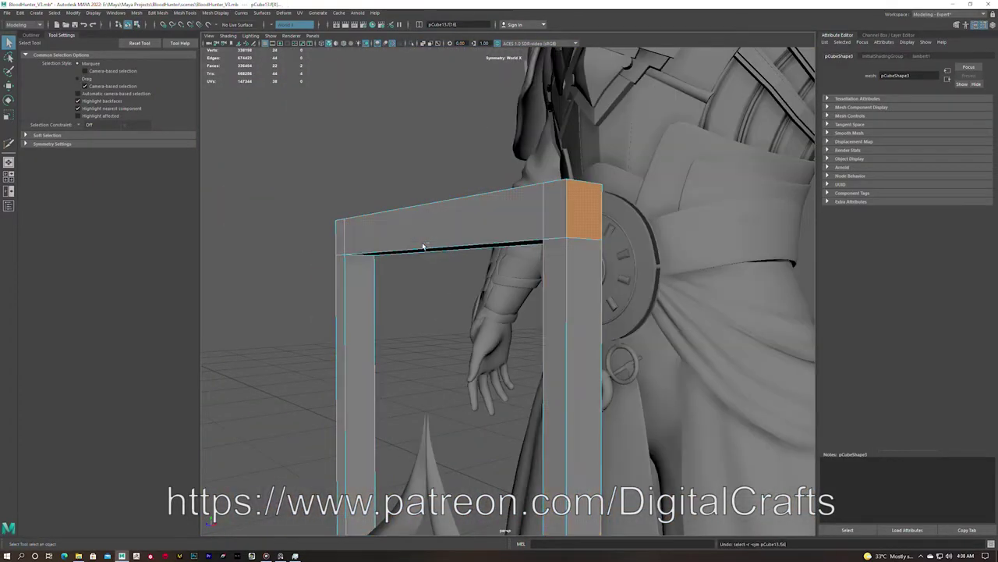
left_click_drag(422, 246, 396, 268, "alt")
Extrude and inset the box's top face, delete it, and bevel the frame's corner edges
key("r")
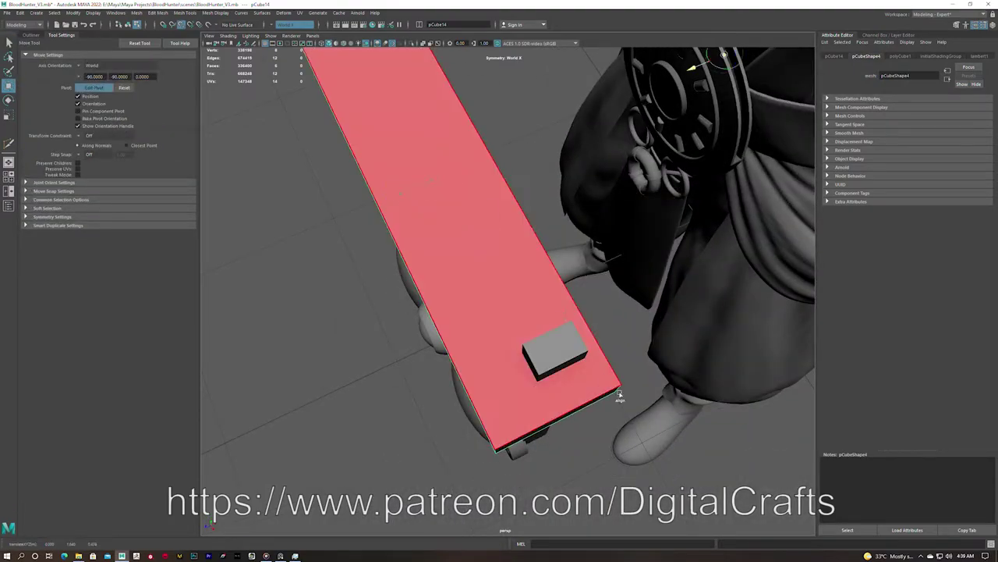
left_click_drag(566, 324, 557, 323, "alt")
right_click_drag(557, 323, 546, 351)
left_click(468, 195)
mouse_move(546, 351)
left_mouse_down("alt")
mouse_move(499, 234)
mouse_move(538, 285)
mouse_move(490, 216)
mouse_move(481, 447)
mouse_move(463, 275)
mouse_move(450, 267)
mouse_move(444, 312)
mouse_move(468, 257)
mouse_move(591, 328)
mouse_move(577, 296)
mouse_move(592, 351)
mouse_move(602, 312)
mouse_move(451, 370)
left_mouse_up("alt")
key("ctrl+e")
key("w")
key("Delete")
key("ctrl+b")
key("w")
key("3")
Scale and rotate a face on the bar, then Multi-Cut new edges across it
left_click(542, 304)
mouse_move(542, 303)
left_mouse_down("alt")
mouse_move(537, 229)
mouse_move(549, 211)
mouse_move(545, 313)
mouse_move(562, 328)
mouse_move(546, 312)
mouse_move(499, 328)
mouse_move(523, 351)
mouse_move(412, 406)
left_mouse_up("alt")
left_click(537, 229)
key("r")
scroll(561, 328, "up", 3)
key("e")
key("3")
key("1")
key("q")
right_click_drag(411, 405, 486, 364, "shift")
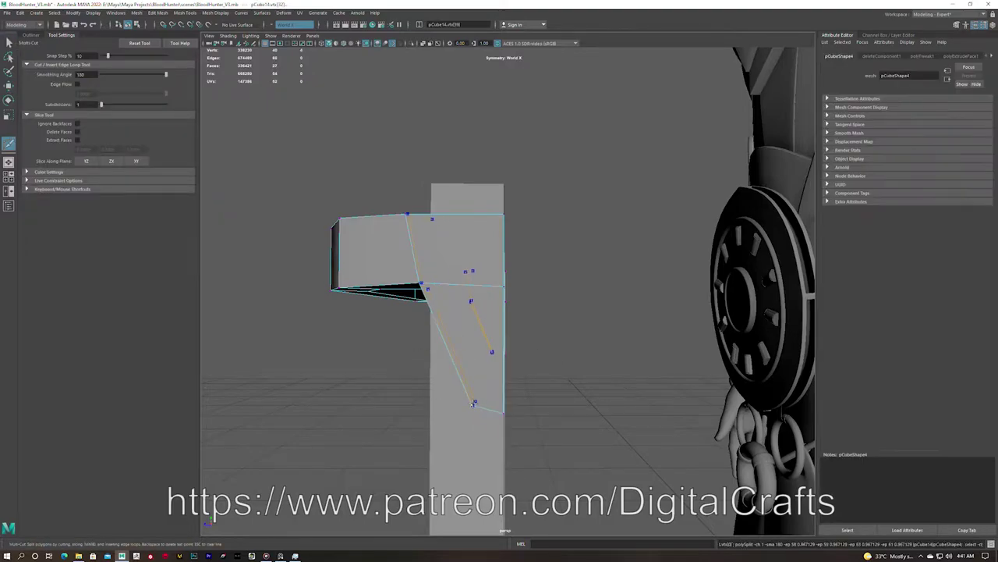
left_click_drag(472, 402, 521, 403, "alt")
left_click_drag(460, 333, 201, 384, "alt")
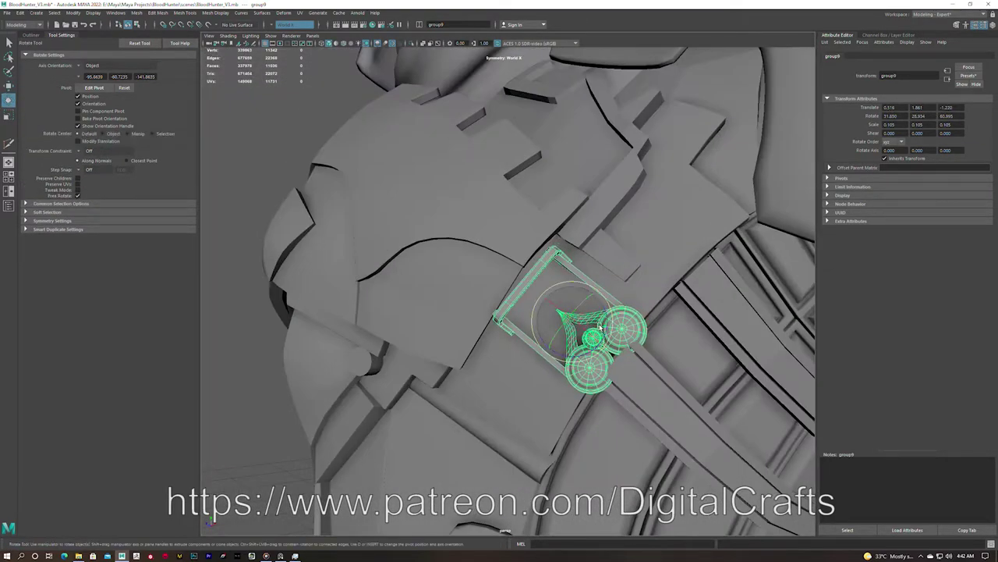
Select the buckle's edge, discs, connector and wide plate, and resize the plate
key("w")
left_click(595, 289)
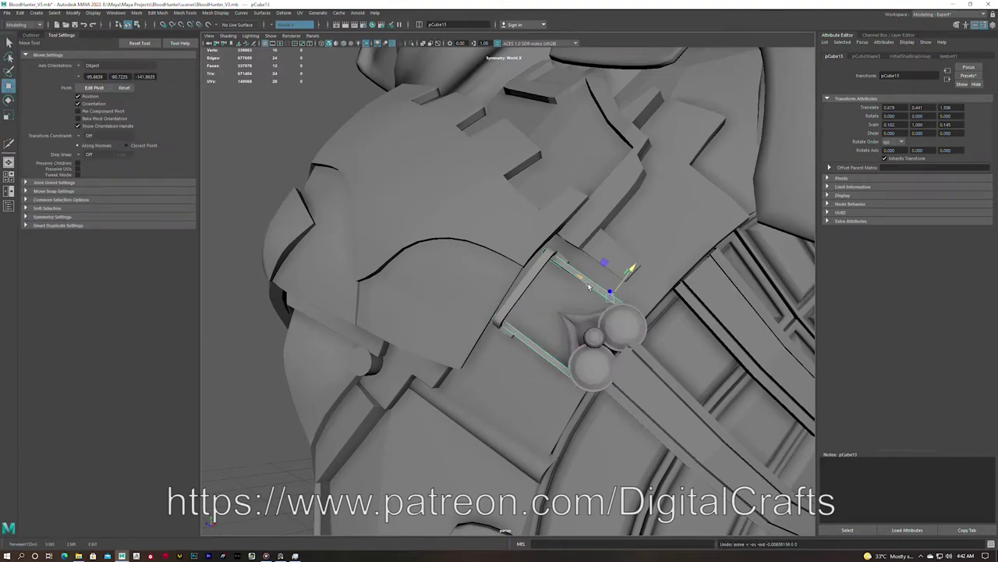
key("q")
key("q")
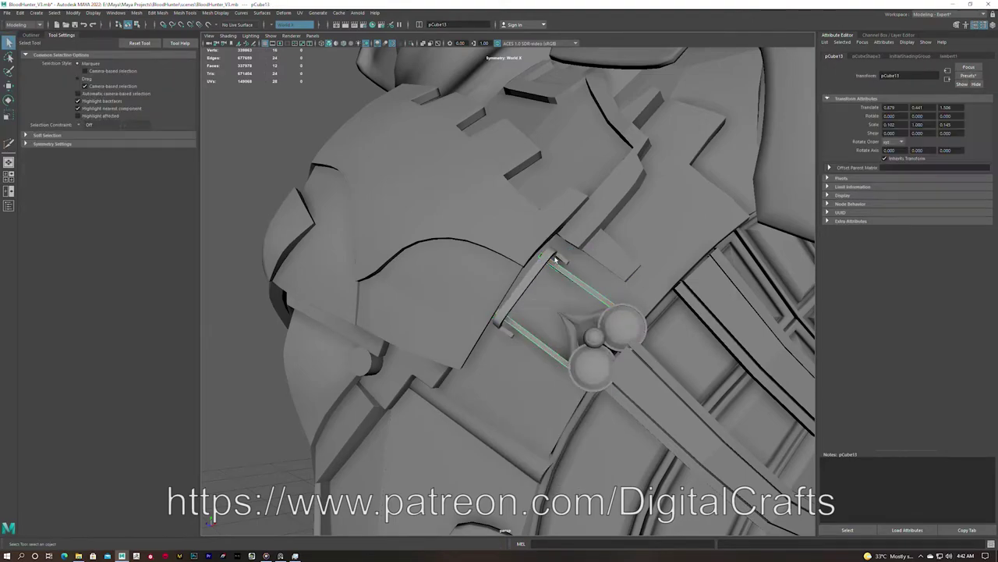
left_click(593, 340)
left_click_drag(583, 325, 485, 331, "alt")
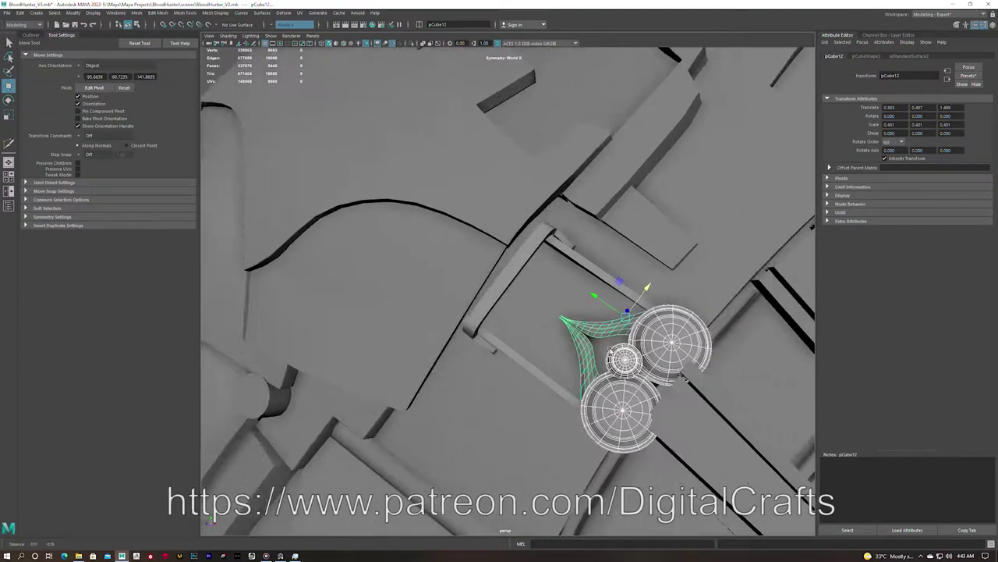
key("F11")
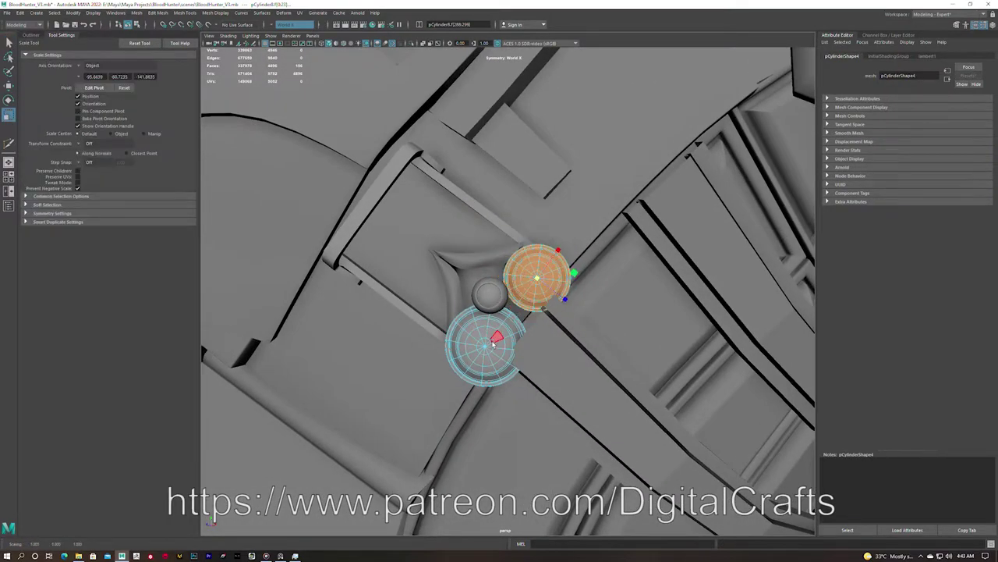
left_click(468, 227)
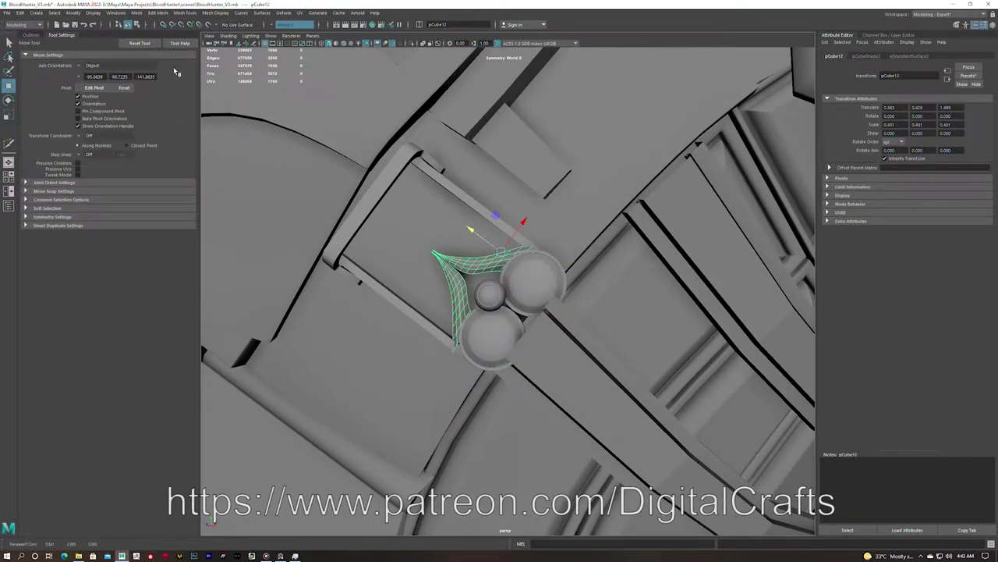
left_click(73, 12)
left_click(101, 47)
left_click(437, 257)
left_click(72, 13)
left_click(101, 47)
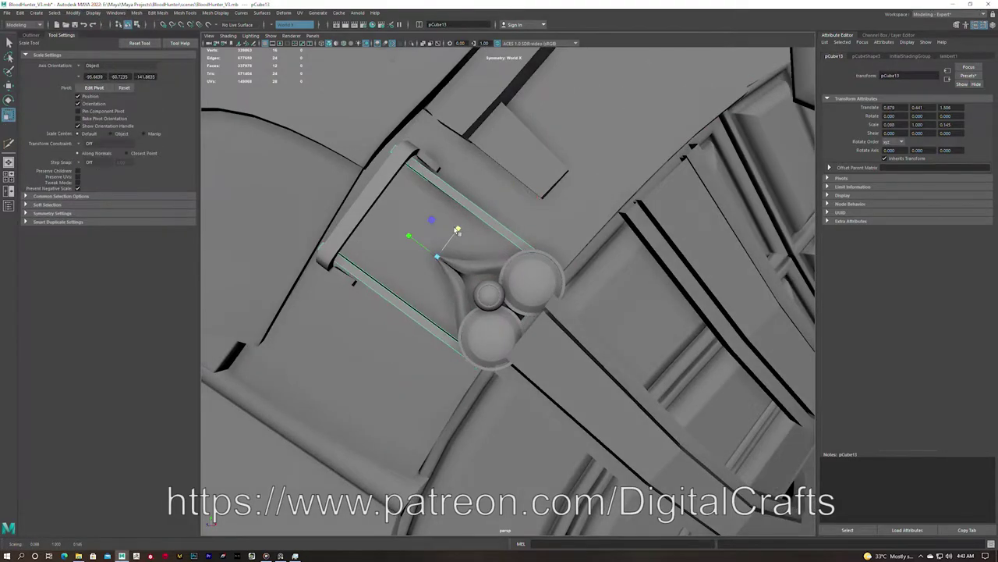
Group the buckle parts, rotate the group, and resize the buckle discs
left_click_drag(389, 180, 366, 208, "alt")
key("ctrl+g")
left_click(31, 35)
key("e")
left_click(507, 350)
mouse_move(507, 351)
left_mouse_down("alt")
mouse_move(500, 335)
mouse_move(468, 328)
mouse_move(494, 336)
mouse_move(474, 313)
mouse_move(437, 312)
left_mouse_up("alt")
key("w")
key("e")
left_click(49, 420)
left_click(327, 207)
mouse_move(396, 259)
left_mouse_down("alt")
mouse_move(327, 207)
mouse_move(557, 279)
mouse_move(405, 311)
mouse_move(452, 328)
left_mouse_up("alt")
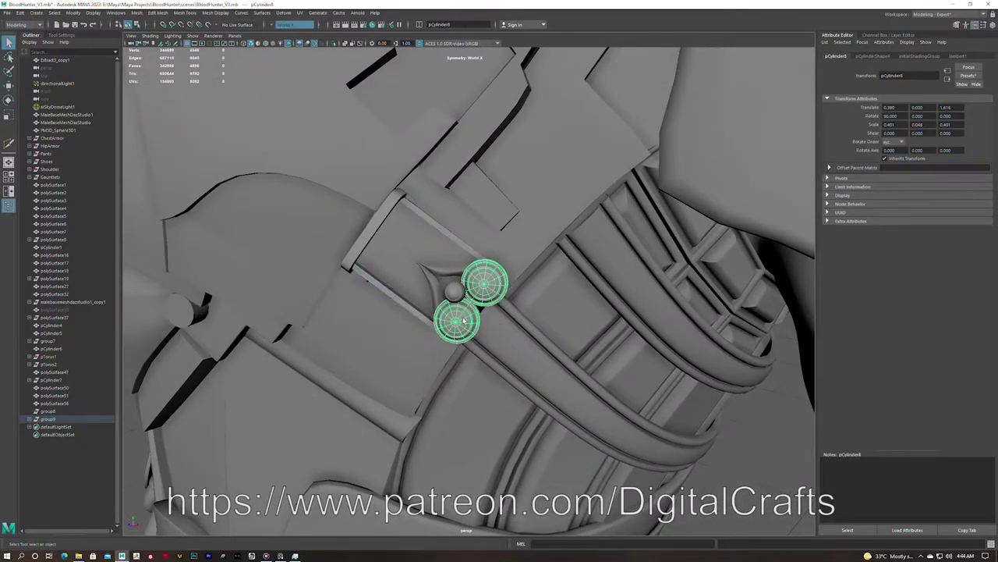
left_click(453, 332)
key("r")
Angle the buckle group on the strap and smooth the curved strap strips
left_click_drag(490, 287, 468, 297, "alt")
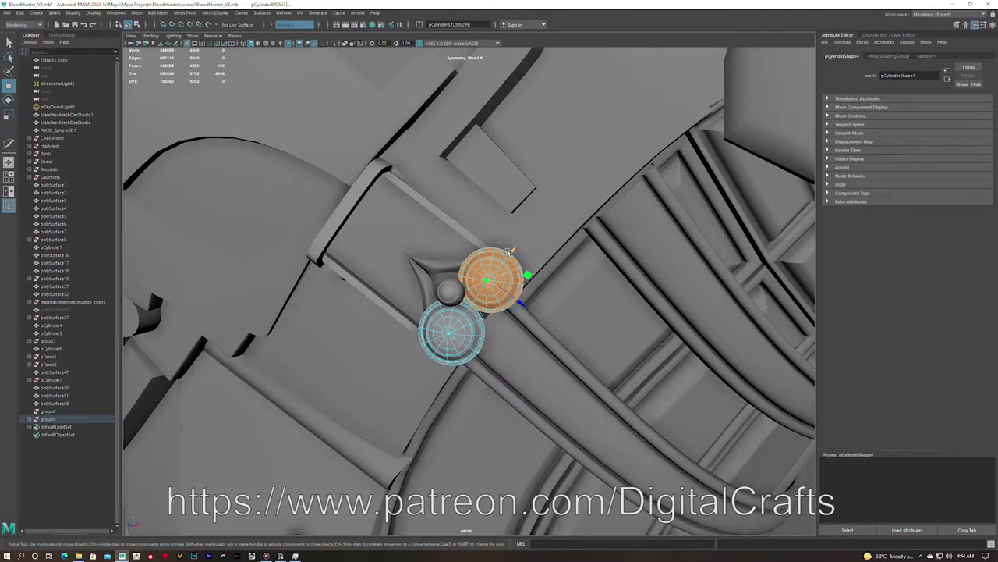
left_click(546, 203)
left_click_drag(546, 203, 602, 382, "alt")
left_click(453, 312)
key("e")
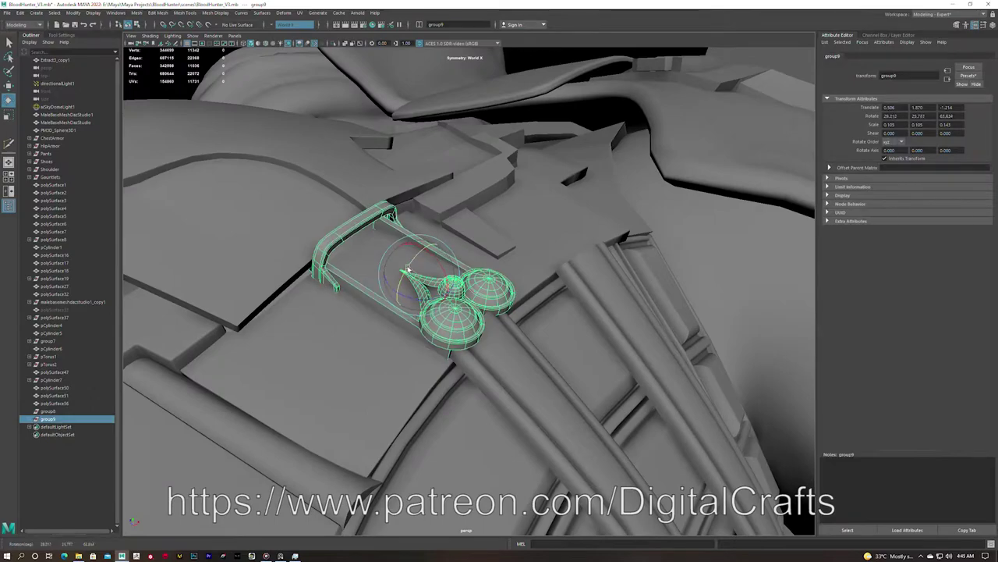
left_click_drag(453, 312, 459, 303, "alt")
left_click(411, 243)
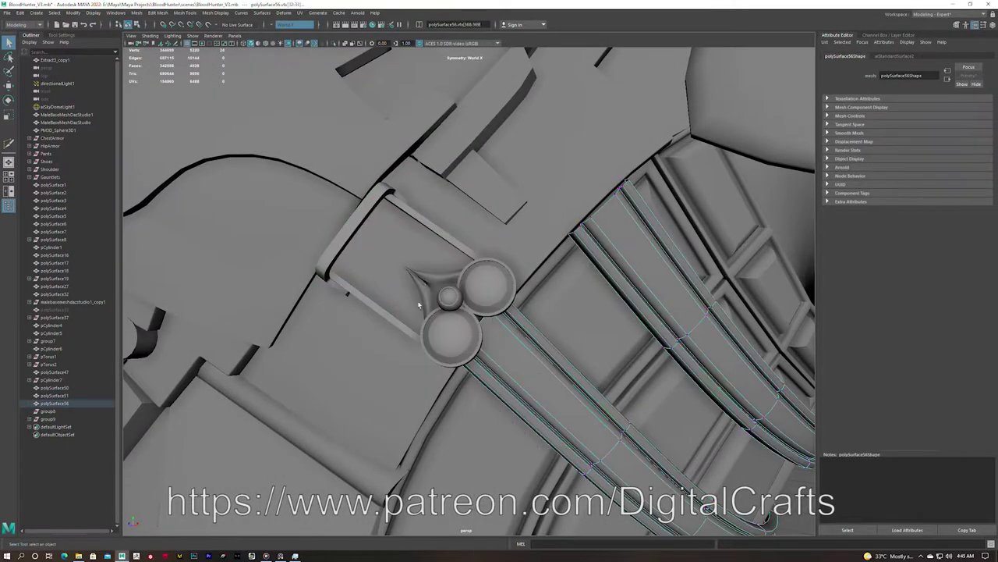
key("q")
mouse_move(411, 243)
left_mouse_down("alt")
mouse_move(468, 297)
mouse_move(521, 314)
mouse_move(503, 328)
left_mouse_up("alt")
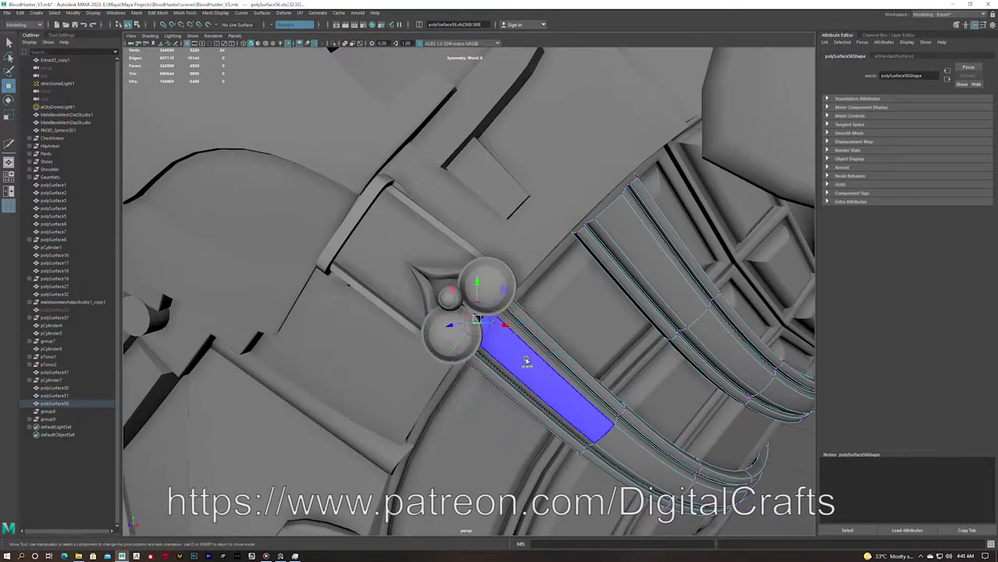
scroll(504, 327, "down", 3)
right_click_drag(504, 328, 499, 353, "shift")
Duplicate the buckle group and place the copy higher along the chest strap
left_click(459, 312)
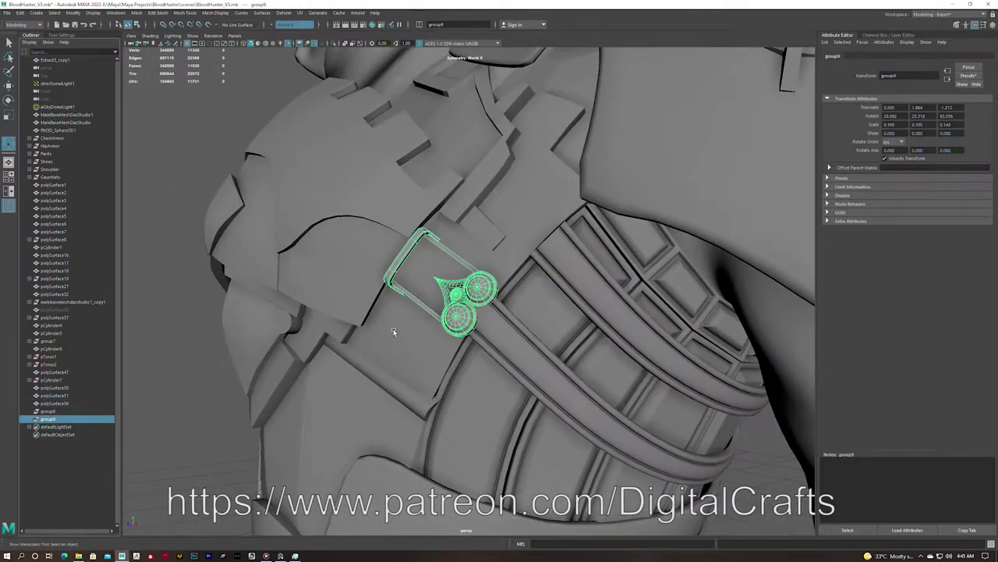
key("e")
left_click_drag(499, 176, 527, 244, "alt")
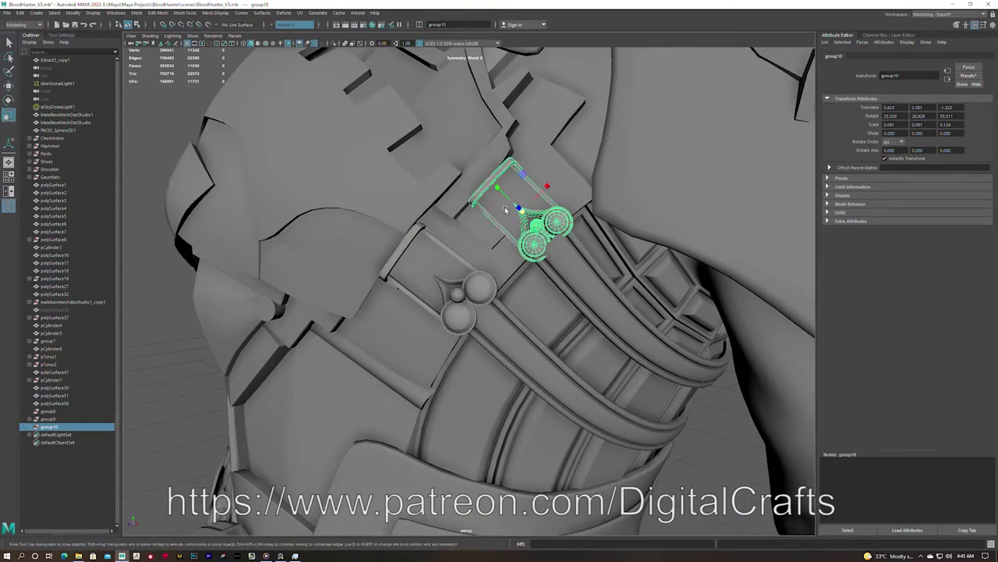
left_click_drag(507, 212, 548, 244, "alt")
key("ctrl+z")
key("ctrl+z")
key("ctrl+z")
key("ctrl+z")
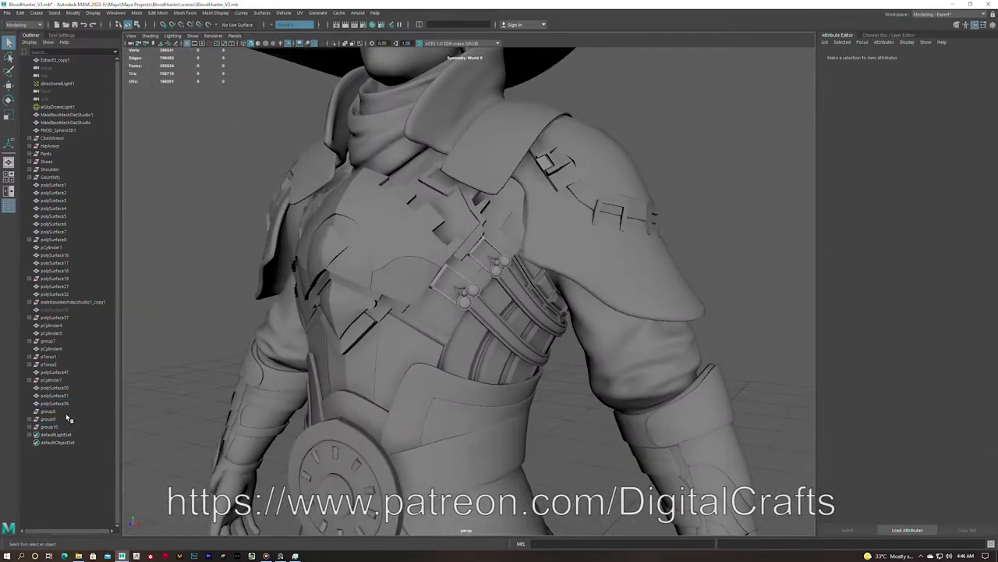
Isolate group9 and group10 together for inspection, then restore the full scene
left_click(69, 419)
key("f")
left_click(64, 426, "shift")
key("ctrl+1")
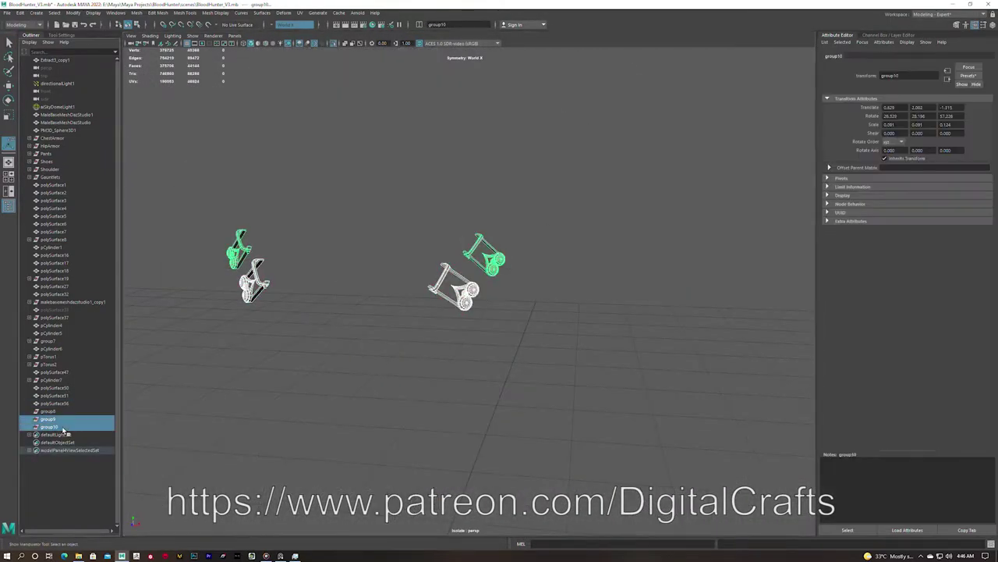
key("ctrl+z")
key("ctrl+z")
key("ctrl+z")
key("ctrl+z")
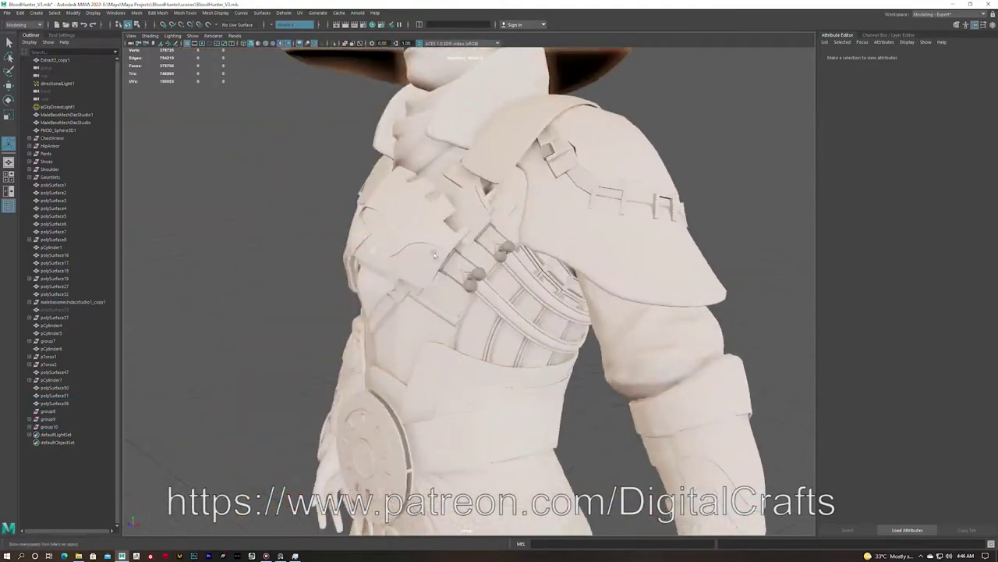
key("ctrl+z")
Add a cylinder at the hips, rotated 90° in X and flattened to 0.45 into a disc
right_click(475, 267)
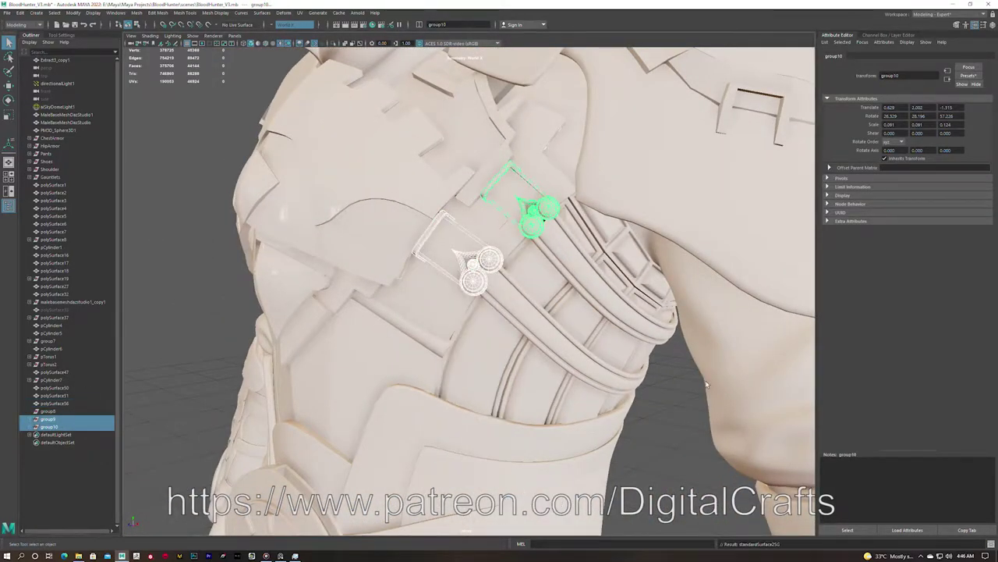
key("ctrl+z")
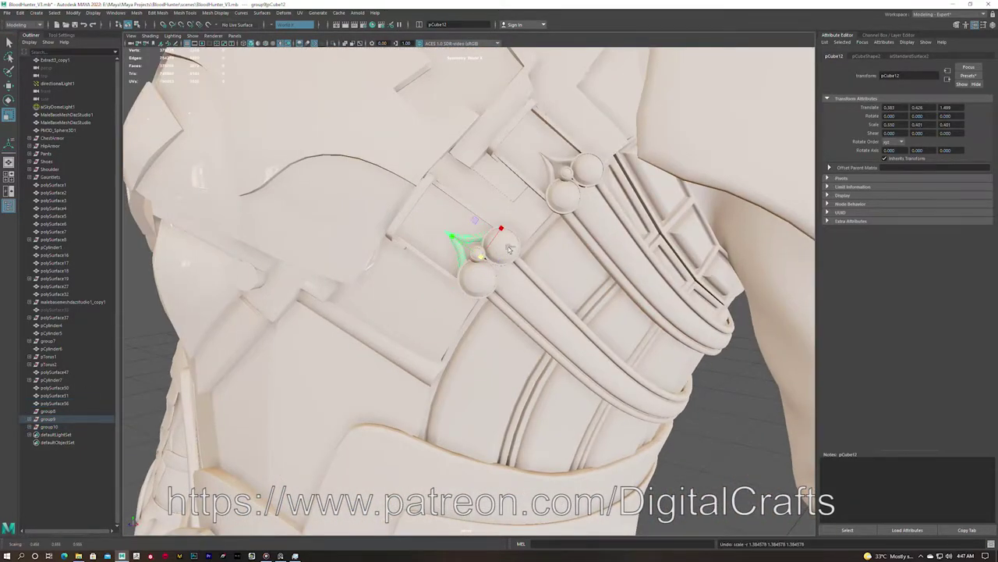
key("ctrl+z")
key("ctrl+z")
key("ctrl+z")
key("ctrl+z")
key("ctrl+z")
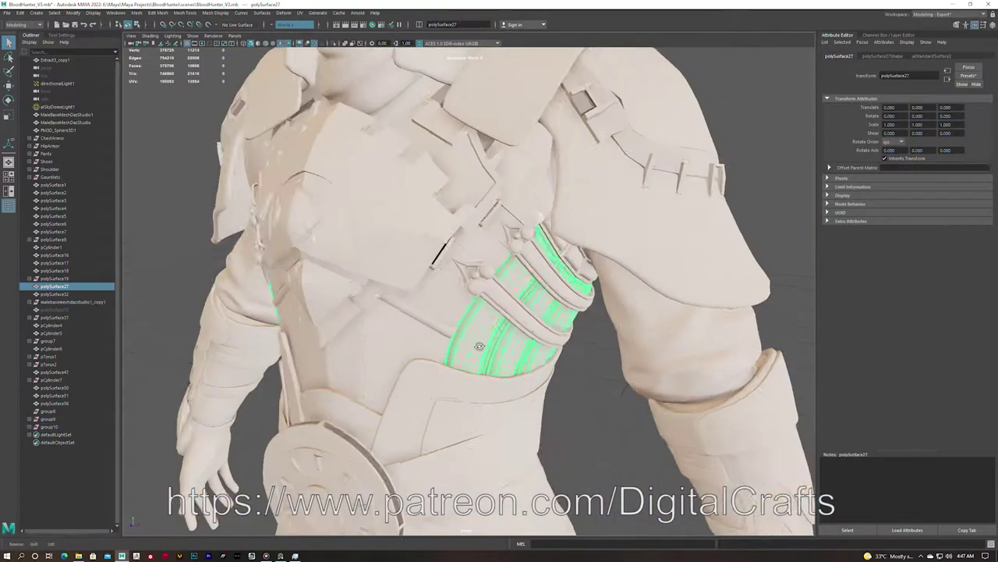
key("ctrl+z")
key("ctrl+z")
key("ctrl+z")
key("ctrl+z")
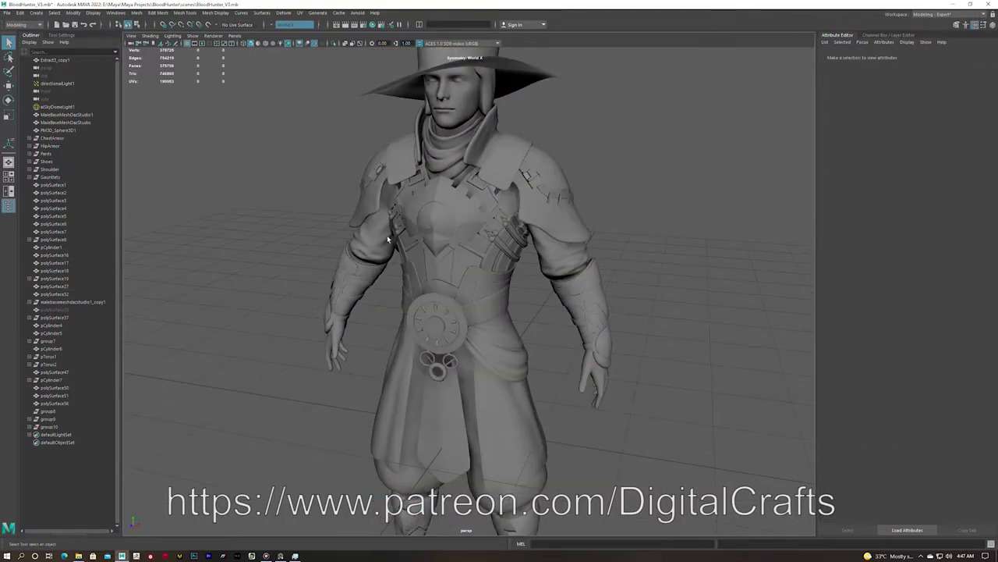
key("ctrl+z")
key("ctrl+z")
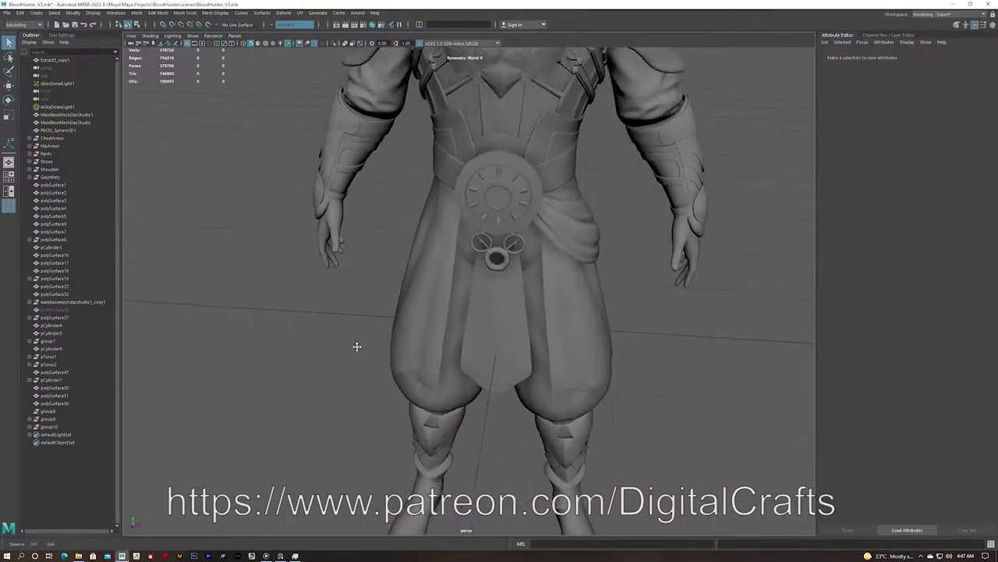
key("ctrl+z")
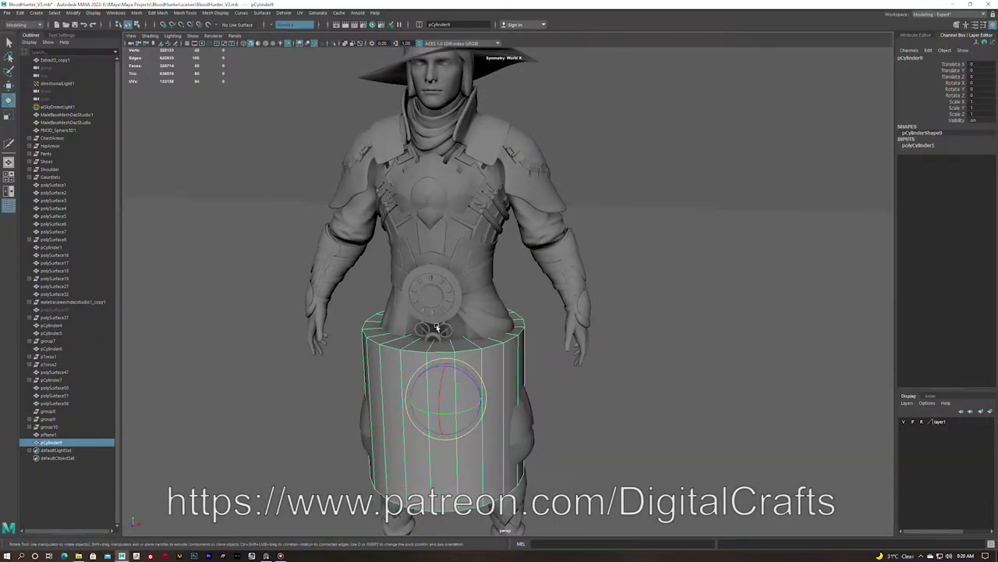
mouse_move(437, 327)
left_mouse_down()
mouse_move(445, 406)
mouse_move(430, 412)
left_mouse_up()
Extrude the disc's front faces repeatedly into stepped concentric rims, pushing the inner cap outward
key("r")
key("w")
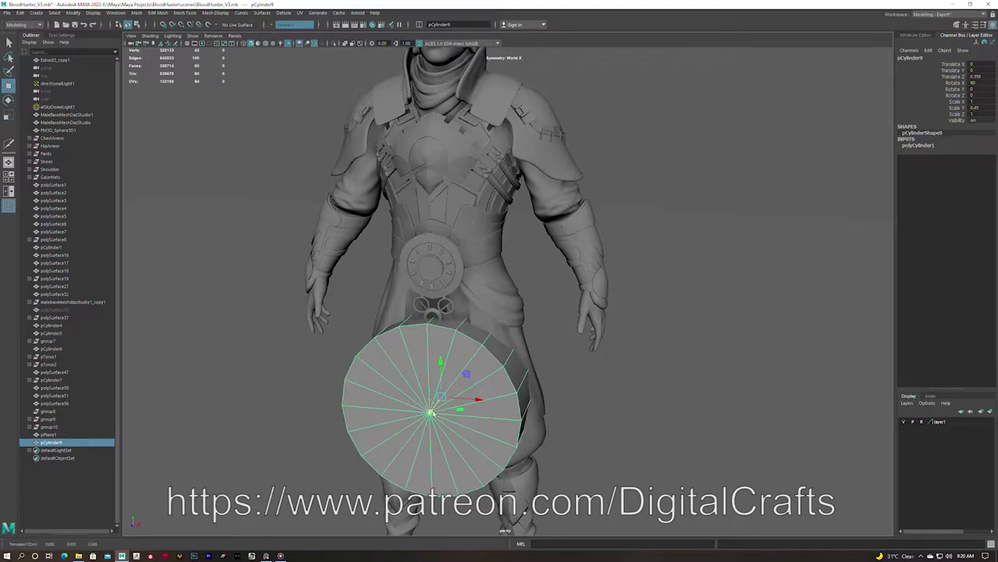
key("F11")
left_click(410, 369)
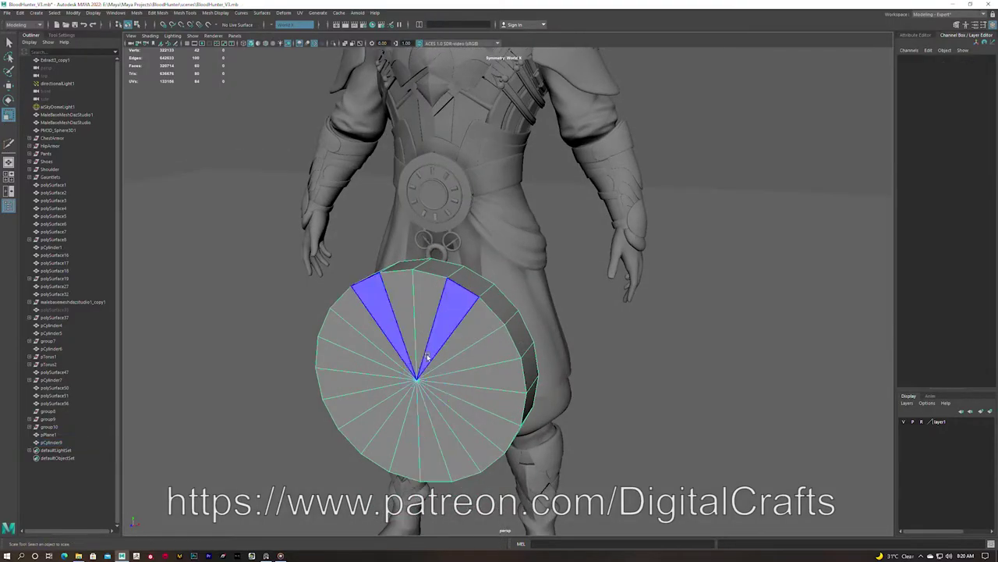
key("ctrl+e")
mouse_move(422, 377)
left_mouse_down("alt")
mouse_move(349, 340)
mouse_move(372, 367)
left_mouse_up("alt")
key("ctrl+e")
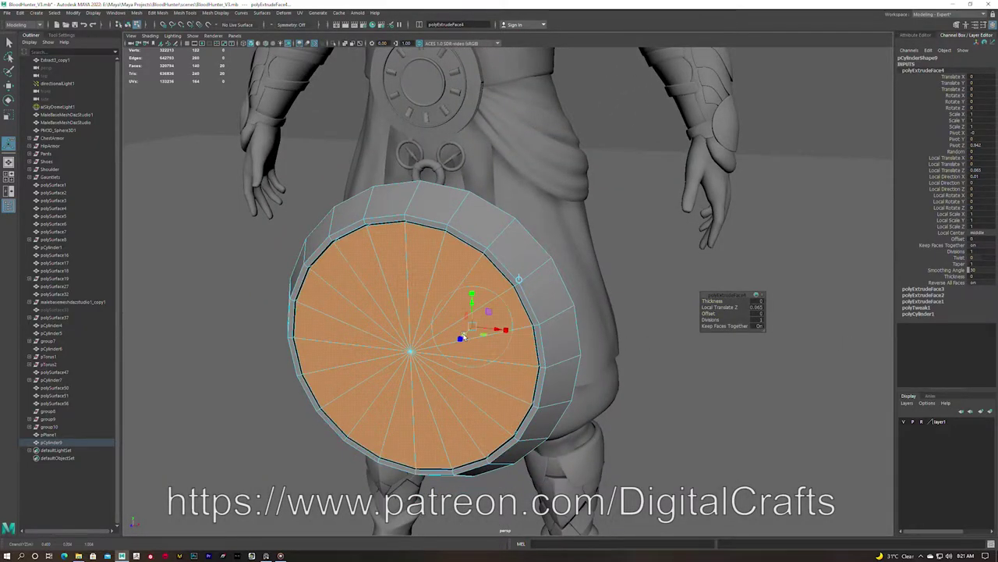
key("ctrl+e")
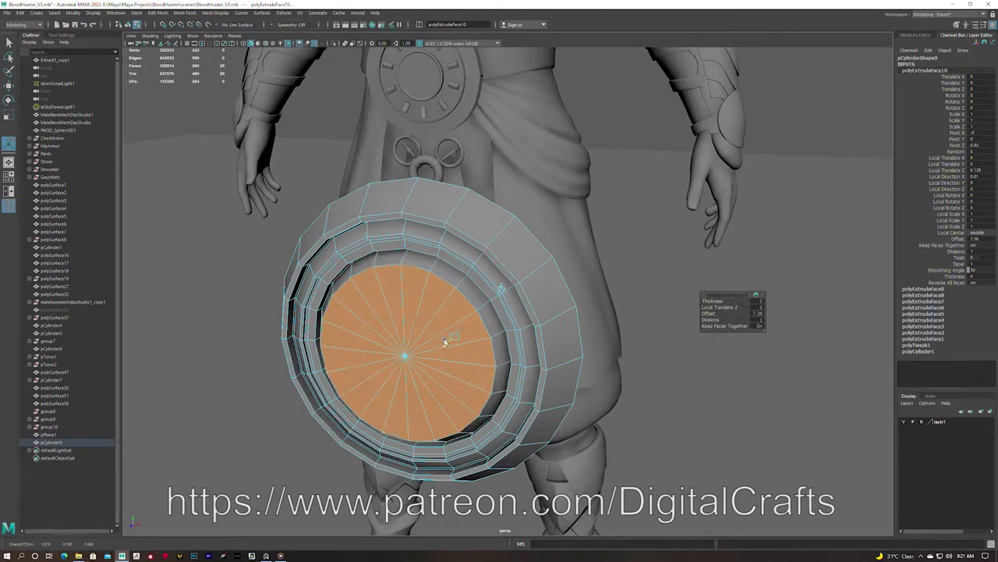
left_click_drag(443, 344, 456, 341, "alt")
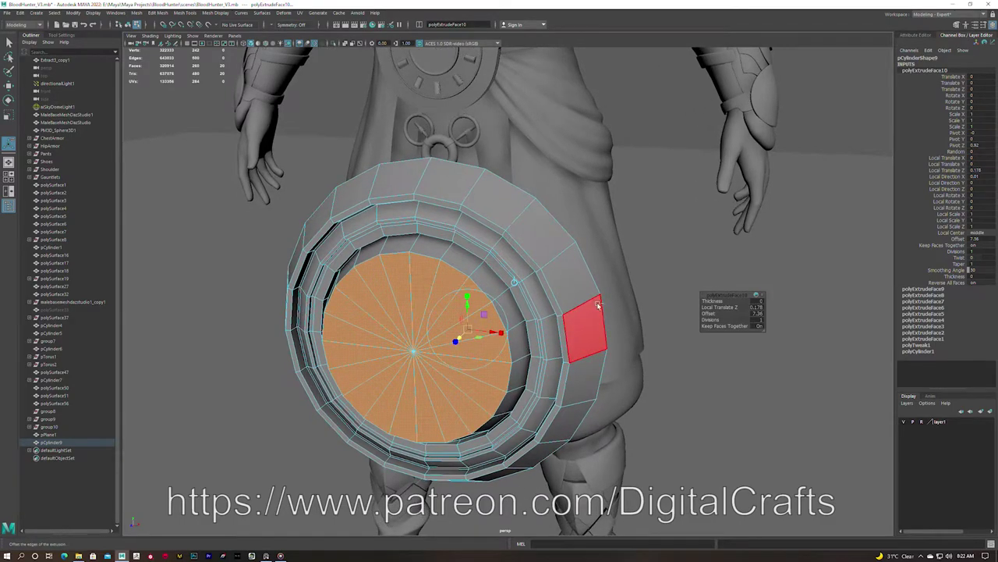
Isolate the shield disc and add a smoothed cube, pCube15, as a rounded centre ball
key("F8")
key("ctrl+1")
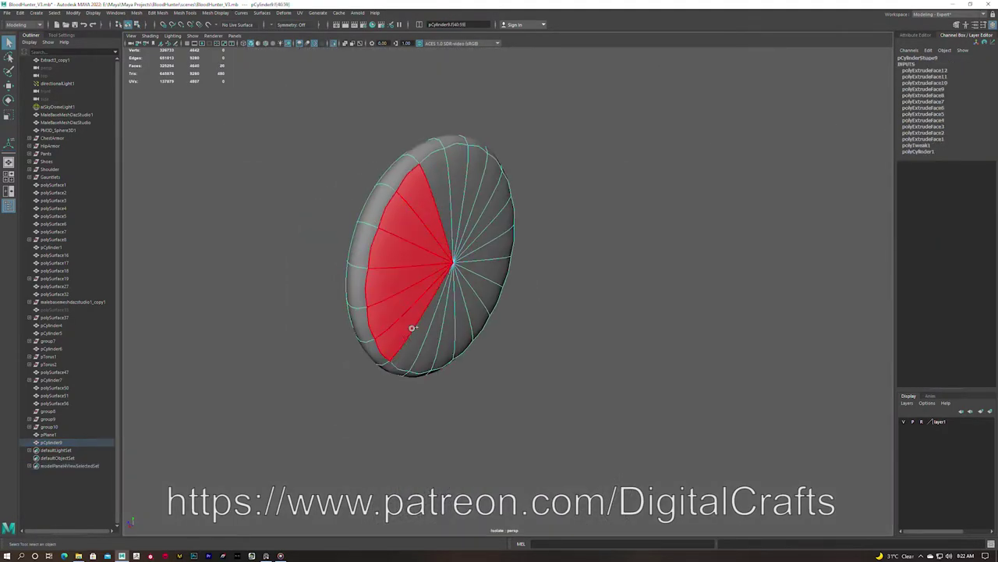
left_click_drag(390, 312, 513, 220, "alt")
left_click(513, 220)
right_click(464, 287, "shift")
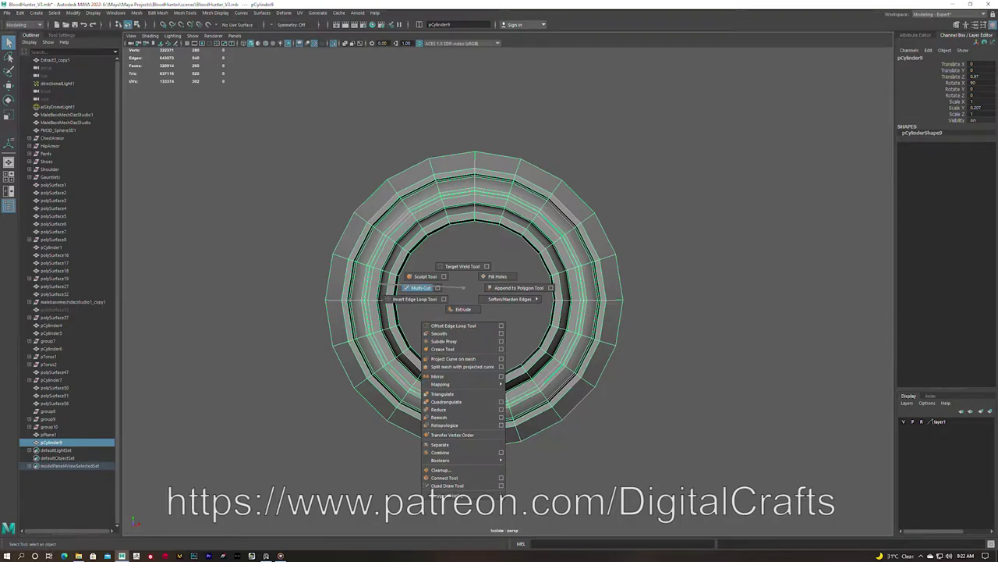
key("ctrl+1")
right_click_drag(466, 291, 452, 366, "shift")
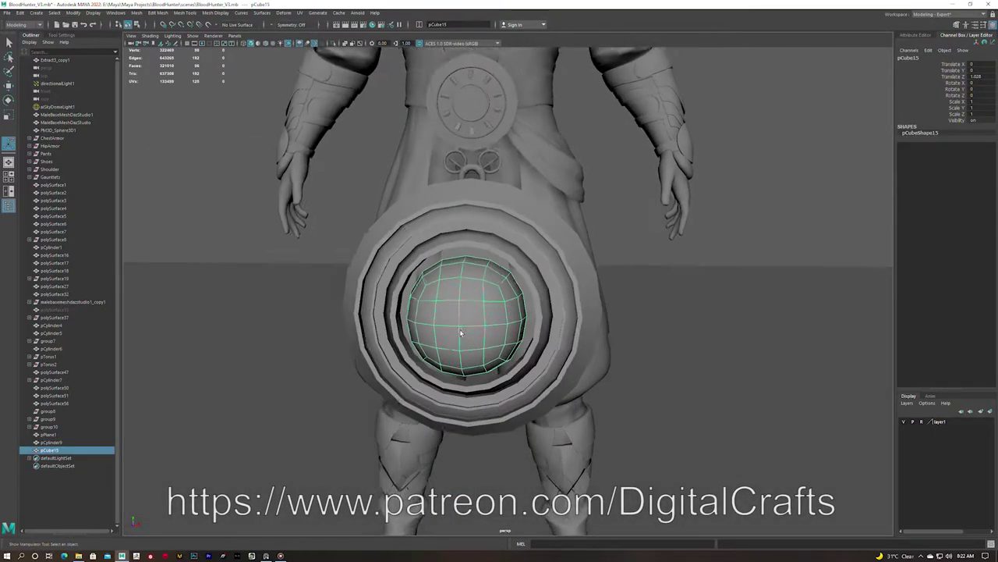
key("ctrl+1")
Adjust the centre ball's control vertices so it sits nested in the disc
left_click(596, 261)
key("F8")
key("ctrl+1")
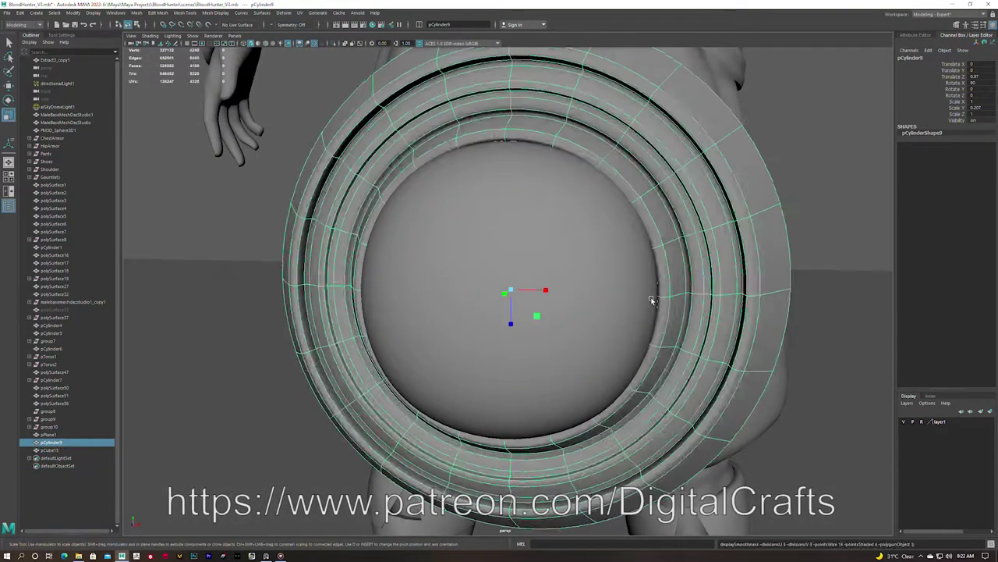
right_click(592, 277)
right_click_drag(593, 277, 556, 277)
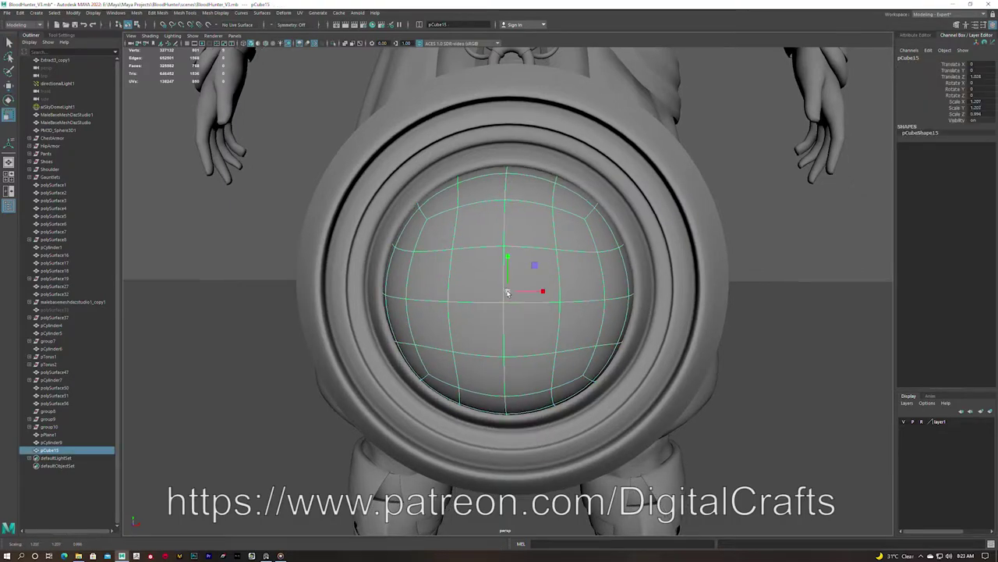
scroll(507, 293, "down", 5)
key("q")
Clear the selection and bring up the polygon primitives marking menu
mouse_move(457, 252)
left_mouse_down("alt")
mouse_move(475, 274)
mouse_move(571, 262)
left_mouse_up("alt")
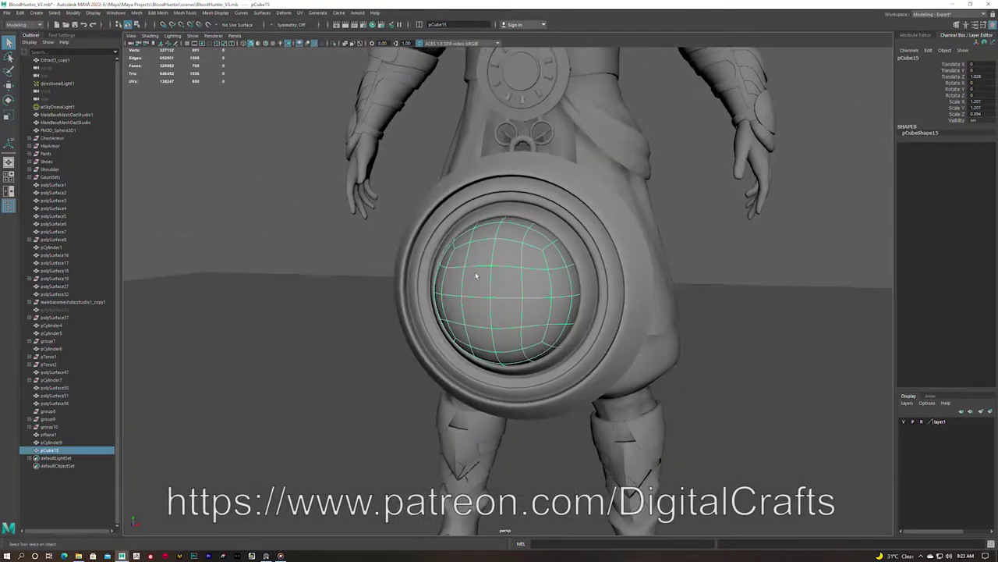
key("t")
left_click(702, 239)
right_click_drag(702, 240, 701, 260, "shift")
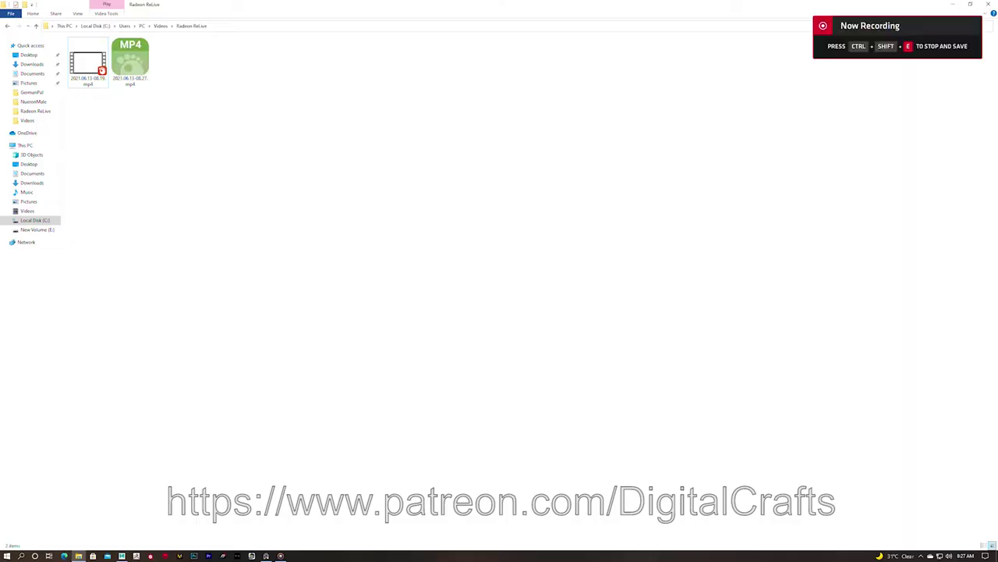
Create small block studs, pCube16 through pCube32, evenly around the inner rim
right_click(130, 54)
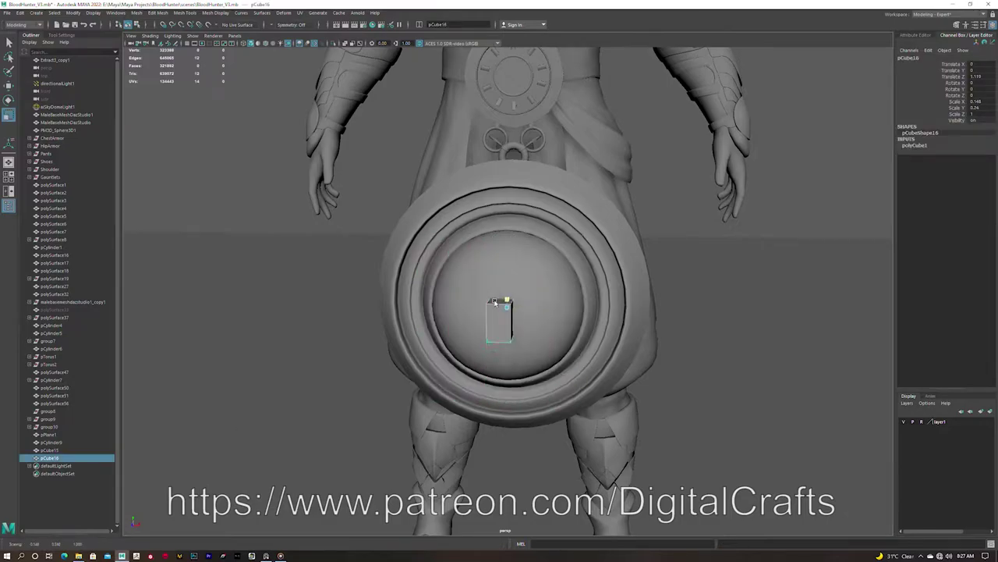
right_click_drag(610, 308, 624, 366, "alt")
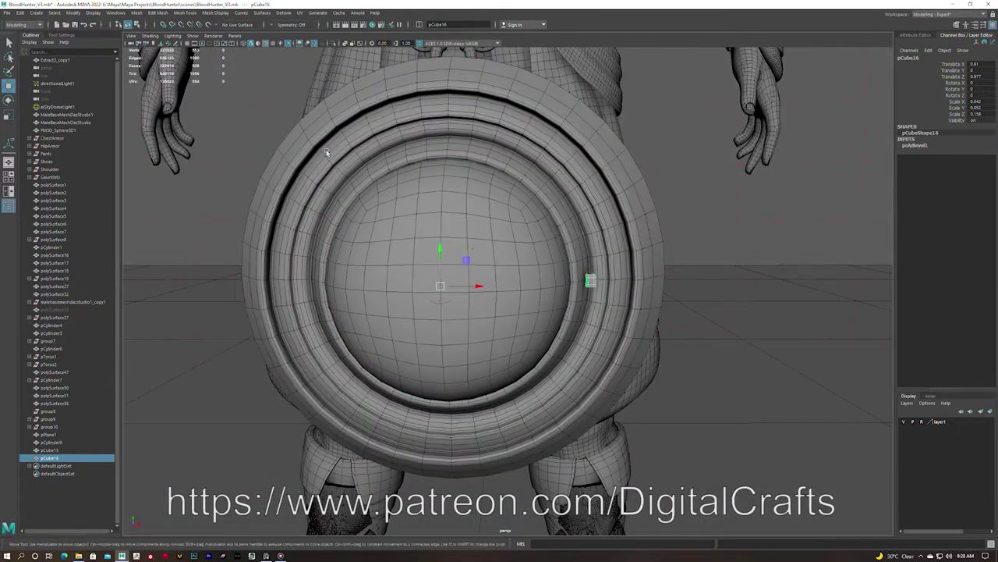
scroll(637, 283, "down", 3)
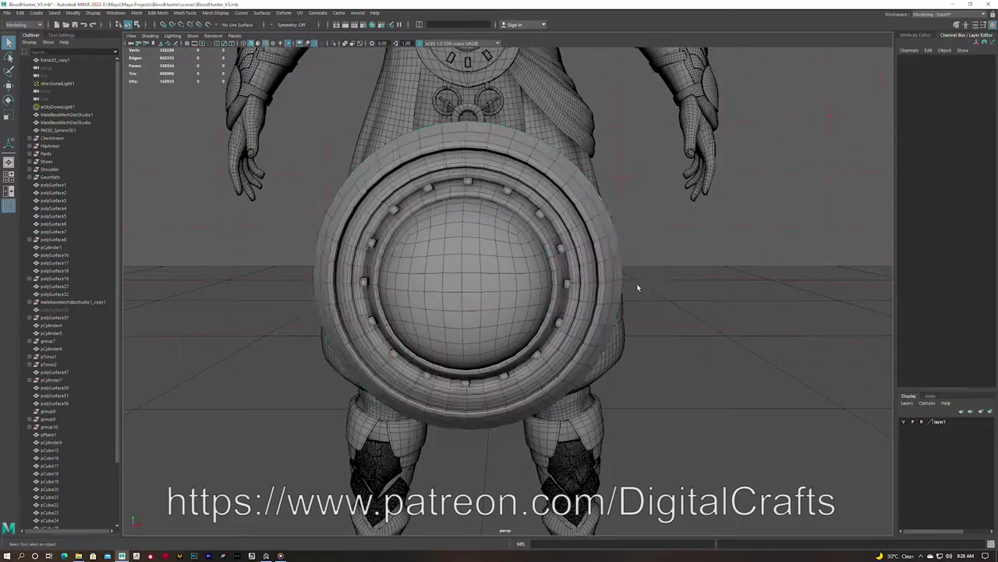
Select all the ring blocks and combine them into one mesh
left_click_drag(636, 283, 356, 120, "alt")
right_click_drag(500, 329, 500, 493, "shift")
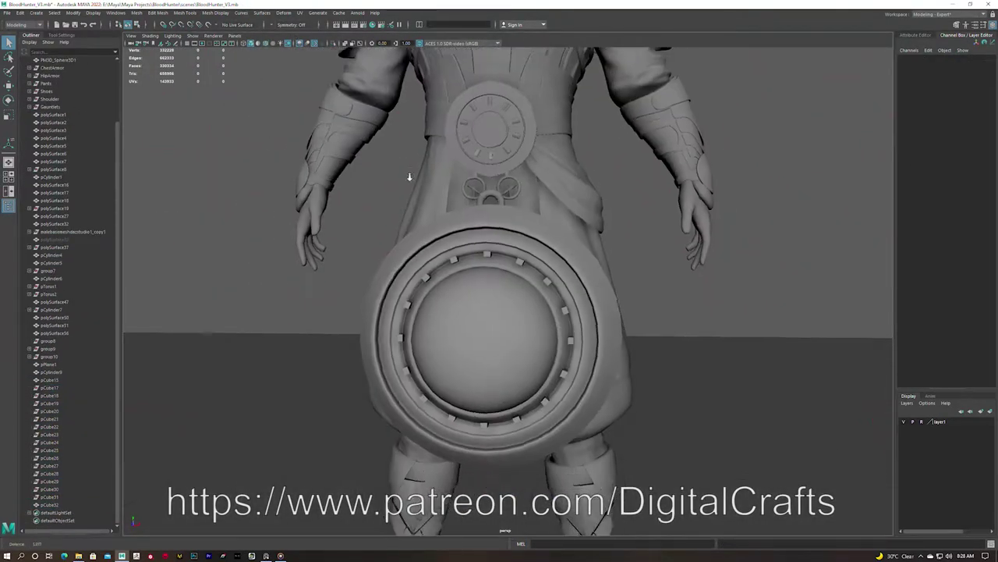
left_click_drag(557, 266, 551, 220, "alt")
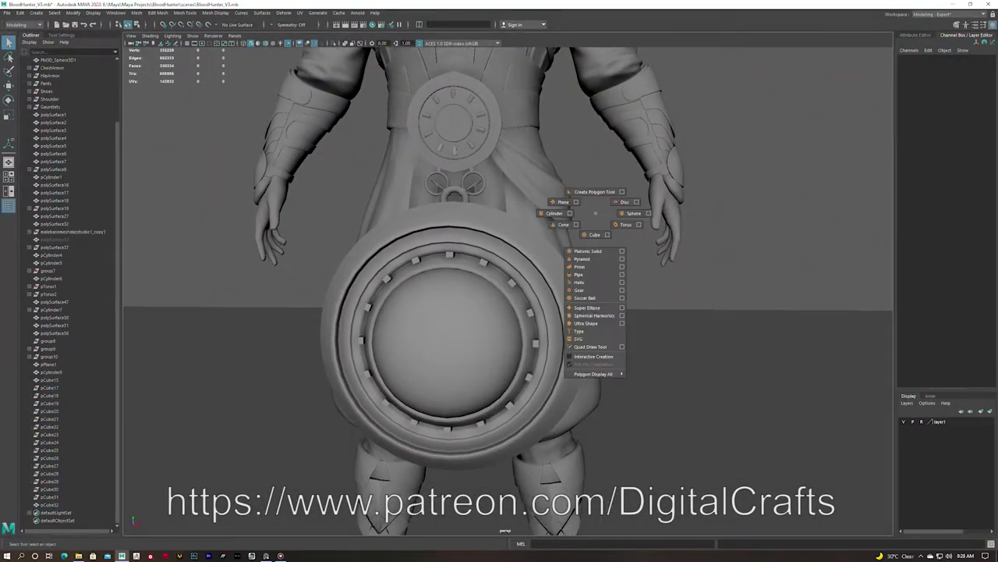
Create a cylinder, squash it into a thin band, and extract its rim faces as a strip
right_click_drag(595, 213, 556, 213, "shift")
left_click_drag(556, 213, 527, 293, "alt")
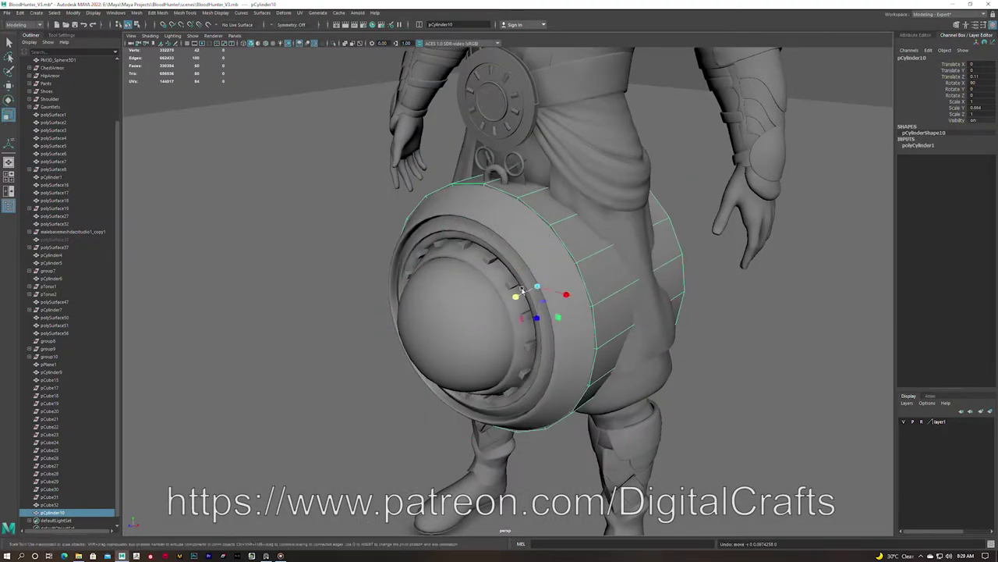
left_click_drag(496, 293, 539, 290, "alt")
key("r")
left_click_drag(538, 290, 532, 278)
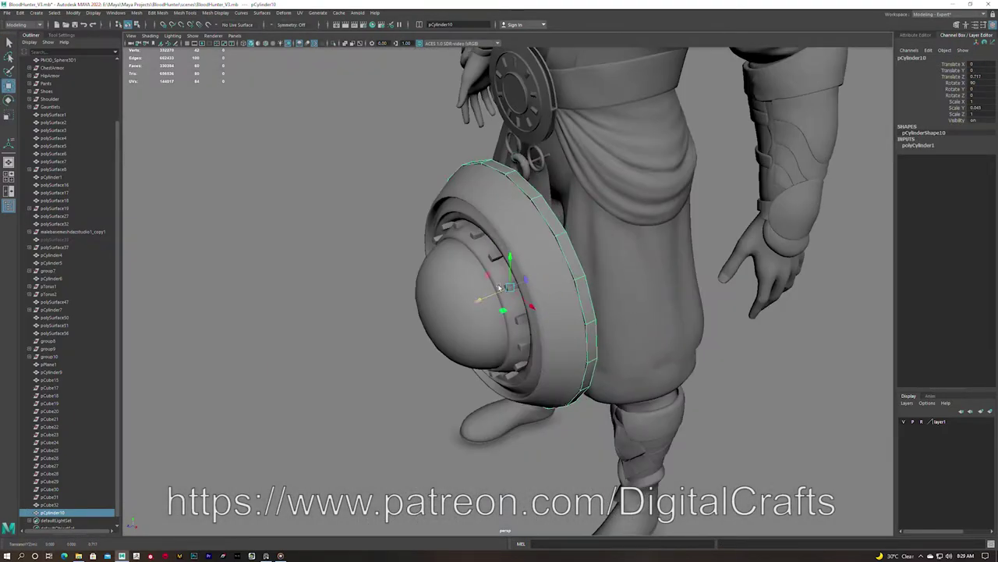
key("F11")
mouse_move(479, 305)
left_mouse_down("alt")
mouse_move(546, 234)
mouse_move(549, 193)
left_mouse_up("alt")
left_click_drag(515, 163, 569, 250, "shift")
right_click_drag(549, 194, 538, 329, "shift")
mouse_move(537, 328)
left_mouse_down("alt")
mouse_move(702, 297)
mouse_move(524, 297)
left_mouse_up("alt")
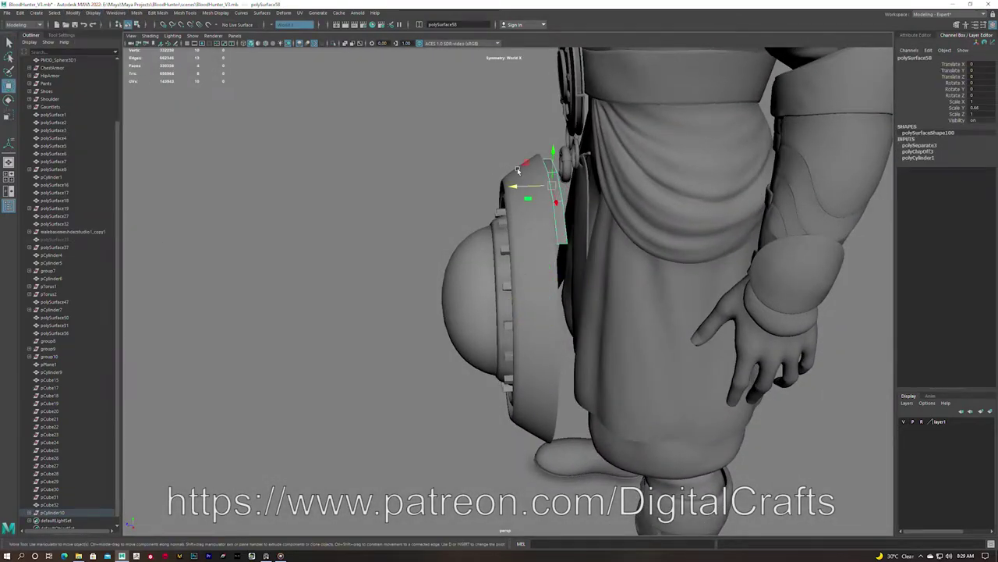
Extrude the strip for thickness, cut an edge loop across it, and bevel that loop
left_click_drag(508, 187, 546, 234, "alt")
right_click_drag(575, 234, 576, 199, "shift")
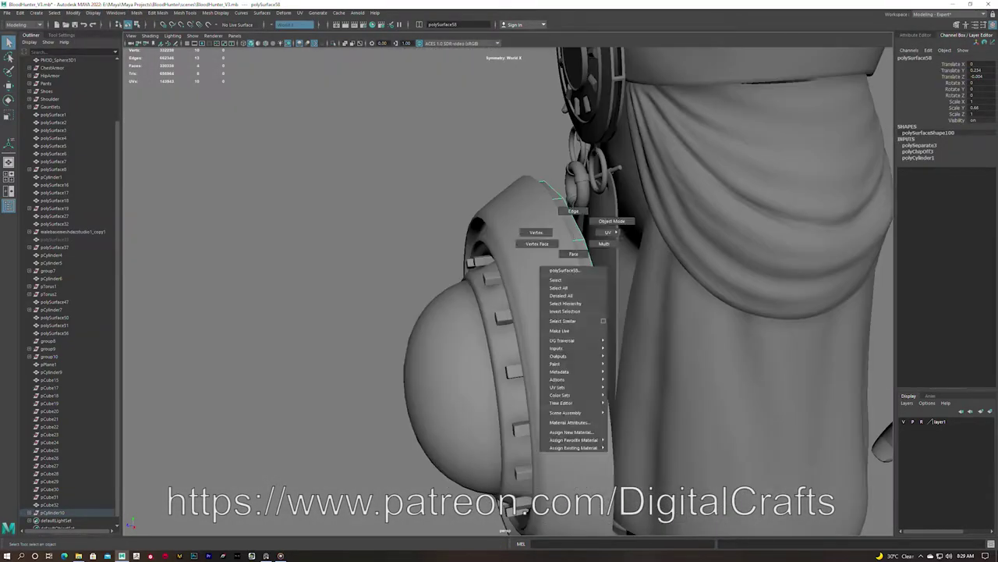
left_click_drag(575, 199, 459, 167, "alt")
right_click_drag(458, 167, 499, 226, "shift")
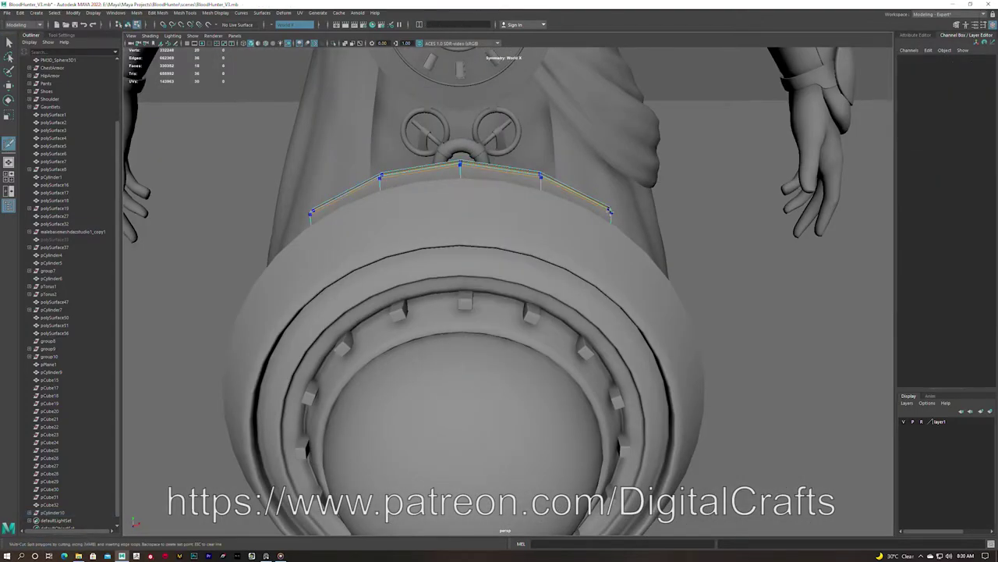
right_click_drag(549, 189, 716, 300, "shift")
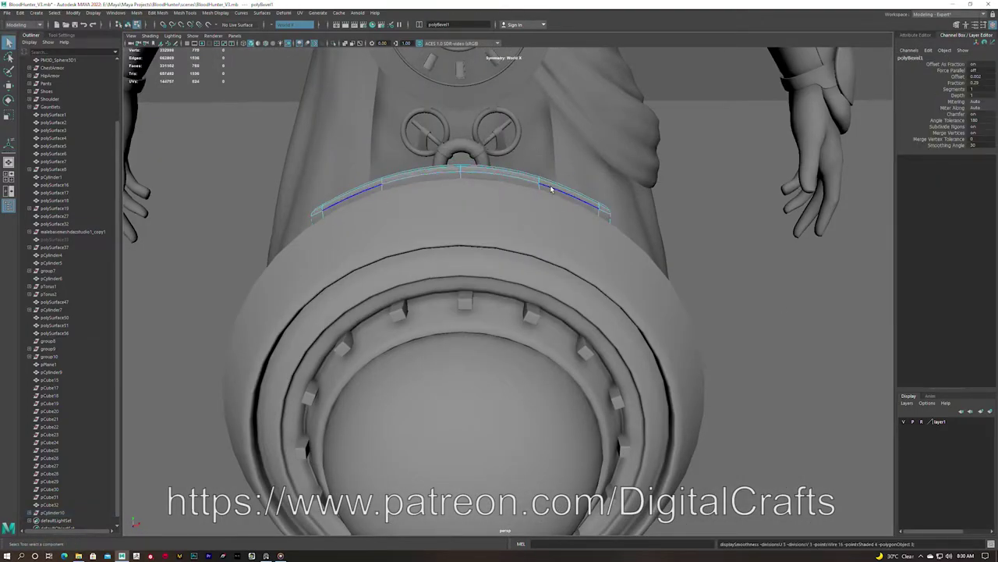
left_click_drag(624, 210, 591, 223, "alt")
right_click_drag(591, 223, 617, 242, "shift")
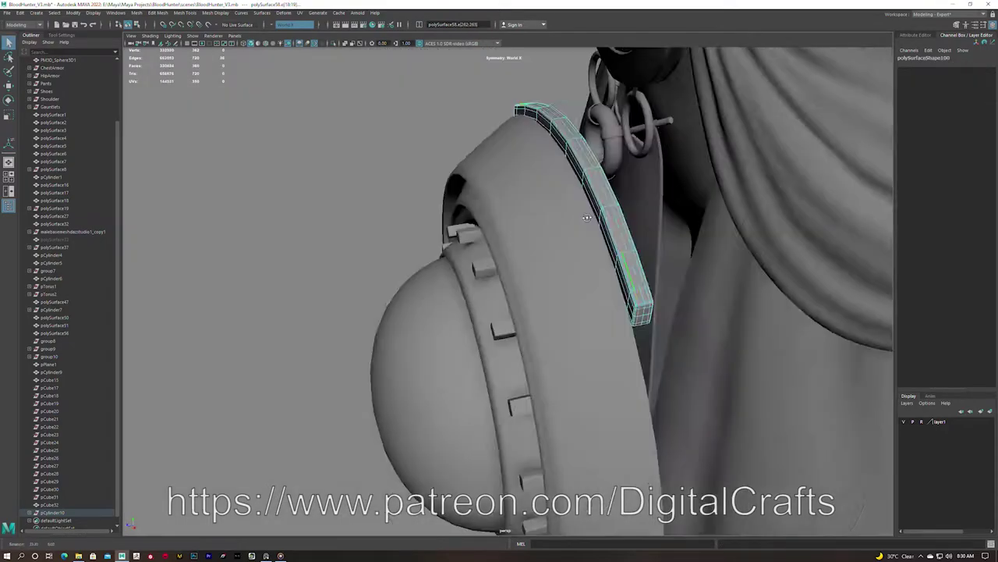
left_click_drag(616, 242, 647, 250, "alt")
mouse_move(666, 290)
left_mouse_down("alt")
mouse_move(330, 182)
mouse_move(284, 94)
left_mouse_up("alt")
Select a face strip along the top rim and extrude it outward
key("F8")
left_click_drag(460, 233, 456, 280, "alt")
left_click(456, 279)
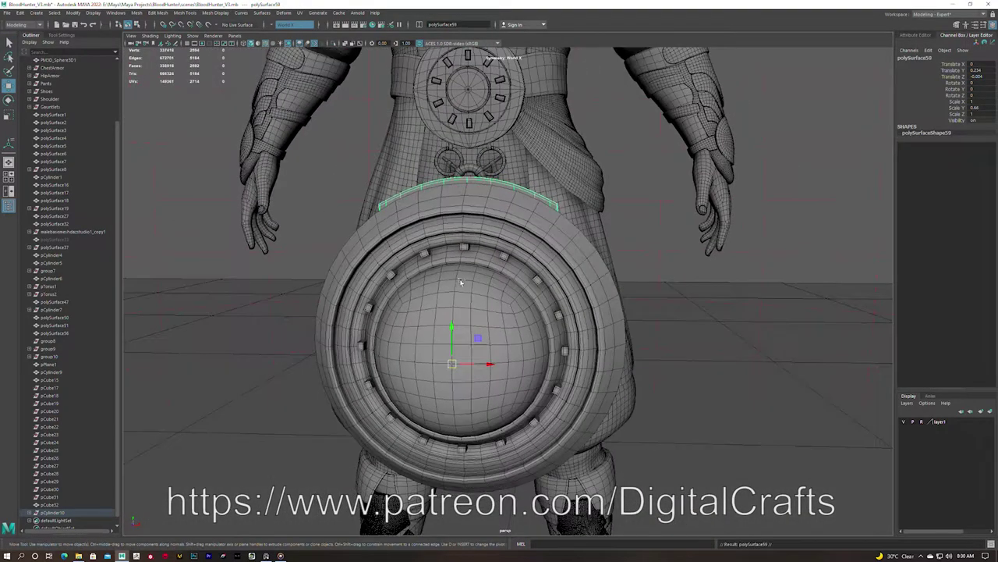
mouse_move(516, 346)
left_mouse_down("alt")
mouse_move(437, 336)
mouse_move(534, 327)
mouse_move(499, 312)
mouse_move(546, 257)
mouse_move(557, 178)
left_mouse_up("alt")
key("q")
left_click(501, 330)
double_click(540, 168)
key("ctrl+z")
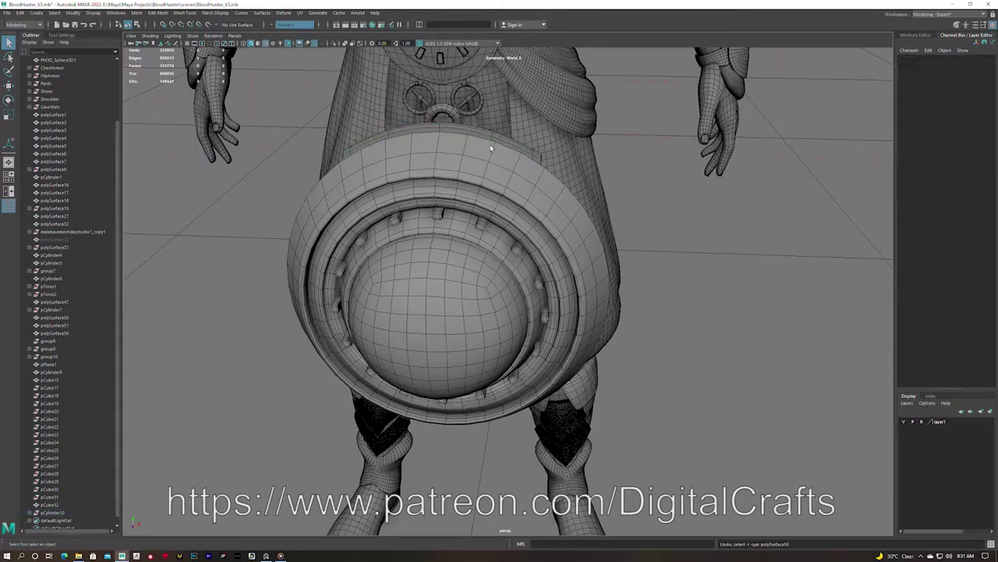
double_click(492, 148)
left_click_drag(492, 148, 504, 174, "alt")
key("w")
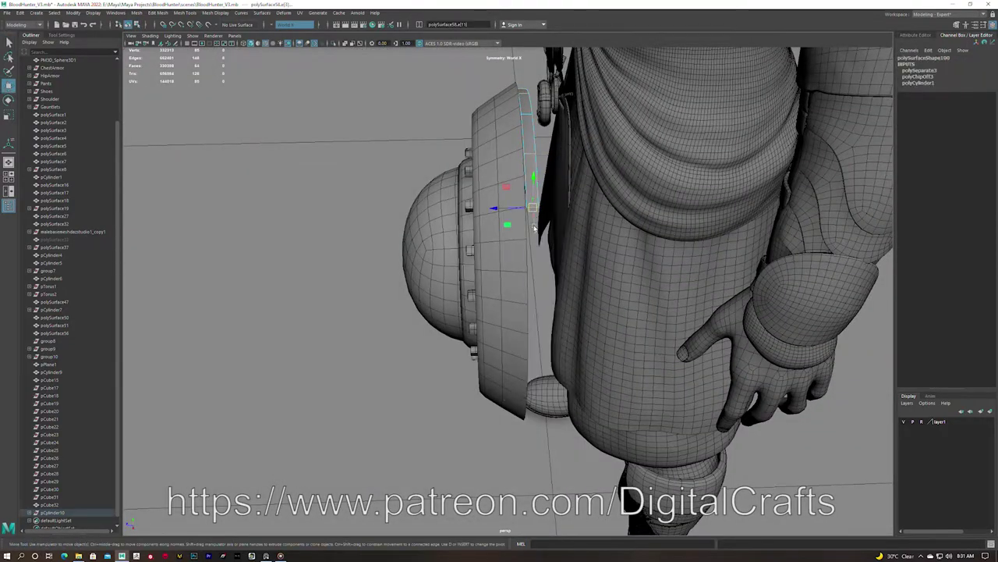
right_click_drag(530, 156, 531, 137, "shift")
left_click_drag(530, 156, 516, 167, "alt")
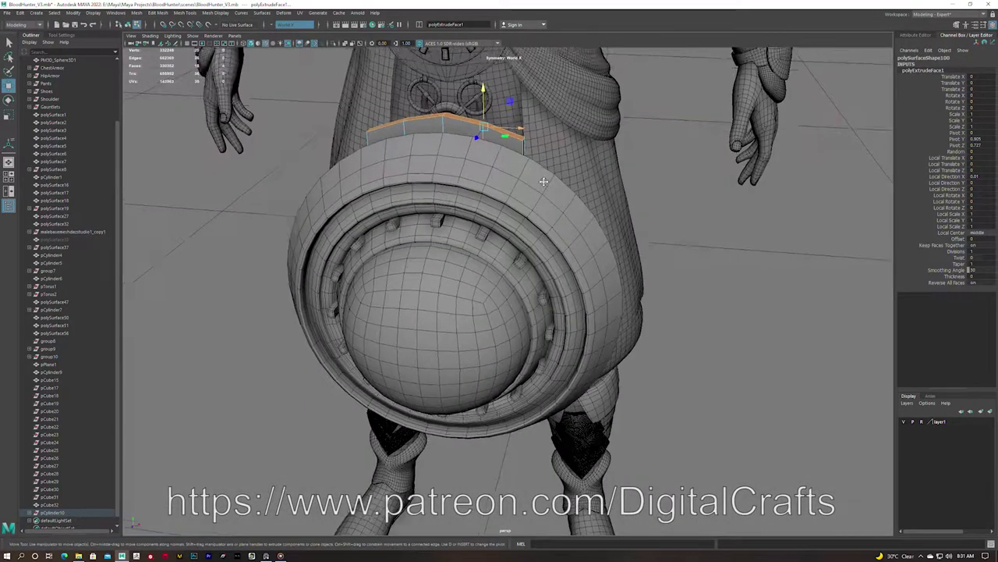
scroll(516, 167, "up", 3)
Bevel the strip's edges and inspect the bevelled ends
key("F9")
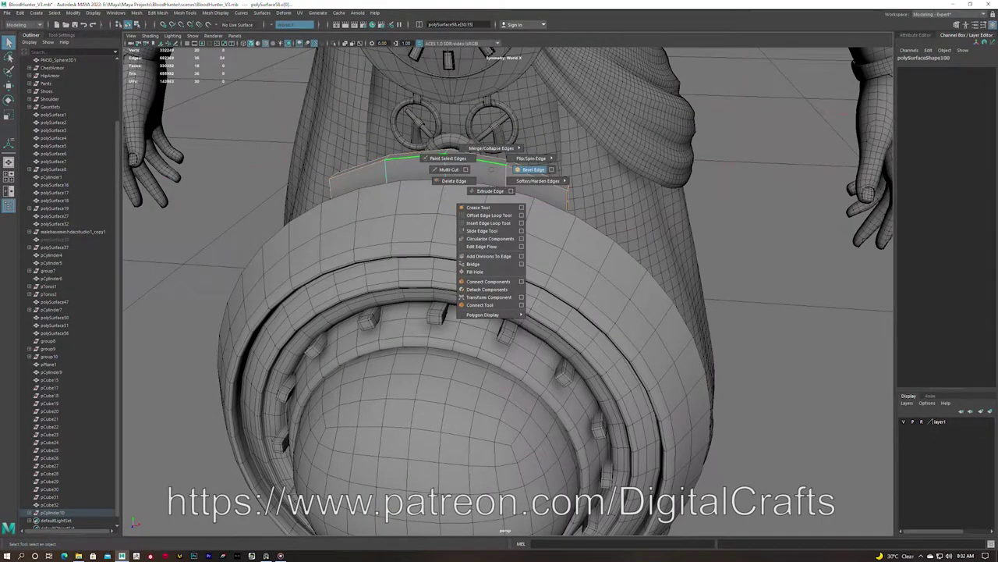
left_click(533, 170)
left_click_drag(534, 169, 404, 182, "alt")
scroll(513, 234, "up", 5)
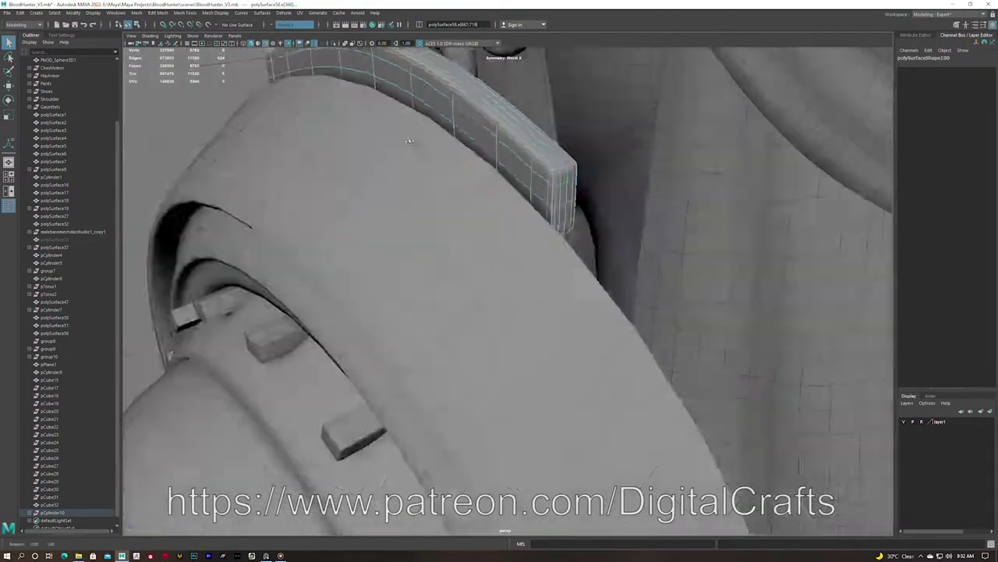
left_click_drag(569, 233, 519, 228, "alt")
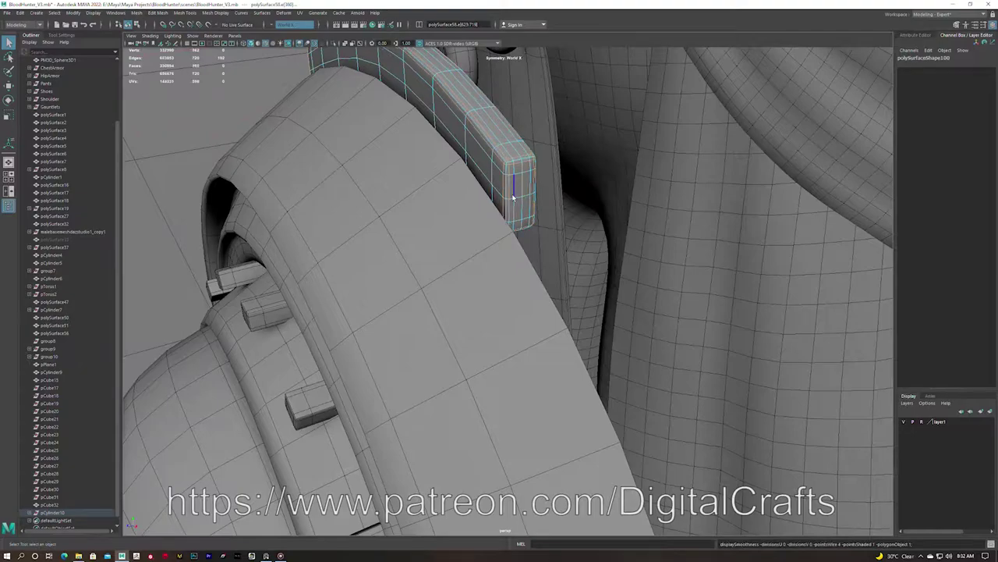
left_click_drag(520, 177, 468, 164, "alt")
scroll(463, 158, "down", 3)
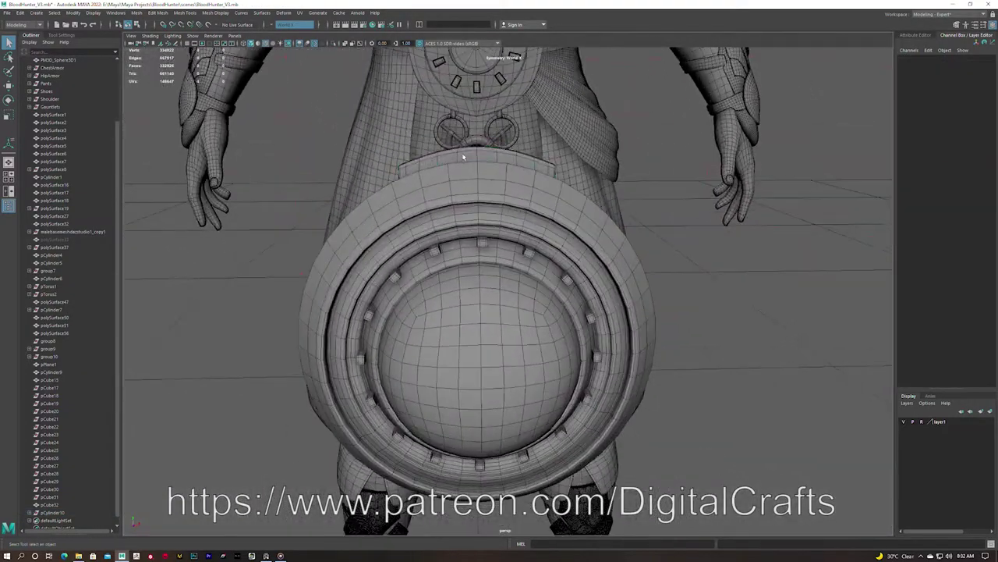
scroll(518, 345, "down", 2)
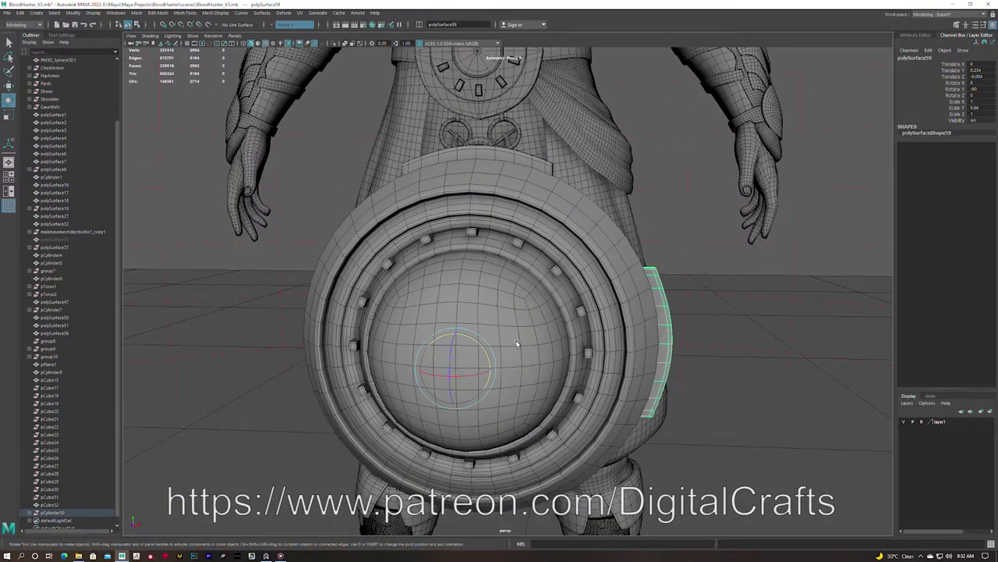
Delete the leftover cubes pCube17 through pCube31 in the Outliner
right_click(468, 219)
left_click(50, 497, "shift")
key("Delete")
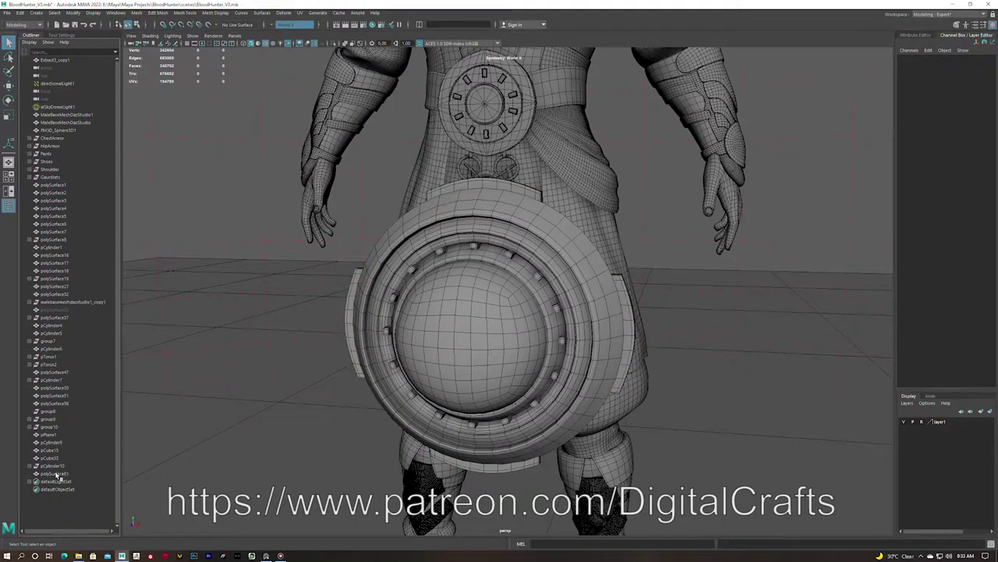
Increase the back cylinder's sides and extract a strip of its rim faces as a strap
mouse_move(652, 129)
left_mouse_down("alt")
mouse_move(527, 234)
mouse_move(635, 139)
left_mouse_up("alt")
left_click(635, 138)
left_click_drag(593, 258, 553, 295)
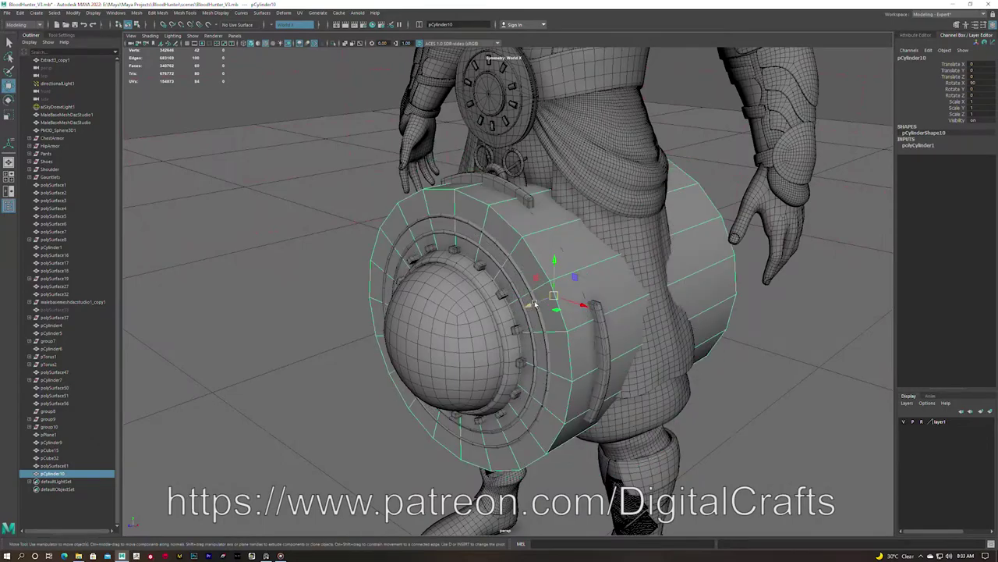
scroll(507, 289, "up", 3)
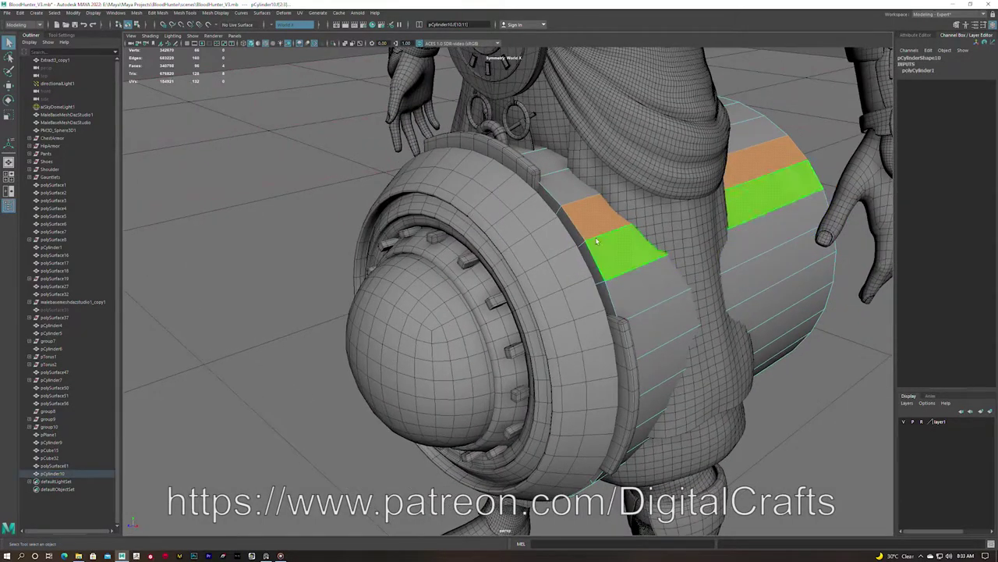
middle_click_drag(780, 312, 632, 245)
scroll(632, 245, "up", 3)
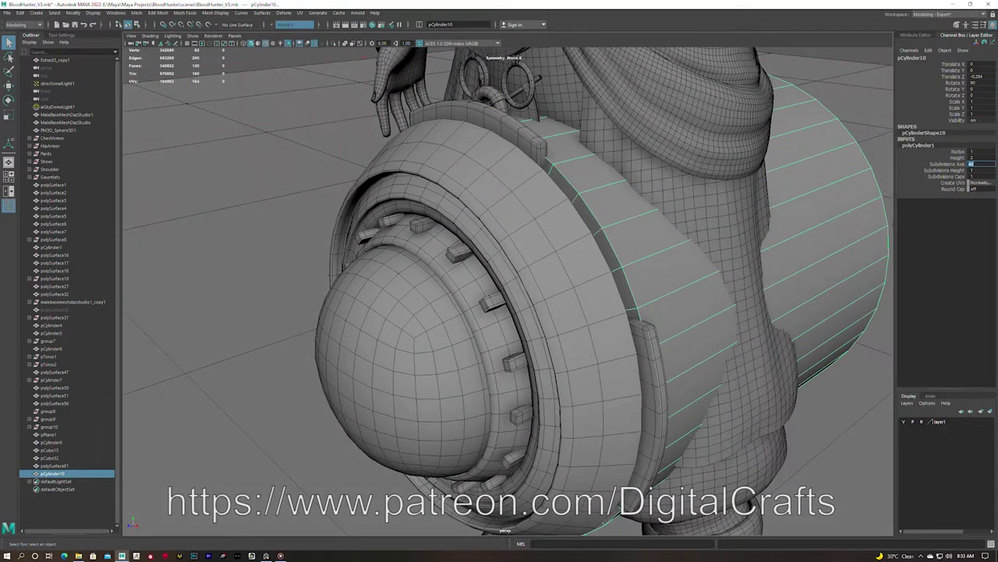
left_click(581, 187)
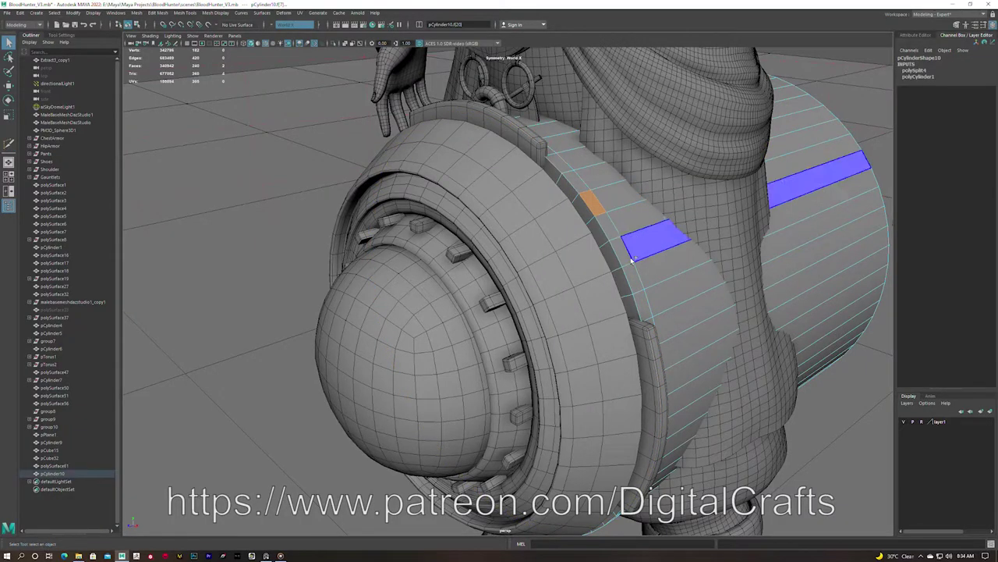
left_click(625, 248, "shift")
left_click_drag(626, 248, 598, 192, "alt")
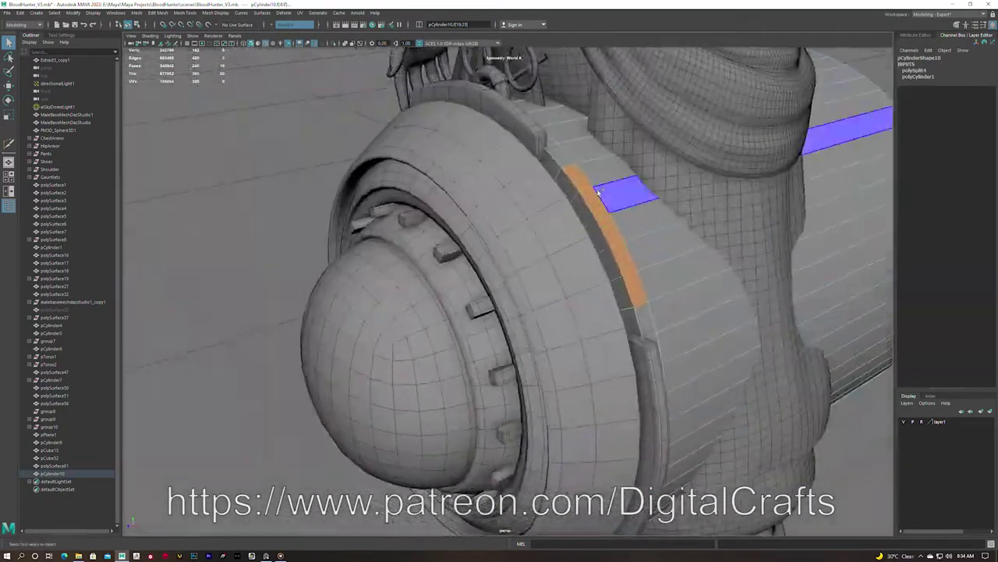
right_click_drag(614, 248, 614, 248, "shift")
Multi-Cut several edge loops along the strap strip to round it into a tube
left_click_drag(655, 266, 628, 185, "alt")
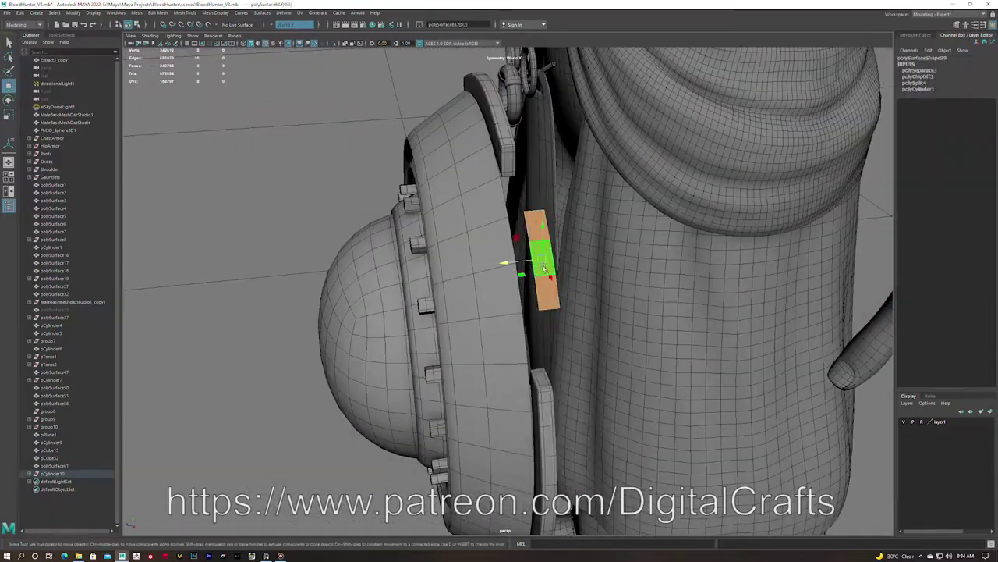
right_click_drag(628, 184, 616, 231, "shift")
left_click_drag(616, 231, 631, 212, "alt")
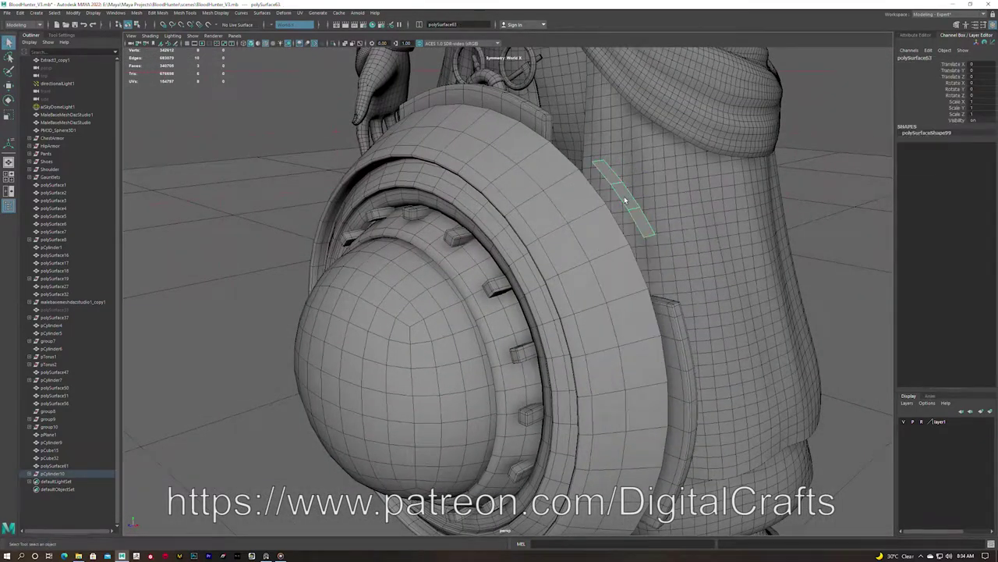
right_click_drag(663, 229, 635, 201, "shift")
left_click(651, 227)
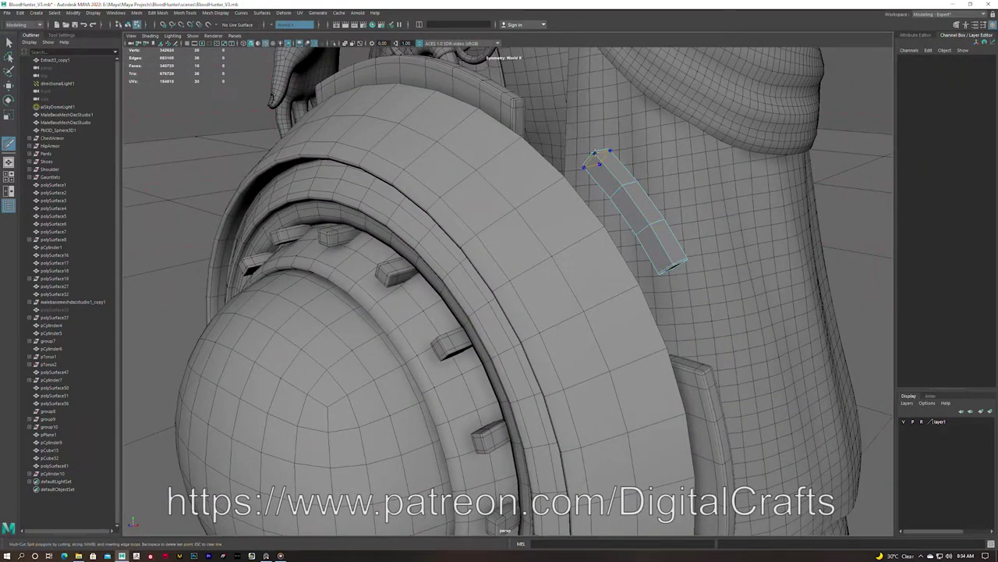
left_click_drag(670, 265, 735, 216, "alt")
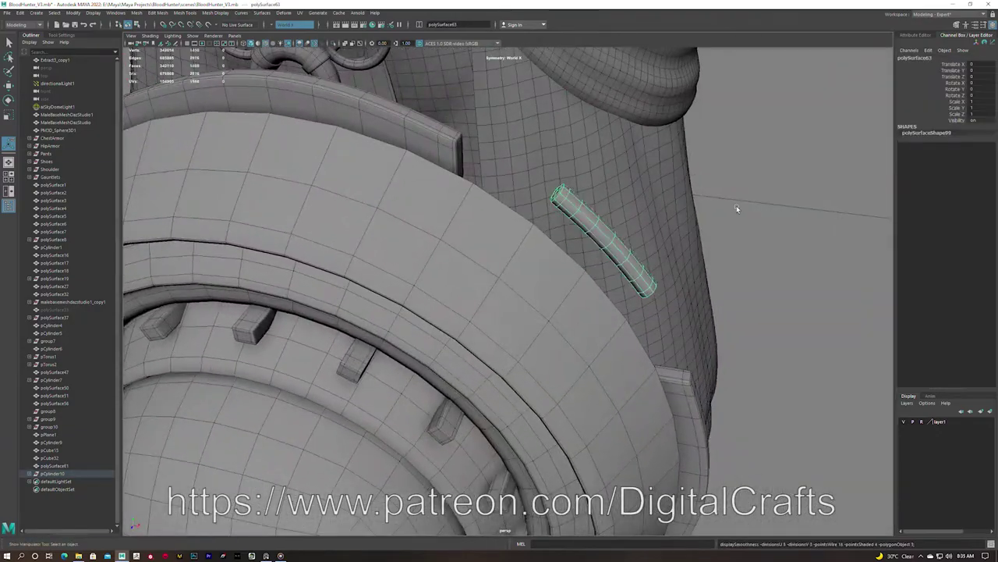
scroll(736, 205, "up", 3)
key("q")
Move the strap tube onto the hip and add a small cube, pCube33, at its upper end
mouse_move(841, 165)
left_mouse_down("alt")
mouse_move(683, 223)
mouse_move(546, 234)
left_mouse_up("alt")
key("w")
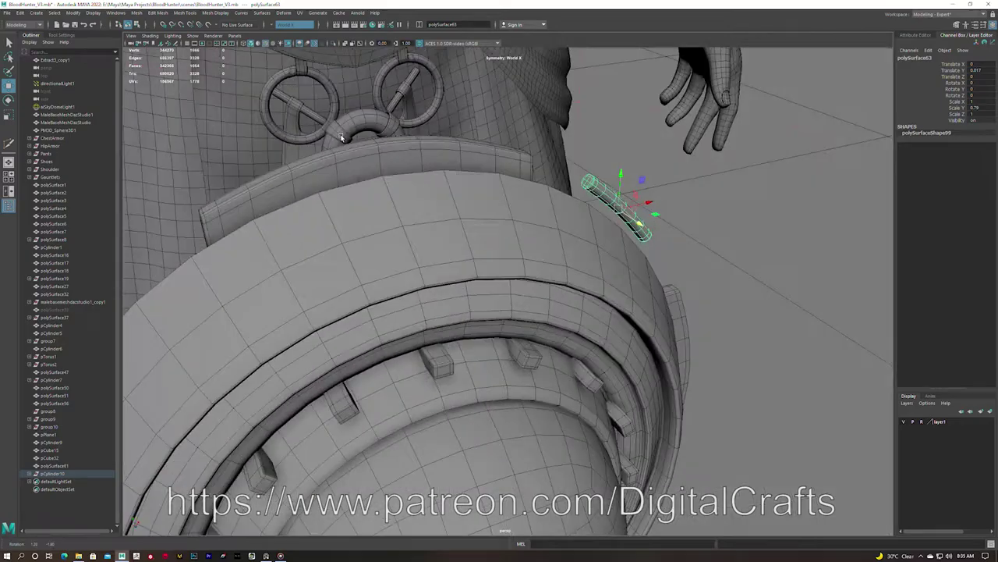
left_click_drag(422, 156, 636, 158, "alt")
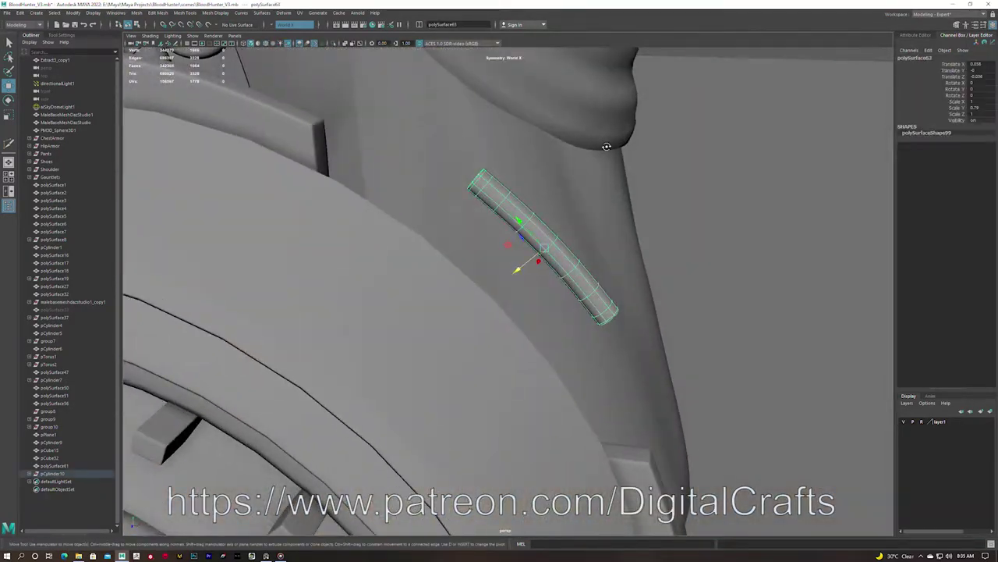
right_click_drag(648, 148, 697, 134, "shift")
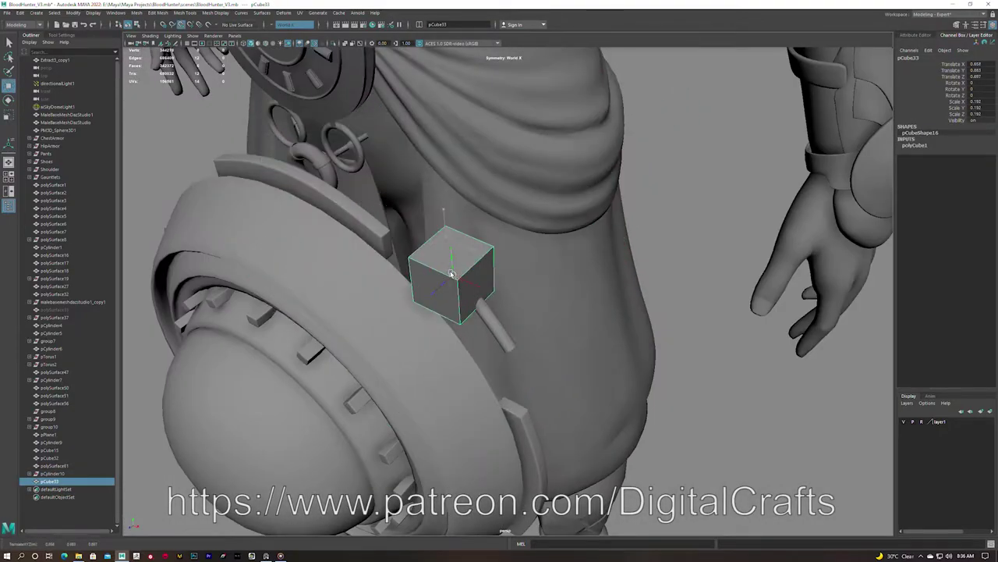
Scale the cube to strap thickness and extrude its face into a long bent zigzag segment
key("r")
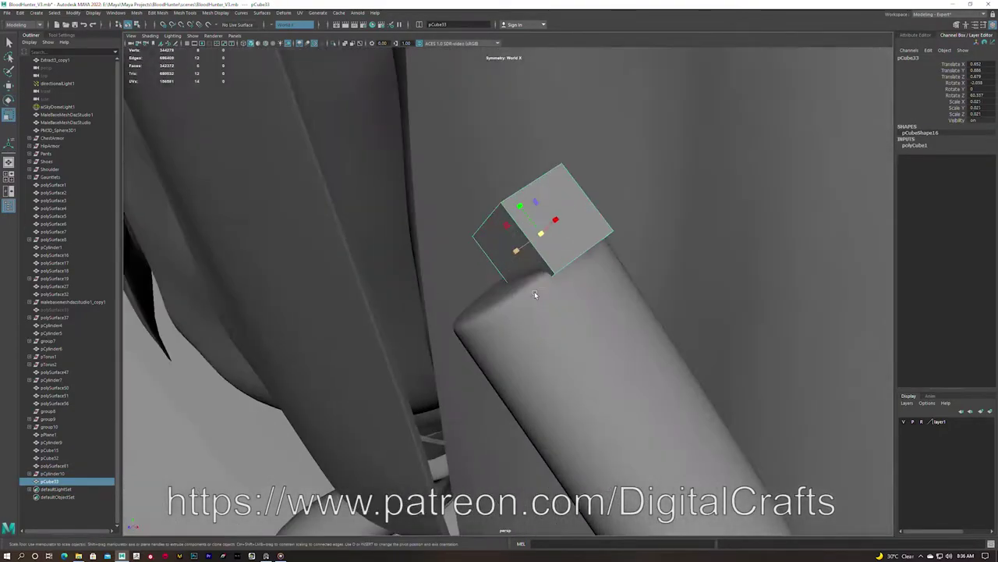
left_click_drag(483, 307, 552, 278, "alt")
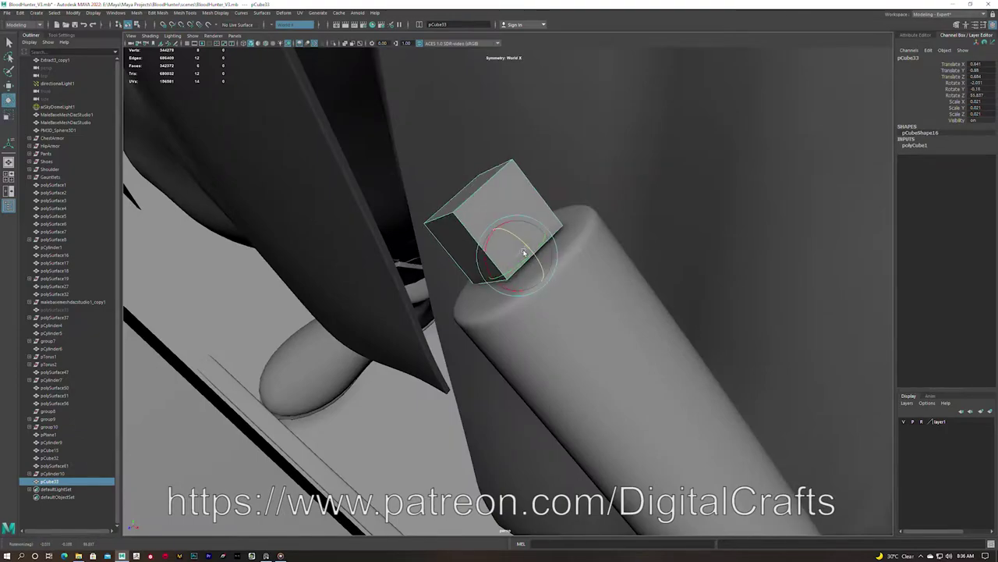
key("ctrl+1")
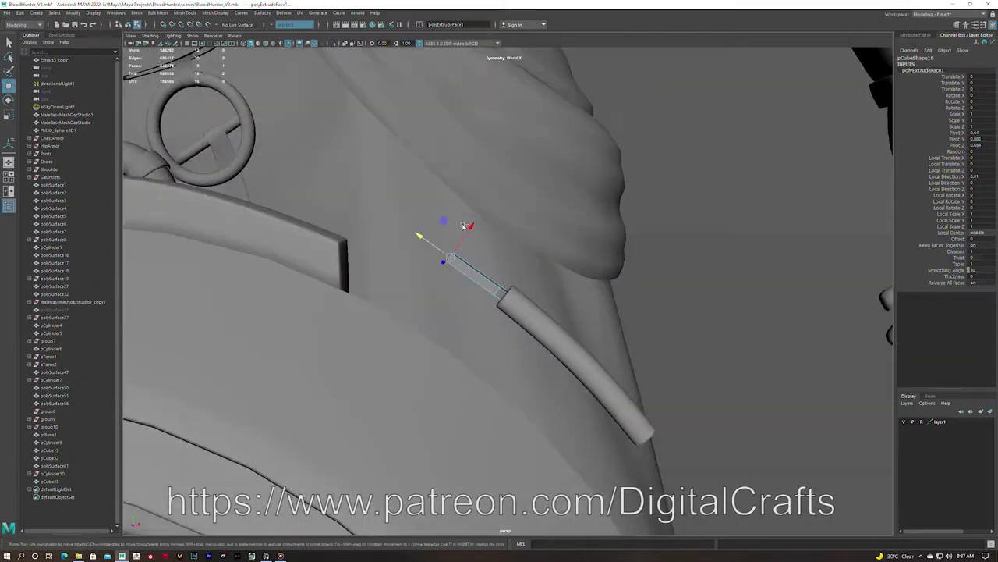
key("ctrl+e")
left_click_drag(464, 226, 453, 241, "alt")
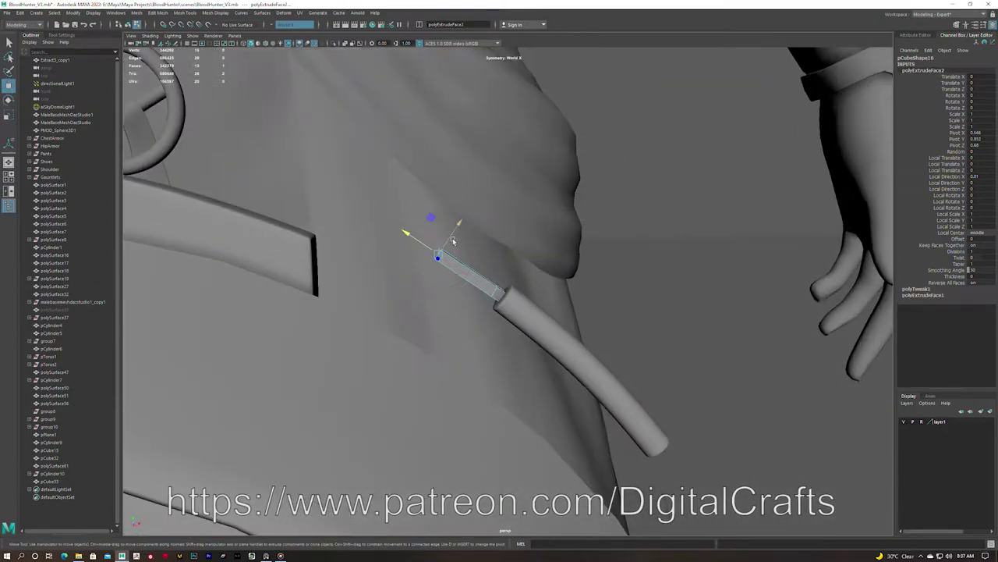
scroll(422, 216, "up", 3)
scroll(452, 199, "up", 3)
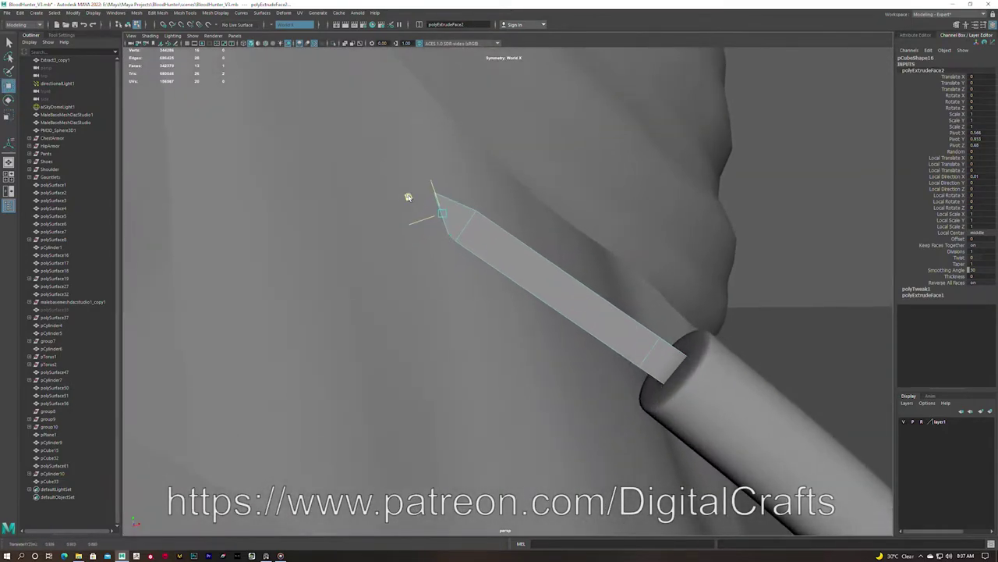
left_click_drag(416, 216, 366, 297)
left_click_drag(367, 297, 346, 316, "alt")
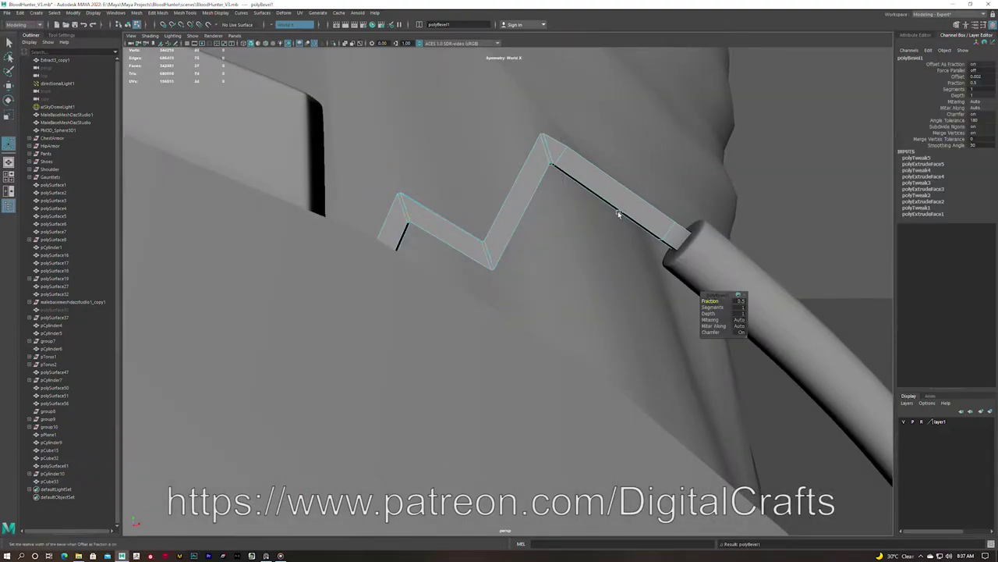
Freeze the zigzag piece's transformations
key("F8")
scroll(478, 170, "down", 5)
scroll(478, 170, "up", 3)
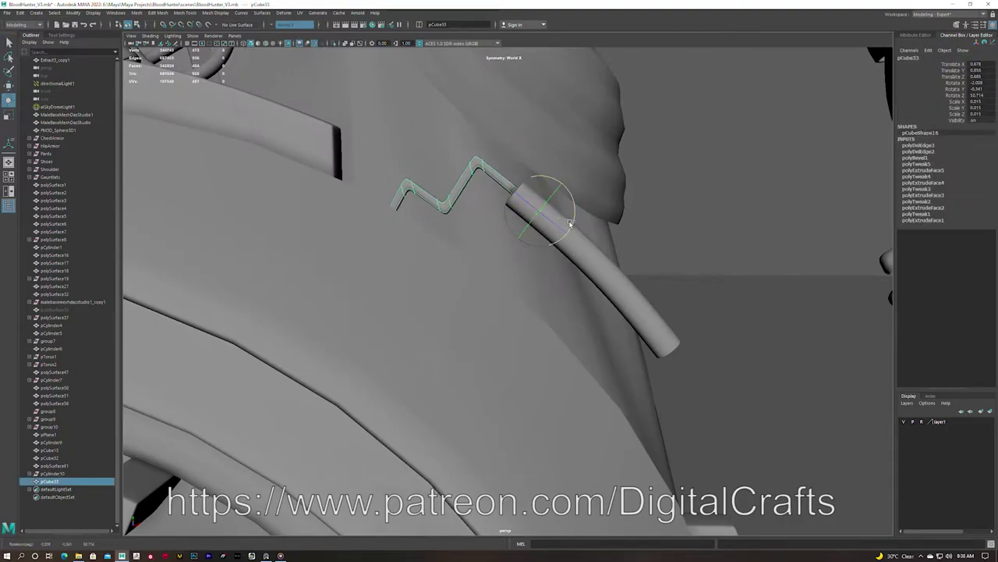
left_click(72, 12)
left_click(90, 48)
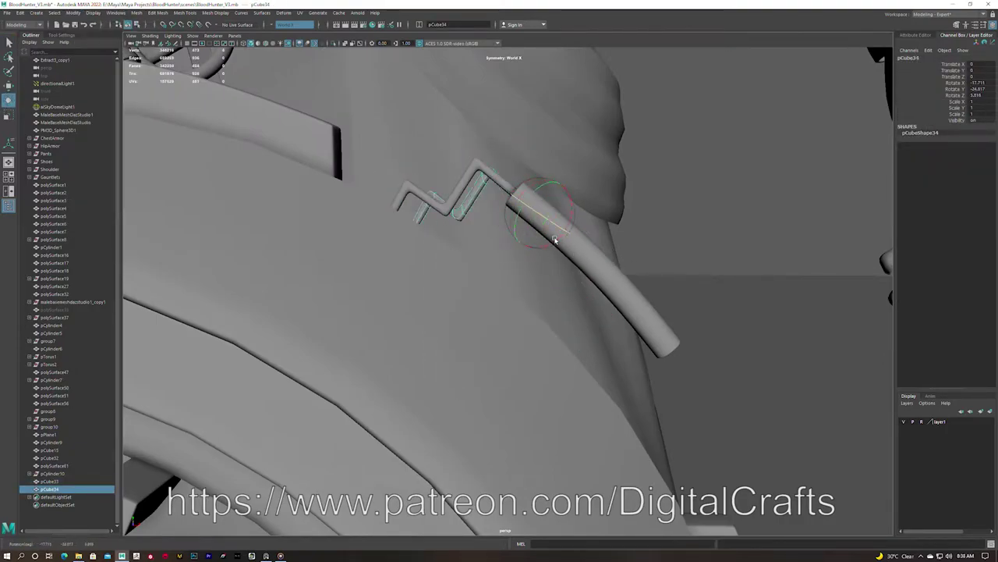
Select the zigzag strap's edge loops for bevelling
left_click_drag(525, 215, 639, 334, "alt")
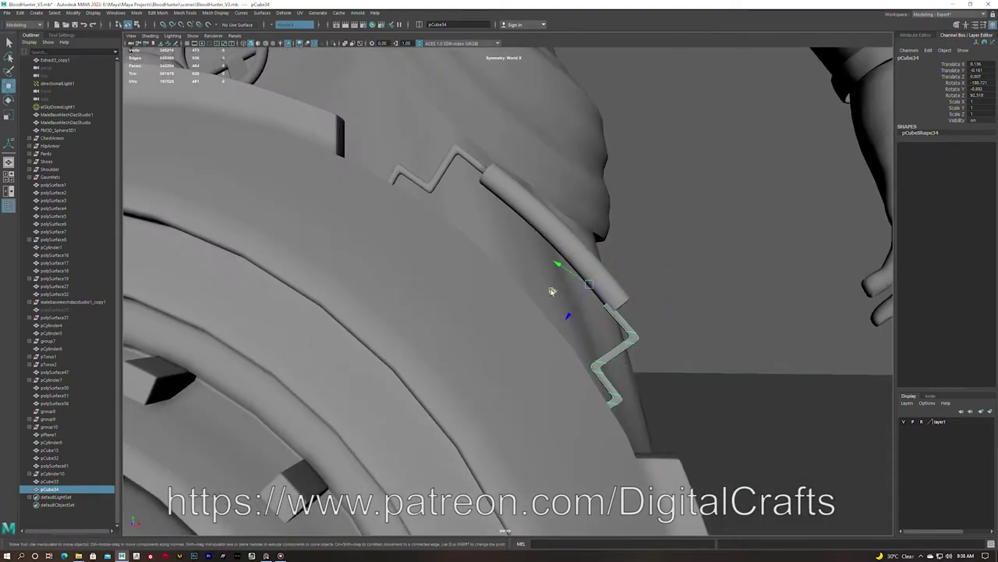
key("ctrl+1")
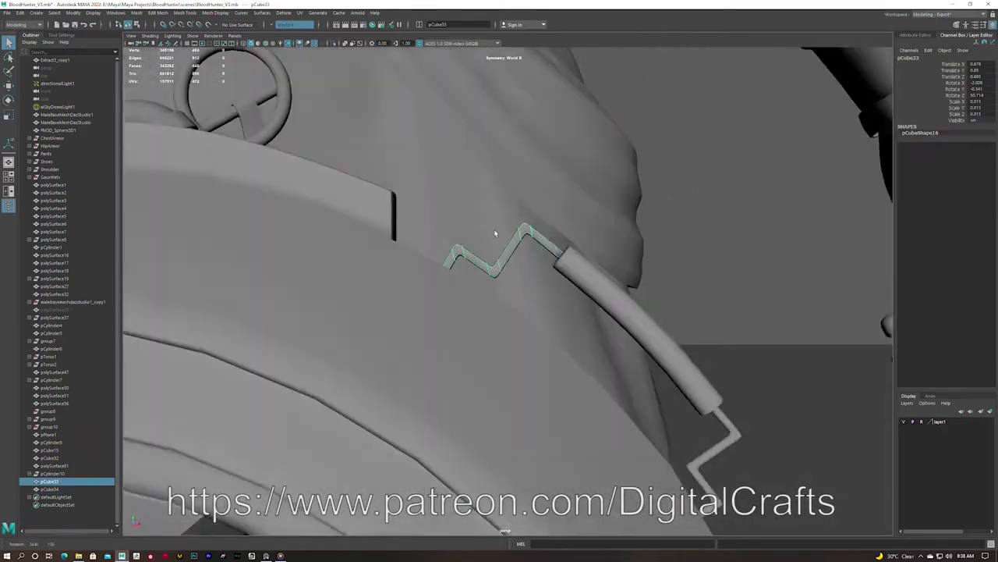
right_click(611, 347, "shift")
right_click_drag(362, 162, 362, 140)
double_click(612, 344)
left_click(563, 292)
mouse_move(515, 310)
left_mouse_down("alt")
mouse_move(365, 316)
mouse_move(383, 232)
mouse_move(535, 330)
left_mouse_up("alt")
right_click_drag(535, 330, 535, 347)
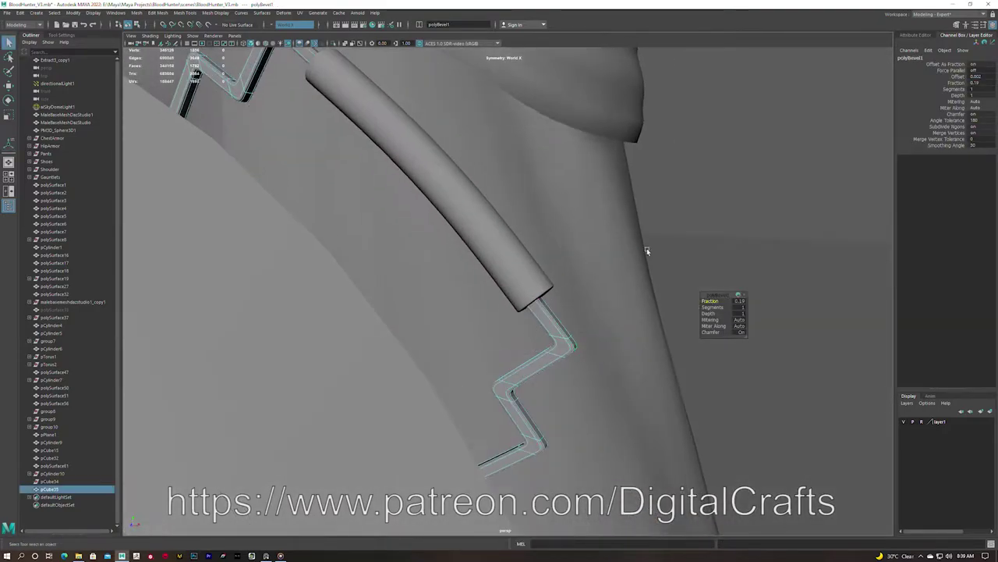
scroll(535, 330, "down", 5)
Frame and scale the hanging tube, then group it with the zigzag straps as group11
left_click_drag(535, 330, 477, 287, "alt")
key("f")
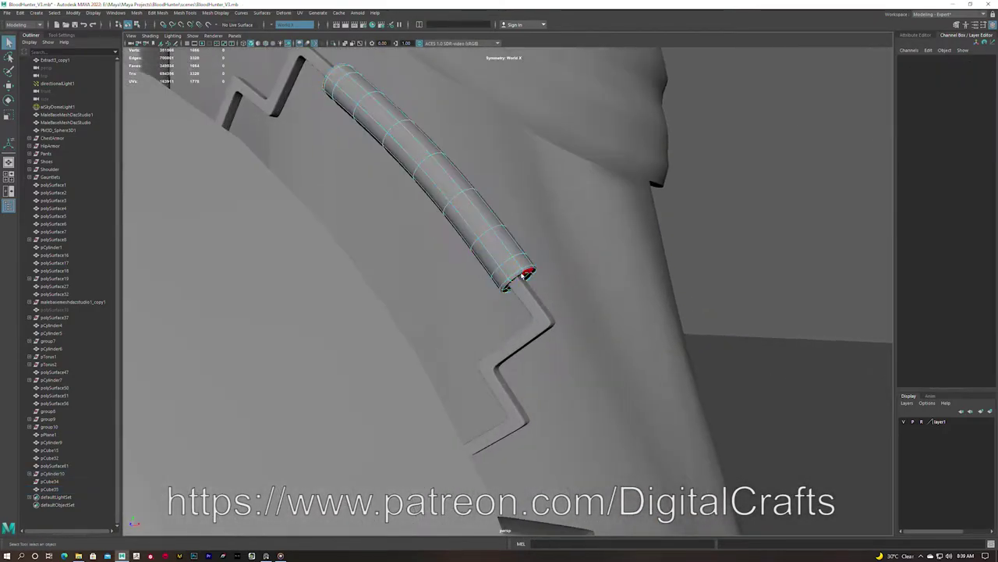
scroll(528, 270, "up", 3)
mouse_move(528, 270)
left_mouse_down("alt")
mouse_move(340, 195)
mouse_move(401, 217)
left_mouse_up("alt")
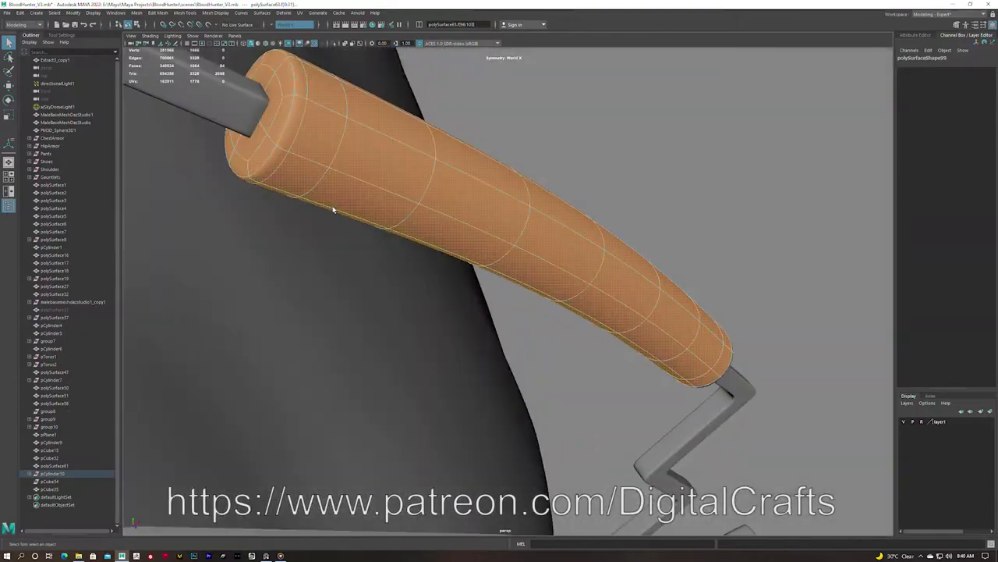
key("F8")
key("r")
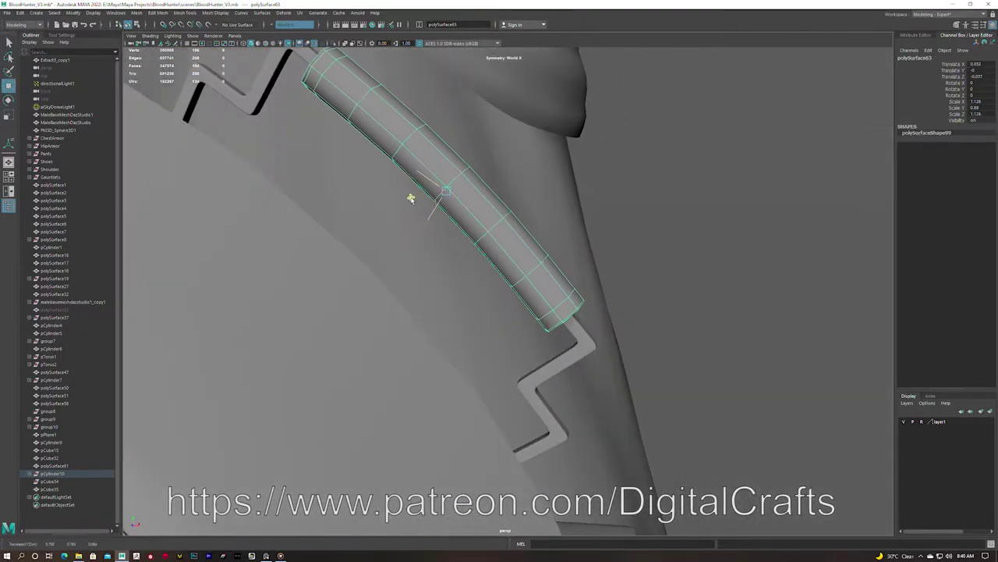
scroll(467, 247, "down", 5)
scroll(516, 273, "down", 2)
key("ctrl+g")
Group the strap group together with the four shield clasps
key("w")
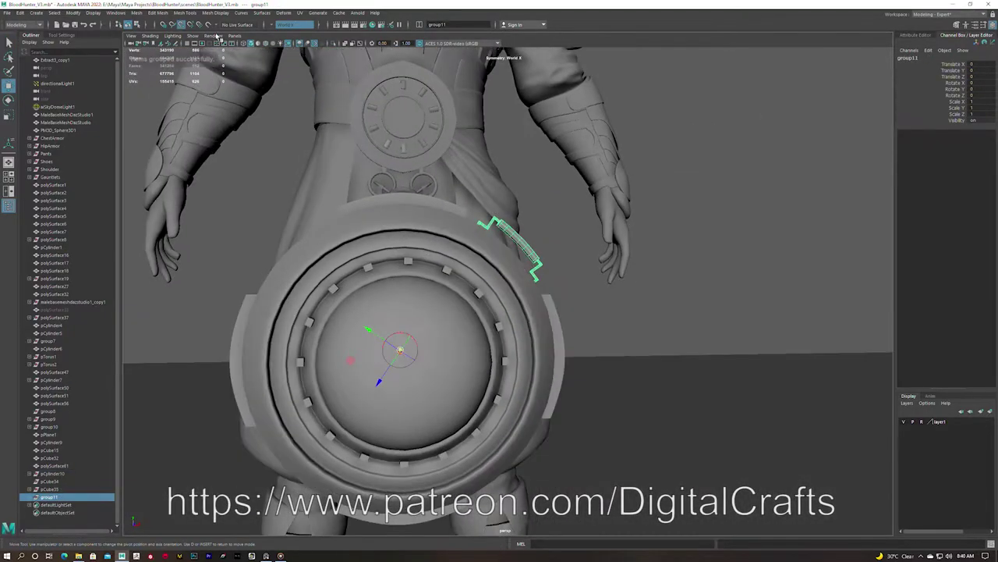
key("d")
key("ctrl+g")
key("e")
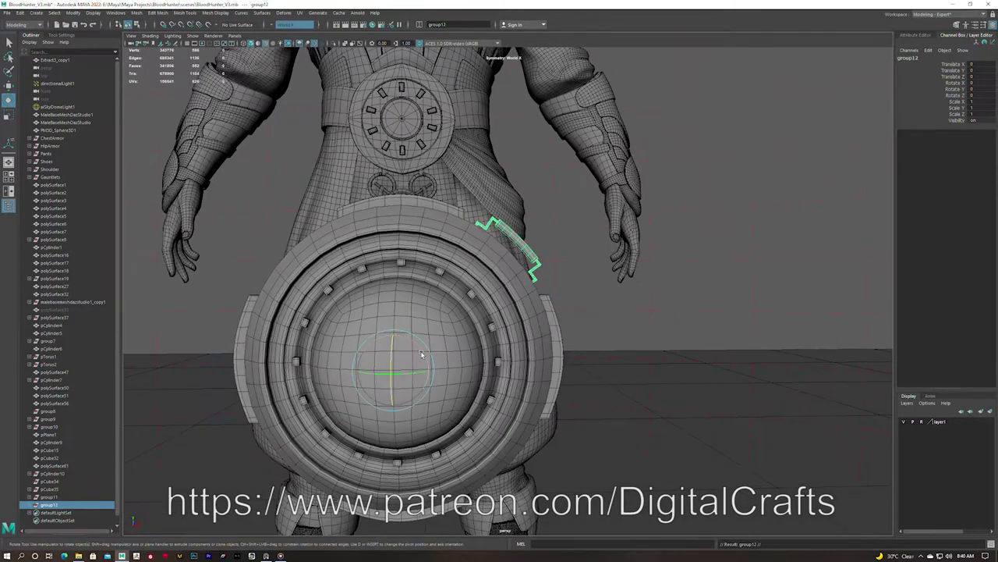
right_click_drag(363, 326, 359, 491, "shift")
left_click(363, 329, "shift")
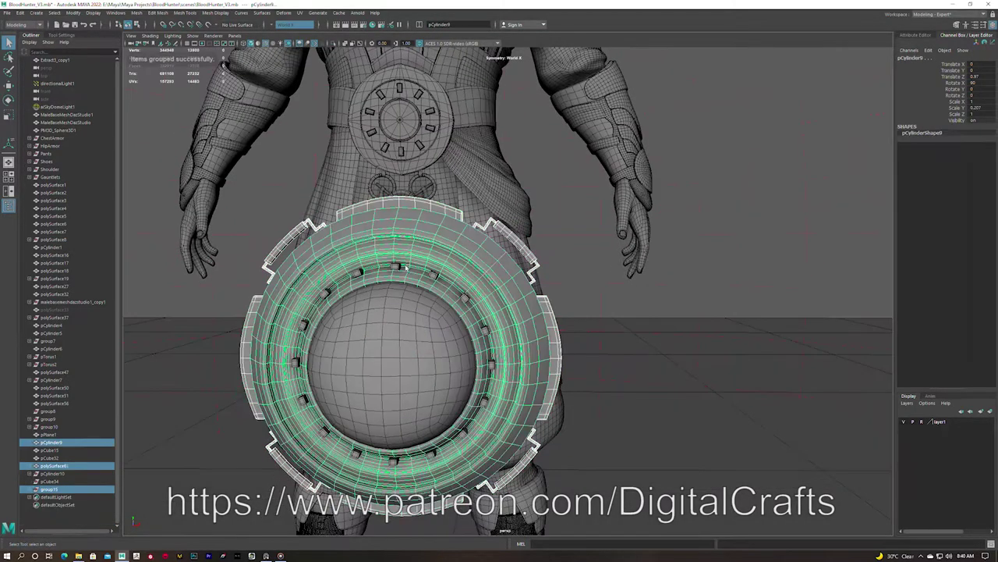
key("ctrl+g")
Move the new group's pivot to the shield's outer edge
left_click_drag(167, 356, 346, 294, "alt")
left_click_drag(529, 326, 441, 312)
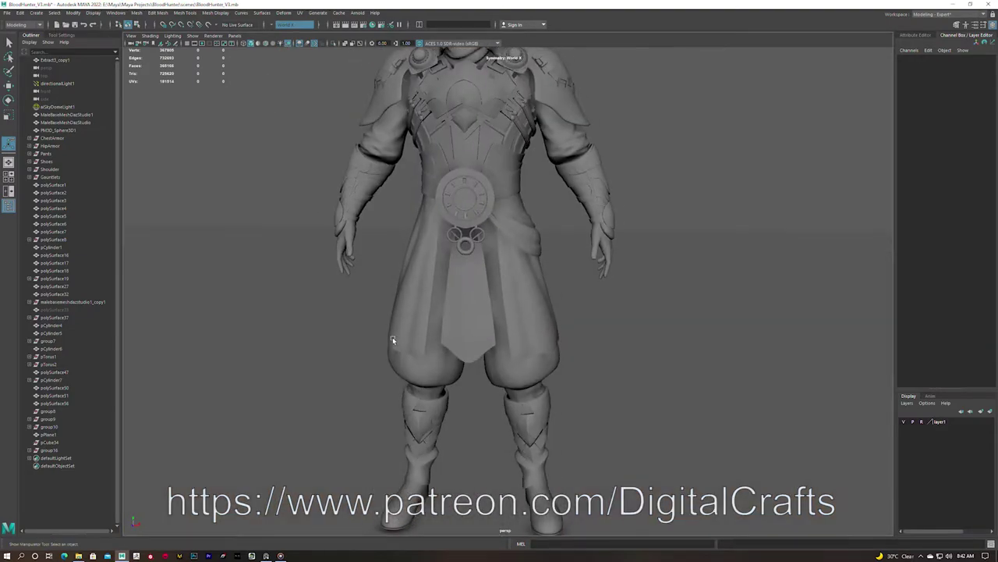
scroll(392, 337, "up", 5)
scroll(422, 346, "up", 4)
Shape the flat strap plane between the boots and assign it a new aiStandardSurface material
right_click_drag(440, 330, 436, 311, "shift")
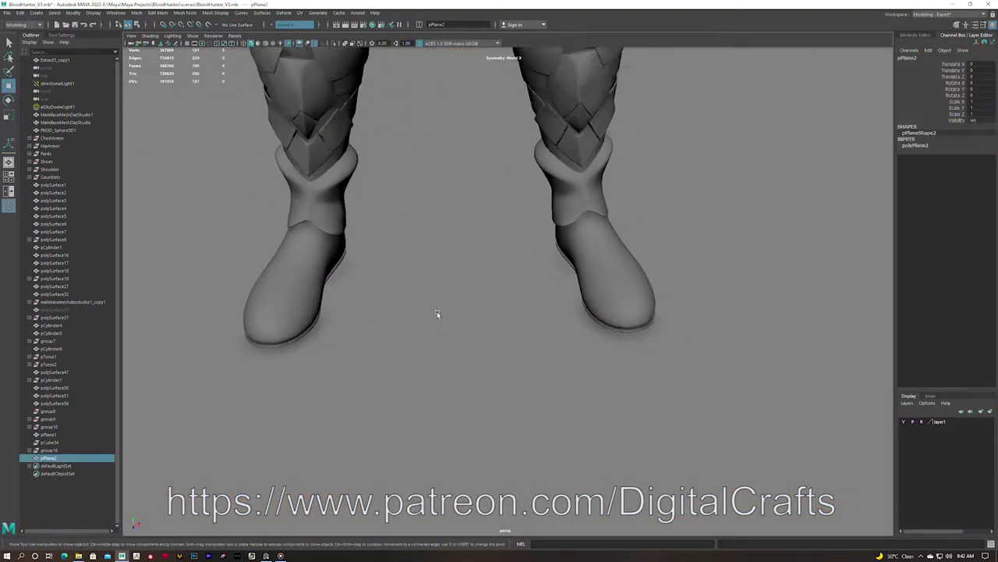
scroll(437, 314, "down", 5)
scroll(470, 257, "up", 5)
scroll(484, 265, "up", 4)
mouse_move(483, 265)
left_mouse_down("alt")
mouse_move(499, 273)
mouse_move(490, 267)
left_mouse_up("alt")
right_click_drag(490, 268, 505, 262, "shift")
left_click_drag(505, 263, 493, 273, "alt")
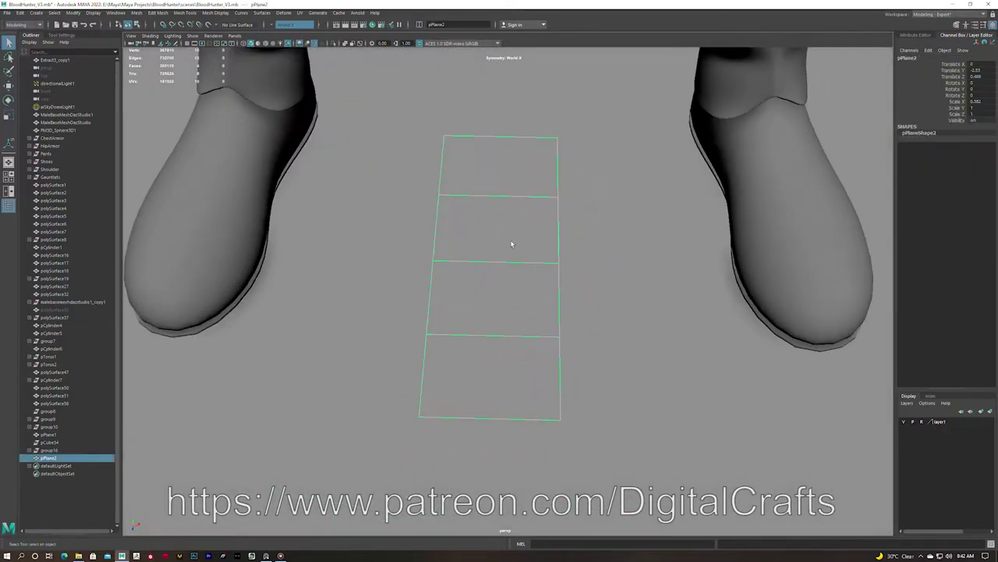
key("F8")
key("q")
scroll(468, 334, "up", 2)
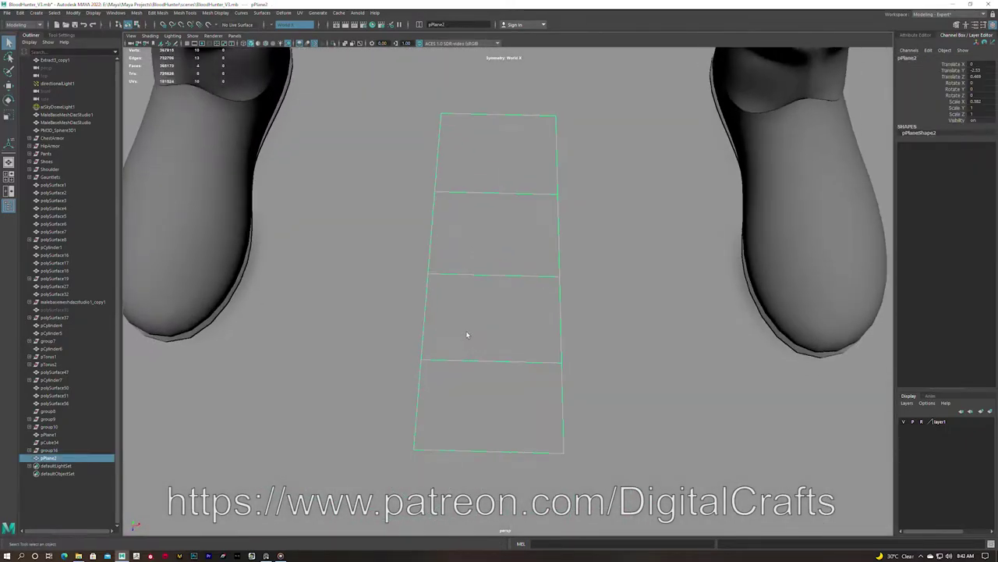
key("F9")
left_click(499, 400)
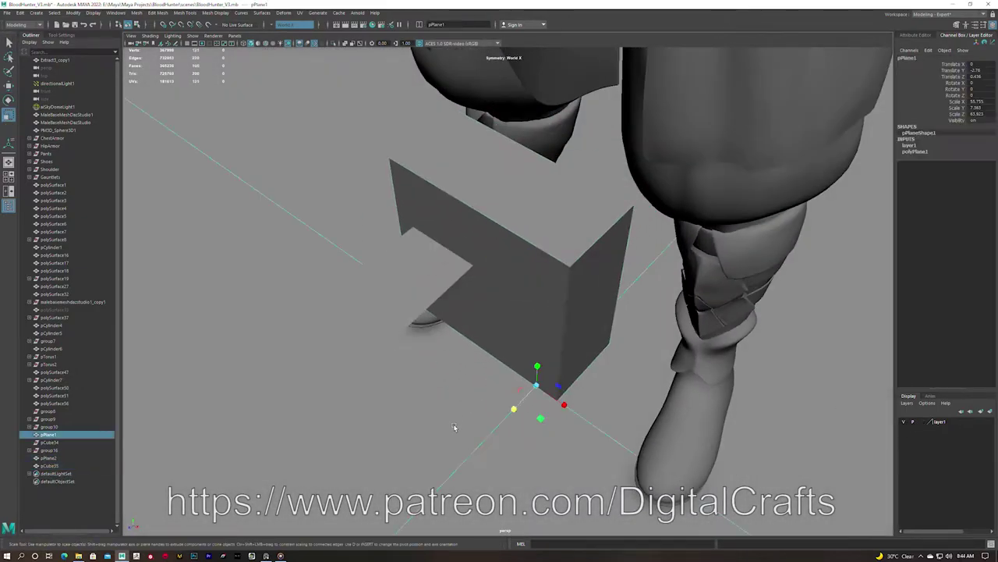
right_click_drag(453, 423, 425, 515)
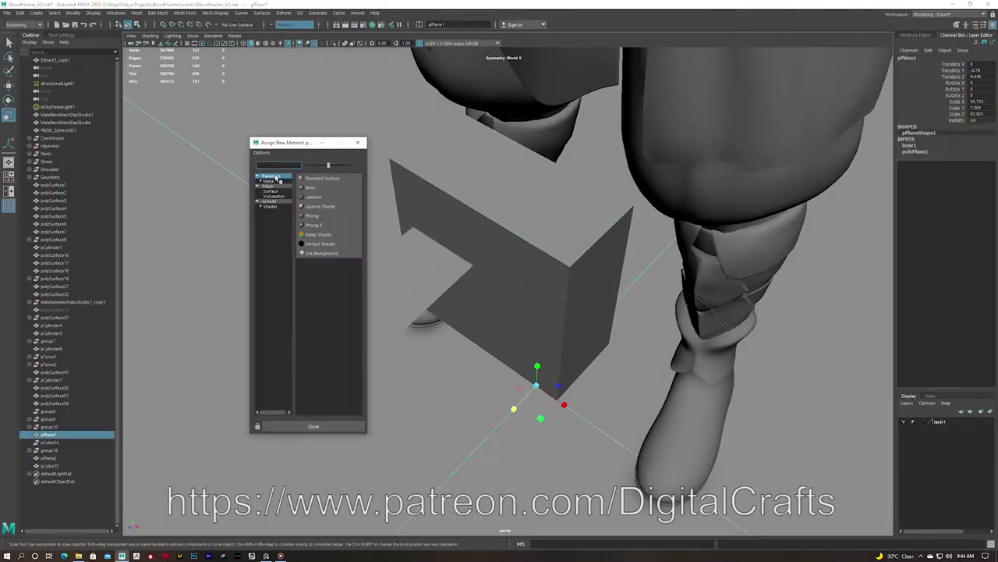
left_click(335, 310)
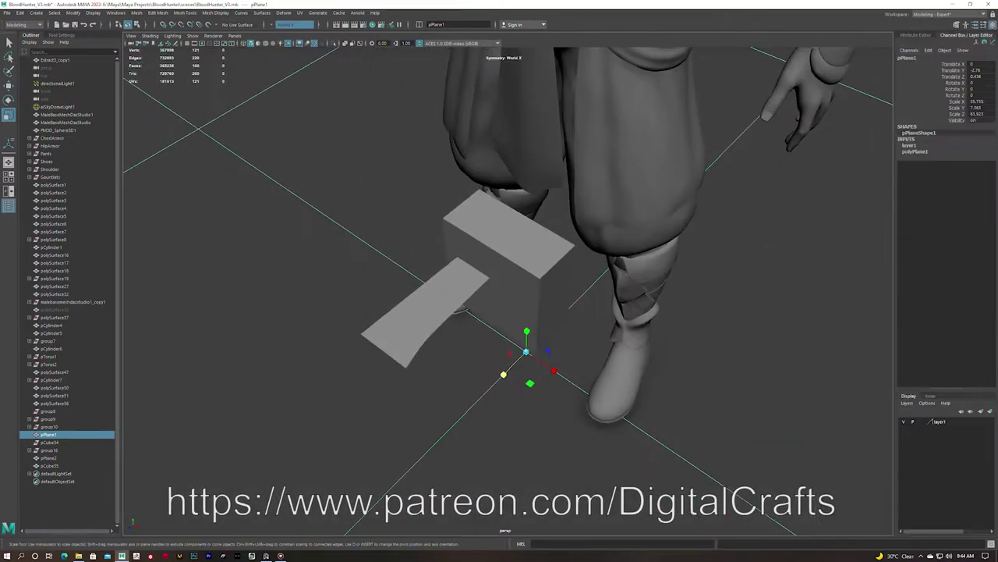
Inset the box's top face and delete the inner faces to open the buckle frame
left_click(508, 279)
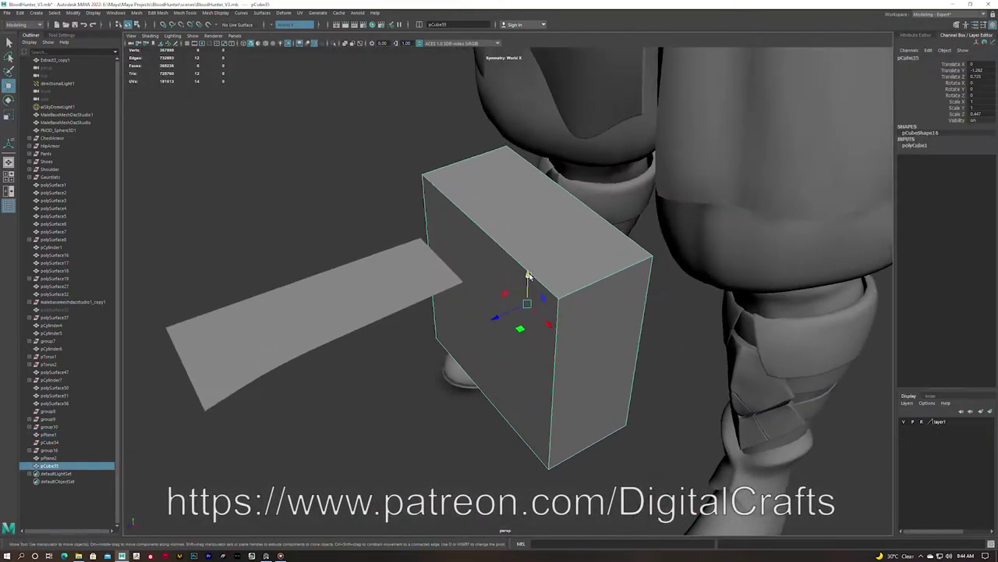
left_click_drag(507, 278, 505, 246, "alt")
left_click_drag(514, 279, 713, 311, "alt")
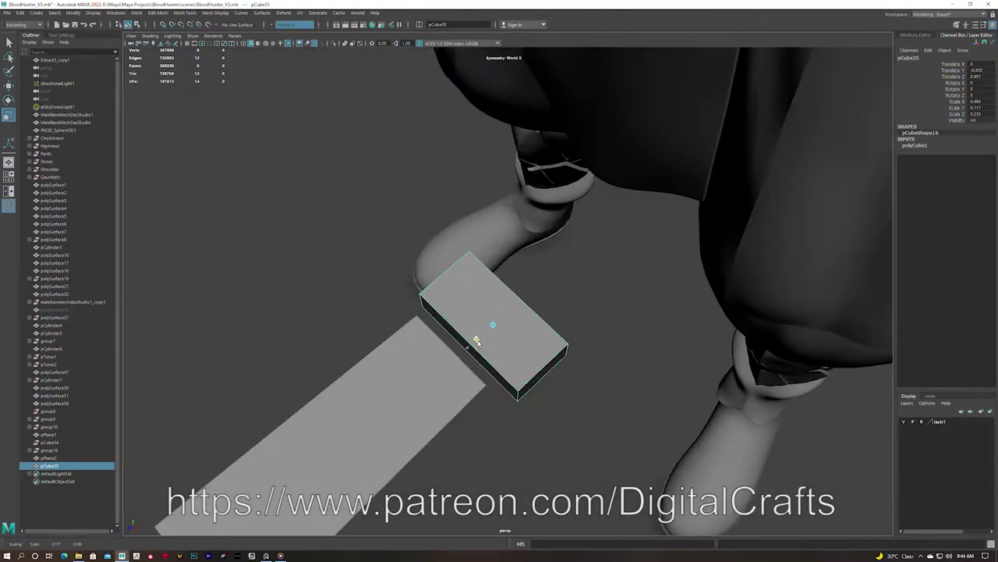
key("ctrl+e")
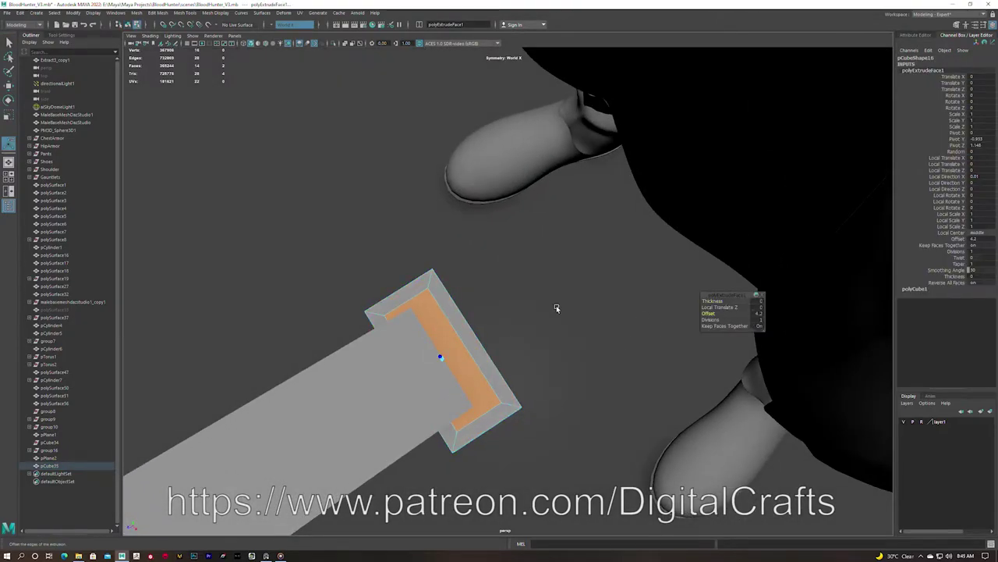
key("Delete")
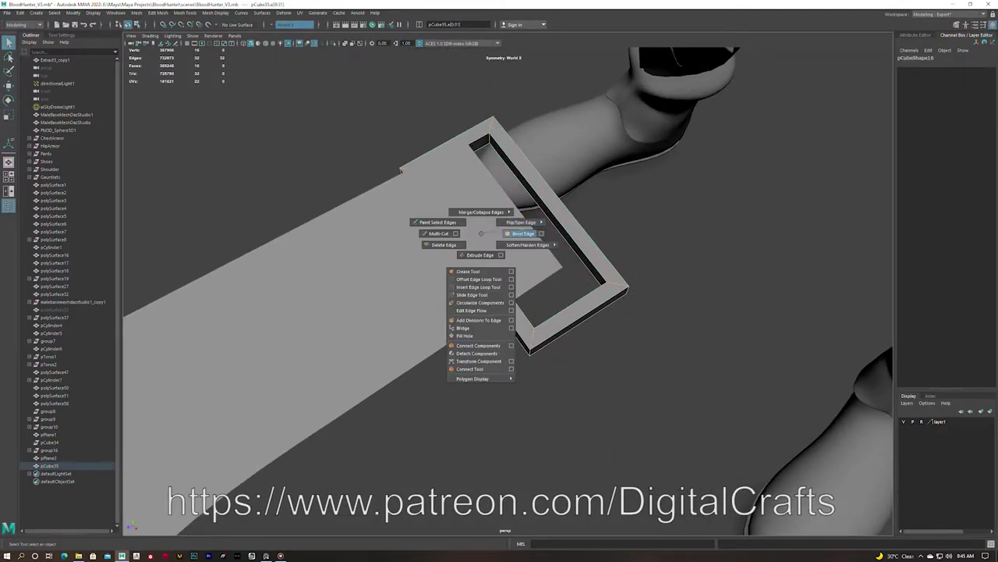
Bevel the buckle frame's edges
right_click_drag(522, 233, 523, 234, "shift")
right_click(604, 273)
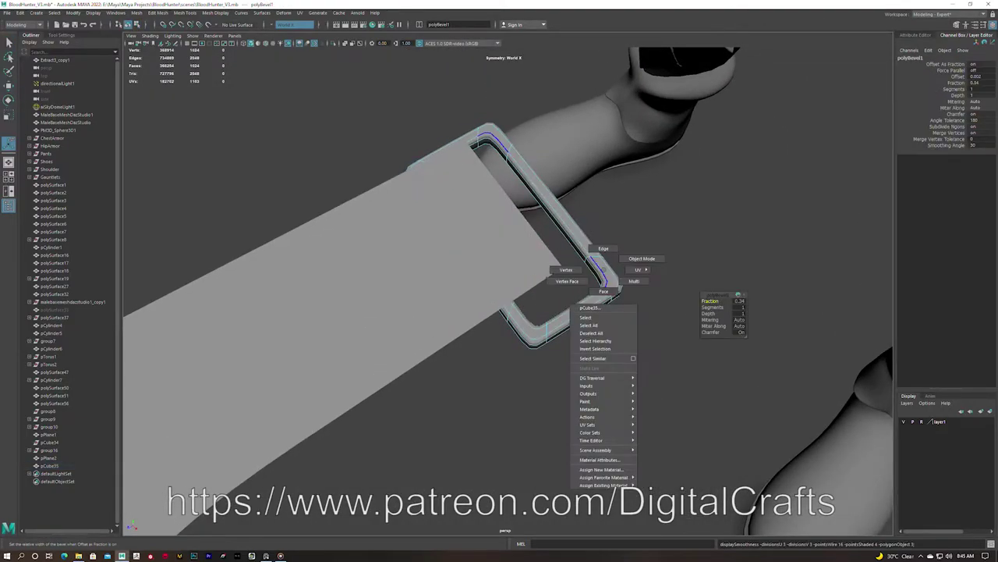
mouse_move(724, 308)
left_mouse_down("alt")
mouse_move(521, 275)
mouse_move(445, 244)
mouse_move(557, 267)
left_mouse_up("alt")
left_click(521, 274)
Extrude the strap's end edge twice and pull it up through the buckle
key("ctrl+e")
left_click_drag(571, 316, 502, 197, "alt")
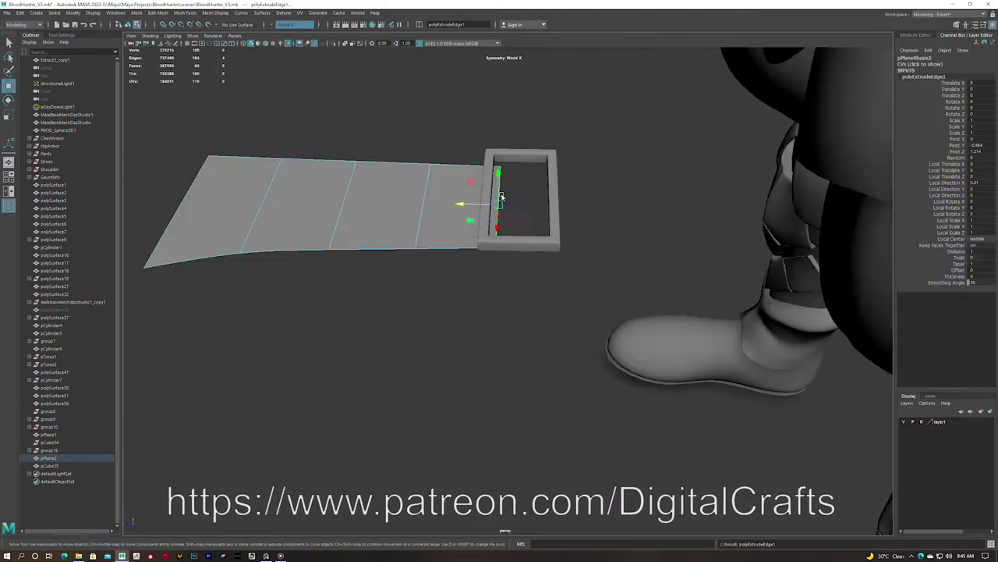
key("ctrl+e")
left_click_drag(468, 166, 496, 142)
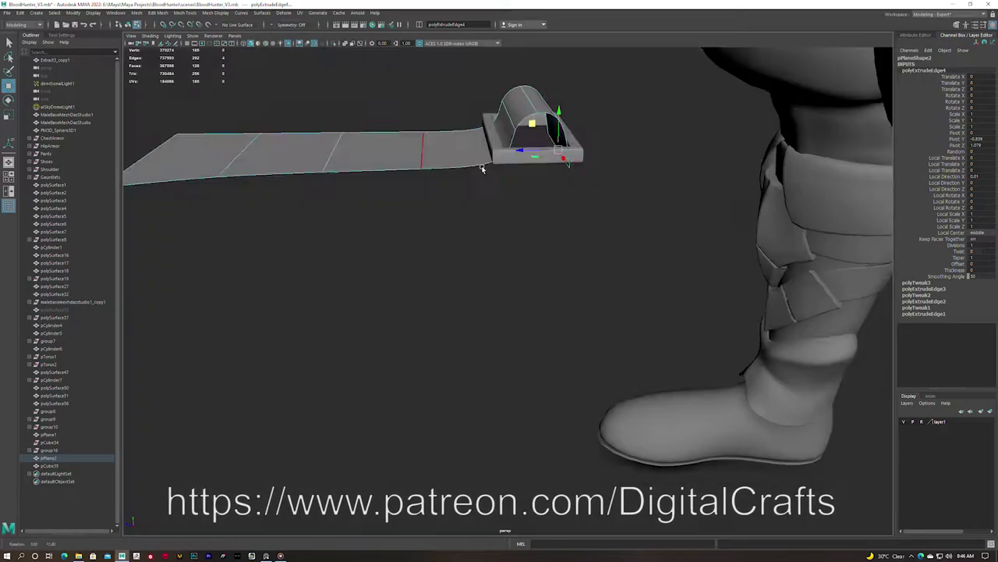
left_click_drag(520, 186, 461, 185, "alt")
key("F8")
mouse_move(492, 128)
left_mouse_down("alt")
mouse_move(439, 152)
mouse_move(525, 188)
mouse_move(422, 211)
left_mouse_up("alt")
Extrude the strap faces to give it solid thickness
key("ctrl+F11")
right_click_drag(421, 212, 412, 207)
right_click_drag(511, 212, 474, 211)
left_click_drag(482, 210, 460, 225, "alt")
key("ctrl+F11")
key("ctrl+e")
right_click(619, 256)
mouse_move(619, 273)
left_mouse_down("alt")
mouse_move(546, 195)
mouse_move(563, 156)
mouse_move(350, 168)
left_mouse_up("alt")
left_click(563, 145)
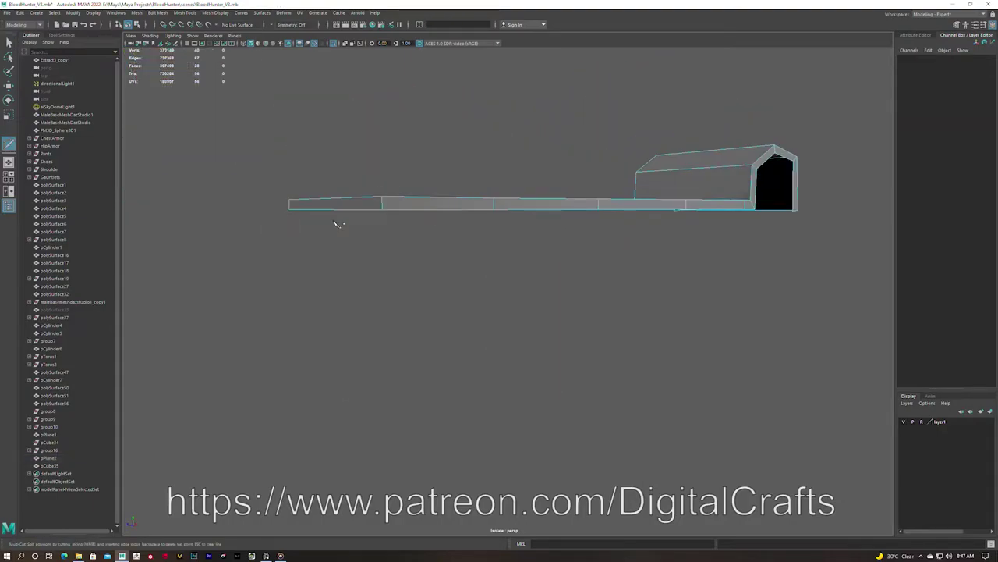
Bevel the strap's side edges into new edge loops
key("ctrl+F9")
mouse_move(546, 312)
left_mouse_down("alt")
mouse_move(726, 346)
mouse_move(345, 279)
left_mouse_up("alt")
right_click_drag(345, 278, 367, 257, "shift")
mouse_move(725, 320)
left_mouse_down("alt")
mouse_move(406, 297)
mouse_move(423, 226)
mouse_move(446, 227)
left_mouse_up("alt")
left_click(424, 227)
key("r")
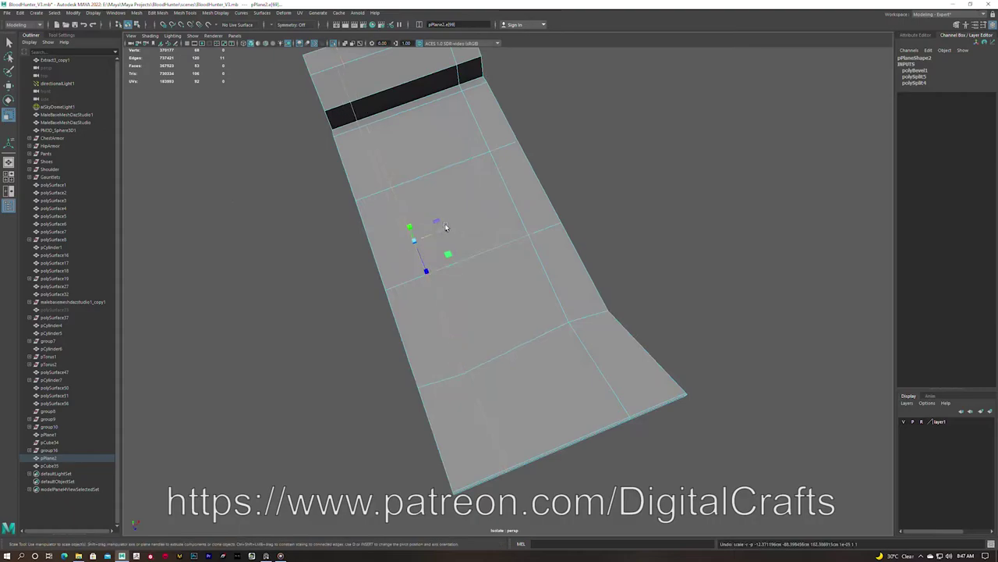
left_click_drag(564, 296, 549, 240, "alt")
key("ctrl+z")
left_click_drag(614, 223, 453, 188, "alt")
key("w")
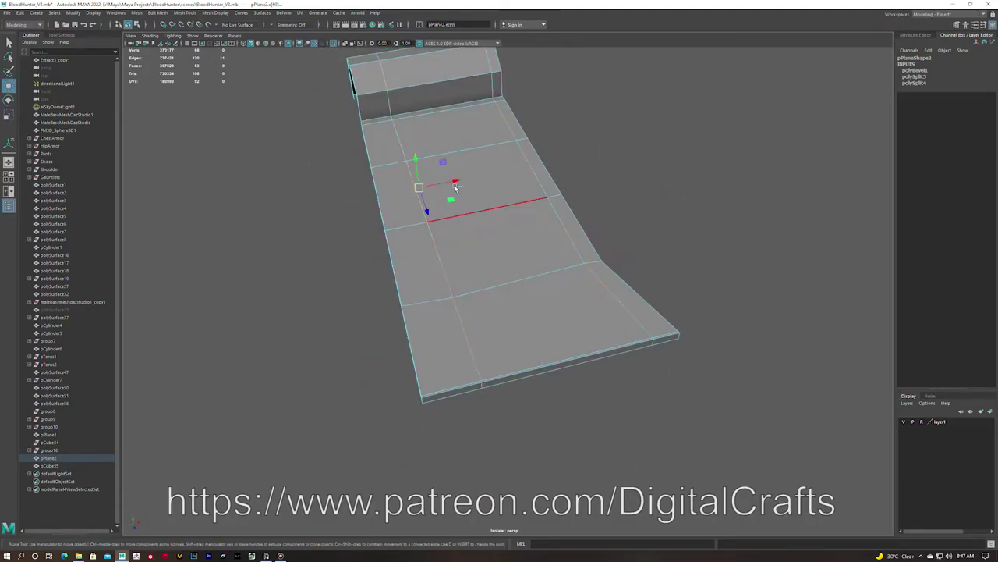
key("ctrl+b")
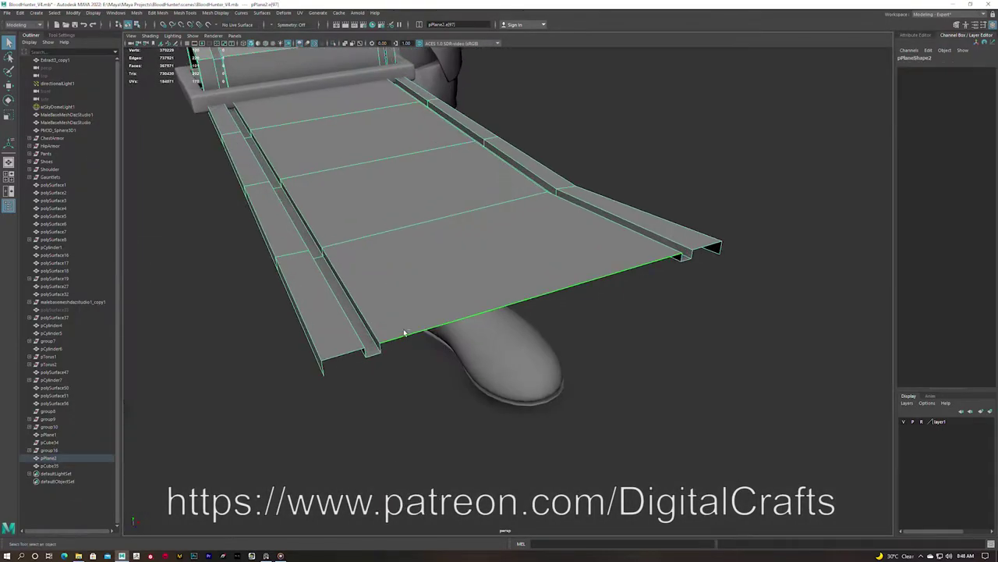
Extrude the strap's front edge and cut new edges along the strap
key("ctrl+e")
left_click(689, 266)
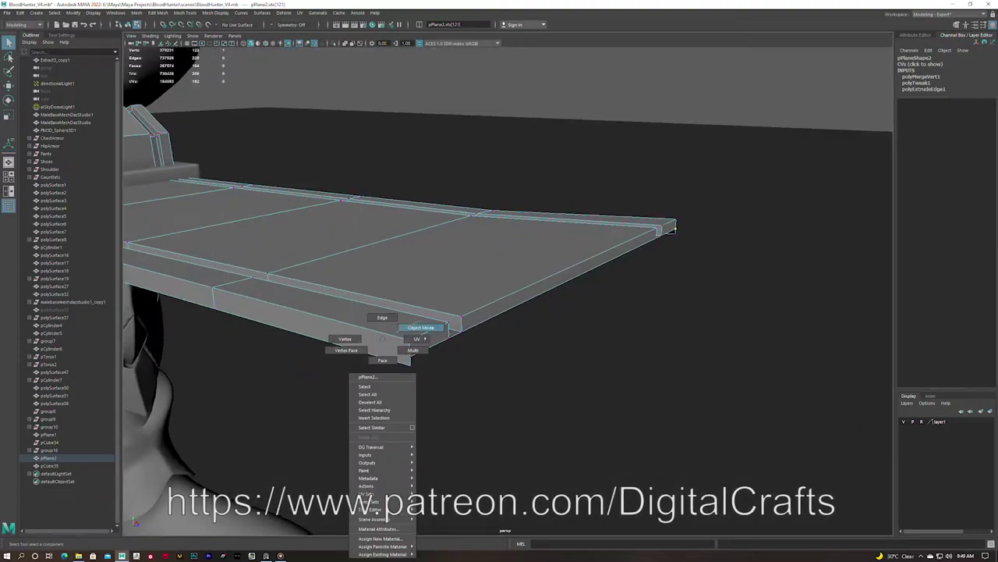
right_click_drag(374, 337, 381, 351)
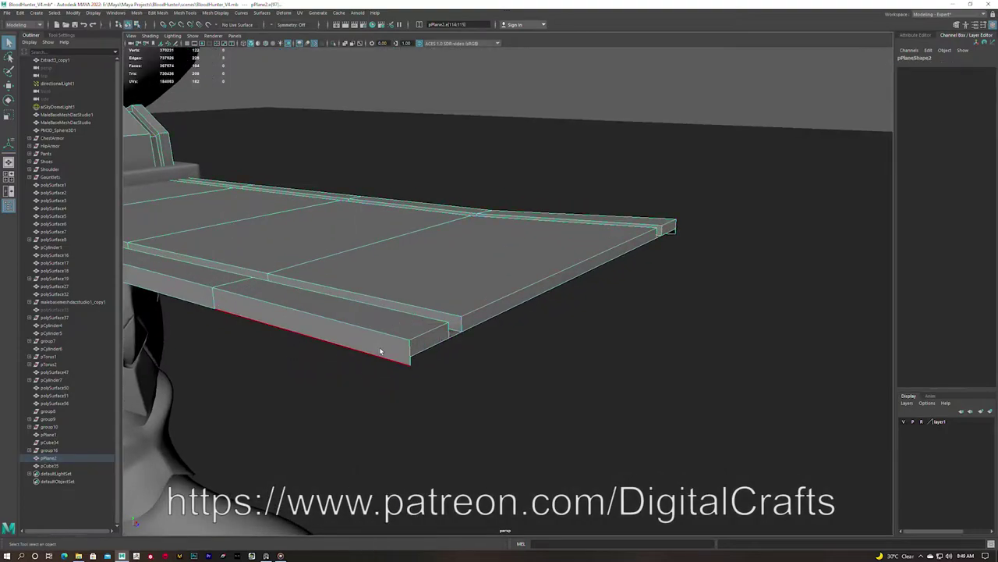
mouse_move(390, 343)
left_mouse_down("alt")
mouse_move(328, 296)
mouse_move(476, 305)
left_mouse_up("alt")
right_click_drag(476, 305, 445, 302)
mouse_move(470, 307)
left_mouse_down("alt")
mouse_move(351, 339)
mouse_move(435, 339)
left_mouse_up("alt")
scroll(434, 338, "up", 5)
right_click_drag(430, 338, 499, 387, "shift")
mouse_move(499, 386)
left_mouse_down("alt")
mouse_move(468, 366)
mouse_move(591, 398)
left_mouse_up("alt")
left_click_drag(491, 388, 468, 328, "alt")
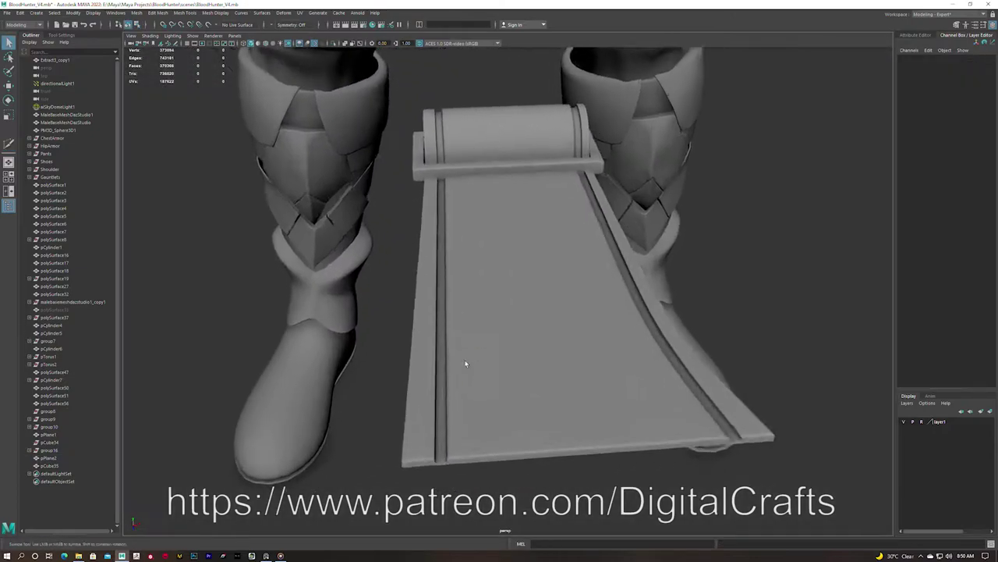
Add a small new cube, pCube36, near the strap's tip and scale it down
left_click_drag(466, 364, 507, 458, "alt")
left_click(592, 374)
right_click(499, 360, "shift")
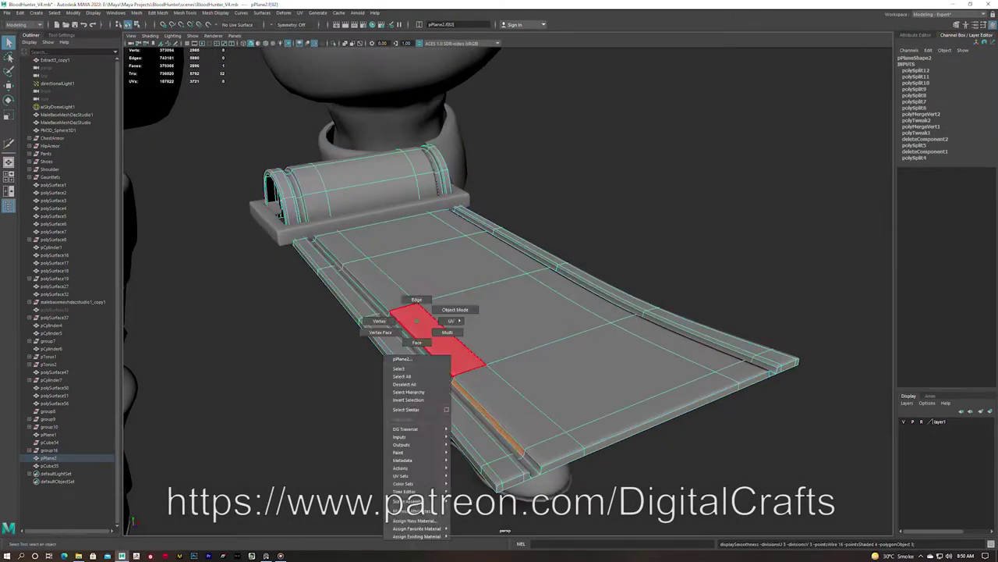
mouse_move(658, 274)
left_mouse_down("alt")
mouse_move(528, 300)
mouse_move(579, 345)
left_mouse_up("alt")
right_click_drag(578, 344, 560, 324, "shift")
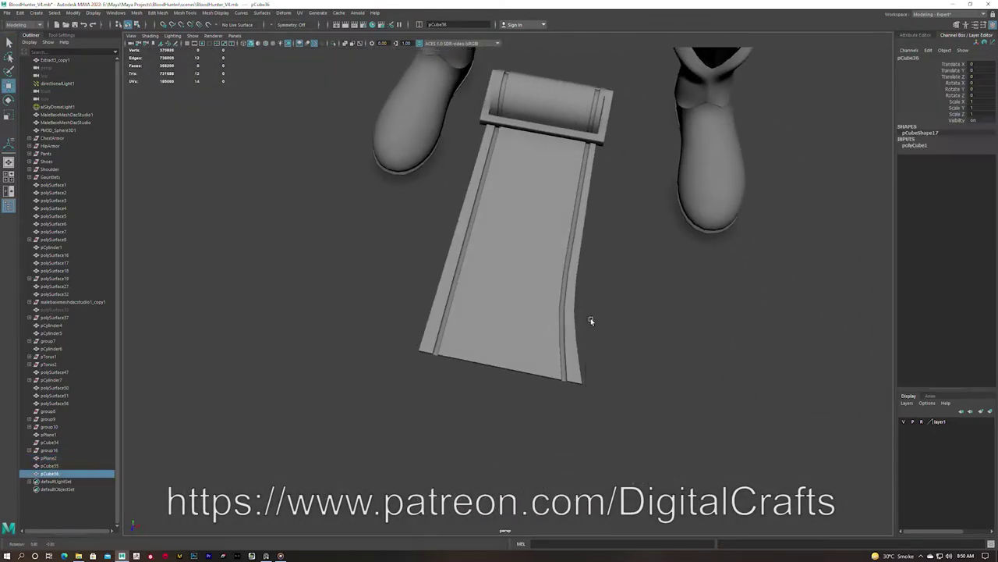
key("f")
key("r")
left_click_drag(526, 256, 348, 315)
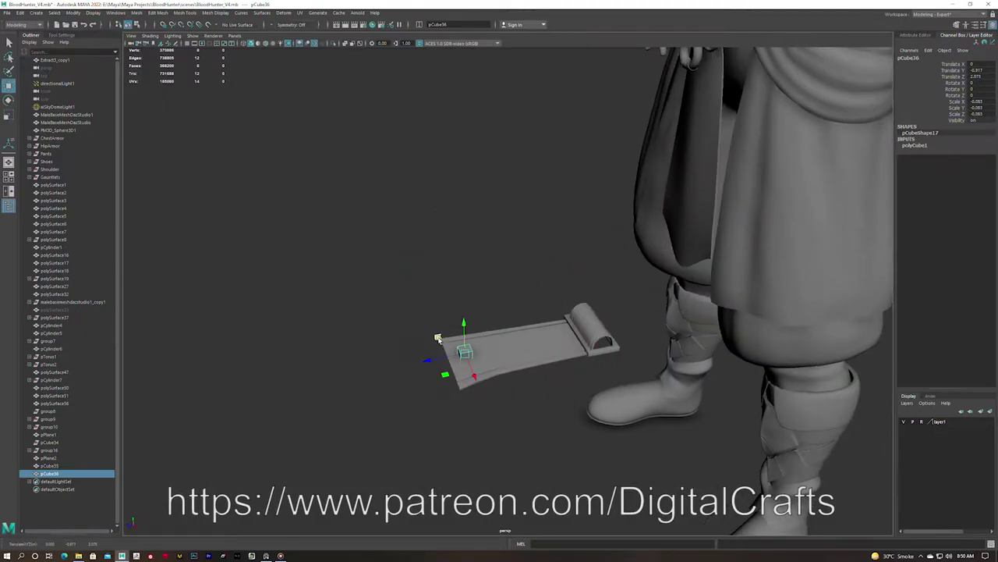
Poke the small cube's top face, raise its centre into a pyramid, and bevel it
key("f")
mouse_move(539, 317)
left_mouse_down("alt")
mouse_move(546, 308)
mouse_move(474, 298)
mouse_move(504, 319)
left_mouse_up("alt")
key("ctrl+1")
right_click_drag(504, 283, 492, 295, "shift")
left_click_drag(491, 295, 501, 287, "alt")
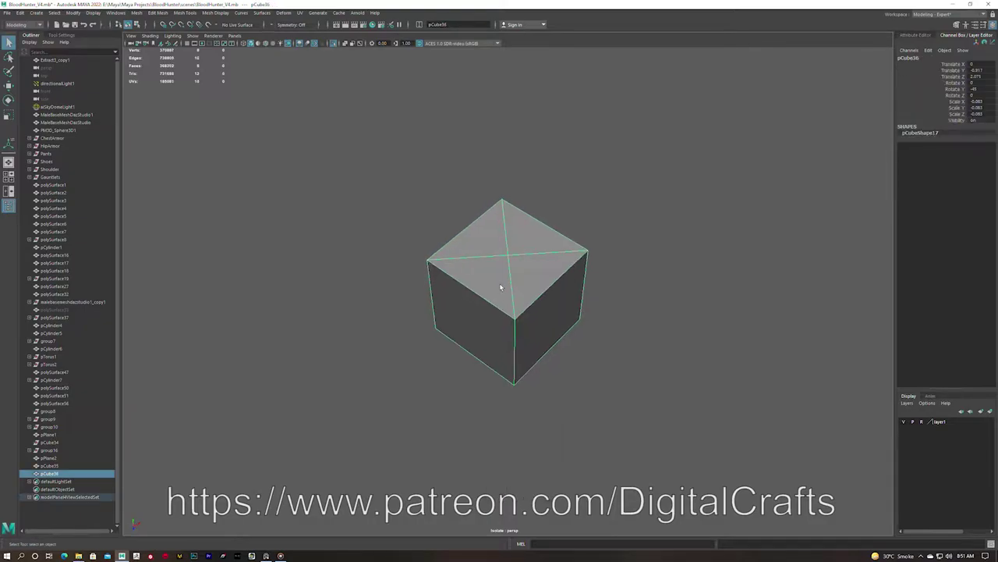
left_click_drag(511, 211, 511, 184)
left_click_drag(510, 183, 539, 308, "alt")
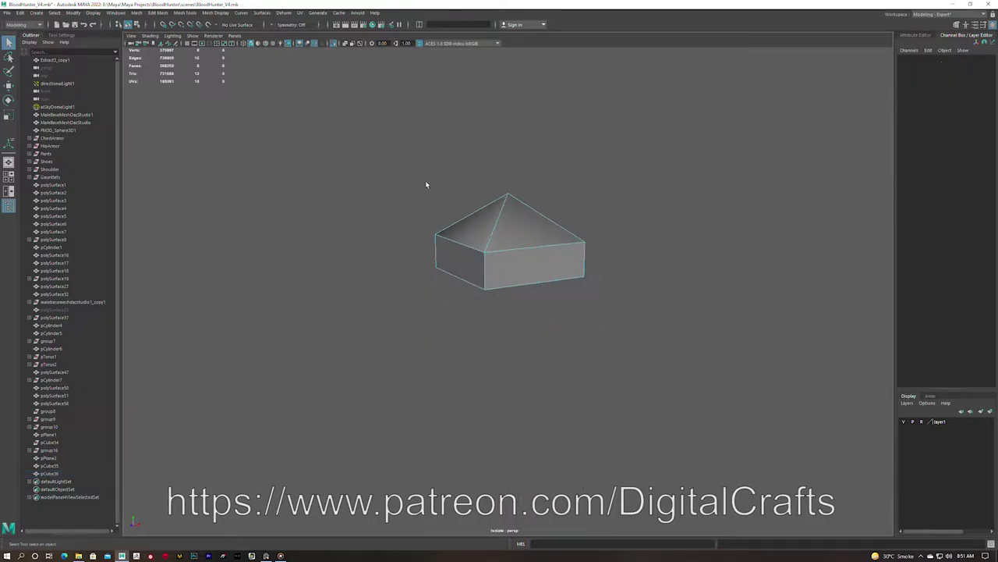
key("ctrl+1")
left_click_drag(426, 184, 499, 281, "alt")
right_click_drag(501, 279, 515, 336, "shift")
Insert an edge loop across the strap and delete the unneeded edges
scroll(515, 281, "down", 2)
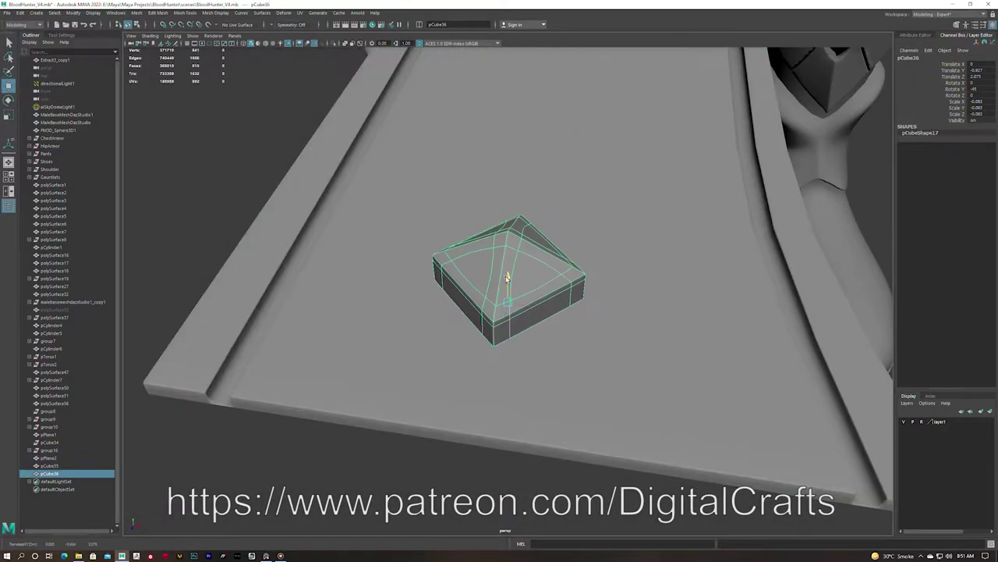
key("w")
scroll(507, 266, "down", 3)
scroll(502, 254, "down", 3)
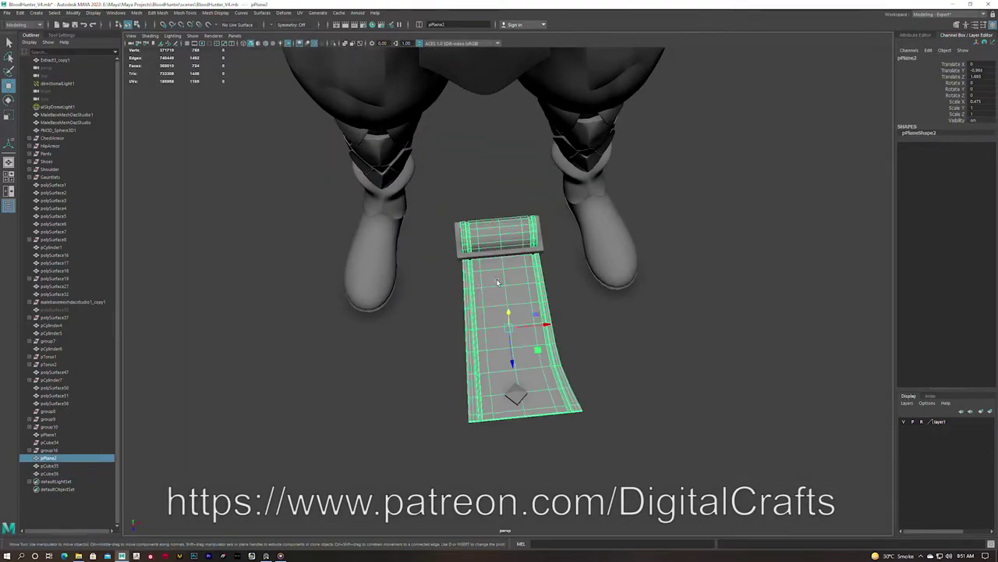
scroll(497, 281, "up", 5)
right_click_drag(445, 272, 530, 252, "shift")
left_click(491, 288)
mouse_move(429, 298)
left_mouse_down("alt")
mouse_move(453, 319)
mouse_move(544, 343)
left_mouse_up("alt")
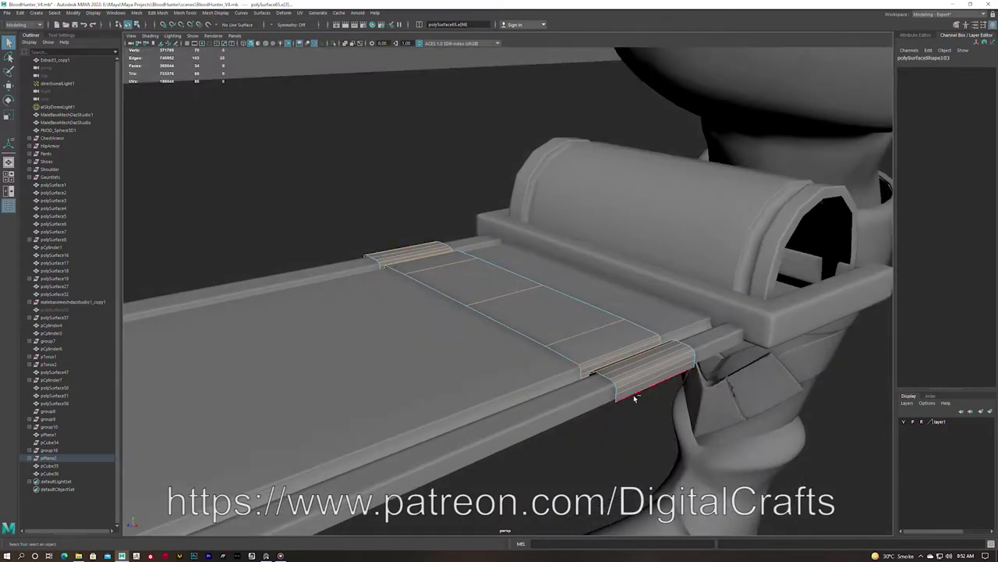
key("ctrl+Delete")
left_click_drag(634, 398, 647, 348, "alt")
Select a strip of faces across the strap and separate it as a band
mouse_move(516, 276)
left_mouse_down("alt")
mouse_move(553, 234)
mouse_move(664, 241)
mouse_move(455, 304)
mouse_move(399, 334)
left_mouse_up("alt")
mouse_move(462, 350)
left_mouse_down("alt")
mouse_move(440, 314)
mouse_move(467, 333)
mouse_move(690, 294)
left_mouse_up("alt")
key("ctrl+1")
right_click_drag(331, 292, 335, 308)
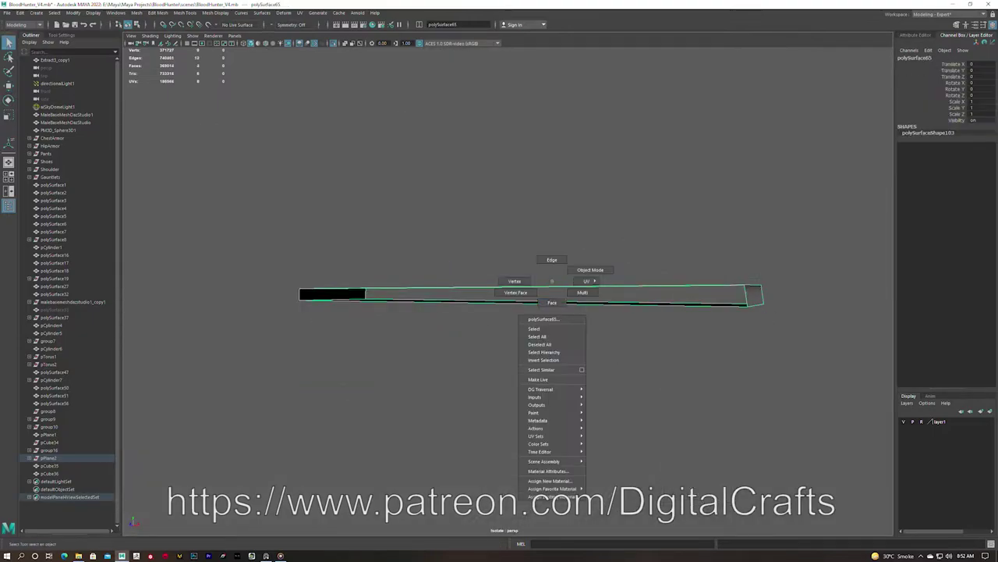
key("ctrl+1")
mouse_move(335, 308)
left_mouse_down("alt")
mouse_move(503, 258)
mouse_move(518, 372)
left_mouse_up("alt")
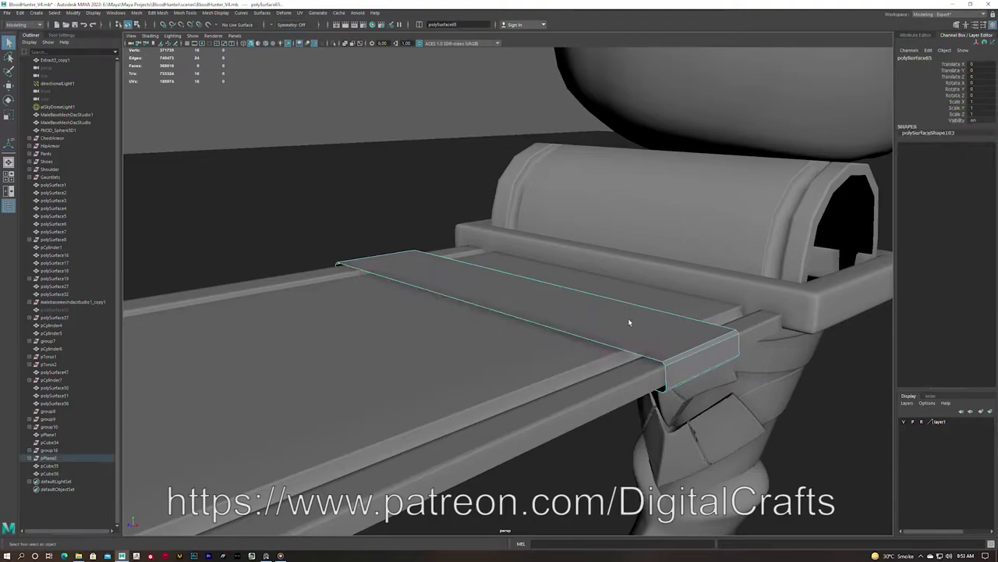
right_click_drag(630, 322, 706, 308)
Bevel the band's ends and group the strap, buckle and band as group17
key("ctrl+1")
left_click_drag(334, 298, 603, 353, "alt")
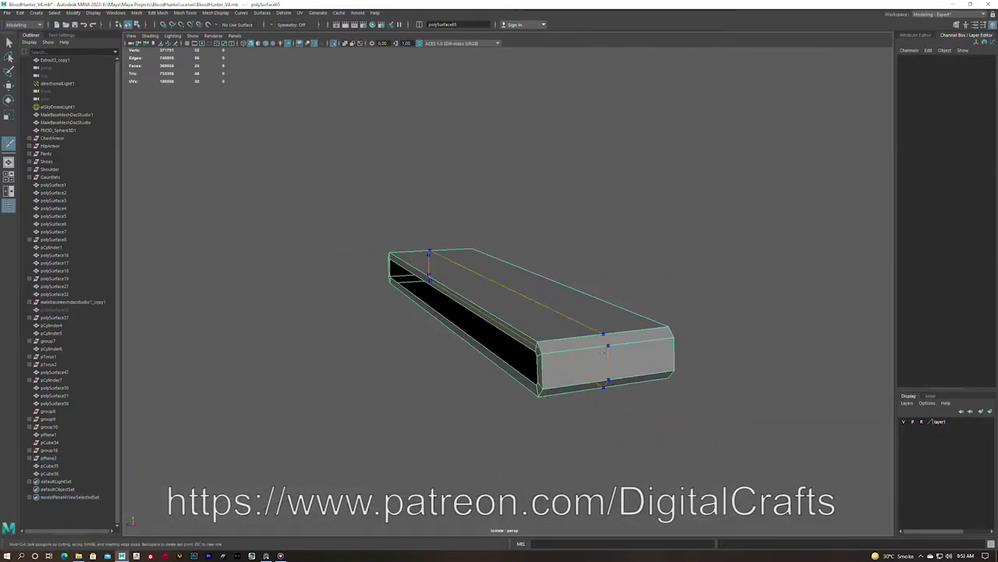
left_click_drag(524, 323, 712, 307, "alt")
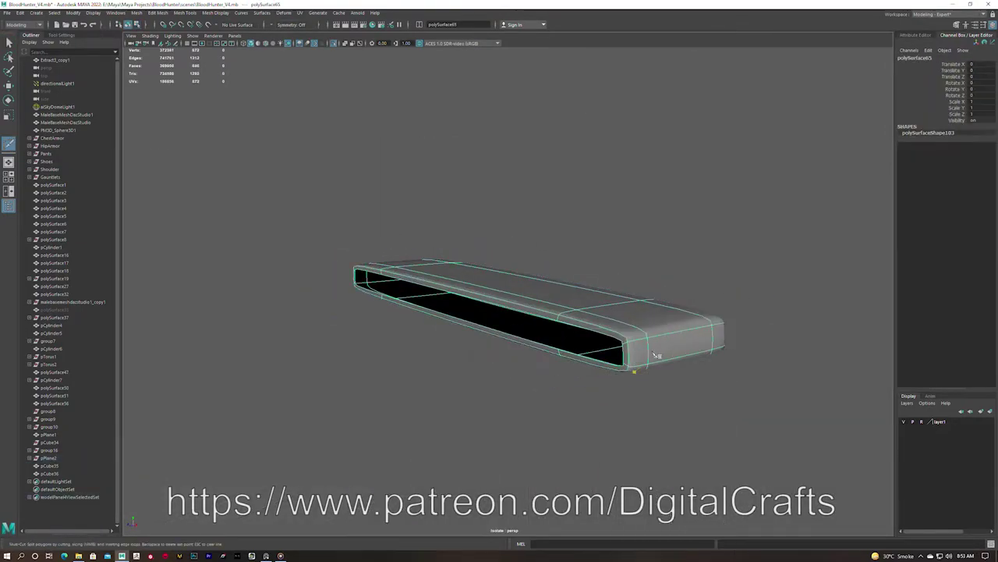
left_click_drag(525, 297, 482, 326, "alt")
key("g")
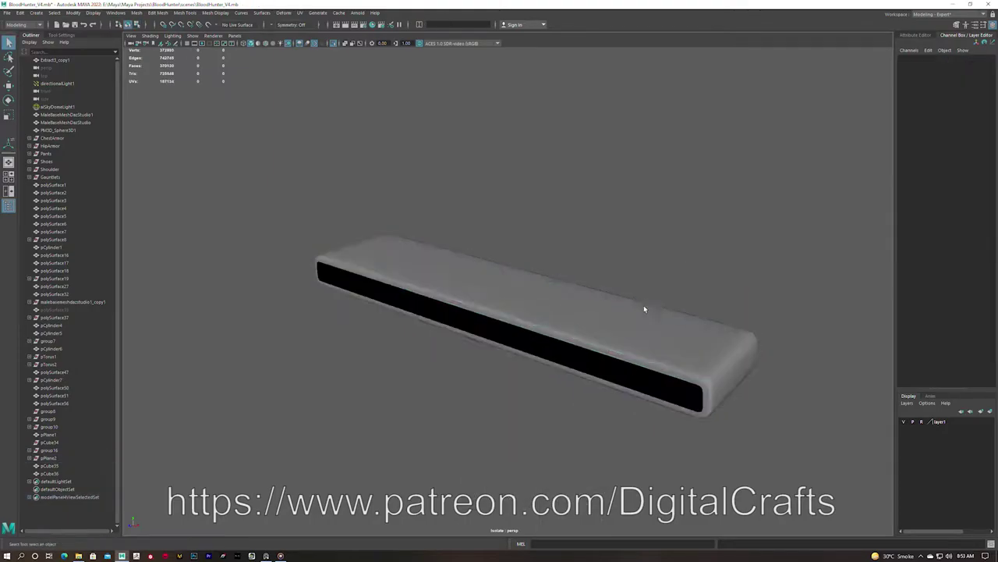
key("ctrl+1")
key("ctrl+g")
left_click_drag(368, 365, 774, 334, "alt")
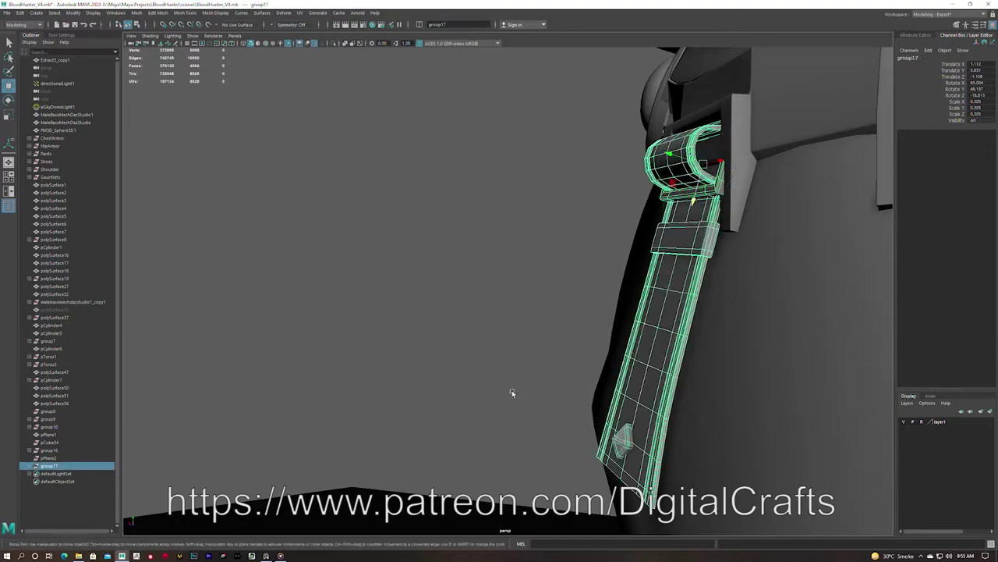
Duplicate the buckle strap and move and rotate the copy onto the next belt loop
key("e")
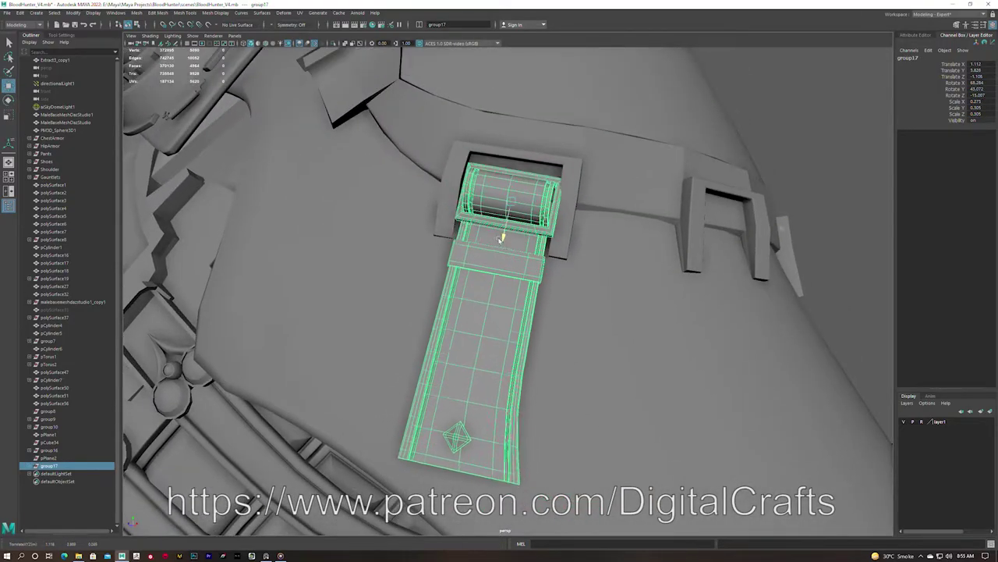
left_click(482, 232)
left_click(100, 465)
key("f")
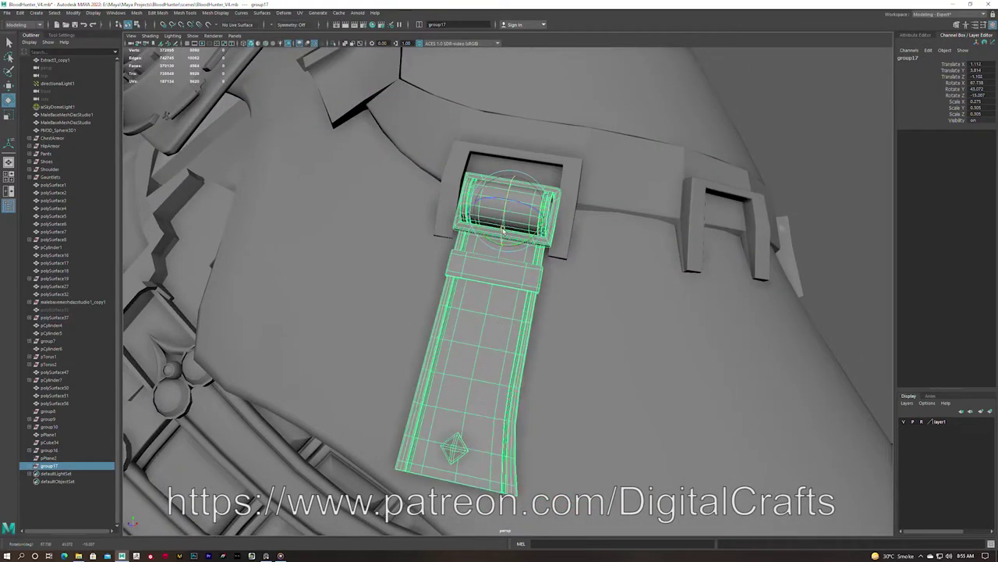
key("ctrl+d")
key("w")
mouse_move(499, 273)
left_mouse_down("alt")
mouse_move(409, 184)
mouse_move(546, 206)
left_mouse_up("alt")
mouse_move(546, 206)
left_mouse_down()
mouse_move(589, 189)
mouse_move(500, 211)
mouse_move(483, 250)
mouse_move(573, 229)
mouse_move(426, 241)
mouse_move(507, 234)
left_mouse_up()
key("e")
key("w")
Place another strap copy on the hip's right side, rotated to match the hip
left_click(48, 465)
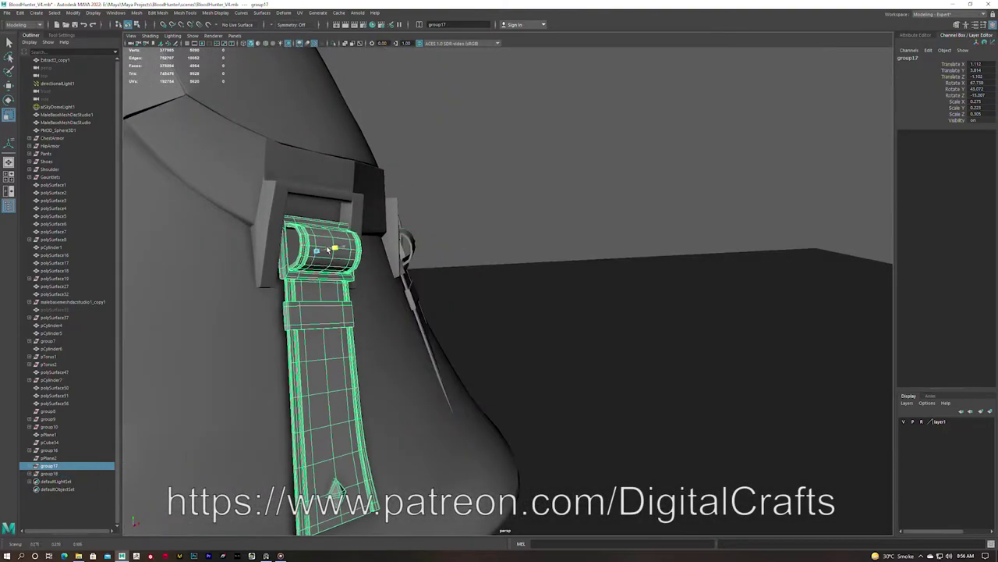
key("f")
left_click(50, 473)
mouse_move(361, 273)
left_mouse_down("alt")
mouse_move(392, 304)
mouse_move(610, 236)
mouse_move(569, 273)
mouse_move(552, 254)
mouse_move(499, 257)
mouse_move(570, 273)
left_mouse_up("alt")
key("ctrl+d")
key("e")
key("q")
mouse_move(499, 296)
left_mouse_down("alt")
mouse_move(458, 327)
mouse_move(392, 279)
mouse_move(483, 234)
left_mouse_up("alt")
Rotate the middle strap and soft-select its lower vertices, then return it to object mode
left_click(392, 279)
key("e")
key("q")
left_click_drag(302, 313, 447, 367)
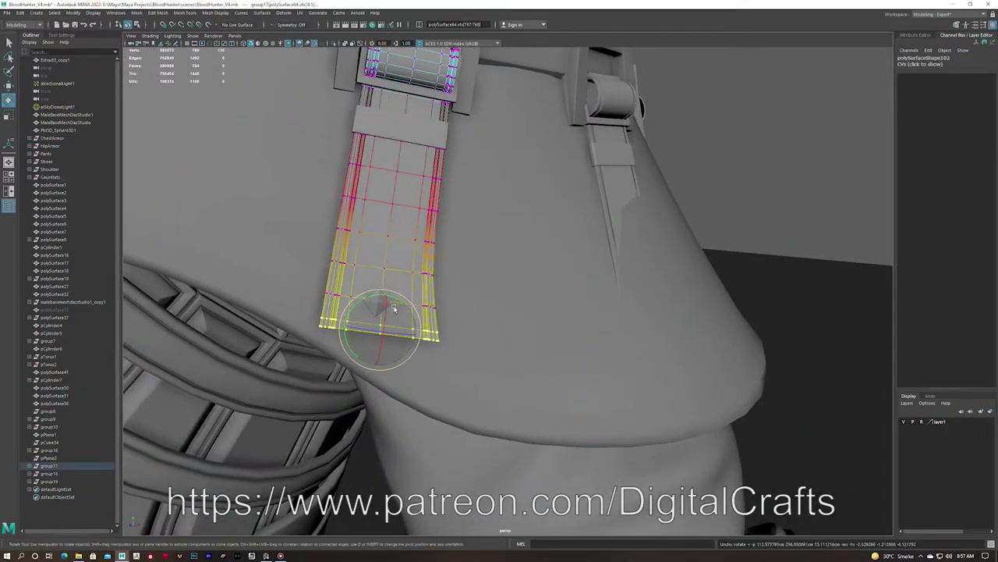
left_click_drag(398, 306, 374, 343, "alt")
right_click(309, 249)
left_click(348, 238)
Add a lattice around the strap and move its points to bend the strap
left_click(283, 12)
left_click(312, 80)
right_click(529, 219)
mouse_move(351, 296)
left_mouse_down("alt")
mouse_move(499, 257)
mouse_move(468, 280)
mouse_move(514, 328)
mouse_move(512, 290)
left_mouse_up("alt")
left_click(528, 191)
key("w")
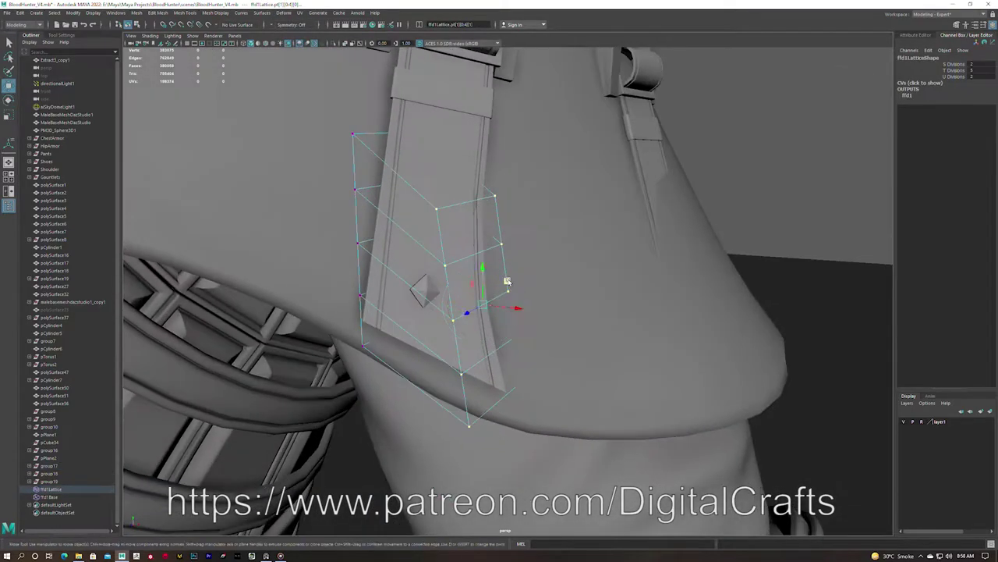
key("F8")
Adjust the lattice divisions, undo point edits and retry reshaping the bent strap
left_click(975, 140)
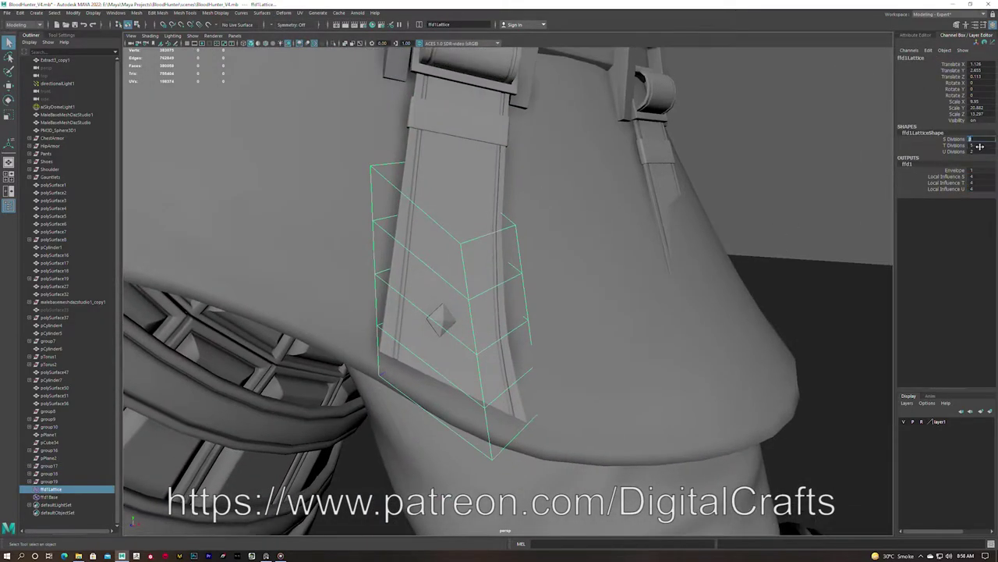
key("ctrl+z")
key("ctrl+z")
key("ctrl+z")
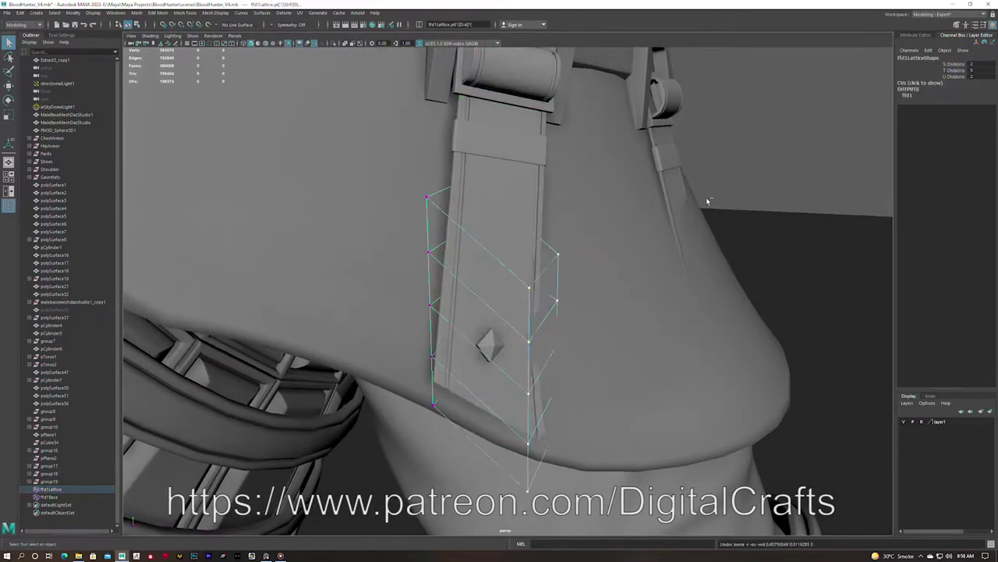
key("ctrl+z")
right_click_drag(499, 195, 517, 174)
left_click(546, 359)
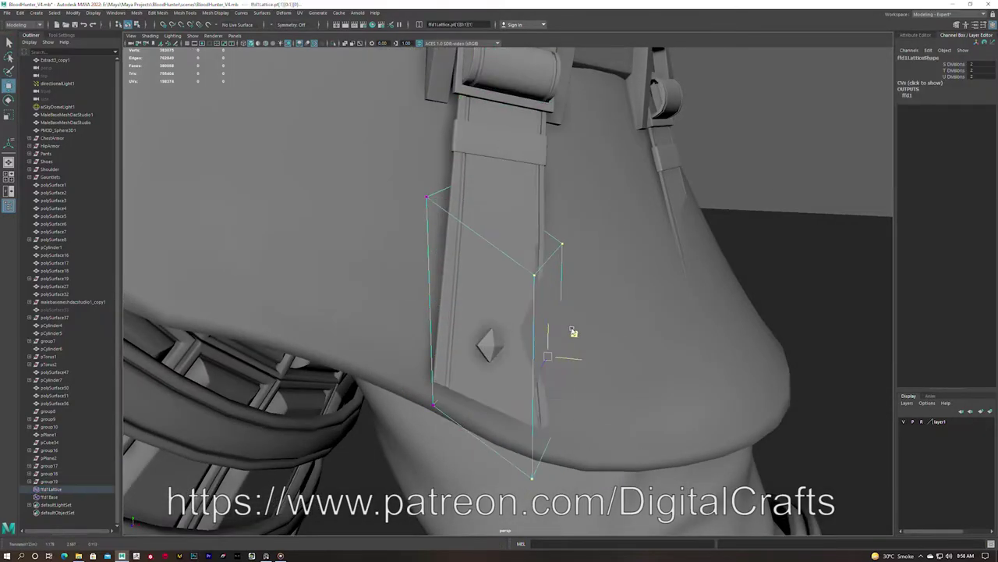
key("ctrl+z")
key("ctrl+z")
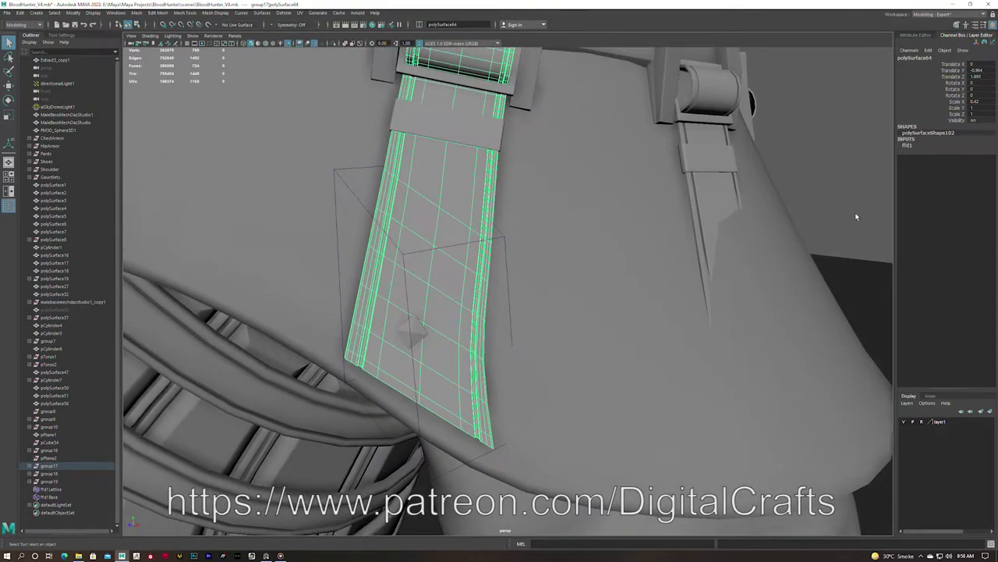
key("ctrl+z")
key("ctrl+z")
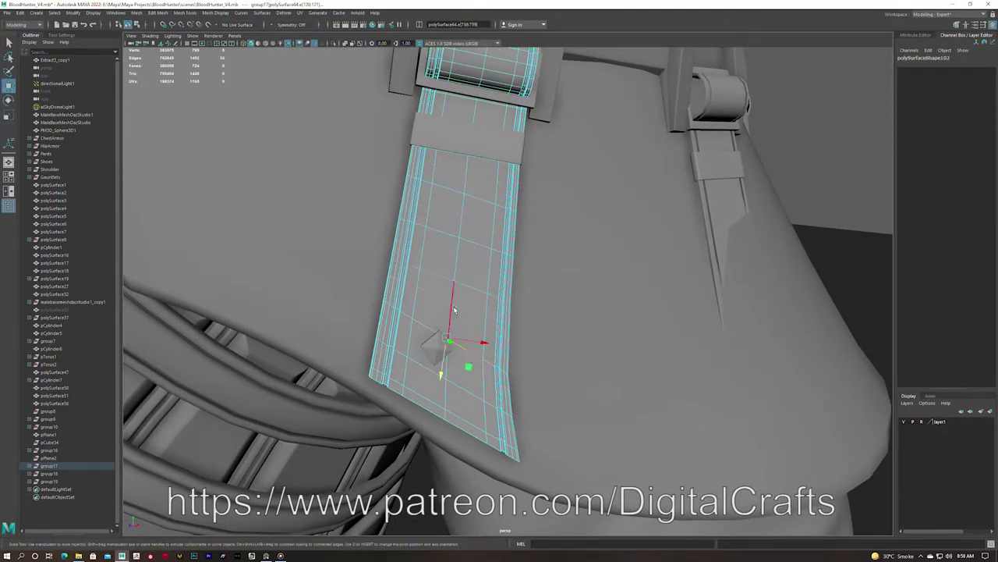
key("ctrl+z")
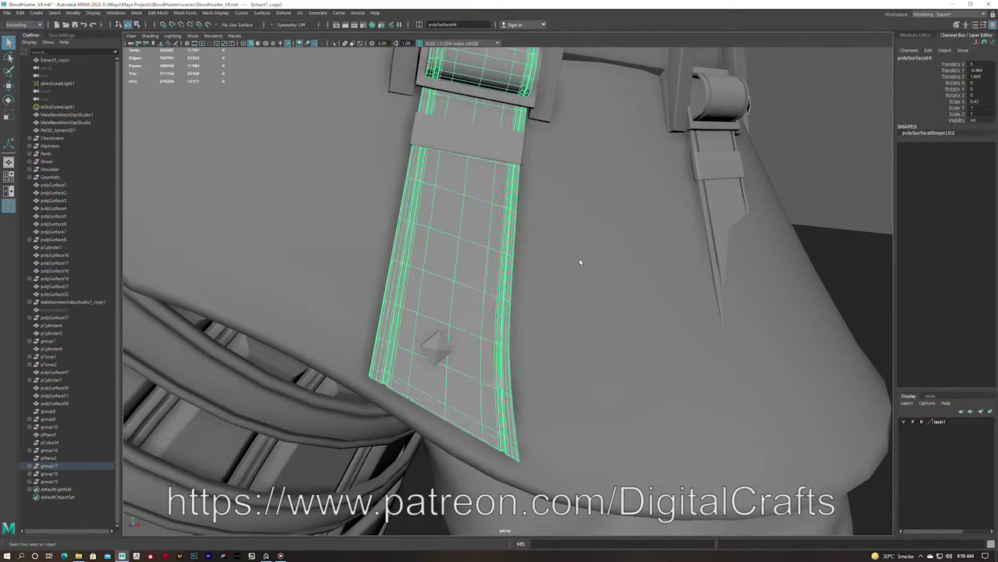
Undo the recent strap and lattice edits until the lattice is removed
key("ctrl+z")
key("ctrl+z")
key("ctrl+z")
key("ctrl+z")
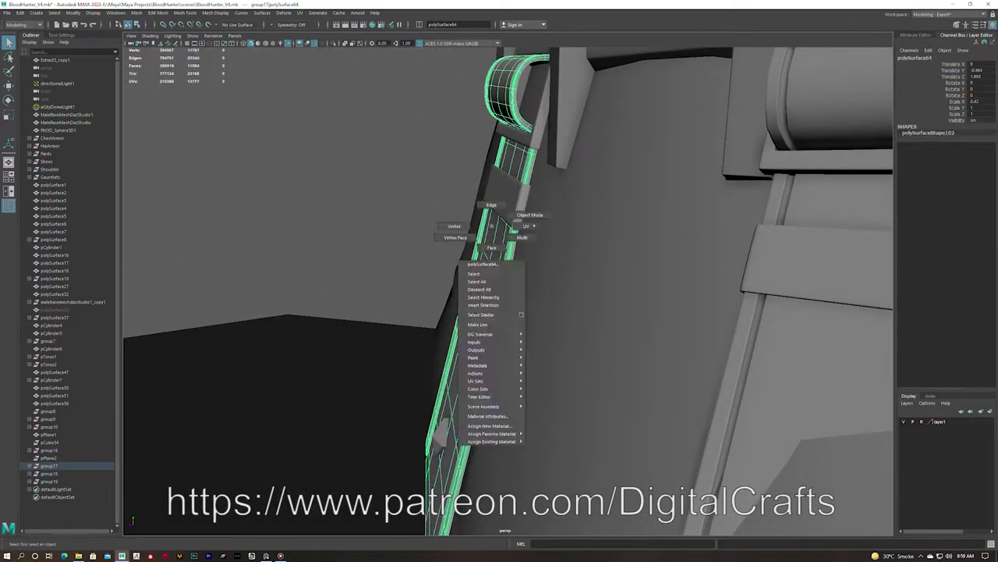
right_click_drag(477, 226, 456, 226)
key("ctrl+z")
key("ctrl+z")
key("ctrl+z")
key("ctrl+z")
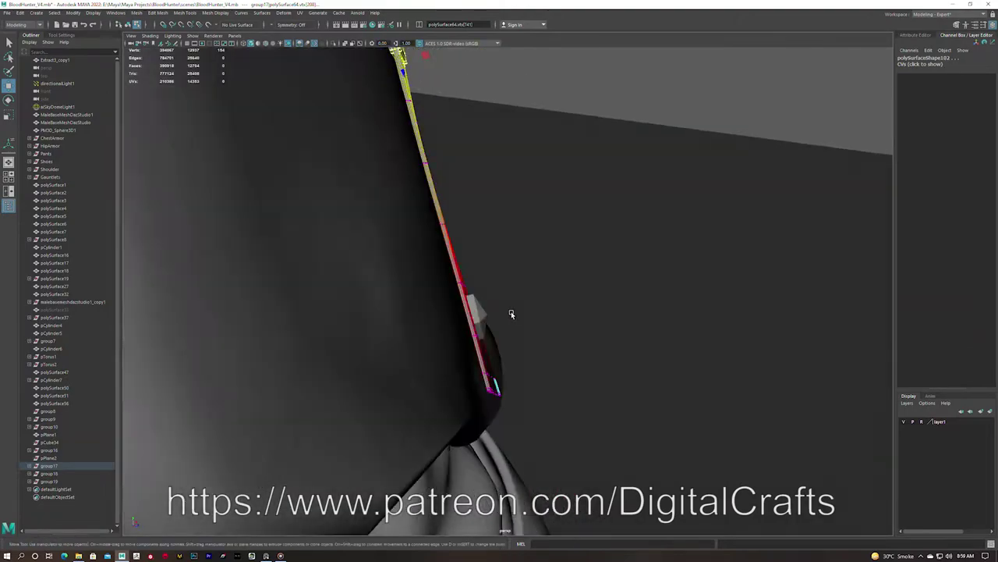
key("ctrl+z")
key("ctrl+z")
key("ctrl+z")
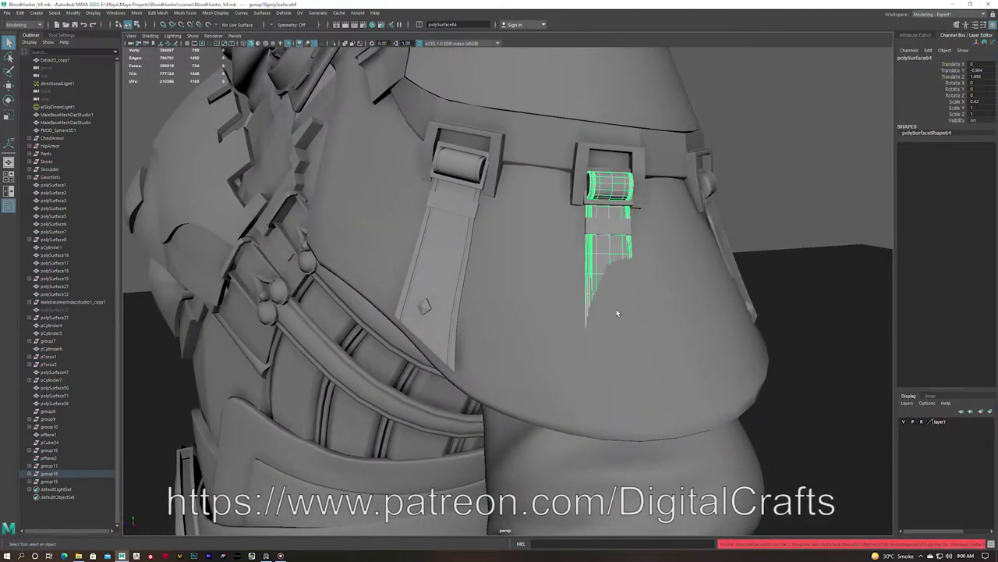
key("ctrl+z")
key("ctrl+z")
key("ctrl+z")
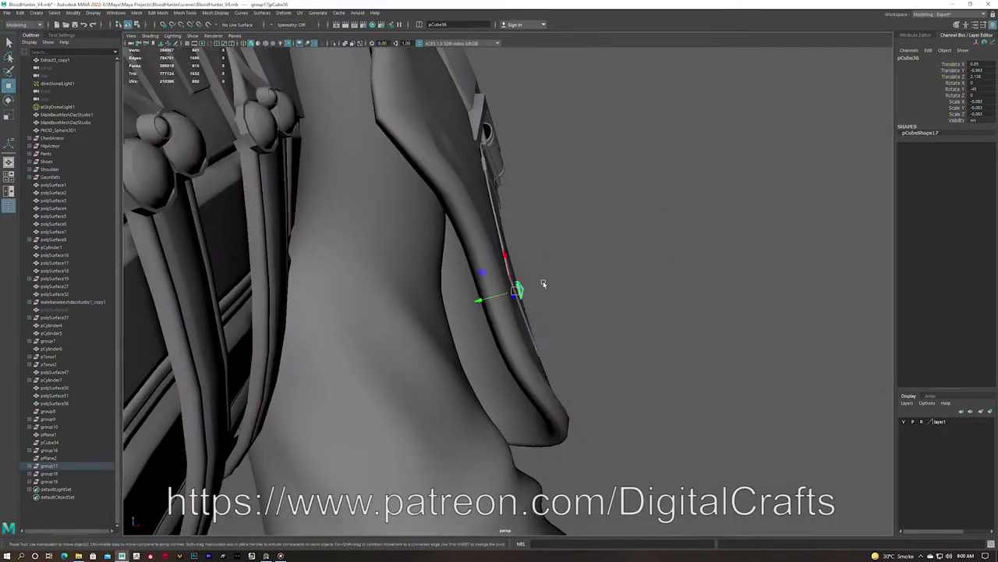
key("ctrl+z")
key("ctrl+z")
key("ctrl+z")
key("ctrl+z")
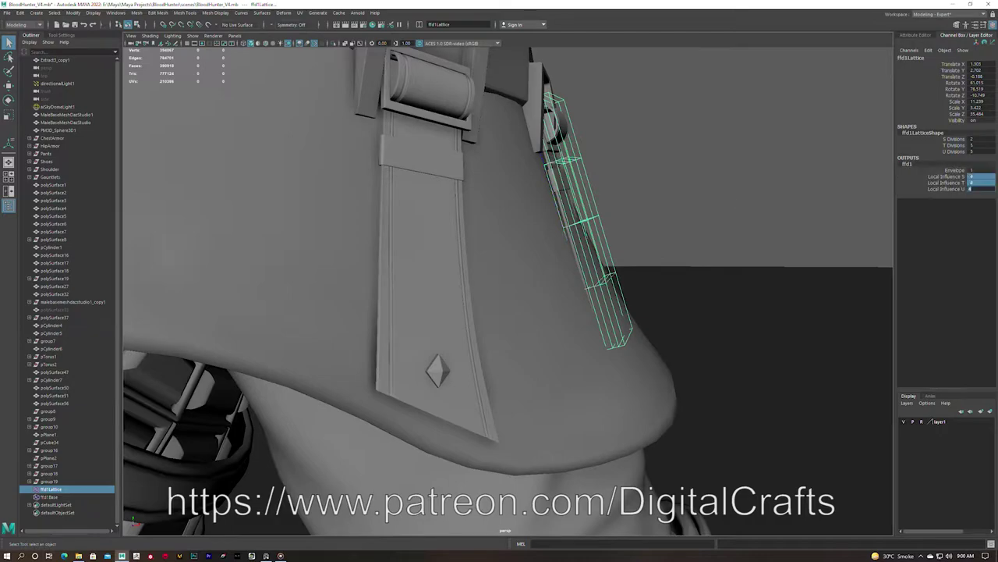
key("shift+z")
key("shift+z")
key("shift+z")
key("shift+z")
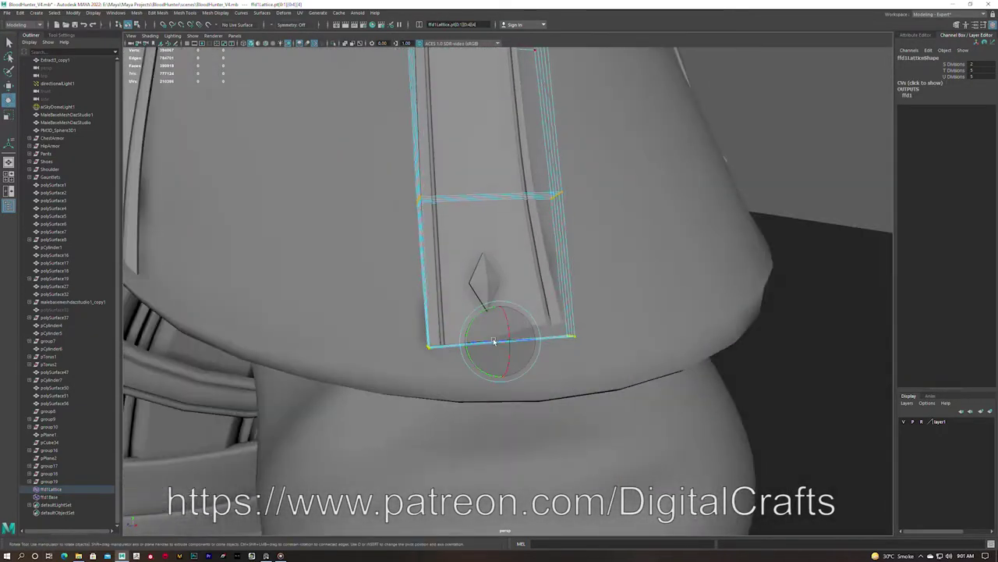
key("ctrl+z")
key("ctrl+z")
Keep undoing earlier edits back to the middle strap selection
key("ctrl+z")
key("ctrl+z")
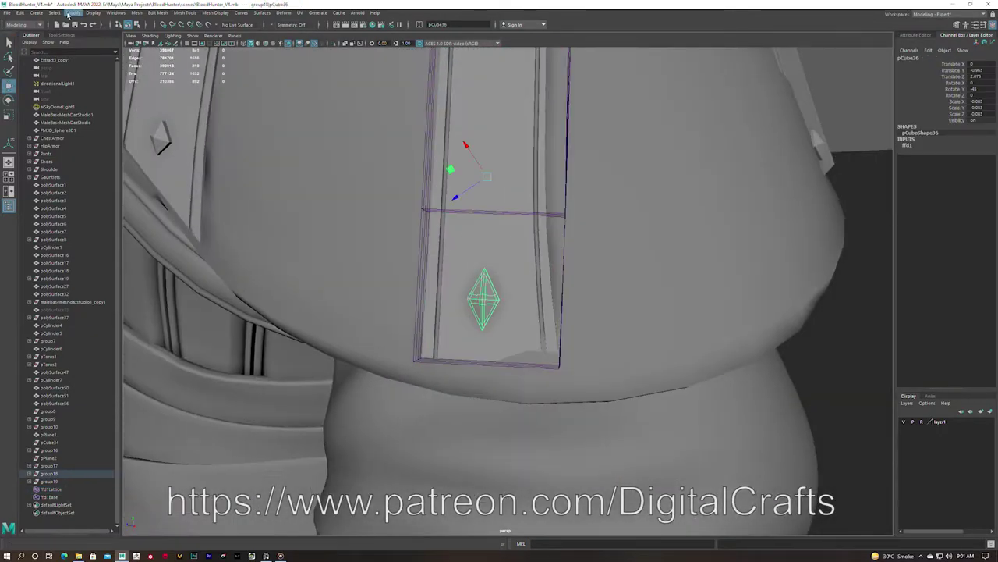
Frame and zoom in around the diamond stud to inspect it
key("f")
scroll(537, 297, "up", 3)
left_click_drag(499, 296, 536, 296, "alt")
key("r")
key("ctrl+z")
key("ctrl+z")
key("ctrl+z")
key("ctrl+z")
key("ctrl+z")
key("ctrl+z")
key("ctrl+z")
key("ctrl+z")
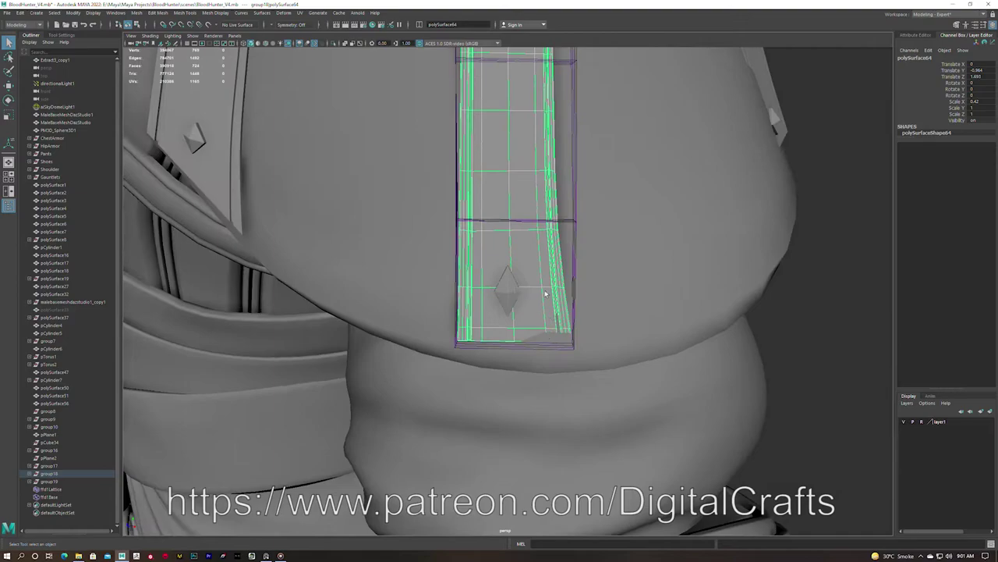
key("ctrl+z")
key("ctrl+z")
key("ctrl+z")
key("ctrl+z")
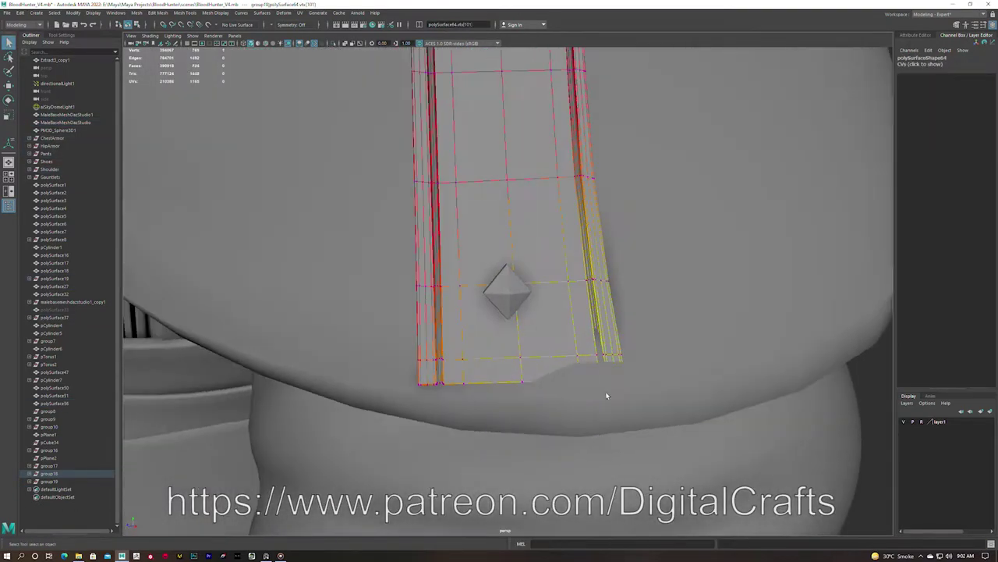
key("ctrl+z")
key("ctrl+z")
key("ctrl+z")
key("ctrl+z")
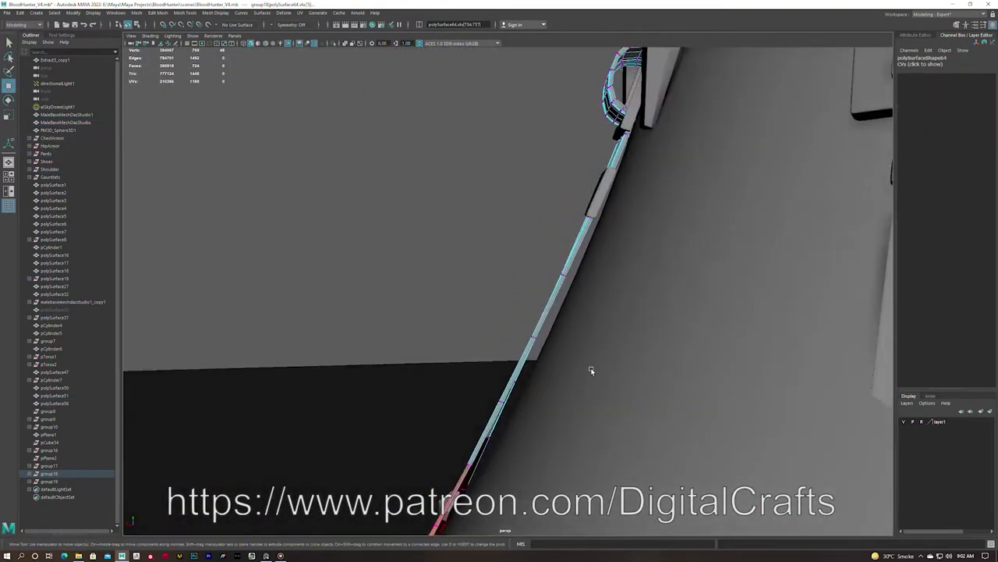
key("ctrl+z")
key("ctrl+z")
key("ctrl+z")
key("ctrl+z")
key("ctrl+z")
key("ctrl+z")
key("ctrl+z")
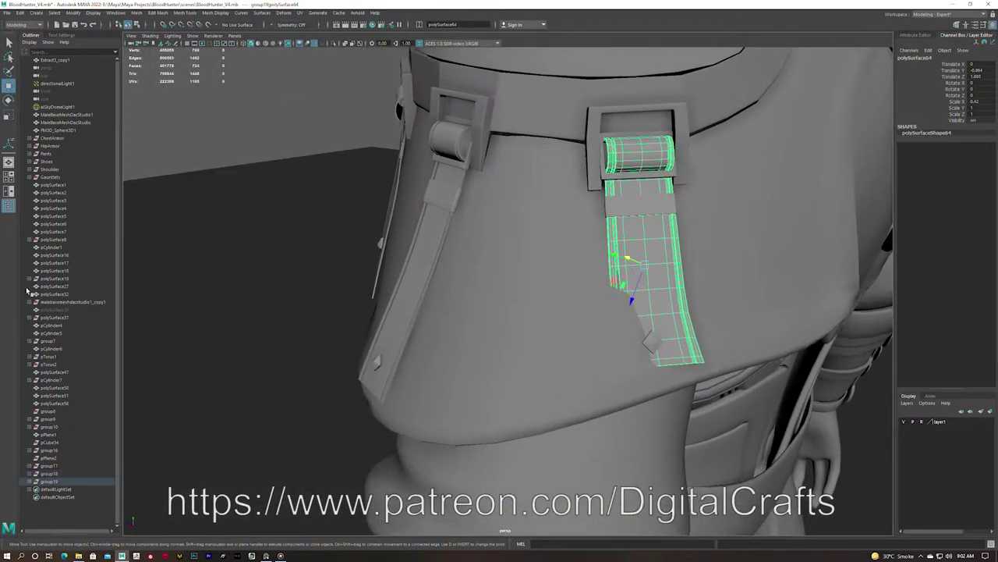
key("ctrl+z")
key("ctrl+z")
key("ctrl+z")
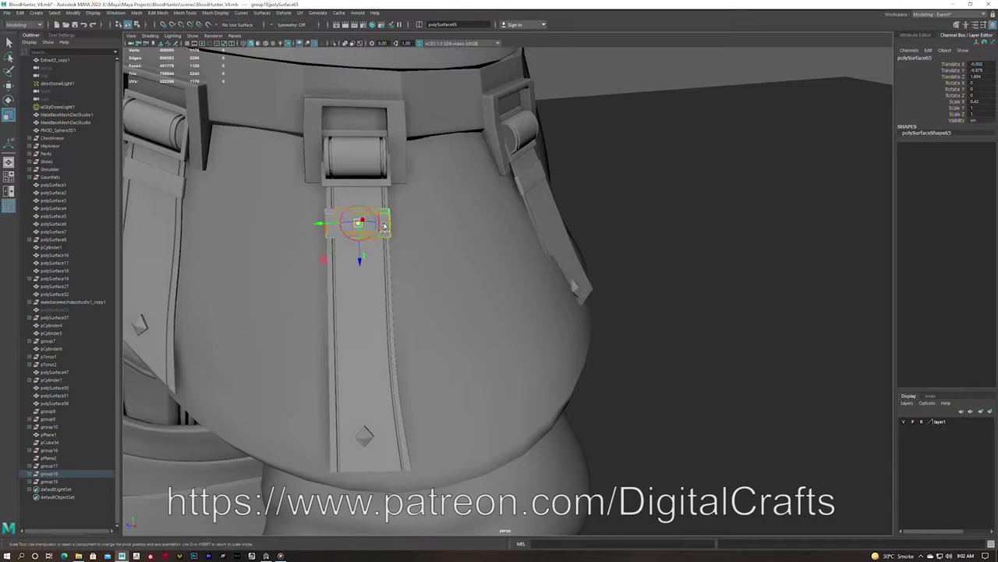
key("ctrl+z")
key("ctrl+z")
key("ctrl+z")
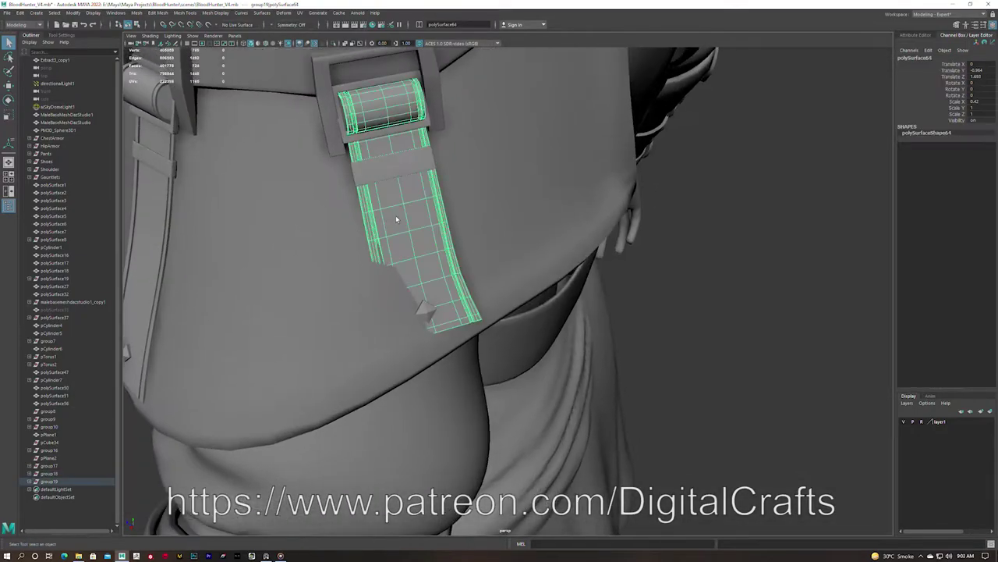
key("ctrl+z")
key("ctrl+z")
Rotate and move the strap's bottom vertices so its lower end bends against the hip
right_click_drag(473, 286, 437, 285)
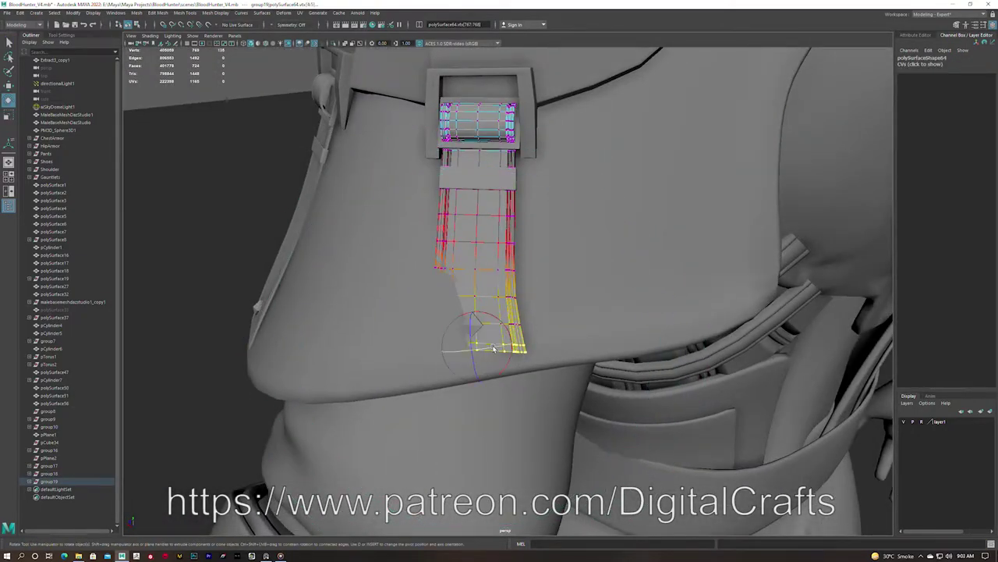
key("e")
left_click_drag(420, 327, 463, 401, "alt")
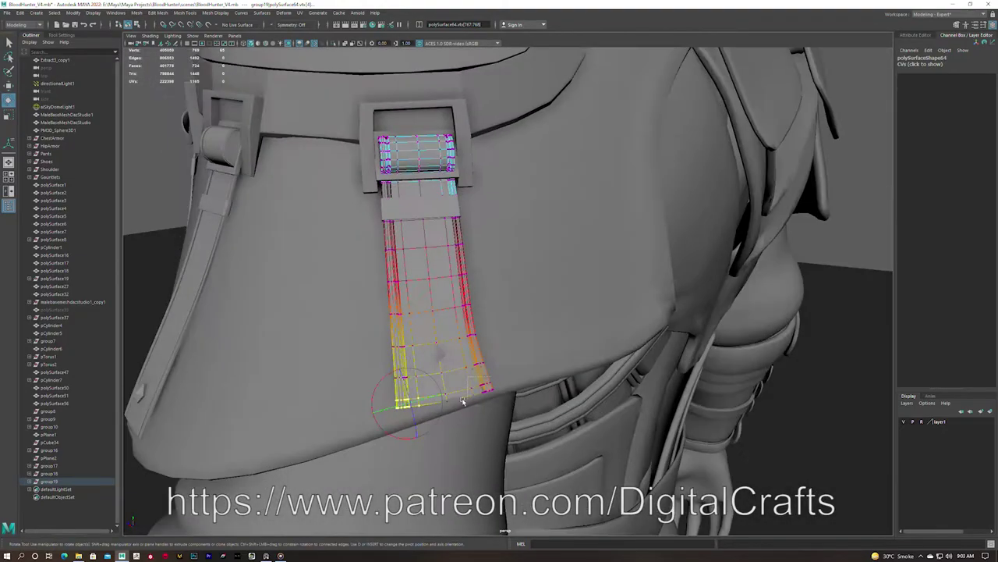
key("e")
key("f")
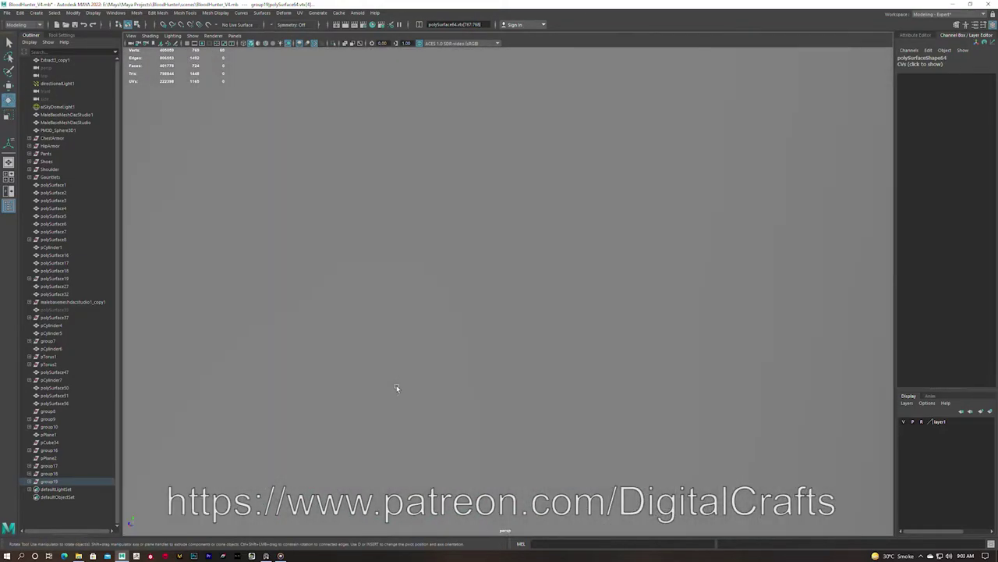
key("ctrl+z")
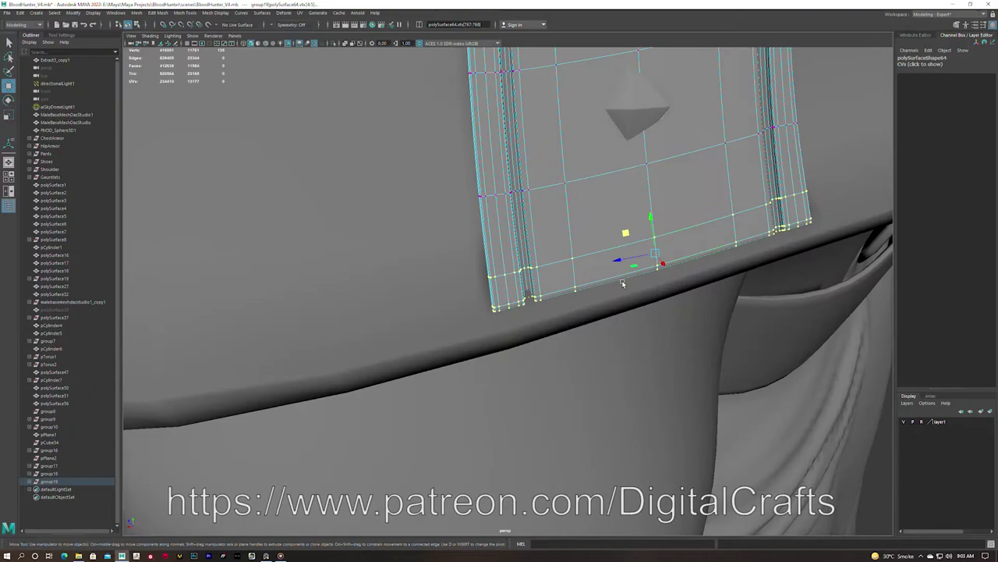
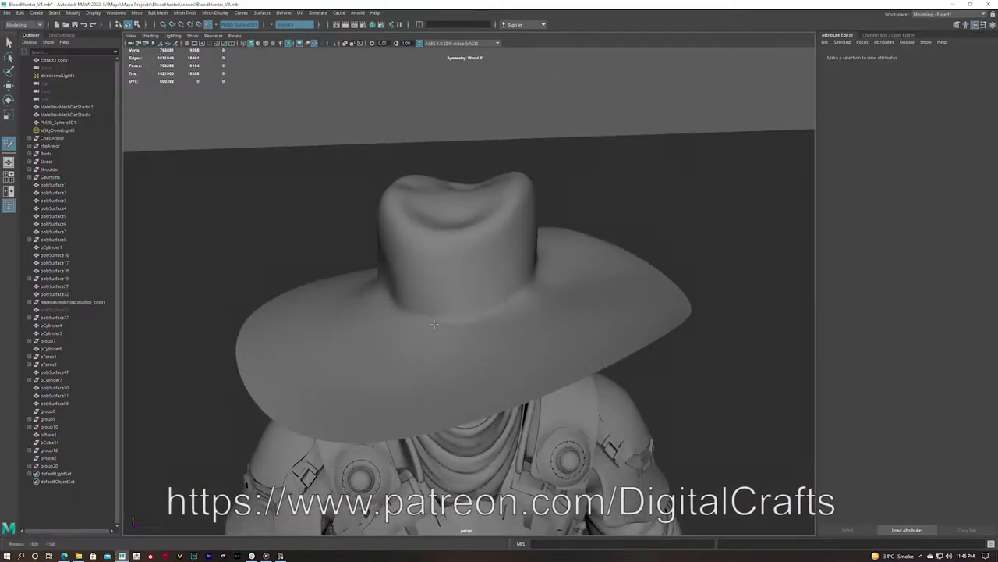
Turn off symmetry and Quad Draw the first quad faces on the hat crown
right_click_drag(442, 229, 504, 166)
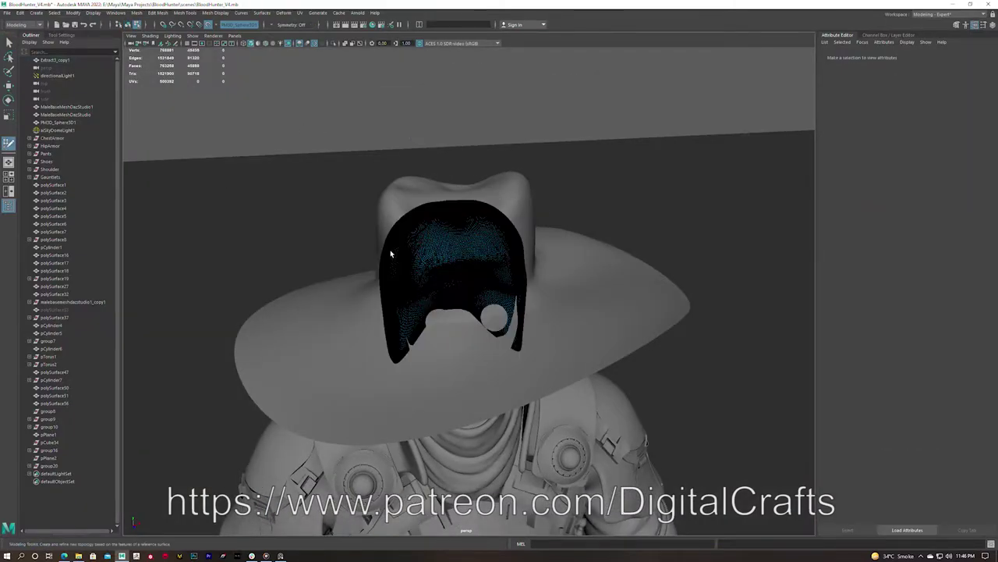
left_click_drag(504, 170, 528, 279, "alt")
right_click_drag(528, 279, 528, 279)
right_click_drag(468, 212, 476, 210)
left_click(461, 296, "shift")
Add more quads to grow a small 2x2 block on the crown front
mouse_move(461, 296)
left_mouse_down("alt")
mouse_move(478, 294)
mouse_move(490, 195)
left_mouse_up("alt")
left_click(470, 270, "shift")
mouse_move(479, 254)
left_mouse_down("alt")
mouse_move(464, 234)
mouse_move(533, 234)
left_mouse_up("alt")
left_click(530, 277, "shift")
mouse_move(530, 276)
left_mouse_down("alt")
mouse_move(550, 198)
mouse_move(513, 268)
mouse_move(482, 257)
mouse_move(522, 231)
mouse_move(468, 235)
left_mouse_up("alt")
left_click_drag(462, 200, 424, 260, "alt")
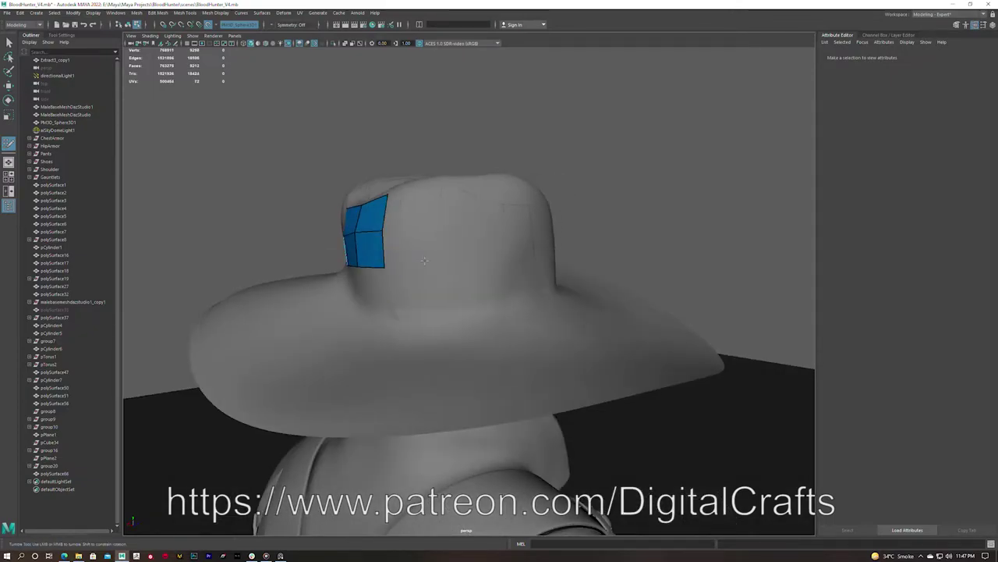
Extend the quads into a full closed band around the hat's crown
left_click_drag(419, 185, 435, 261, "alt")
double_click(394, 204)
mouse_move(394, 205)
left_mouse_down("alt")
mouse_move(479, 196)
mouse_move(569, 261)
mouse_move(445, 279)
left_mouse_up("alt")
mouse_move(567, 279)
left_mouse_down("alt")
mouse_move(475, 276)
mouse_move(512, 276)
mouse_move(480, 260)
mouse_move(441, 179)
mouse_move(446, 283)
mouse_move(420, 261)
left_mouse_up("alt")
mouse_move(507, 257)
left_mouse_down("alt")
mouse_move(379, 267)
mouse_move(475, 222)
left_mouse_up("alt")
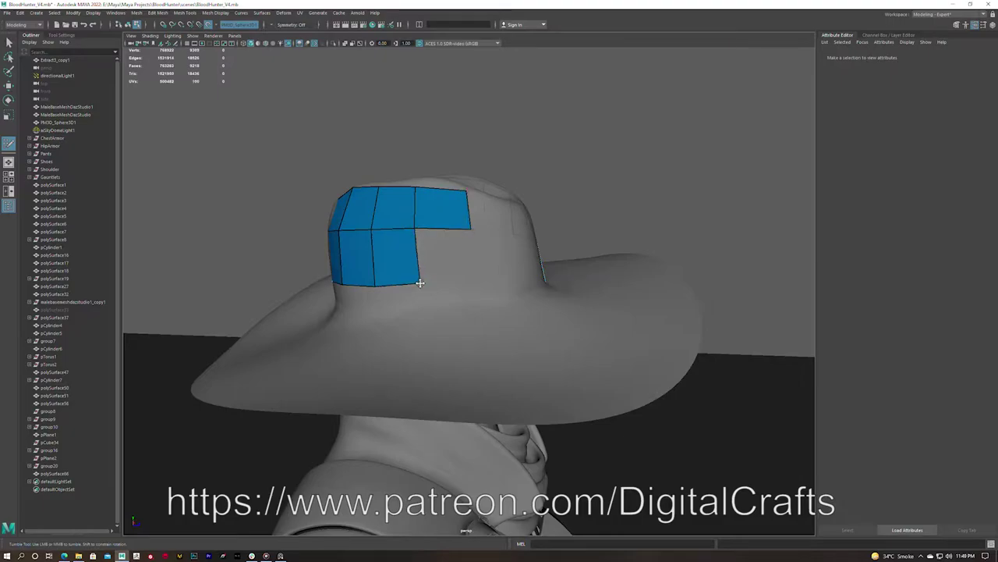
mouse_move(436, 281)
left_mouse_down("alt")
mouse_move(451, 208)
mouse_move(425, 249)
mouse_move(449, 277)
mouse_move(421, 234)
left_mouse_up("alt")
left_click(436, 261, "shift")
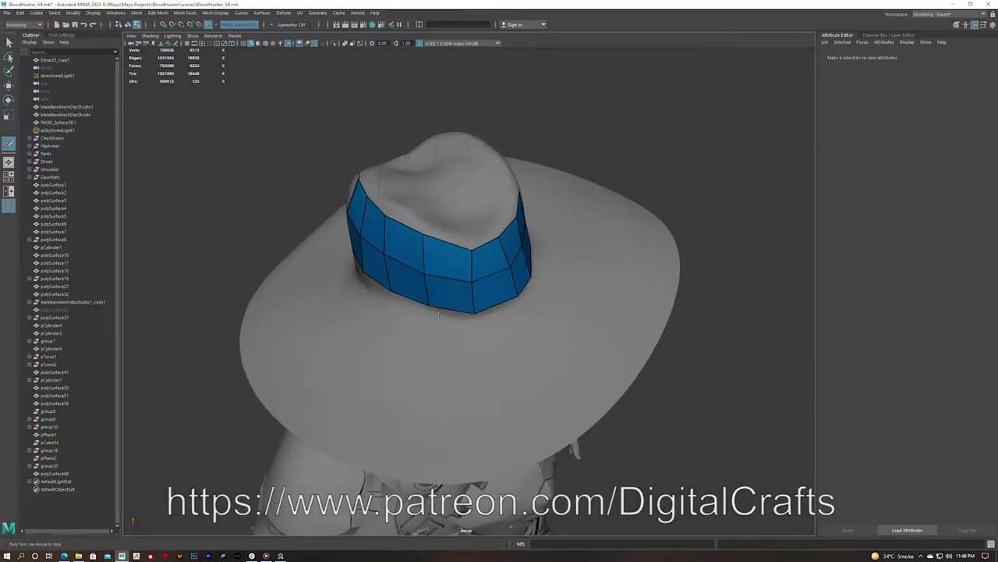
Extrude strips of quad faces down and all the way around the brim
left_click_drag(444, 306, 445, 485)
mouse_move(399, 293)
left_mouse_down()
mouse_move(399, 480)
mouse_move(482, 460)
mouse_move(436, 328)
mouse_move(424, 384)
left_mouse_up()
mouse_move(471, 461)
left_mouse_down("alt")
mouse_move(437, 336)
mouse_move(412, 324)
left_mouse_up("alt")
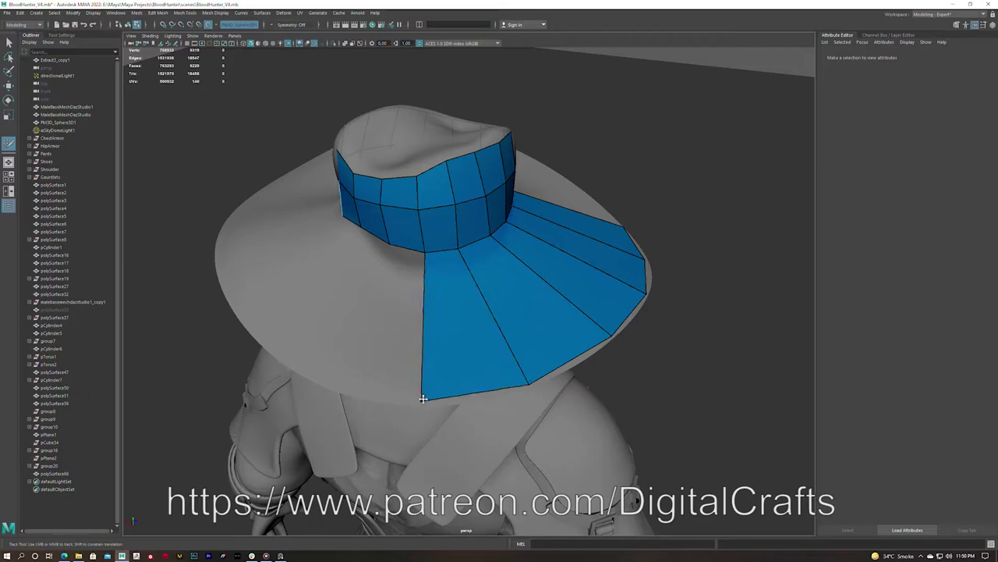
left_click_drag(423, 399, 483, 261, "alt")
mouse_move(380, 385)
left_mouse_down("shift")
mouse_move(422, 393)
mouse_move(390, 350)
left_mouse_up("shift")
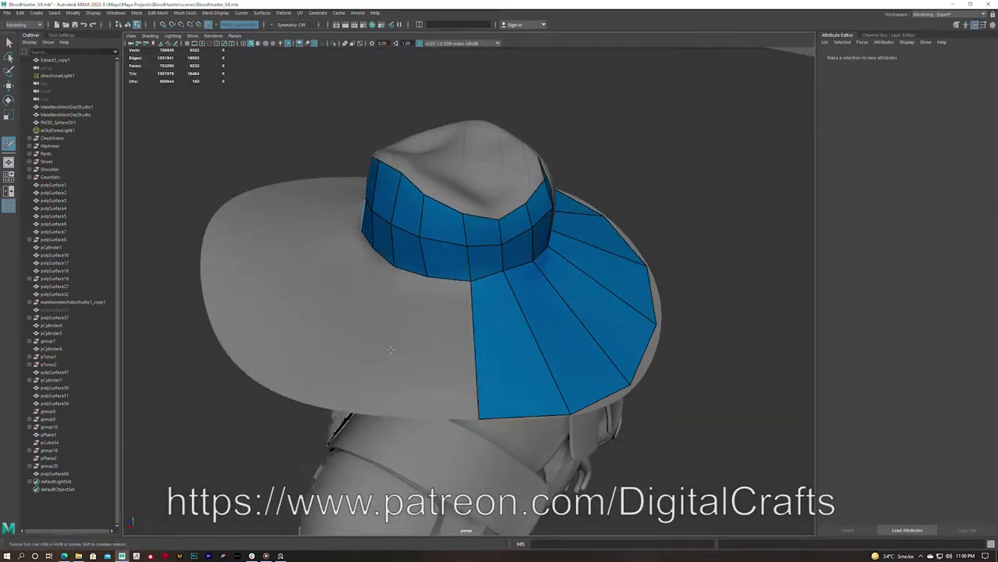
left_click_drag(390, 411, 484, 400, "alt")
left_click_drag(483, 399, 521, 405, "shift")
left_click_drag(450, 419, 493, 429, "alt")
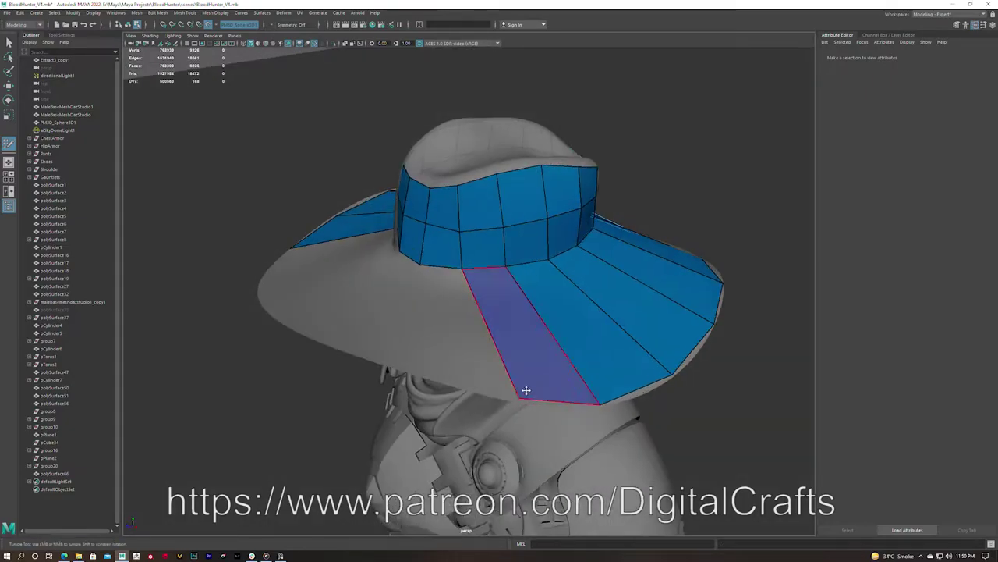
left_click_drag(526, 388, 509, 268, "alt")
mouse_move(432, 474)
left_mouse_down("alt")
mouse_move(481, 410)
mouse_move(474, 307)
left_mouse_up("alt")
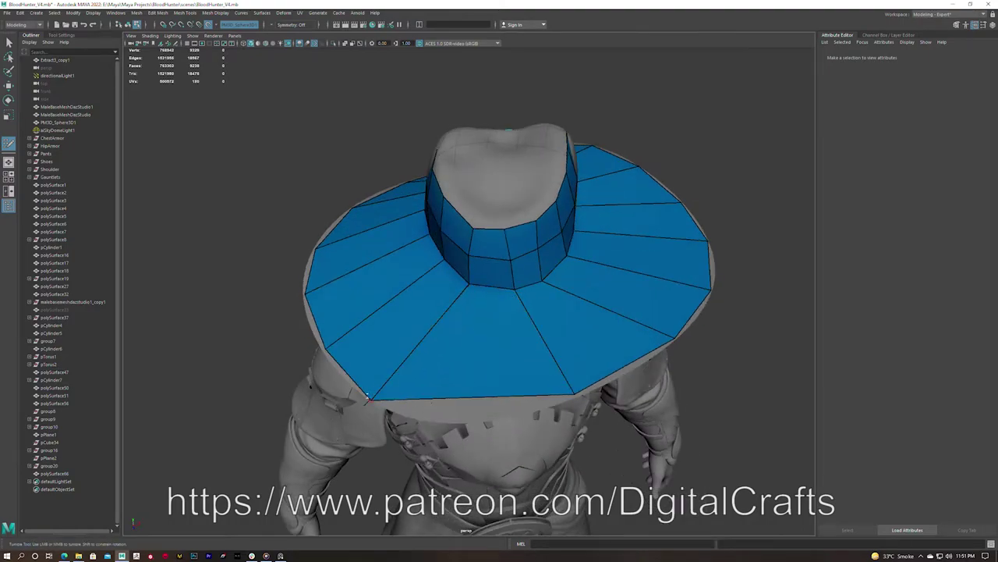
mouse_move(480, 417)
left_mouse_down("alt")
mouse_move(575, 408)
mouse_move(577, 421)
mouse_move(574, 388)
mouse_move(542, 399)
mouse_move(392, 392)
mouse_move(468, 413)
mouse_move(601, 382)
mouse_move(632, 448)
mouse_move(486, 319)
mouse_move(517, 276)
left_mouse_up("alt")
Fill the crown top with quad faces and insert an edge loop across it
key("q")
left_click(496, 202)
key("y")
mouse_move(496, 202)
left_mouse_down("alt")
mouse_move(474, 268)
mouse_move(408, 286)
mouse_move(441, 308)
mouse_move(413, 261)
mouse_move(380, 250)
mouse_move(401, 230)
mouse_move(398, 253)
left_mouse_up("alt")
mouse_move(364, 300)
left_mouse_down("alt")
mouse_move(468, 297)
mouse_move(338, 314)
mouse_move(444, 177)
left_mouse_up("alt")
left_click_drag(422, 338, 429, 217, "alt")
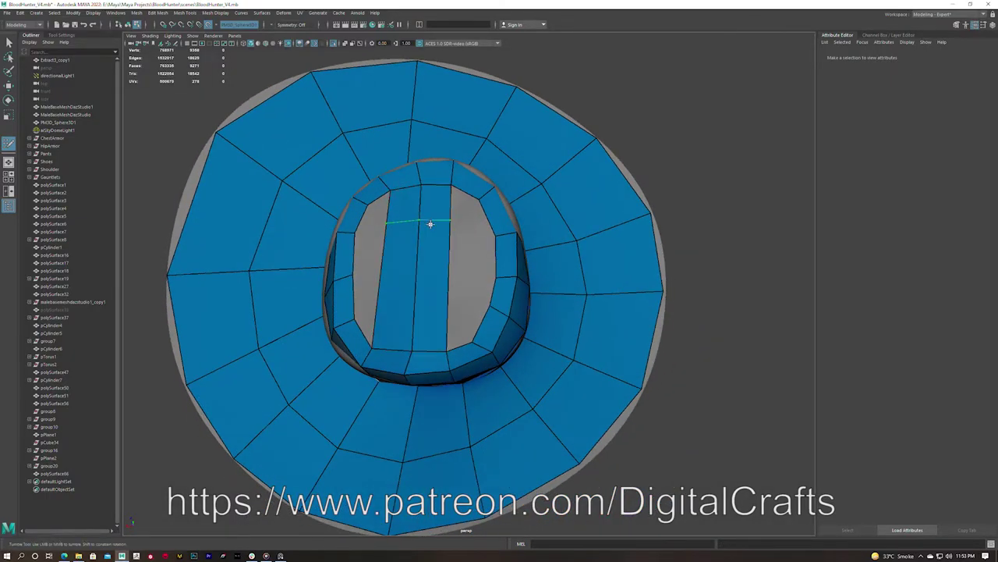
left_click_drag(363, 320, 499, 285, "alt")
mouse_move(522, 375)
left_mouse_down("alt")
mouse_move(517, 321)
mouse_move(501, 479)
mouse_move(558, 434)
left_mouse_up("alt")
mouse_move(434, 430)
left_mouse_down("alt")
mouse_move(485, 452)
mouse_move(467, 380)
left_mouse_up("alt")
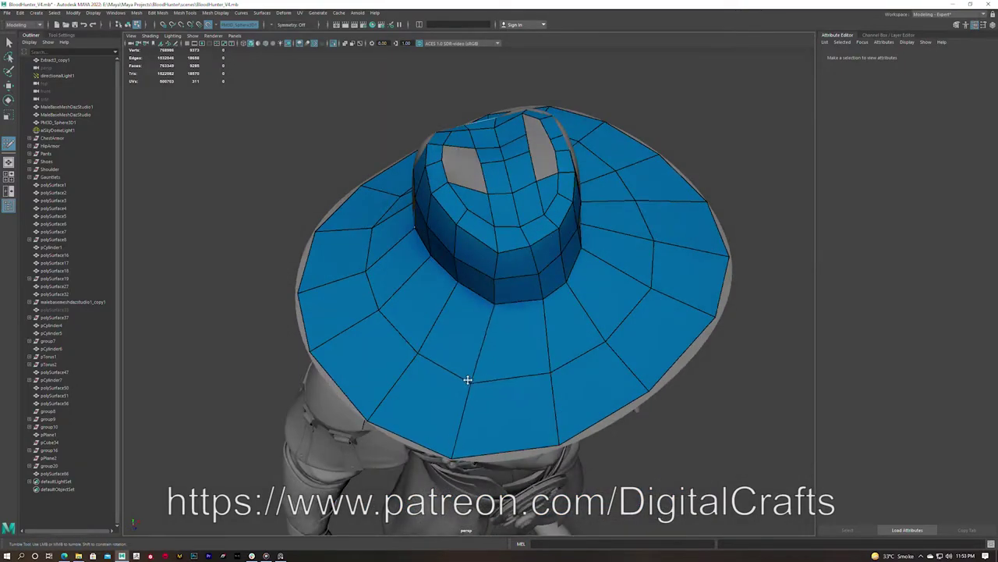
mouse_move(709, 325)
left_mouse_down("alt")
mouse_move(521, 347)
mouse_move(446, 312)
left_mouse_up("alt")
Select the original sculpted hat and hide it with Ctrl+H
key("F8")
left_click(424, 346)
key("ctrl+h")
mouse_move(423, 346)
left_mouse_down("alt")
mouse_move(523, 246)
mouse_move(489, 182)
left_mouse_up("alt")
key("ctrl+z")
right_click(489, 183)
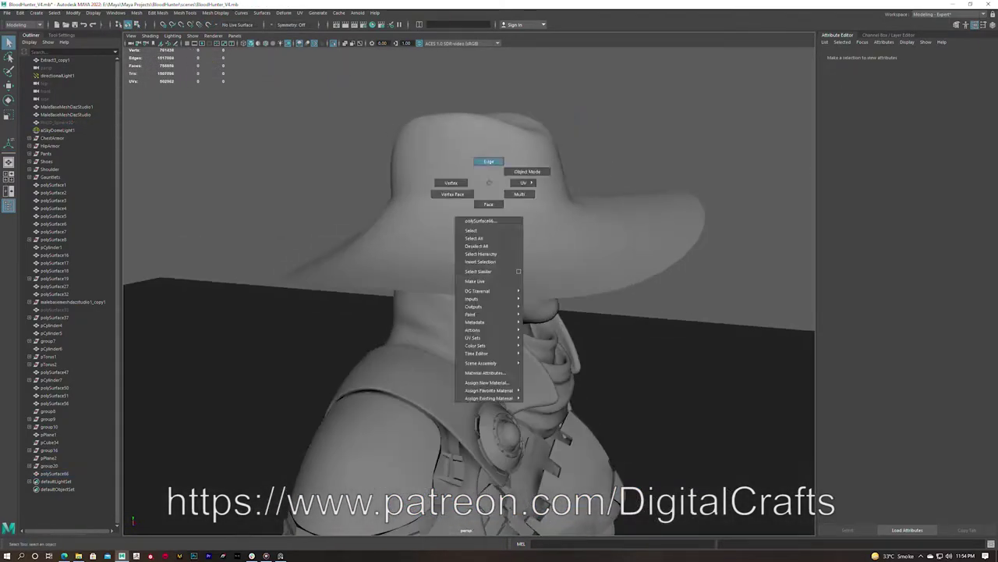
Switch the low-poly hat to edge mode and select a crown edge loop
left_click(489, 161)
mouse_move(543, 161)
left_mouse_down("alt")
mouse_move(631, 153)
mouse_move(593, 141)
left_mouse_up("alt")
scroll(552, 131, "up", 3)
scroll(552, 131, "down", 3)
right_click(563, 156, "shift")
left_click(581, 227)
mouse_move(490, 205)
left_mouse_down("alt")
mouse_move(513, 167)
mouse_move(507, 179)
mouse_move(537, 219)
left_mouse_up("alt")
key("3")
key("ctrl+z")
Select another crown edge loop and adjust its edge flow
left_click(651, 116)
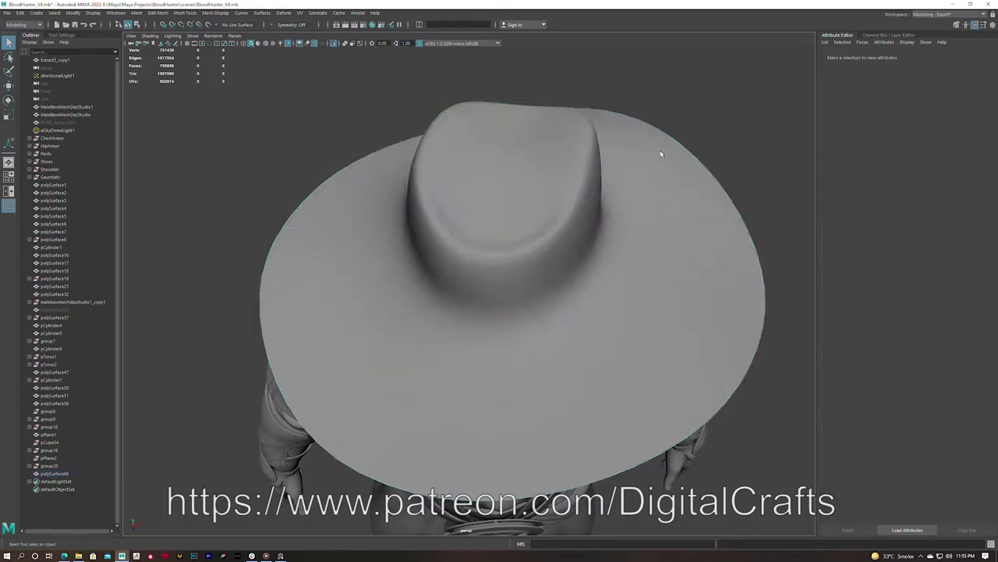
left_click_drag(650, 115, 577, 226, "alt")
left_click(561, 219)
key("ctrl+b")
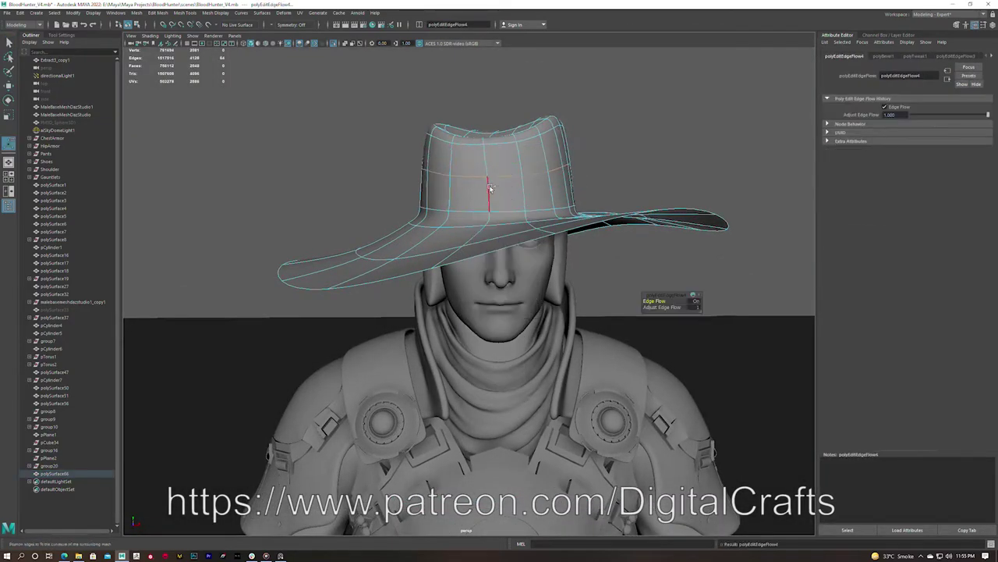
left_click(628, 202)
mouse_move(628, 201)
left_mouse_down("alt")
mouse_move(595, 231)
mouse_move(530, 236)
mouse_move(483, 226)
left_mouse_up("alt")
scroll(529, 236, "down", 2)
Apply Edit Mesh > Edit Edge Flow to the hat's crown loops, then return to object mode
left_click(484, 199)
left_click(73, 13)
left_click(101, 78)
left_click(312, 147)
scroll(426, 179, "up", 3)
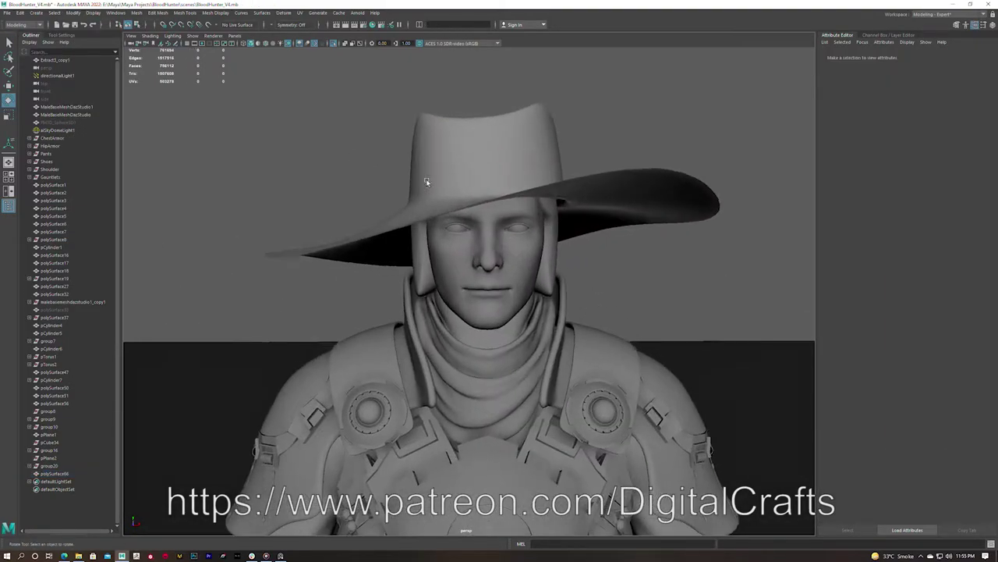
left_click(425, 179)
key("ctrl+e")
right_click_drag(479, 178, 479, 156)
left_click_drag(478, 179, 333, 117, "alt")
left_click(312, 117)
Check the hat with smooth preview (3) and scene lighting (7), then restore default lighting
key("3")
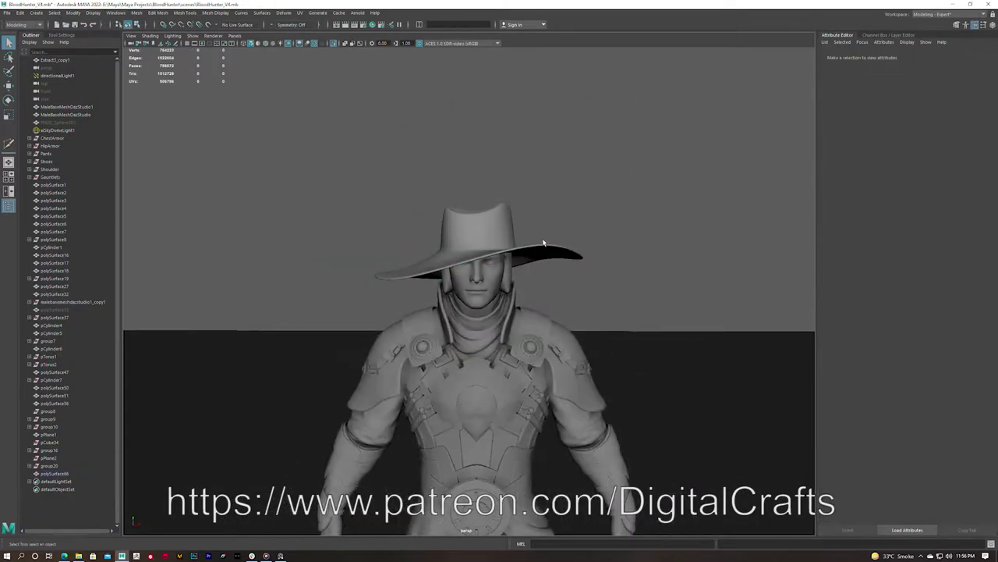
key("7")
scroll(333, 117, "down", 2)
left_click(462, 224)
right_click(462, 224)
scroll(319, 184, "up", 2)
key("7")
left_click_drag(320, 183, 617, 283, "alt")
scroll(617, 283, "down", 2)
right_click(562, 270)
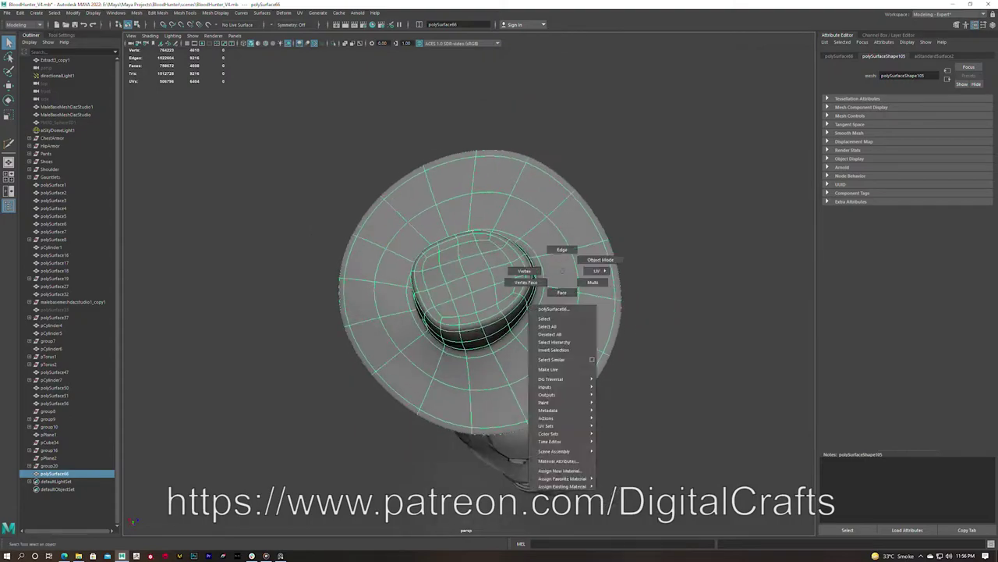
Try a bevel on the brim edge and undo it
mouse_move(466, 353)
left_mouse_down("alt")
mouse_move(371, 285)
mouse_move(390, 258)
left_mouse_up("alt")
scroll(394, 251, "up", 3)
scroll(396, 205, "up", 3)
key("ctrl+b")
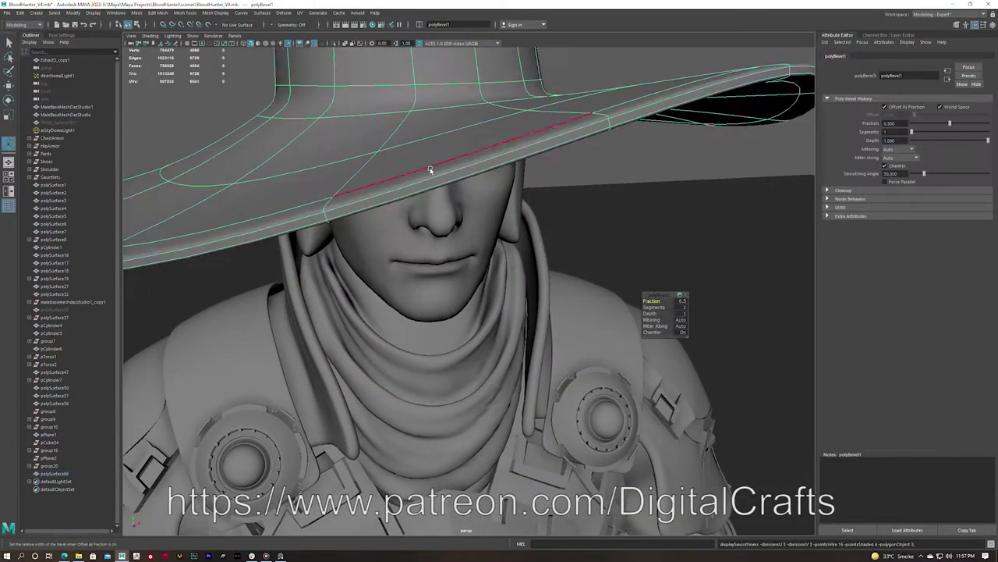
key("ctrl+z")
scroll(390, 187, "down", 3)
scroll(386, 164, "up", 3)
Cut an extra edge loop near the brim's outer rim and select the rim loop
left_click_drag(397, 218, 400, 193, "alt")
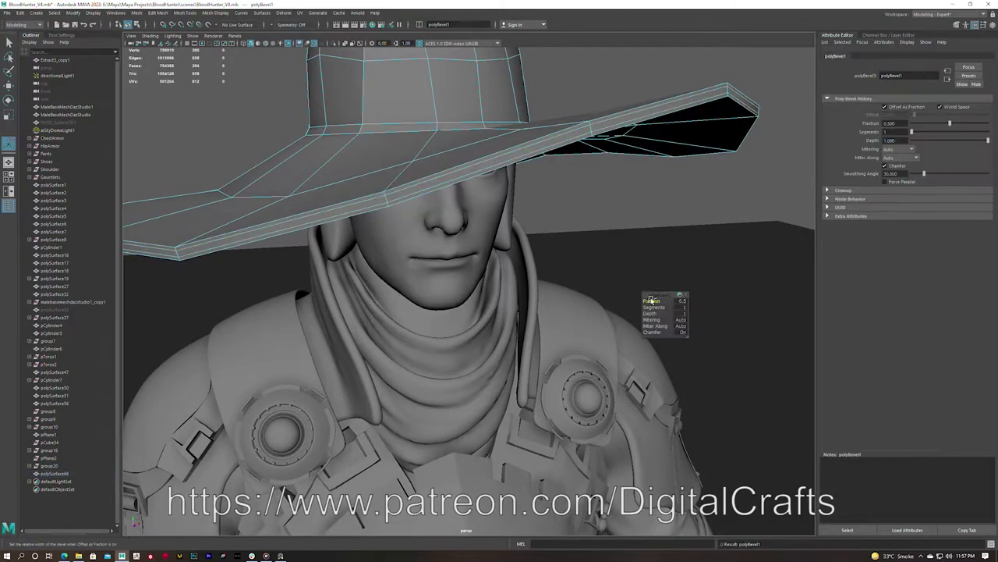
scroll(470, 178, "down", 2)
mouse_move(470, 178)
left_mouse_down("alt")
mouse_move(460, 179)
mouse_move(596, 312)
mouse_move(595, 340)
mouse_move(546, 234)
mouse_move(502, 285)
left_mouse_up("alt")
left_click(468, 179)
scroll(468, 179, "up", 3)
key("q")
double_click(577, 296)
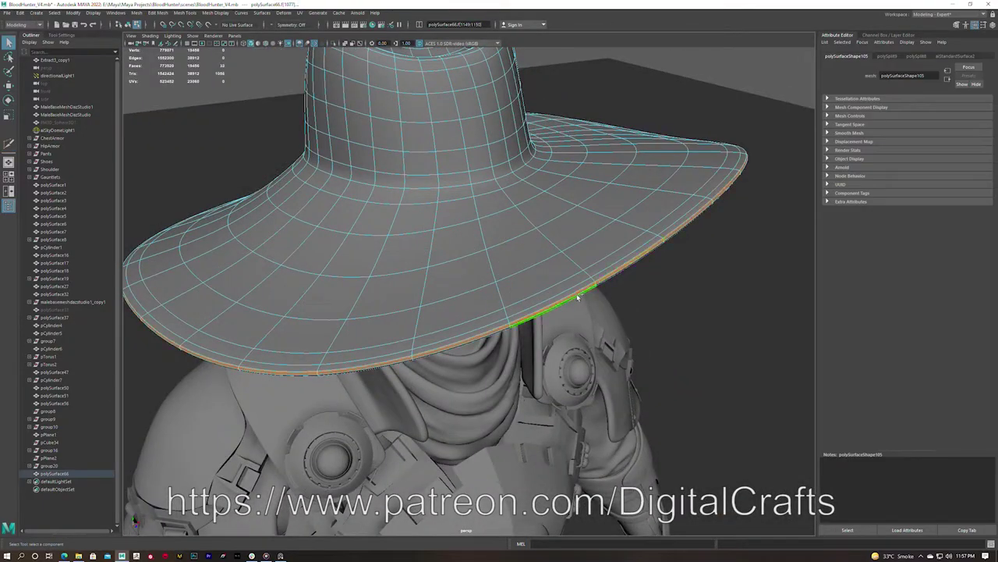
Extrude the brim rim loop into a separate piece, isolate it and delete its unwanted faces
key("ctrl+e")
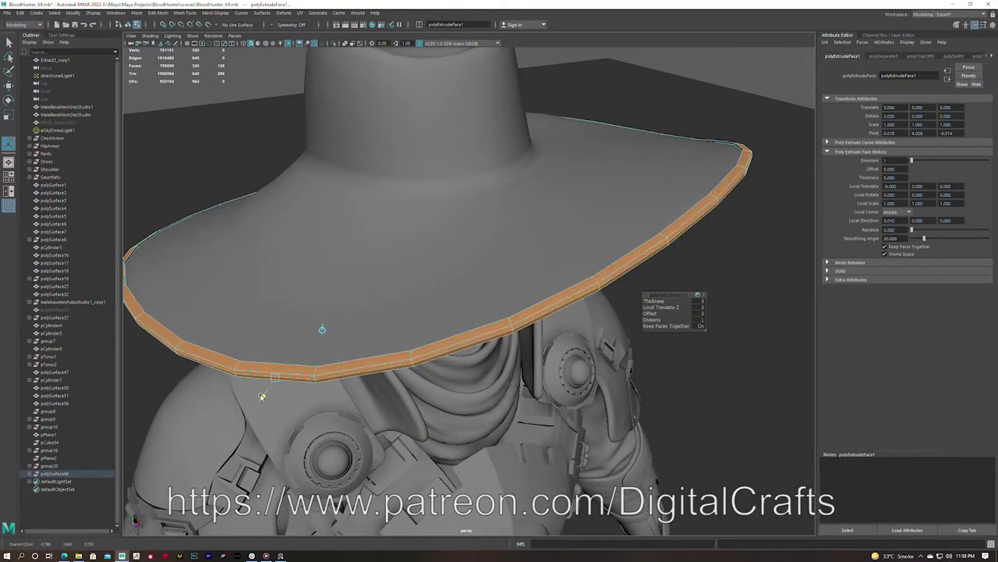
left_click_drag(601, 286, 488, 275, "alt")
left_click(488, 276)
scroll(345, 271, "up", 5)
scroll(345, 270, "up", 5)
key("ctrl+1")
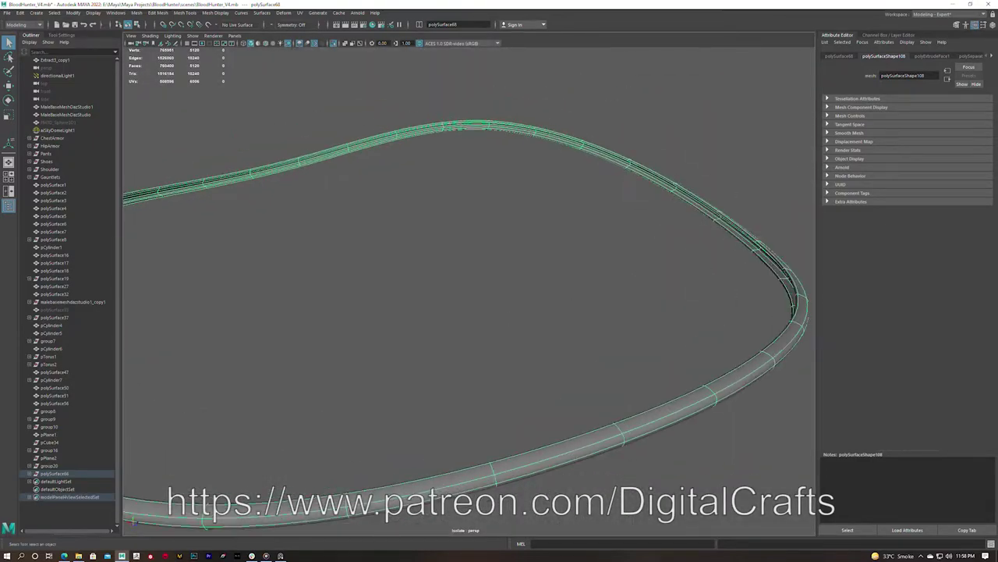
key("Delete")
mouse_move(704, 219)
left_mouse_down("alt")
mouse_move(657, 173)
mouse_move(630, 207)
mouse_move(573, 135)
mouse_move(488, 259)
mouse_move(304, 125)
mouse_move(163, 270)
mouse_move(327, 226)
mouse_move(316, 219)
left_mouse_up("alt")
key("ctrl+1")
Cut another edge loop around the brim and reselect the hat and body mesh
left_click(316, 219)
right_click_drag(316, 219, 285, 236, "shift")
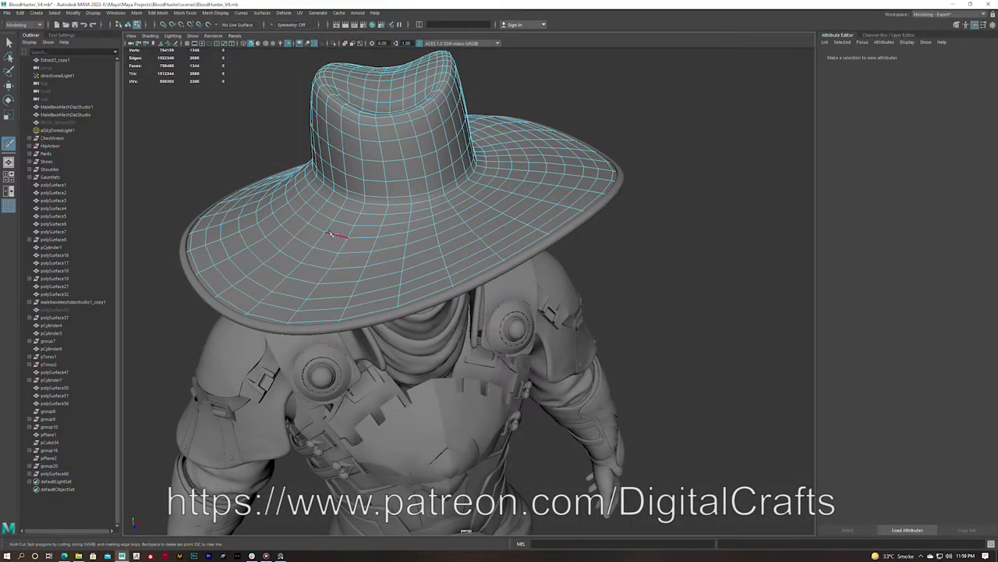
key("q")
mouse_move(303, 250)
left_mouse_down("alt")
mouse_move(290, 212)
mouse_move(398, 209)
left_mouse_up("alt")
left_click(398, 209)
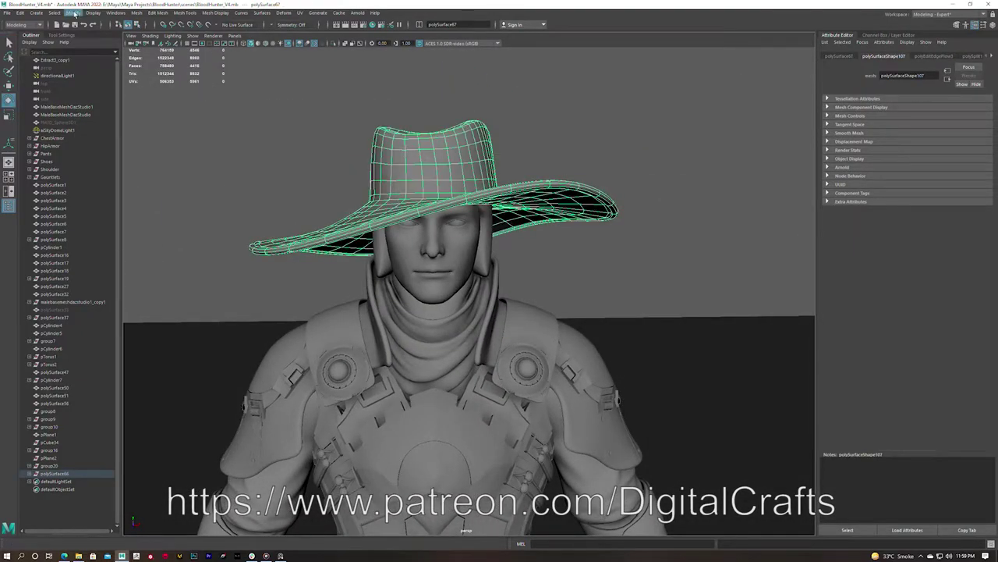
scroll(465, 170, "down", 5)
left_click(468, 147)
scroll(468, 147, "up", 5)
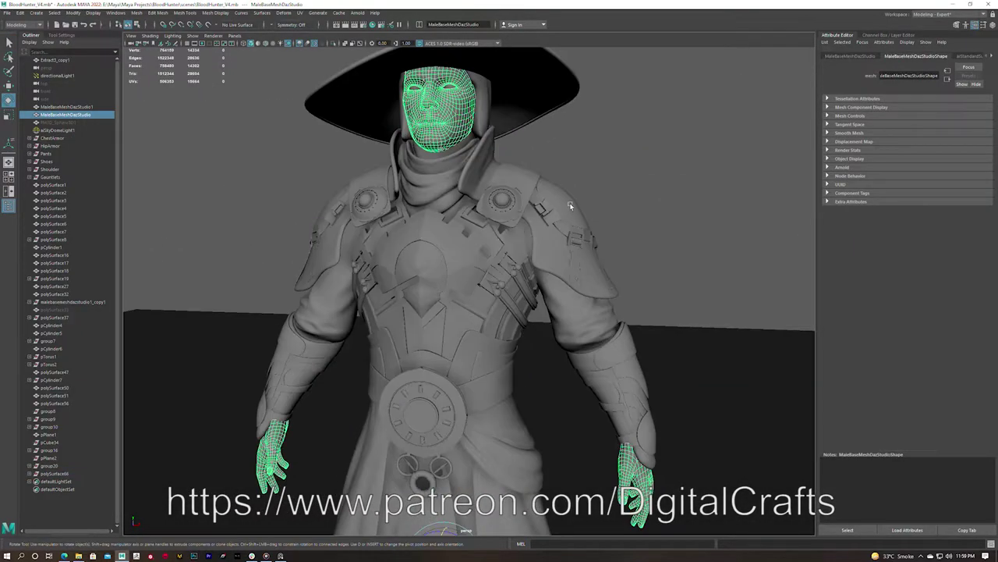
Duplicate a ring of crown-band faces as a separate hatband and extrude it outward
left_click_drag(468, 156, 469, 183, "alt")
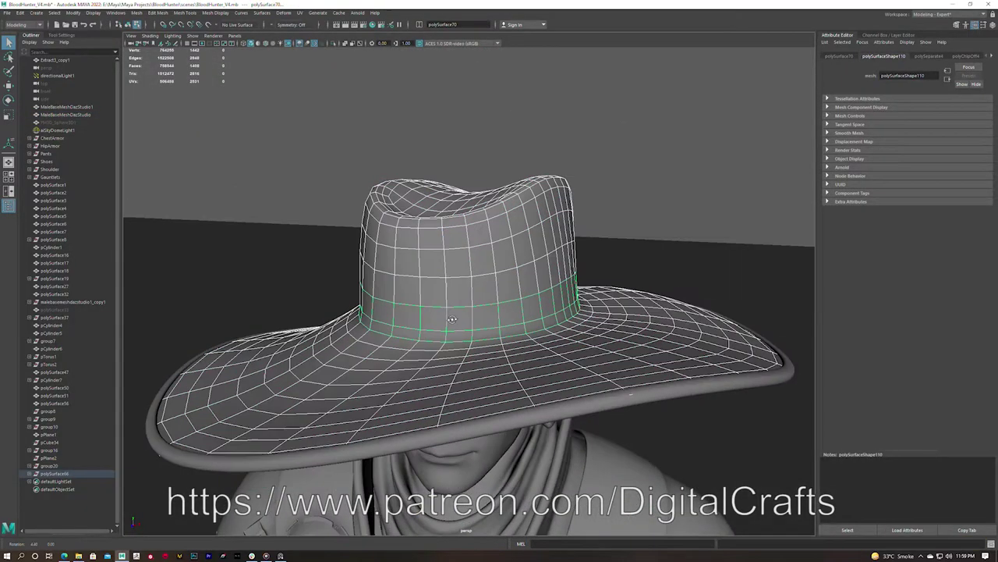
key("ctrl+z")
right_click_drag(455, 320, 456, 427, "shift")
left_click(450, 322)
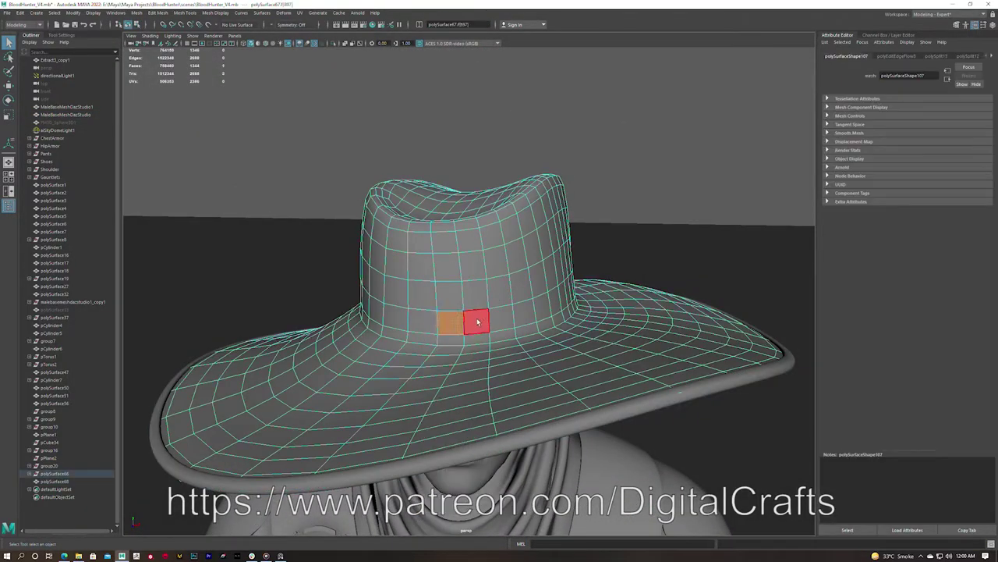
right_click_drag(453, 315, 442, 457, "shift")
key("ctrl+e")
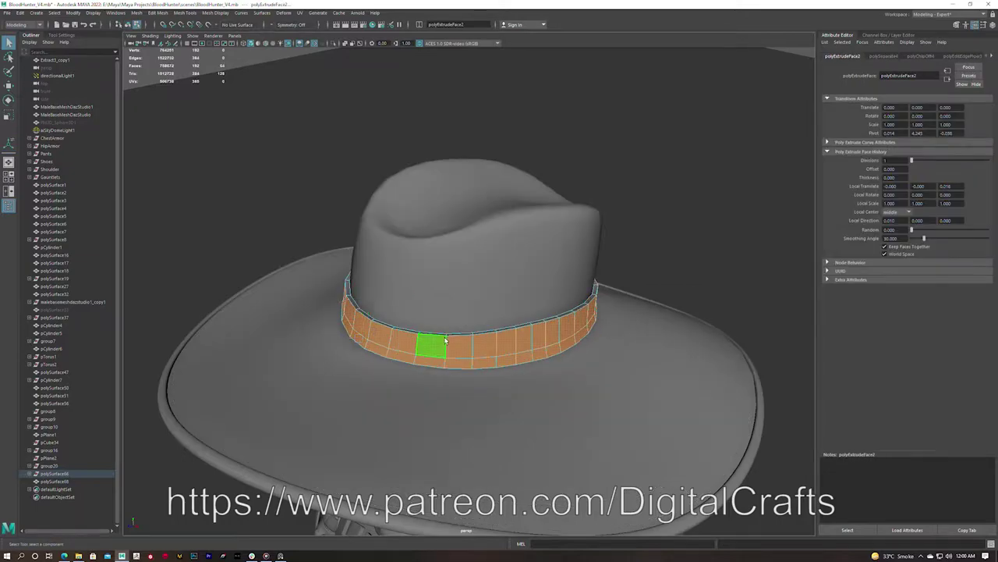
key("F8")
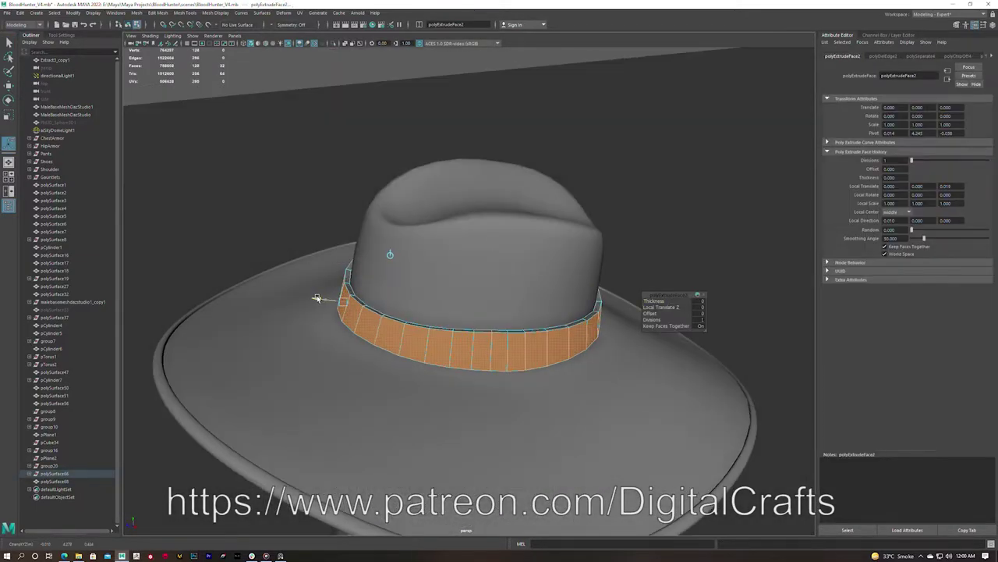
key("ctrl+1")
key("ctrl+1")
Isolate the hatband and try a cut across it, undoing the result
mouse_move(665, 307)
left_mouse_down("alt")
mouse_move(666, 260)
mouse_move(611, 336)
left_mouse_up("alt")
right_click_drag(612, 336, 593, 367, "shift")
left_click(585, 316)
key("ctrl+z")
scroll(548, 372, "down", 5)
scroll(548, 372, "up", 6)
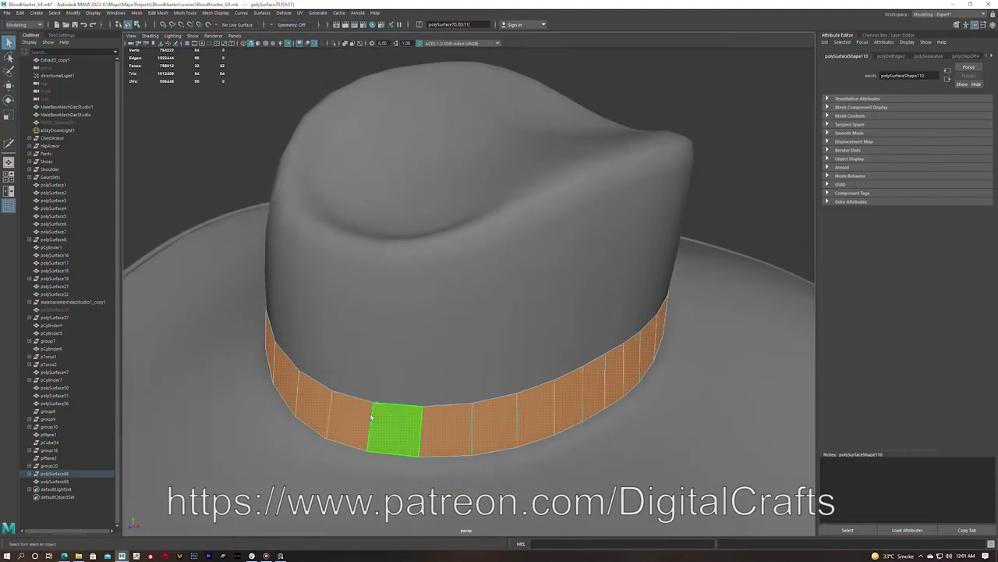
right_click(355, 339)
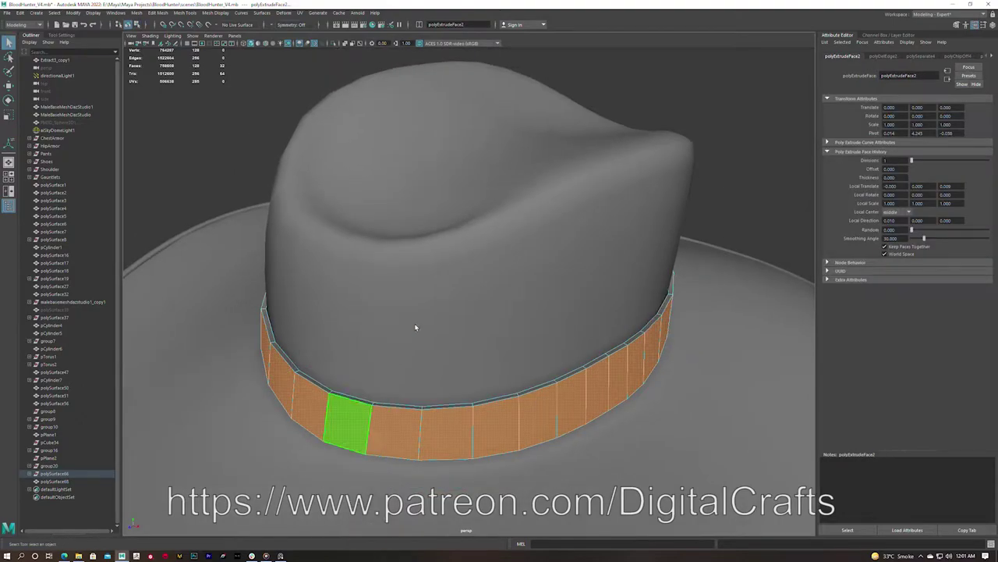
key("ctrl+1")
key("F8")
Add an edge loop around the hatband, return to object mode and show the full character
left_click_drag(393, 216, 393, 248, "alt")
left_click(967, 556)
left_click(987, 555)
left_click_drag(437, 355, 463, 364, "alt")
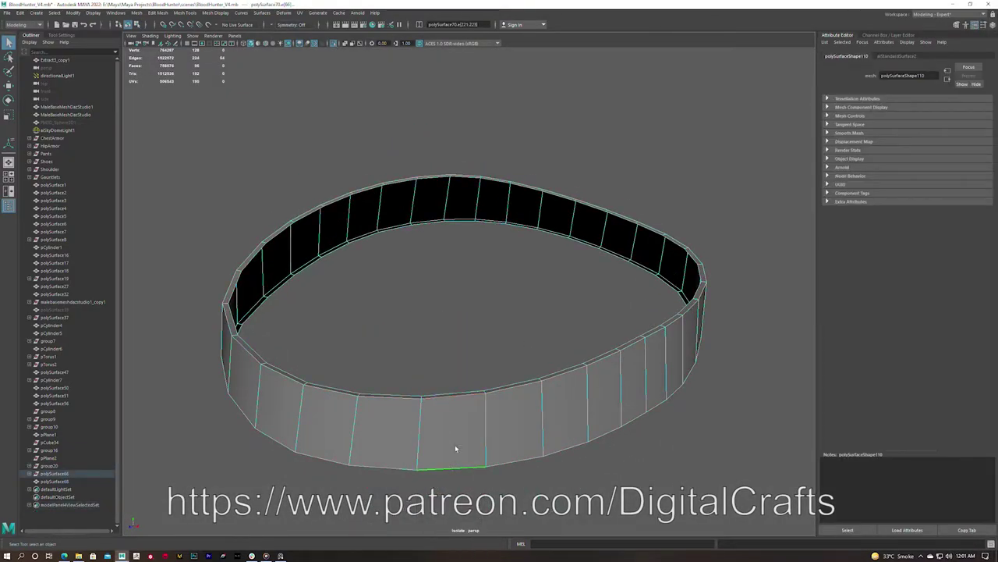
right_click_drag(446, 333, 468, 390, "shift")
key("q")
key("F8")
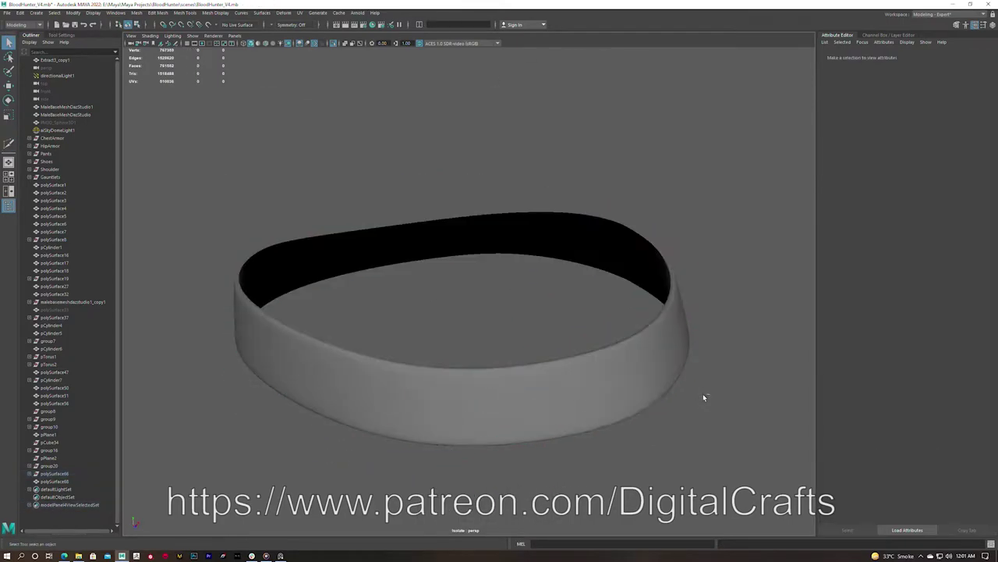
key("ctrl+1")
right_click_drag(424, 339, 341, 276, "alt")
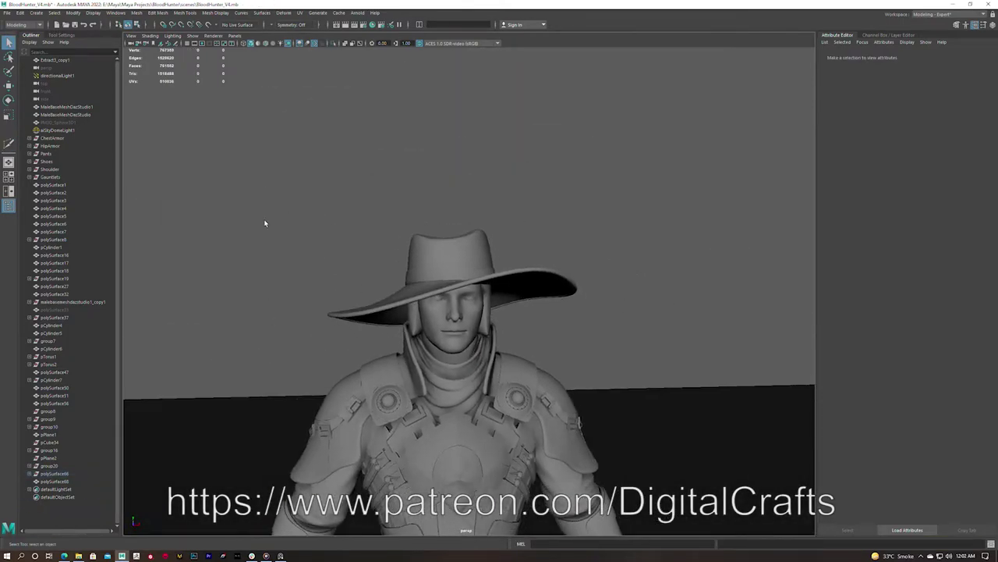
Extrude the cylinder's front cap, inset it, and extrude the inset faces again
left_click_drag(265, 220, 336, 318, "alt")
scroll(667, 404, "down", 5)
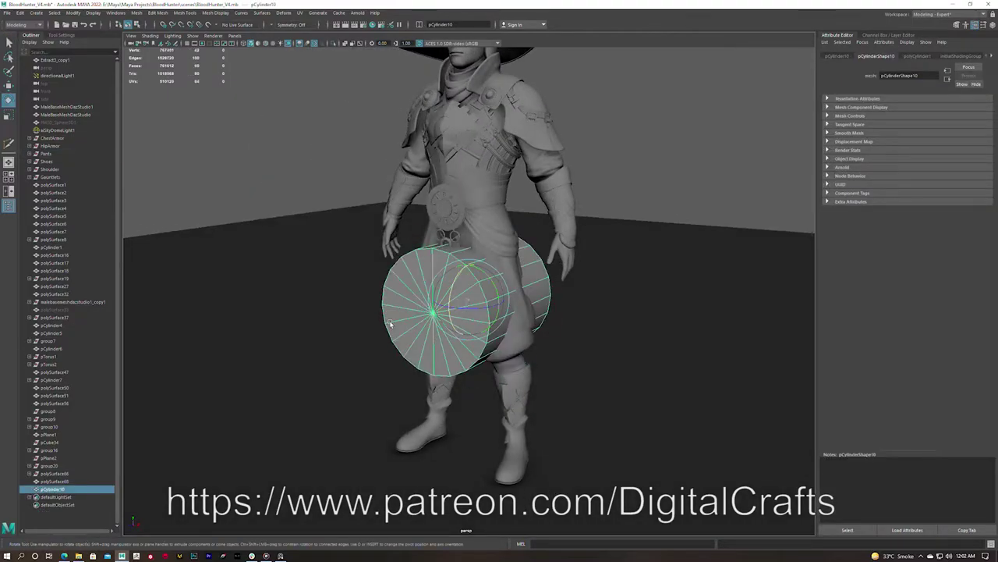
mouse_move(391, 323)
left_mouse_down("alt")
mouse_move(363, 377)
mouse_move(429, 328)
left_mouse_up("alt")
key("r")
right_click_drag(416, 331, 432, 326)
double_click(421, 288)
left_click_drag(421, 288, 483, 304, "alt")
key("ctrl+e")
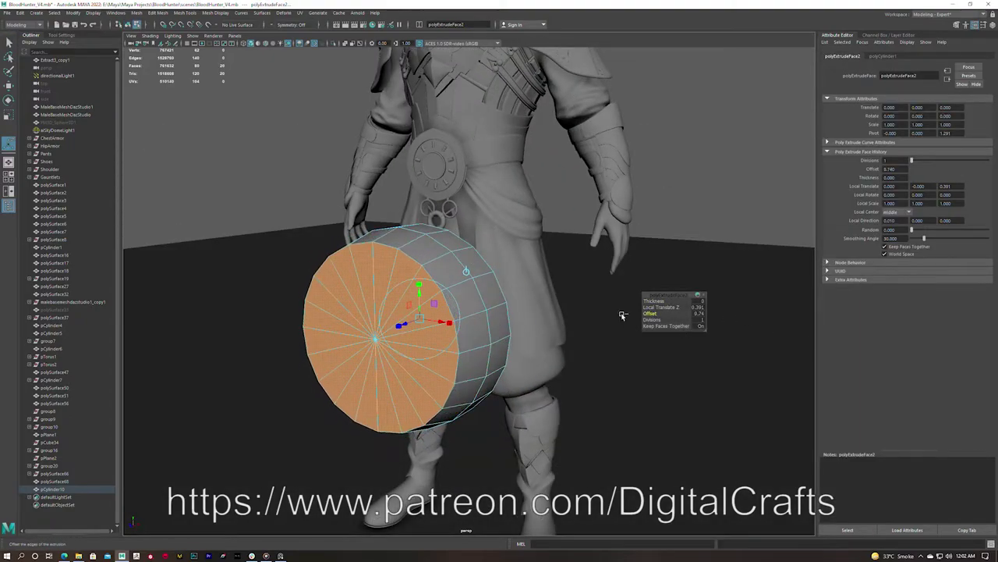
middle_click_drag(623, 315, 636, 320)
left_click_drag(636, 320, 647, 345, "alt")
left_click_drag(326, 322, 330, 323, "alt")
key("ctrl+e")
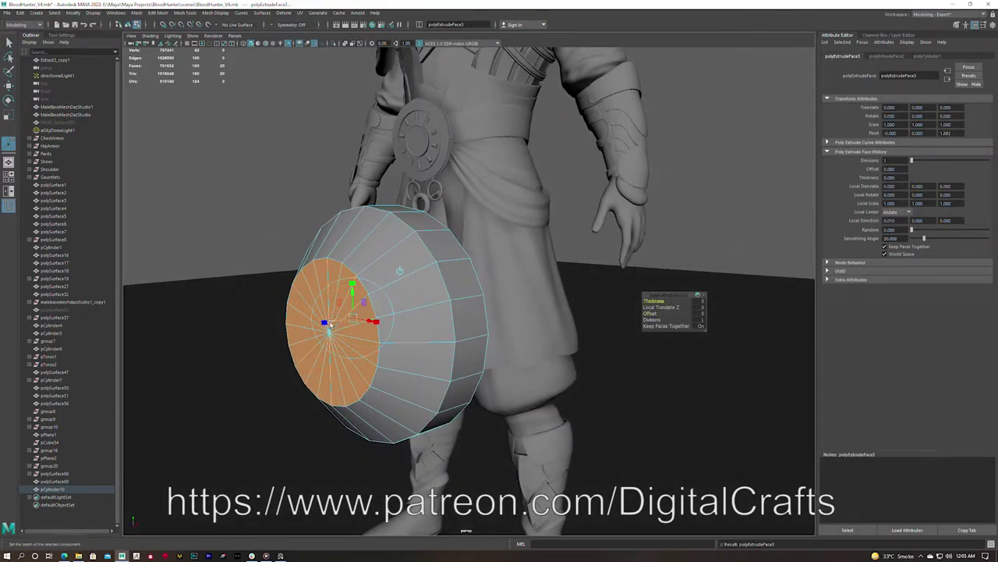
Delete the cap faces and the inner disc faces to leave a hollow ring
mouse_move(374, 288)
left_mouse_down("alt")
mouse_move(436, 304)
mouse_move(334, 278)
left_mouse_up("alt")
right_click_drag(334, 279, 350, 265)
mouse_move(355, 248)
left_mouse_down("alt")
mouse_move(367, 328)
mouse_move(390, 281)
left_mouse_up("alt")
key("ctrl+1")
right_click_drag(356, 265, 404, 300)
key("Delete")
left_click_drag(357, 280, 426, 288, "alt")
double_click(424, 337)
key("Delete")
left_click_drag(423, 337, 404, 295, "alt")
Add a cube on the disc and smooth it into a sphere
key("F8")
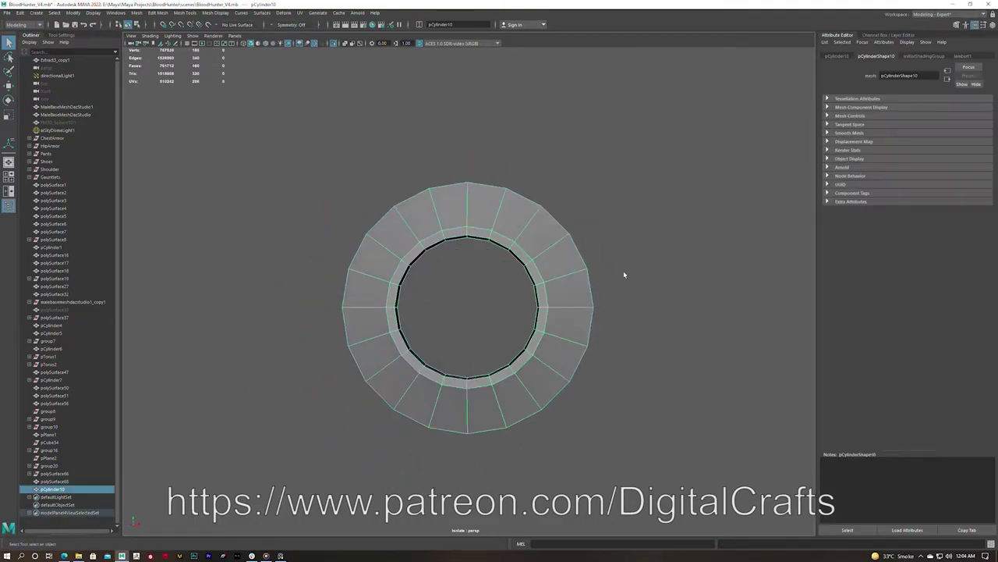
key("ctrl+1")
left_click_drag(623, 270, 593, 250, "alt")
left_click(624, 195)
right_click_drag(608, 234, 581, 269, "shift")
key("3")
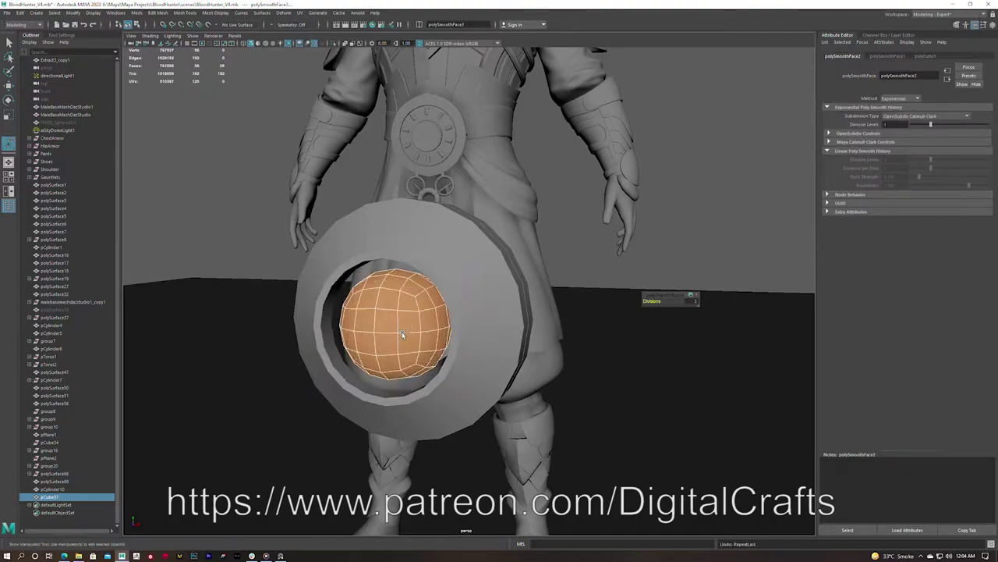
left_click_drag(402, 332, 295, 365, "alt")
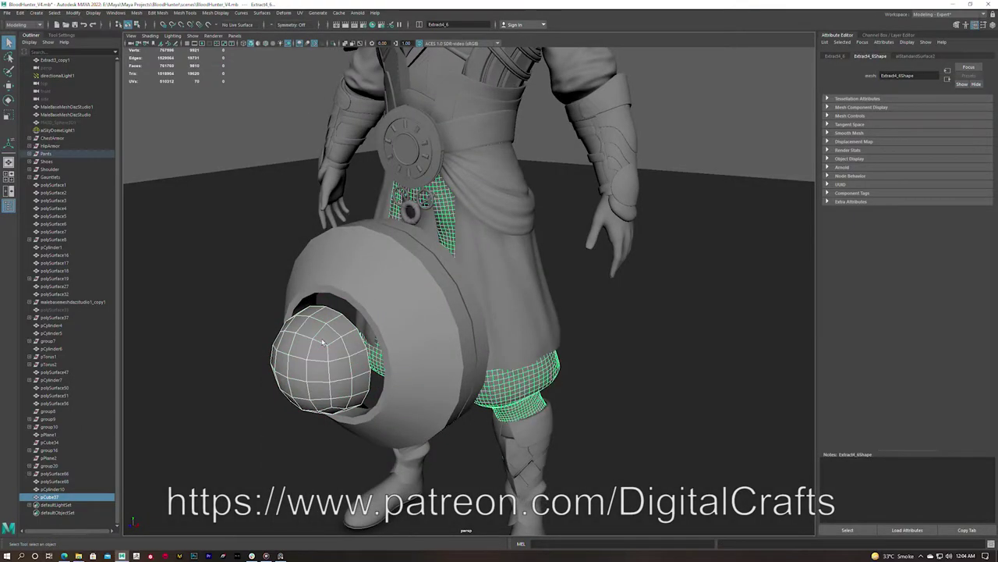
key("w")
mouse_move(331, 358)
left_mouse_down("alt")
mouse_move(461, 340)
mouse_move(392, 295)
left_mouse_up("alt")
Cut new edges into the isolated outer ring and preview it smoothed
left_click(573, 343)
key("F10")
left_click_drag(638, 301, 370, 311, "alt")
scroll(369, 311, "up", 3)
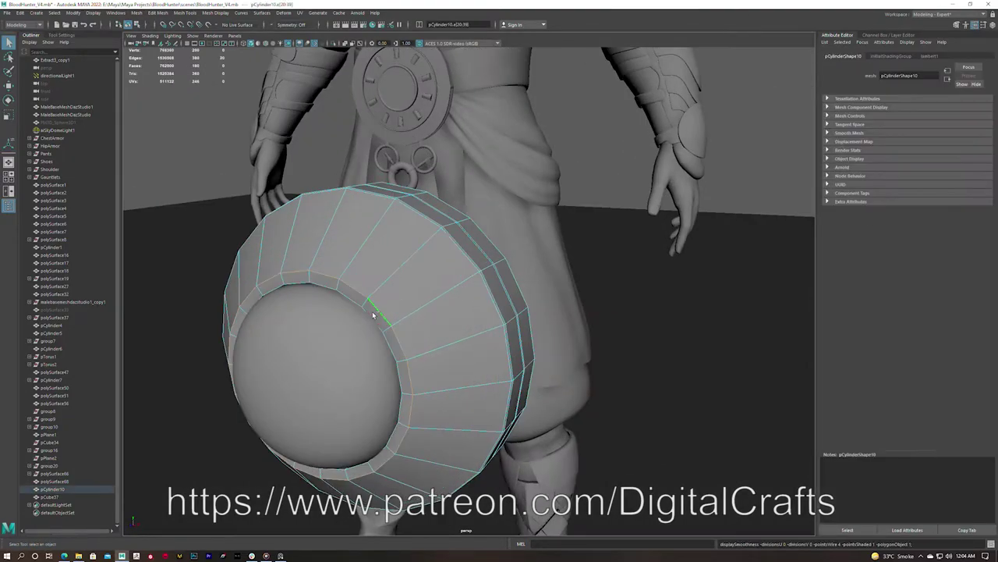
right_click(436, 294, "shift")
left_click_drag(435, 293, 470, 315, "alt")
key("ctrl+1")
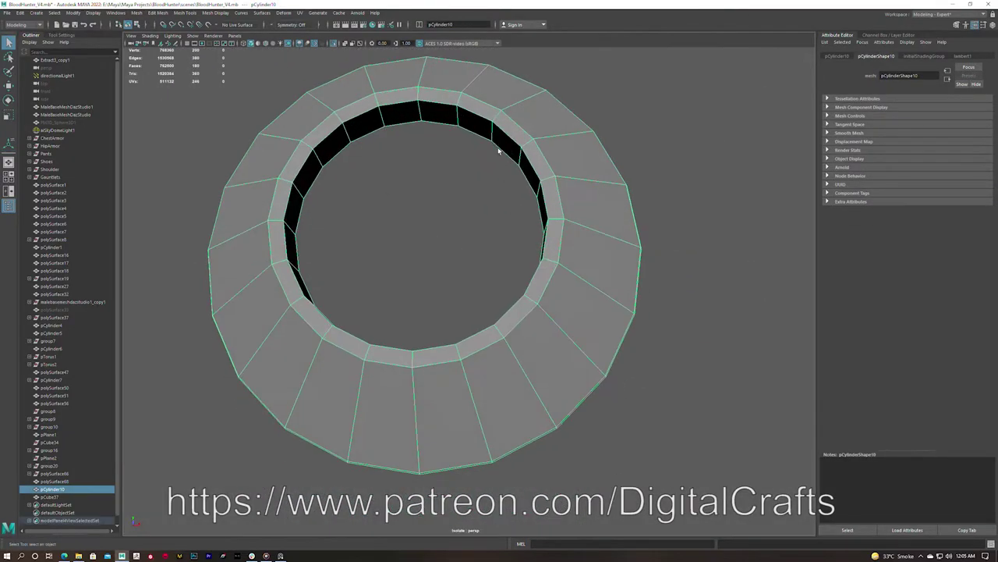
left_click(294, 254)
key("3")
mouse_move(276, 259)
left_mouse_down("alt")
mouse_move(335, 258)
mouse_move(276, 259)
mouse_move(357, 276)
mouse_move(380, 327)
left_mouse_up("alt")
key("ctrl+1")
Extrude the outer ring's selected edges
left_click(452, 285)
key("w")
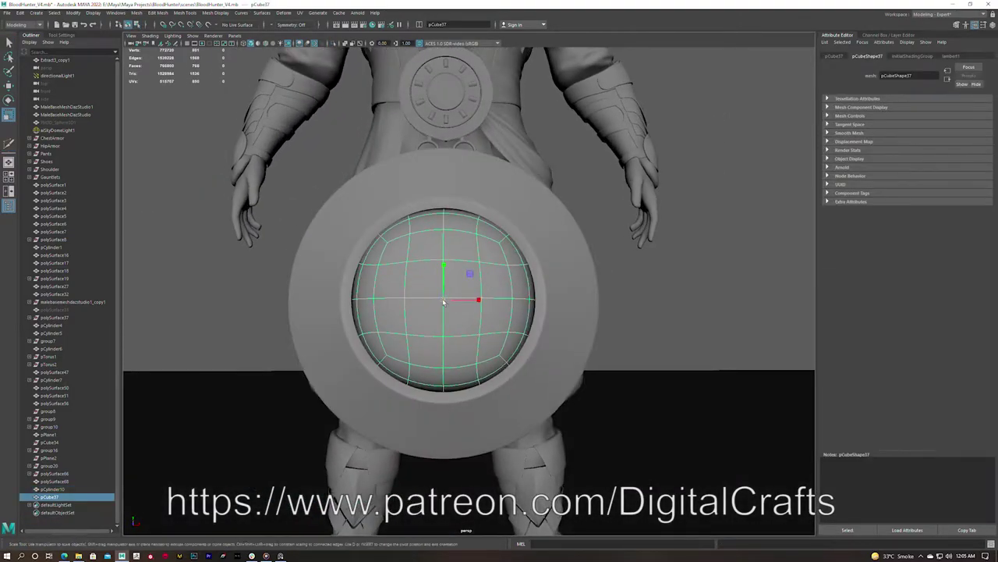
key("q")
left_click(522, 261)
key("ctrl+e")
left_click(623, 239)
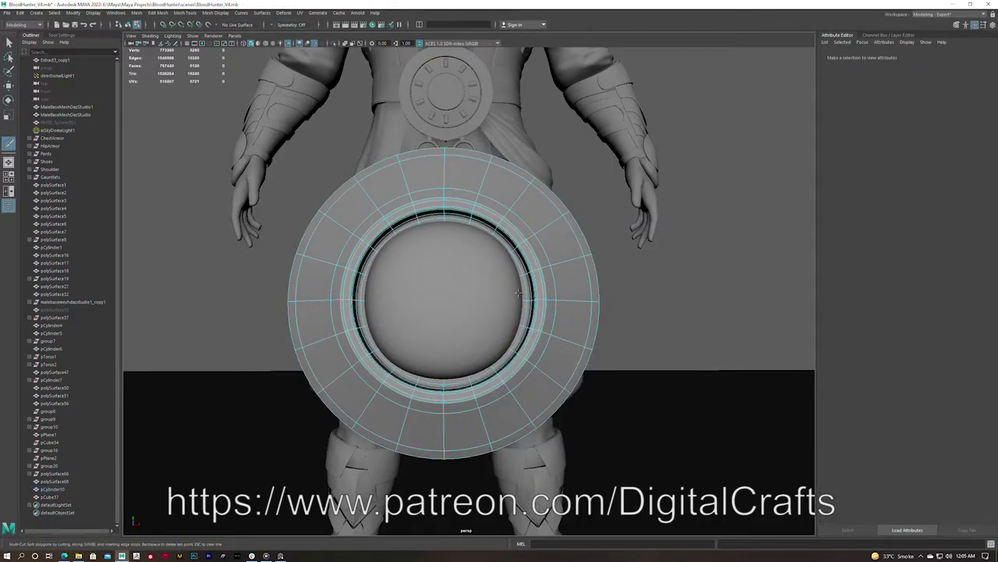
left_click_drag(623, 239, 465, 297, "alt")
Even out the edge flow of the inner sphere
right_click(464, 297)
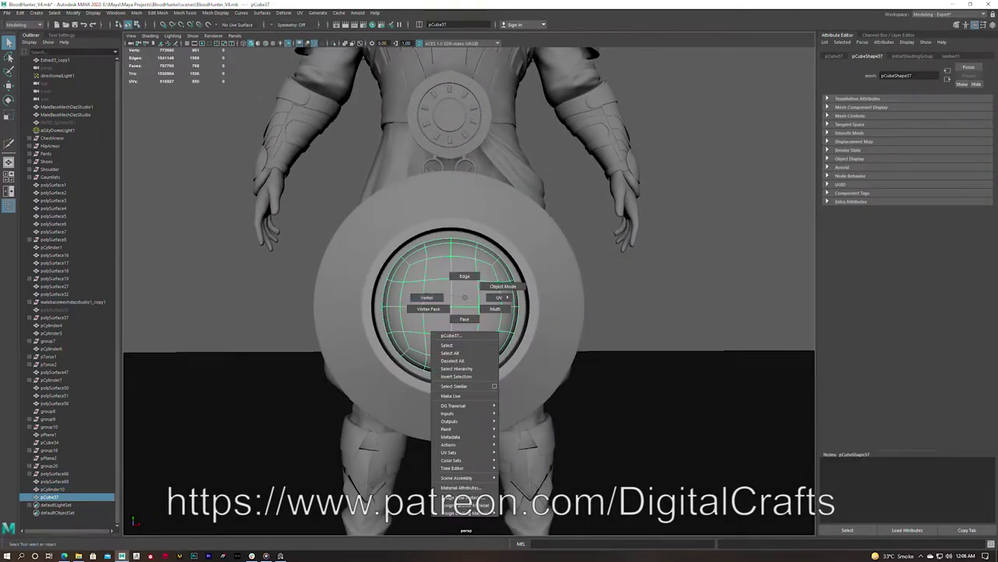
right_click(460, 270)
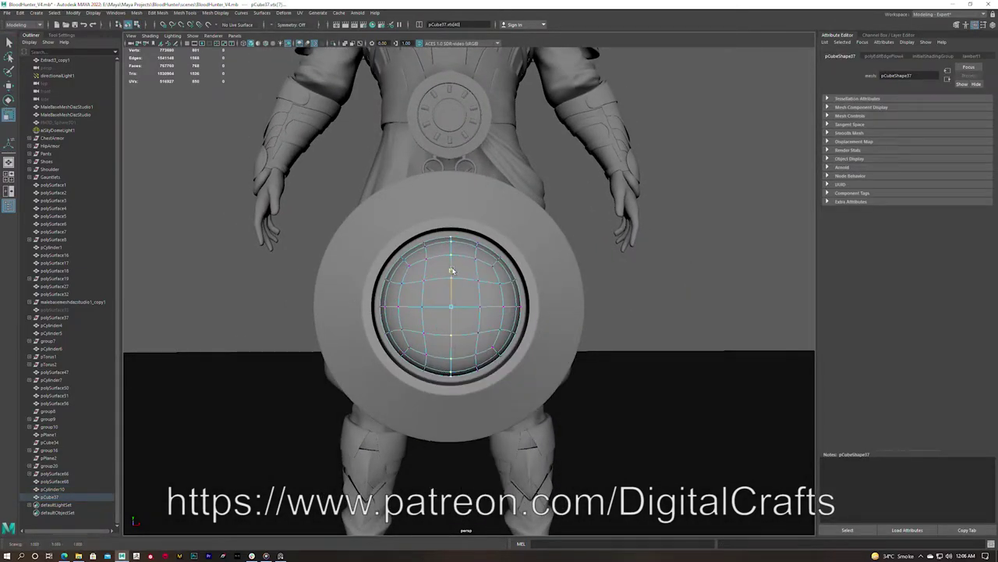
left_click(467, 352)
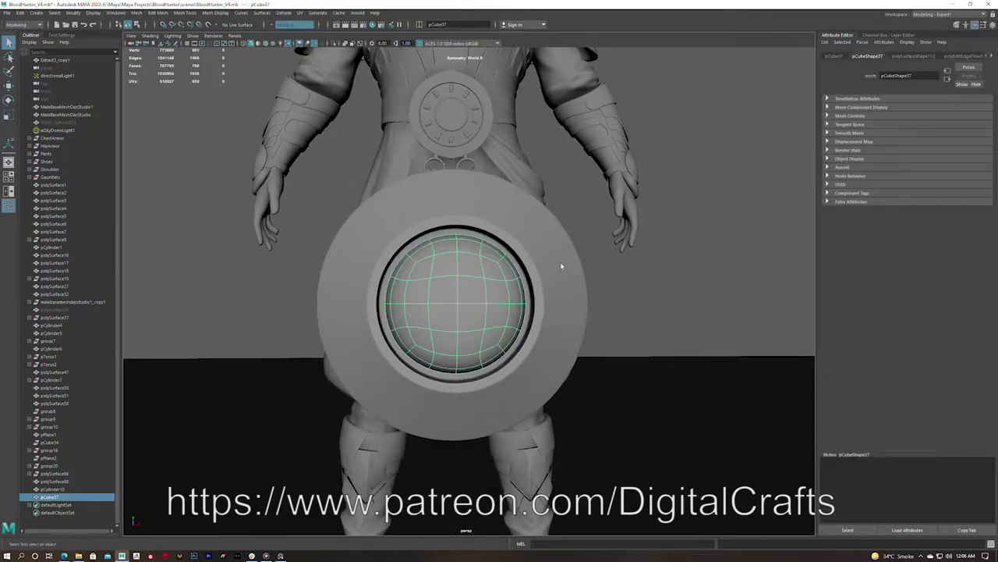
left_click(643, 291)
left_click(519, 297)
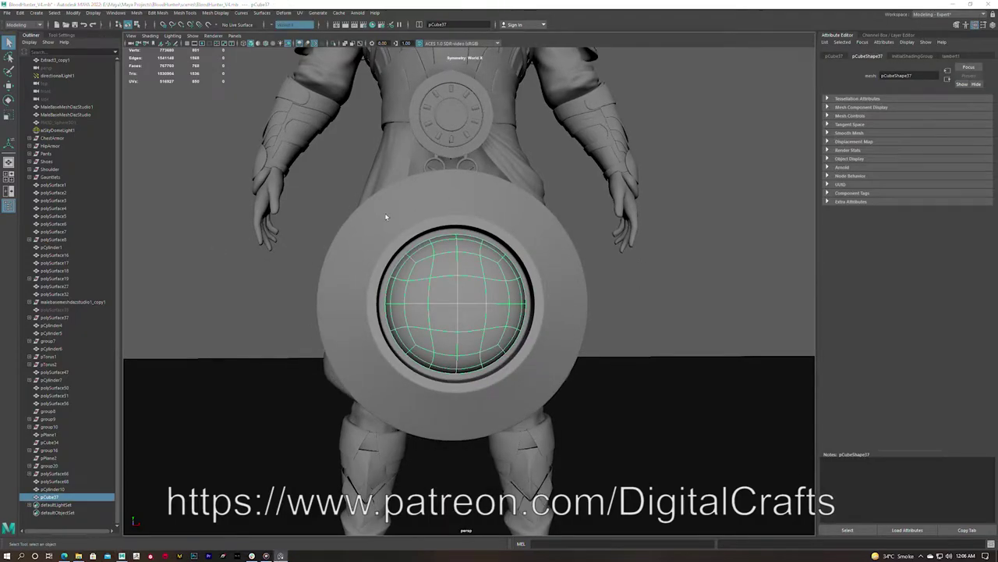
scroll(479, 262, "up", 3)
mouse_move(479, 263)
left_mouse_down("alt")
mouse_move(662, 383)
mouse_move(445, 283)
mouse_move(733, 306)
mouse_move(606, 286)
left_mouse_up("alt")
Extrude and bevel the edge loop at the ring's inner edge
left_click(733, 306)
key("F10")
double_click(687, 304)
key("ctrl+e")
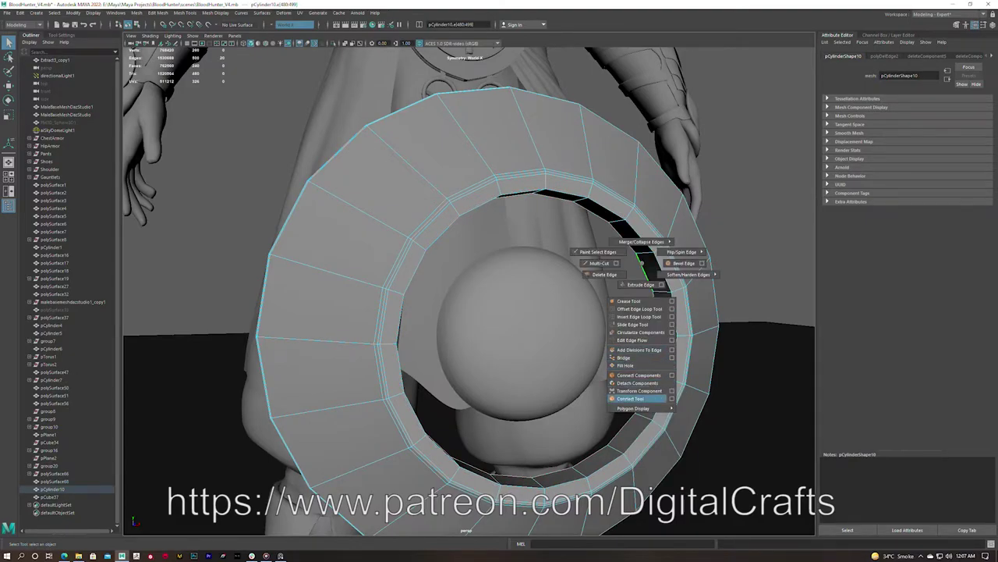
left_click_drag(647, 265, 596, 263, "alt")
key("ctrl+b")
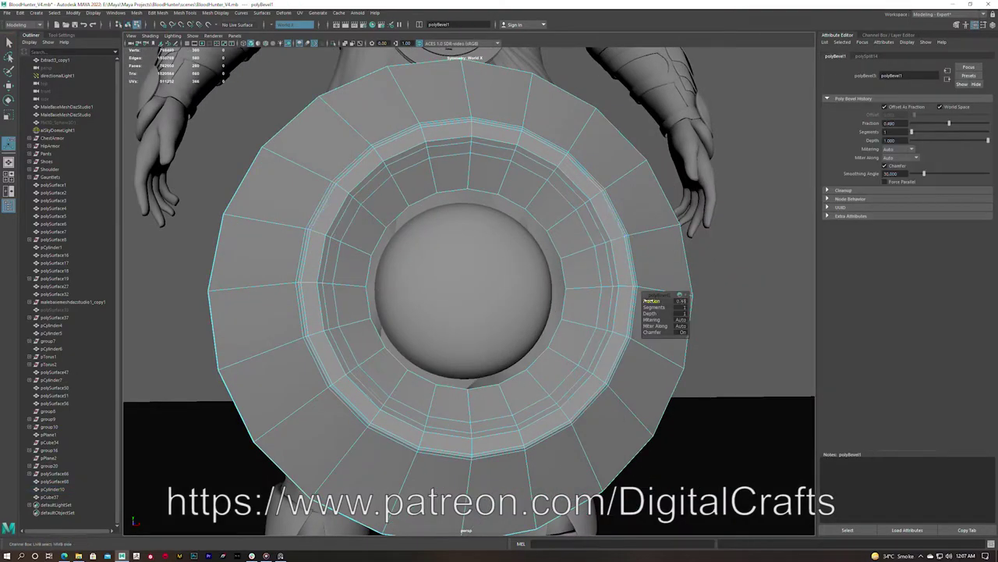
double_click(601, 252)
left_click(524, 257)
Extrude the ring of faces around the centre twice to form ribbed panels
middle_click_drag(524, 257, 505, 291, "alt")
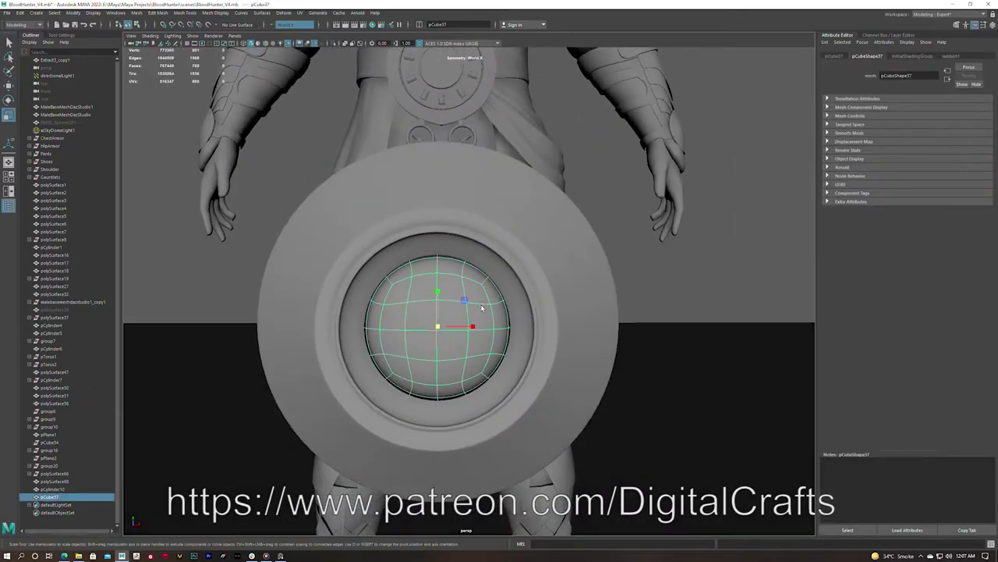
left_click(495, 308)
mouse_move(506, 291)
left_mouse_down("alt")
mouse_move(494, 308)
mouse_move(654, 288)
mouse_move(773, 305)
left_mouse_up("alt")
left_click(772, 305)
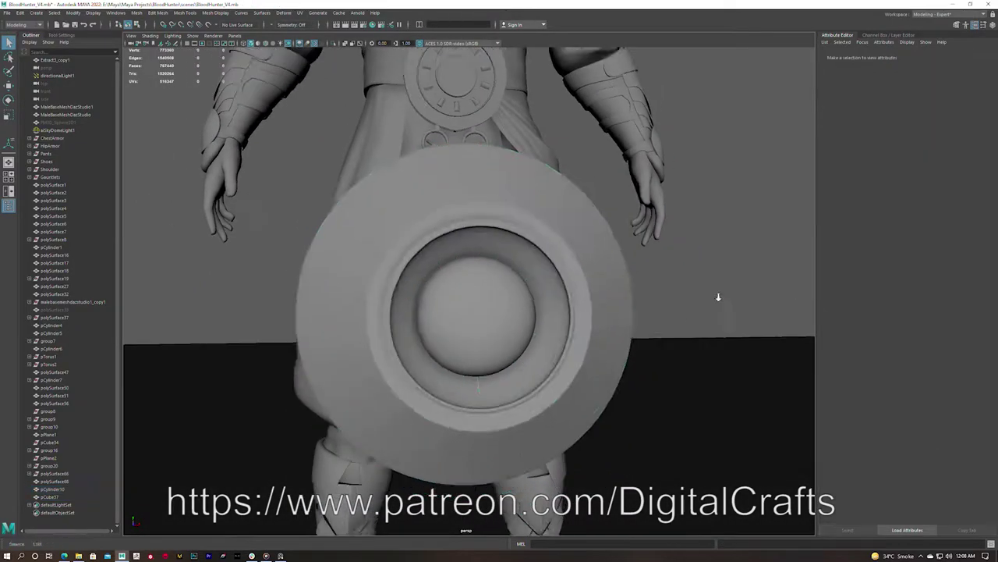
right_click_drag(591, 296, 588, 282)
double_click(588, 283)
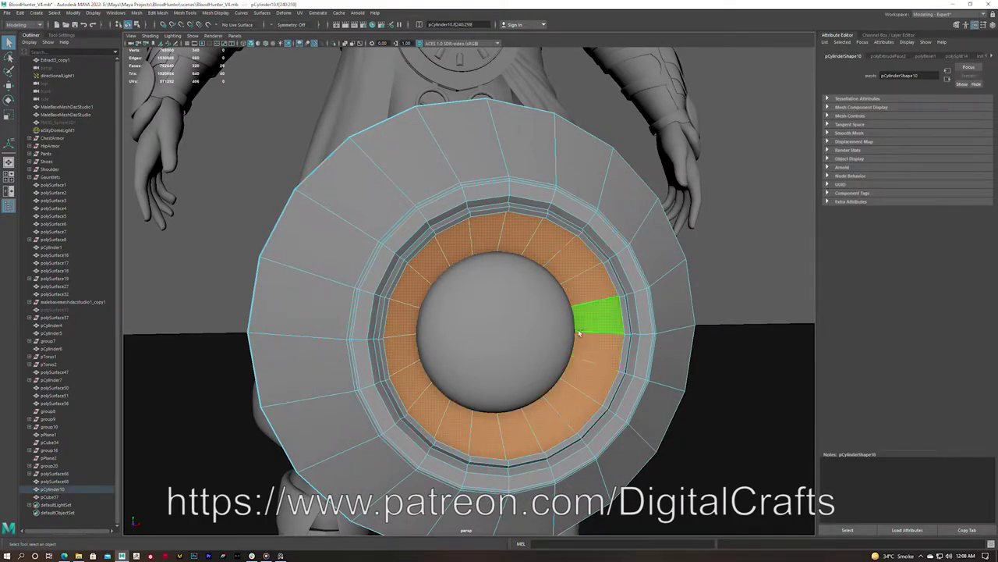
key("ctrl+e")
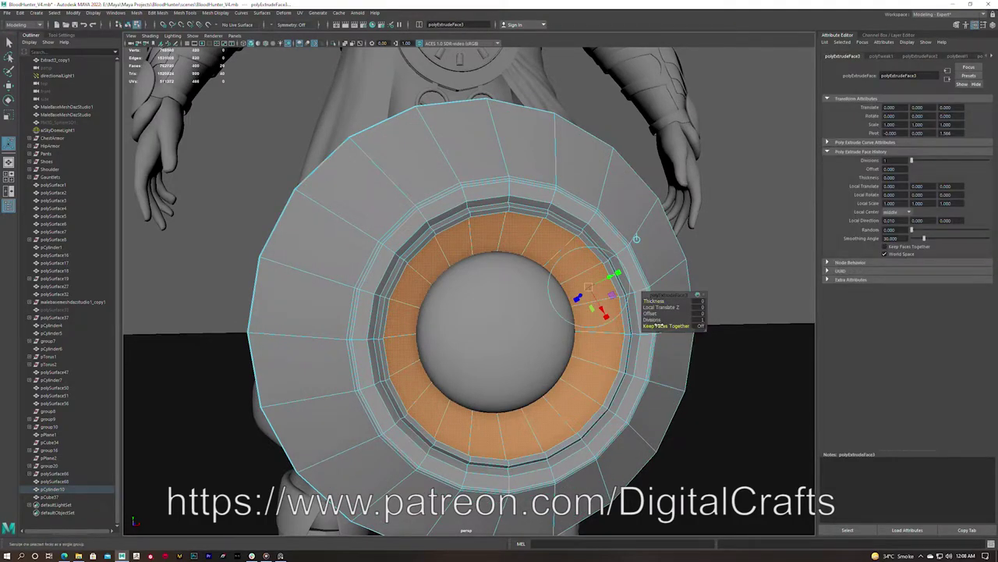
key("ctrl+e")
left_click_drag(585, 304, 434, 293, "alt")
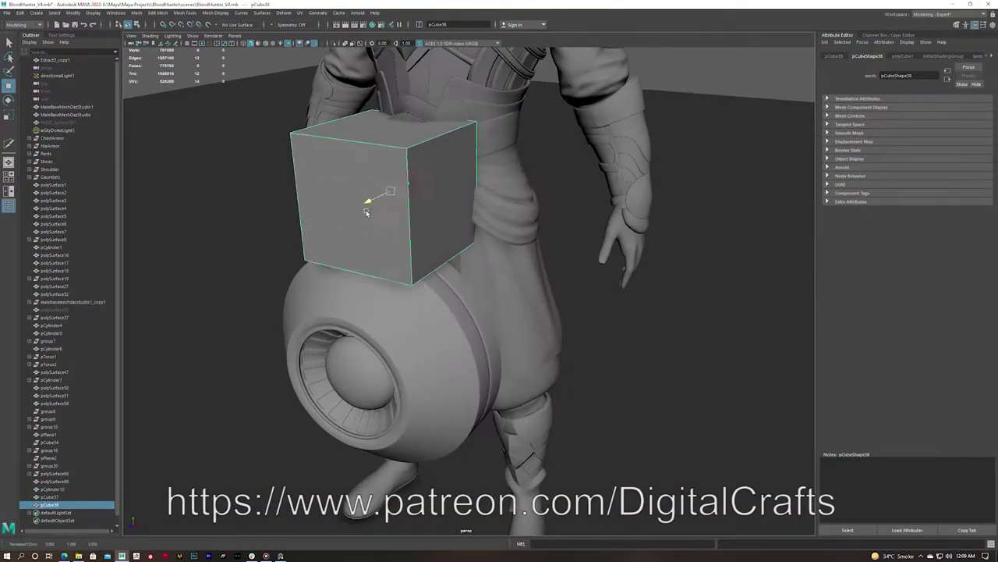
Scale and position the wedge-shaped cube into a plank
mouse_move(375, 233)
left_mouse_down("alt")
mouse_move(435, 278)
mouse_move(366, 295)
left_mouse_up("alt")
key("r")
key("w")
mouse_move(331, 163)
left_mouse_down("alt")
mouse_move(348, 211)
mouse_move(416, 245)
mouse_move(412, 230)
left_mouse_up("alt")
key("r")
key("ctrl+1")
key("w")
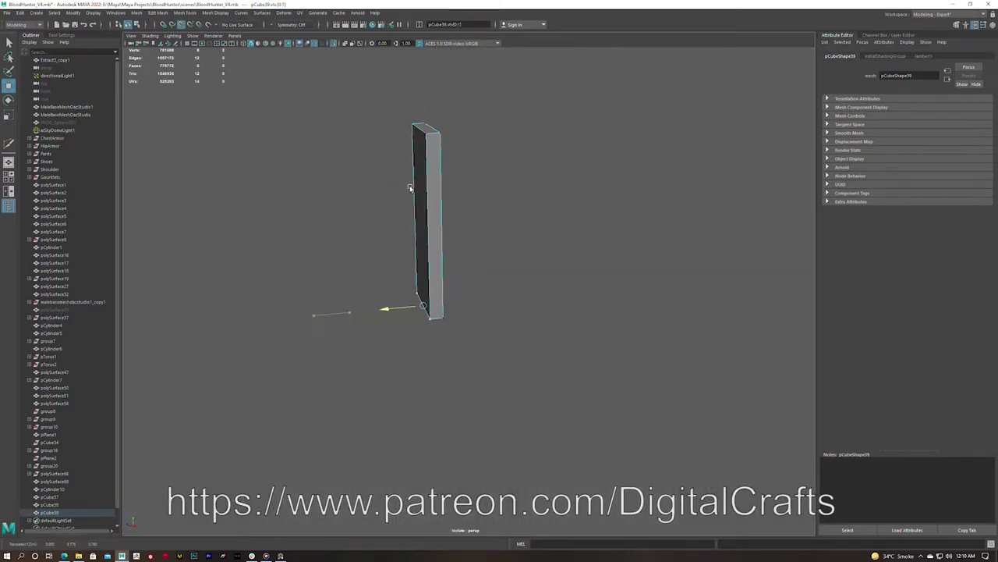
left_click_drag(412, 205, 553, 250, "alt")
key("ctrl+1")
scroll(395, 319, "up", 5)
left_click_drag(395, 319, 388, 249, "alt")
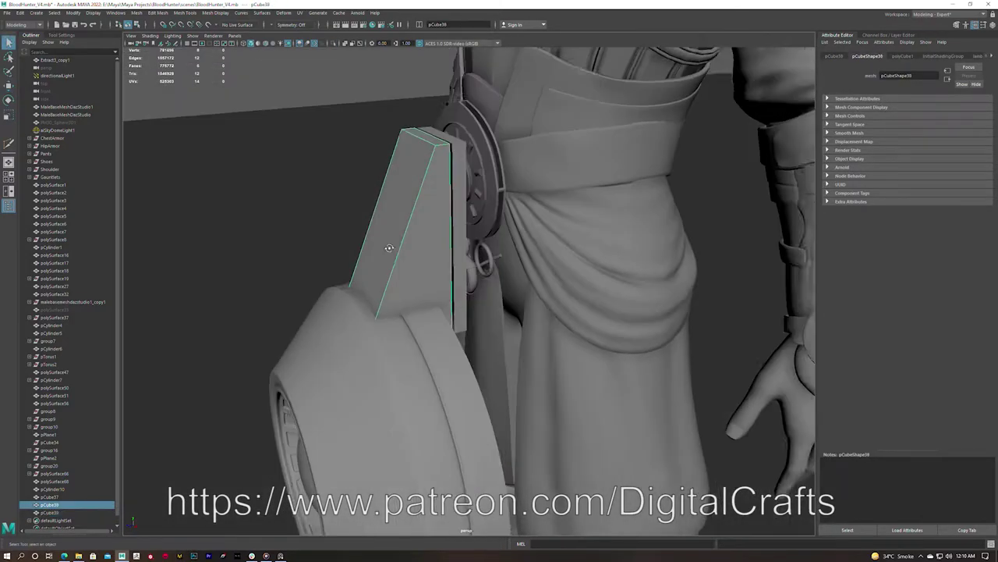
Add two edge loops across the plank
key("q")
left_click(369, 235)
key("w")
left_click(372, 243)
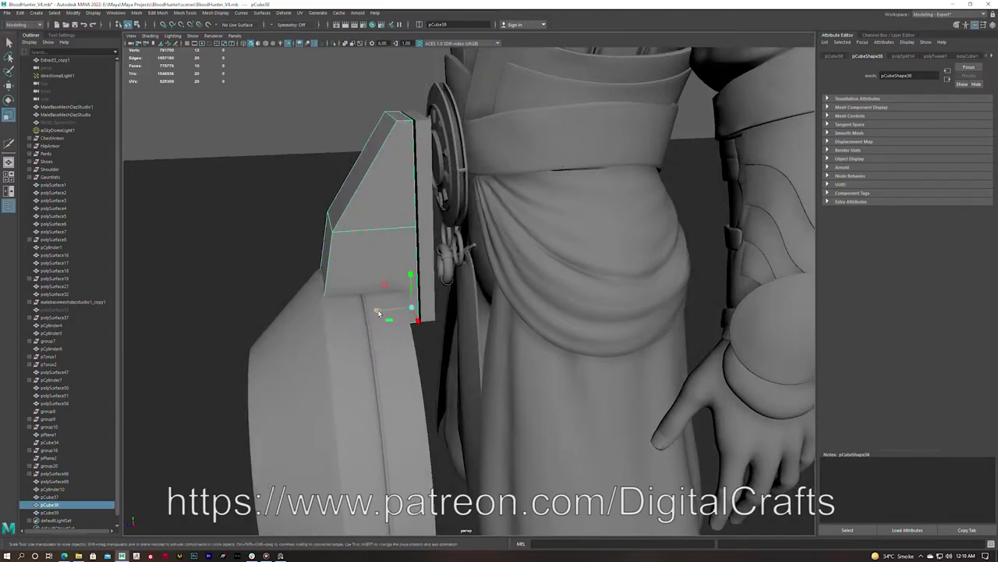
right_click_drag(367, 226, 366, 204)
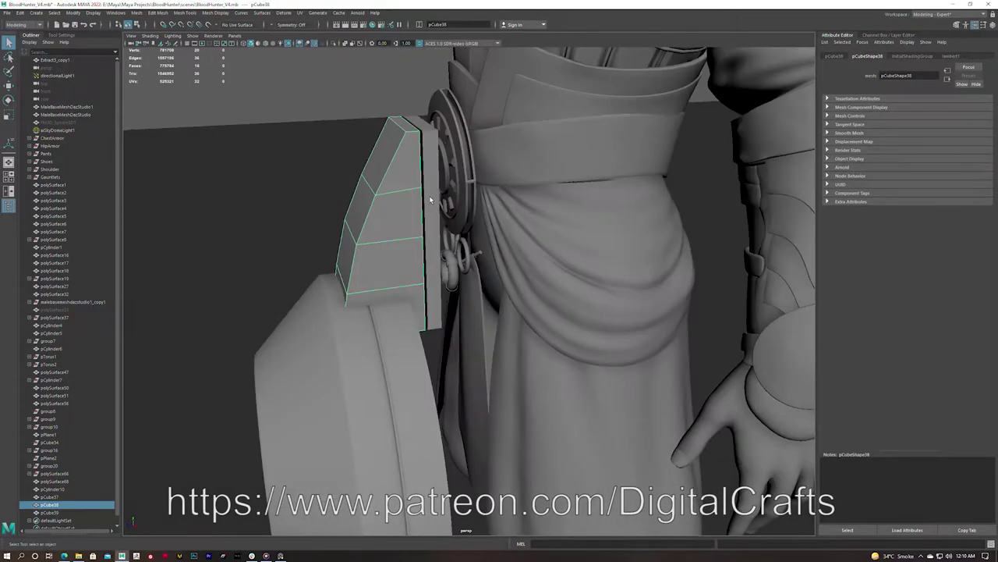
left_click_drag(430, 201, 412, 216, "alt")
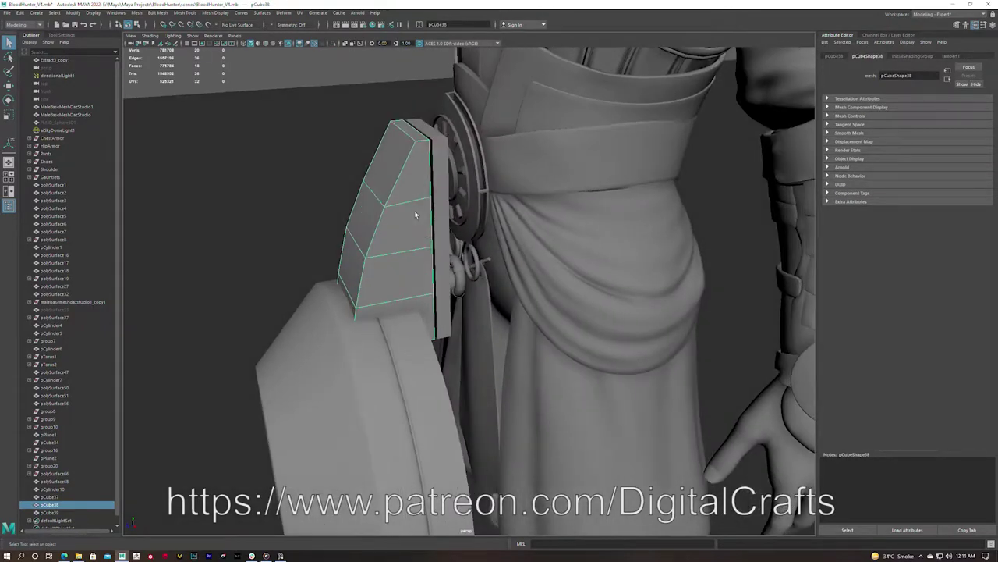
right_click_drag(413, 216, 413, 242)
Extrude the plank's end face, discarding an accidental side-face extrusion
left_click(410, 265)
key("ctrl+e")
key("ctrl+z")
left_click_drag(495, 290, 411, 172, "alt")
left_click(411, 170)
key("ctrl+e")
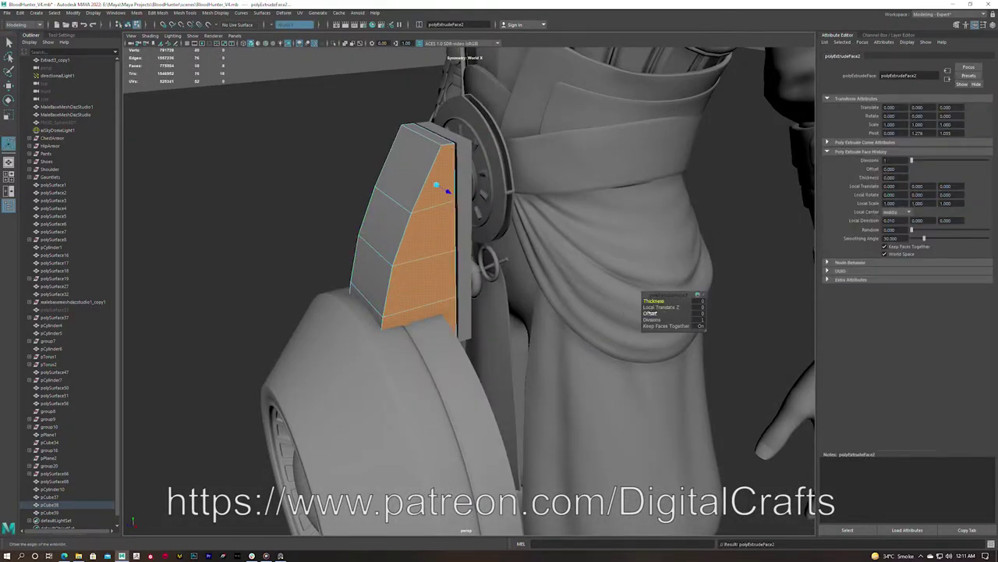
Bevel the plank's outer edges
left_click_drag(653, 313, 350, 273, "alt")
key("shift+i")
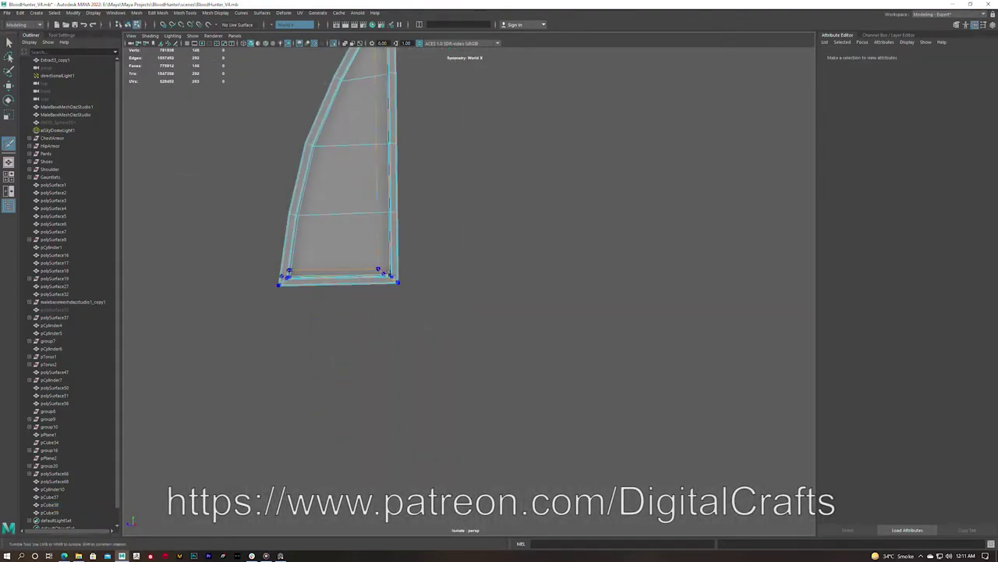
left_click_drag(315, 274, 421, 194, "alt")
mouse_move(450, 271)
left_mouse_down("alt")
mouse_move(416, 260)
mouse_move(439, 245)
mouse_move(569, 225)
left_mouse_up("alt")
key("shift+i")
key("q")
left_click_drag(333, 119, 526, 374)
key("ctrl+b")
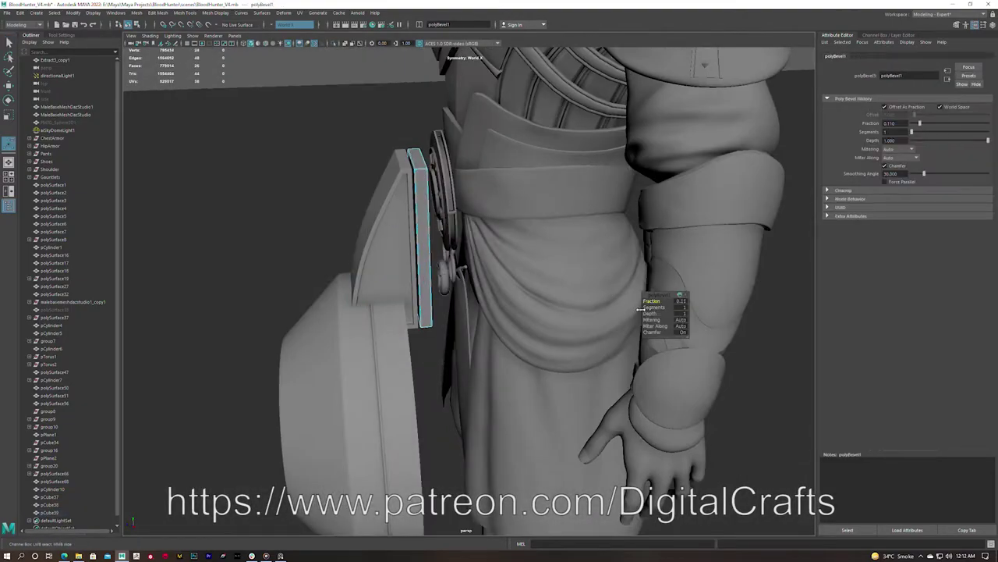
key("F8")
Isolate the plank, inspect its underside, and undo the last edge connection
left_click_drag(404, 325, 471, 243, "alt")
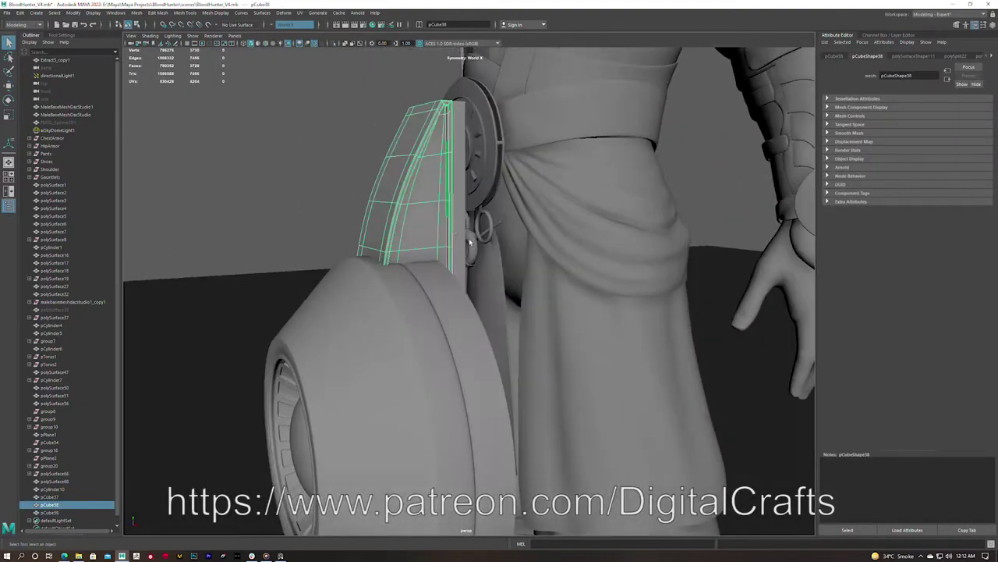
left_click_drag(398, 274, 421, 273, "alt")
scroll(421, 273, "down", 5)
key("w")
scroll(429, 273, "up", 5)
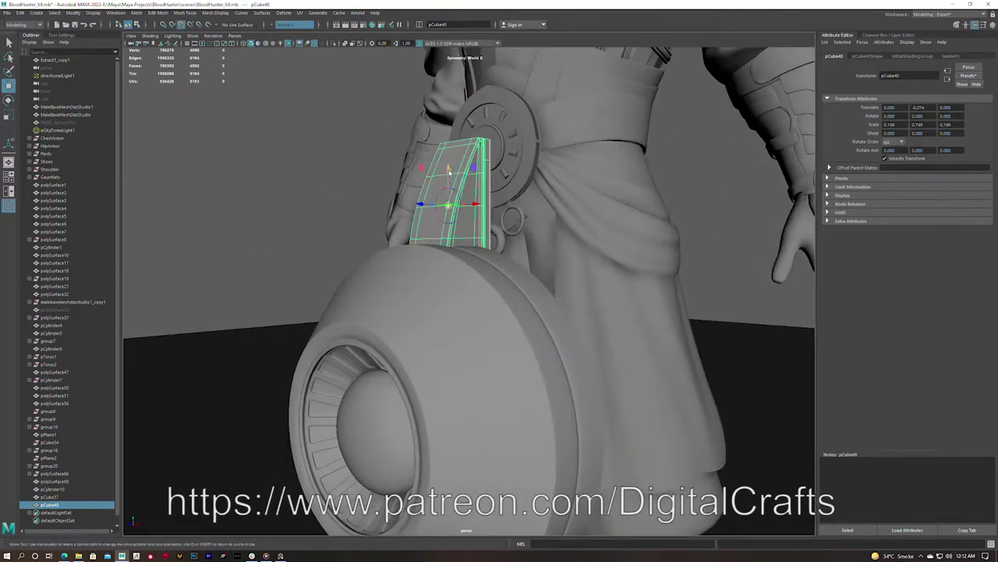
key("shift+i")
scroll(436, 271, "up", 5)
mouse_move(413, 278)
left_mouse_down("alt")
mouse_move(361, 330)
mouse_move(383, 301)
mouse_move(539, 265)
left_mouse_up("alt")
key("F9")
key("ctrl+z")
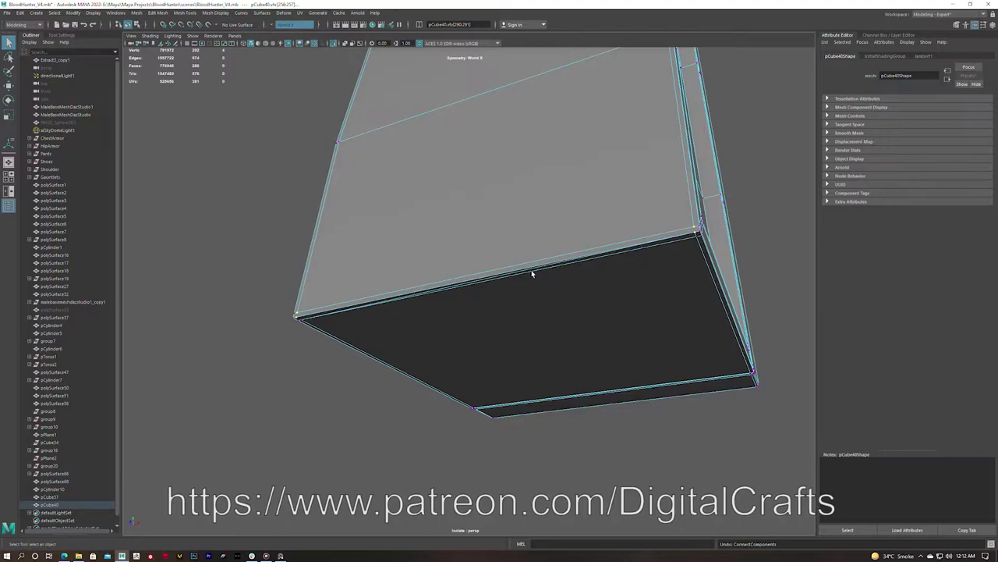
Connect edges across the plank's faces and delete the unwanted extra edge
right_click_drag(559, 202, 557, 248, "shift")
scroll(529, 241, "up", 3)
left_click_drag(468, 234, 663, 272, "alt")
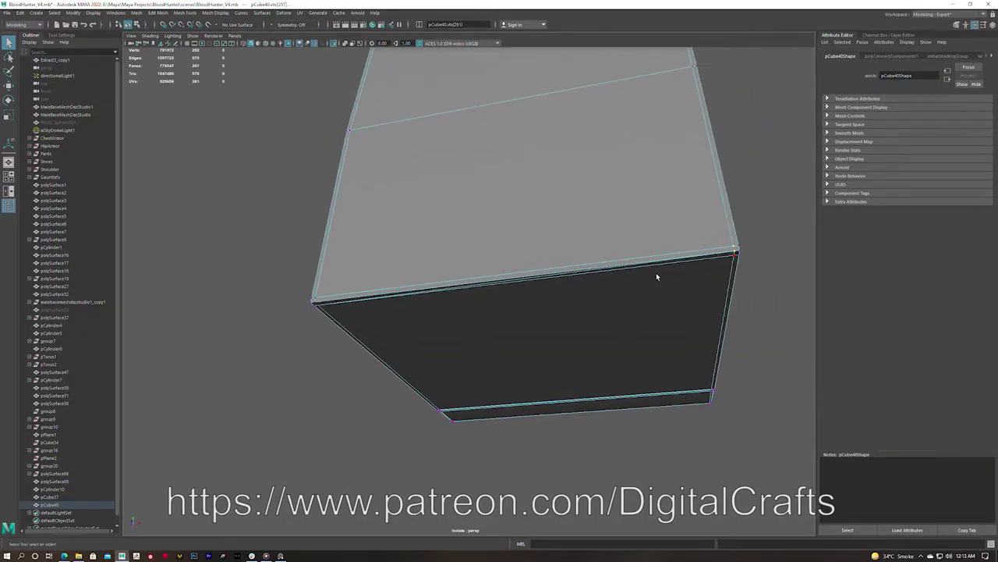
scroll(572, 255, "up", 2)
key("Delete")
left_click_drag(531, 272, 512, 275, "alt")
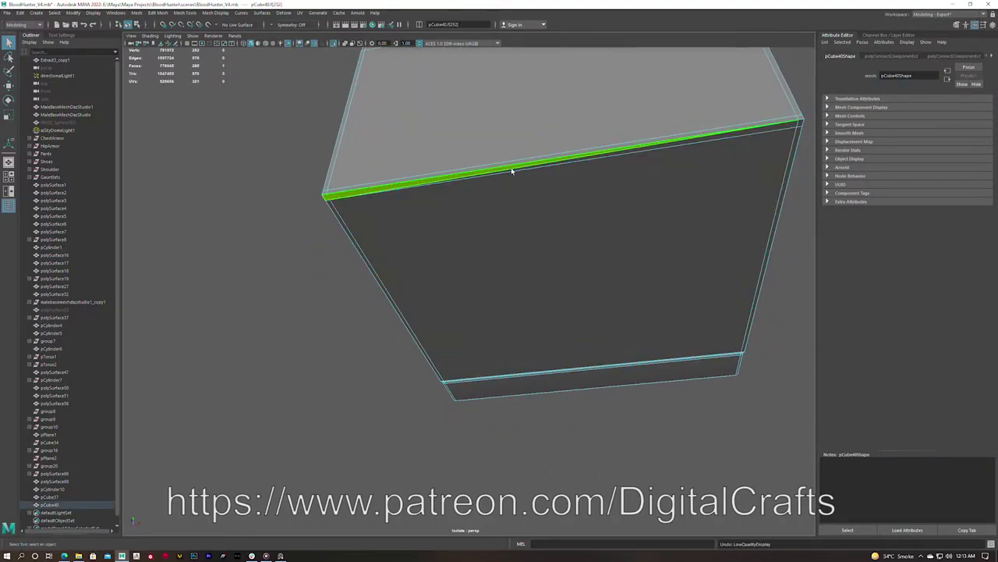
right_click_drag(331, 238, 332, 238, "shift")
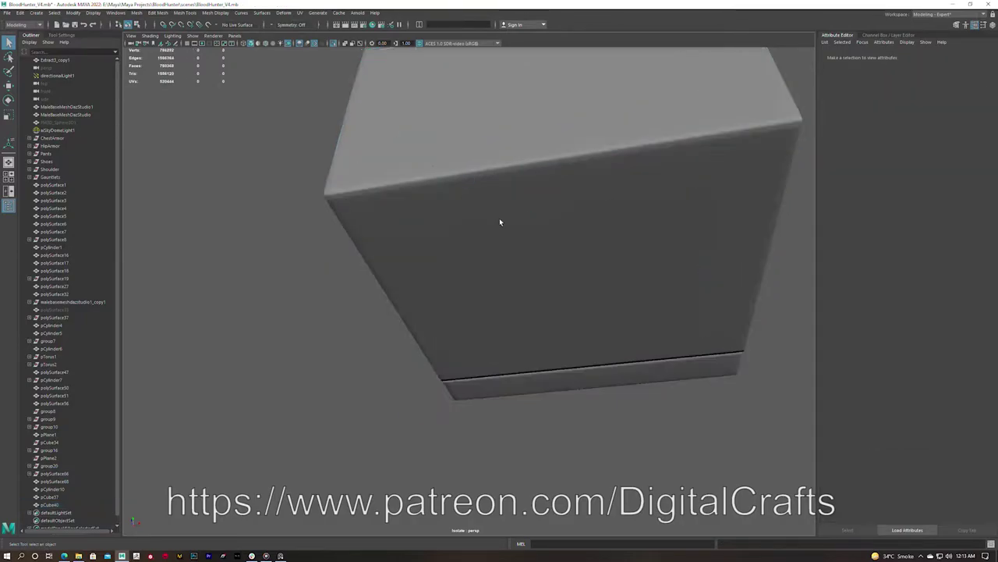
scroll(432, 218, "down", 3)
scroll(432, 218, "down", 4)
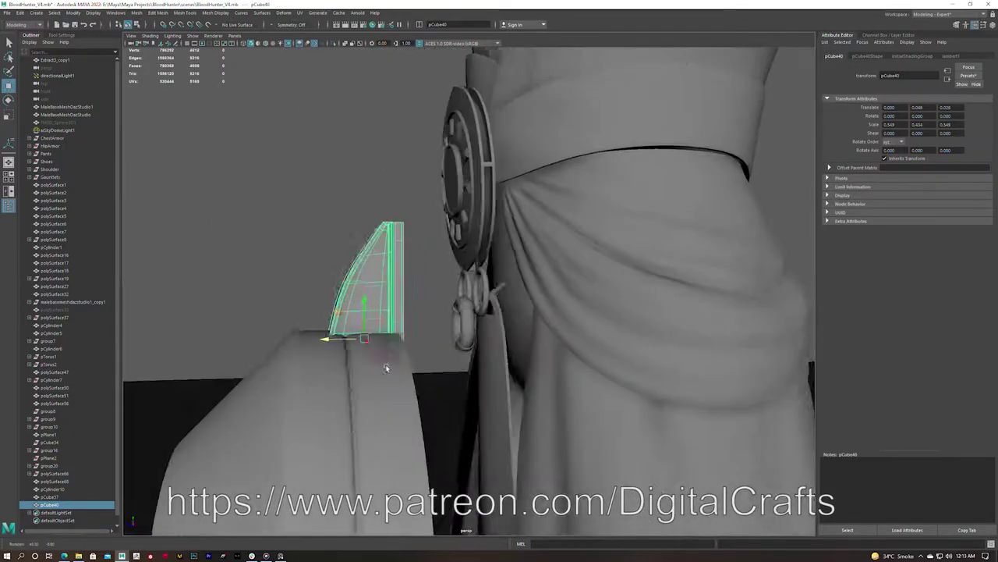
Duplicate the plank and rotate the copy into a spoke around the disc rim
left_click_drag(418, 364, 445, 213, "alt")
scroll(445, 212, "up", 3)
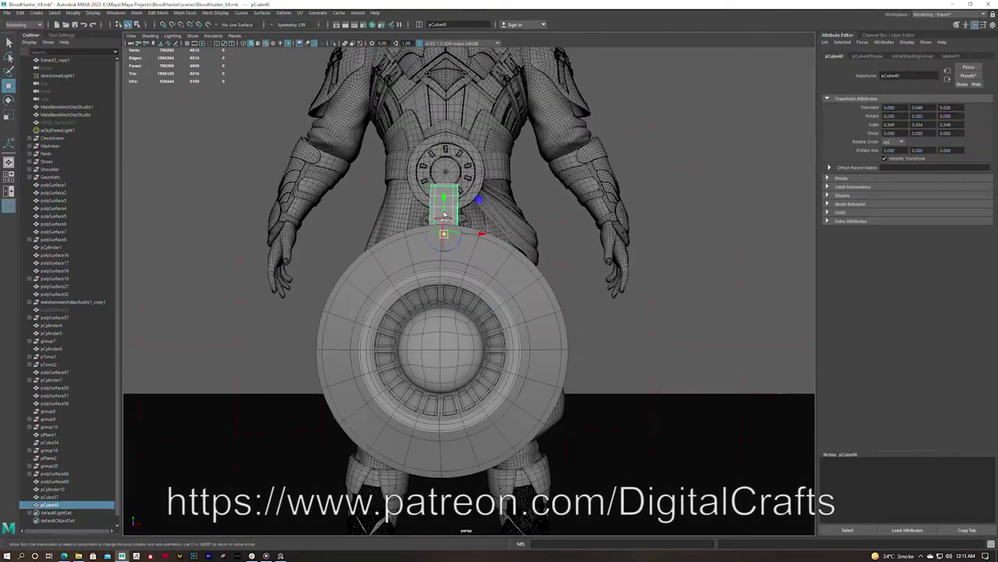
key("ctrl+d")
key("e")
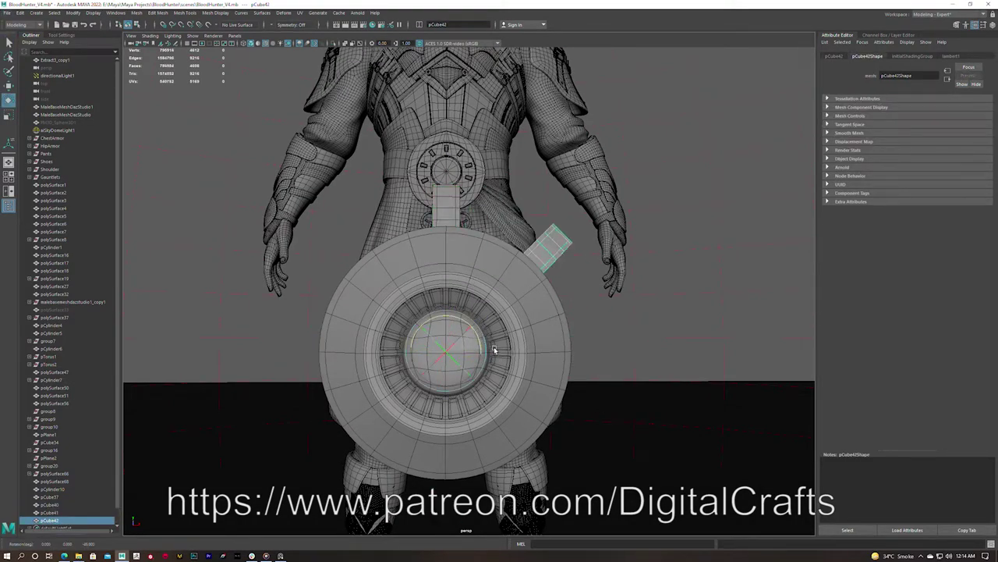
left_click_drag(487, 298, 433, 238, "alt")
left_click(431, 234, "shift")
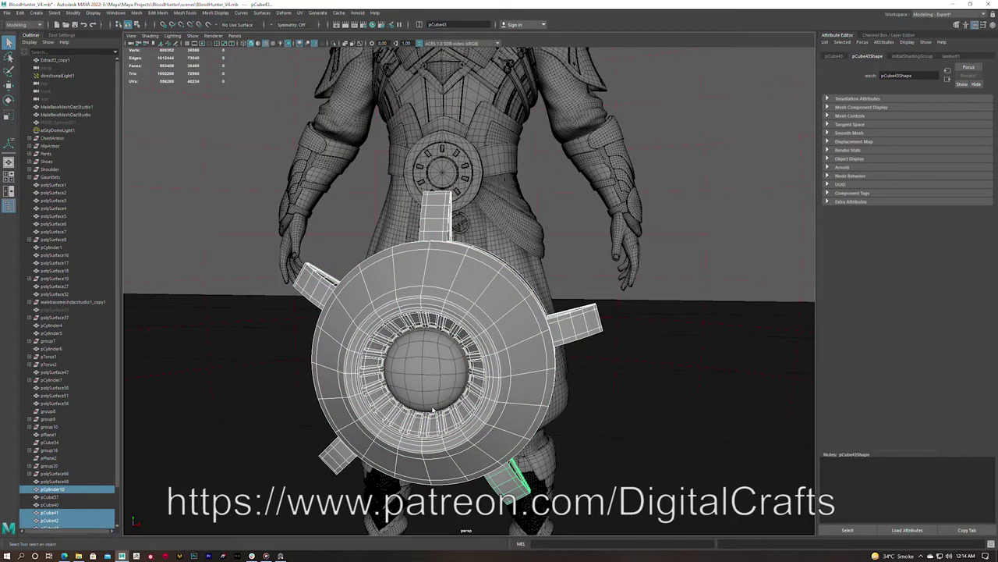
Group the disc with all its spokes using Ctrl+G and center the group's pivot
left_click_drag(431, 376, 75, 507, "alt")
mouse_move(289, 487)
left_mouse_down()
mouse_move(397, 179)
mouse_move(380, 427)
left_mouse_up()
key("ctrl+g")
left_click(73, 13)
left_click(102, 149)
Shrink the disc group and move it onto the hat band
mouse_move(327, 312)
left_mouse_down("alt")
mouse_move(381, 272)
mouse_move(478, 250)
left_mouse_up("alt")
scroll(478, 250, "down", 5)
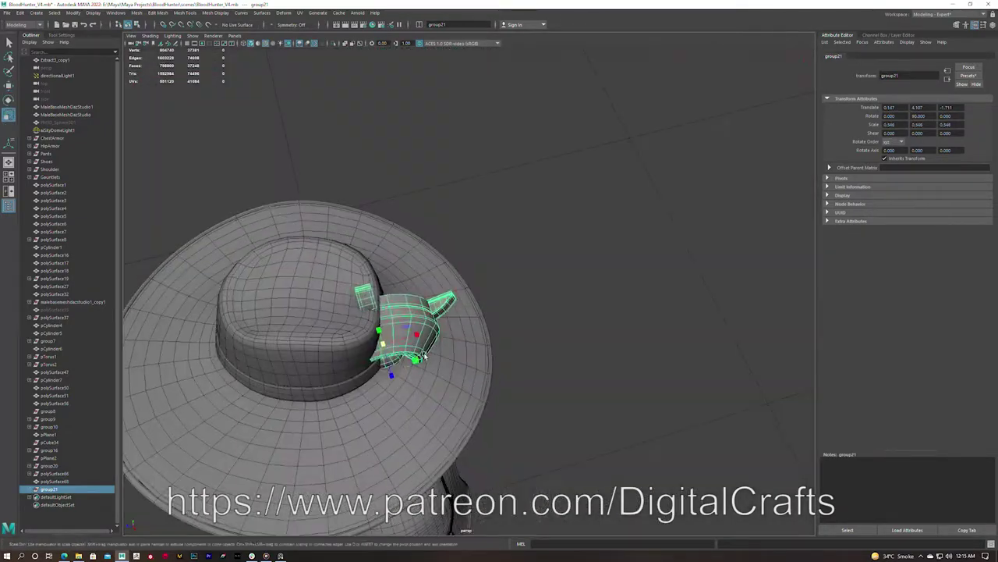
middle_click_drag(366, 312, 461, 248, "alt")
left_click_drag(434, 245, 406, 245)
key("e")
mouse_move(406, 244)
left_mouse_down("alt")
mouse_move(616, 254)
mouse_move(397, 296)
mouse_move(503, 289)
mouse_move(403, 289)
mouse_move(552, 272)
left_mouse_up("alt")
key("r")
key("e")
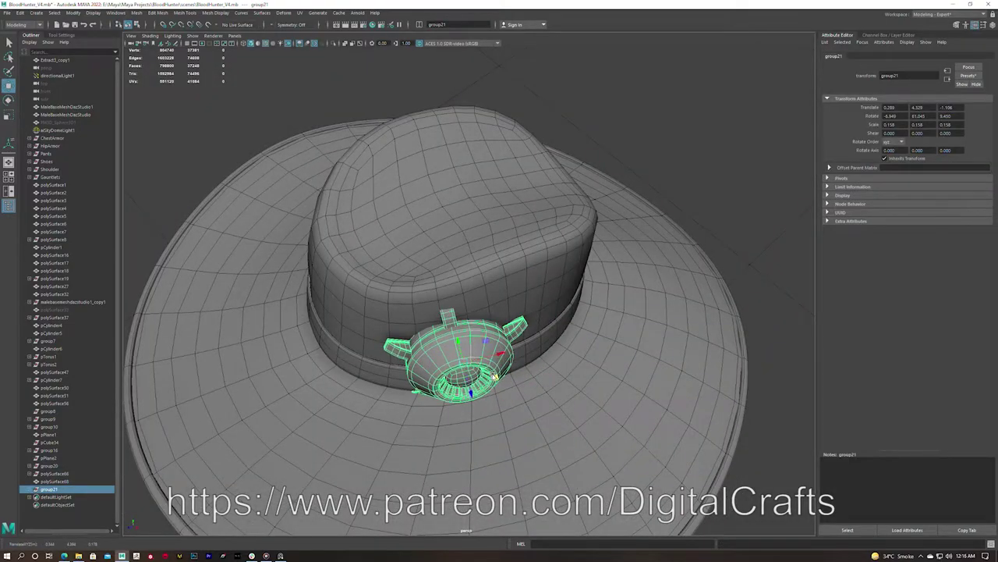
Rotate the first individual spokes so they angle around the hat emblem
mouse_move(494, 377)
left_mouse_down("alt")
mouse_move(563, 218)
mouse_move(586, 234)
mouse_move(422, 185)
left_mouse_up("alt")
key("Down")
key("e")
left_click(293, 332)
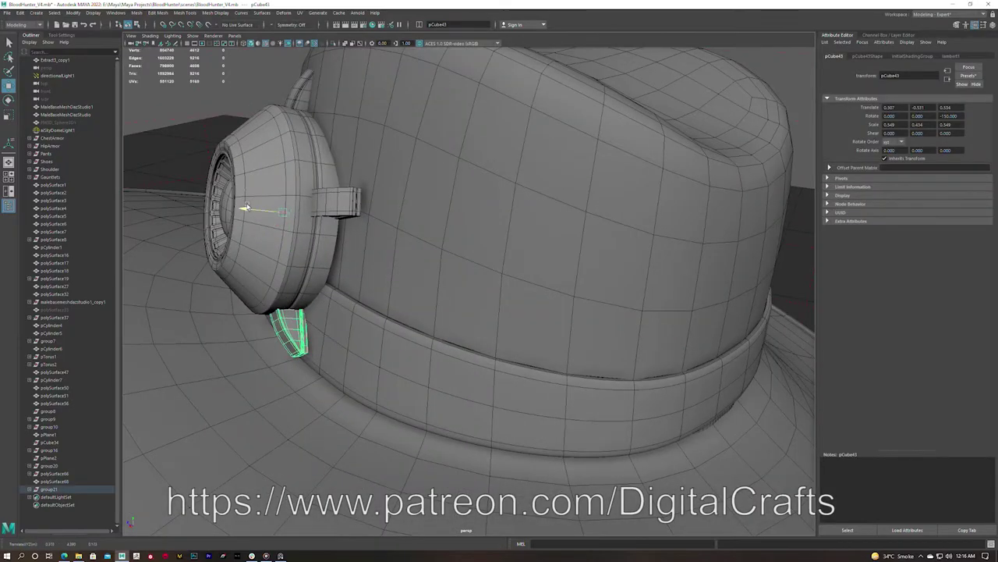
key("Left")
left_click_drag(244, 218, 193, 407, "alt")
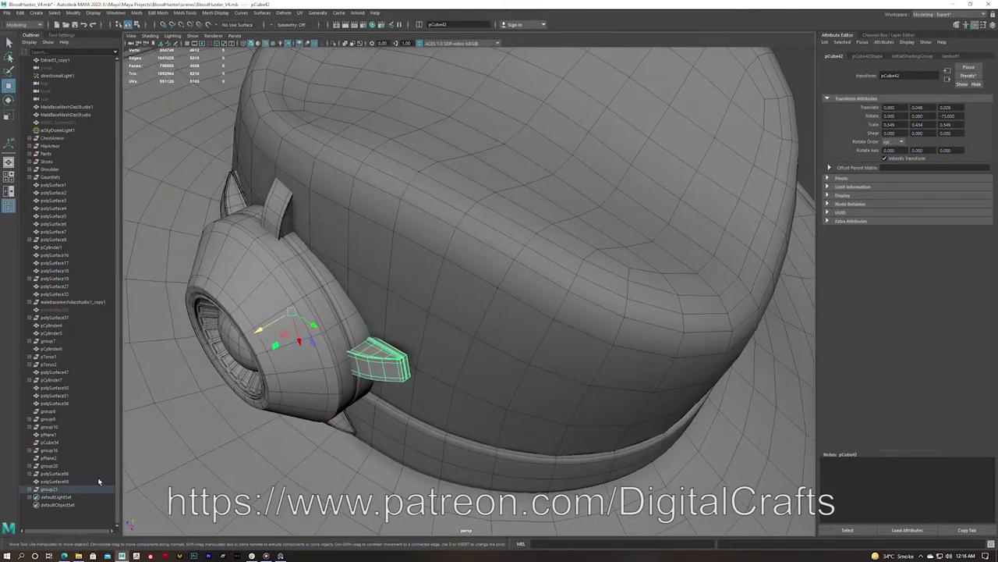
key("Down")
Move and rotate the remaining spokes on the far side into place
mouse_move(248, 313)
left_mouse_down("alt")
mouse_move(408, 346)
mouse_move(531, 291)
left_mouse_up("alt")
key("w")
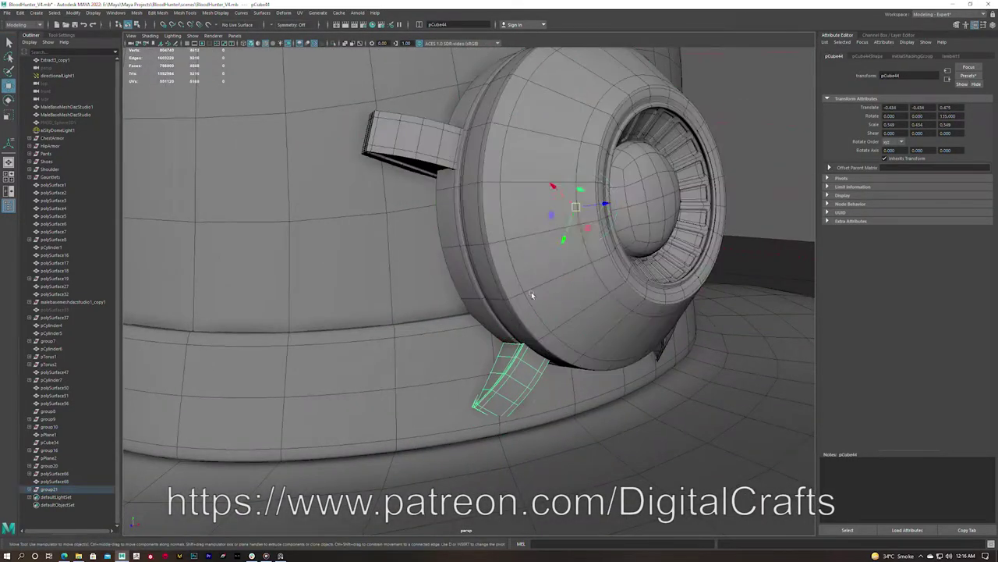
left_click_drag(605, 204, 247, 316, "alt")
key("Left")
key("e")
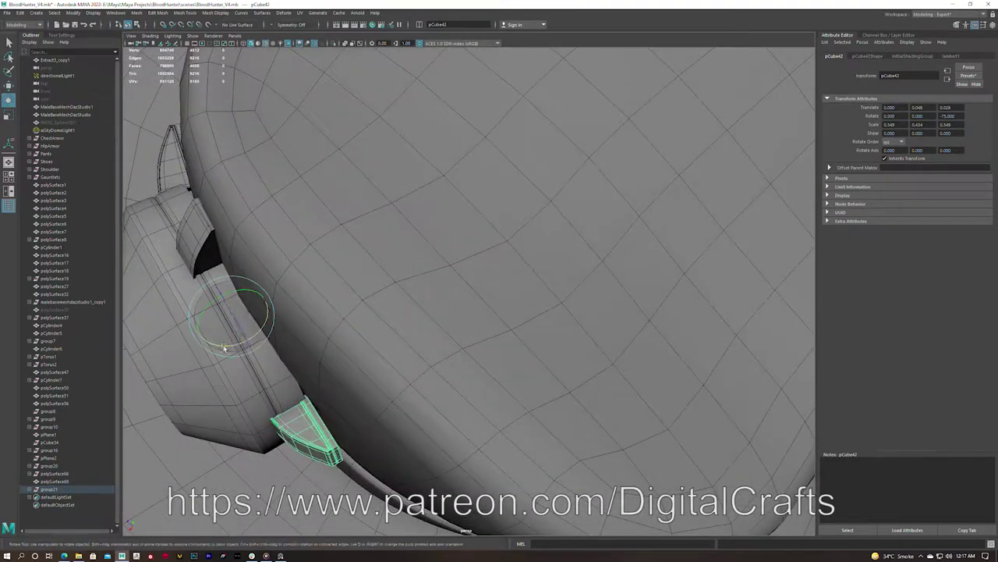
mouse_move(185, 288)
left_mouse_down("alt")
mouse_move(486, 261)
mouse_move(591, 190)
left_mouse_up("alt")
key("e")
Reselect the whole emblem group and preview it lit, without the wireframe overlay
scroll(475, 200, "down", 5)
scroll(475, 199, "down", 3)
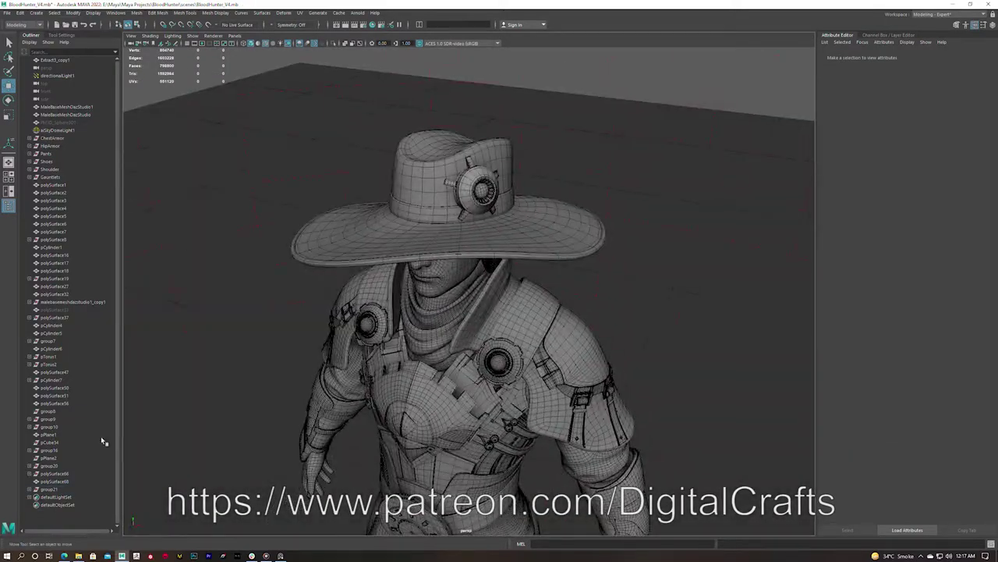
left_click(48, 488)
key("f")
mouse_move(468, 281)
left_mouse_down("alt")
mouse_move(619, 272)
mouse_move(488, 312)
mouse_move(476, 327)
mouse_move(494, 346)
left_mouse_up("alt")
key("Down")
key("w")
key("Up")
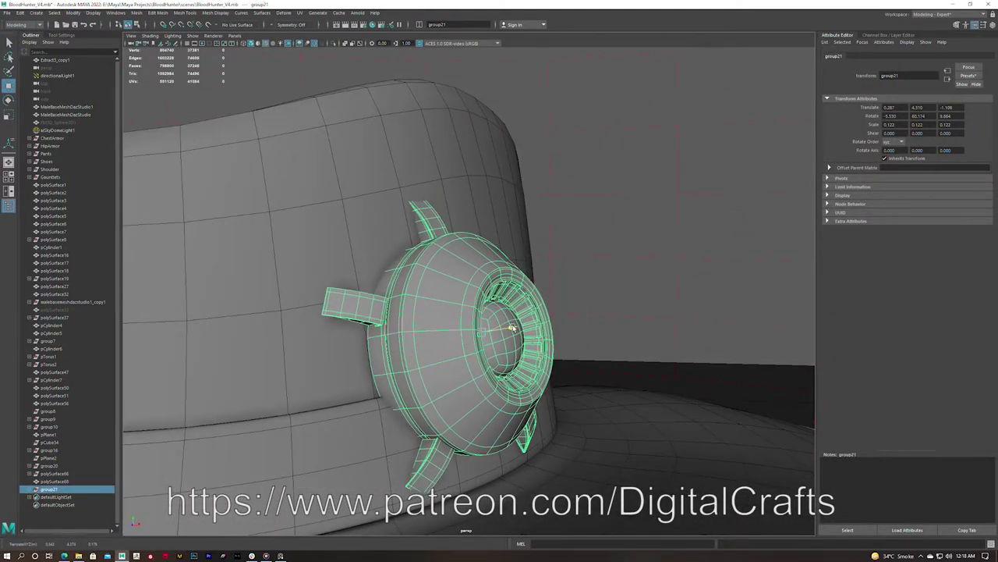
scroll(413, 236, "down", 5)
scroll(413, 235, "down", 3)
scroll(413, 235, "down", 3)
key("7")
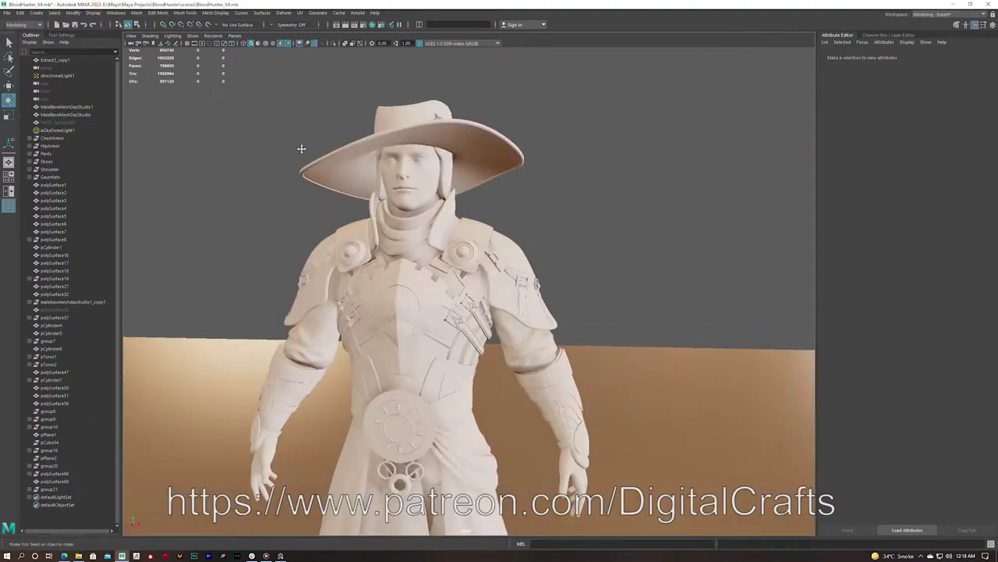
key("5")
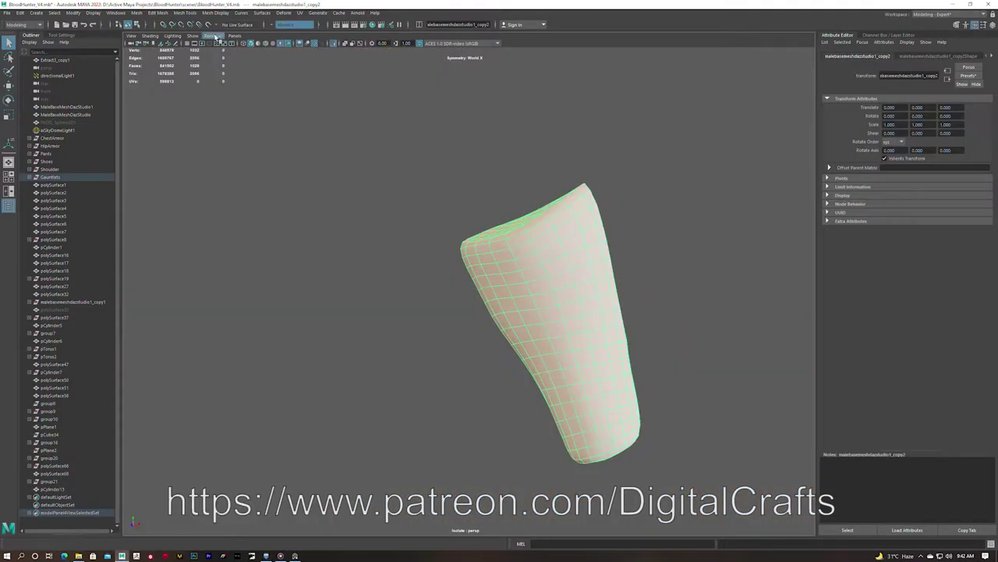
Extrude new rows of quad faces from the strip over the forearm guard
left_click_drag(448, 452, 453, 395, "alt")
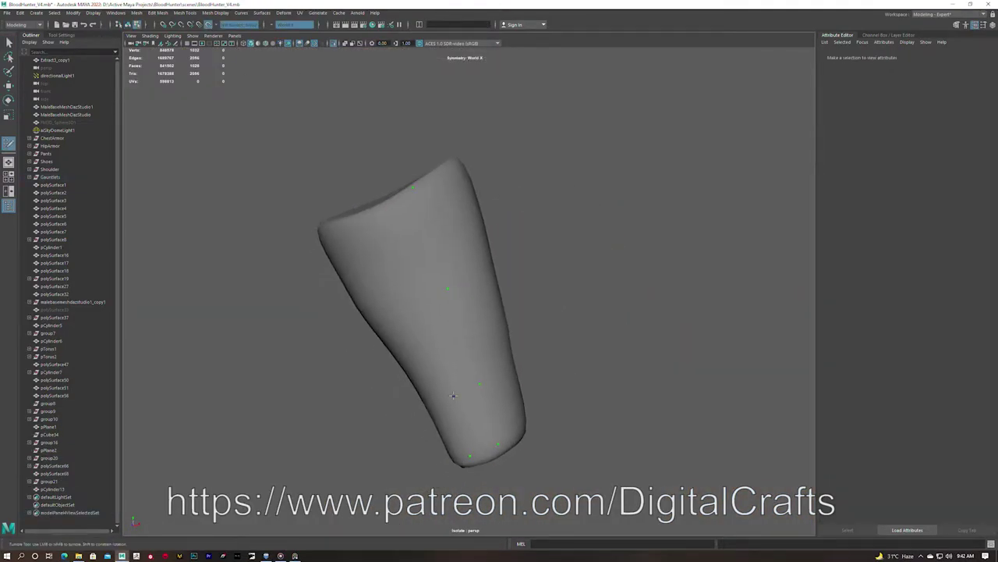
left_click_drag(451, 354, 530, 330, "alt")
key("ctrl+e")
left_click_drag(575, 381, 589, 322, "alt")
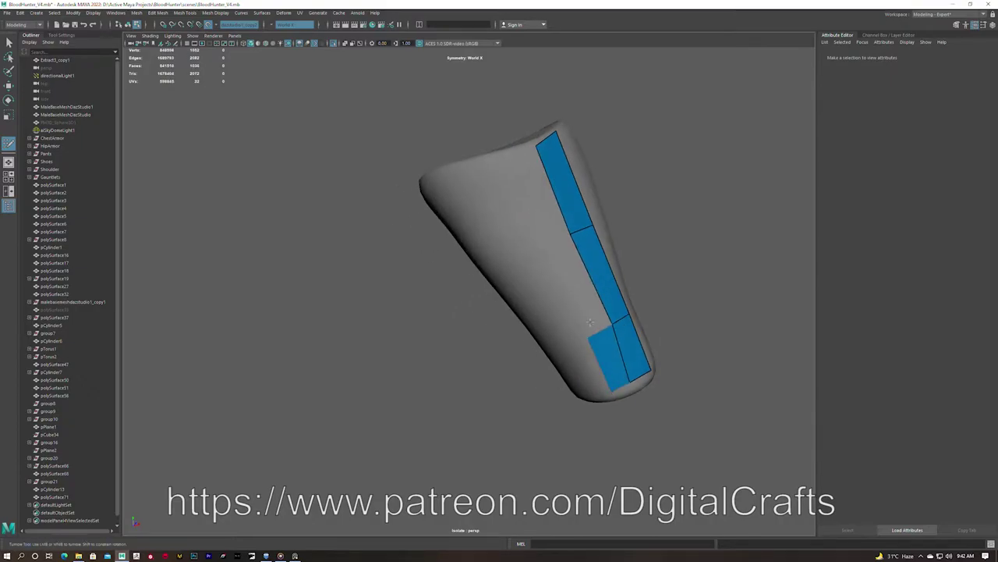
mouse_move(532, 144)
left_mouse_down("alt")
mouse_move(578, 367)
mouse_move(633, 312)
left_mouse_up("alt")
left_click(633, 312, "shift")
Add more quad faces along the patch edge and near its bottom
left_click_drag(562, 151, 639, 221, "alt")
mouse_move(647, 323)
left_mouse_down("alt")
mouse_move(669, 290)
mouse_move(662, 325)
mouse_move(568, 301)
left_mouse_up("alt")
left_click(568, 301, "shift")
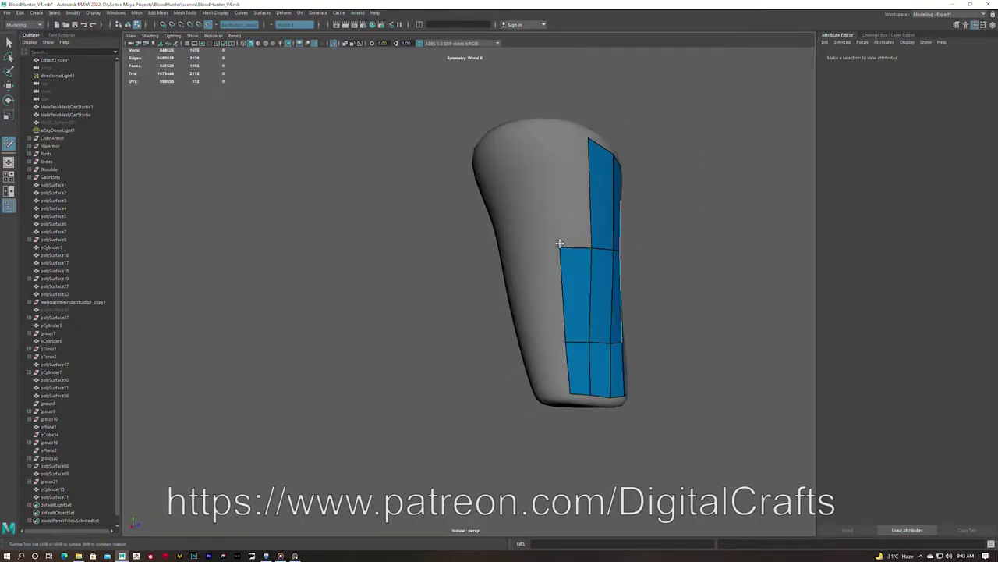
left_click_drag(555, 197, 552, 295, "alt")
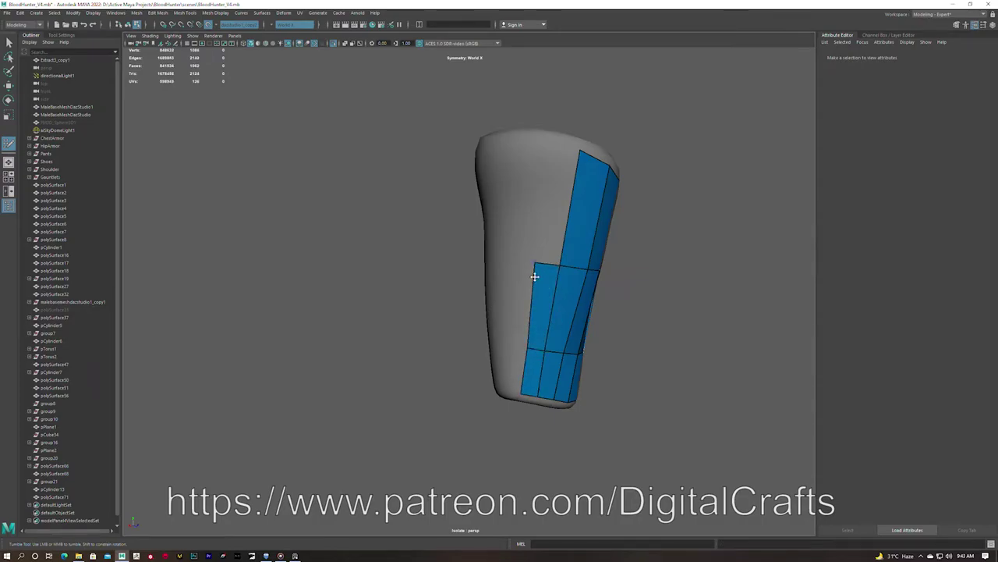
left_click_drag(537, 177, 491, 435, "alt")
left_click(491, 435, "shift")
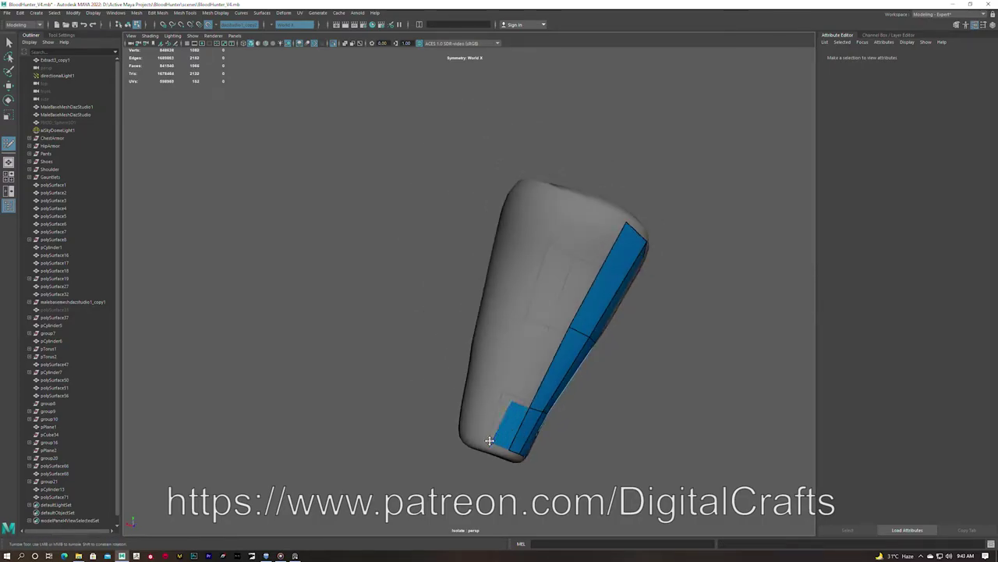
mouse_move(552, 274)
left_mouse_down("alt")
mouse_move(403, 279)
mouse_move(487, 393)
left_mouse_up("alt")
Show the full character, select the new bracer patch and frame it
key("ctrl+1")
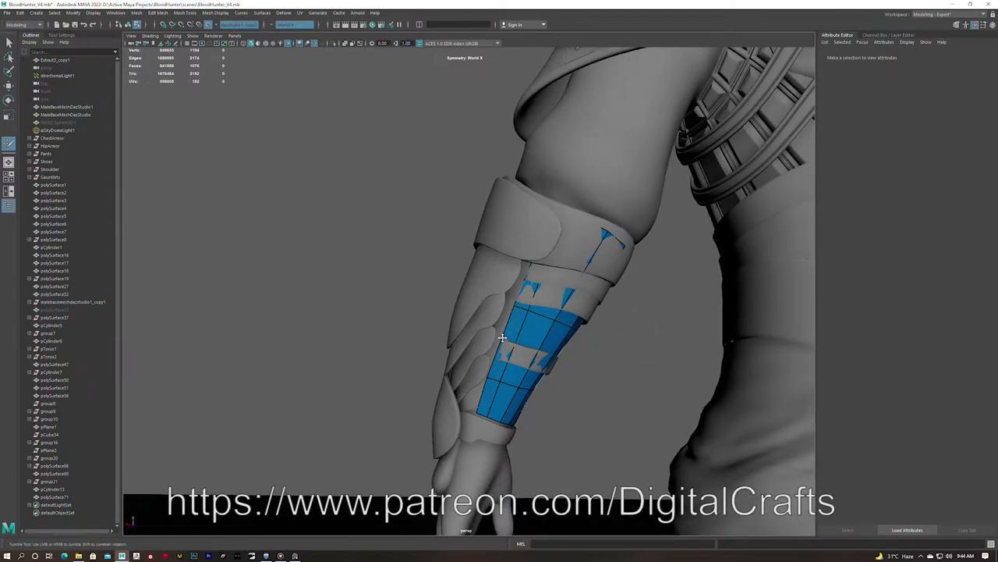
key("F8")
left_click(510, 386)
left_click_drag(511, 386, 464, 418, "alt")
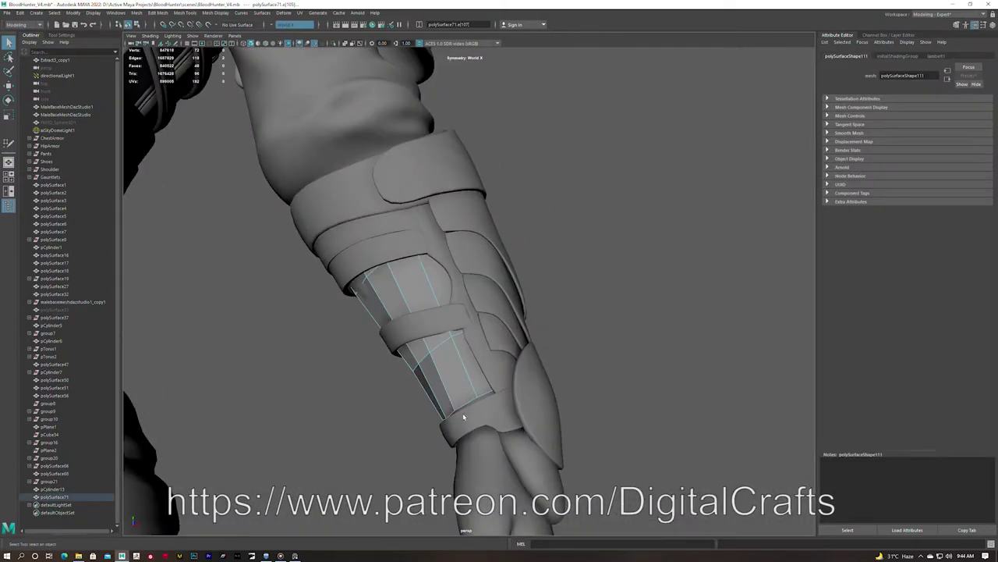
key("r")
left_click_drag(495, 388, 479, 446, "alt")
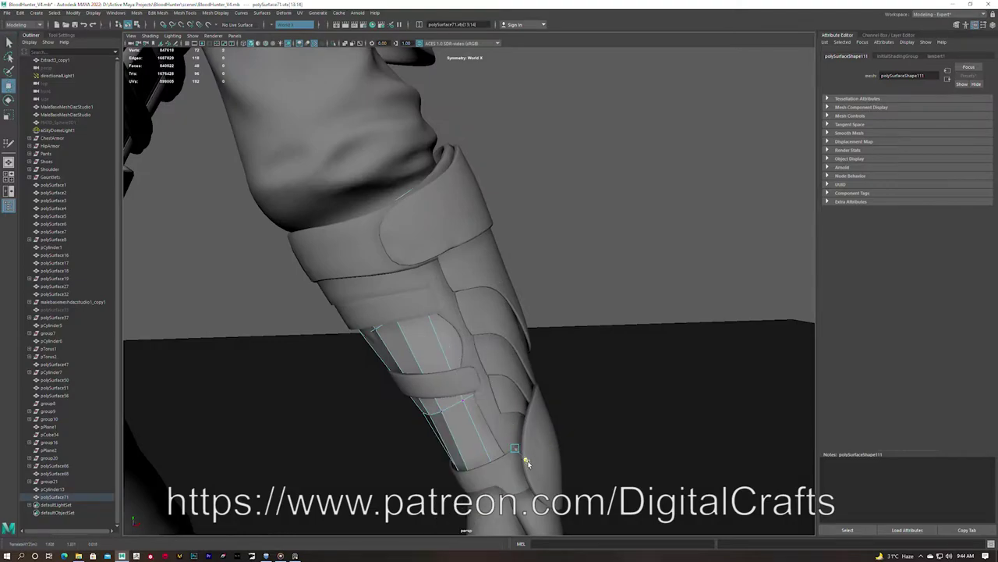
key("f")
Apply Edit Edge Flow to a bracer edge, then reselect the patch on the full character
key("ctrl+1")
left_click(550, 294)
right_click_drag(553, 265, 561, 282, "shift")
mouse_move(561, 283)
left_mouse_down("alt")
mouse_move(568, 285)
mouse_move(419, 286)
left_mouse_up("alt")
key("ctrl+1")
mouse_move(593, 237)
left_mouse_down("alt")
mouse_move(412, 245)
mouse_move(412, 263)
mouse_move(451, 234)
mouse_move(466, 275)
left_mouse_up("alt")
left_click(411, 263)
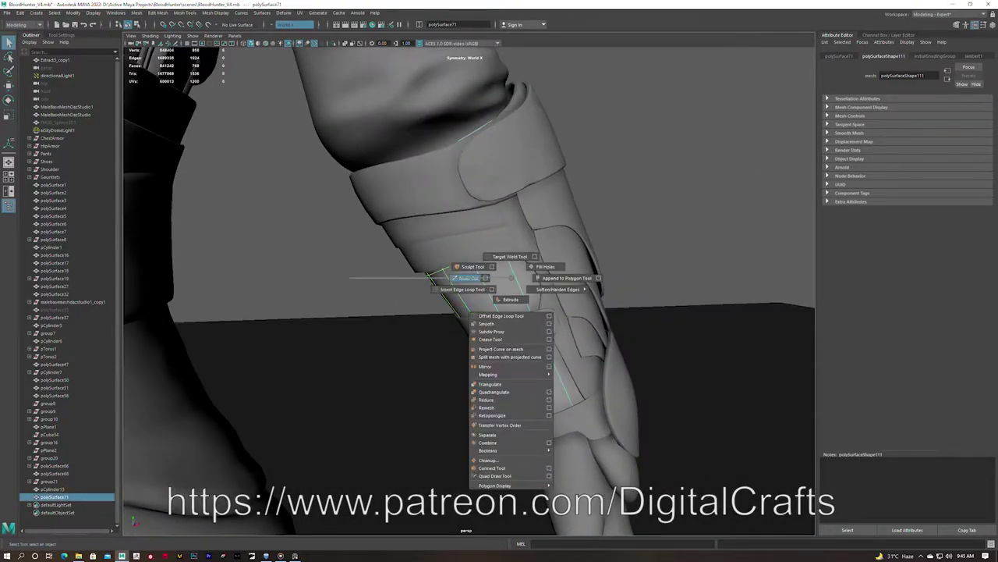
right_click(523, 330, "shift")
key("ctrl+1")
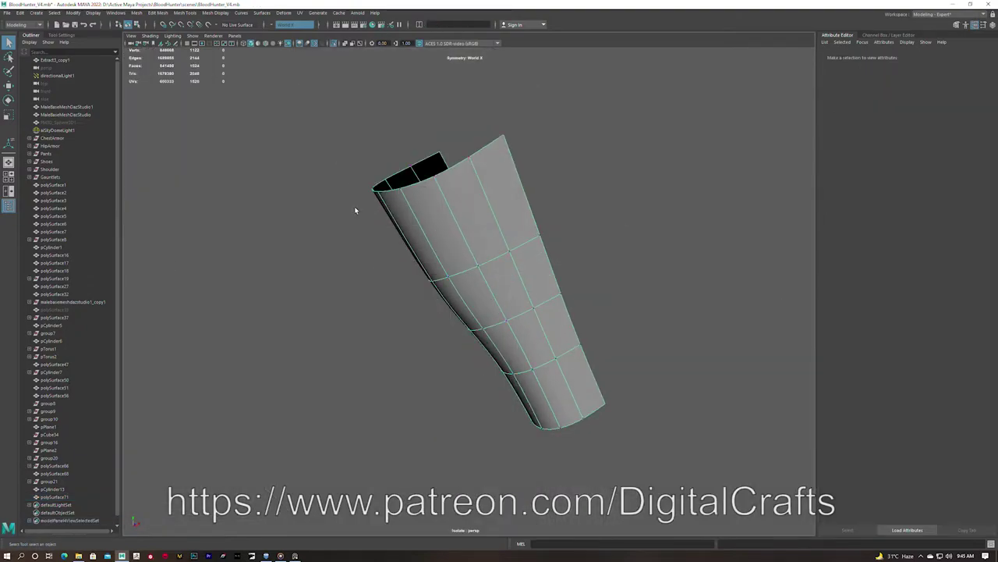
key("ctrl+z")
key("ctrl+z")
key("ctrl+z")
key("ctrl+z")
key("ctrl+z")
key("ctrl+z")
key("ctrl+z")
key("ctrl+z")
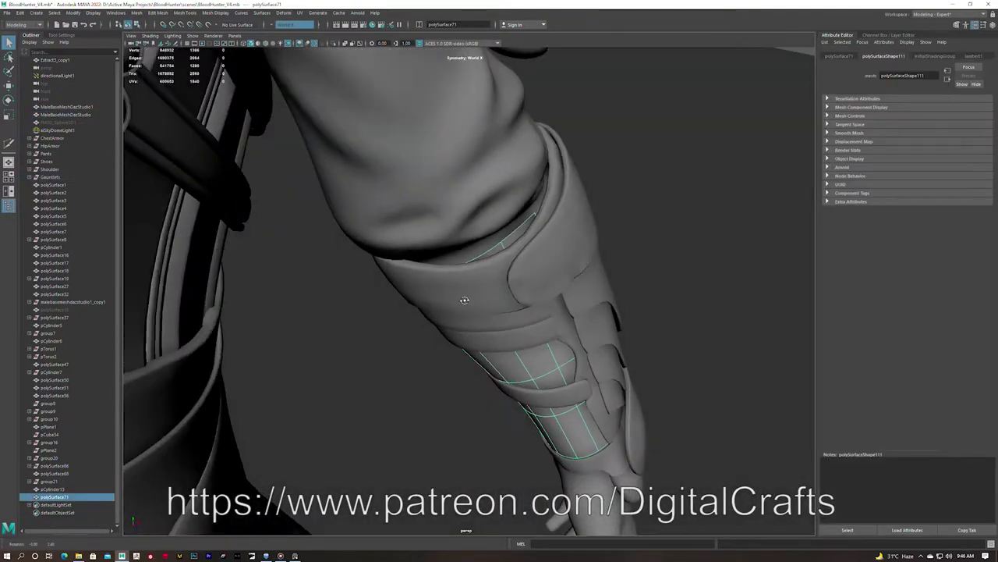
key("ctrl+z")
key("ctrl+z")
key("ctrl+z")
key("ctrl+z")
key("ctrl+z")
key("ctrl+z")
key("ctrl+z")
key("ctrl+z")
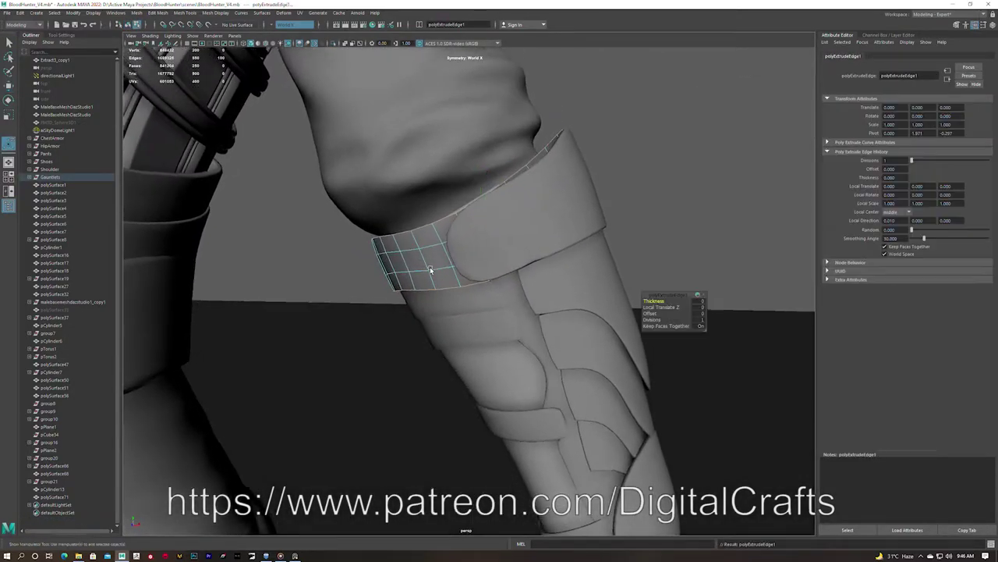
key("ctrl+z")
key("ctrl+z")
key("ctrl+z")
key("ctrl+z")
key("ctrl+z")
key("ctrl+z")
key("ctrl+z")
key("ctrl+z")
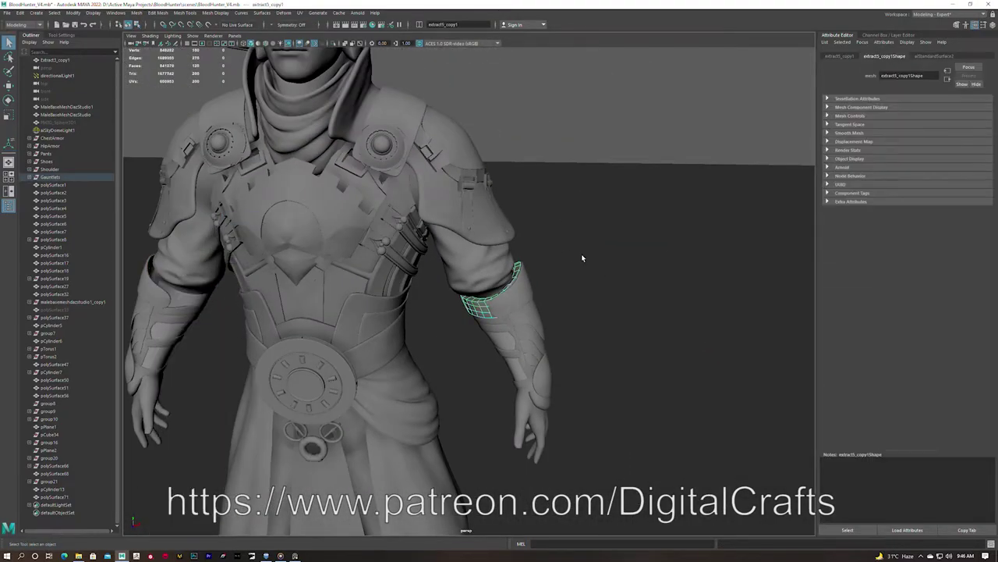
key("ctrl+z")
Extrude the forearm band's faces to give it thickness
right_click_drag(512, 283, 520, 305)
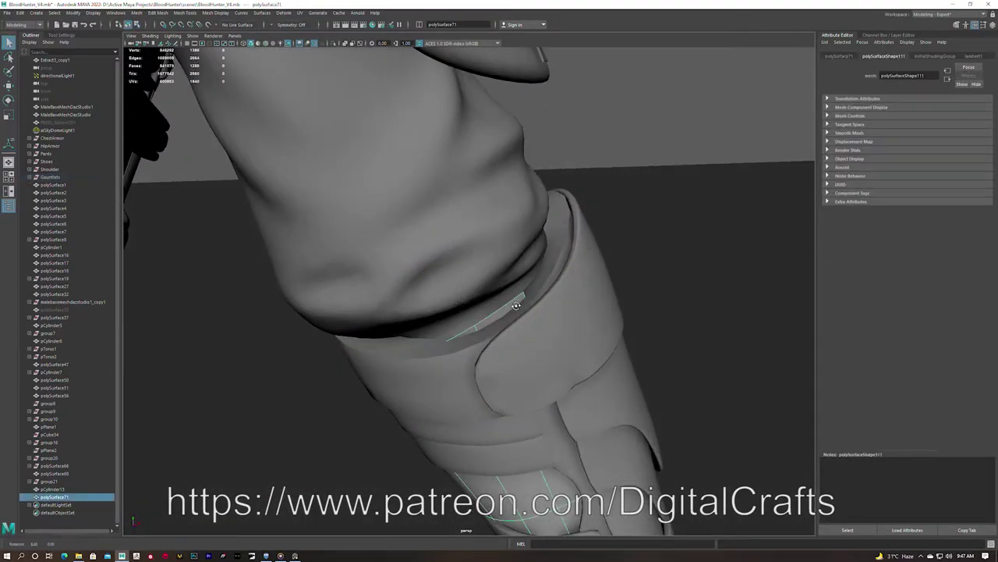
key("ctrl+z")
key("ctrl+z")
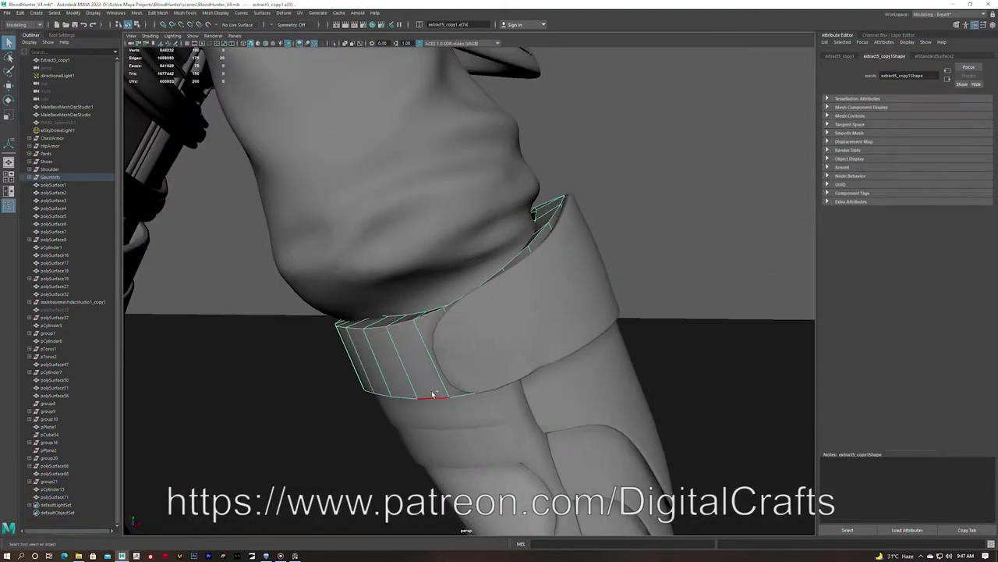
right_click(406, 335)
left_click(413, 355)
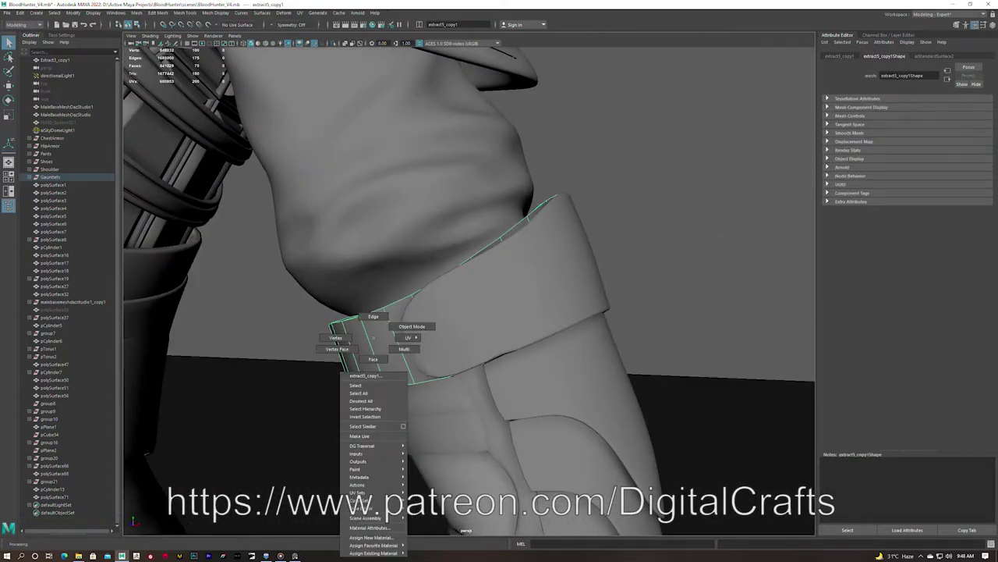
Extract the band faces as a separate piece and bevel its edges into rims
right_click_drag(373, 337, 373, 359)
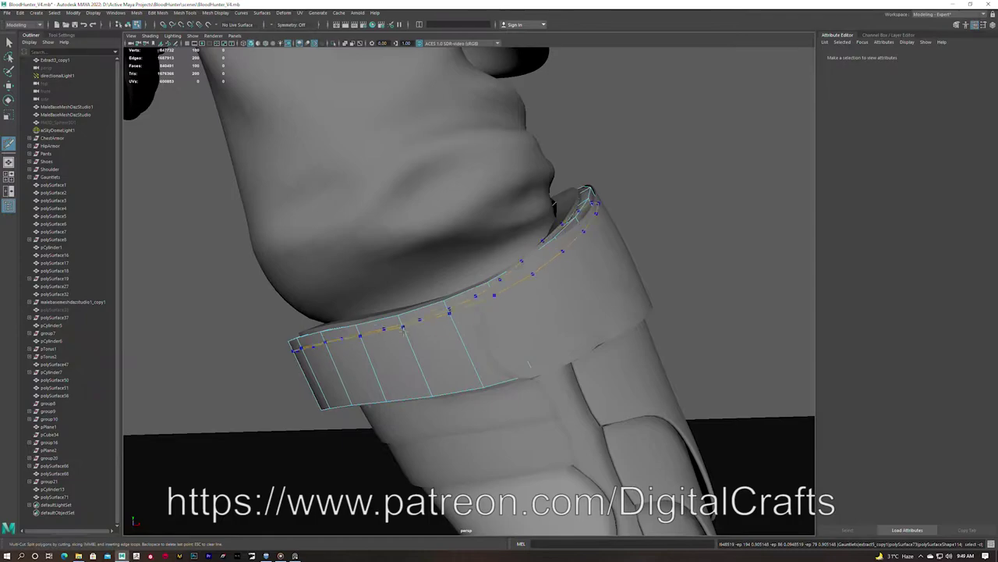
left_click(428, 385, "ctrl")
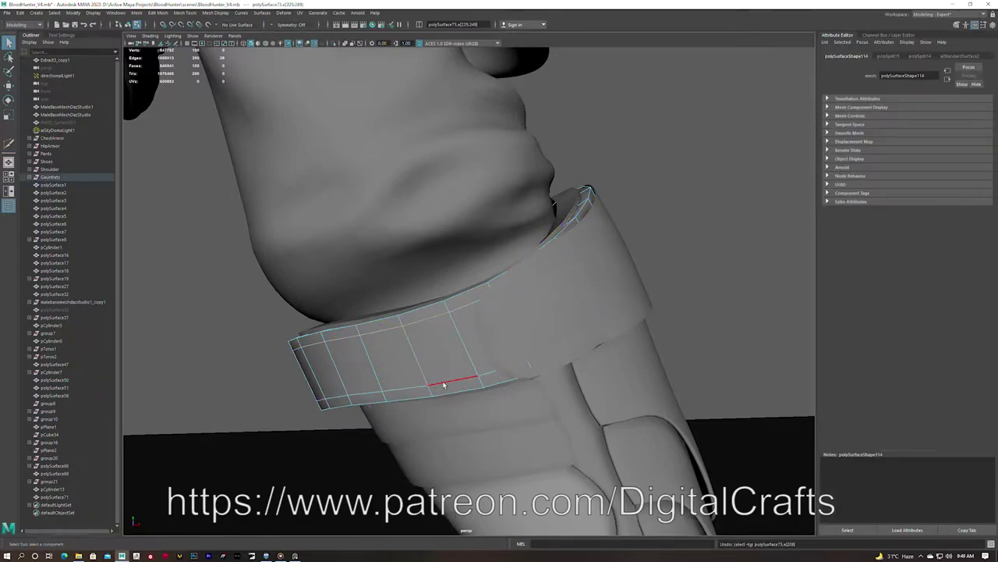
key("ctrl+b")
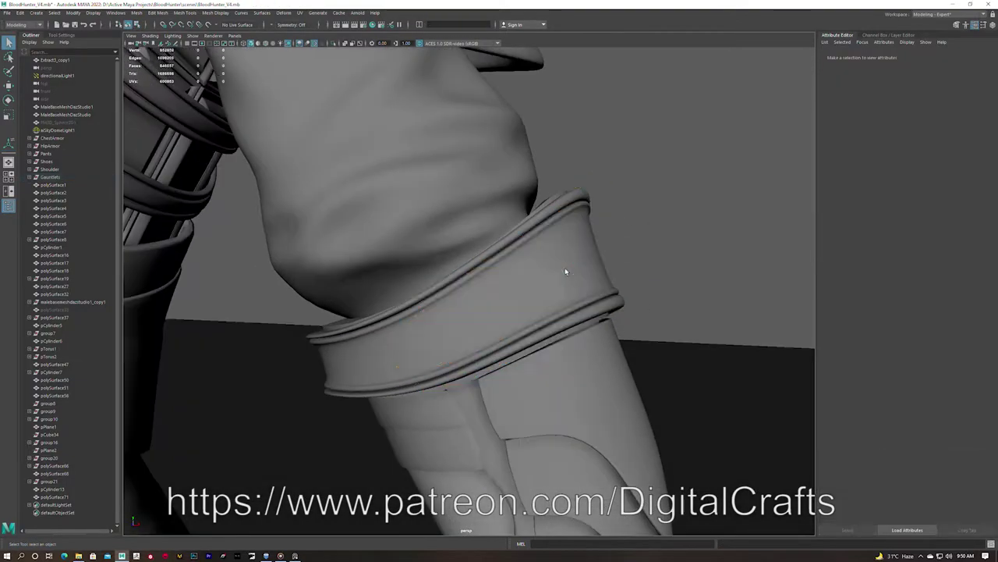
Extrude a block of faces on the front of the forearm band
right_click(483, 298, "shift")
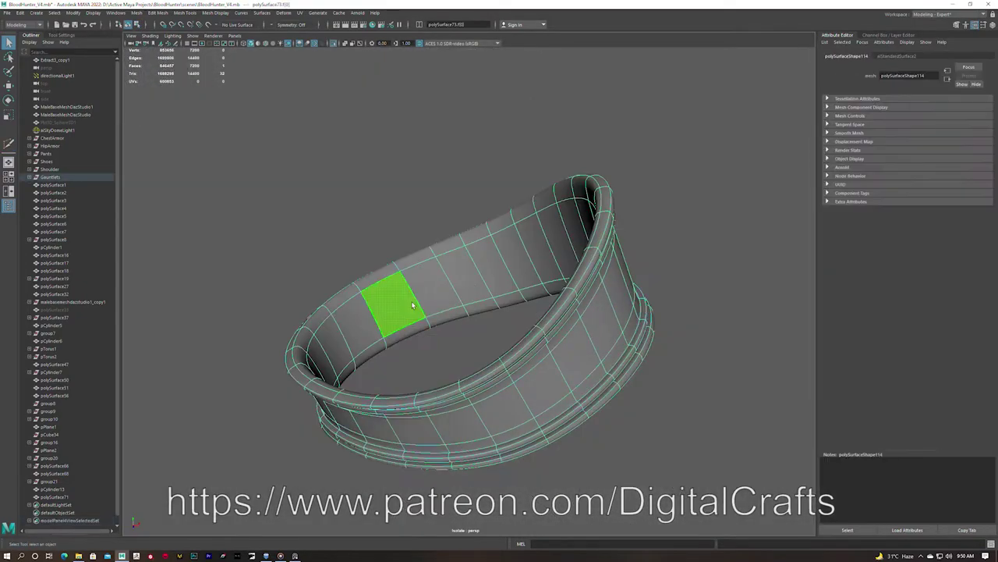
right_click(431, 239, "shift")
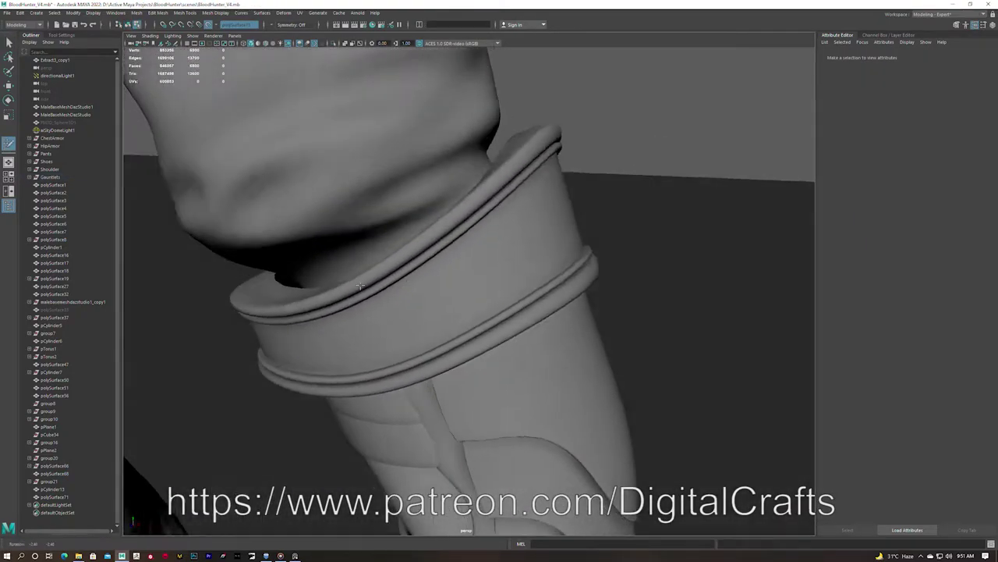
left_click_drag(360, 285, 385, 277, "alt")
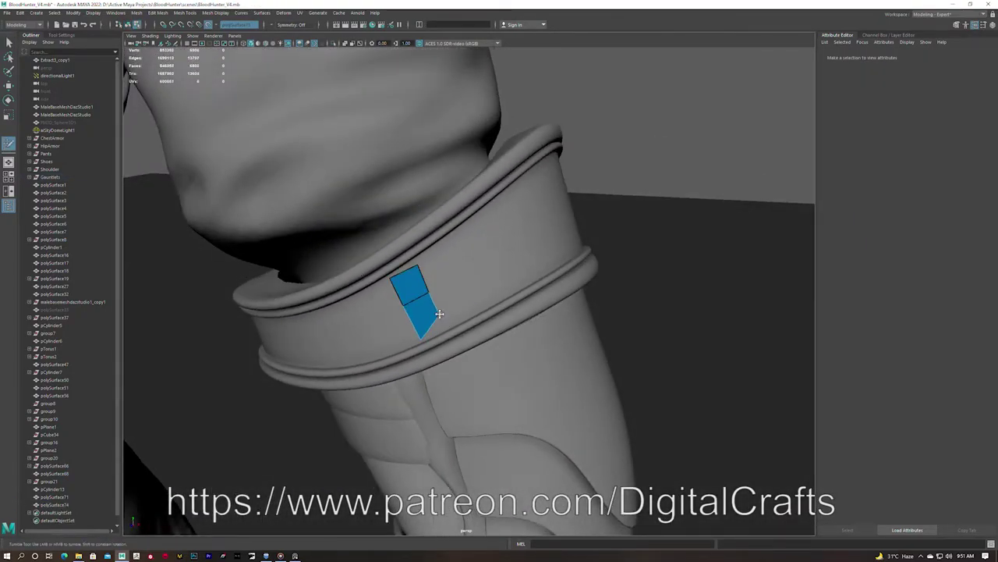
left_click_drag(425, 291, 418, 269, "alt")
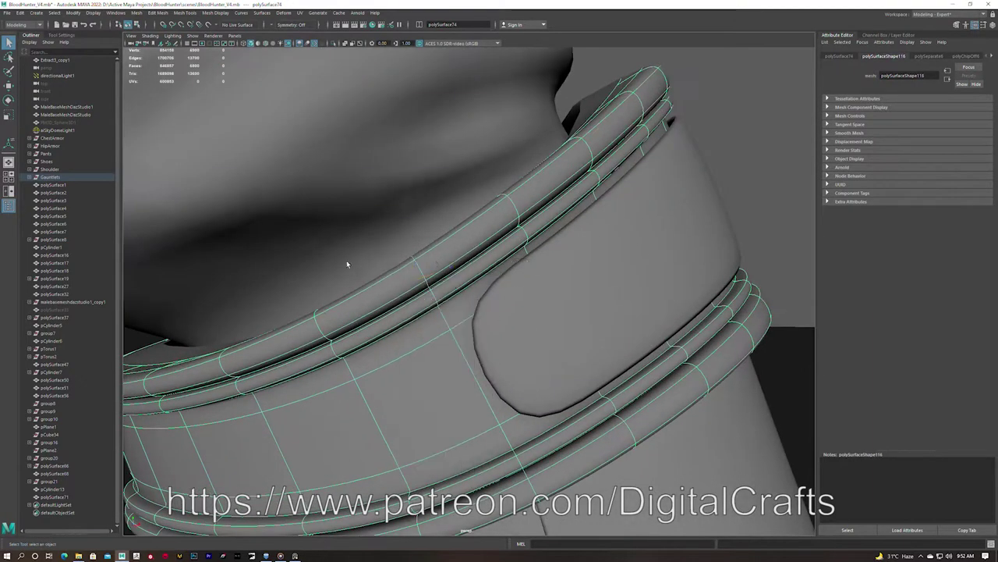
Multi-cut new edges across the band and bevel the plate's edges
right_click_drag(347, 265, 428, 278, "shift")
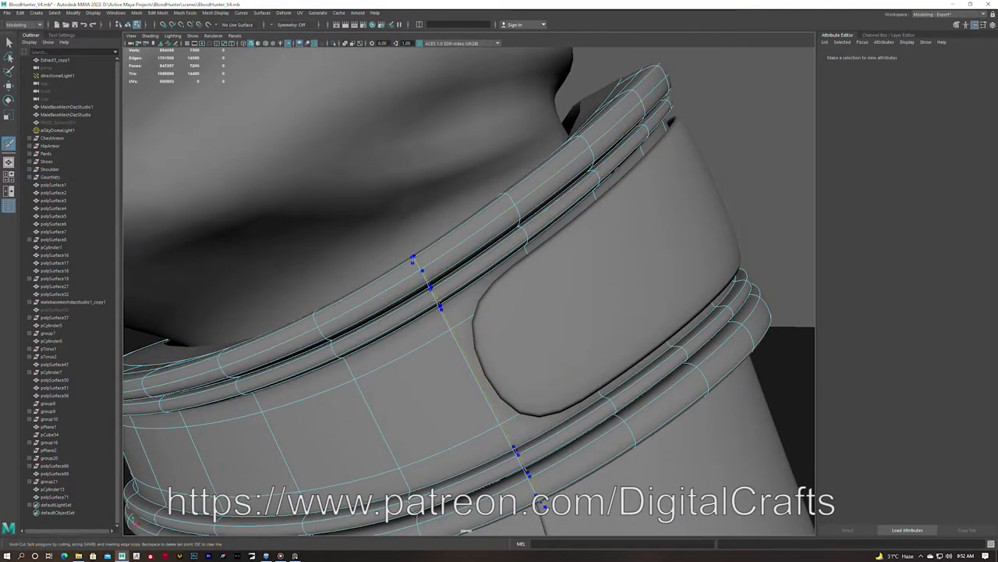
key("q")
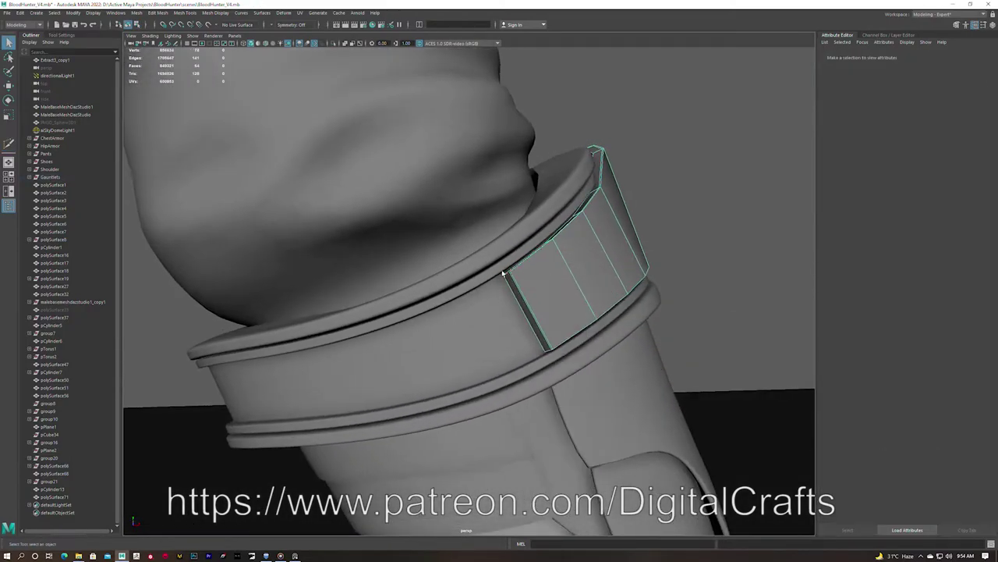
key("ctrl+b")
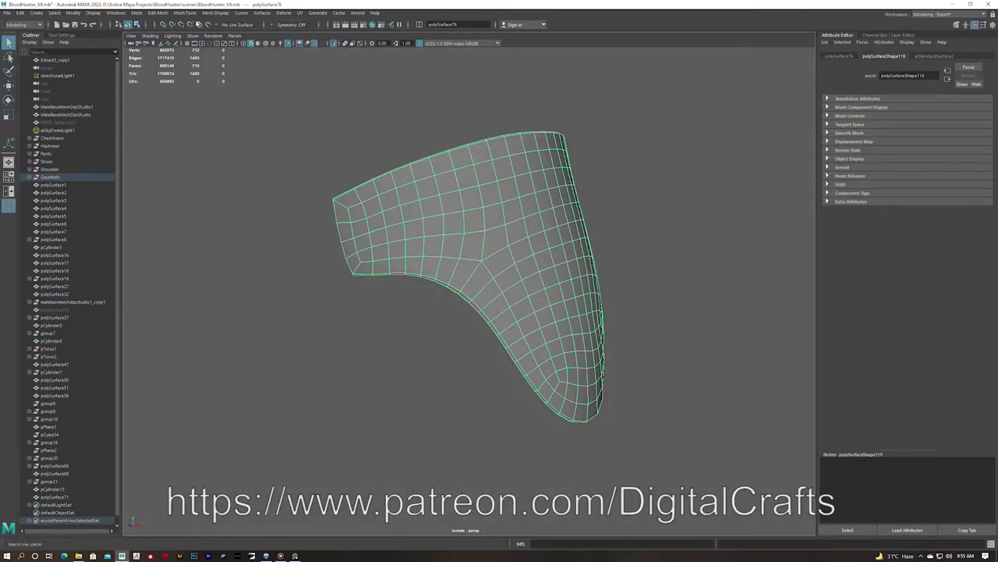
Draw the first quads with Quad Draw on the live shin armor surface
right_click_drag(408, 191, 405, 323, "shift")
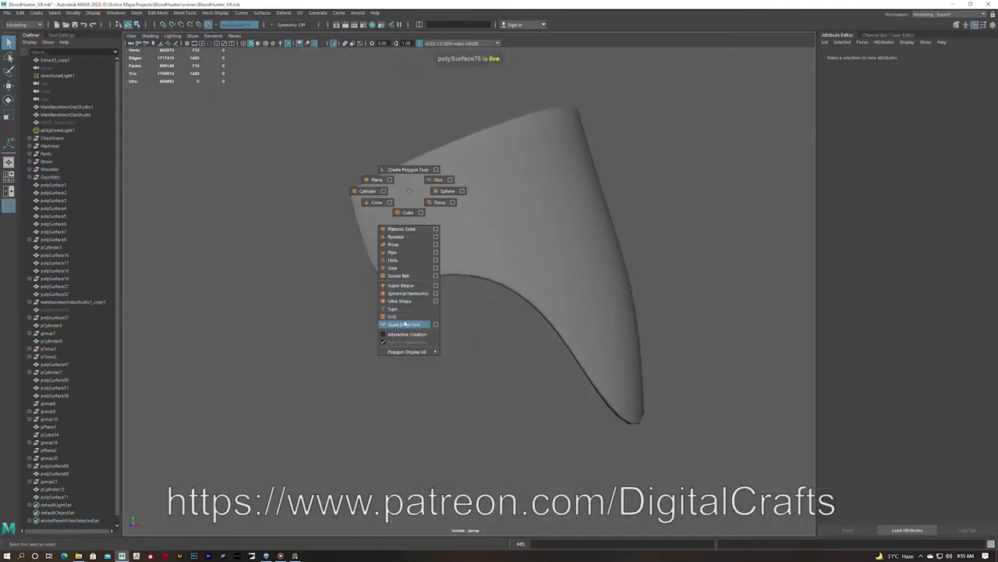
mouse_move(419, 202)
left_mouse_down("alt")
mouse_move(390, 221)
mouse_move(393, 167)
left_mouse_up("alt")
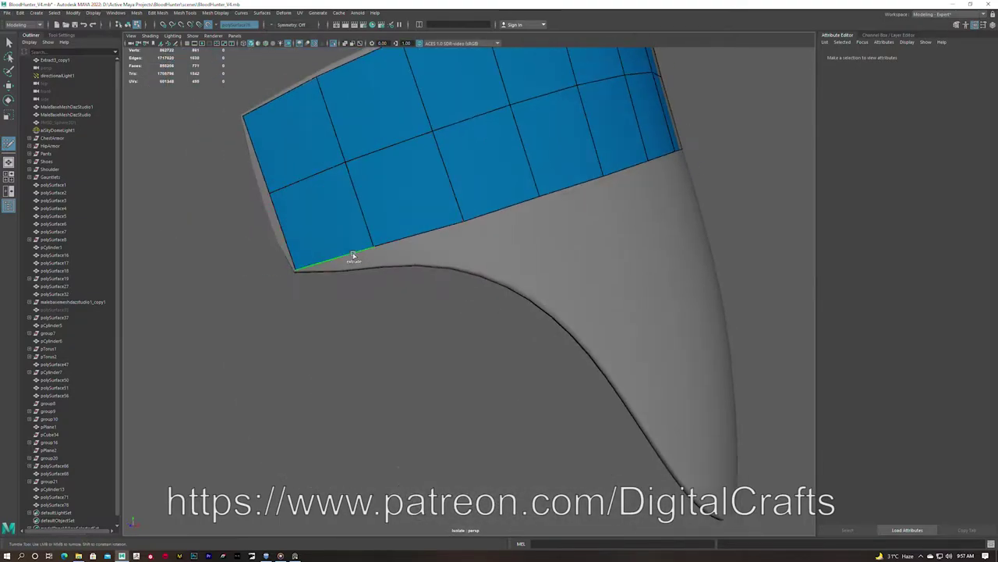
left_click_drag(409, 256, 437, 221, "alt")
mouse_move(557, 161)
left_mouse_down("alt")
mouse_move(403, 190)
mouse_move(421, 187)
left_mouse_up("alt")
scroll(421, 187, "up", 3)
left_click_drag(359, 102, 417, 266, "alt")
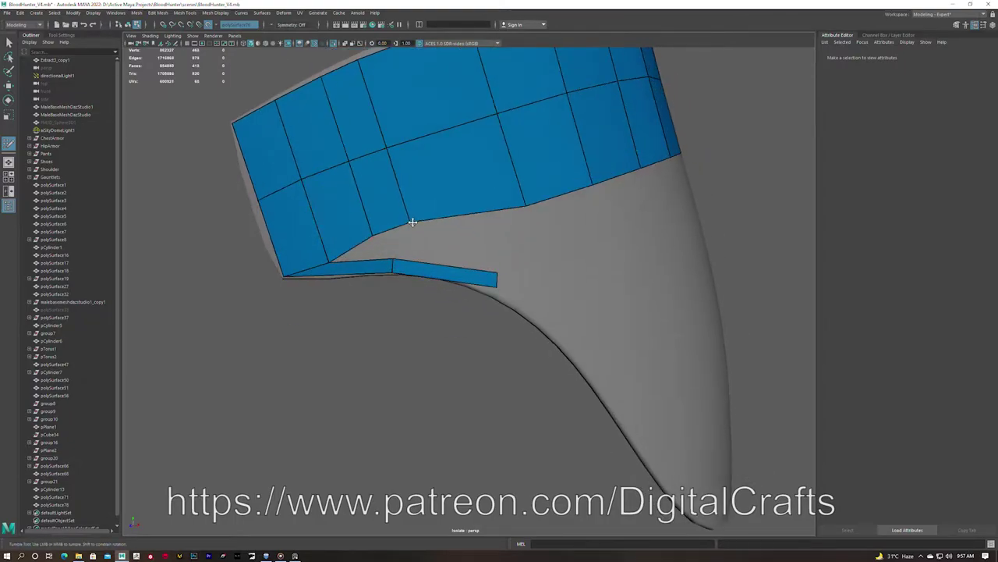
left_click_drag(449, 274, 372, 247, "alt")
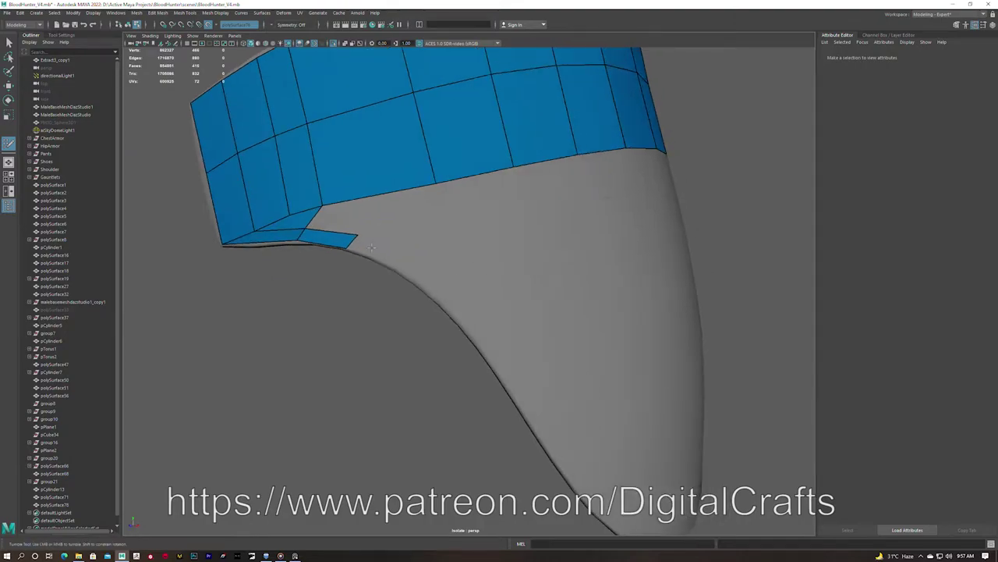
left_click_drag(455, 288, 366, 208, "alt")
mouse_move(329, 91)
left_mouse_down("alt")
mouse_move(359, 218)
mouse_move(445, 170)
mouse_move(417, 267)
mouse_move(435, 294)
mouse_move(444, 260)
left_mouse_up("alt")
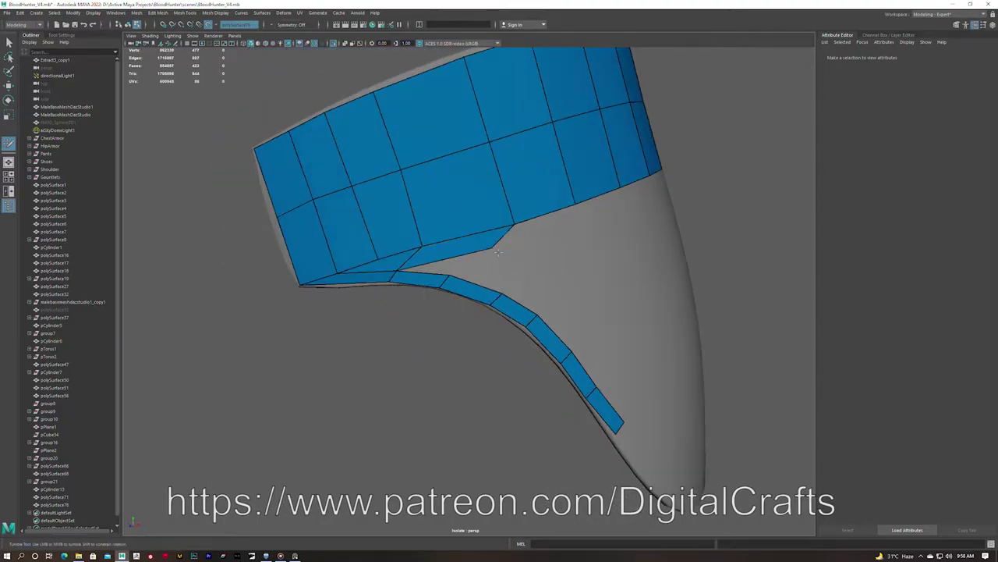
mouse_move(556, 248)
left_mouse_down("alt")
mouse_move(439, 234)
mouse_move(445, 248)
left_mouse_up("alt")
Extend strips of quads outward from the mesh edges and along the bottom
left_click_drag(511, 251, 569, 250)
mouse_move(569, 249)
left_mouse_down("alt")
mouse_move(473, 223)
mouse_move(441, 199)
left_mouse_up("alt")
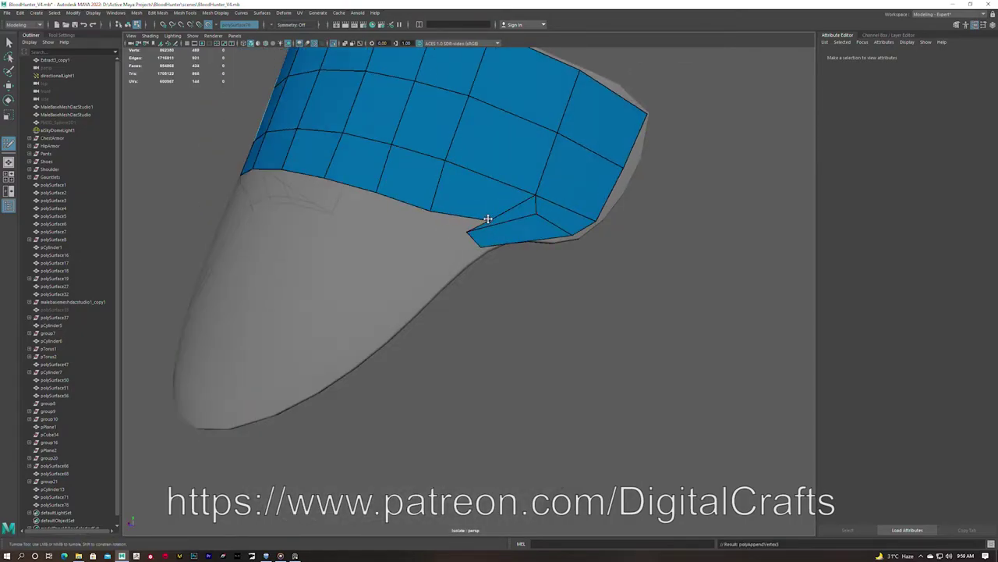
mouse_move(516, 220)
left_mouse_down("alt")
mouse_move(546, 241)
mouse_move(457, 221)
left_mouse_up("alt")
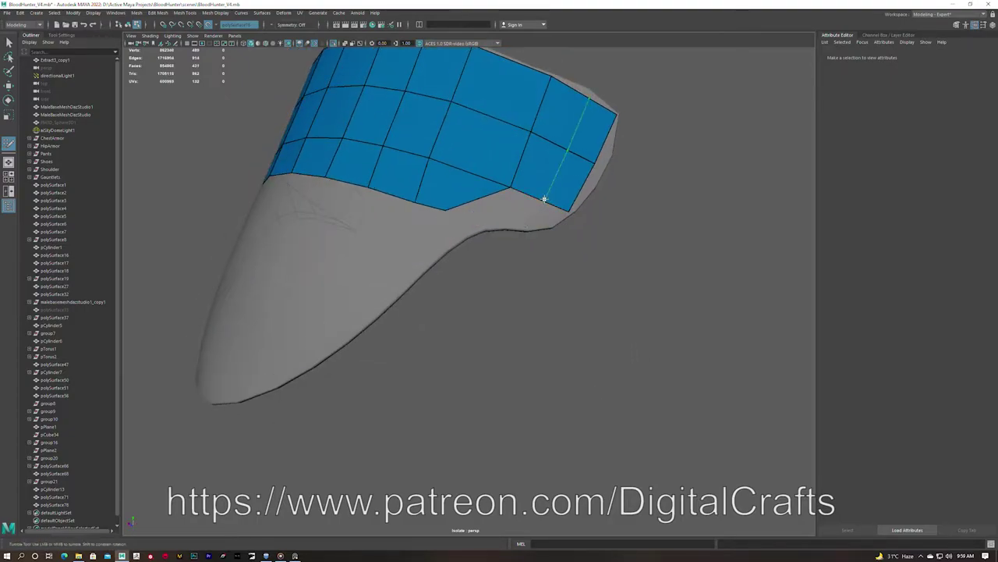
mouse_move(468, 225)
left_mouse_down("alt")
mouse_move(528, 243)
mouse_move(478, 227)
left_mouse_up("alt")
mouse_move(466, 281)
left_mouse_down("alt")
mouse_move(312, 257)
mouse_move(355, 239)
mouse_move(414, 234)
left_mouse_up("alt")
left_click_drag(414, 222, 414, 242, "shift")
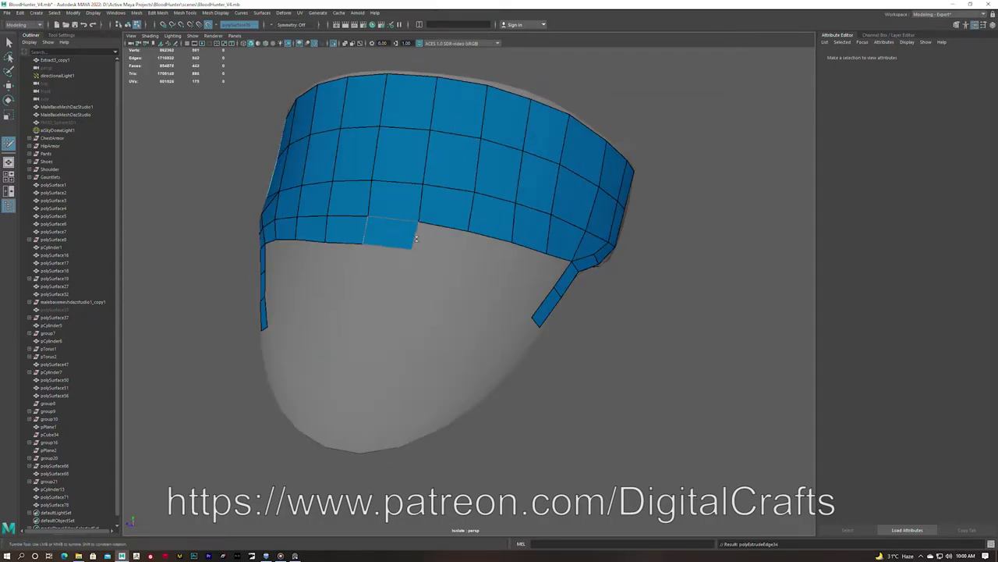
mouse_move(544, 267)
left_mouse_down("alt")
mouse_move(334, 278)
mouse_move(320, 269)
left_mouse_up("alt")
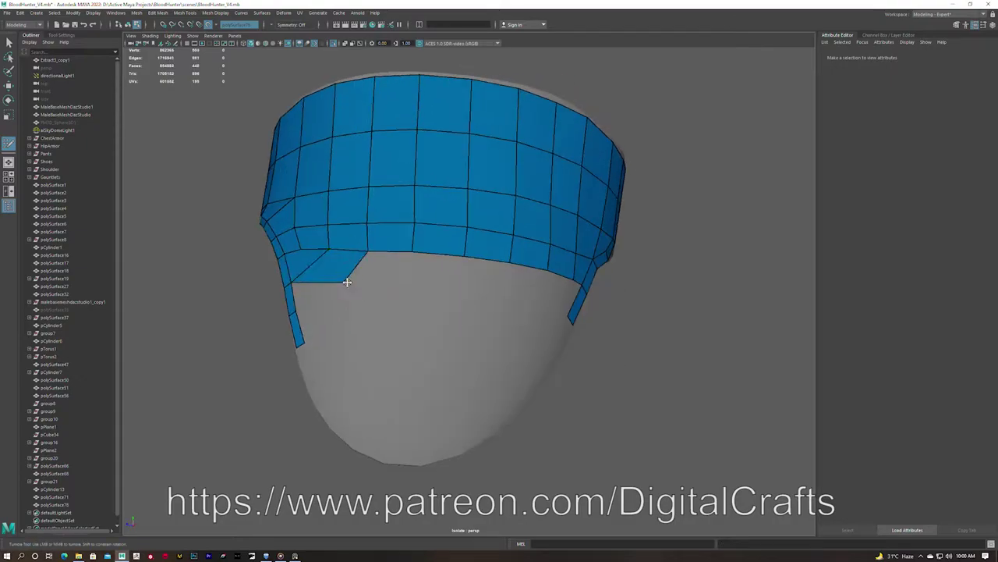
mouse_move(455, 278)
left_mouse_down("alt")
mouse_move(525, 318)
mouse_move(430, 285)
mouse_move(470, 318)
mouse_move(468, 305)
mouse_move(519, 307)
mouse_move(437, 305)
mouse_move(331, 272)
left_mouse_up("alt")
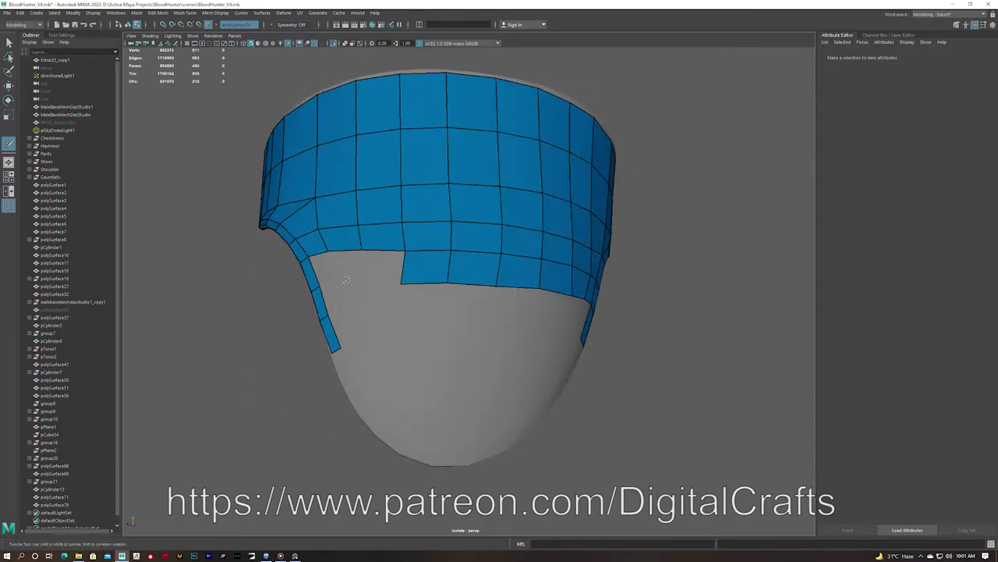
mouse_move(395, 288)
left_mouse_down("alt")
mouse_move(531, 251)
mouse_move(515, 292)
left_mouse_up("alt")
Continue the right and lower-left strips downward and along the bottom edge
left_click_drag(515, 292, 526, 303, "shift")
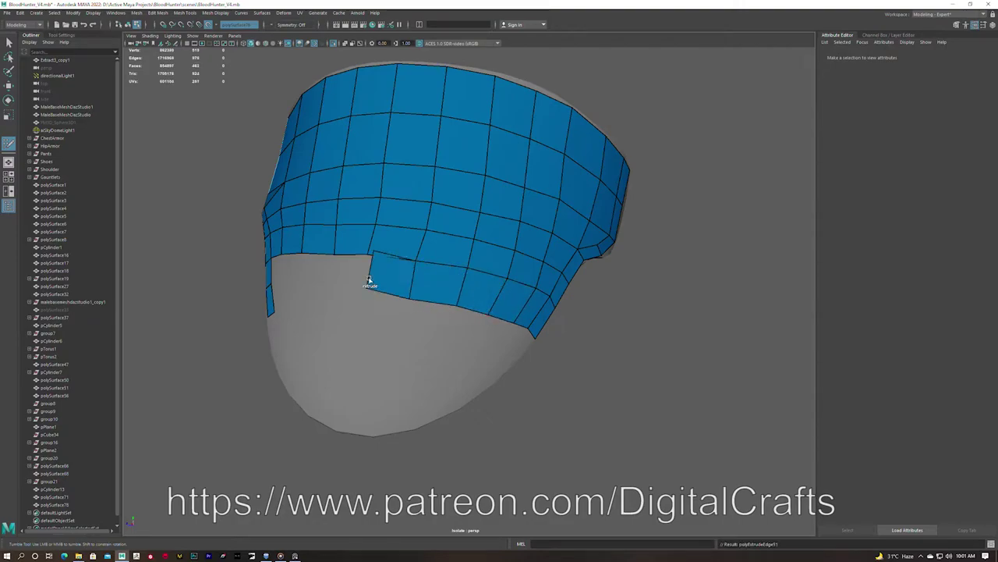
left_click_drag(369, 281, 383, 312, "alt")
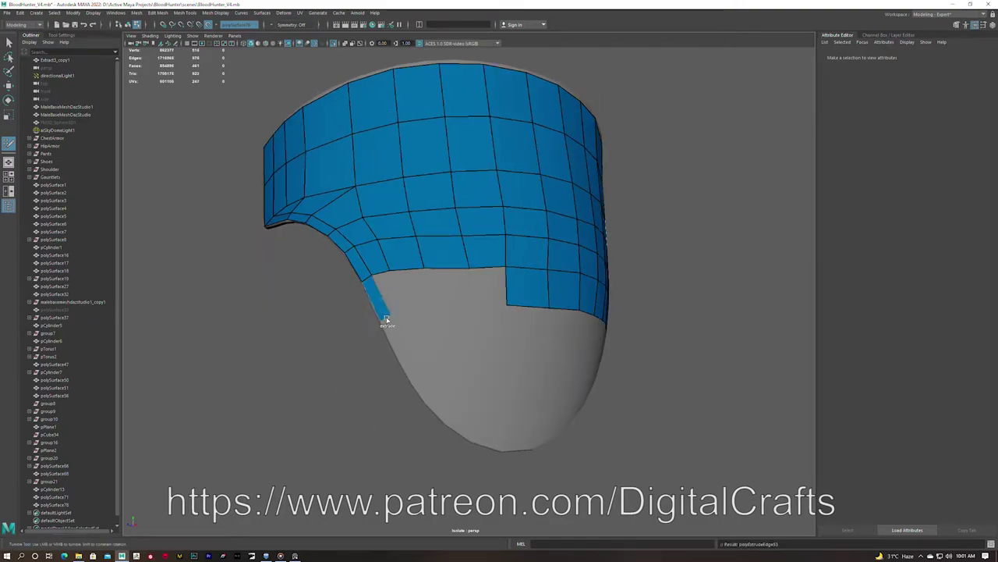
left_click_drag(482, 309, 382, 308, "alt")
mouse_move(382, 308)
left_mouse_down("shift")
mouse_move(405, 349)
mouse_move(380, 357)
mouse_move(423, 368)
mouse_move(421, 346)
mouse_move(365, 338)
left_mouse_up("shift")
left_click(422, 350)
mouse_move(456, 299)
left_mouse_down("alt")
mouse_move(507, 328)
mouse_move(535, 330)
mouse_move(530, 345)
left_mouse_up("alt")
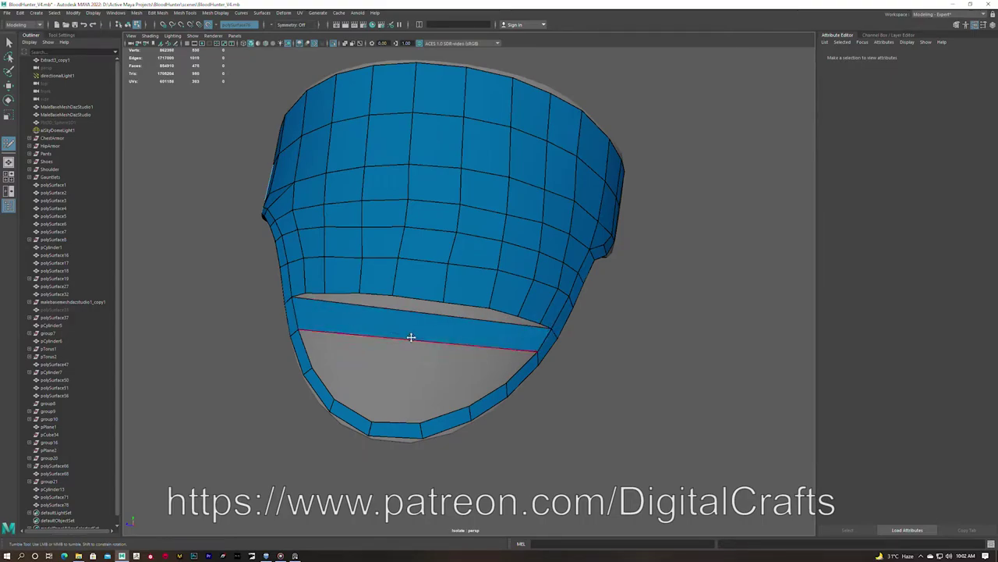
left_click_drag(411, 337, 468, 343, "alt")
left_click_drag(468, 343, 525, 351, "shift")
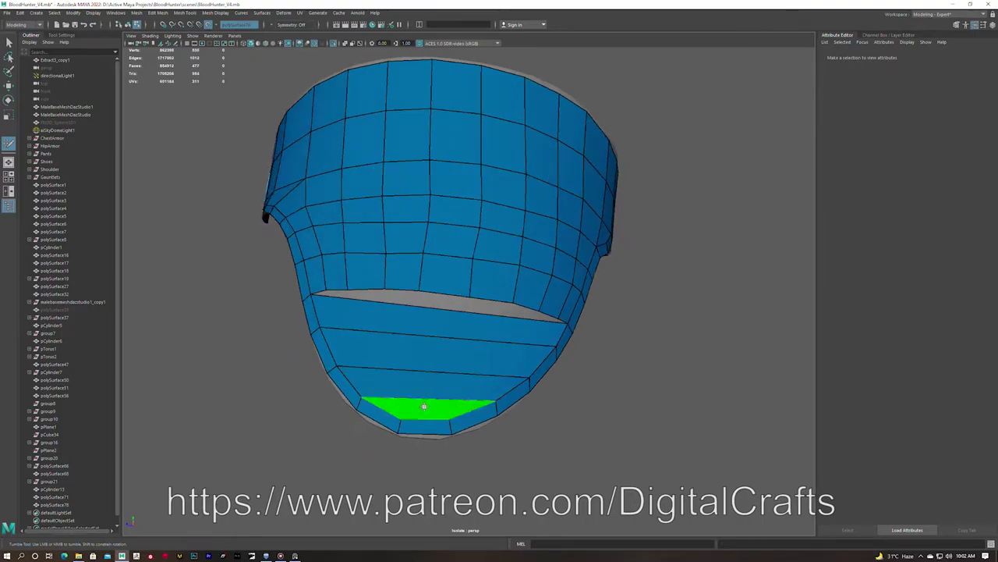
Add a vertical edge loop, fill the remaining gaps and holes, and stop live snapping
left_click(427, 321, "ctrl")
mouse_move(473, 322)
left_mouse_down("alt")
mouse_move(406, 318)
mouse_move(344, 280)
left_mouse_up("alt")
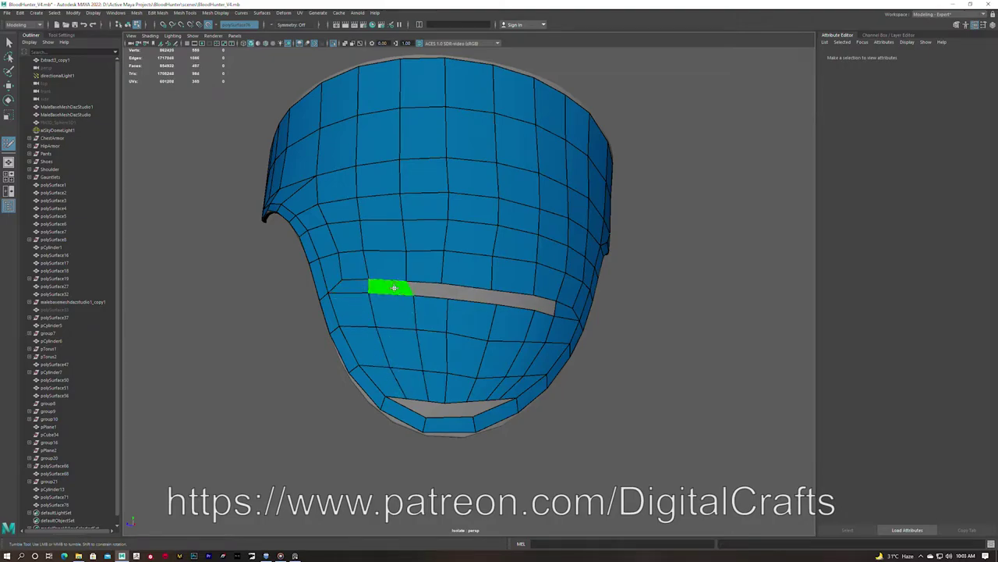
left_click_drag(446, 285, 521, 305, "alt")
mouse_move(416, 357)
left_mouse_down("alt")
mouse_move(438, 396)
mouse_move(481, 380)
left_mouse_up("alt")
left_click(385, 381, "ctrl")
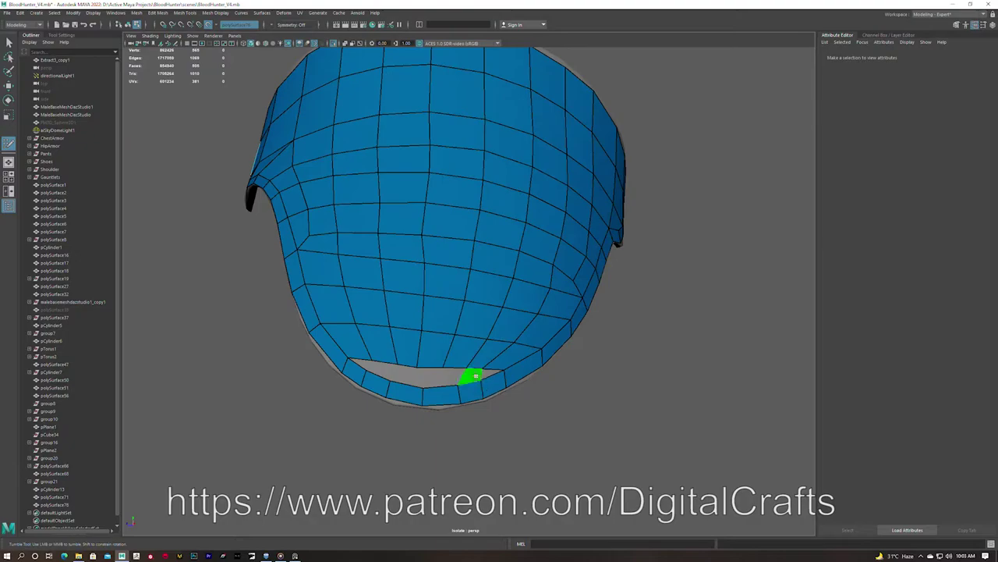
key("Return")
left_click_drag(370, 368, 580, 285, "alt")
left_click(209, 27)
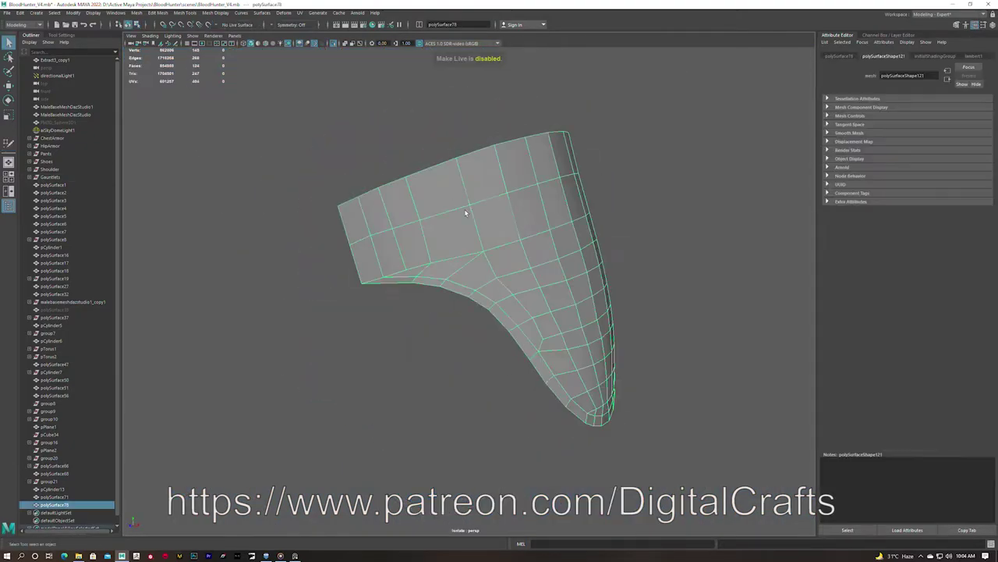
Return to the full character and select the armband object
key("ctrl+1")
scroll(460, 238, "up", 3)
left_click(459, 237)
scroll(459, 237, "down", 3)
mouse_move(459, 237)
left_mouse_down("alt")
mouse_move(373, 229)
mouse_move(512, 223)
left_mouse_up("alt")
right_click_drag(513, 223, 530, 187)
key("w")
mouse_move(549, 169)
left_mouse_down("alt")
mouse_move(564, 139)
mouse_move(482, 204)
left_mouse_up("alt")
key("q")
left_click(482, 205)
Wrap the armband in a lattice deformer and frame it
left_click(283, 12)
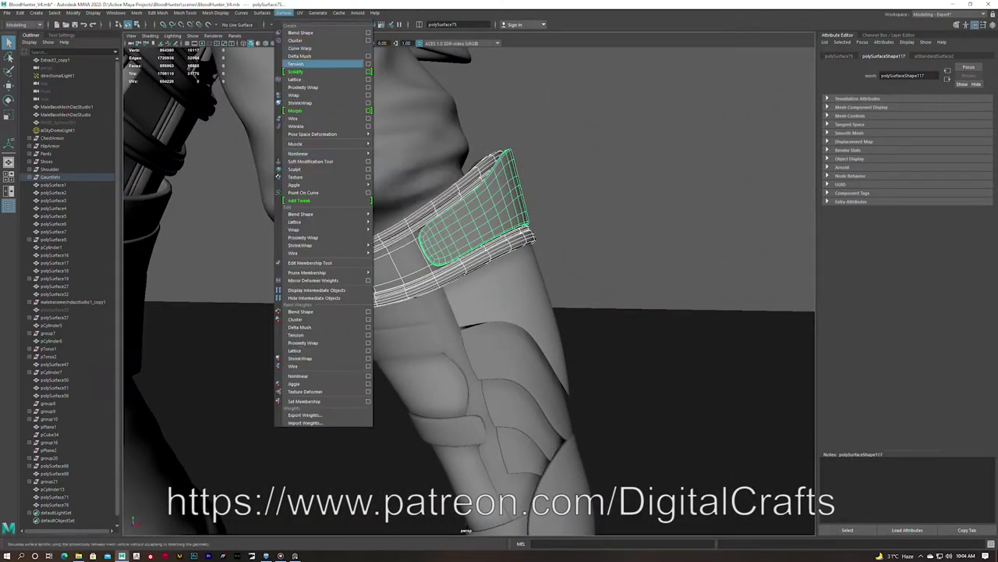
left_click(295, 79)
key("f")
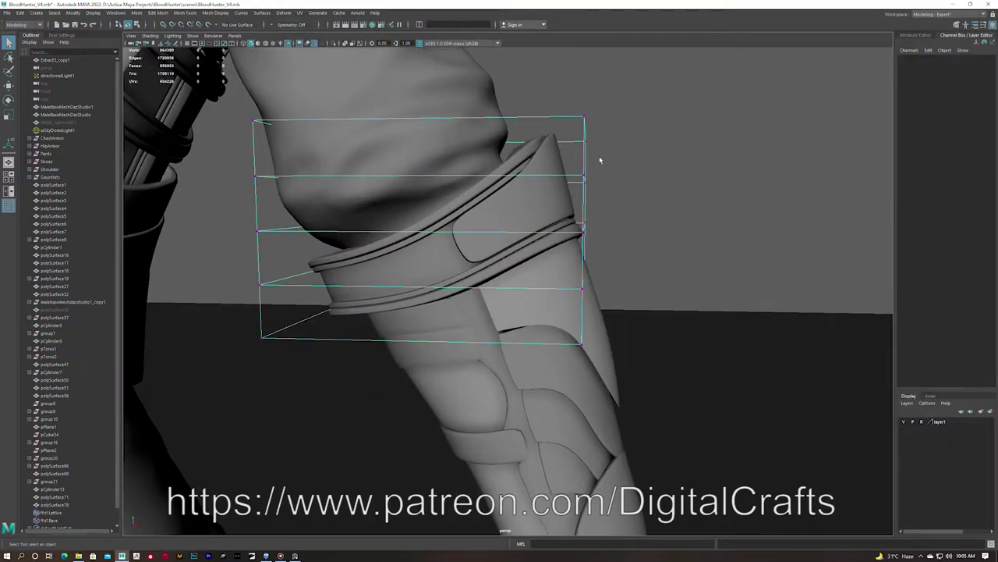
mouse_move(628, 189)
left_mouse_down("alt")
mouse_move(533, 207)
mouse_move(535, 189)
left_mouse_up("alt")
left_click(533, 206)
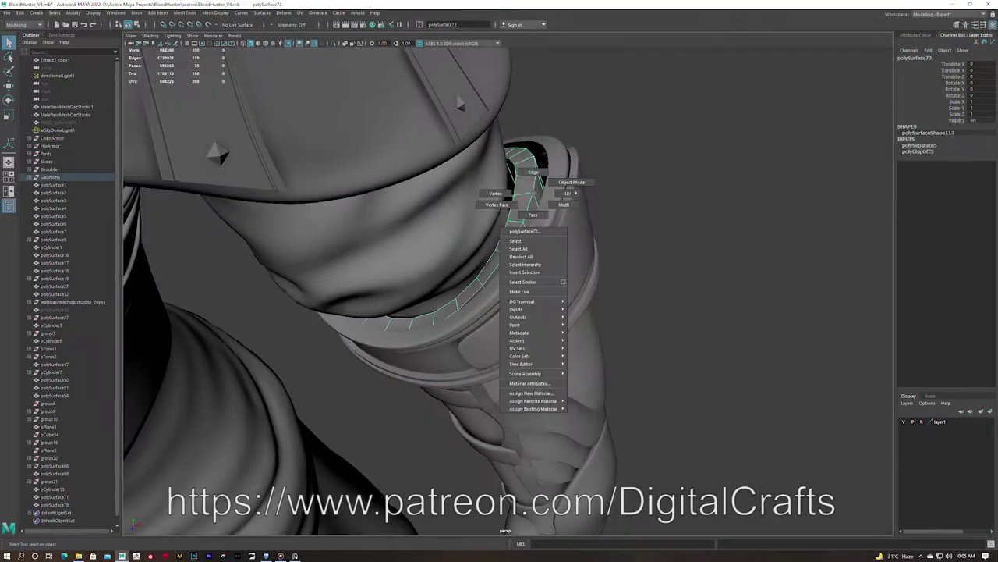
Transform the cuff's inner edge ring twice, isolate the cuff, and start Multi-Cut
right_click_drag(535, 190, 569, 146)
right_click_drag(511, 156, 517, 312, "shift")
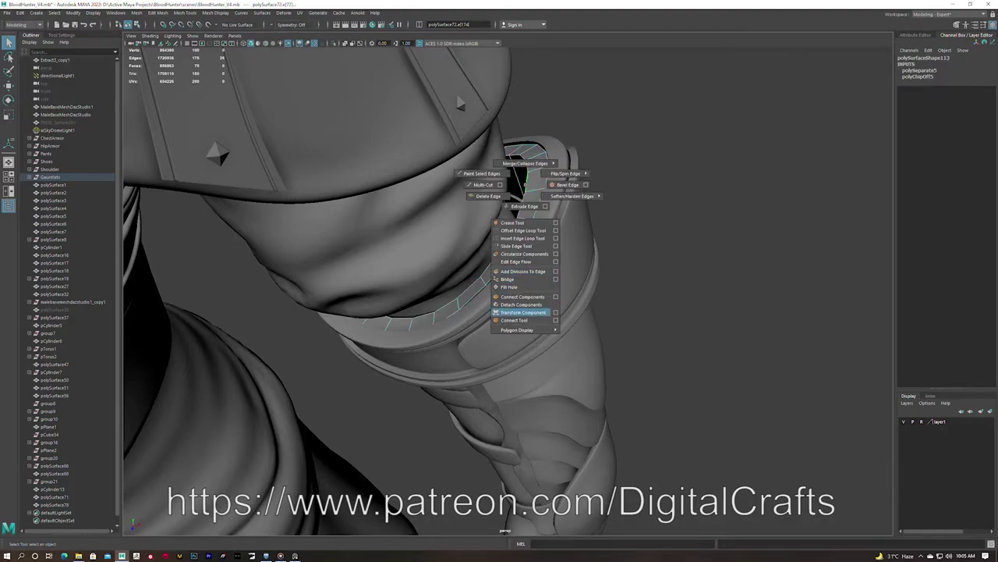
key("g")
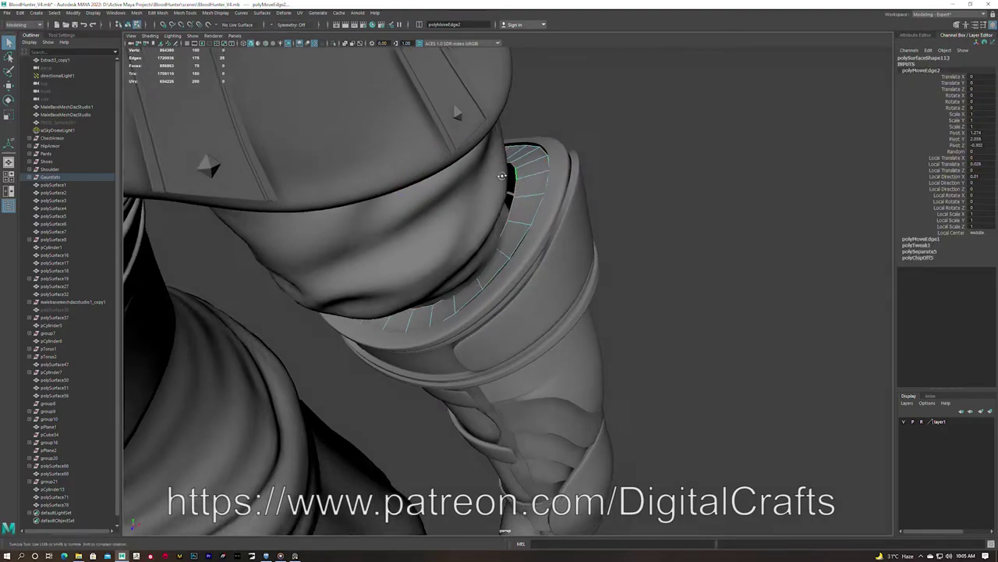
left_click_drag(515, 172, 593, 195, "alt")
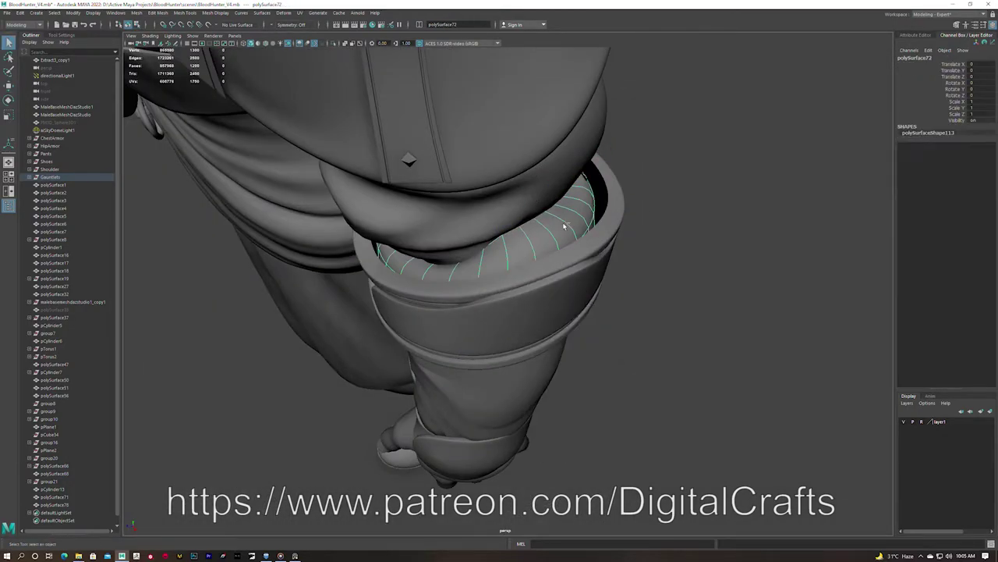
key("ctrl+1")
right_click_drag(535, 160, 538, 234, "shift")
left_click_drag(499, 234, 476, 179, "alt")
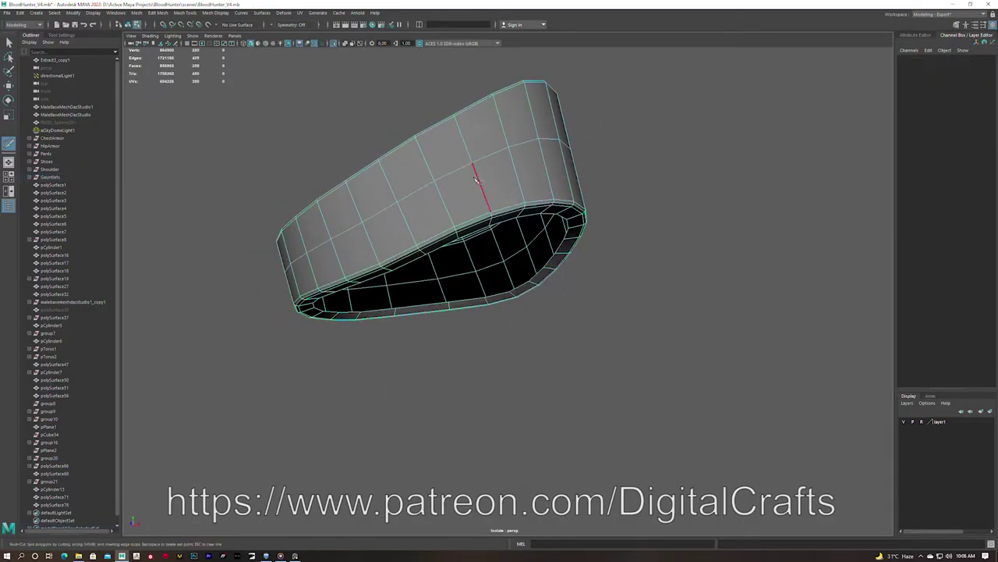
Select the curved armour plate, try a moved duplicate, then undo back to the original
key("ctrl+1")
mouse_move(468, 234)
left_mouse_down("alt")
mouse_move(374, 217)
mouse_move(433, 180)
left_mouse_up("alt")
left_click(379, 217)
key("ctrl+d")
key("w")
left_click_drag(473, 252, 511, 259)
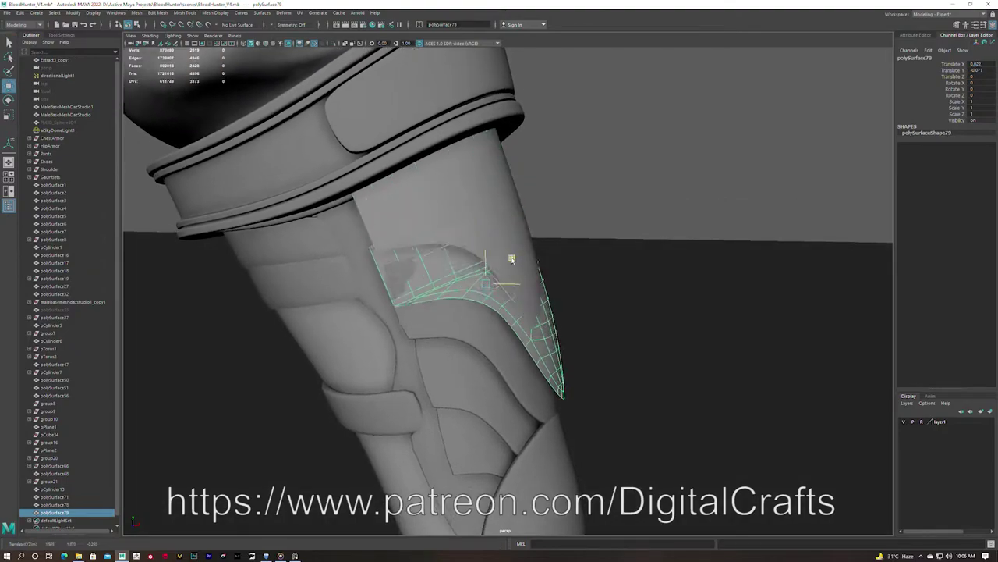
key("ctrl+z")
key("ctrl+z")
key("ctrl+z")
key("ctrl+z")
key("ctrl+z")
key("ctrl+z")
key("ctrl+z")
Slide the curved armour plate down along the forearm gauntlet
mouse_move(502, 209)
left_mouse_down("alt")
mouse_move(536, 208)
mouse_move(546, 234)
left_mouse_up("alt")
key("q")
key("F9")
left_click(552, 282)
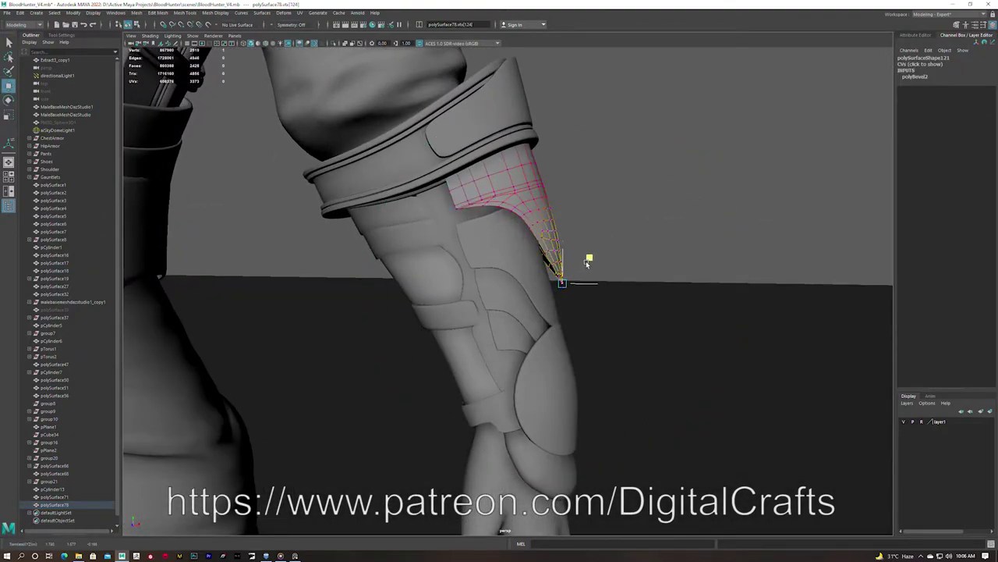
key("F8")
left_click_drag(535, 206, 526, 294)
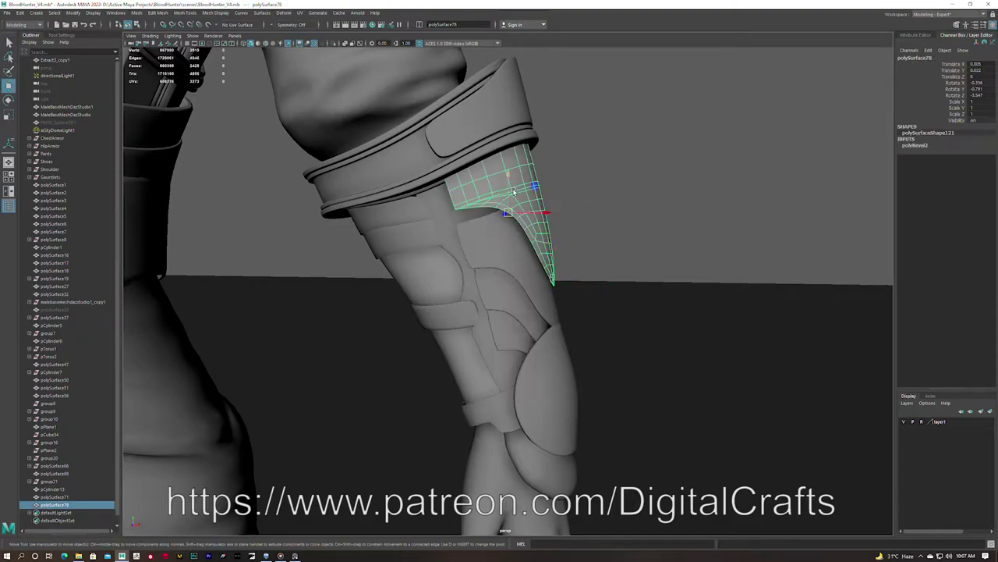
mouse_move(545, 267)
left_mouse_down("alt")
mouse_move(521, 238)
mouse_move(521, 207)
left_mouse_up("alt")
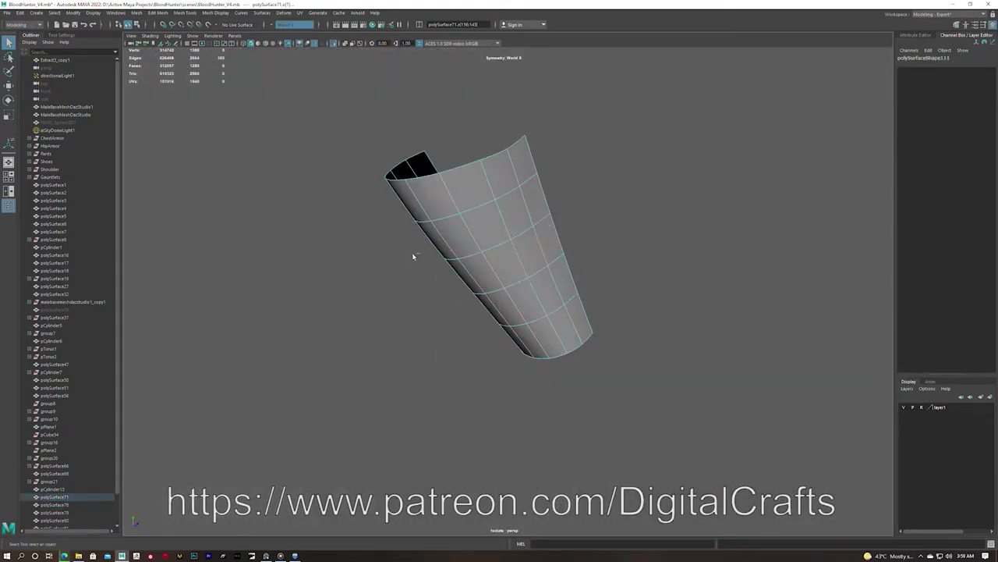
Bevel the plate's edges, extrude an edge to form grooves, and exit isolation
right_click_drag(496, 228, 538, 231, "shift")
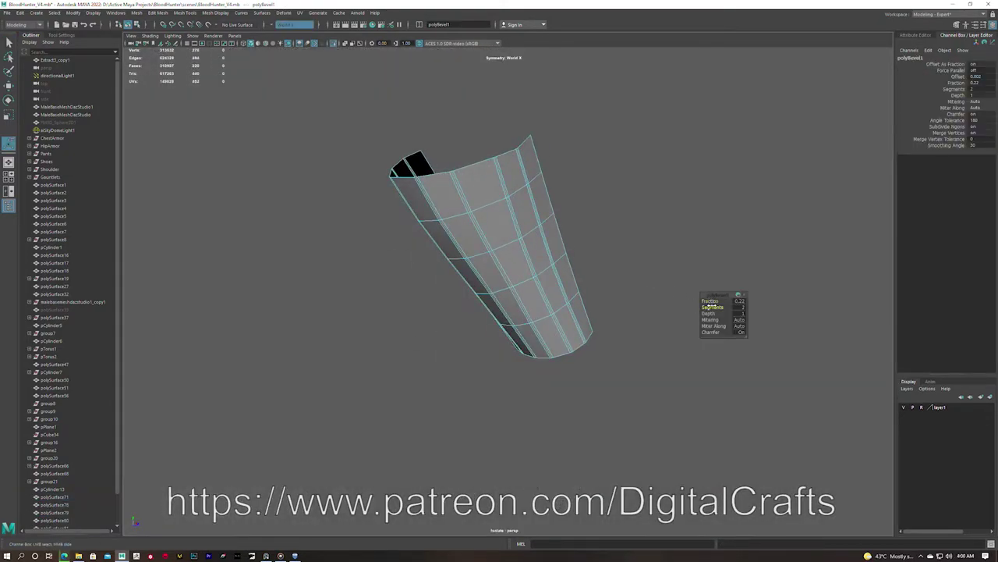
left_click_drag(712, 307, 553, 223, "alt")
left_click_drag(445, 272, 559, 269, "alt")
left_click(478, 258)
mouse_move(477, 257)
left_mouse_down("alt")
mouse_move(618, 153)
mouse_move(504, 236)
mouse_move(508, 252)
mouse_move(497, 247)
mouse_move(542, 239)
left_mouse_up("alt")
key("ctrl+e")
key("ctrl+1")
left_click(418, 248)
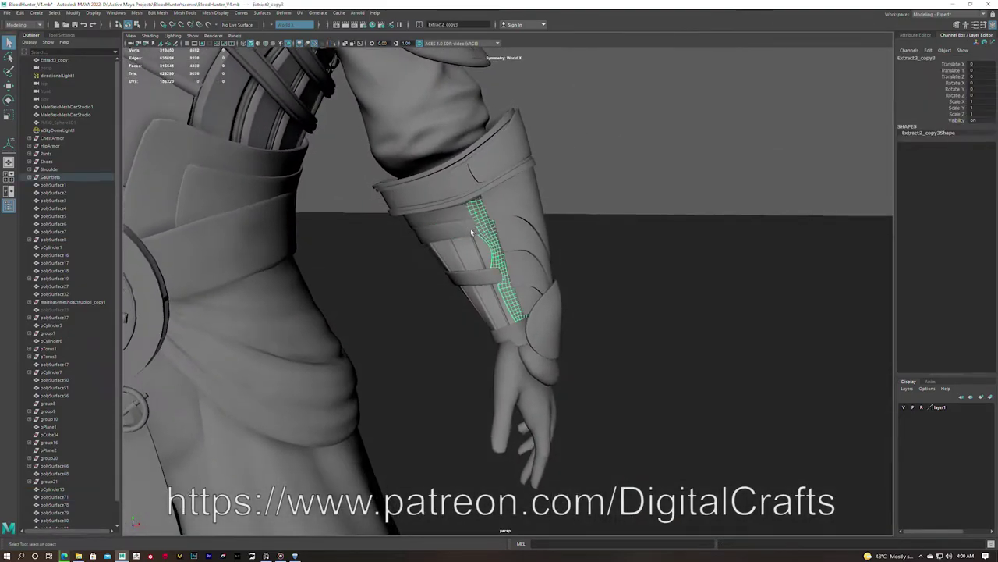
Isolate the forearm bracer and draw the first retopology quads down its length
right_click_drag(380, 279, 417, 248)
key("ctrl+1")
mouse_move(445, 208)
left_mouse_down("alt")
mouse_move(533, 258)
mouse_move(374, 148)
left_mouse_up("alt")
right_click_drag(374, 148, 348, 127, "shift")
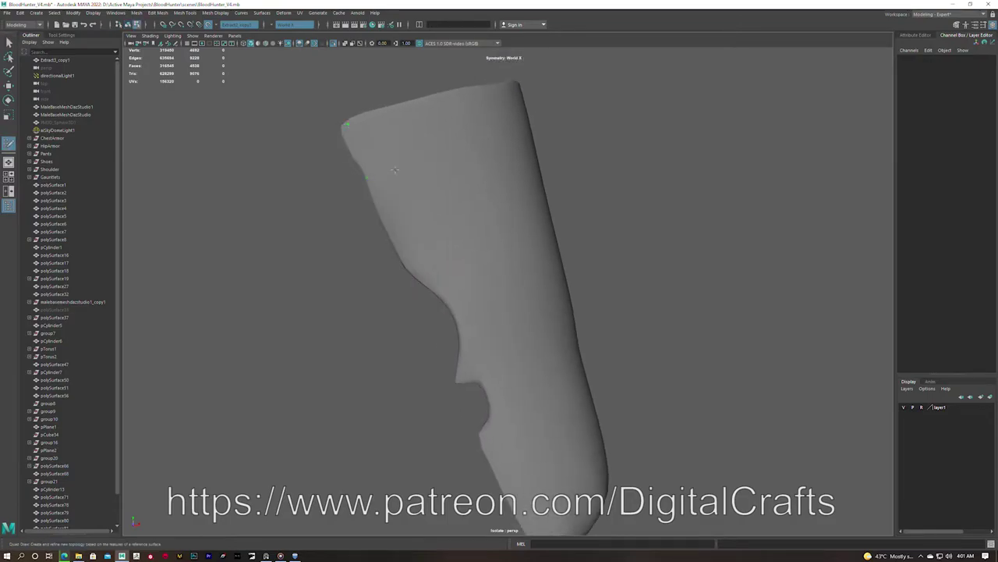
mouse_move(449, 232)
left_mouse_down("alt")
mouse_move(345, 213)
mouse_move(399, 261)
left_mouse_up("alt")
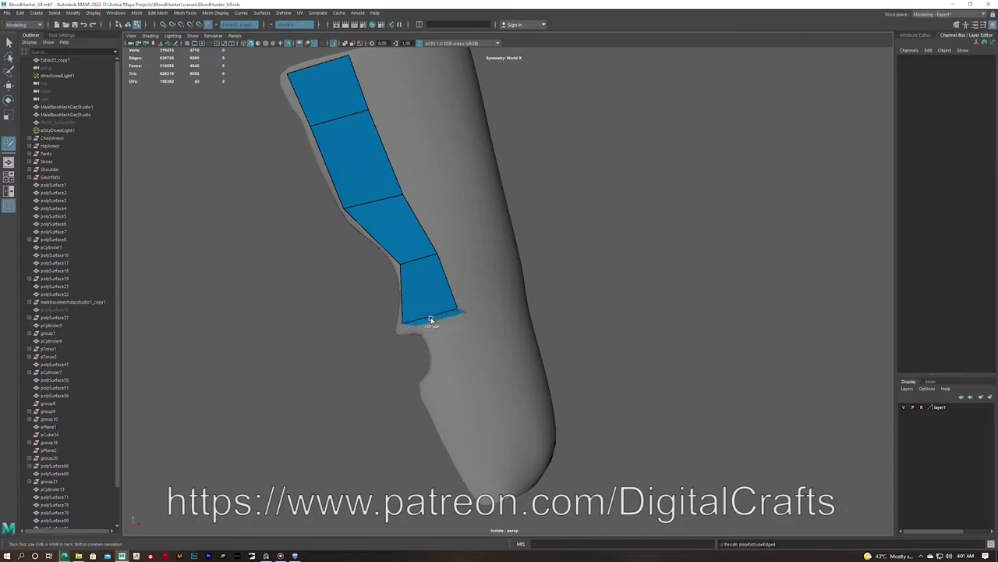
mouse_move(477, 320)
left_mouse_down("alt")
mouse_move(528, 323)
mouse_move(257, 138)
mouse_move(395, 283)
left_mouse_up("alt")
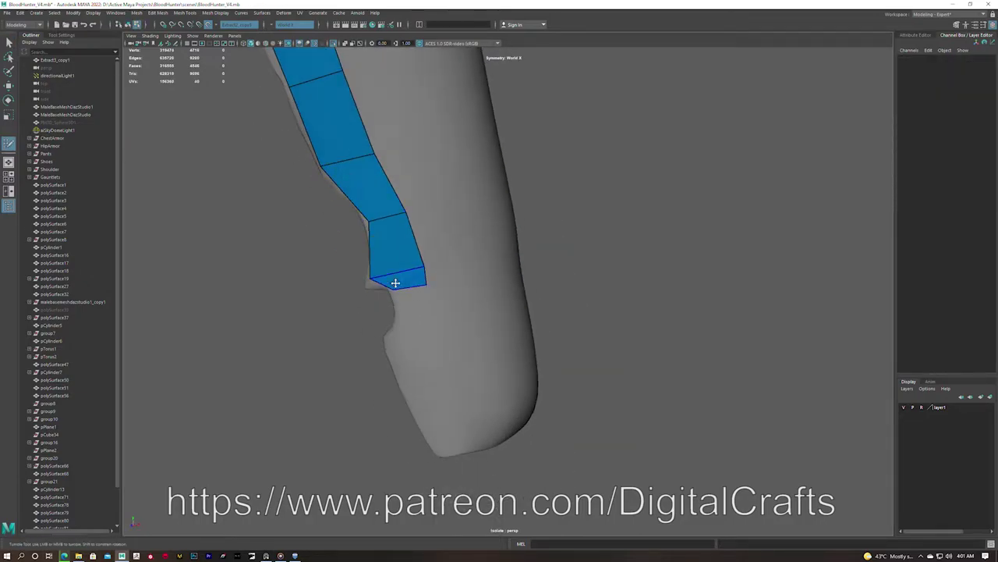
left_click_drag(435, 362, 440, 397)
mouse_move(440, 397)
left_mouse_down("alt")
mouse_move(408, 387)
mouse_move(399, 294)
mouse_move(460, 250)
mouse_move(439, 230)
left_mouse_up("alt")
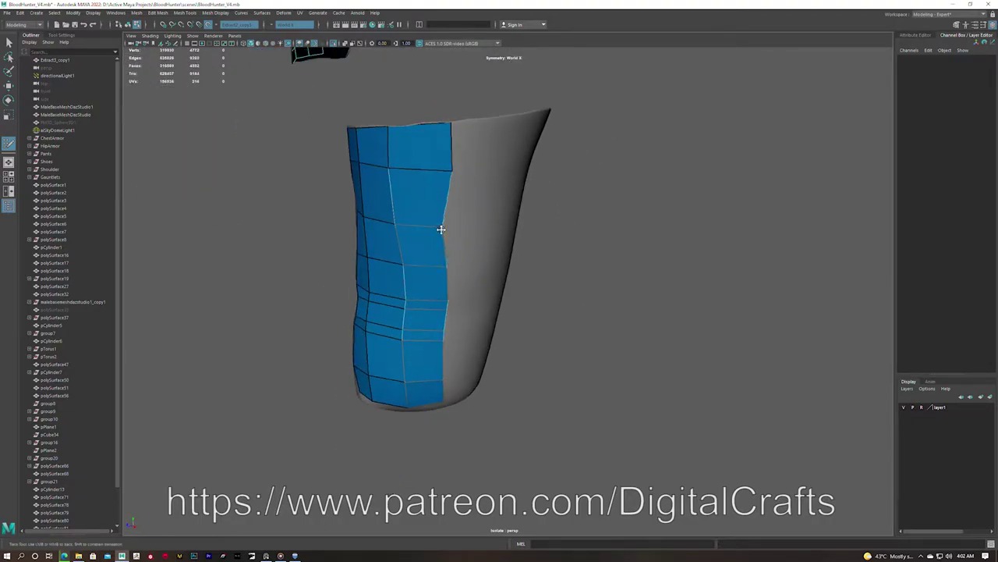
mouse_move(443, 304)
left_mouse_down("alt")
mouse_move(429, 260)
mouse_move(414, 294)
mouse_move(417, 272)
mouse_move(474, 392)
left_mouse_up("alt")
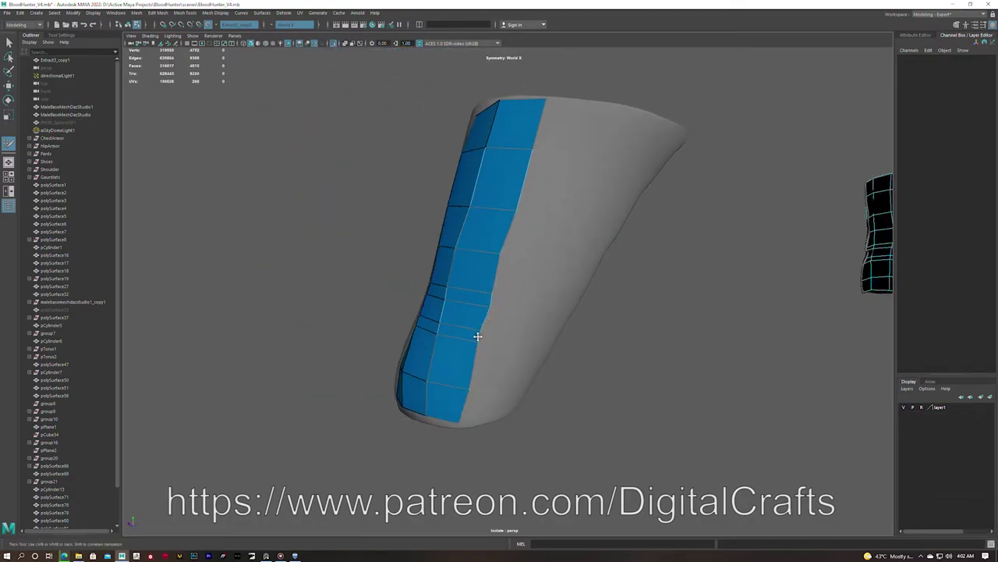
mouse_move(500, 251)
left_mouse_down("alt")
mouse_move(442, 107)
mouse_move(535, 102)
mouse_move(546, 133)
mouse_move(515, 404)
mouse_move(538, 402)
left_mouse_up("alt")
Fill in additional quad faces along the bracer's edges and finish Quad Draw
left_click_drag(538, 402, 550, 406, "ctrl+shift")
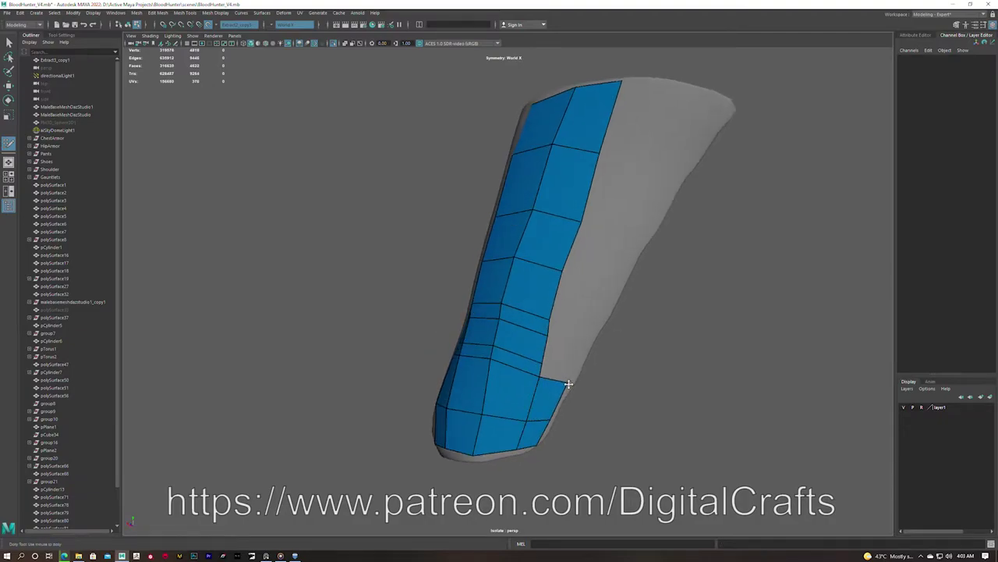
left_click(614, 290)
left_click_drag(614, 289, 576, 250, "alt")
left_click(538, 293, "shift")
mouse_move(538, 293)
left_mouse_down("alt")
mouse_move(568, 171)
mouse_move(535, 156)
left_mouse_up("alt")
right_click_drag(535, 156, 549, 258, "alt")
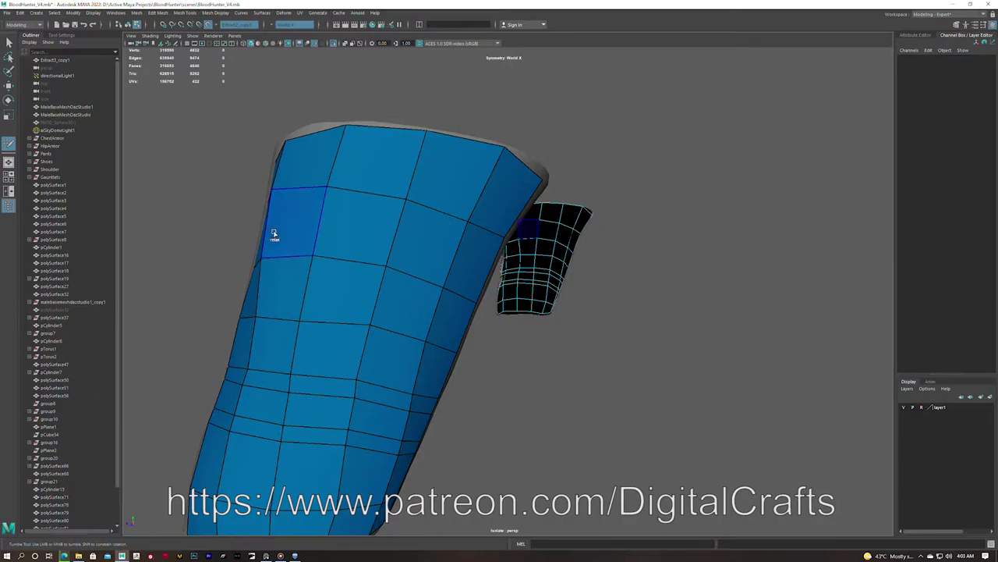
mouse_move(274, 234)
left_mouse_down("alt")
mouse_move(351, 252)
mouse_move(367, 289)
mouse_move(308, 289)
mouse_move(348, 292)
left_mouse_up("alt")
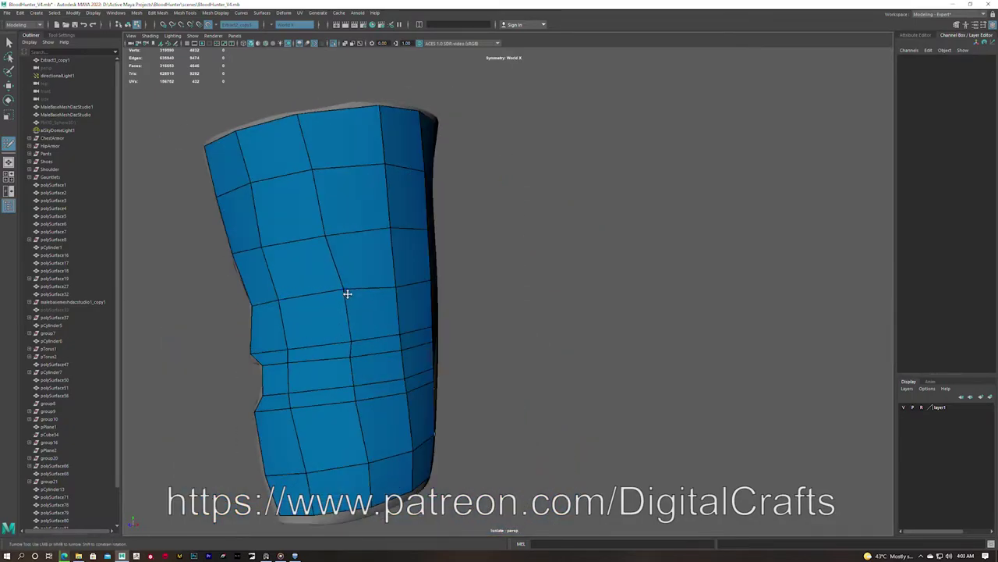
key("q")
Isolate the new low-poly bracer mesh, insert an edge loop across it and bevel it
key("ctrl+1")
left_click_drag(364, 192, 511, 205, "alt")
key("ctrl+1")
right_click_drag(510, 205, 515, 232, "alt")
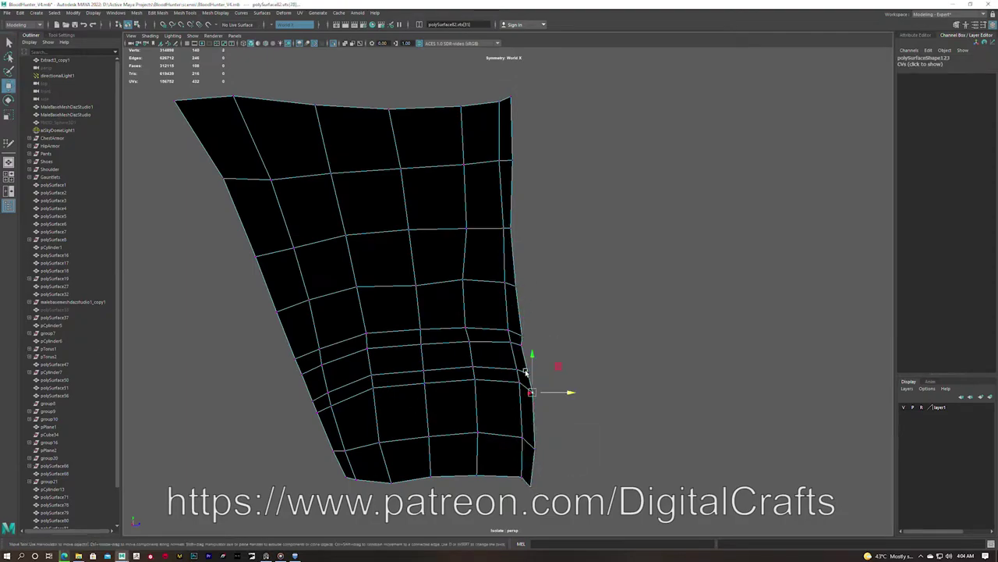
left_click_drag(569, 450, 702, 295, "alt")
right_click_drag(702, 295, 717, 312, "shift")
mouse_move(717, 312)
left_mouse_down("alt")
mouse_move(456, 299)
mouse_move(446, 328)
left_mouse_up("alt")
left_click(451, 302, "ctrl")
key("ctrl+b")
Exit isolation and put the bracer into component editing with the Move tool
key("F8")
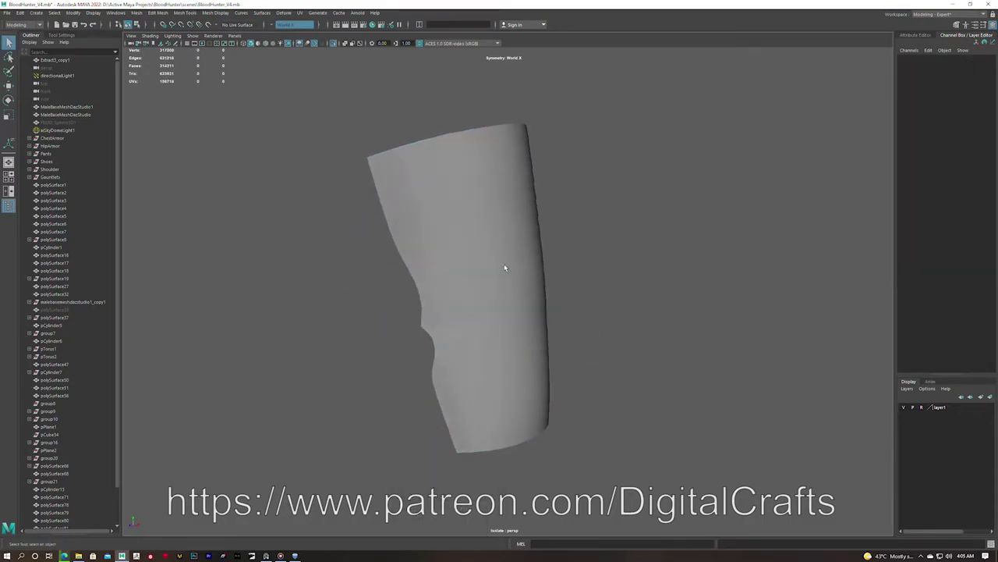
key("ctrl+1")
right_click(455, 301)
left_click_drag(455, 301, 559, 364, "alt")
right_click_drag(501, 346, 468, 312)
mouse_move(468, 312)
left_mouse_down("alt")
mouse_move(536, 387)
mouse_move(514, 353)
mouse_move(506, 367)
left_mouse_up("alt")
key("w")
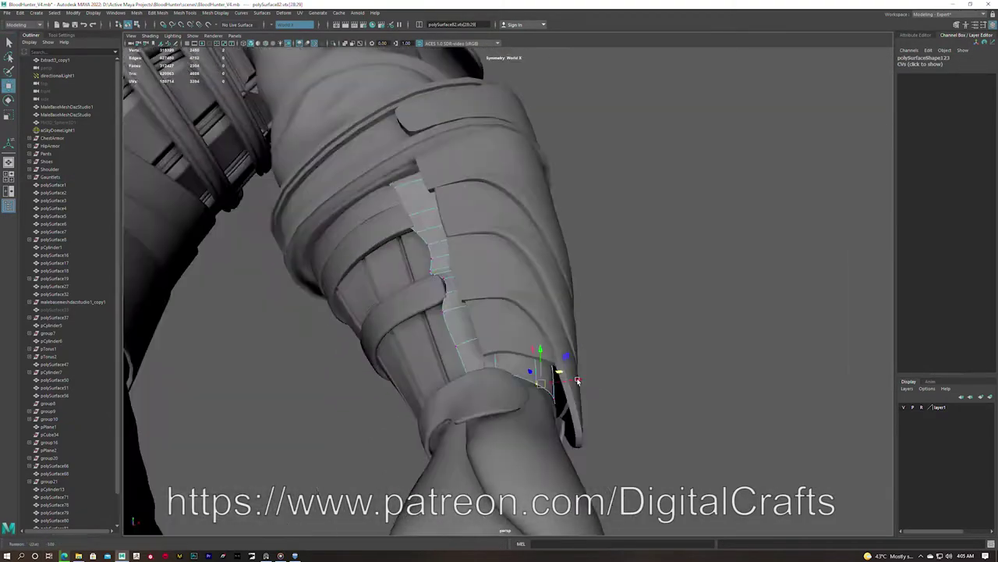
Extrude the bracer faces twice with offset to give it thickness
mouse_move(482, 390)
left_mouse_down("alt")
mouse_move(502, 365)
mouse_move(504, 339)
left_mouse_up("alt")
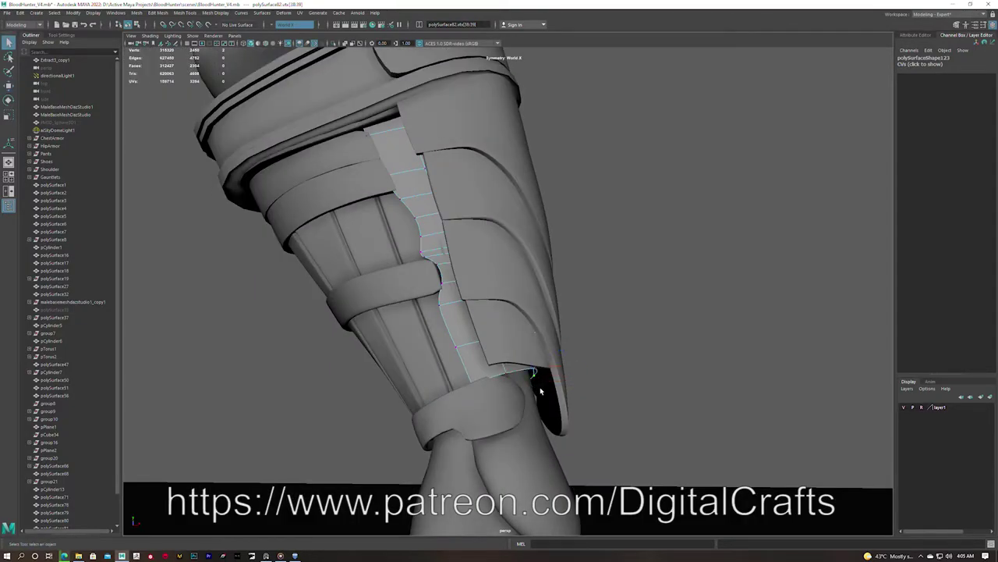
key("ctrl+1")
key("ctrl+e")
mouse_move(400, 219)
left_mouse_down()
mouse_move(399, 285)
mouse_move(439, 297)
mouse_move(473, 252)
mouse_move(510, 250)
mouse_move(486, 295)
mouse_move(485, 280)
left_mouse_up()
key("F8")
key("F8")
key("ctrl+e")
mouse_move(357, 142)
left_mouse_down()
mouse_move(504, 207)
mouse_move(438, 226)
left_mouse_up()
key("F8")
key("ctrl+1")
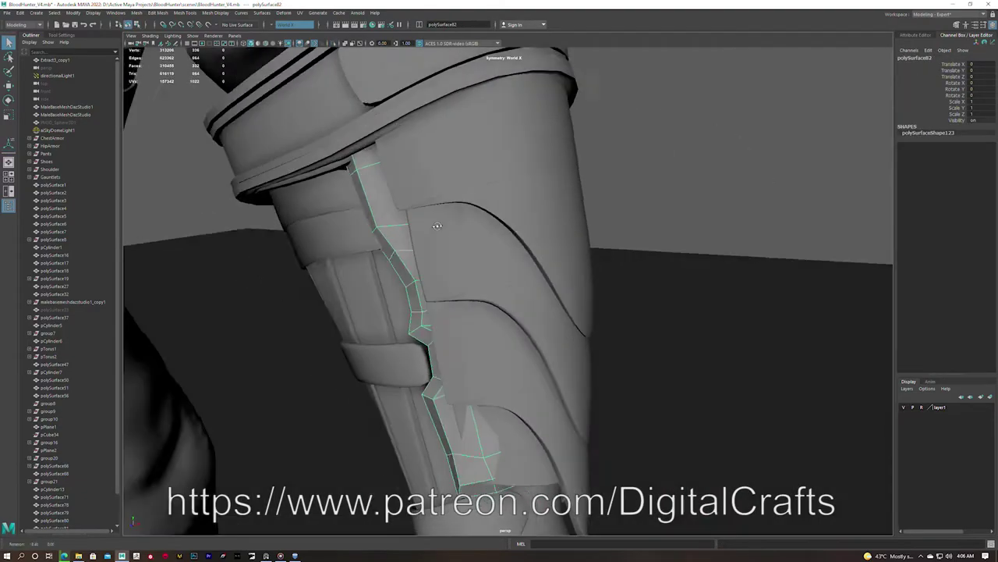
key("ctrl+1")
Delete an unneeded edge loop and a set of faces from the bracer
left_click_drag(446, 263, 536, 277, "alt")
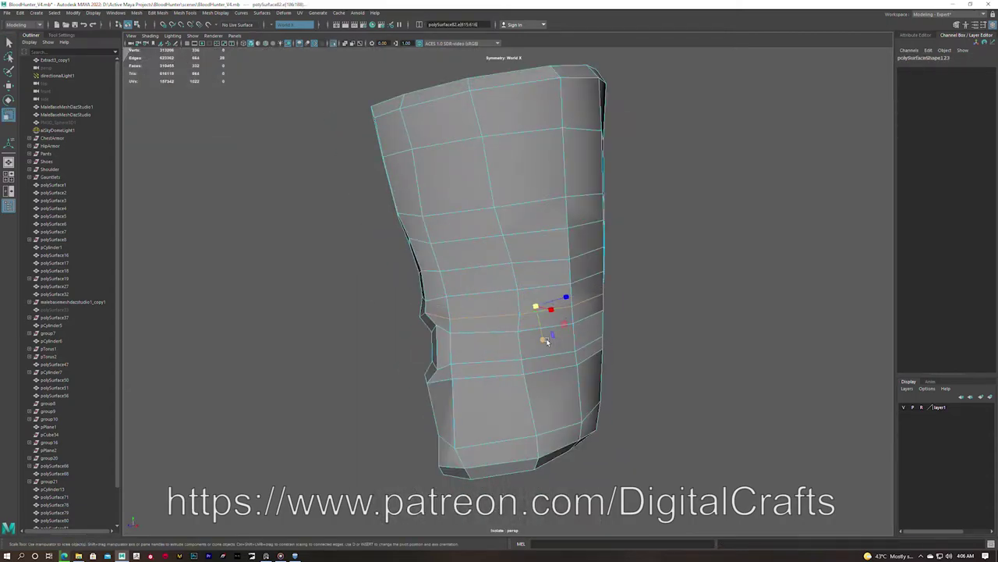
left_click_drag(524, 275, 473, 295, "alt")
key("ctrl+Delete")
right_click_drag(473, 295, 456, 290)
left_click(422, 271)
mouse_move(475, 269)
left_mouse_down("alt")
mouse_move(437, 312)
mouse_move(374, 465)
mouse_move(272, 241)
mouse_move(590, 260)
mouse_move(534, 317)
mouse_move(478, 351)
left_mouse_up("alt")
key("Delete")
key("ctrl+z")
Select an edge on the bracer and move it to reshape the mesh
key("w")
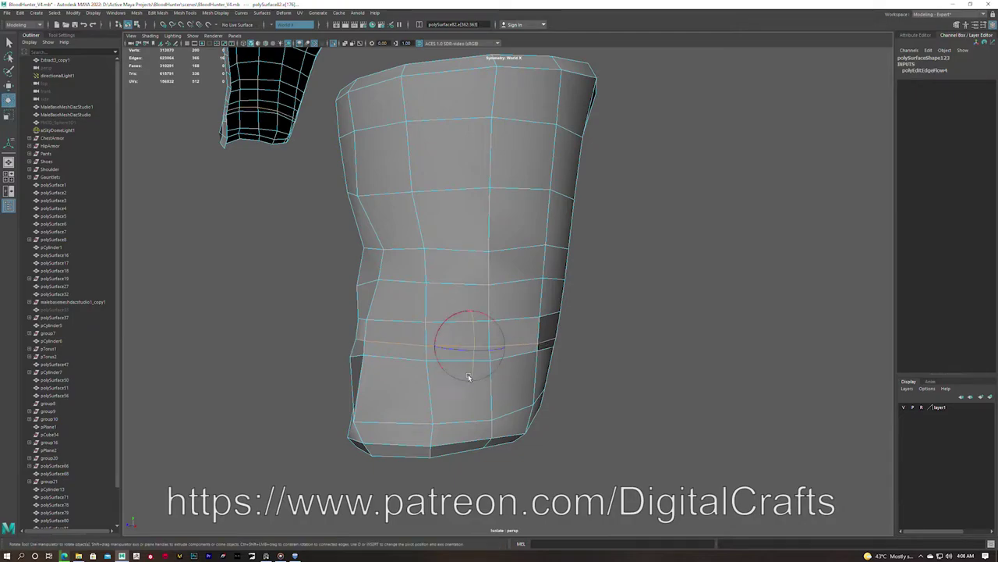
mouse_move(472, 378)
left_mouse_down("alt")
mouse_move(436, 294)
mouse_move(377, 277)
left_mouse_up("alt")
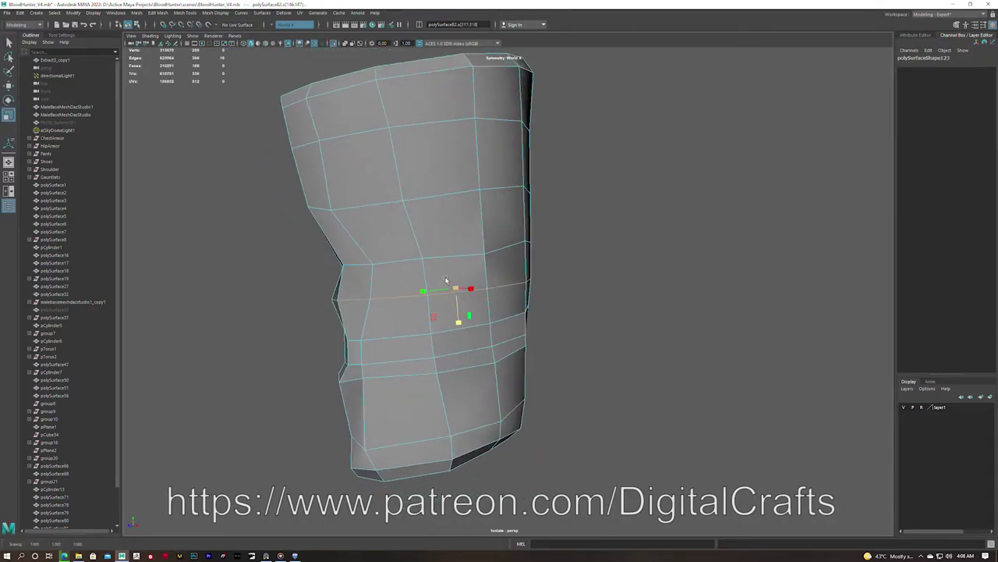
key("q")
left_click_drag(465, 296, 375, 265, "alt")
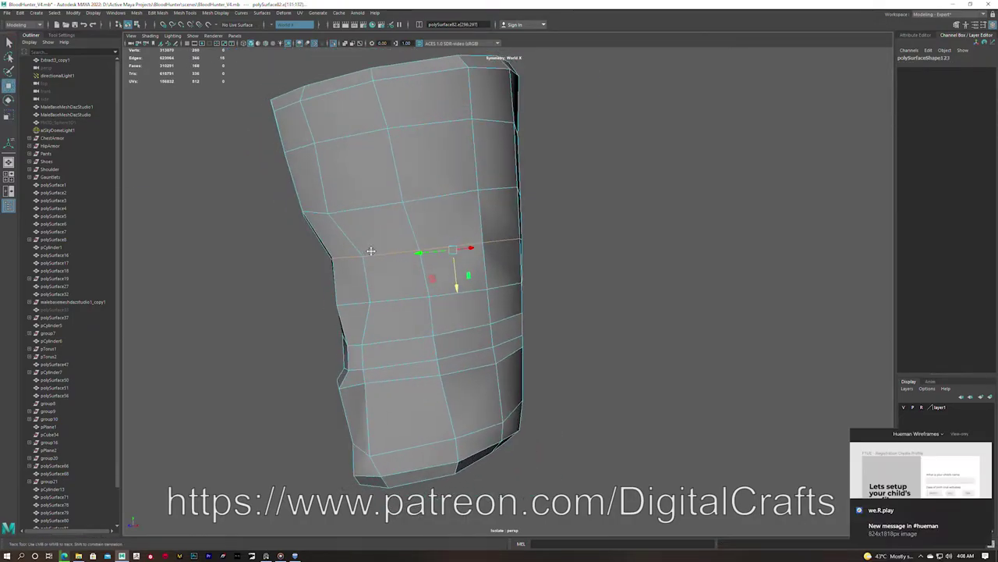
right_click_drag(374, 265, 340, 268)
right_click_drag(419, 260, 420, 240)
mouse_move(419, 240)
left_mouse_down("alt")
mouse_move(382, 226)
mouse_move(394, 273)
left_mouse_up("alt")
left_click(395, 258)
key("w")
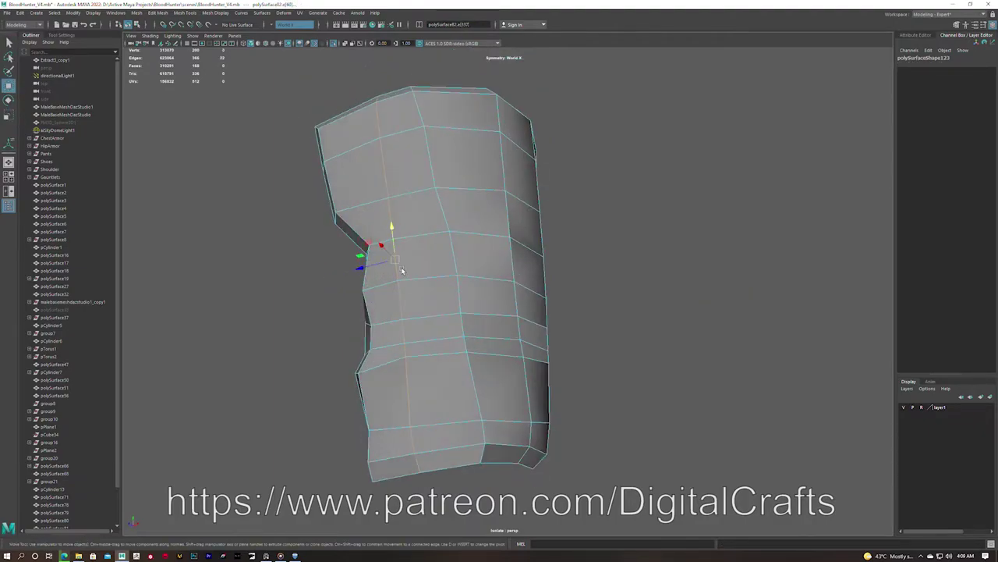
right_click_drag(473, 276, 517, 265)
left_click_drag(517, 265, 713, 301, "alt")
Check the bracer in Smooth preview (3), then return to cage view (1)
key("3")
left_click_drag(501, 309, 404, 305, "alt")
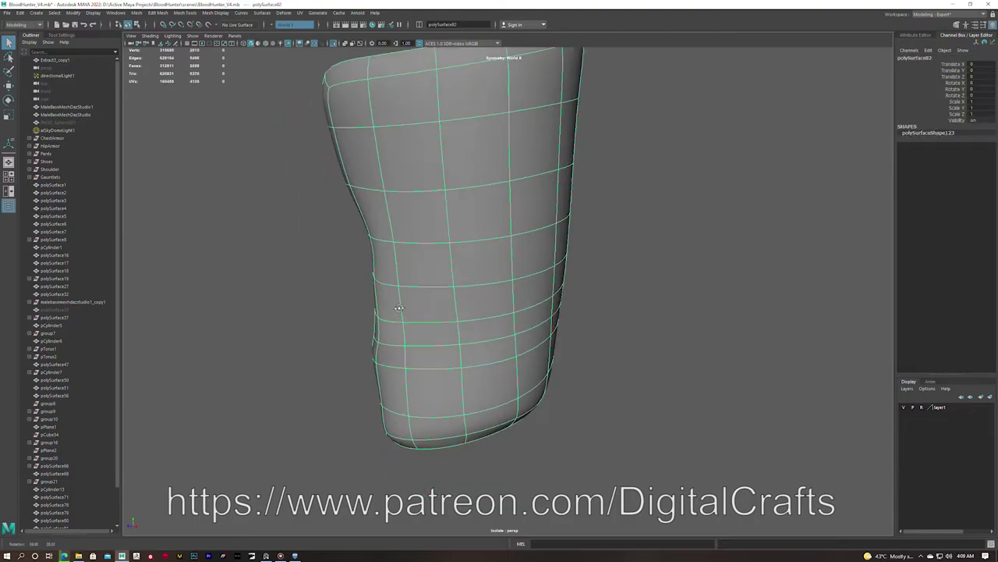
key("1")
key("w")
scroll(691, 338, "up", 3)
Reposition vertices around the bracer's notch to smooth its inner curve
left_click(364, 312)
mouse_move(460, 297)
left_mouse_down("alt")
mouse_move(421, 305)
mouse_move(405, 290)
left_mouse_up("alt")
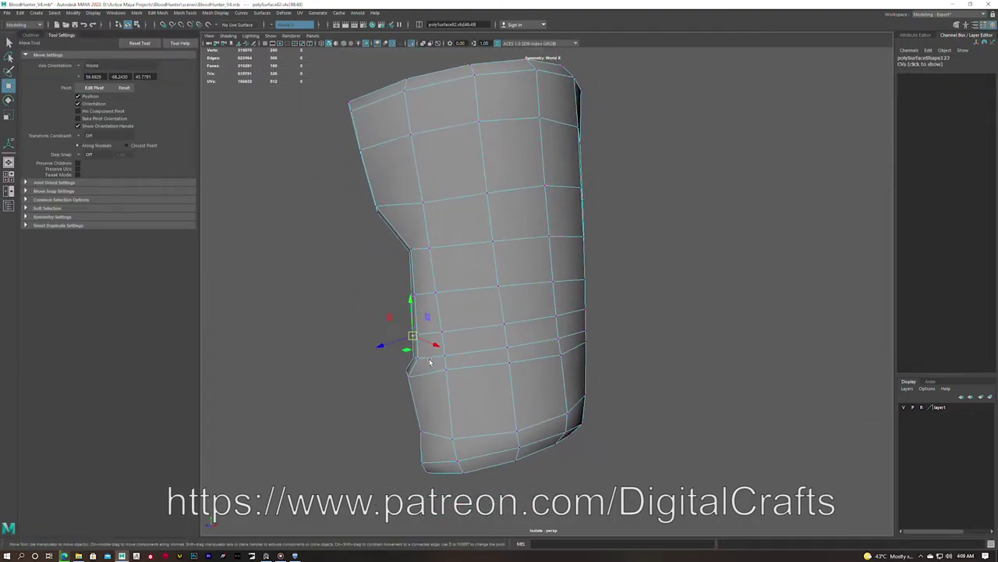
left_click_drag(430, 371, 441, 342, "alt")
key("q")
scroll(531, 302, "down", 5)
left_click_drag(531, 302, 546, 296, "alt")
scroll(546, 297, "up", 3)
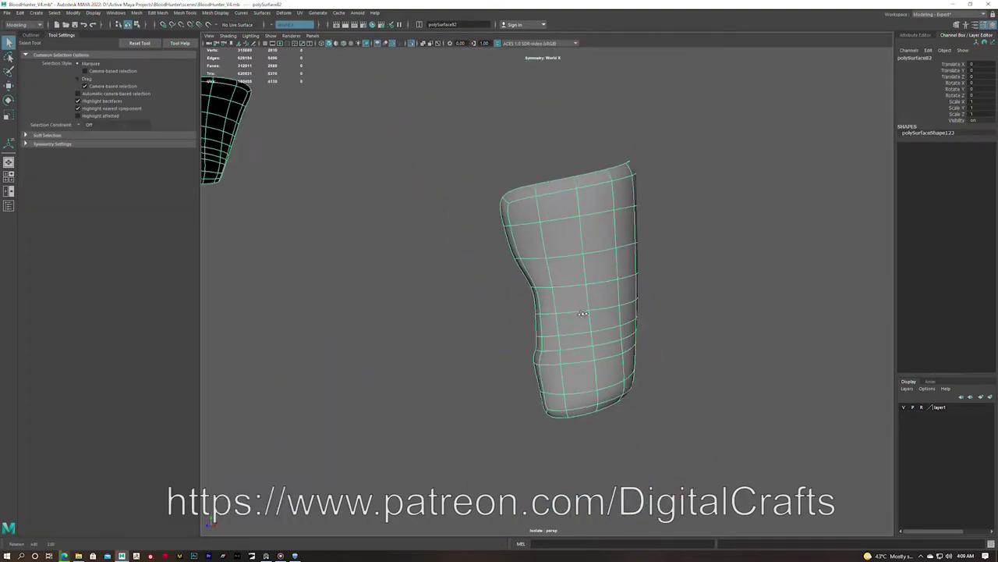
scroll(523, 327, "up", 3)
left_click(528, 331)
key("w")
right_click_drag(502, 263, 526, 243)
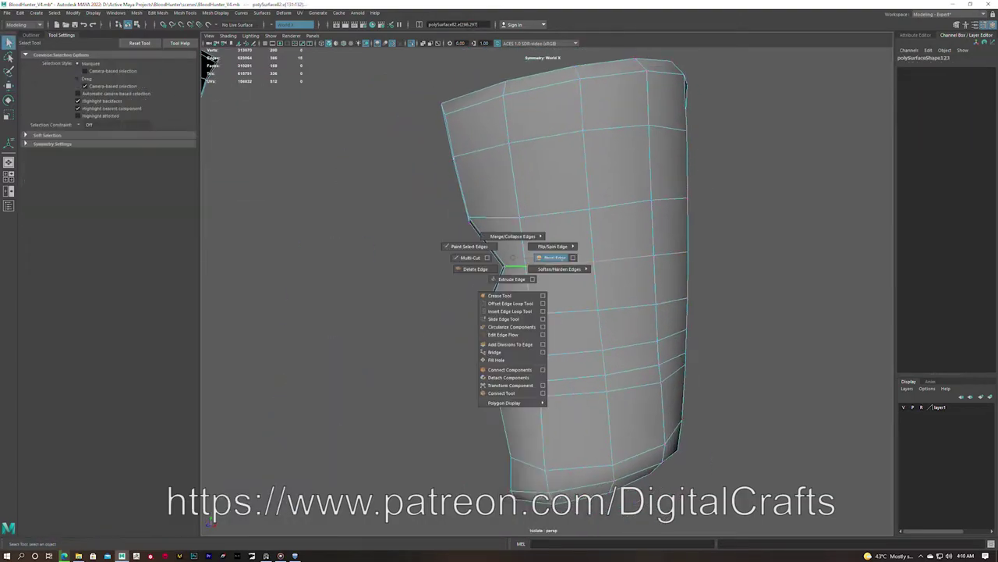
Bevel the selected edge loop on the leg piece and move it lower
key("q")
key("3")
left_click_drag(736, 301, 709, 267, "alt")
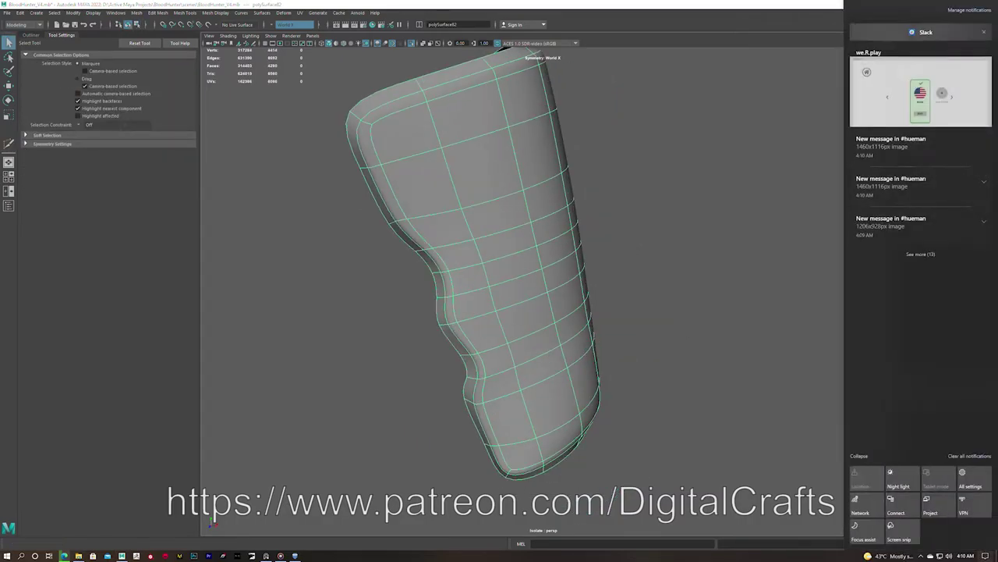
key("ctrl+b")
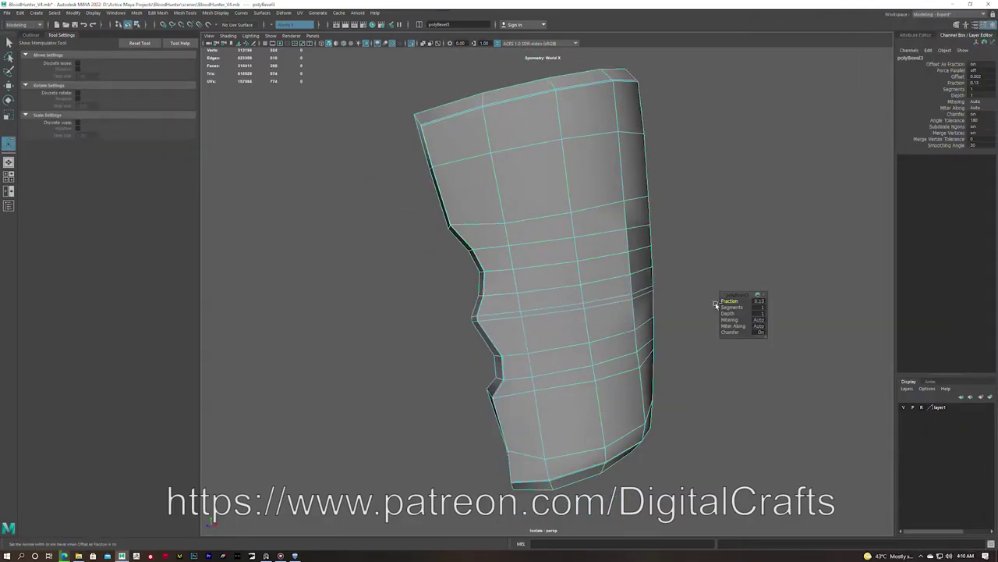
key("w")
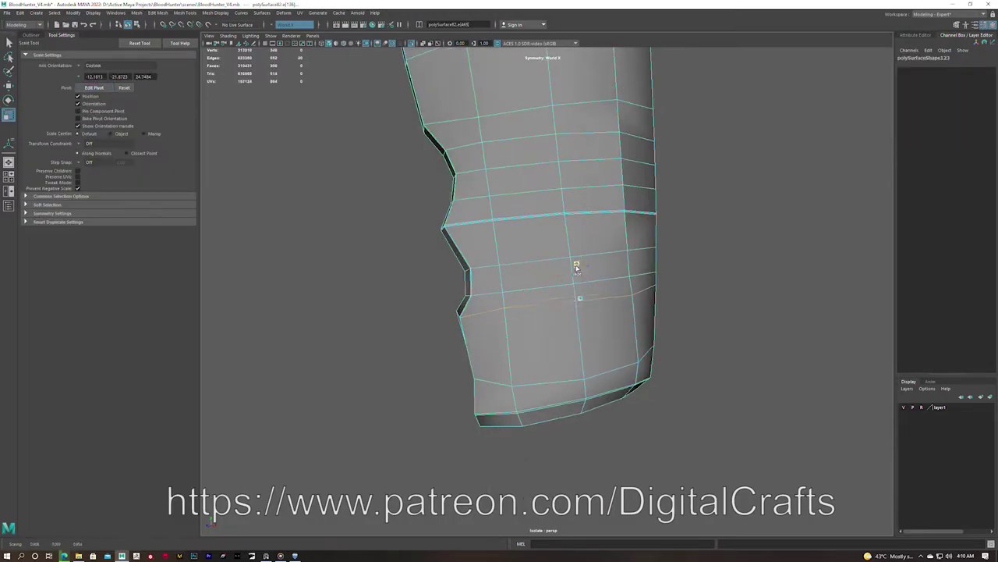
key("3")
key("1")
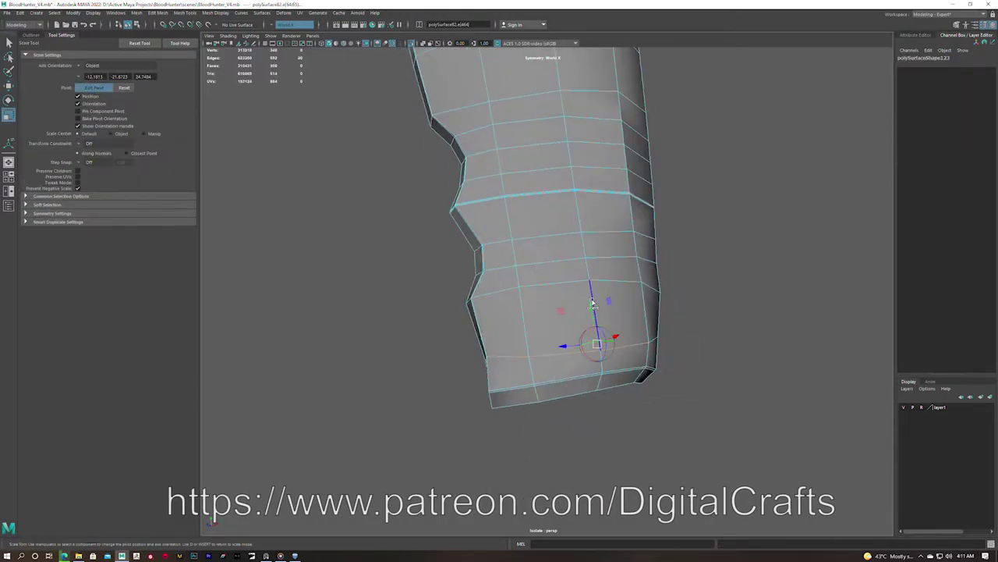
left_click_drag(578, 271, 515, 312)
key("r")
Isolate the leg piece and move its lower edge loops and faces into shape
double_click(516, 312)
key("w")
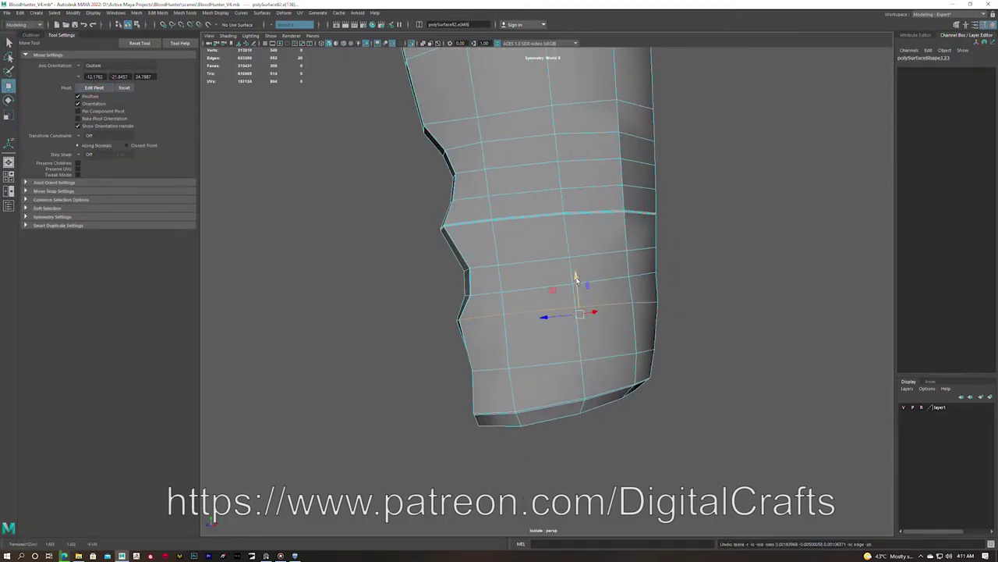
key("q")
left_click(528, 291)
left_click(581, 279, "shift")
mouse_move(534, 246)
left_mouse_down("alt")
mouse_move(561, 234)
mouse_move(596, 258)
mouse_move(518, 325)
left_mouse_up("alt")
key("ctrl+1")
left_click(596, 262)
key("w")
double_click(512, 269)
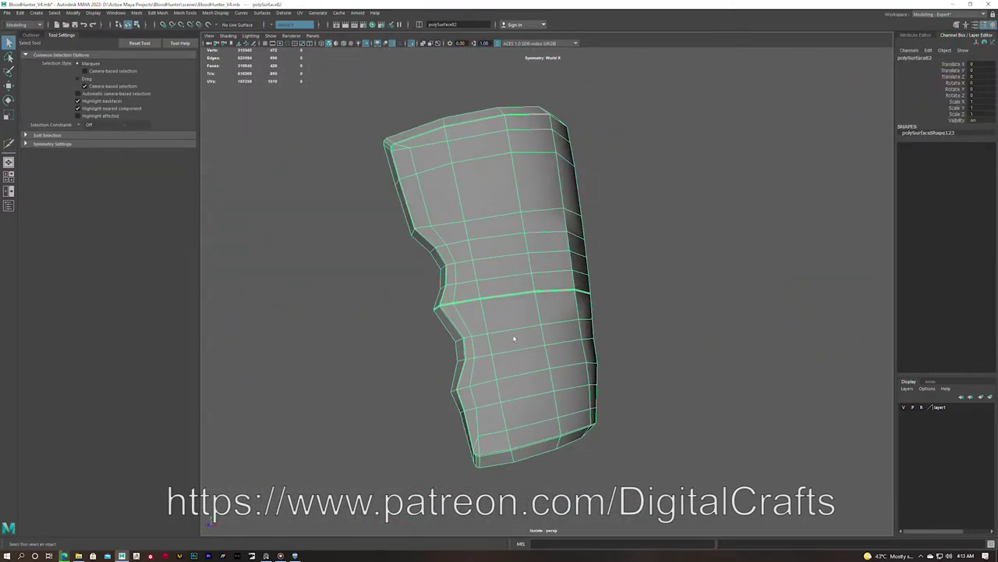
key("w")
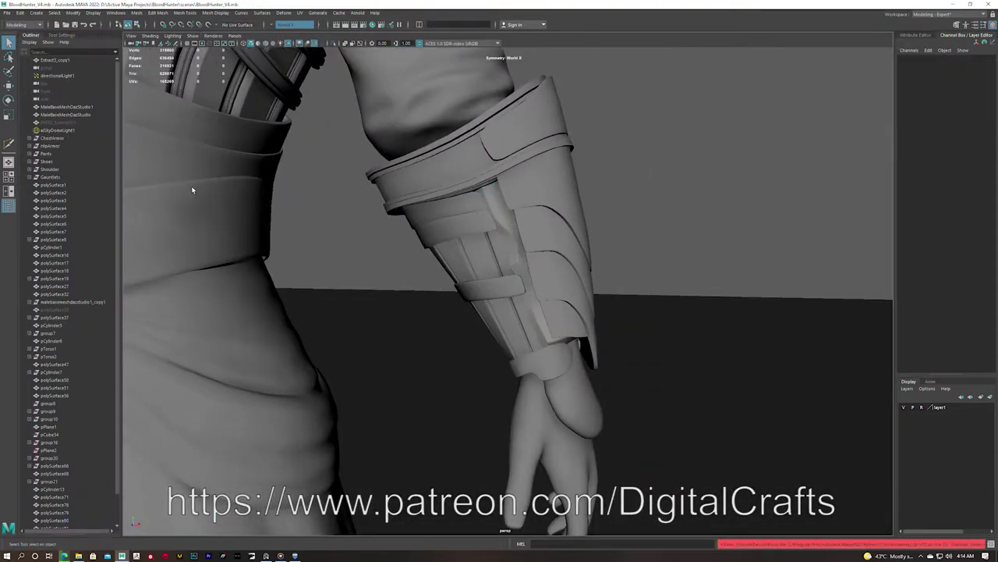
Isolate the upper gauntlet band and delete two of its edge loops
left_click(546, 234)
key("f")
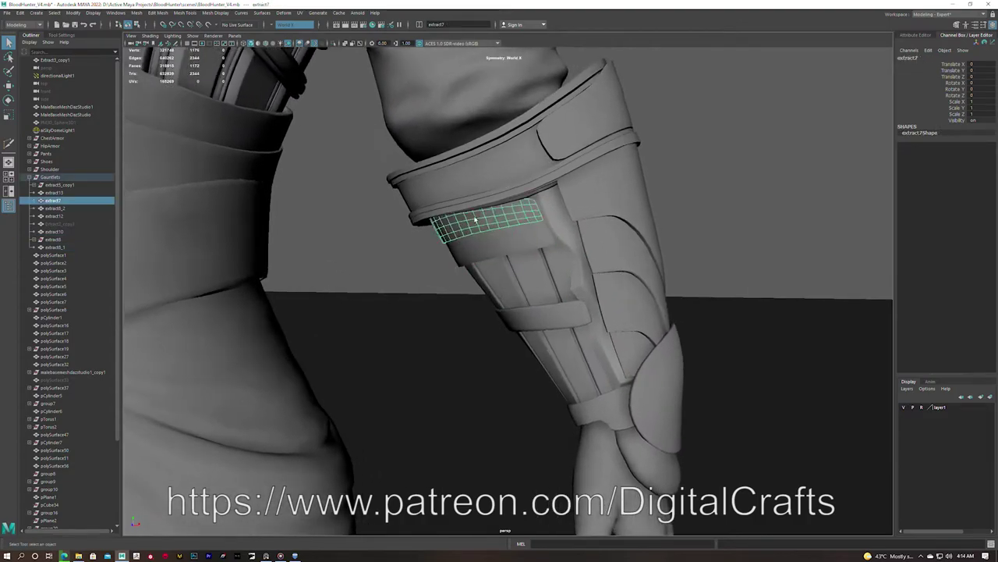
key("ctrl+1")
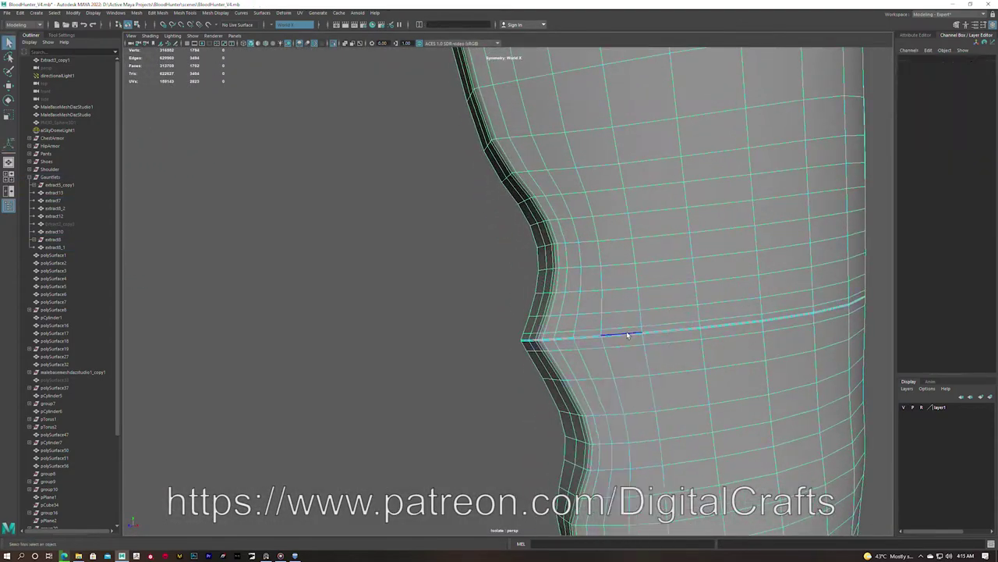
key("ctrl+Delete")
key("f")
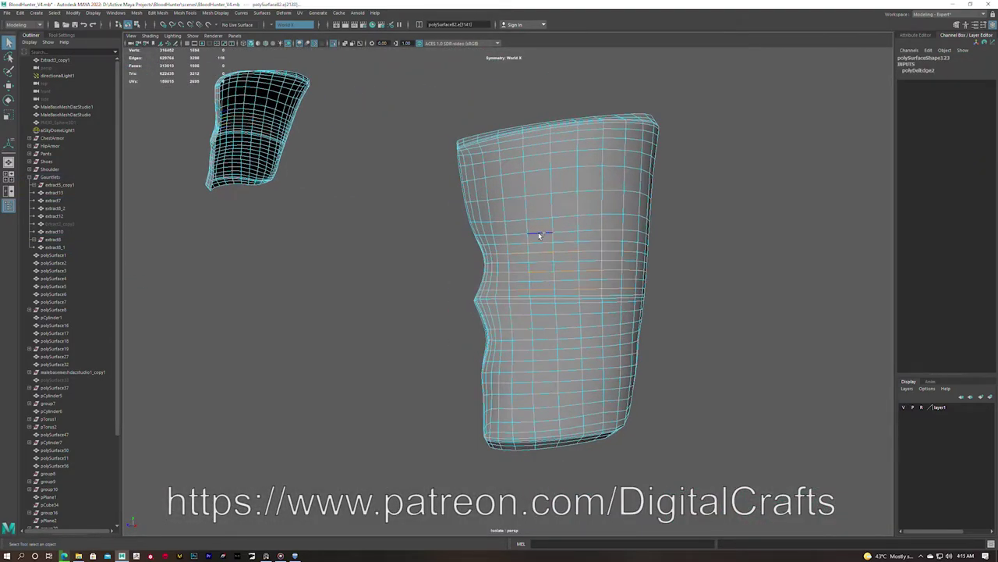
key("ctrl+Delete")
scroll(550, 312, "up", 2)
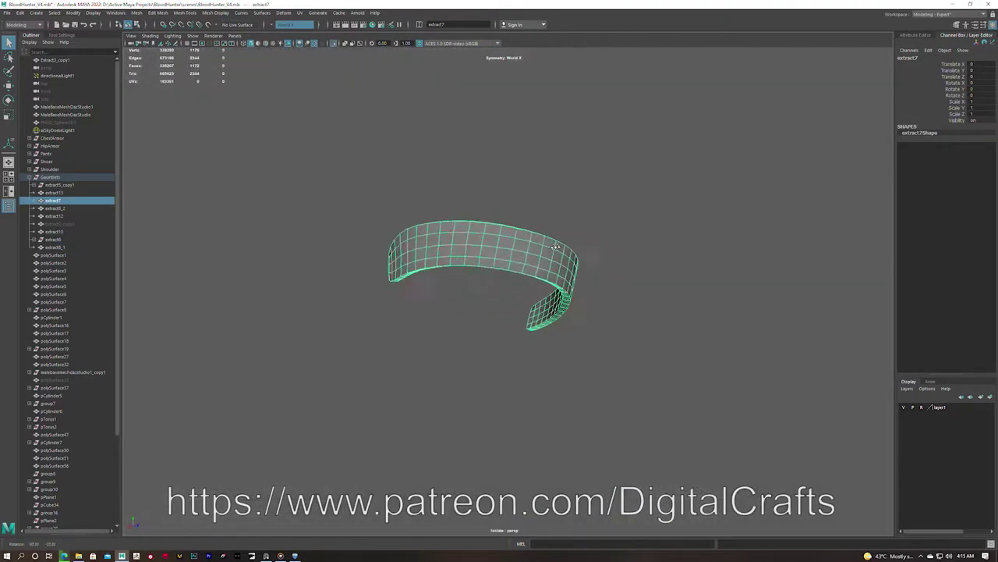
left_click_drag(555, 247, 381, 123, "alt")
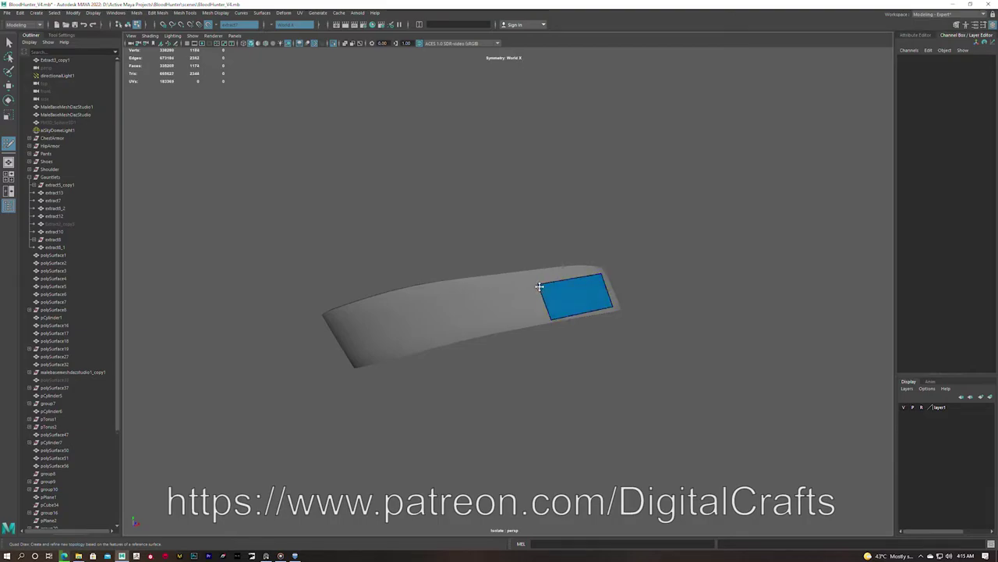
Extrude the cuff's border edges twice to grow a new strip under the gauntlet's upper cuff
mouse_move(514, 304)
left_mouse_down("alt")
mouse_move(484, 283)
mouse_move(485, 257)
mouse_move(539, 265)
left_mouse_up("alt")
key("ctrl+e")
left_click_drag(445, 233, 452, 242, "alt")
key("ctrl+e")
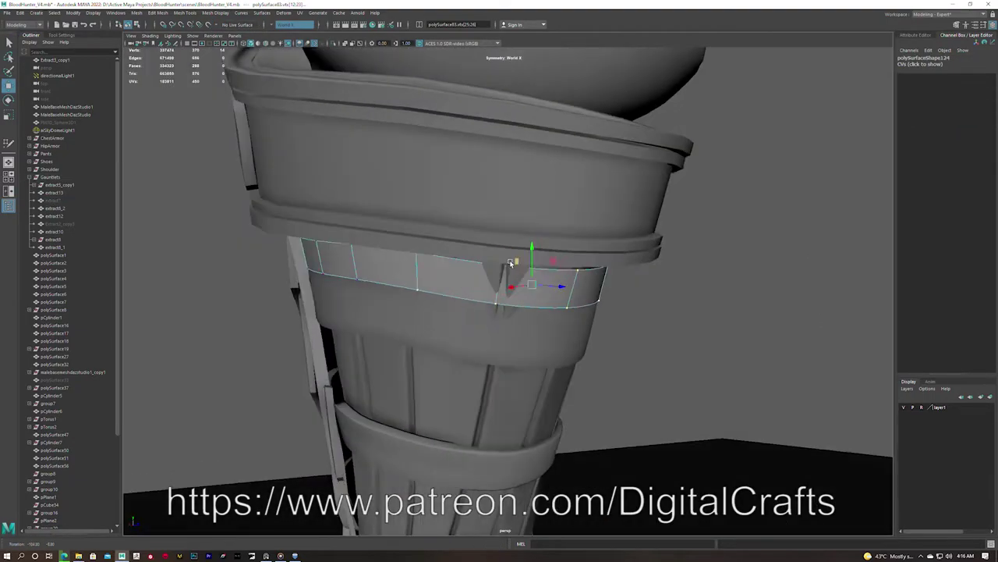
Select and move edges at the strip's end, checking the strip in isolation
left_click_drag(405, 313, 575, 268, "alt")
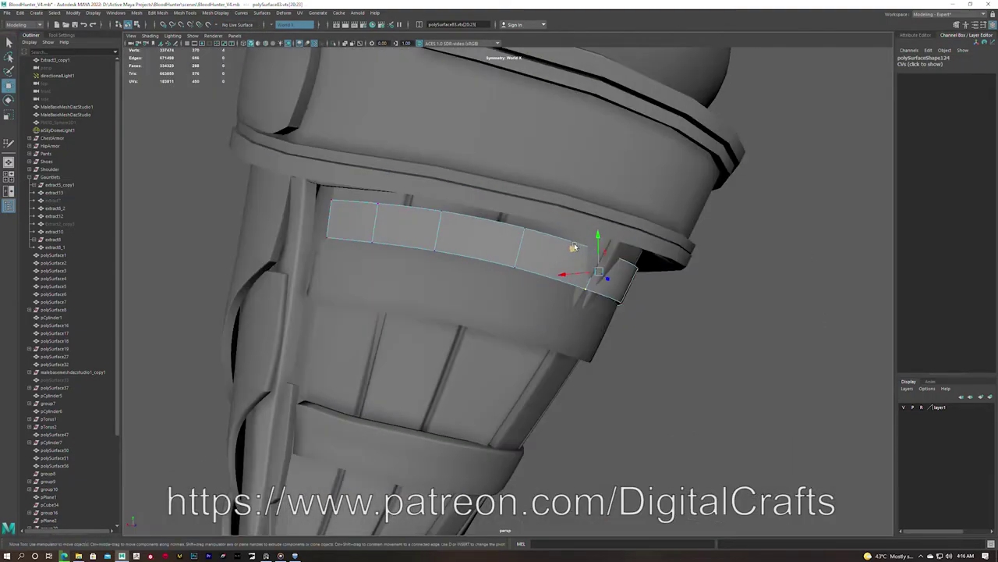
left_click(575, 267)
left_click_drag(561, 228, 586, 266, "alt")
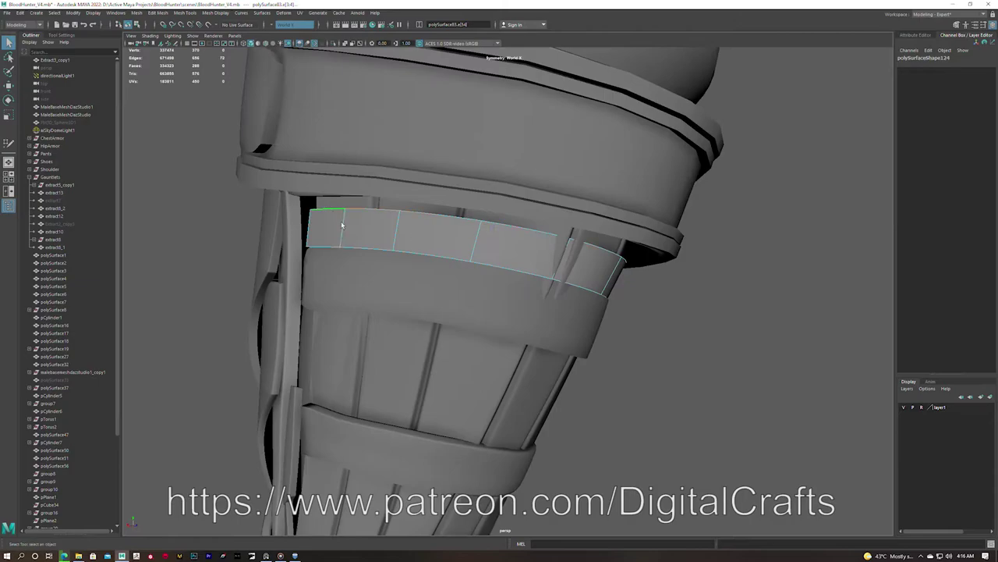
left_click(586, 266)
key("w")
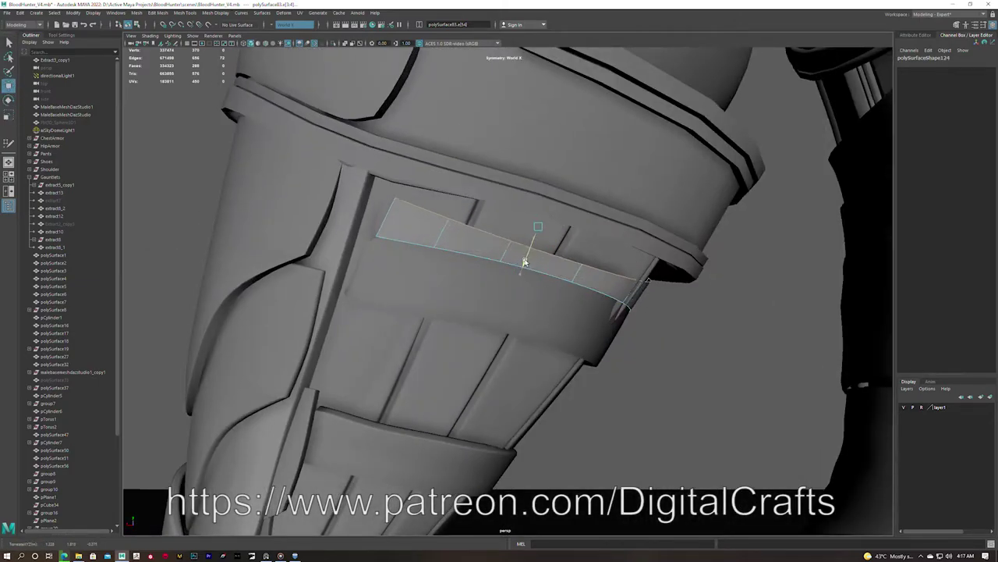
left_click_drag(525, 262, 559, 259, "alt")
key("ctrl+z")
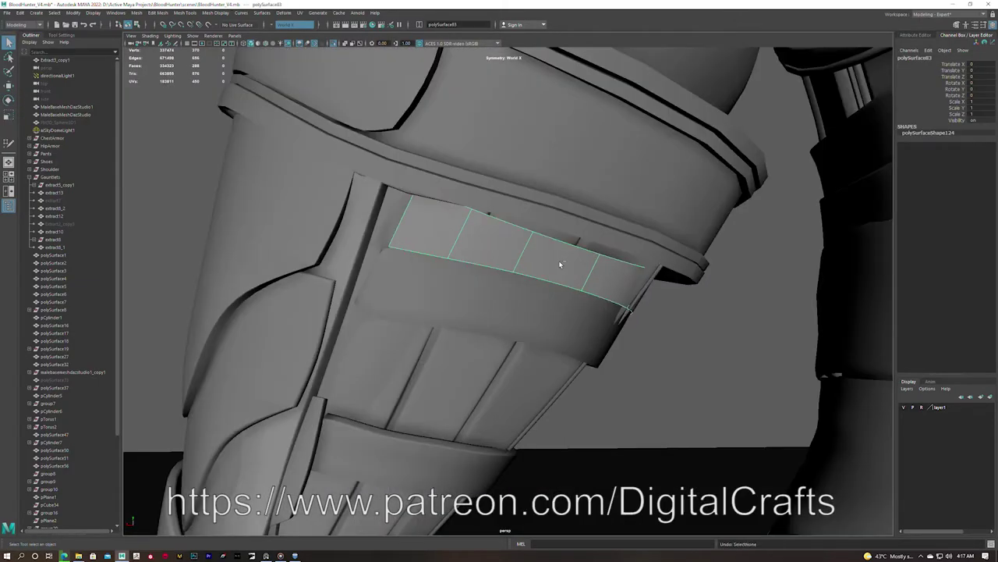
key("ctrl+1")
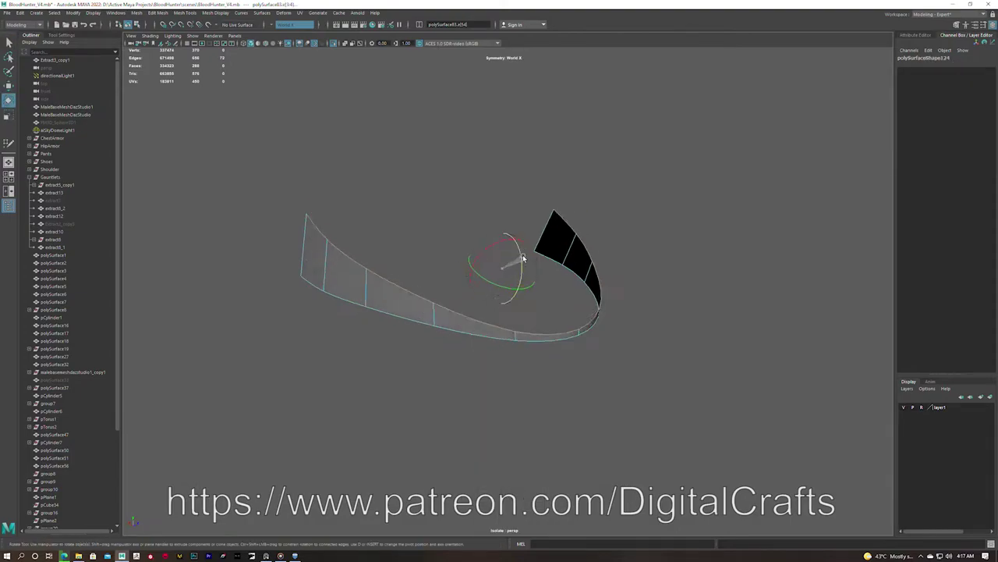
left_click_drag(522, 262, 522, 258, "alt")
key("ctrl+1")
mouse_move(356, 200)
left_mouse_down("alt")
mouse_move(528, 254)
mouse_move(511, 248)
left_mouse_up("alt")
key("w")
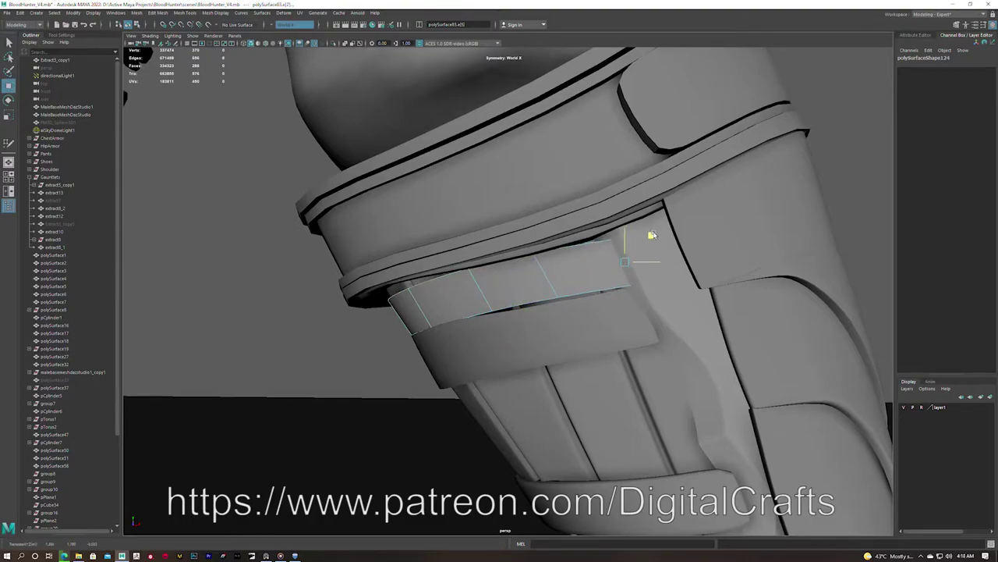
Smooth an edge loop across the strip with Edit Edge Flow and adjust its vertices to the curve
mouse_move(479, 289)
left_mouse_down("alt")
mouse_move(403, 291)
mouse_move(434, 296)
left_mouse_up("alt")
double_click(434, 297, "shift")
right_click_drag(500, 337, 491, 360, "shift")
left_click_drag(491, 360, 635, 289, "alt")
right_click_drag(595, 288, 616, 310)
left_click_drag(616, 311, 625, 263, "alt")
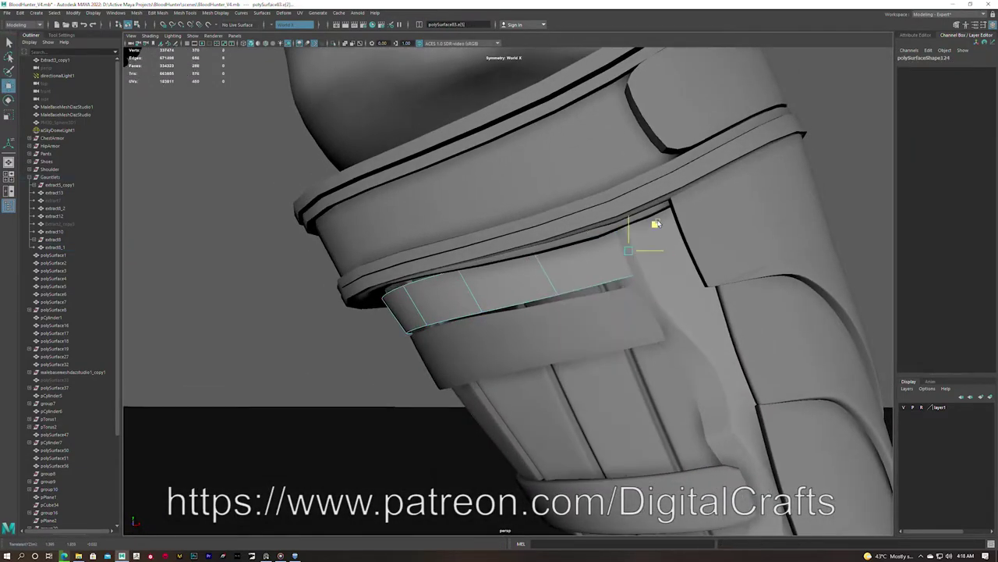
mouse_move(496, 279)
left_mouse_down("alt")
mouse_move(413, 283)
mouse_move(484, 288)
mouse_move(573, 267)
mouse_move(540, 245)
left_mouse_up("alt")
left_click(454, 193)
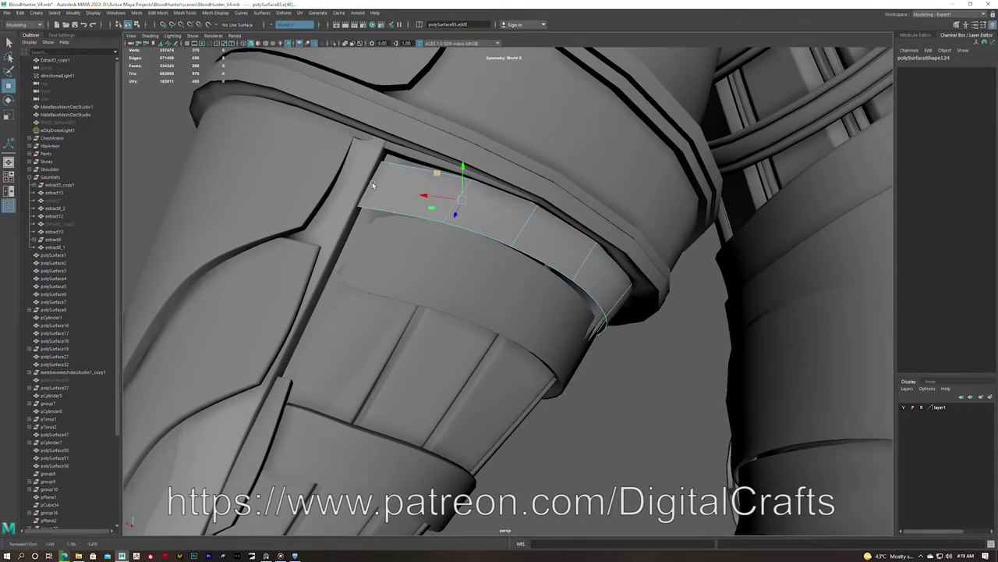
left_click_drag(427, 176, 319, 248, "alt")
scroll(502, 267, "down", 5)
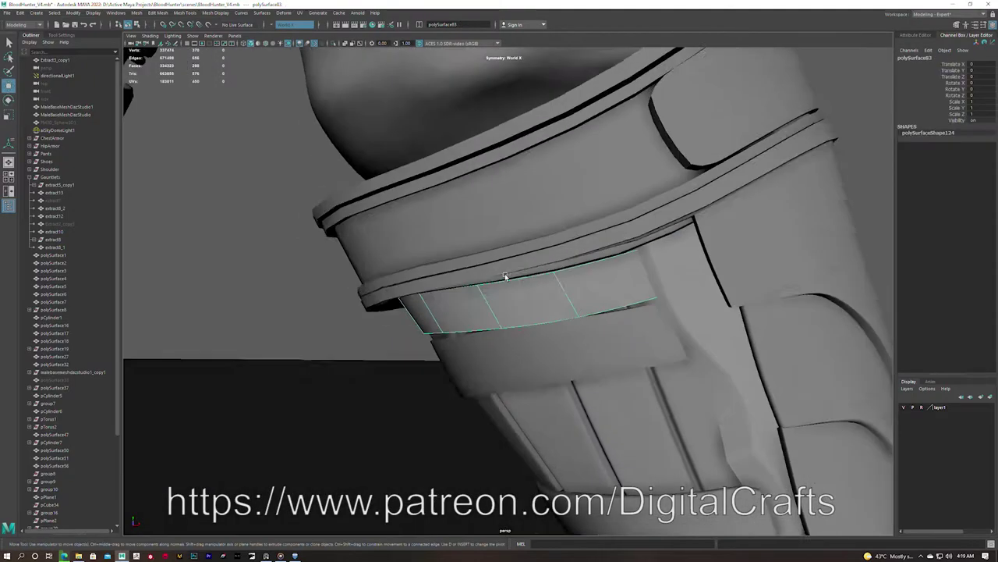
left_click_drag(501, 267, 488, 222, "alt")
Bend the strap's end with soft selection and move two strap faces to fit the armour
key("w")
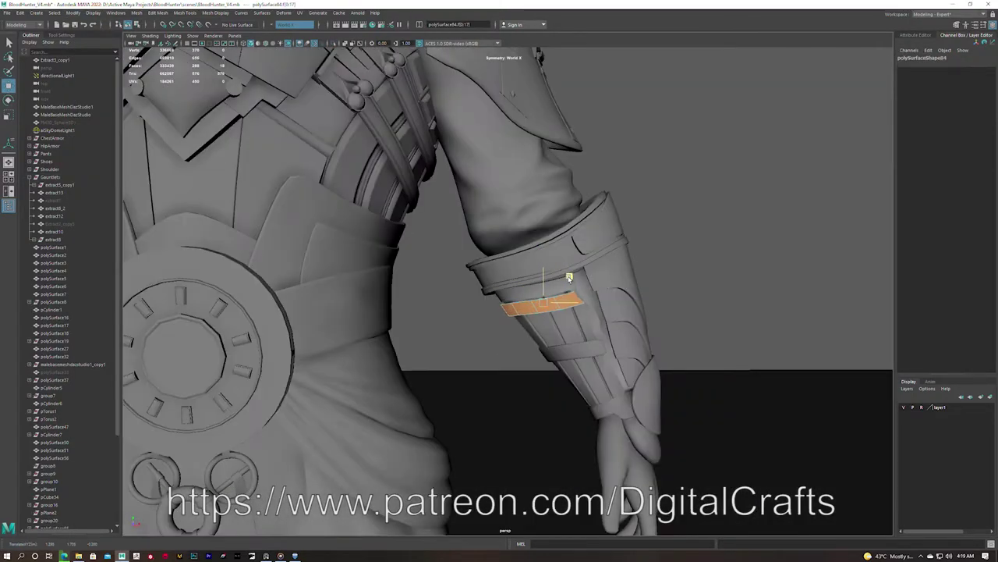
left_click(563, 277)
key("f")
left_click_drag(421, 285, 529, 244, "alt")
key("w")
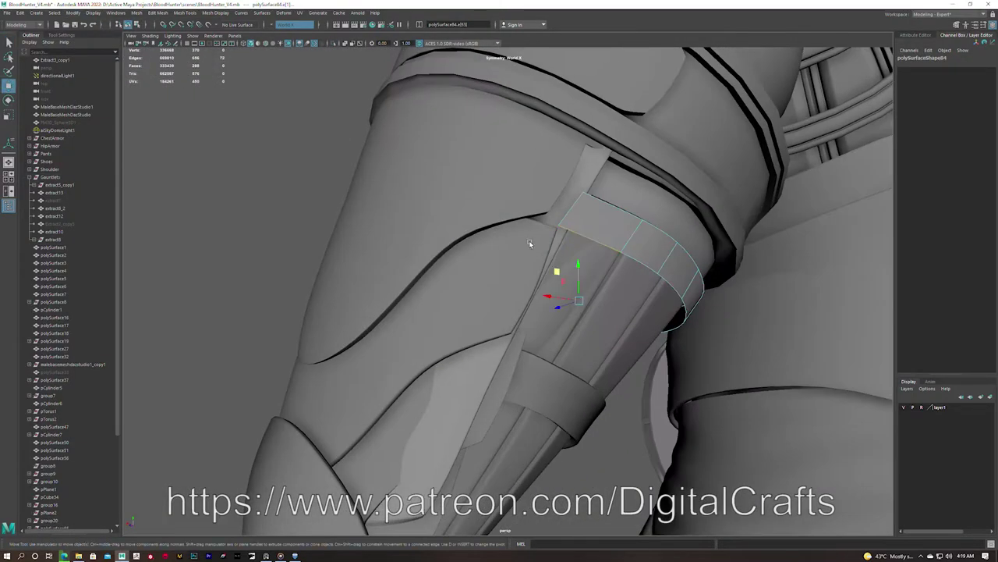
left_click_drag(567, 344, 554, 316, "alt")
right_click_drag(535, 289, 550, 316)
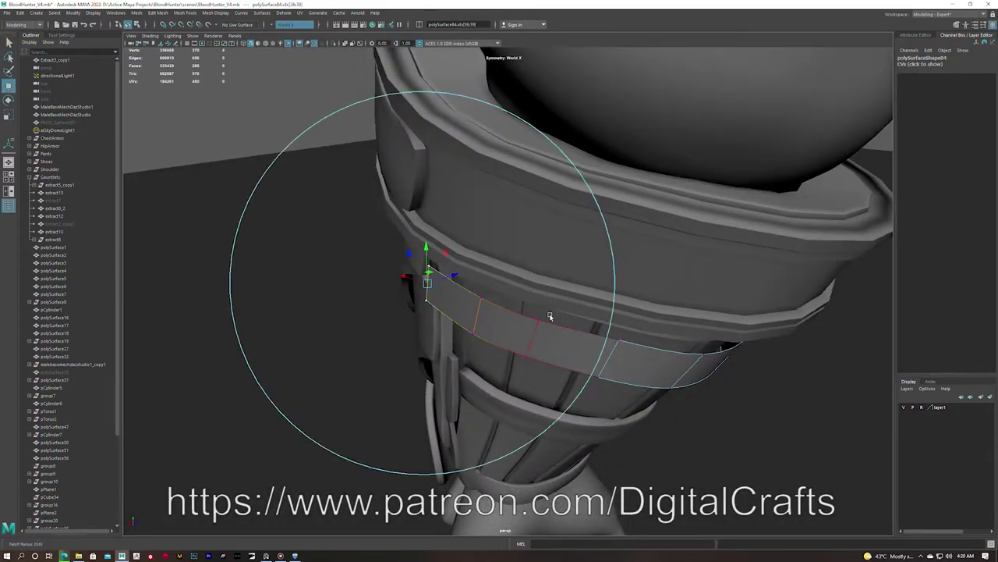
left_click_drag(464, 271, 508, 318, "alt")
key("q")
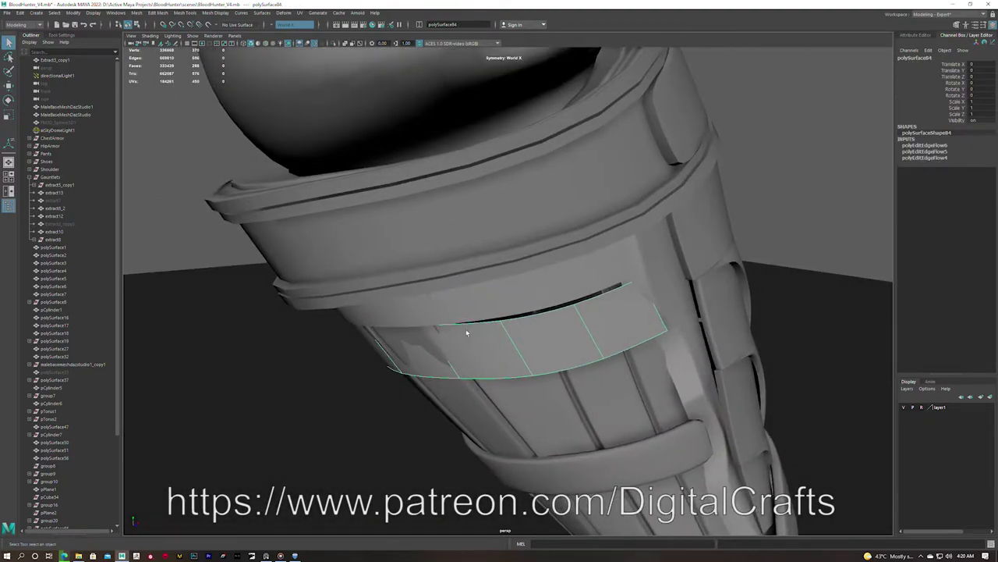
left_click(466, 328)
left_click_drag(408, 330, 504, 297, "alt")
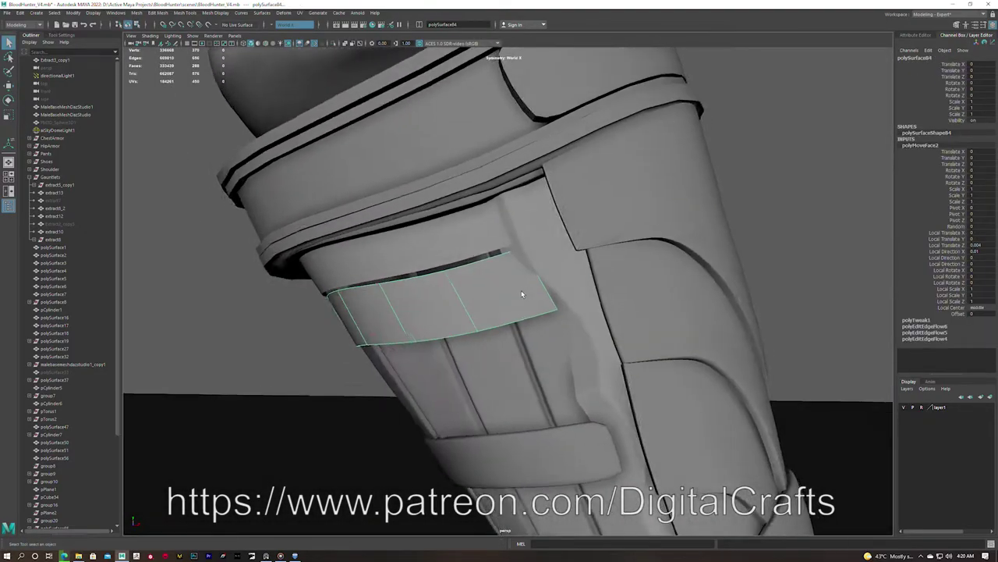
Even out the strap's edge flow, bevel its edge loop and extrude its faces for thickness
left_click(544, 320)
mouse_move(574, 320)
left_mouse_down("alt")
mouse_move(541, 311)
mouse_move(437, 327)
mouse_move(617, 323)
mouse_move(538, 294)
mouse_move(511, 328)
mouse_move(508, 291)
mouse_move(557, 287)
mouse_move(458, 273)
left_mouse_up("alt")
key("F8")
key("q")
key("g")
key("ctrl+b")
key("ctrl+e")
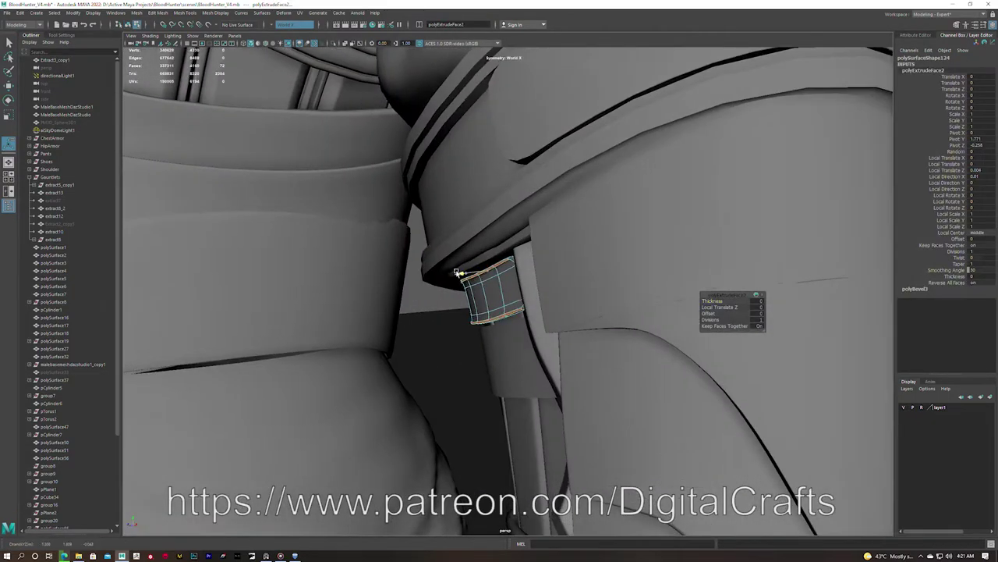
Isolate the thickened strap and delete one of its faces
key("f")
key("ctrl+1")
mouse_move(635, 234)
left_mouse_down("alt")
mouse_move(394, 260)
mouse_move(430, 216)
mouse_move(439, 392)
mouse_move(549, 319)
mouse_move(757, 287)
mouse_move(631, 276)
mouse_move(707, 278)
mouse_move(584, 346)
mouse_move(620, 252)
left_mouse_up("alt")
key("Delete")
key("ctrl+1")
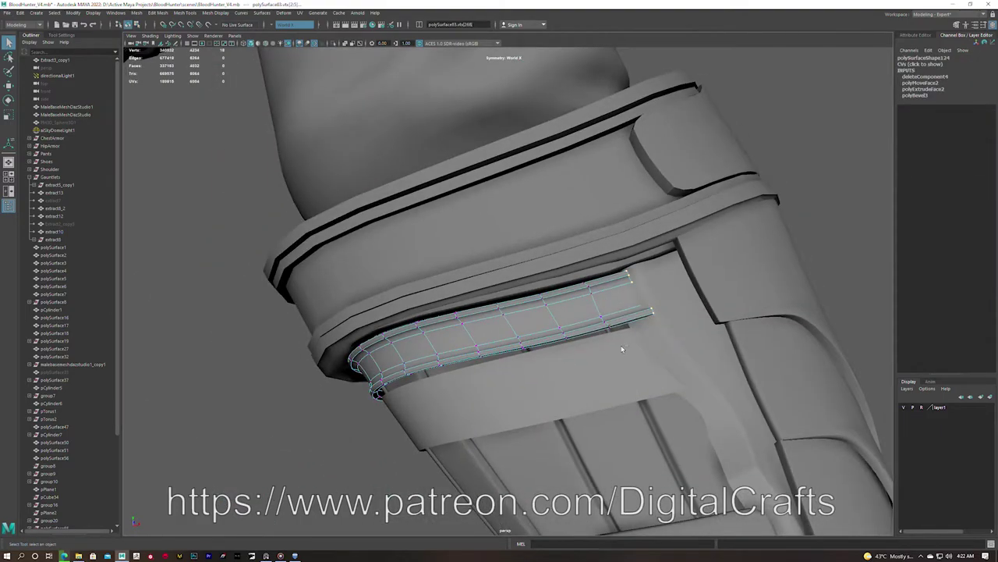
Add two new edge loops across the strap with Multi-Cut
left_click(638, 355)
key("e")
mouse_move(652, 337)
left_mouse_down("alt")
mouse_move(568, 357)
mouse_move(580, 317)
left_mouse_up("alt")
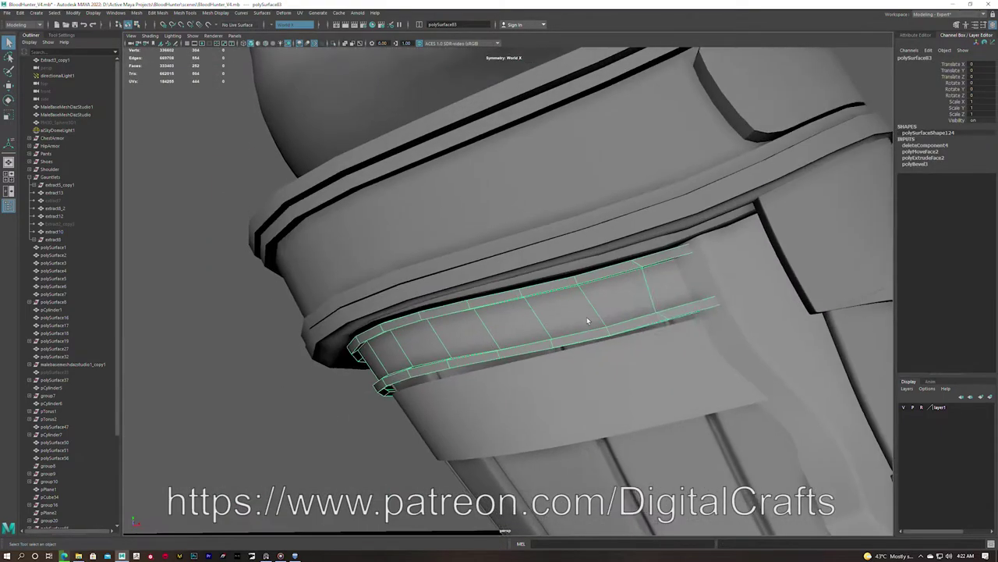
right_click(553, 306, "shift")
left_click(550, 359)
right_click(579, 285, "shift")
left_click(507, 327)
mouse_move(507, 328)
left_mouse_down("alt")
mouse_move(439, 321)
mouse_move(518, 221)
left_mouse_up("alt")
Extrude the other band panel for thickness and view it isolated
left_click(735, 214)
mouse_move(736, 214)
left_mouse_down("alt")
mouse_move(560, 278)
mouse_move(564, 260)
mouse_move(543, 273)
left_mouse_up("alt")
left_click(579, 292)
key("ctrl+e")
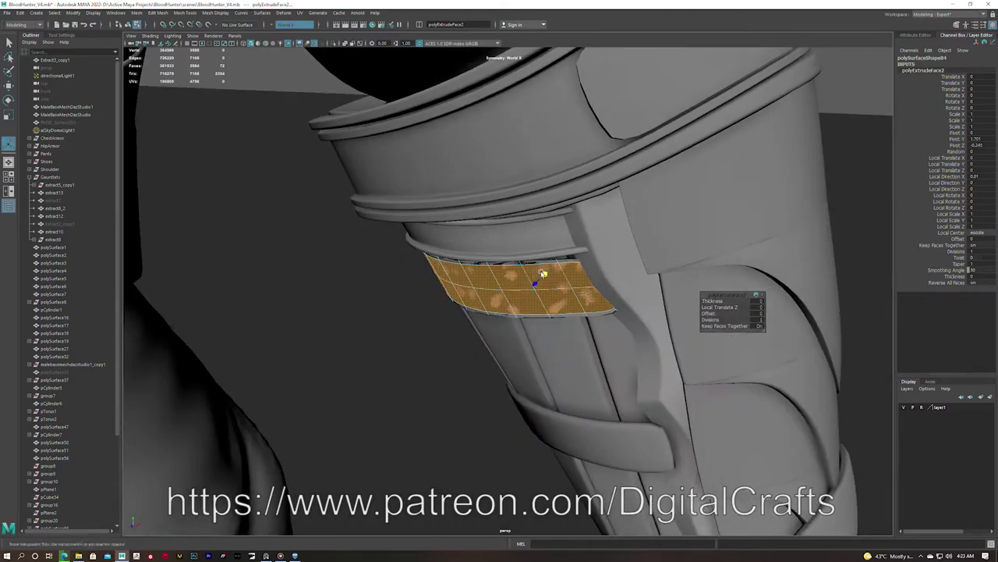
left_click_drag(474, 267, 617, 336, "alt")
key("ctrl+1")
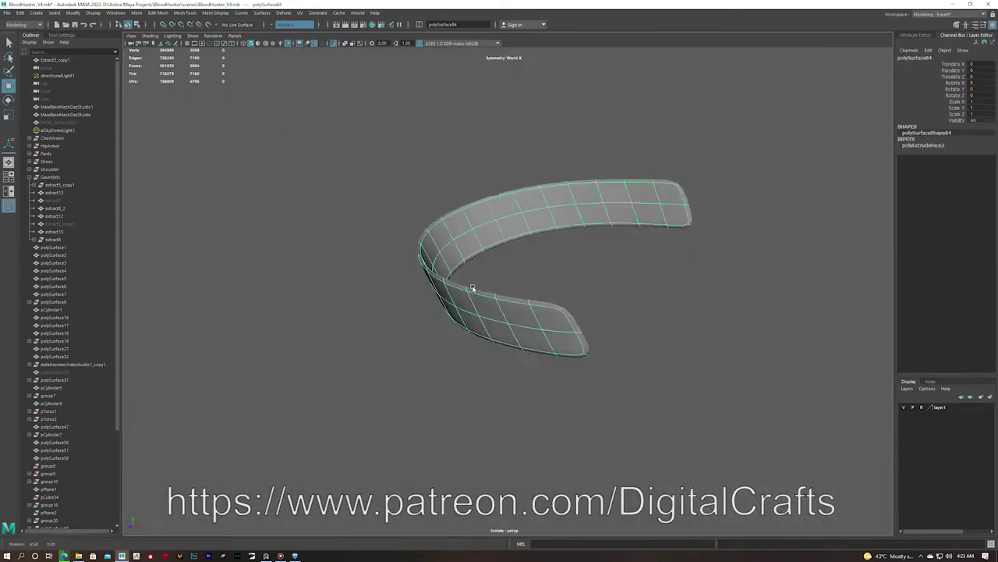
Delete a face on the band and select its tip faces for editing
left_click(348, 221)
key("Delete")
mouse_move(349, 221)
left_mouse_down("alt")
mouse_move(434, 401)
mouse_move(474, 338)
mouse_move(468, 328)
left_mouse_up("alt")
left_click(507, 404)
key("ctrl+F11")
right_click(501, 357, "shift")
left_click_drag(501, 357, 446, 356, "alt")
mouse_move(531, 330)
right_mouse_down("shift")
mouse_move(446, 328)
mouse_move(482, 330)
right_mouse_up("shift")
mouse_move(533, 355)
left_mouse_down("alt")
mouse_move(617, 207)
mouse_move(455, 286)
mouse_move(399, 248)
left_mouse_up("alt")
key("ctrl+1")
Isolate the gauntlet band strip and select the band faces to separate
left_click(400, 248)
key("f")
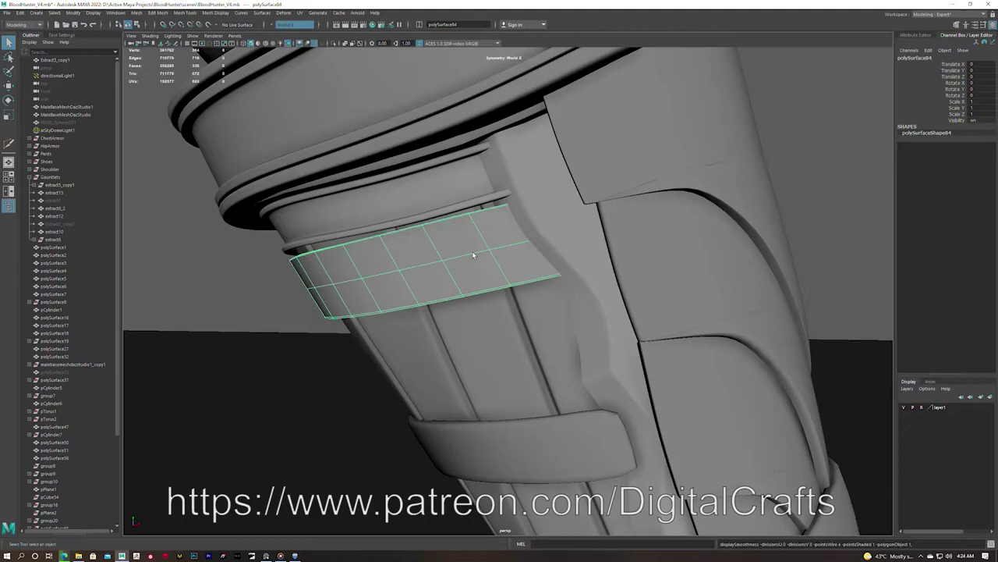
key("ctrl+1")
left_click(401, 312)
mouse_move(401, 312)
left_mouse_down("alt")
mouse_move(550, 254)
mouse_move(601, 248)
left_mouse_up("alt")
left_click(600, 248)
left_click_drag(179, 235, 340, 283)
key("F8")
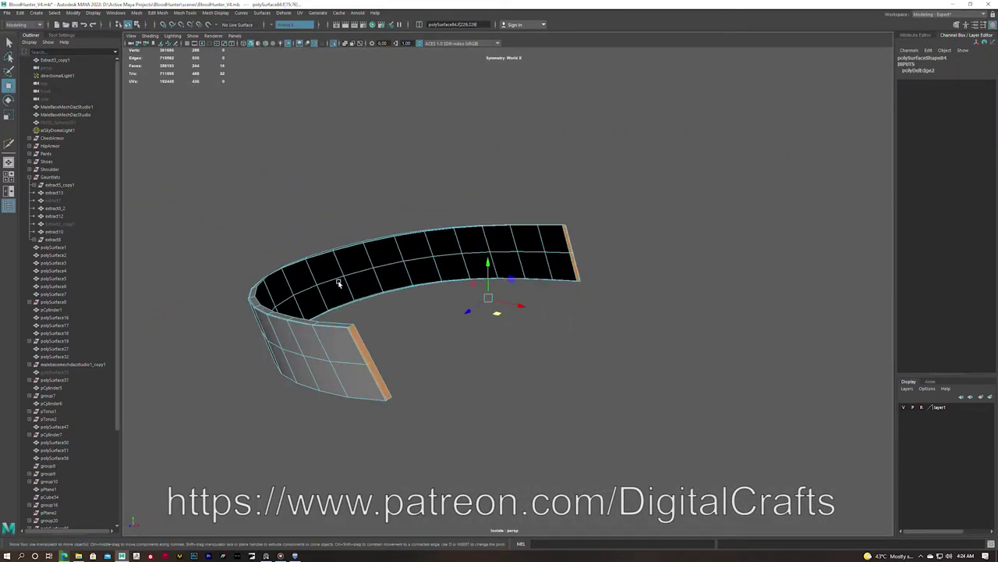
key("ctrl+1")
mouse_move(417, 292)
left_mouse_down("alt")
mouse_move(511, 343)
mouse_move(492, 318)
mouse_move(468, 343)
mouse_move(570, 337)
mouse_move(506, 327)
mouse_move(622, 281)
mouse_move(607, 303)
mouse_move(656, 234)
mouse_move(648, 226)
left_mouse_up("alt")
Scale and move the band faces, then pull the band's end vertex into place
key("ctrl+F11")
scroll(468, 343, "up", 3)
key("r")
key("w")
key("F10")
key("q")
scroll(621, 279, "up", 2)
left_click(648, 226)
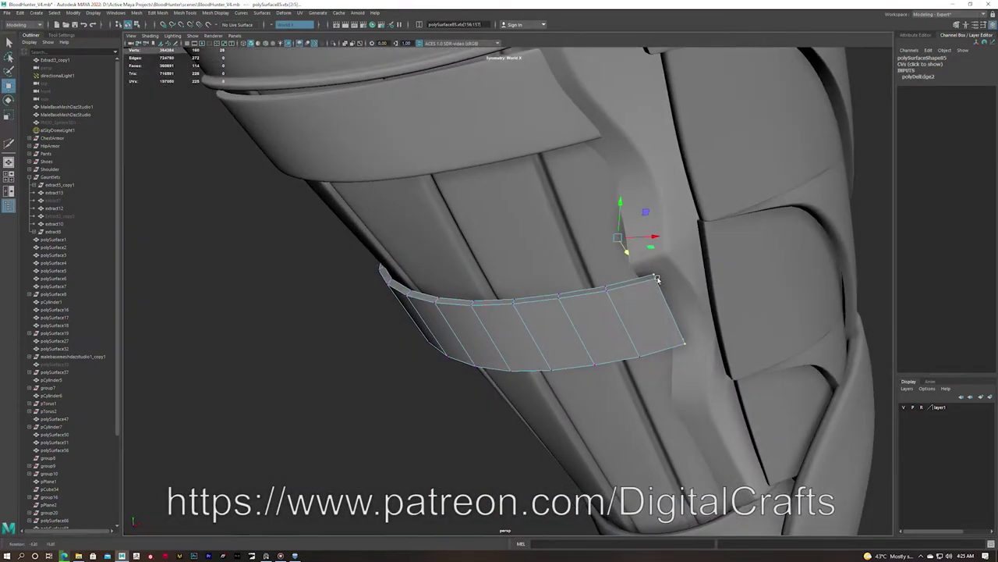
mouse_move(671, 289)
left_mouse_down("alt")
mouse_move(690, 388)
mouse_move(575, 318)
mouse_move(595, 314)
left_mouse_up("alt")
Cut a new edge loop across the band and bevel its edges for extra loops
left_click(594, 315)
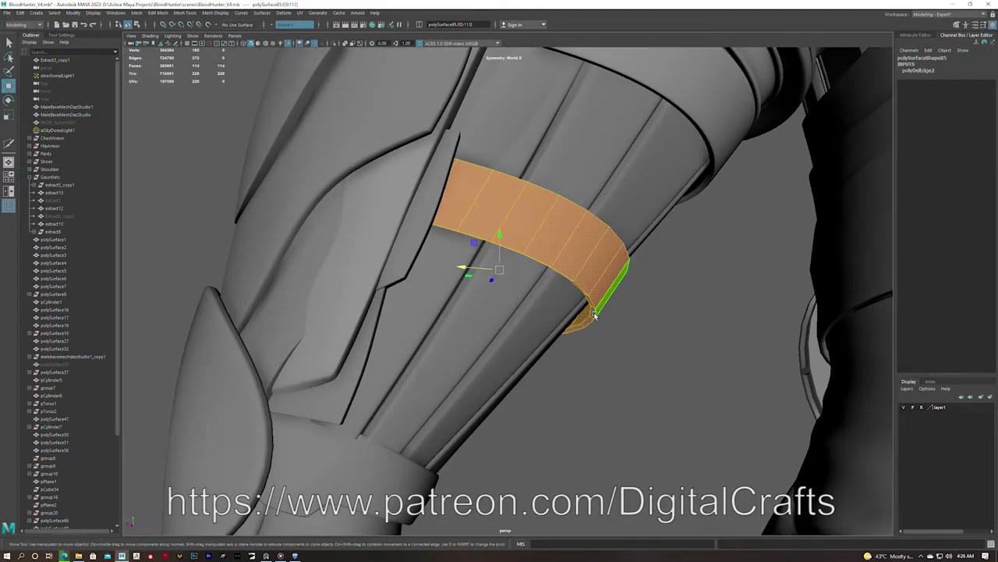
mouse_move(445, 300)
left_mouse_down("alt")
mouse_move(457, 278)
mouse_move(558, 287)
left_mouse_up("alt")
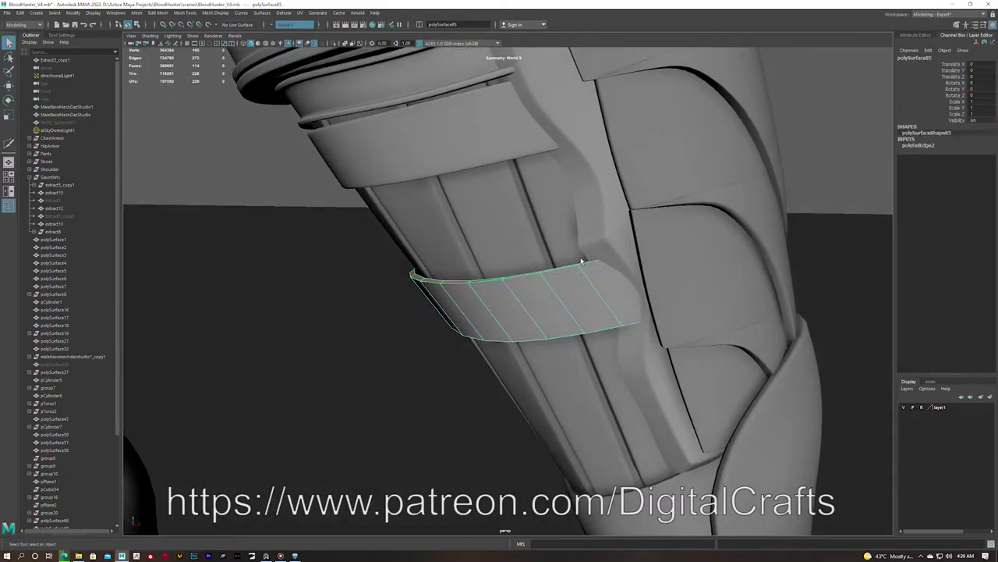
right_click_drag(524, 295, 559, 287, "shift")
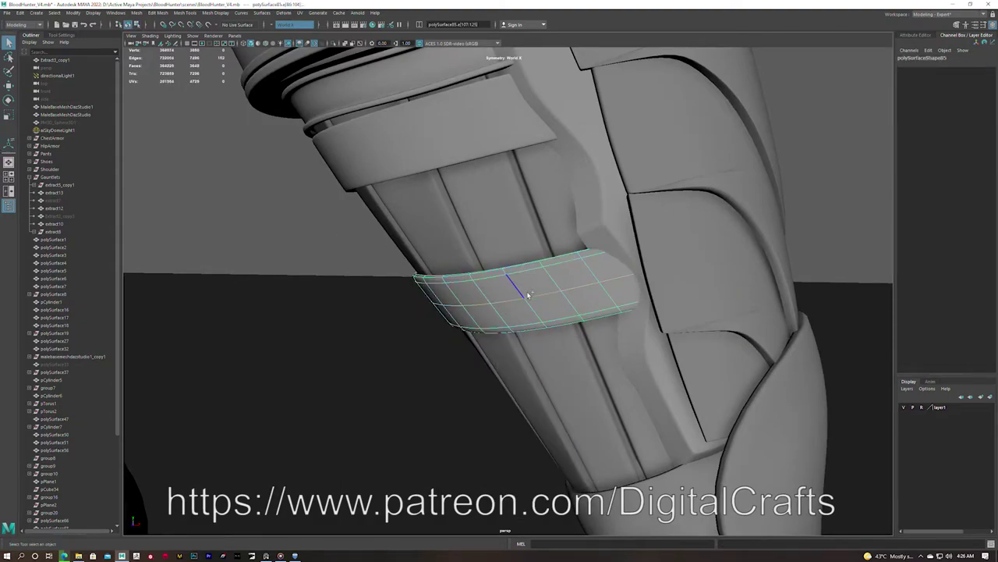
scroll(356, 239, "down", 5)
scroll(425, 211, "down", 3)
left_click_drag(425, 210, 567, 250, "alt")
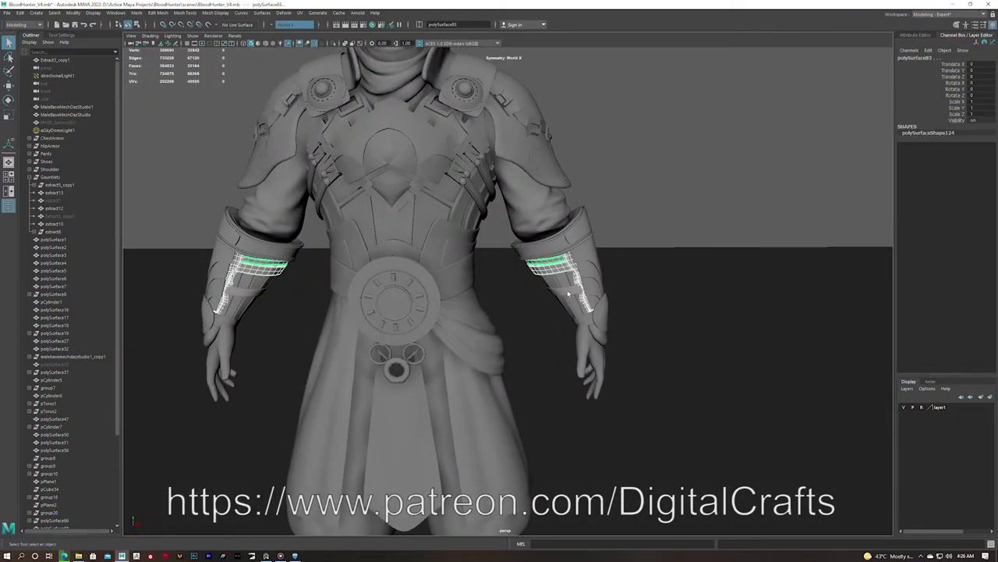
left_click_drag(569, 294, 508, 250, "alt")
Create a polygon cube in front of the hips and smooth it into a rounded shape
left_click(548, 224)
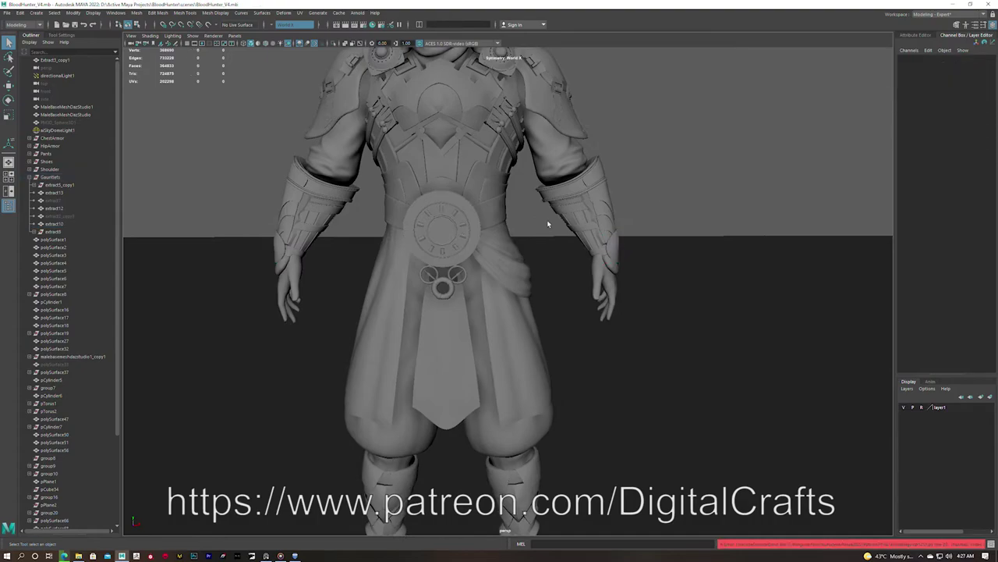
scroll(389, 289, "down", 2)
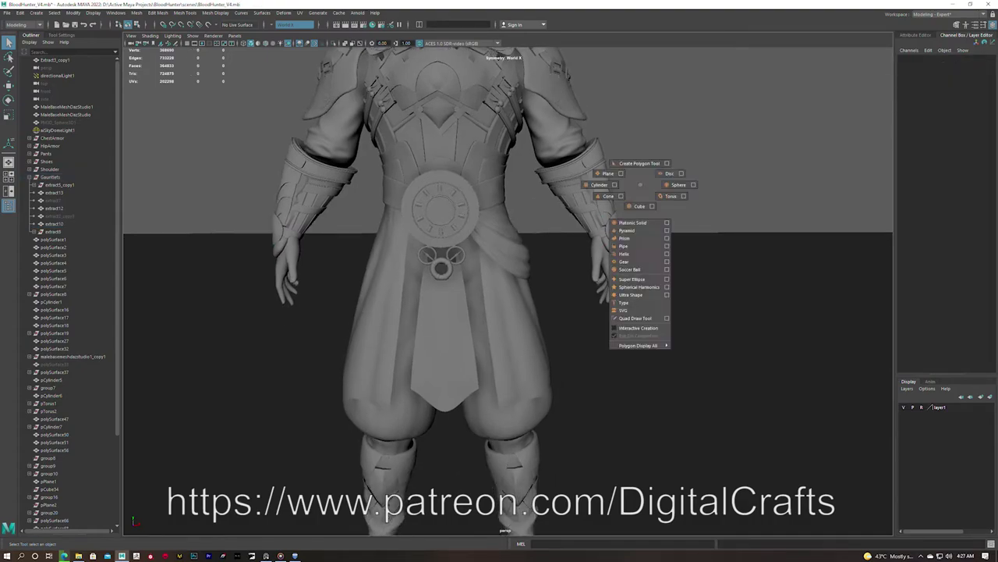
right_click_drag(539, 226, 574, 195, "shift")
mouse_move(574, 195)
left_mouse_down("alt")
mouse_move(439, 316)
mouse_move(448, 320)
left_mouse_up("alt")
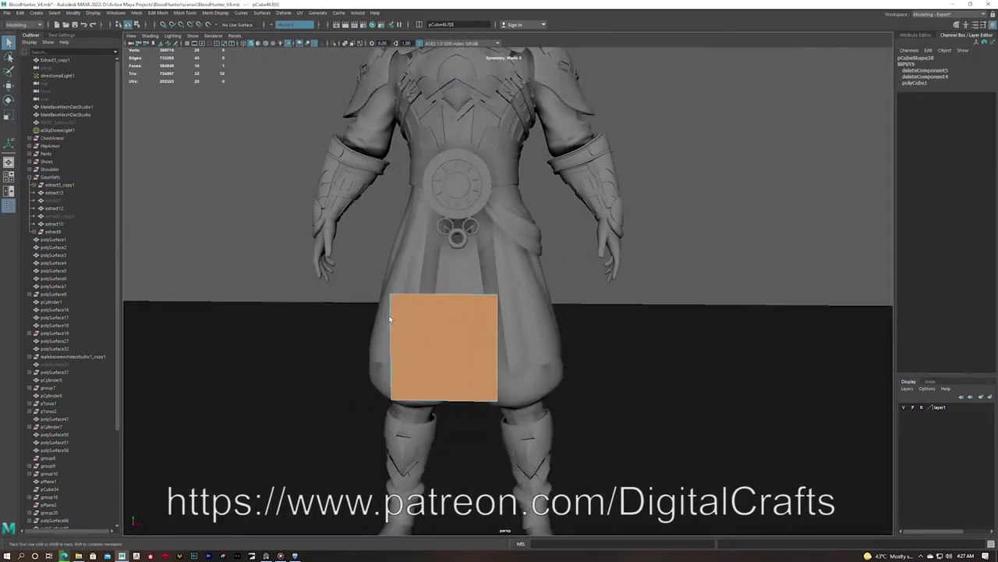
right_click_drag(448, 320, 441, 333)
key("ctrl+d")
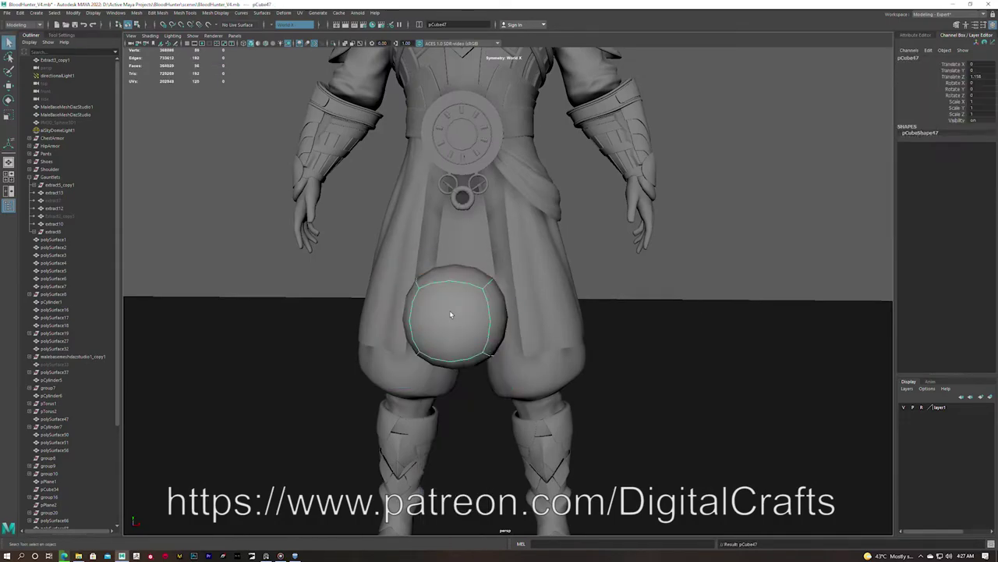
mouse_move(457, 320)
left_mouse_down("alt")
mouse_move(407, 301)
mouse_move(364, 312)
mouse_move(531, 278)
left_mouse_up("alt")
Frame the flattened disc face-on and extrude its border edges
key("f")
key("F8")
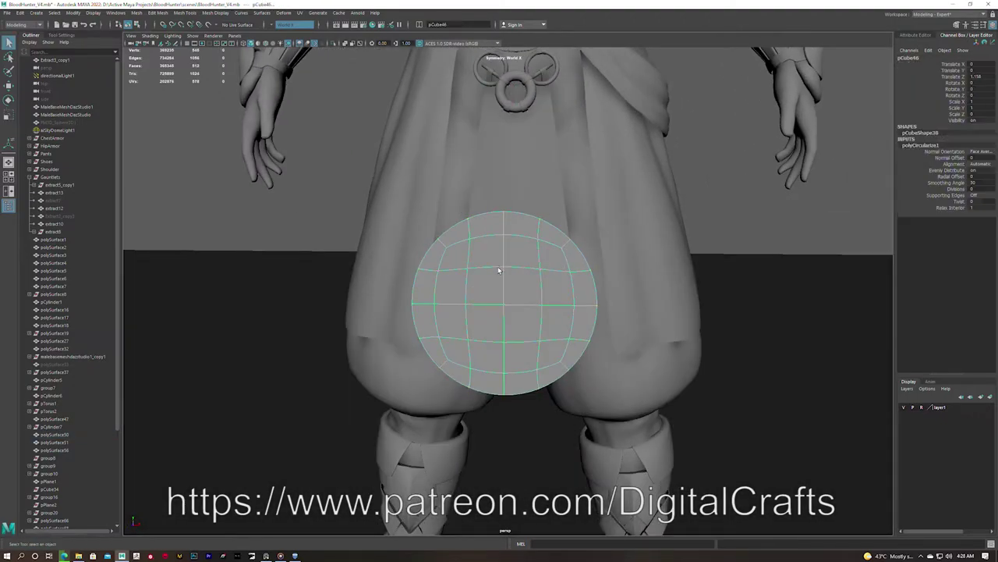
left_click_drag(534, 224, 533, 251, "alt")
key("F8")
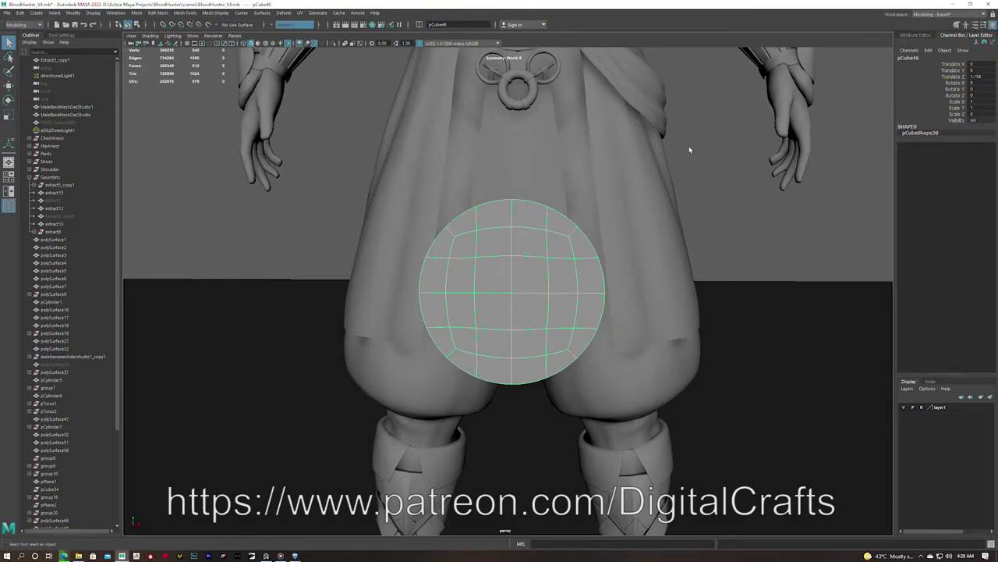
key("ctrl+e")
left_click_drag(501, 216, 477, 250, "alt")
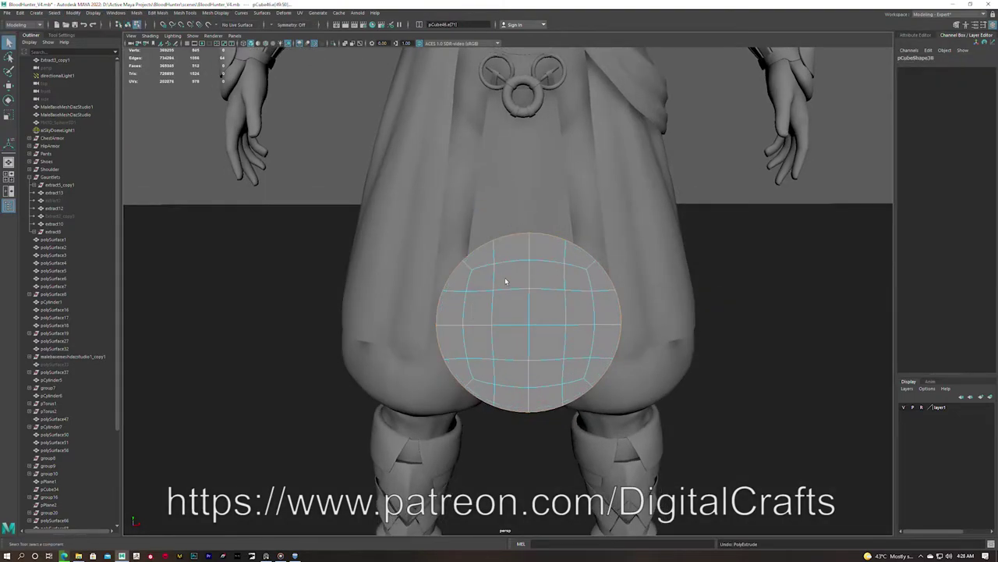
Extrude and push out the disc's border edge loop into a raised rim
right_click(503, 246, "shift")
left_click_drag(499, 234, 422, 269, "alt")
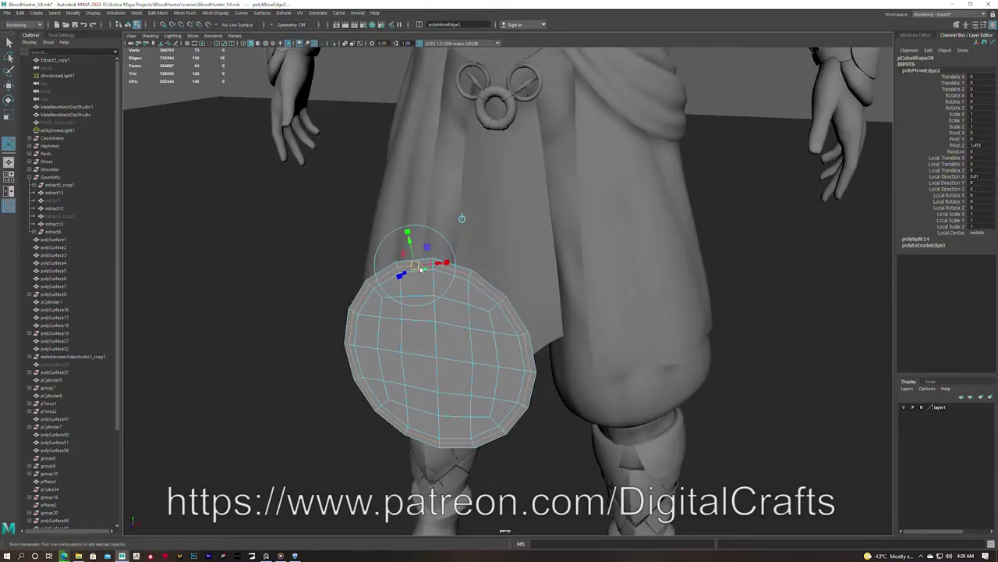
key("F8")
mouse_move(717, 263)
left_mouse_down("alt")
mouse_move(537, 239)
mouse_move(520, 128)
left_mouse_up("alt")
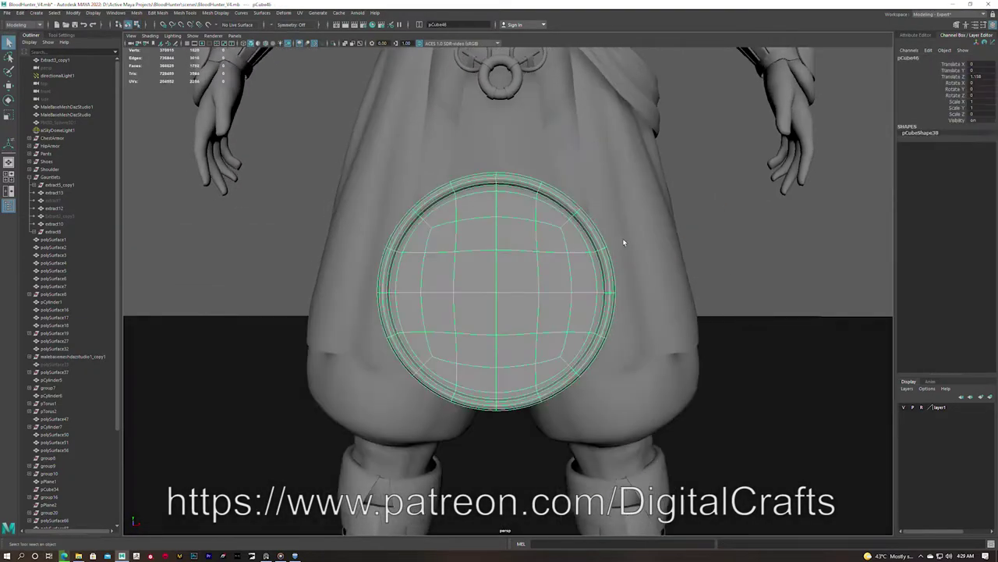
mouse_move(622, 238)
left_mouse_down("alt")
mouse_move(435, 241)
mouse_move(508, 192)
left_mouse_up("alt")
double_click(387, 160)
key("ctrl+e")
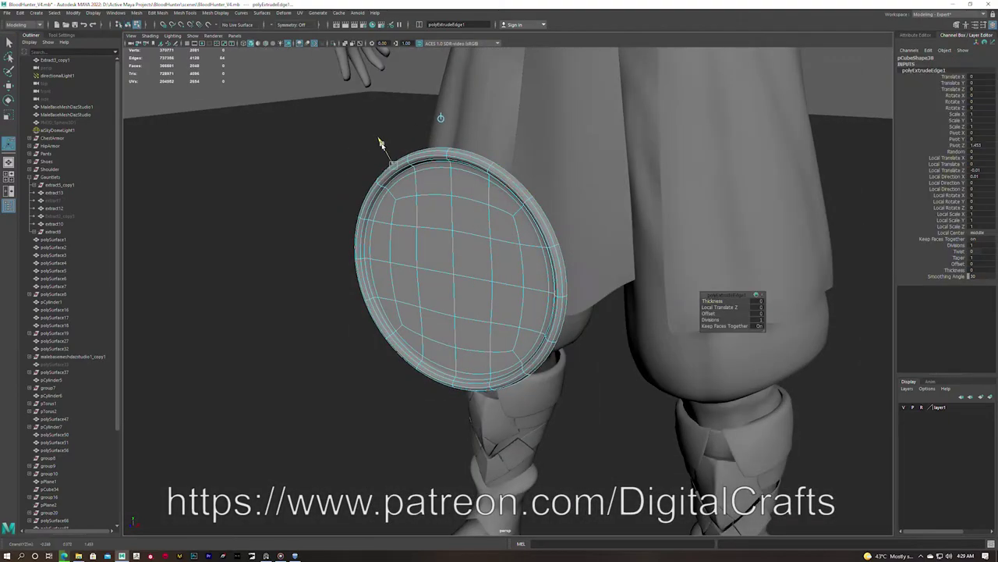
mouse_move(380, 143)
left_mouse_down("alt")
mouse_move(363, 188)
mouse_move(357, 177)
left_mouse_up("alt")
Scale a new cube, pCube47, into a thin rectangular block on the disc's face
right_click_drag(757, 107, 768, 223, "shift")
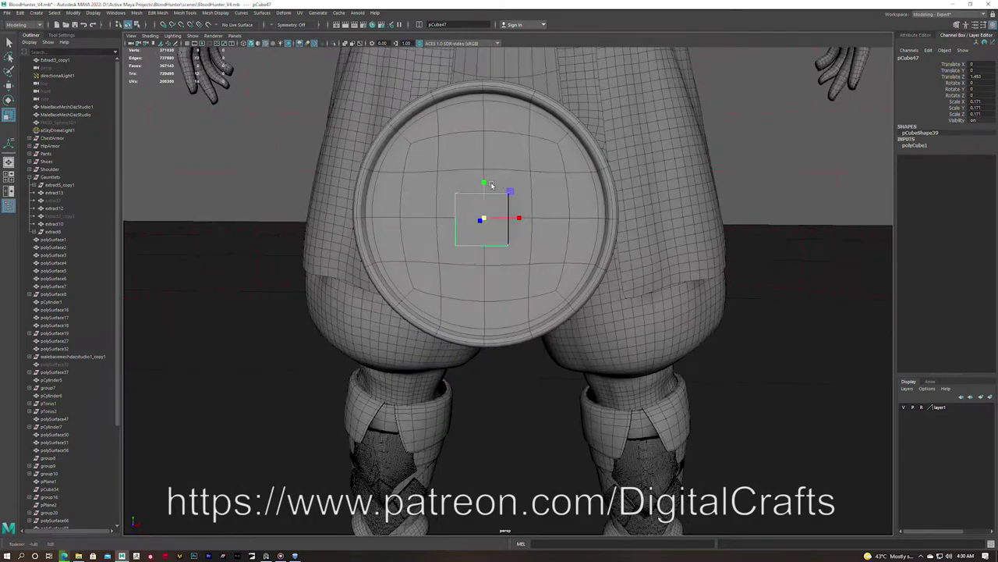
key("r")
left_click_drag(483, 208, 383, 262, "alt")
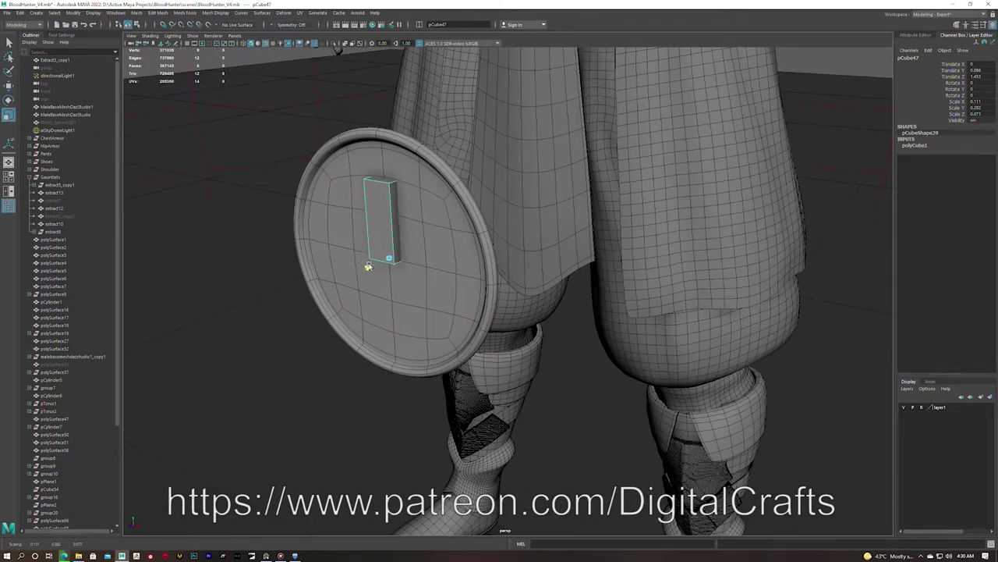
Add a new cylinder and shrink it to a small disc at the hip disc's centre
key("f")
mouse_move(507, 245)
left_mouse_down("alt")
mouse_move(421, 296)
mouse_move(460, 427)
mouse_move(252, 245)
left_mouse_up("alt")
key("w")
left_click(584, 234)
right_click_drag(737, 192, 714, 191, "shift")
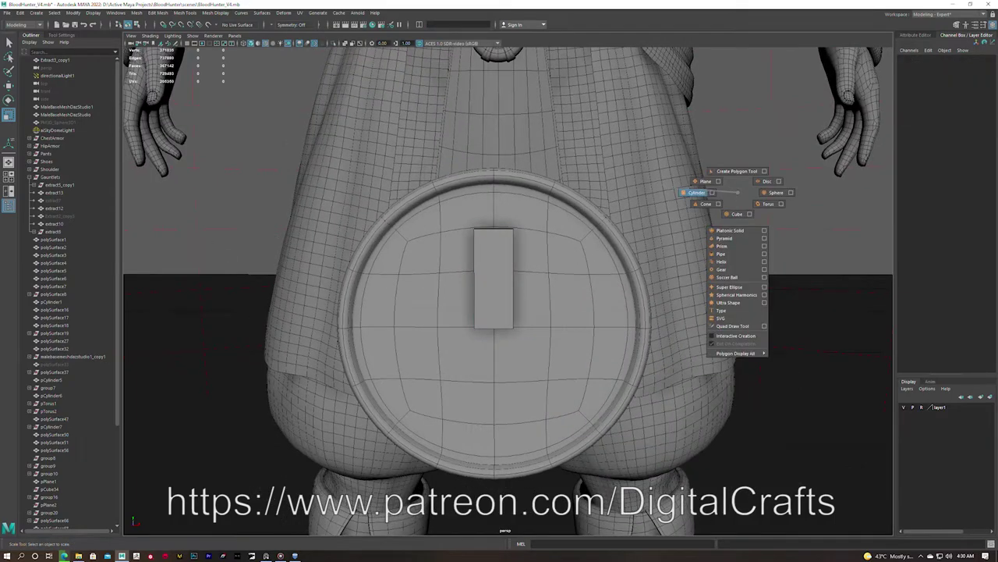
key("r")
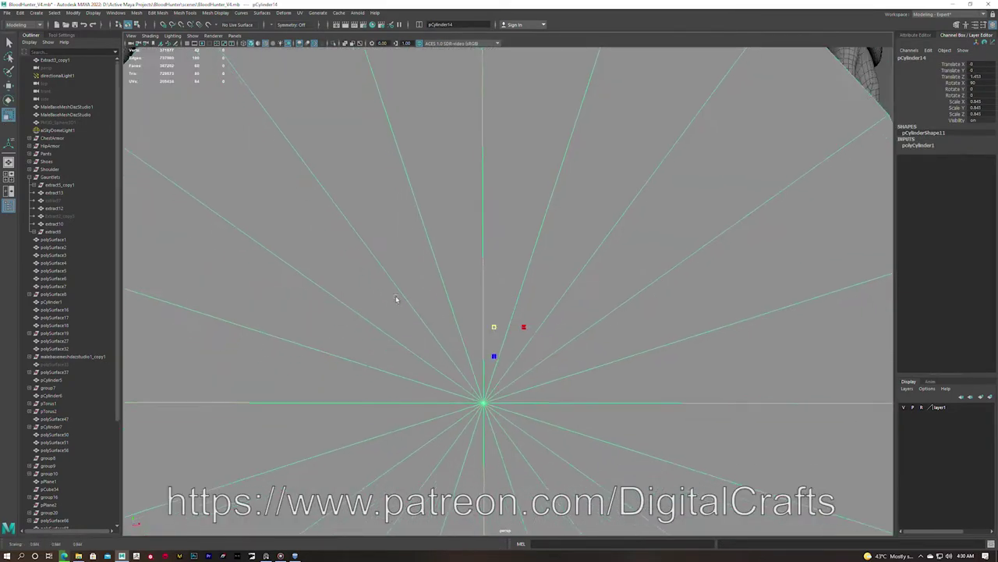
mouse_move(494, 333)
left_mouse_down()
mouse_move(216, 312)
mouse_move(397, 306)
mouse_move(514, 351)
left_mouse_up()
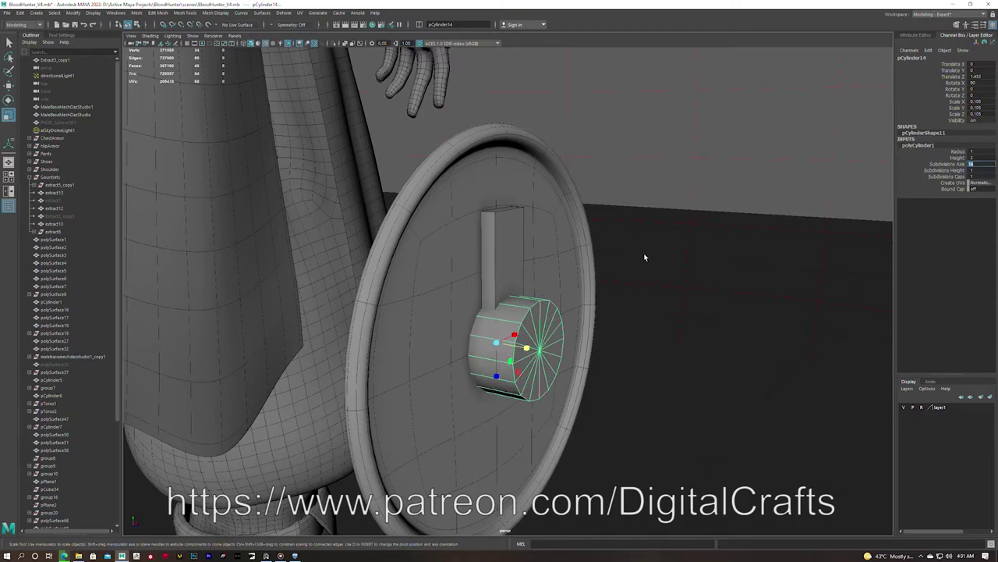
Delete the cylinder's end cap and start Multi-Cutting its edges into a ring
key("ctrl+1")
left_click_drag(645, 257, 502, 308, "alt")
left_click(502, 307)
key("Delete")
key("ctrl+1")
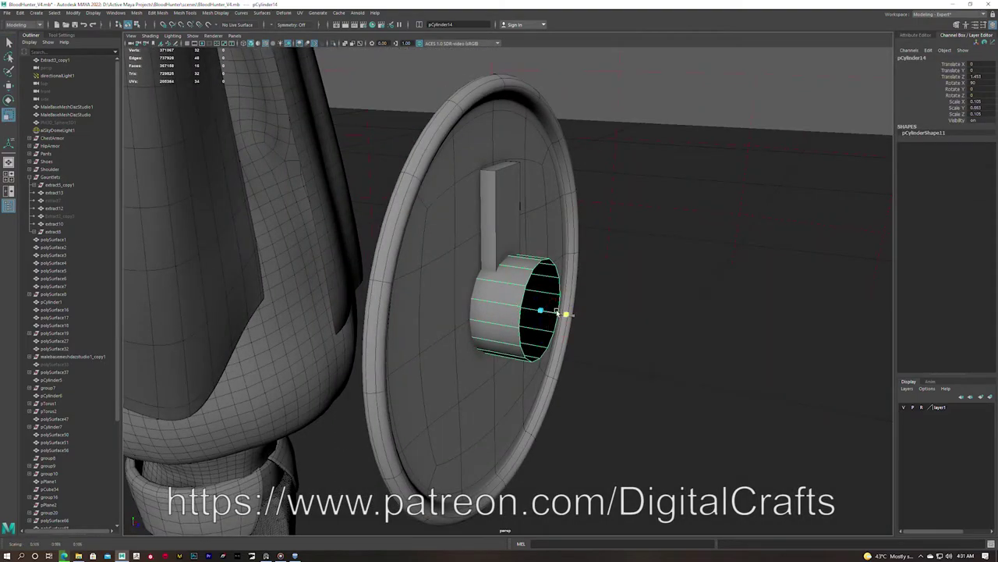
key("ctrl+1")
key("ctrl+1")
mouse_move(542, 312)
left_mouse_down("alt")
mouse_move(468, 297)
mouse_move(525, 255)
left_mouse_up("alt")
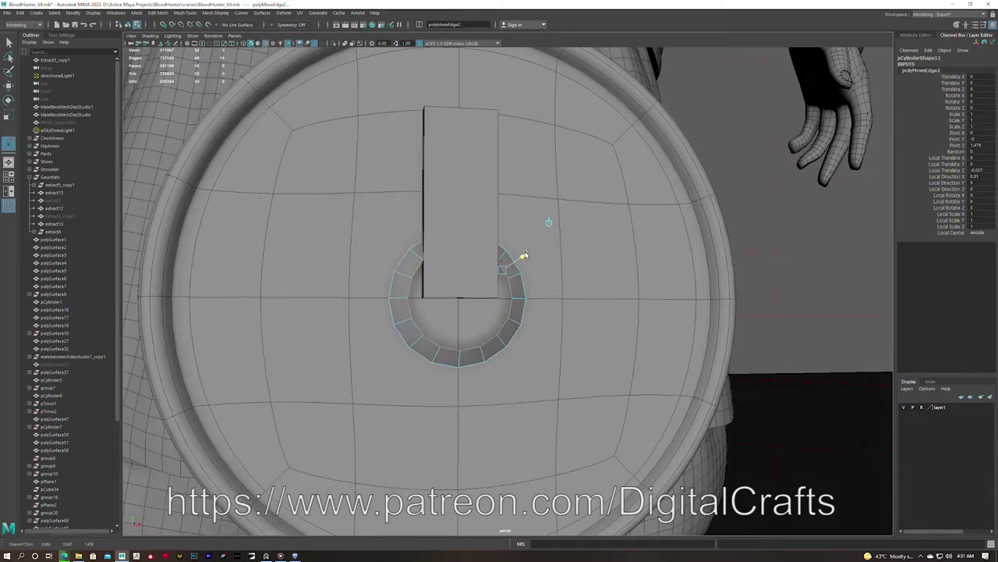
key("ctrl+shift+x")
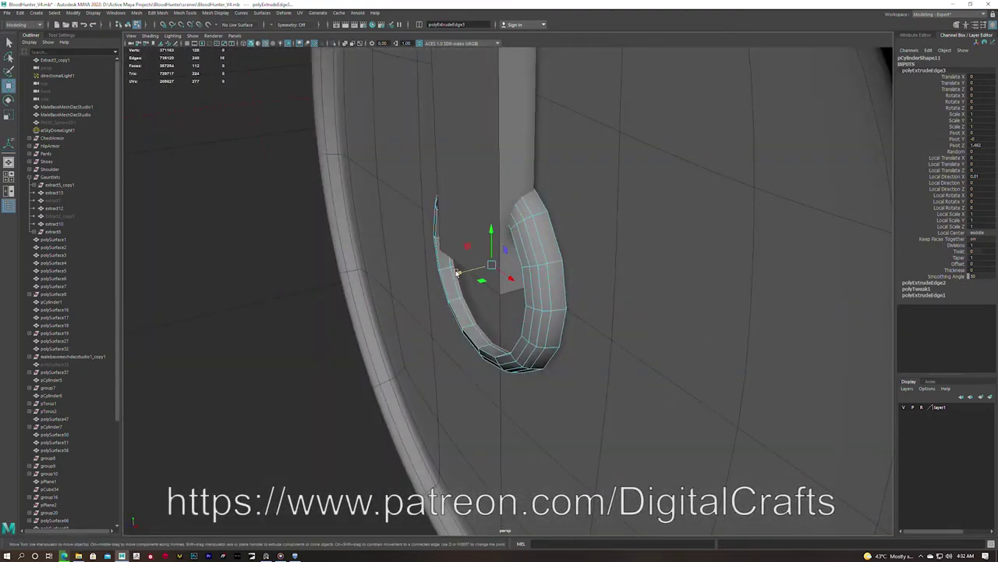
key("ctrl+z")
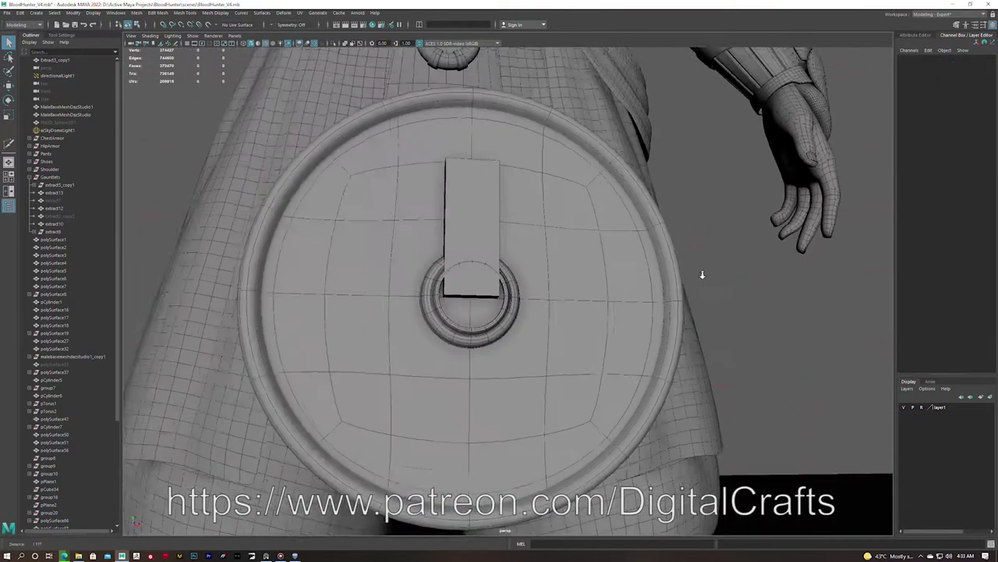
Duplicate the tapered fin with Shift+D to start a ring of spokes around the hub
left_click_drag(702, 274, 654, 279, "alt")
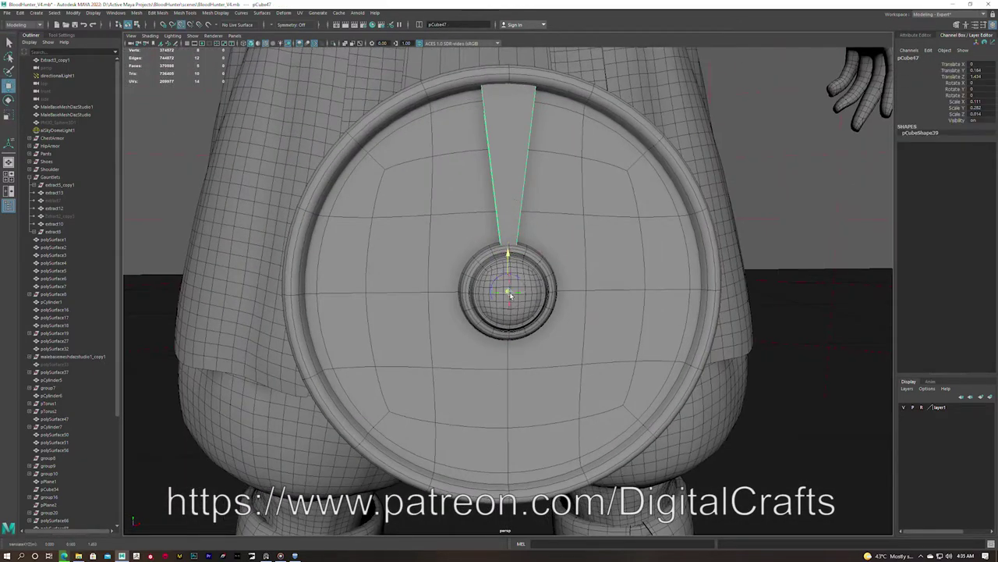
key("shift+d")
key("shift+d")
key("shift+d")
key("shift+d")
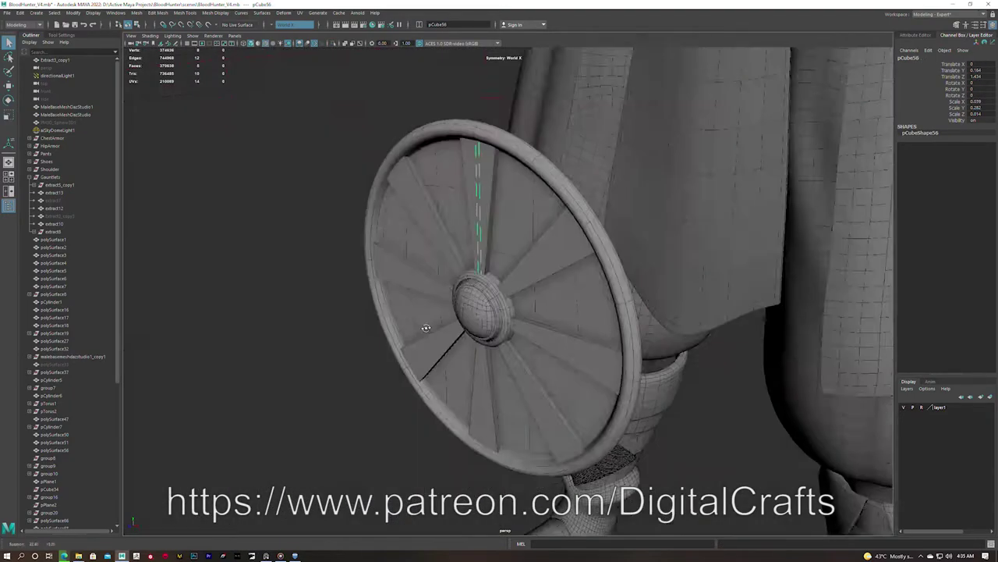
left_click_drag(398, 327, 541, 267, "alt")
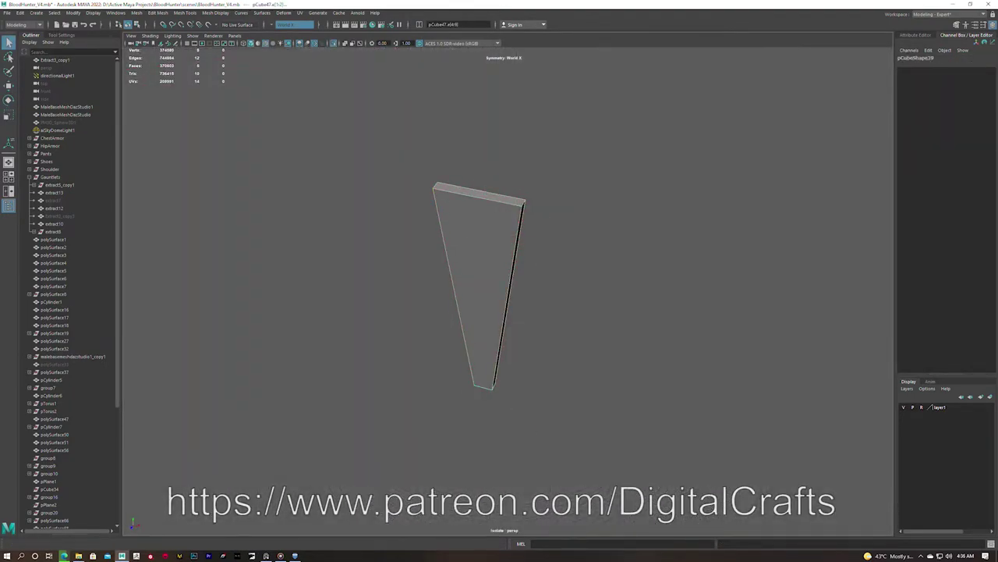
Bevel the single fin's edges and return to the full hip disc
key("ctrl+b")
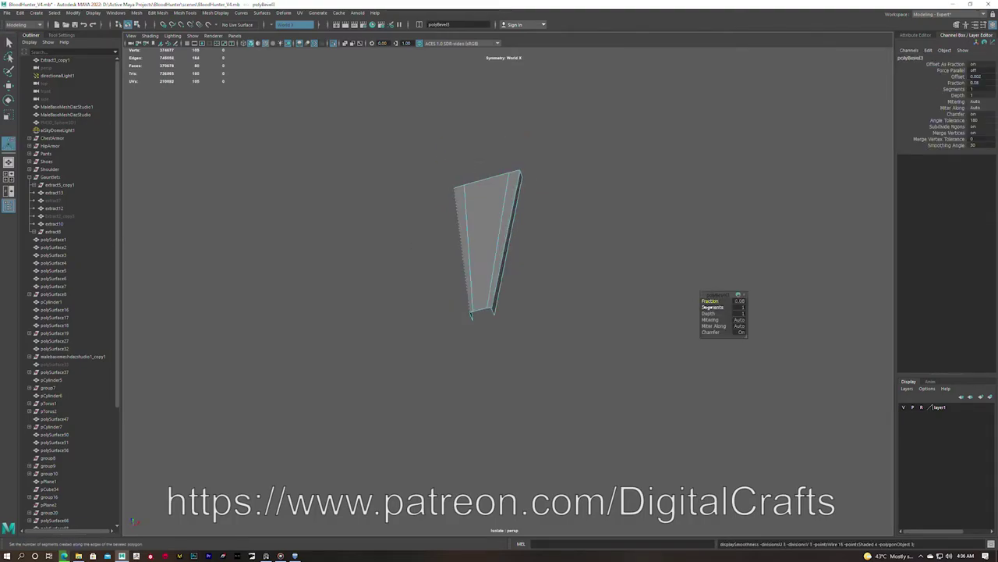
key("F8")
scroll(501, 263, "up", 2)
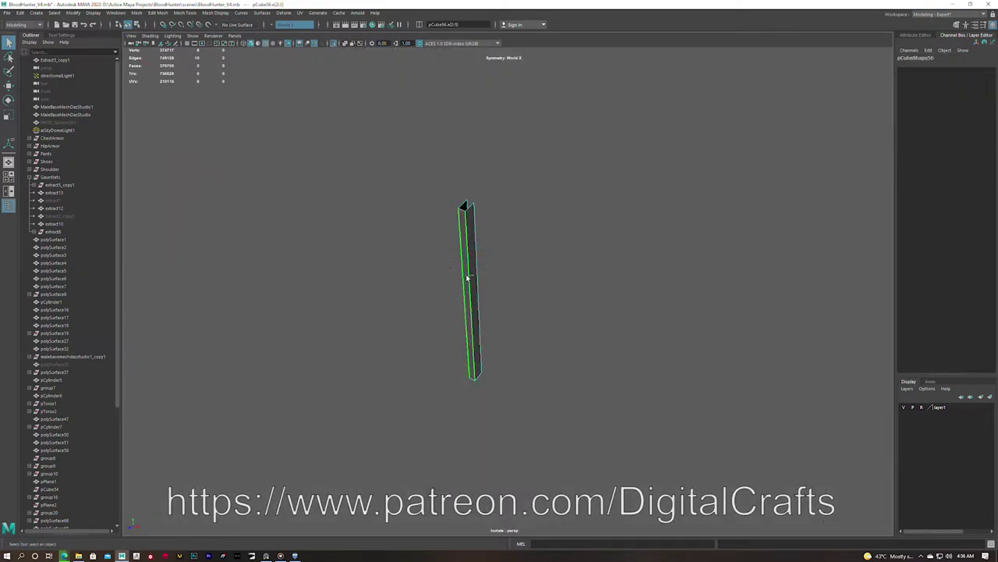
key("ctrl+1")
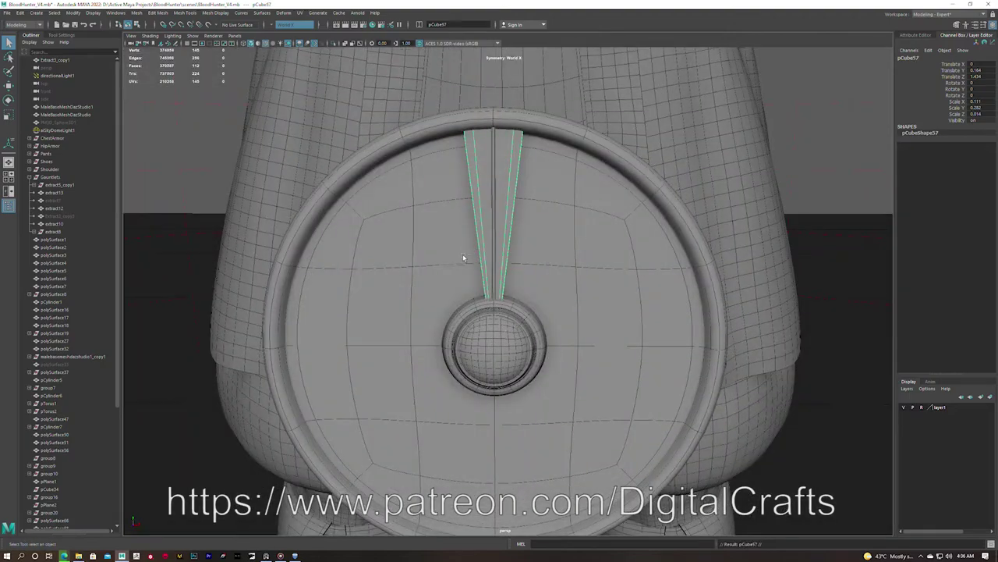
Repeat Duplicate with Transform until fins ring the whole hub
key("shift+d")
key("shift+d")
key("shift+d")
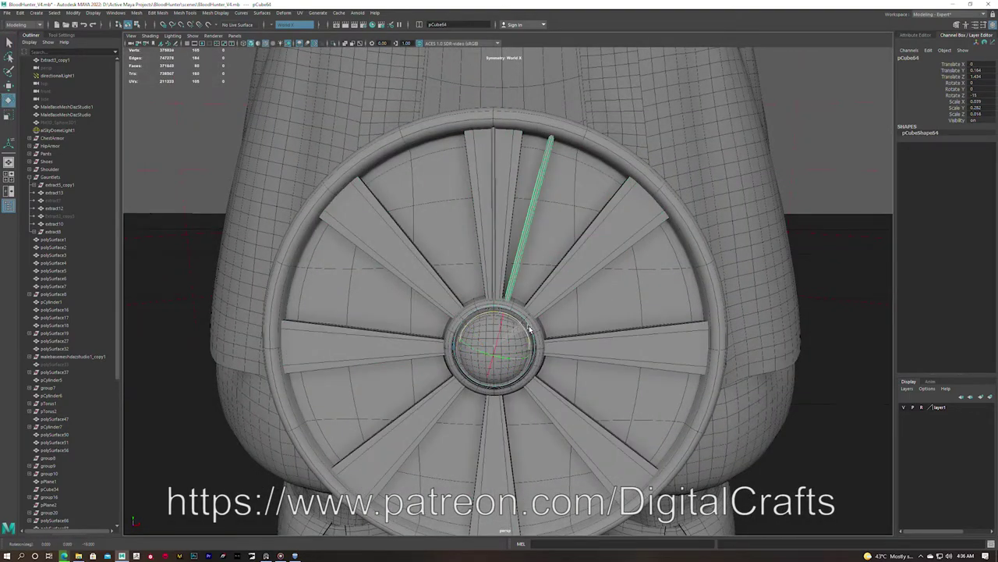
key("shift+d")
key("shift+d")
key("shift+d")
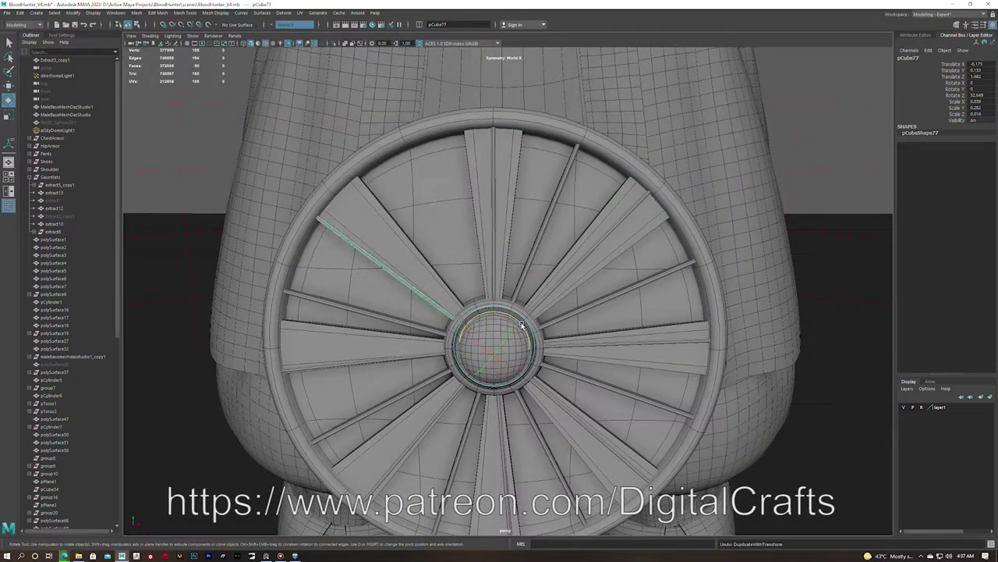
key("shift+d")
key("shift+d")
key("shift+d")
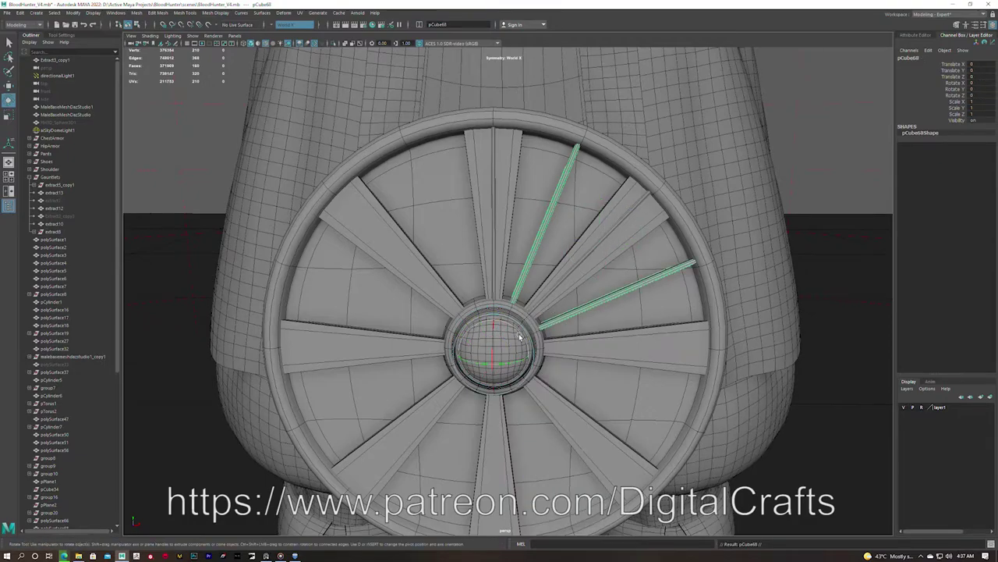
left_click_drag(543, 357, 506, 285, "alt")
Combine the ring of fins into one mesh and isolate it for bevelling
right_click_drag(471, 412, 493, 404, "shift")
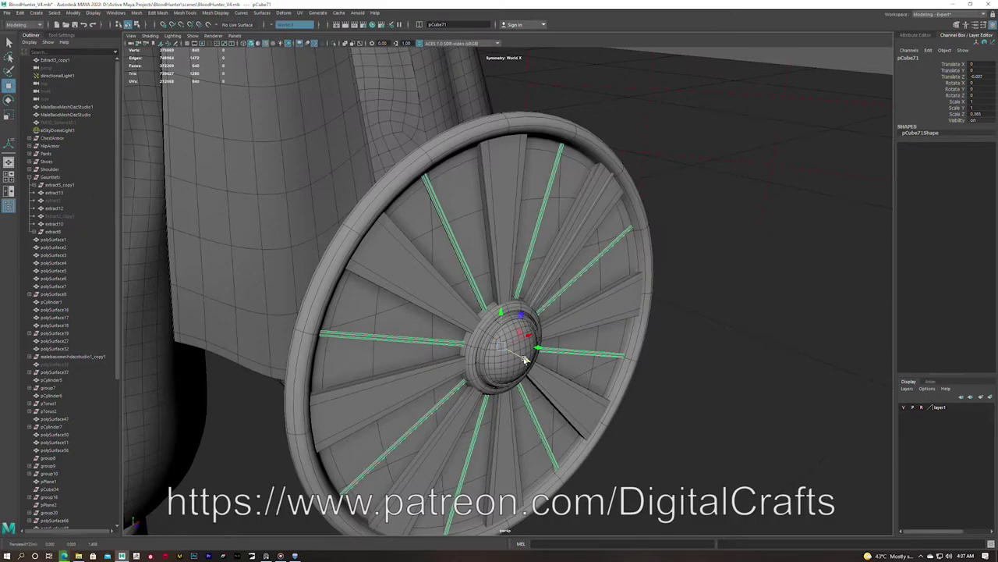
key("ctrl+z")
key("shift+z")
key("shift+z")
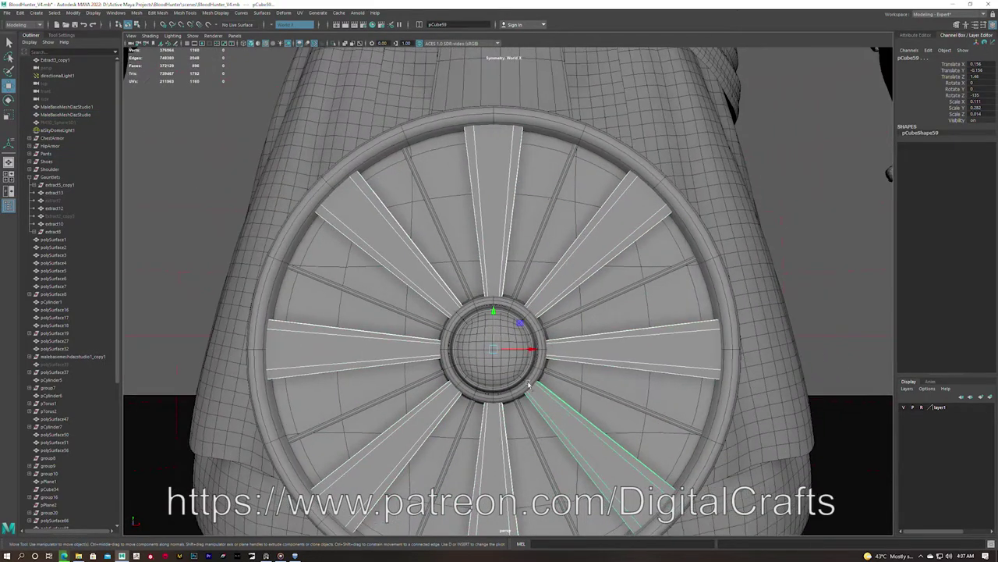
key("ctrl+1")
right_click_drag(605, 339, 591, 447, "shift")
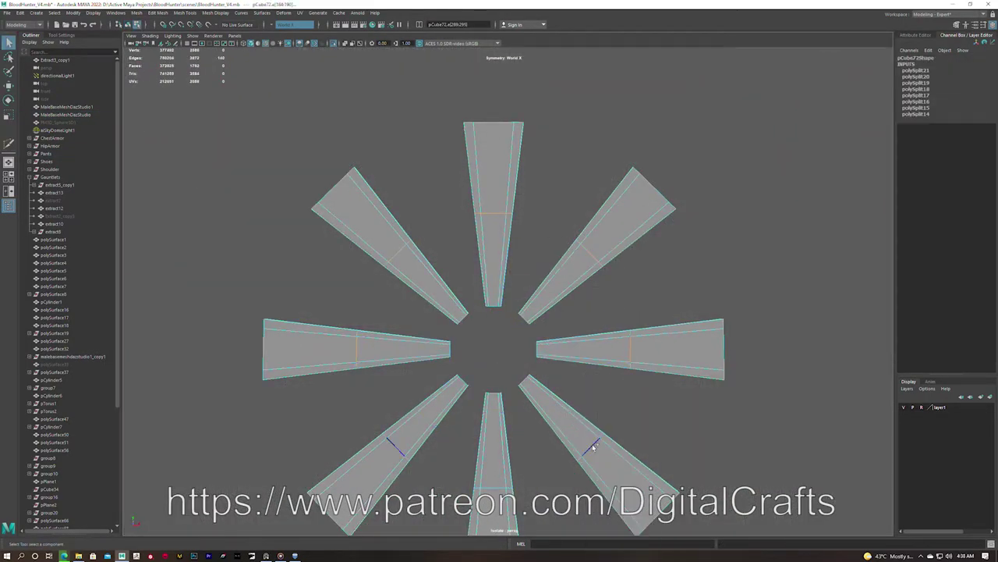
key("ctrl+z")
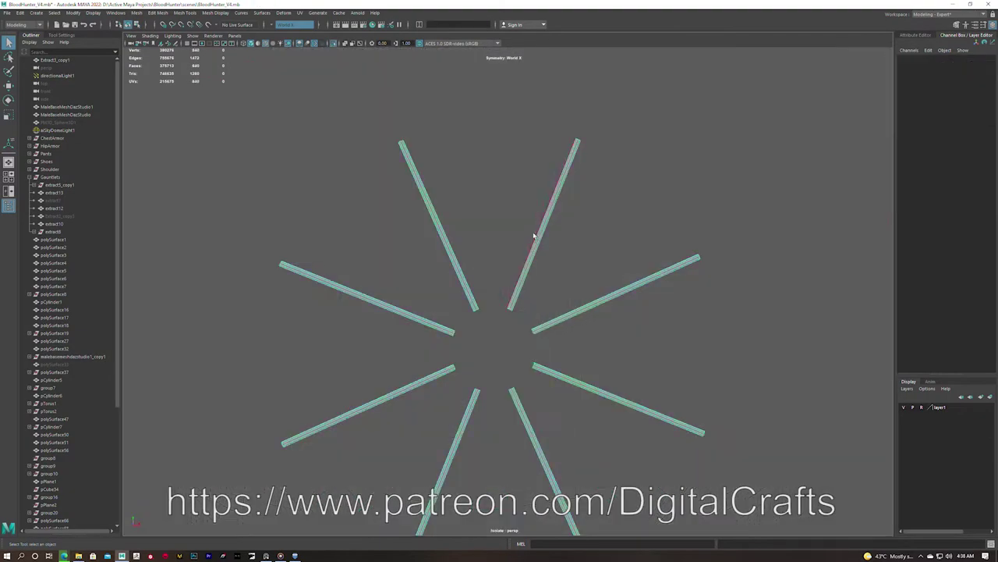
key("q")
scroll(564, 258, "down", 2)
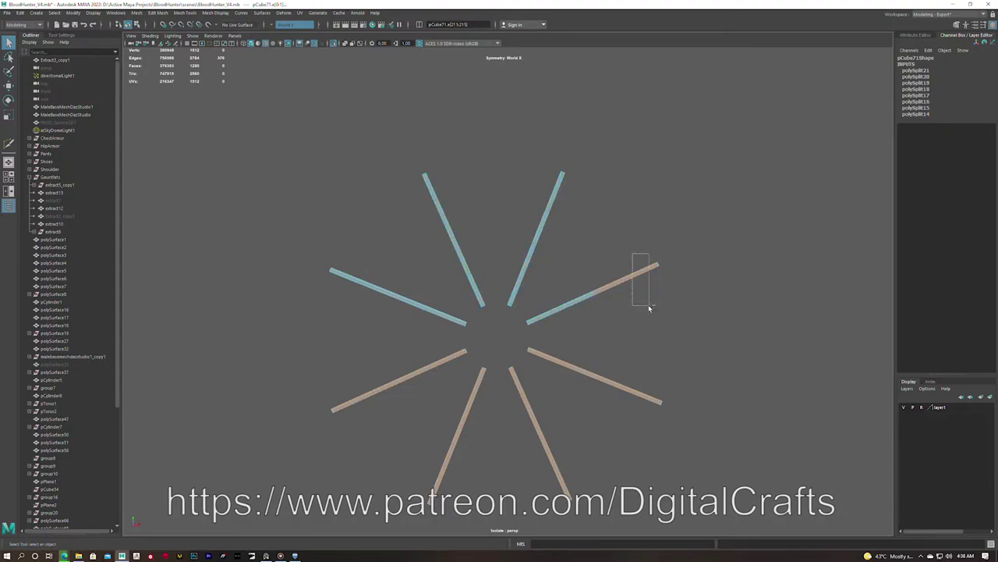
Bevel the combined fin edges and bring the full character back into view
key("g")
scroll(439, 293, "up", 2)
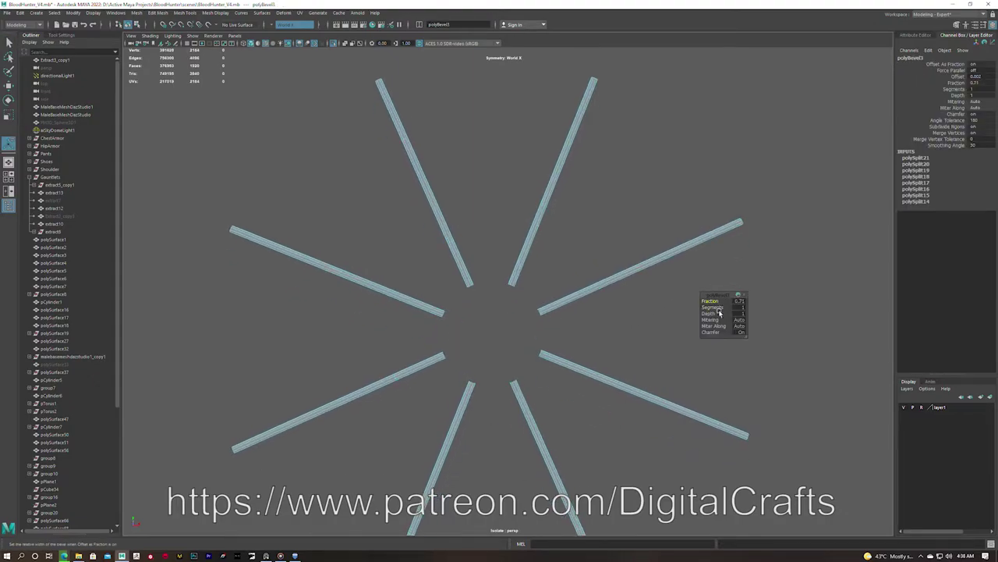
left_click(559, 259)
key("ctrl+1")
scroll(708, 390, "up", 3)
Select the ring around the hub sphere and scale it
right_click_drag(496, 364, 538, 388)
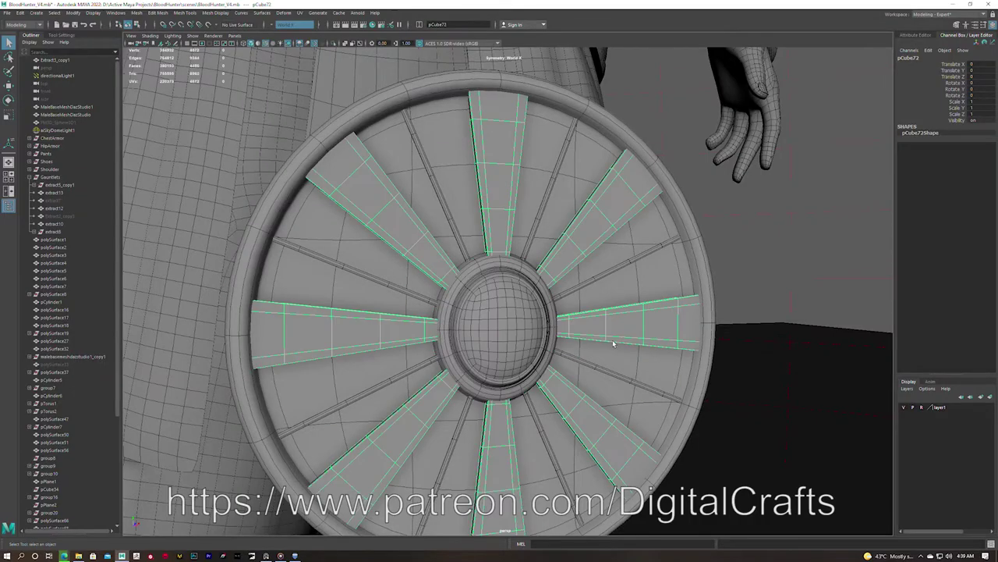
scroll(616, 343, "down", 5)
scroll(530, 323, "up", 3)
key("r")
left_click_drag(529, 323, 502, 305, "alt")
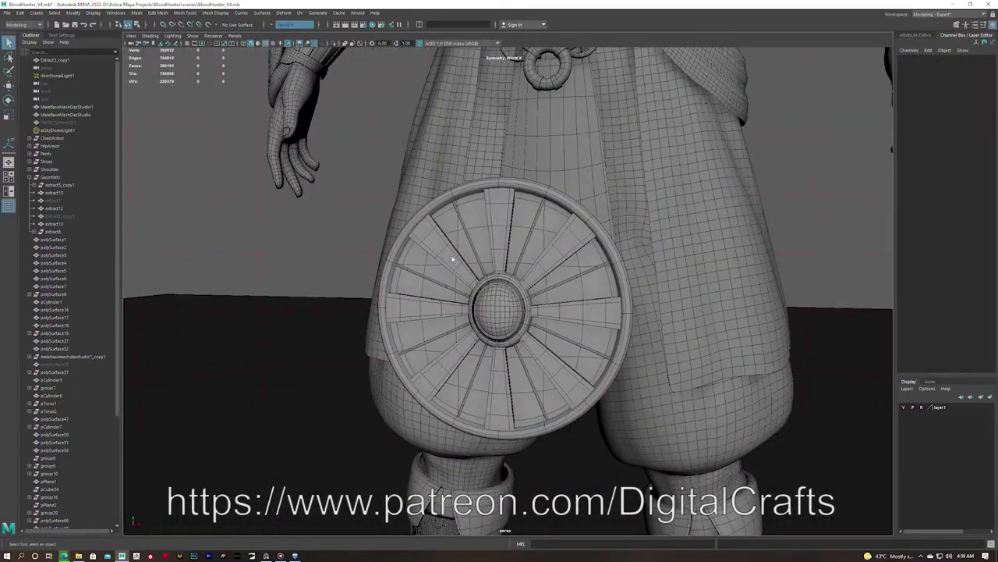
Duplicate the whole hip disc and turn and tilt the copy onto the wrist
key("q")
key("ctrl+d")
key("w")
scroll(499, 312, "down", 5)
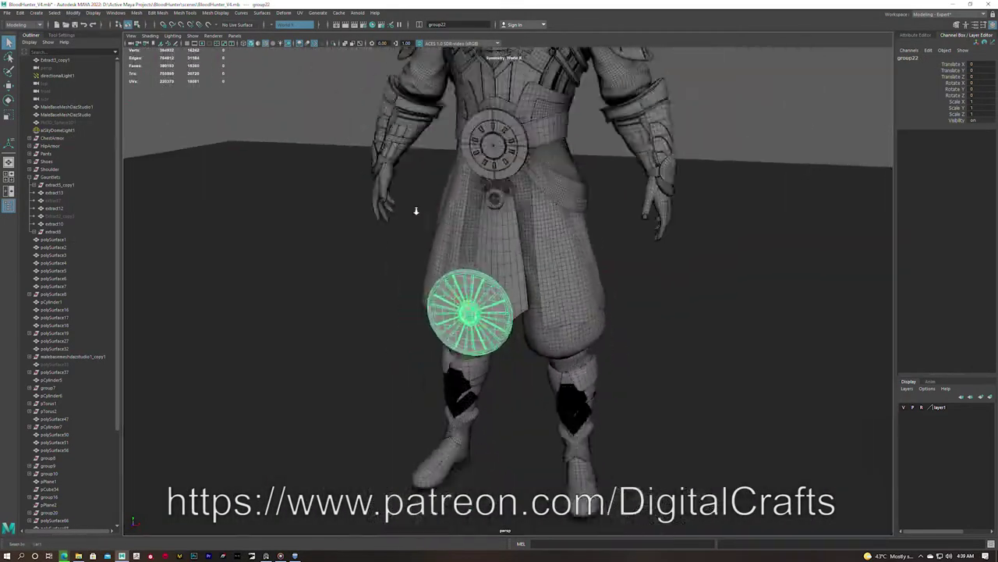
left_click_drag(499, 258, 427, 251, "alt")
key("f")
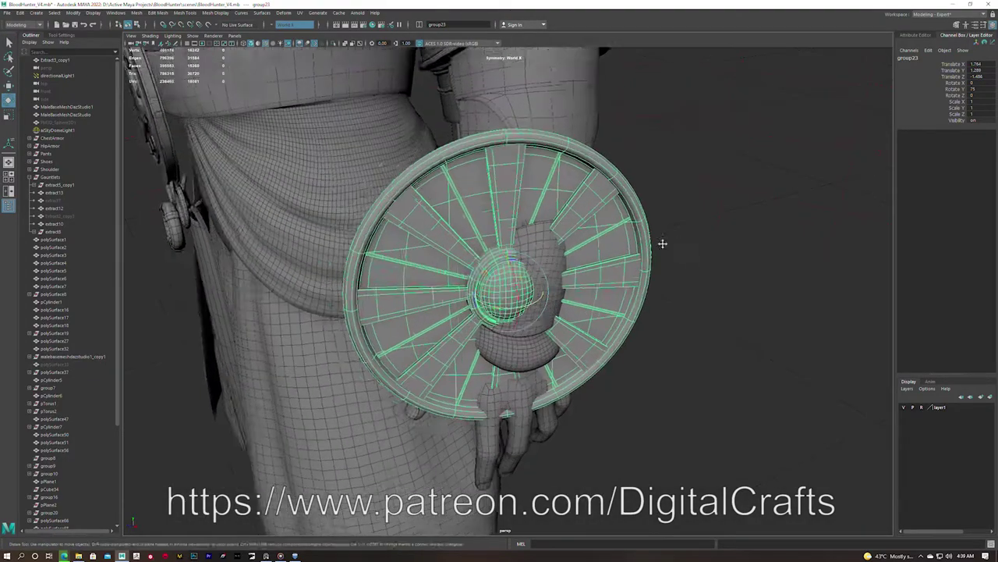
mouse_move(662, 243)
left_mouse_down("alt")
mouse_move(397, 285)
mouse_move(475, 258)
mouse_move(421, 269)
mouse_move(507, 266)
left_mouse_up("alt")
scroll(500, 269, "down", 5)
scroll(481, 262, "up", 5)
left_click_drag(507, 265, 563, 277)
Add a Bend deformer to the wrist disc, raise its curvature and enlarge the handle
left_click(284, 12)
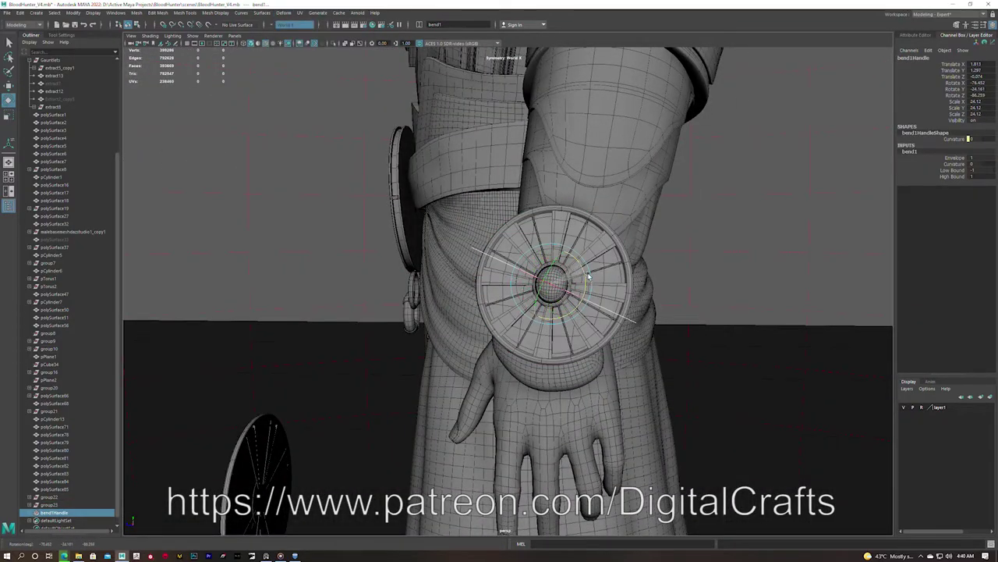
middle_click_drag(756, 186, 787, 185)
left_click_drag(788, 185, 500, 273, "alt")
left_click_drag(471, 318, 512, 289, "alt")
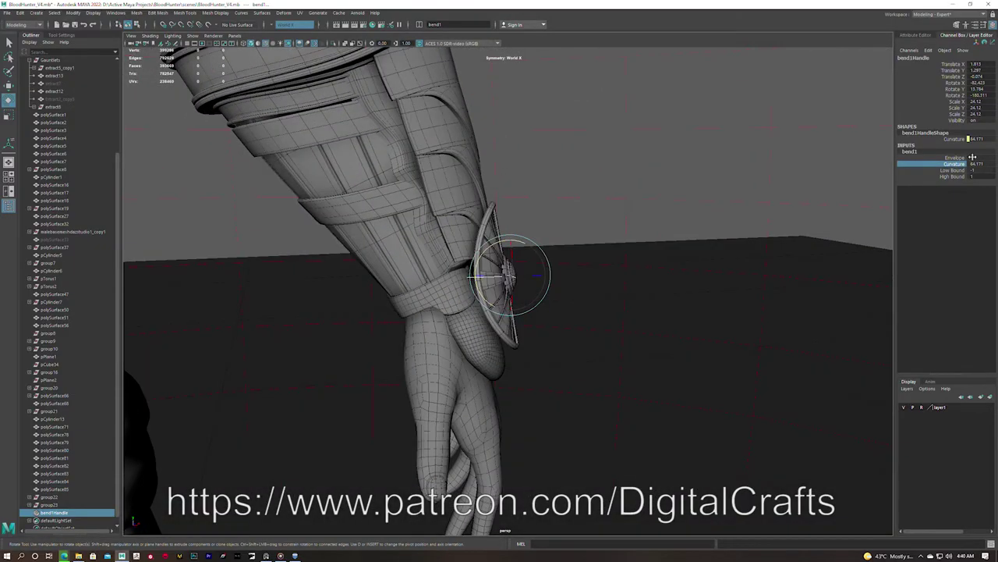
middle_click_drag(513, 289, 538, 284)
left_click_drag(538, 284, 575, 273, "alt")
key("r")
mouse_move(576, 273)
left_mouse_down("alt")
mouse_move(585, 262)
mouse_move(563, 299)
mouse_move(572, 242)
mouse_move(359, 372)
left_mouse_up("alt")
Reselect the wrist disc group, scale it to 0.448 and pick pieces of it
key("Up")
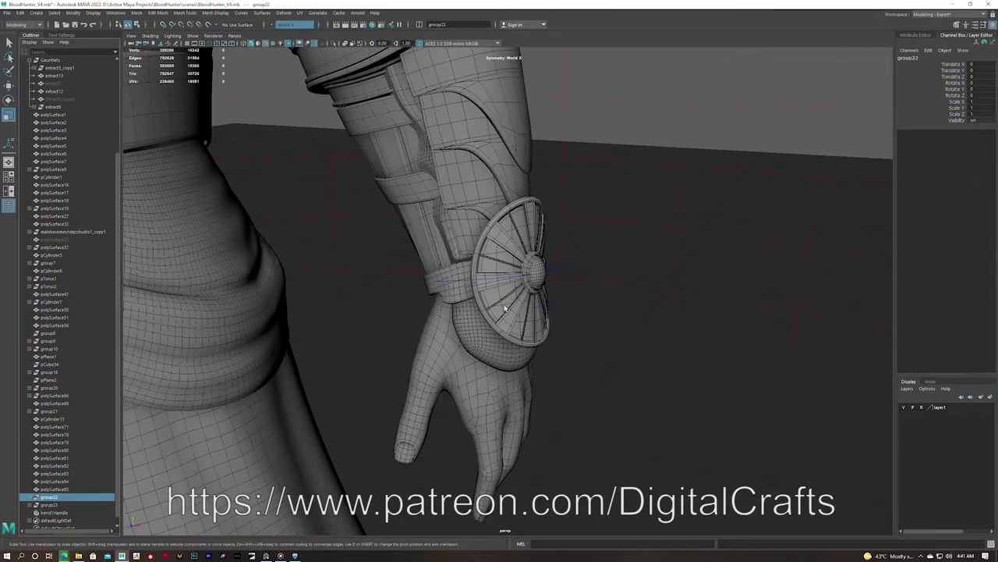
mouse_move(535, 243)
left_mouse_down("alt")
mouse_move(490, 241)
mouse_move(577, 262)
left_mouse_up("alt")
mouse_move(577, 261)
left_mouse_down("alt")
mouse_move(597, 265)
mouse_move(482, 241)
mouse_move(499, 258)
mouse_move(460, 312)
mouse_move(476, 296)
mouse_move(437, 265)
mouse_move(483, 187)
mouse_move(465, 247)
left_mouse_up("alt")
left_click(564, 285)
left_click(453, 301)
left_click(466, 246)
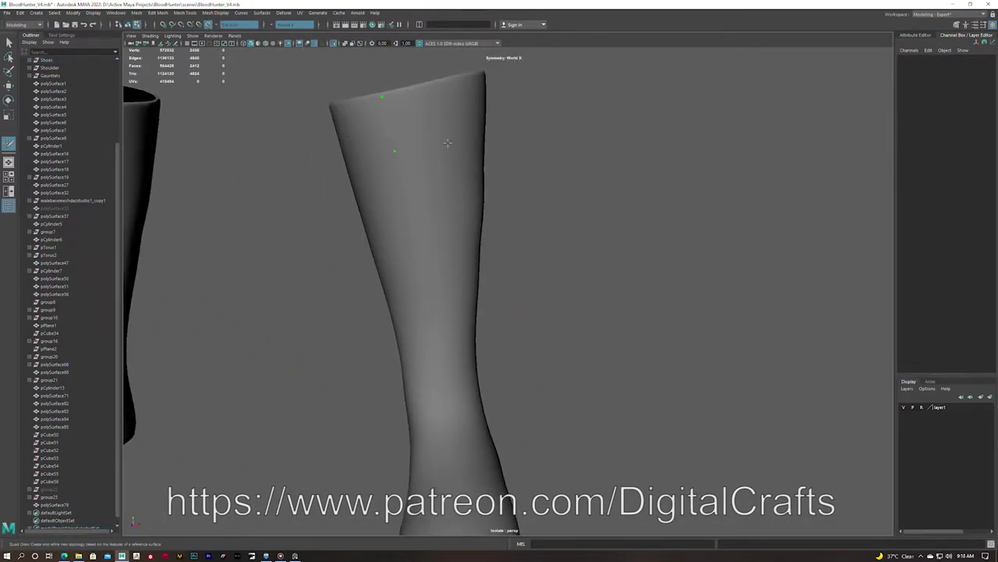
Extrude the boot rim strip toward the ankles, then undo the extrusion
left_click_drag(432, 144, 513, 141, "alt")
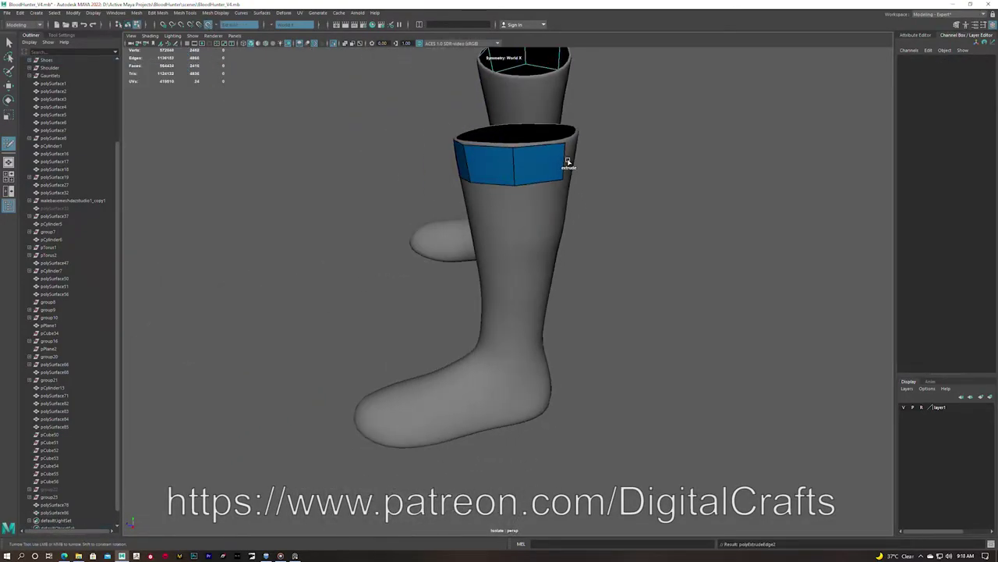
left_click_drag(567, 162, 527, 172, "alt")
mouse_move(603, 195)
left_mouse_down("alt")
mouse_move(557, 216)
mouse_move(457, 223)
mouse_move(519, 222)
mouse_move(455, 207)
mouse_move(528, 206)
mouse_move(486, 159)
mouse_move(497, 348)
left_mouse_up("alt")
key("ctrl+e")
mouse_move(493, 409)
left_mouse_down("alt")
mouse_move(586, 341)
mouse_move(485, 316)
left_mouse_up("alt")
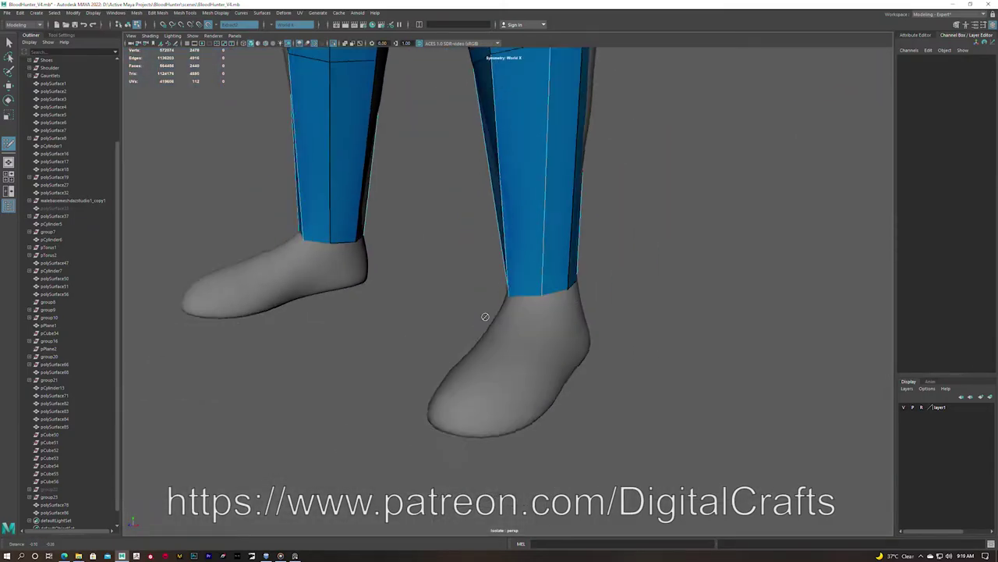
key("ctrl+z")
key("ctrl+z")
Review the quad faces over the right foot, heel, strap, toe and soles from all sides
right_click_drag(424, 327, 473, 372, "alt")
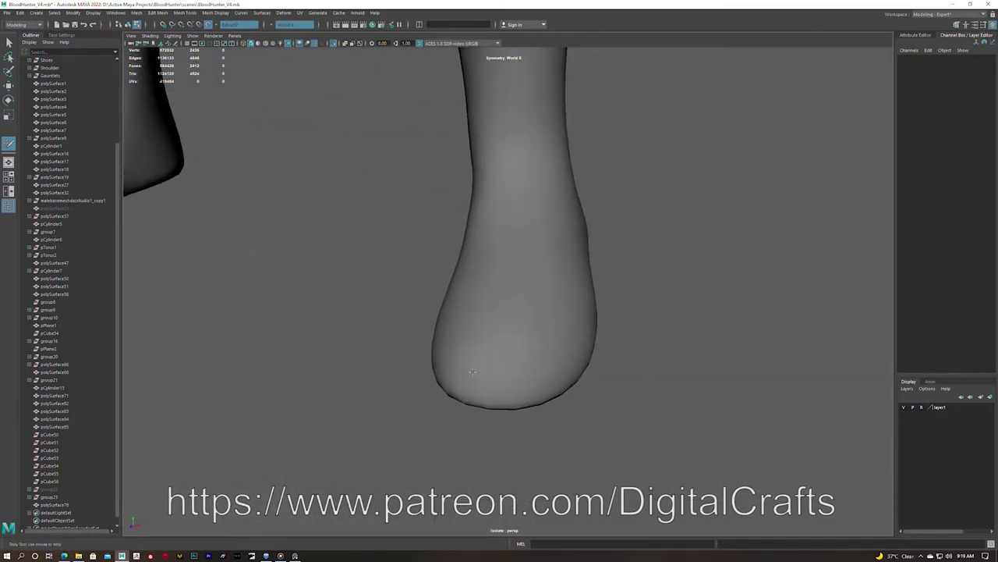
right_click_drag(550, 363, 513, 352, "alt")
mouse_move(512, 352)
left_mouse_down("alt")
mouse_move(517, 330)
mouse_move(564, 319)
left_mouse_up("alt")
mouse_move(563, 319)
right_mouse_down("alt")
mouse_move(654, 316)
mouse_move(452, 341)
right_mouse_up("alt")
mouse_move(452, 341)
left_mouse_down("alt")
mouse_move(582, 305)
mouse_move(457, 322)
left_mouse_up("alt")
right_click_drag(447, 318, 423, 323, "alt")
left_click_drag(423, 323, 581, 354, "alt")
mouse_move(497, 344)
left_mouse_down("alt")
mouse_move(516, 361)
mouse_move(468, 356)
mouse_move(486, 345)
mouse_move(537, 373)
mouse_move(612, 322)
left_mouse_up("alt")
mouse_move(500, 313)
left_mouse_down("alt")
mouse_move(504, 289)
mouse_move(460, 336)
left_mouse_up("alt")
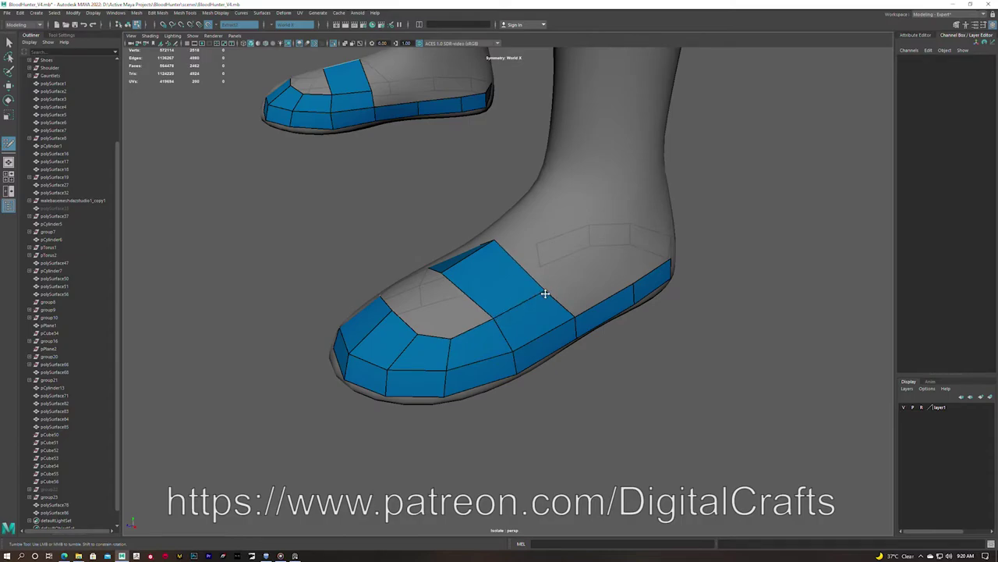
left_click_drag(545, 293, 505, 313, "alt")
mouse_move(521, 354)
left_mouse_down("alt")
mouse_move(488, 284)
mouse_move(473, 286)
mouse_move(617, 335)
mouse_move(445, 308)
mouse_move(561, 272)
mouse_move(609, 234)
mouse_move(479, 208)
mouse_move(341, 276)
left_mouse_up("alt")
mouse_move(346, 202)
left_mouse_down("alt")
mouse_move(417, 304)
mouse_move(494, 287)
mouse_move(606, 236)
mouse_move(427, 234)
left_mouse_up("alt")
Fill a remaining gap in the quad boot and hide the original boot mesh
key("Return")
mouse_move(504, 211)
left_mouse_down("alt")
mouse_move(439, 223)
mouse_move(494, 274)
mouse_move(483, 309)
left_mouse_up("alt")
mouse_move(484, 189)
left_mouse_down("alt")
mouse_move(476, 215)
mouse_move(468, 207)
mouse_move(470, 193)
mouse_move(502, 284)
mouse_move(564, 212)
mouse_move(517, 171)
mouse_move(492, 238)
mouse_move(481, 125)
left_mouse_up("alt")
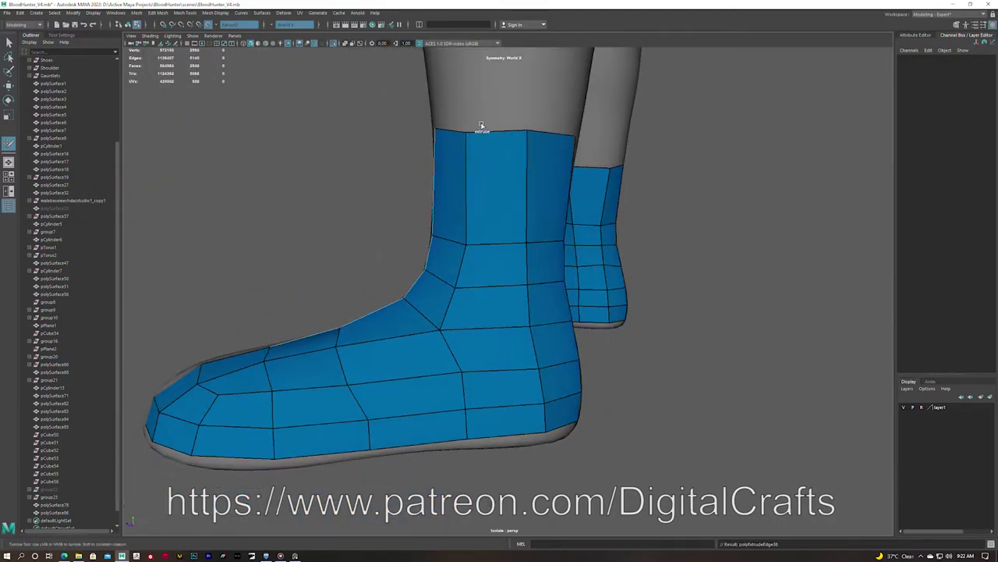
right_click_drag(481, 124, 497, 279, "alt")
mouse_move(490, 134)
left_mouse_down("alt")
mouse_move(515, 158)
mouse_move(541, 292)
mouse_move(523, 206)
mouse_move(519, 223)
left_mouse_up("alt")
mouse_move(522, 273)
left_mouse_down("alt")
mouse_move(504, 290)
mouse_move(508, 299)
mouse_move(519, 270)
mouse_move(525, 144)
mouse_move(560, 141)
mouse_move(515, 257)
mouse_move(570, 269)
mouse_move(468, 238)
mouse_move(573, 261)
mouse_move(397, 312)
left_mouse_up("alt")
left_click(515, 257)
key("ctrl+1")
Frame the right boot and adjust its sole vertices with move, rotate and scale
key("ctrl+h")
left_click(468, 399)
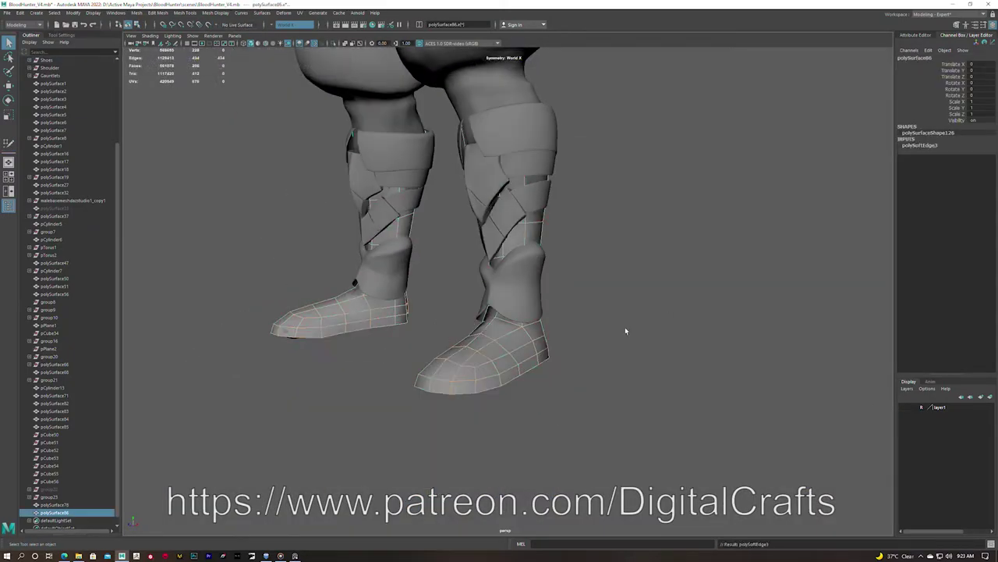
key("f")
key("F9")
key("w")
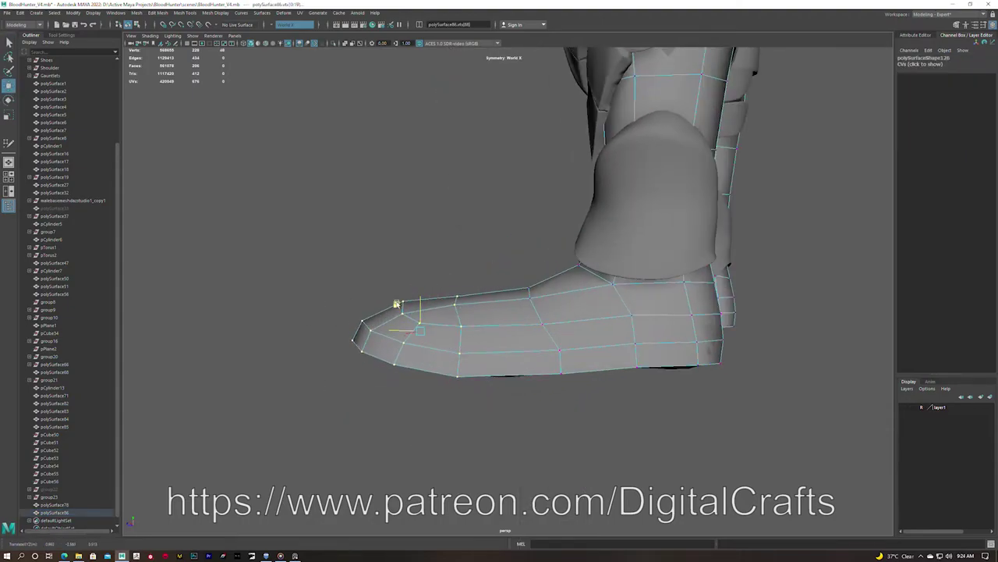
key("e")
left_click_drag(396, 304, 591, 358, "alt")
mouse_move(517, 341)
left_mouse_down("alt")
mouse_move(541, 241)
mouse_move(522, 283)
mouse_move(648, 292)
mouse_move(447, 274)
mouse_move(567, 311)
mouse_move(457, 304)
mouse_move(651, 342)
mouse_move(434, 300)
mouse_move(414, 382)
left_mouse_up("alt")
key("w")
key("r")
key("q")
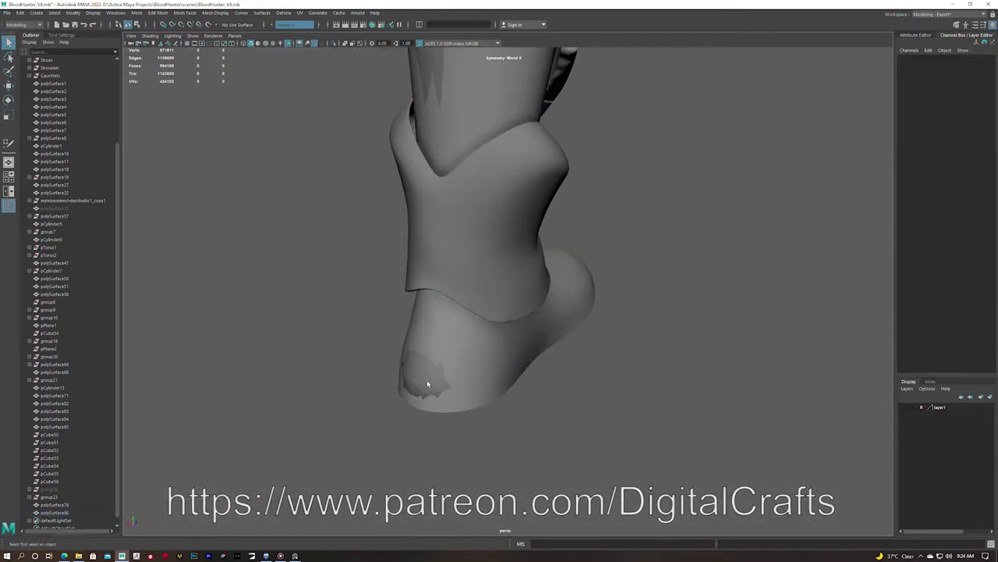
Bridge the toe opening edge loop to close the boot's toe
left_click(613, 283)
mouse_move(593, 318)
left_mouse_down("alt")
mouse_move(614, 283)
mouse_move(591, 279)
mouse_move(546, 307)
mouse_move(505, 275)
mouse_move(546, 257)
left_mouse_up("alt")
key("F10")
double_click(546, 253)
right_click_drag(520, 253, 503, 347, "shift")
mouse_move(503, 347)
left_mouse_down("alt")
mouse_move(479, 261)
mouse_move(597, 273)
left_mouse_up("alt")
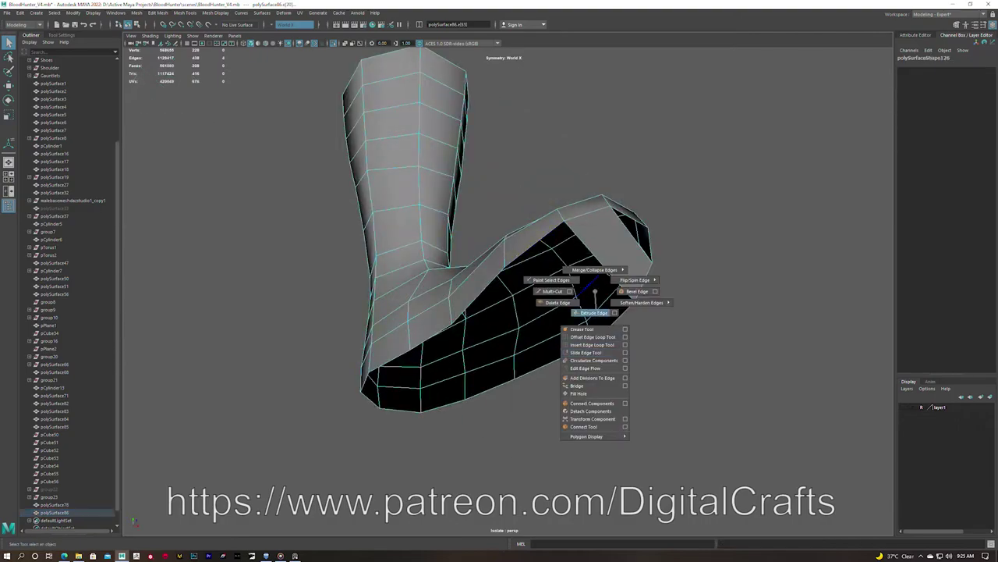
right_click_drag(597, 274, 580, 368, "shift")
Add edge loops across the toe, bevel them and merge the under-toe vertices
mouse_move(432, 351)
left_mouse_down("alt")
mouse_move(619, 283)
mouse_move(573, 195)
mouse_move(551, 312)
mouse_move(545, 182)
mouse_move(523, 194)
mouse_move(494, 260)
left_mouse_up("alt")
double_click(620, 283)
key("ctrl+b")
left_click(494, 260)
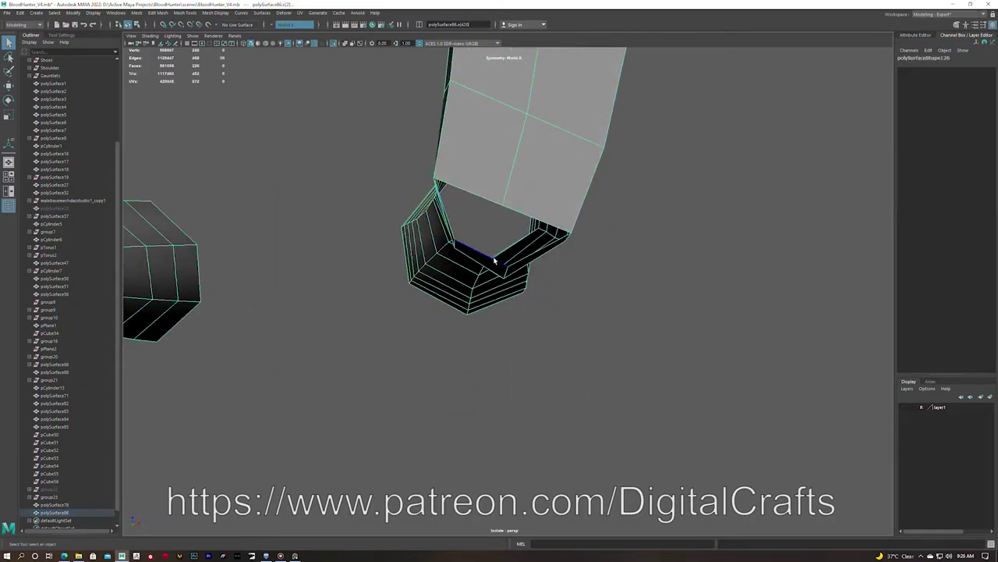
right_click_drag(510, 300, 510, 300, "shift")
mouse_move(510, 299)
left_mouse_down("alt")
mouse_move(468, 251)
mouse_move(522, 183)
mouse_move(468, 265)
mouse_move(446, 166)
mouse_move(491, 226)
left_mouse_up("alt")
key("F8")
key("ctrl+1")
Select the faces along the sole, convert them to edges and bevel them
right_click_drag(491, 227, 485, 240, "shift")
left_click_drag(485, 240, 546, 281, "alt")
mouse_move(647, 312)
left_mouse_down()
mouse_move(429, 234)
mouse_move(694, 234)
mouse_move(302, 291)
left_mouse_up()
key("w")
mouse_move(503, 299)
left_mouse_down("alt")
mouse_move(379, 307)
mouse_move(468, 312)
left_mouse_up("alt")
right_click_drag(468, 312, 468, 343, "shift")
mouse_move(456, 272)
left_mouse_down("alt")
mouse_move(466, 231)
mouse_move(449, 250)
mouse_move(508, 263)
mouse_move(435, 272)
mouse_move(408, 290)
mouse_move(706, 300)
left_mouse_up("alt")
key("ctrl+b")
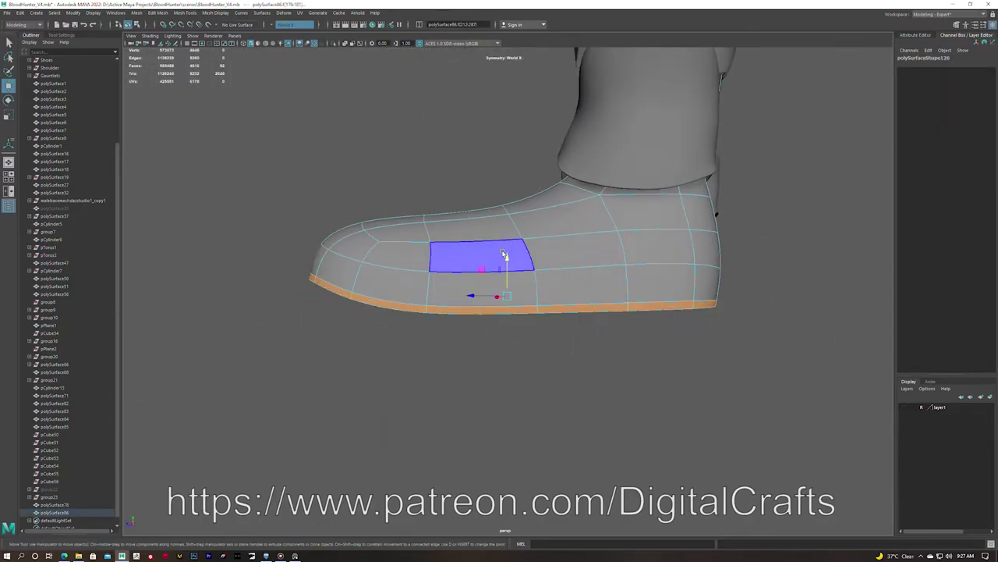
left_click_drag(453, 290, 494, 284, "alt")
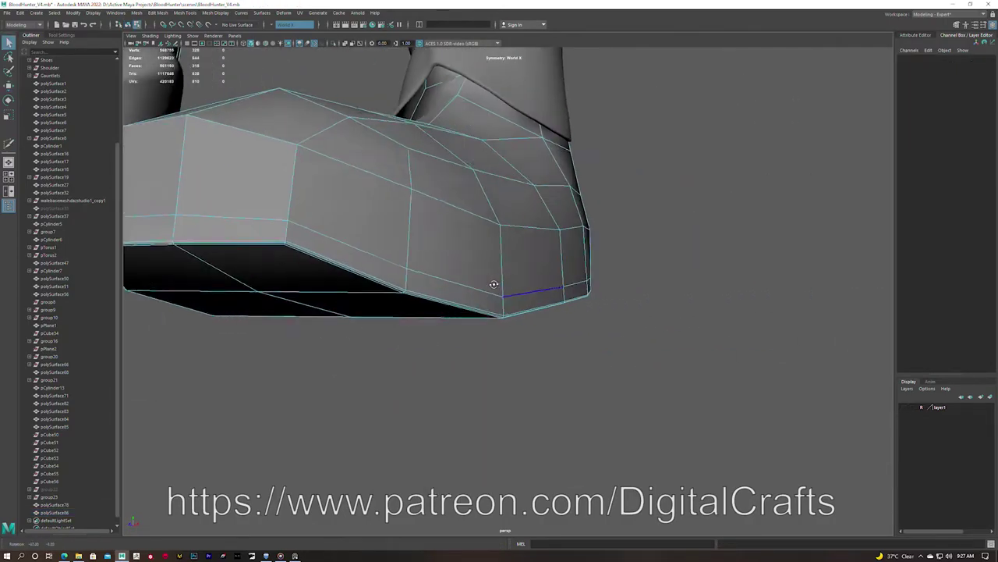
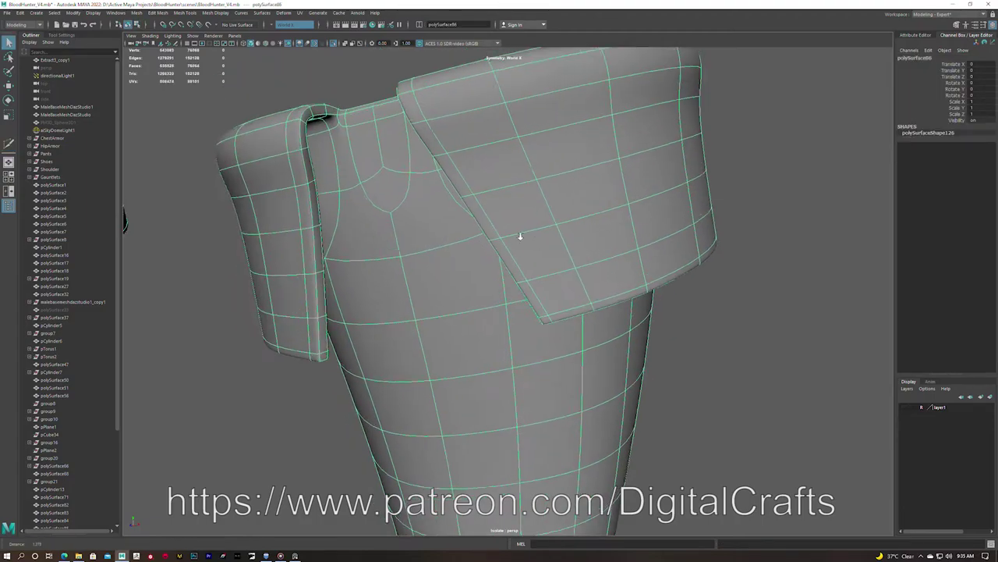
Move an armor plate vertex to reshape it, then hide the dense extracted plate pieces
left_click(419, 257)
key("w")
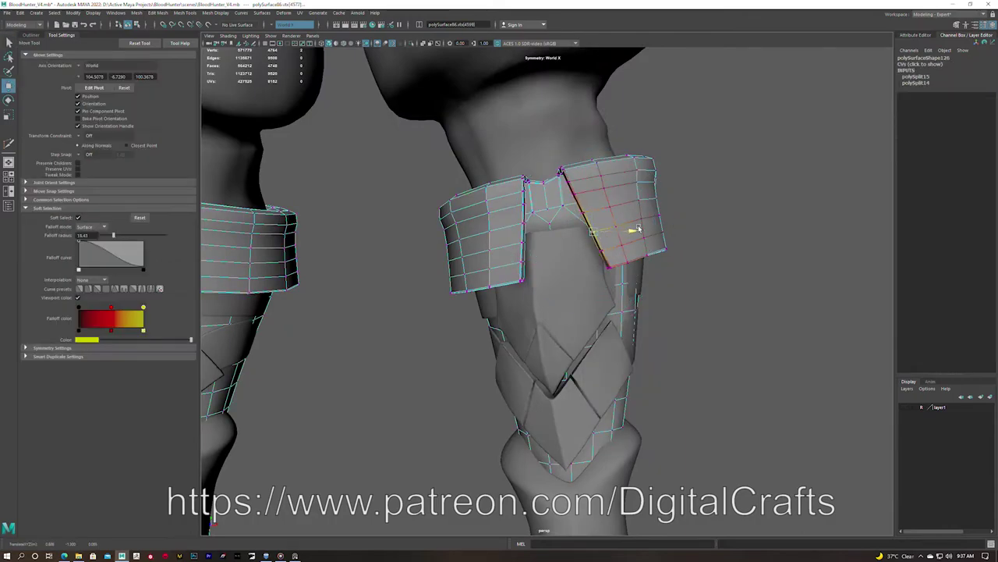
left_click(528, 269)
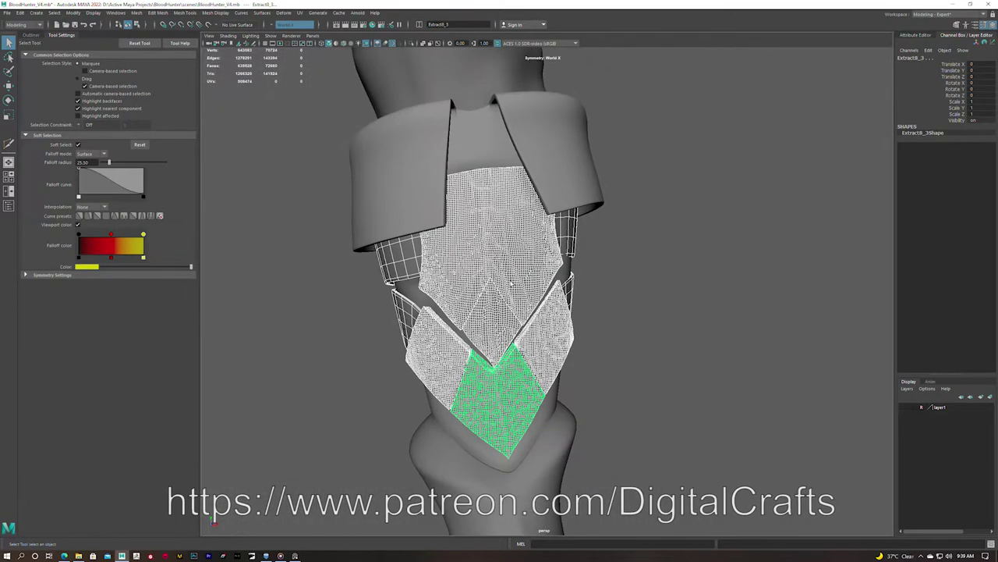
key("ctrl+h")
left_click(483, 276)
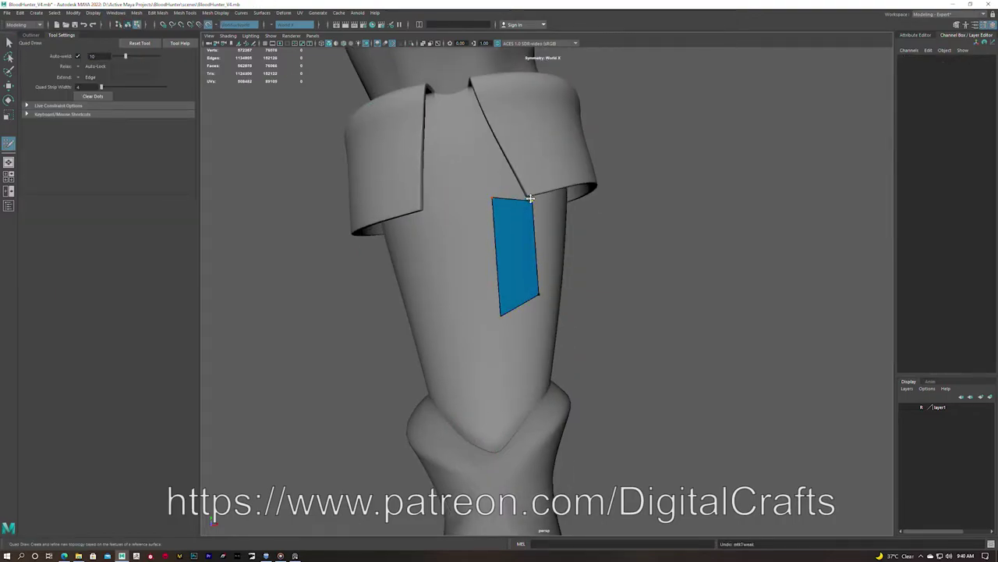
Extend the shin patch with a quad to the left and raise its bottom-left corner into a chamfer
left_click_drag(539, 300, 529, 281, "alt")
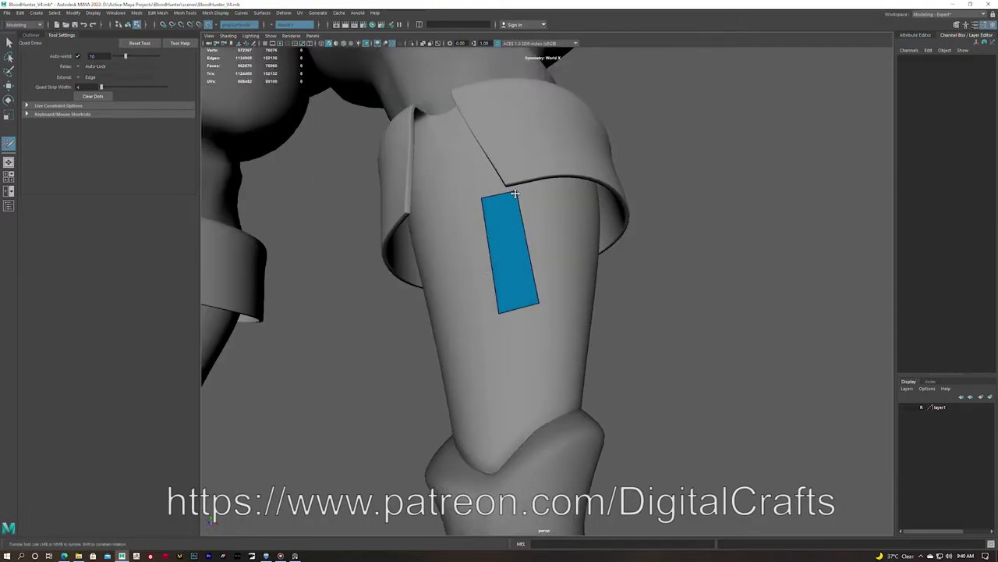
left_click_drag(511, 277, 482, 257, "alt")
mouse_move(482, 258)
left_mouse_down()
mouse_move(421, 284)
mouse_move(405, 281)
mouse_move(389, 320)
left_mouse_up()
mouse_move(389, 321)
left_mouse_down()
mouse_move(375, 234)
mouse_move(380, 173)
left_mouse_up()
key("q")
Add more quads around the shin so the mirrored patches wrap under the cuff
left_click_drag(474, 205, 202, 25, "alt")
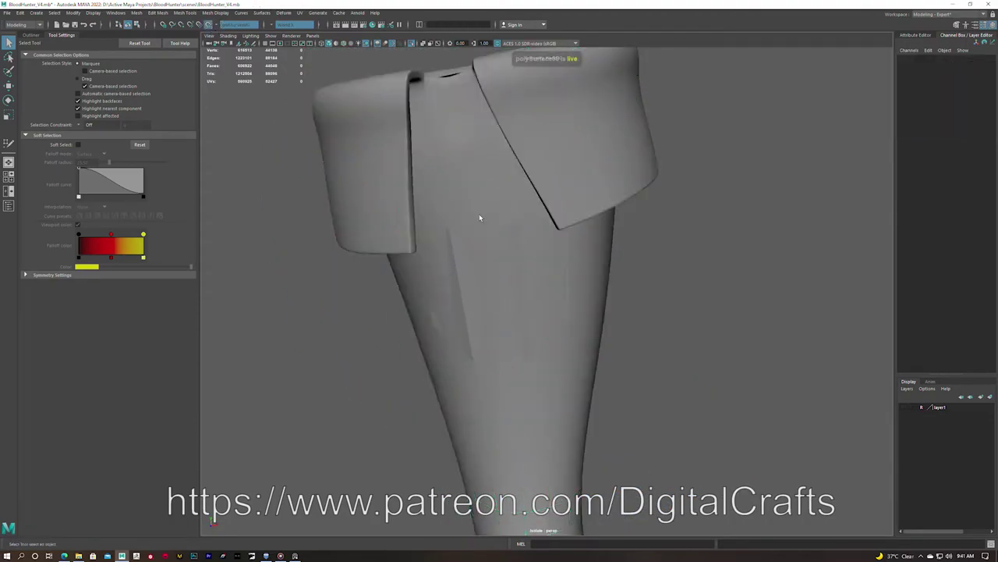
mouse_move(395, 271)
left_mouse_down("alt")
mouse_move(373, 177)
mouse_move(522, 182)
left_mouse_up("alt")
mouse_move(651, 198)
left_mouse_down("alt")
mouse_move(603, 232)
mouse_move(642, 117)
mouse_move(562, 169)
mouse_move(581, 221)
left_mouse_up("alt")
mouse_move(388, 212)
left_mouse_down("alt")
mouse_move(351, 184)
mouse_move(408, 138)
mouse_move(370, 127)
left_mouse_up("alt")
left_click(370, 127, "shift")
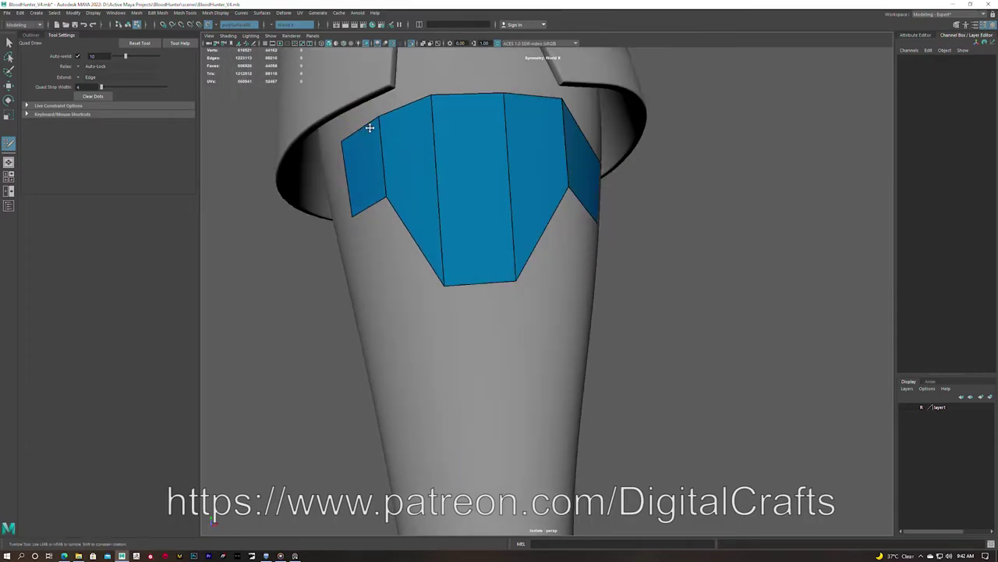
mouse_move(506, 101)
left_mouse_down("alt")
mouse_move(421, 176)
mouse_move(357, 174)
mouse_move(460, 198)
left_mouse_up("alt")
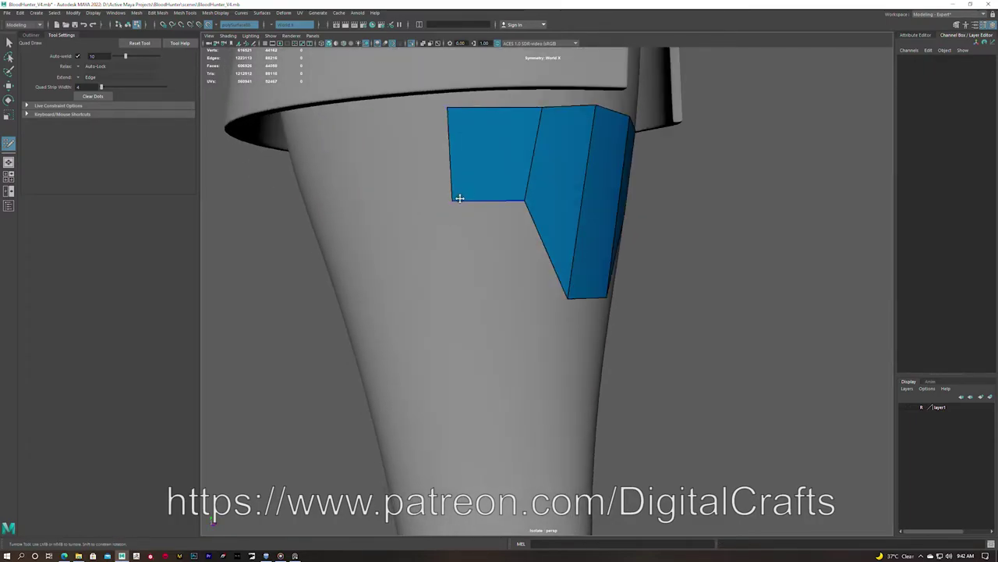
left_click_drag(482, 150, 430, 173, "alt")
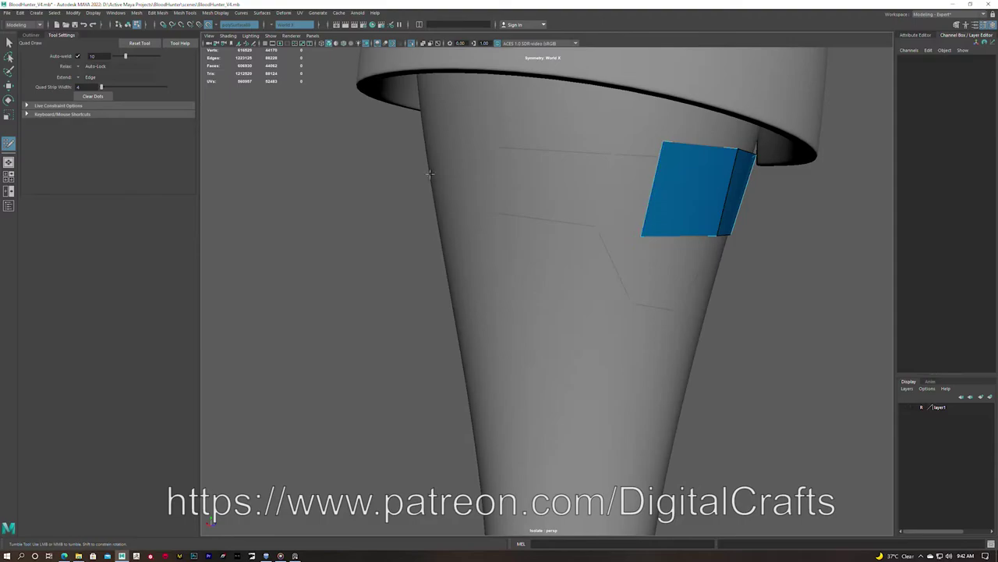
left_click_drag(629, 224, 755, 156, "alt")
mouse_move(622, 178)
left_mouse_down("alt")
mouse_move(663, 181)
mouse_move(623, 191)
left_mouse_up("alt")
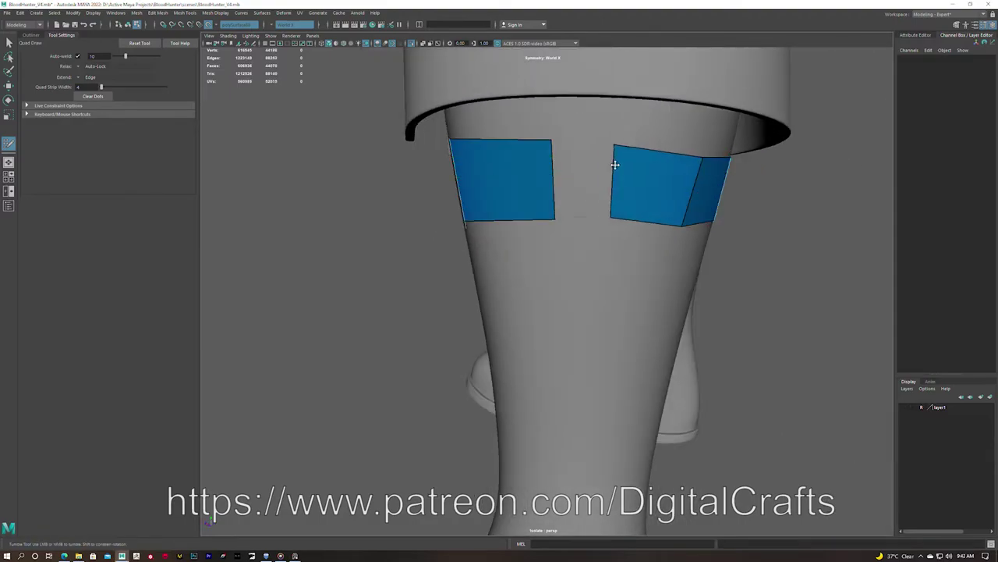
mouse_move(548, 211)
left_mouse_down("alt")
mouse_move(602, 167)
mouse_move(650, 234)
mouse_move(631, 216)
mouse_move(646, 161)
mouse_move(565, 214)
mouse_move(486, 227)
mouse_move(519, 225)
mouse_move(515, 191)
mouse_move(421, 224)
left_mouse_up("alt")
key("q")
Isolate the drawn patch on its own and turn off its smooth preview
left_click(566, 214)
left_click(445, 196)
key("ctrl+1")
key("1")
right_click_drag(461, 218, 462, 202)
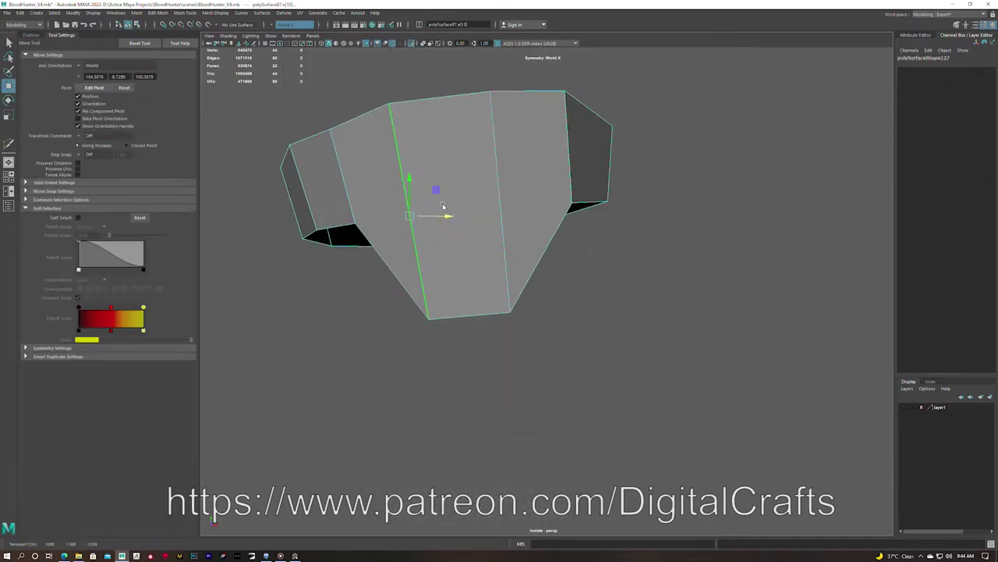
Bring back the full leg and bevel a vertical edge of the band twice to form a ridge
key("ctrl+1")
right_click_drag(484, 140, 453, 212, "shift")
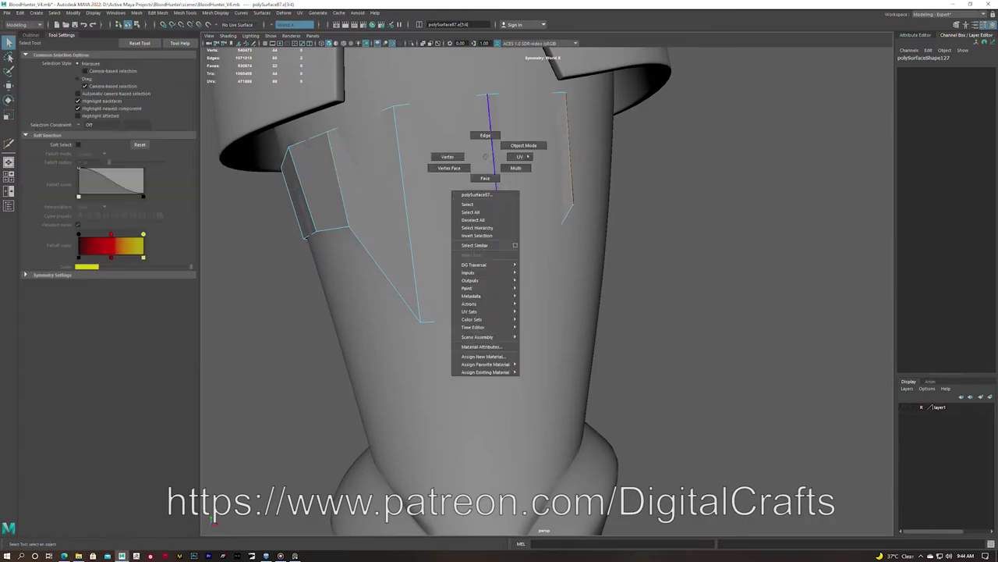
key("w")
left_click(457, 153)
key("q")
key("ctrl+b")
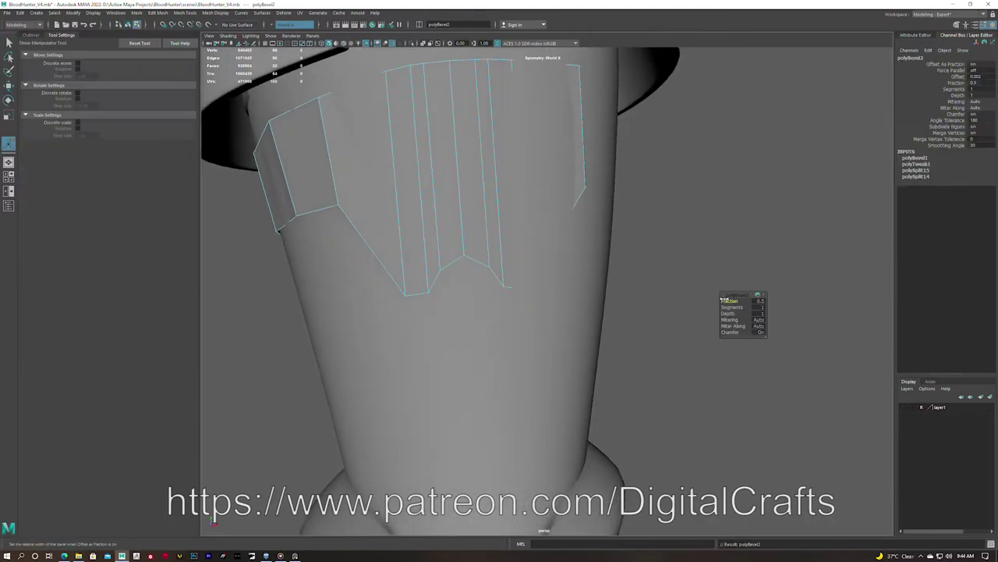
mouse_move(704, 305)
left_mouse_down("alt")
mouse_move(440, 221)
mouse_move(635, 182)
mouse_move(598, 183)
mouse_move(742, 307)
mouse_move(564, 188)
mouse_move(597, 188)
mouse_move(635, 133)
left_mouse_up("alt")
key("ctrl+b")
key("q")
Extrude the strip's faces on the shin band
key("w")
mouse_move(635, 133)
left_mouse_down()
mouse_move(788, 265)
mouse_move(544, 198)
left_mouse_up()
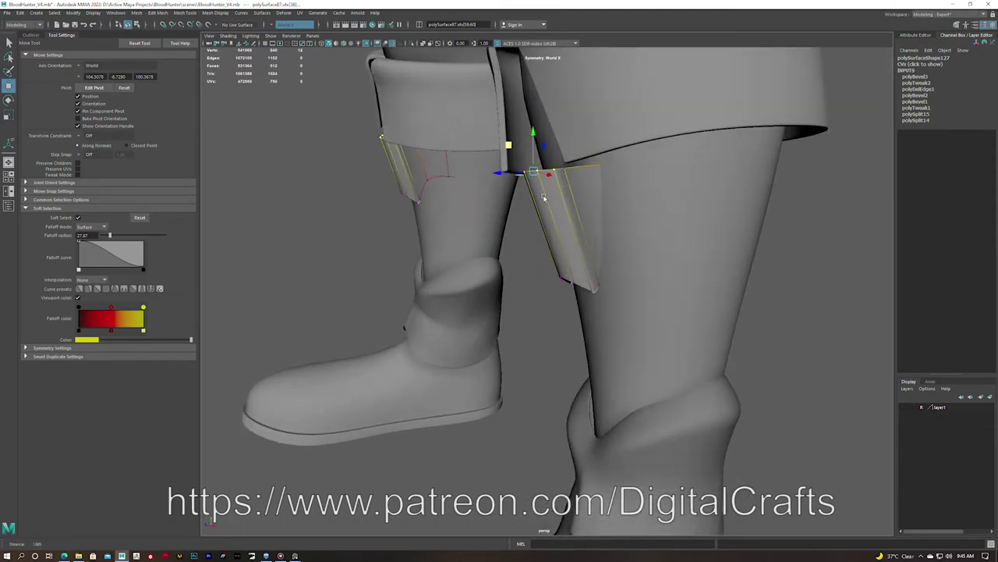
left_click_drag(518, 143, 592, 187, "alt")
mouse_move(483, 149)
left_mouse_down()
mouse_move(652, 203)
mouse_move(504, 216)
left_mouse_up()
key("ctrl+e")
Apply Edit Edge Flow to the strip panel edges and bevel the selected edge
right_click_drag(568, 206, 577, 257)
key("w")
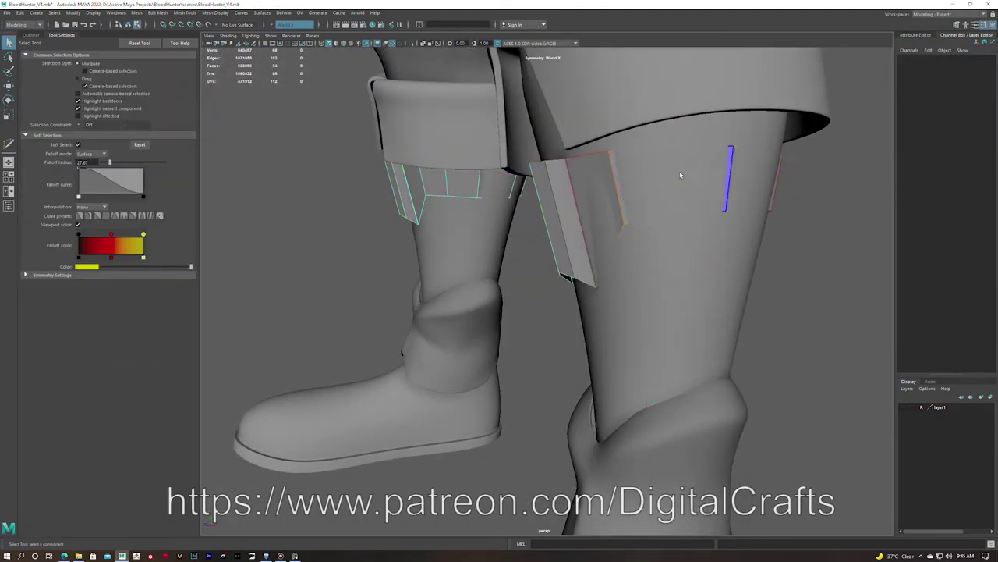
left_click_drag(608, 140, 702, 198)
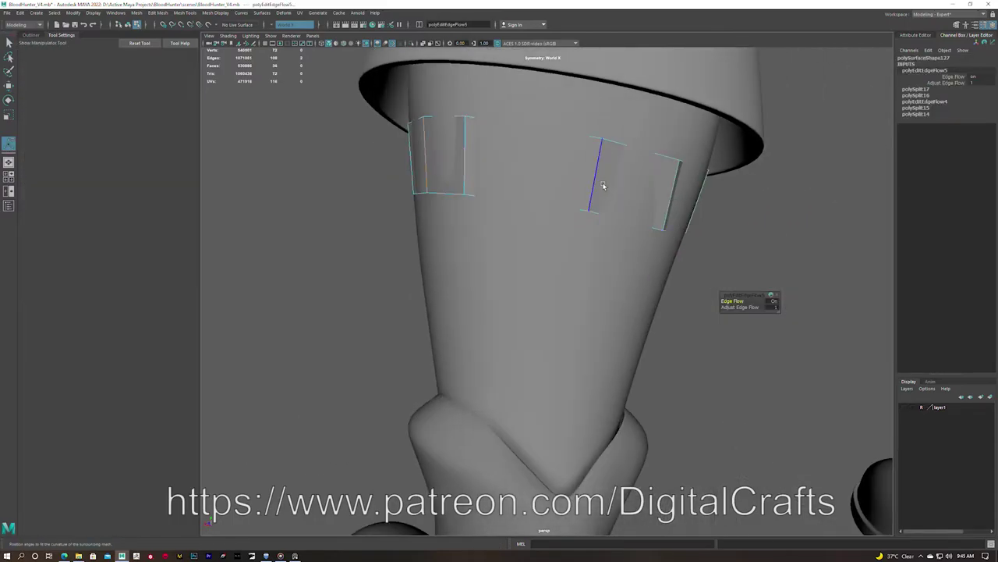
right_click_drag(592, 171, 546, 227, "shift")
left_click_drag(546, 226, 484, 195, "alt")
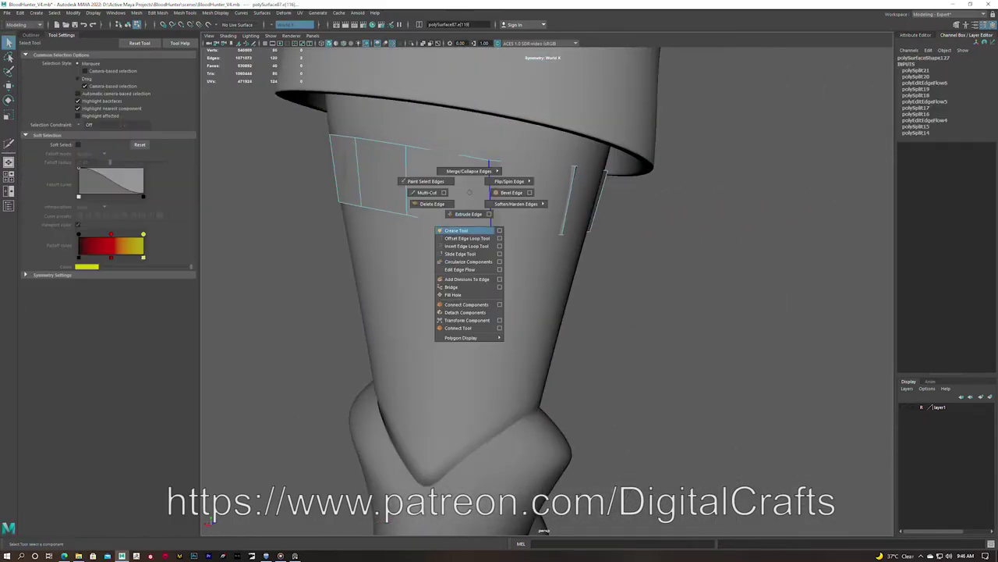
right_click_drag(484, 187, 528, 220, "shift")
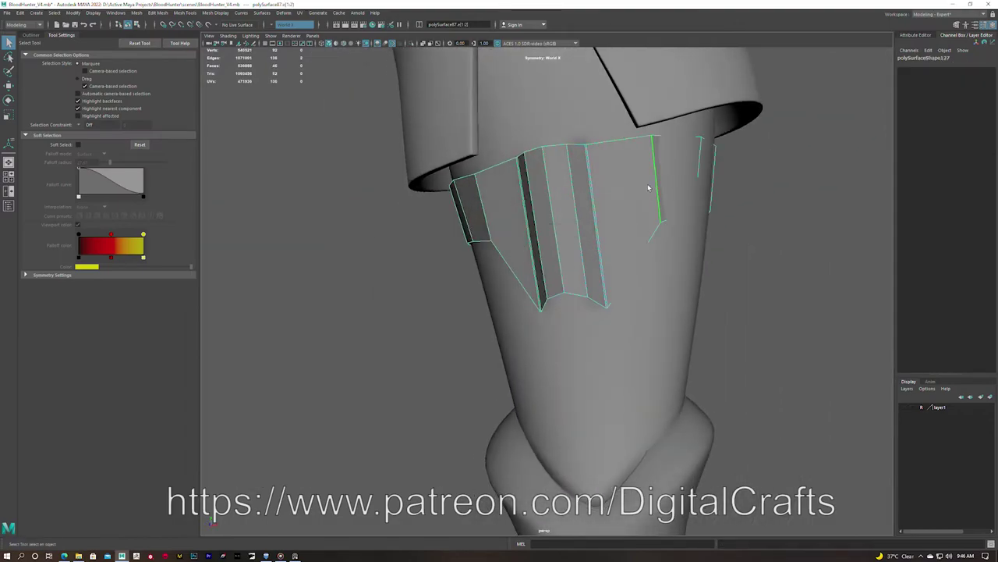
right_click(493, 212, "shift")
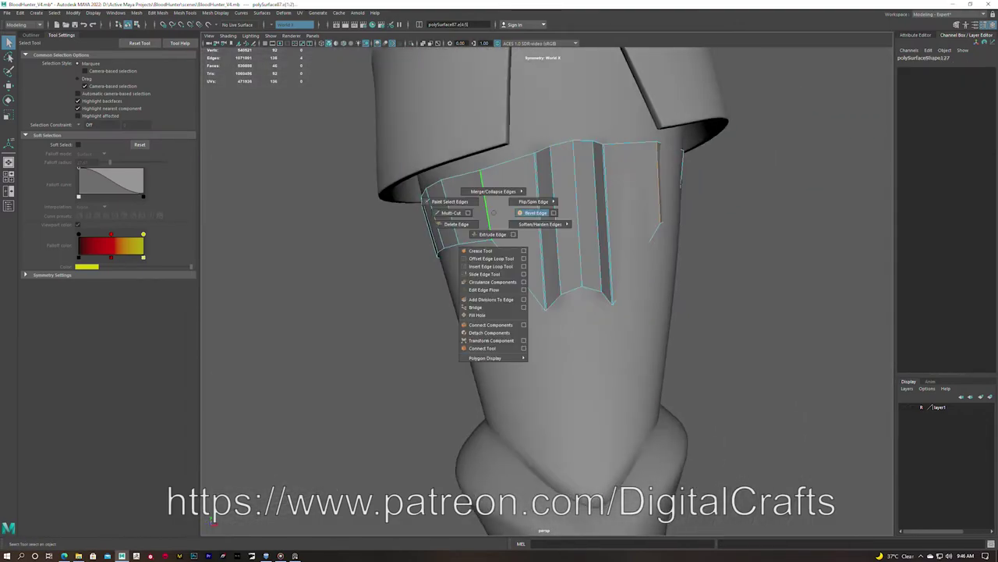
left_click(536, 212)
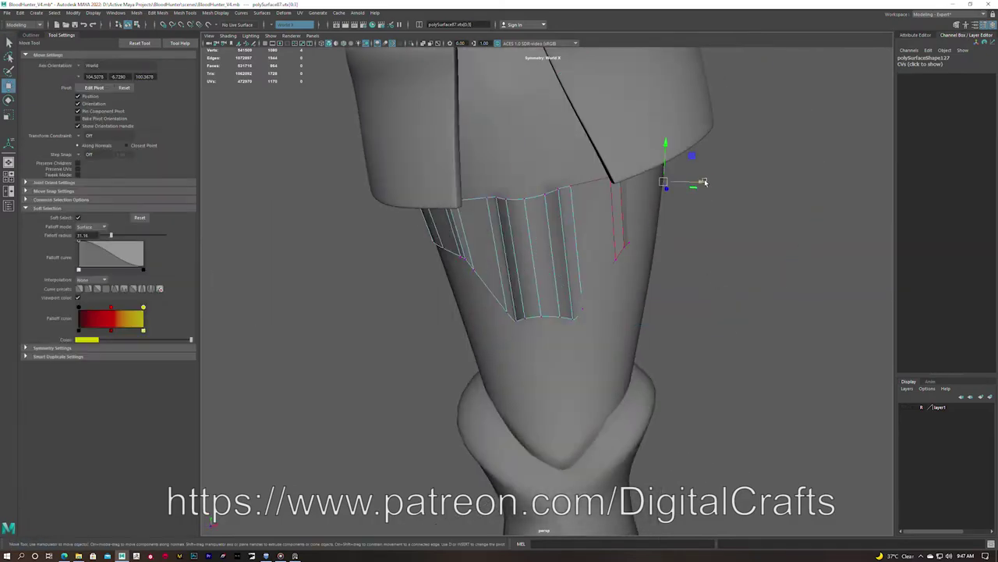
right_click_drag(626, 201, 655, 205)
Scale and move the band's top edge loop to fit under the cuff
mouse_move(752, 212)
left_mouse_down("alt")
mouse_move(531, 200)
mouse_move(499, 297)
left_mouse_up("alt")
left_click(517, 312)
key("w")
left_click_drag(499, 249, 575, 234, "alt")
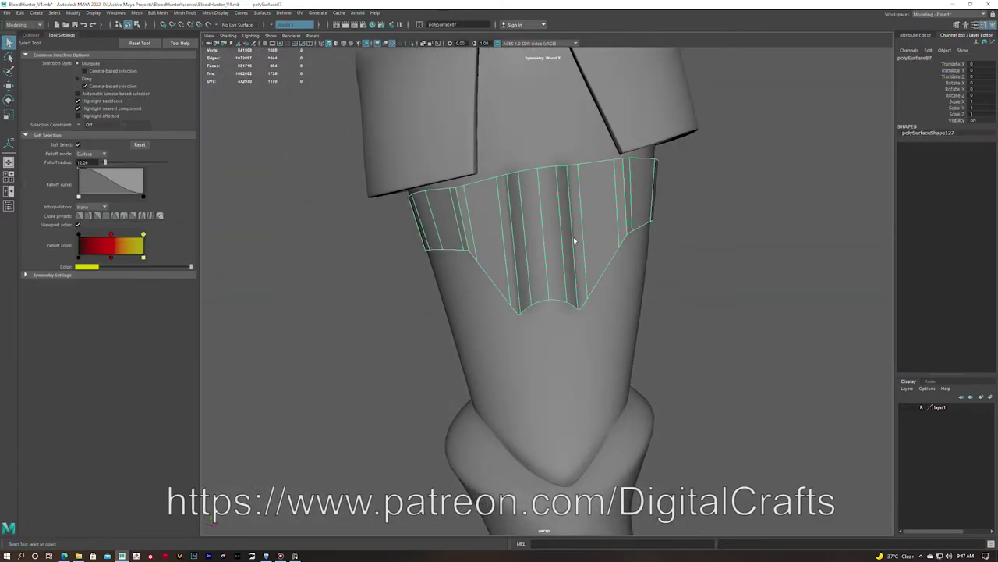
double_click(544, 165)
key("b")
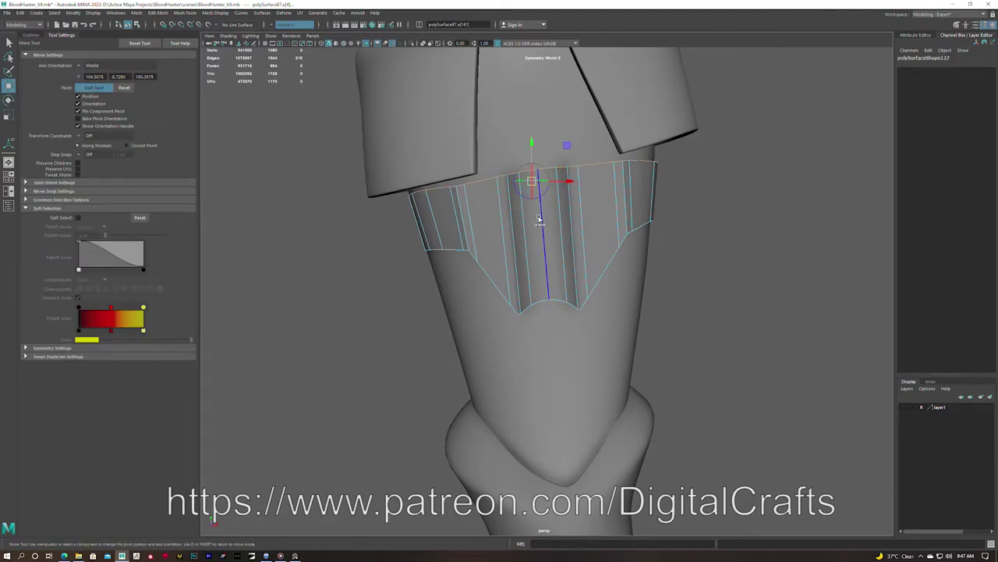
key("r")
key("w")
key("b")
mouse_move(528, 152)
left_mouse_down("alt")
mouse_move(564, 196)
mouse_move(626, 196)
mouse_move(548, 180)
mouse_move(543, 223)
mouse_move(583, 257)
mouse_move(602, 212)
left_mouse_up("alt")
key("q")
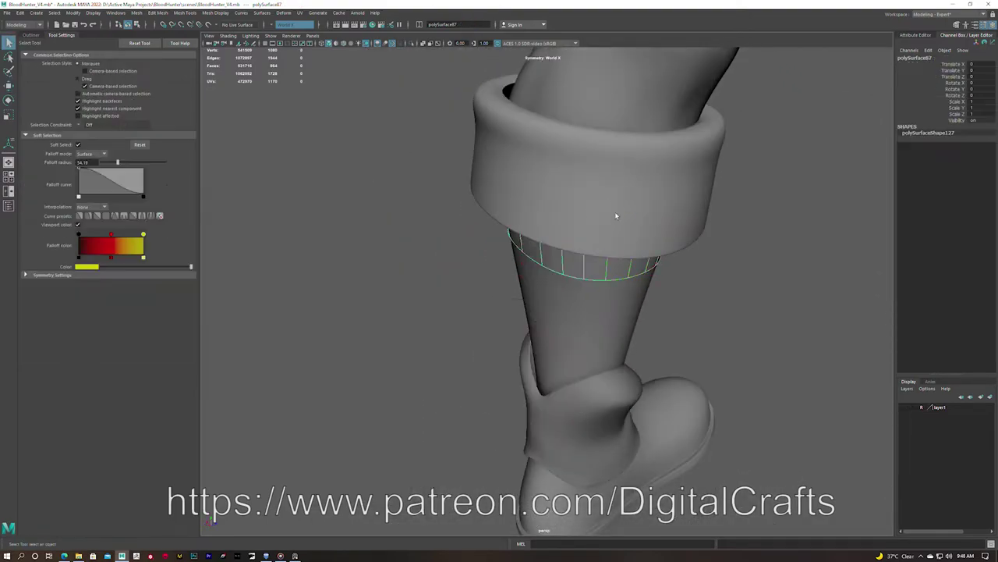
Rotate a selected band of edges to shape the plate's lower edge
right_click_drag(524, 261, 525, 234)
mouse_move(524, 234)
left_mouse_down("alt")
mouse_move(528, 196)
mouse_move(586, 223)
mouse_move(582, 202)
mouse_move(507, 279)
mouse_move(598, 238)
mouse_move(569, 234)
mouse_move(590, 224)
left_mouse_up("alt")
key("b")
key("e")
key("q")
right_click(589, 224)
right_click_drag(589, 224, 628, 212)
Extrude the band's faces to give the shin plate thickness
mouse_move(628, 212)
left_mouse_down("alt")
mouse_move(565, 200)
mouse_move(508, 217)
mouse_move(622, 250)
mouse_move(622, 241)
mouse_move(546, 227)
mouse_move(619, 209)
mouse_move(550, 182)
left_mouse_up("alt")
key("ctrl+e")
key("q")
scroll(506, 200, "up", 5)
right_click(507, 201)
left_click(506, 221)
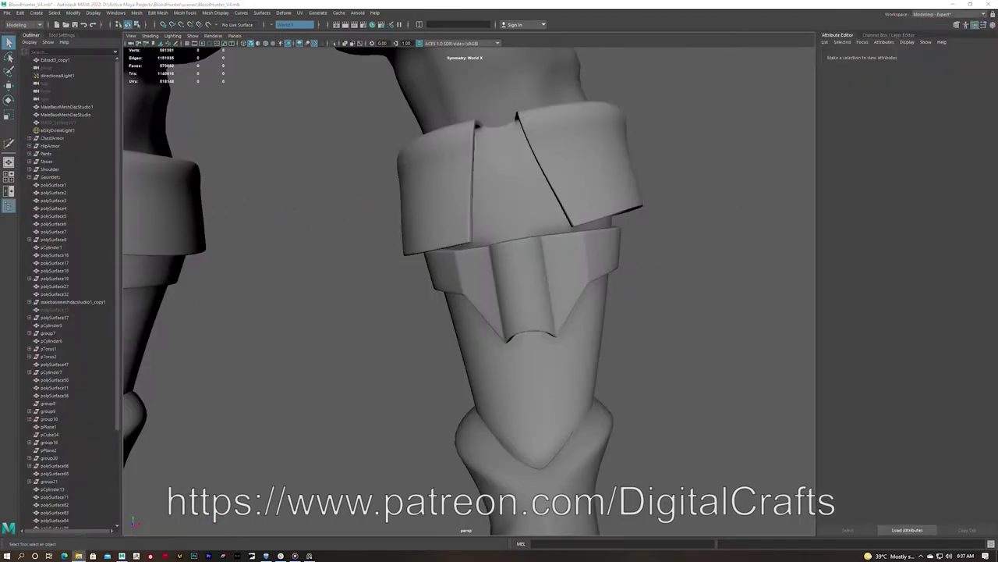
Isolate the leg band and draw a new quad piece over it
left_click(507, 280)
key("f")
key("ctrl+1")
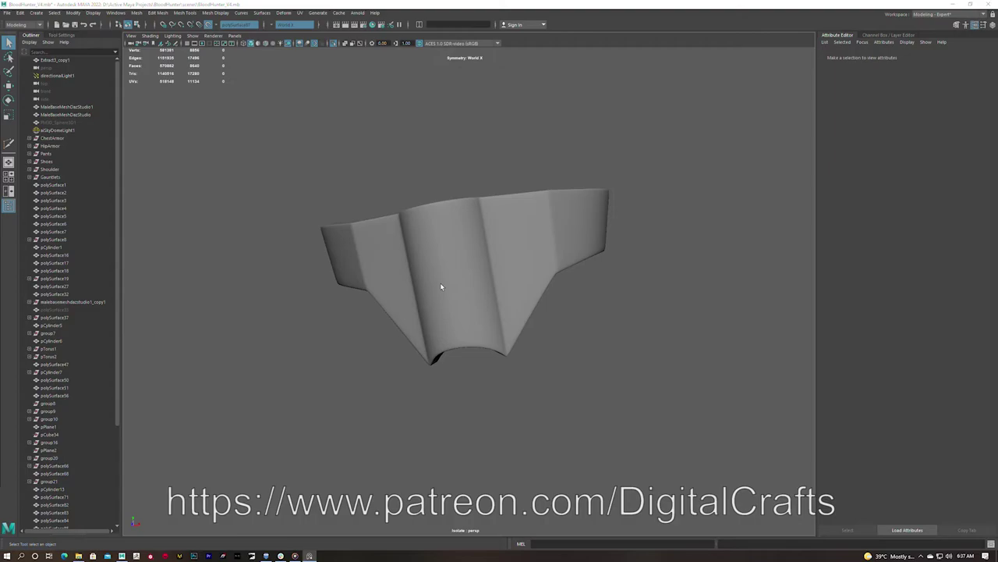
left_click_drag(453, 251, 408, 236, "alt")
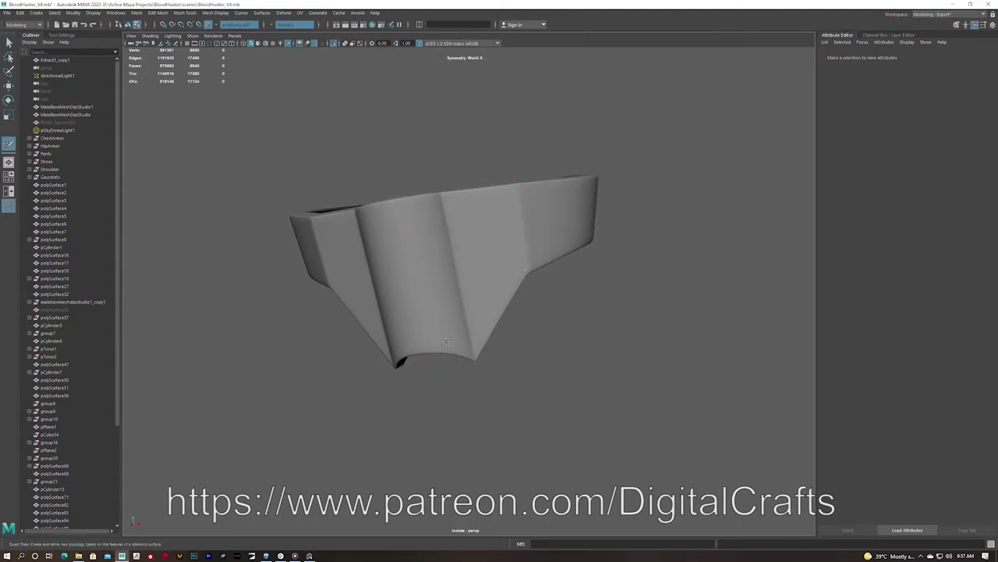
left_click_drag(446, 341, 493, 351, "alt")
left_click(464, 191, "shift")
mouse_move(464, 192)
left_mouse_down("alt")
mouse_move(417, 263)
mouse_move(470, 288)
mouse_move(515, 334)
mouse_move(539, 301)
mouse_move(499, 285)
mouse_move(457, 351)
left_mouse_up("alt")
key("q")
right_click_drag(457, 351, 476, 390)
Bevel edges of the new piece and cut an edge loop across it
left_click(546, 374)
left_click(202, 43)
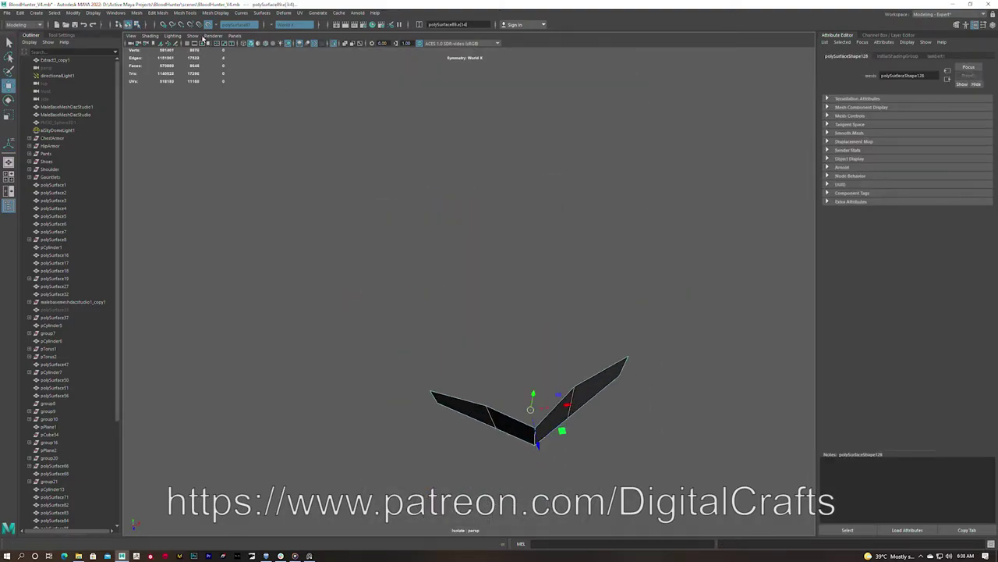
mouse_move(587, 529)
left_mouse_down("alt")
mouse_move(590, 424)
mouse_move(500, 375)
left_mouse_up("alt")
right_click(499, 295, "shift")
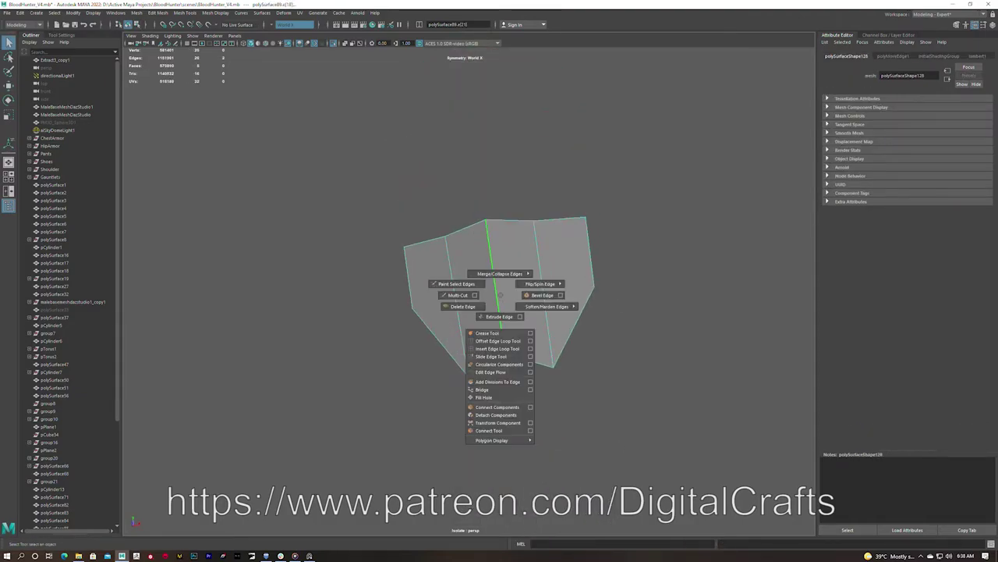
left_click(540, 295)
right_click(520, 330, "shift")
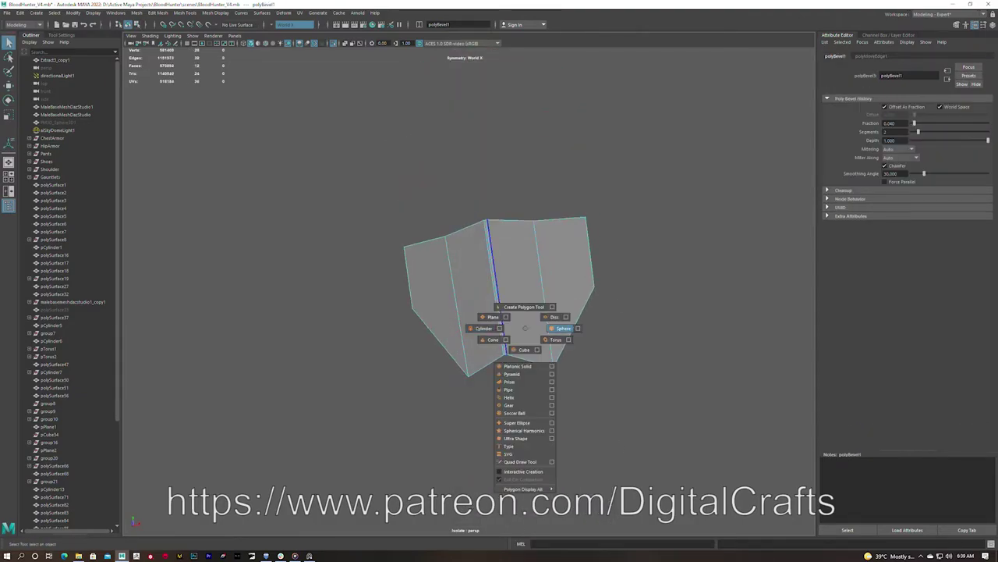
left_click(499, 406)
left_click(493, 373)
mouse_move(508, 337)
left_mouse_down("alt")
mouse_move(554, 383)
mouse_move(523, 328)
left_mouse_up("alt")
key("ctrl+b")
Show the whole character again and reposition the piece's selected edge and vertices
mouse_move(674, 310)
left_mouse_down("alt")
mouse_move(635, 351)
mouse_move(579, 379)
left_mouse_up("alt")
left_click_drag(559, 424, 594, 292, "alt")
key("w")
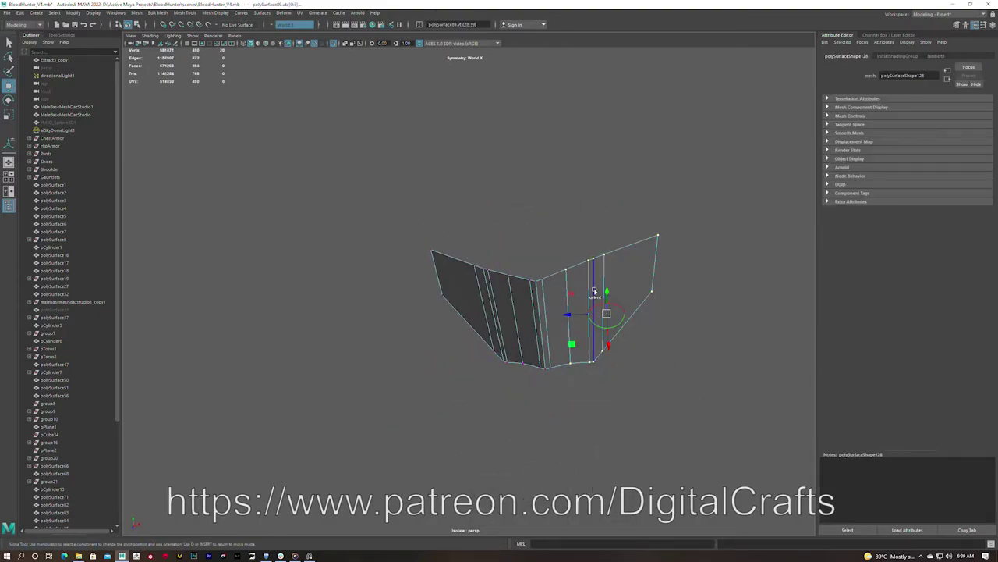
left_click_drag(585, 326, 640, 365, "alt")
key("ctrl+1")
key("w")
mouse_move(571, 361)
left_mouse_down("alt")
mouse_move(522, 301)
mouse_move(432, 351)
left_mouse_up("alt")
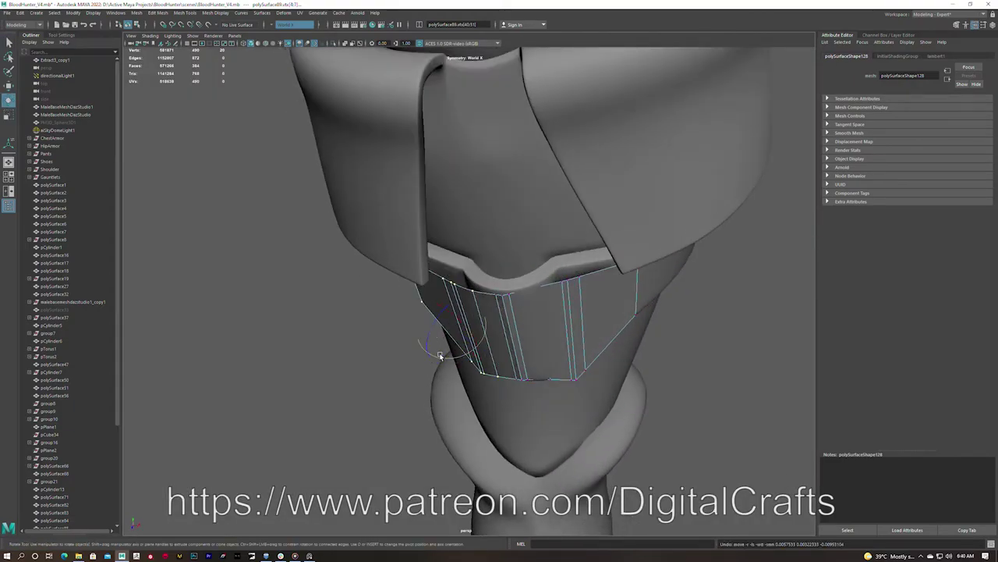
Extrude the plate faces for thickness and bevel the plate's edges
key("ctrl+F11")
key("ctrl+e")
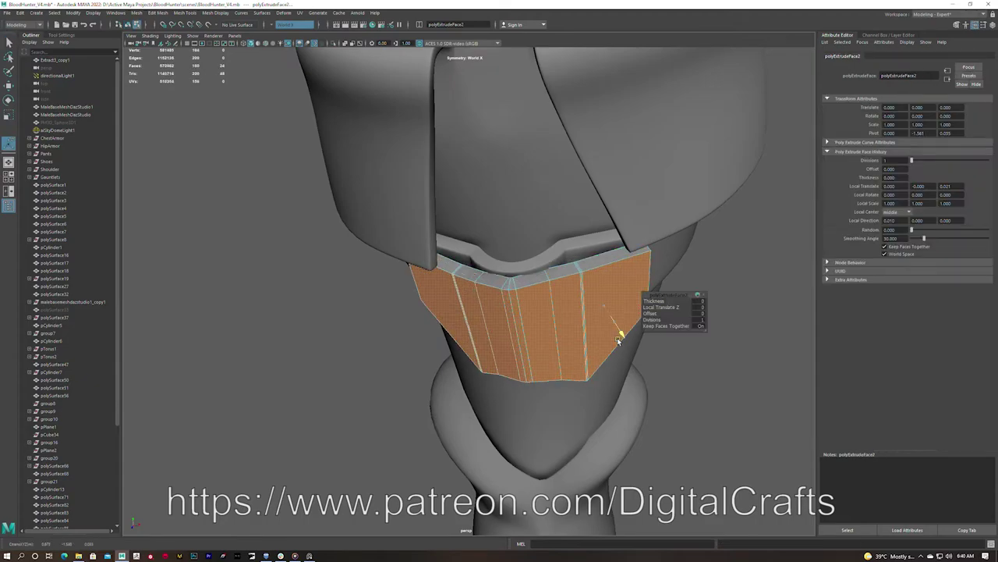
left_click_drag(620, 319, 468, 343, "alt")
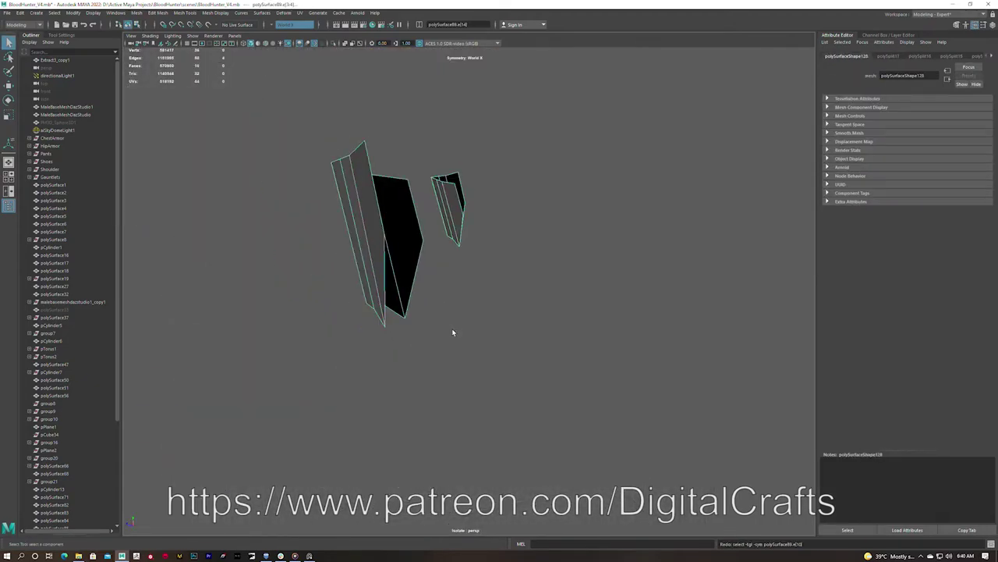
right_click(434, 297)
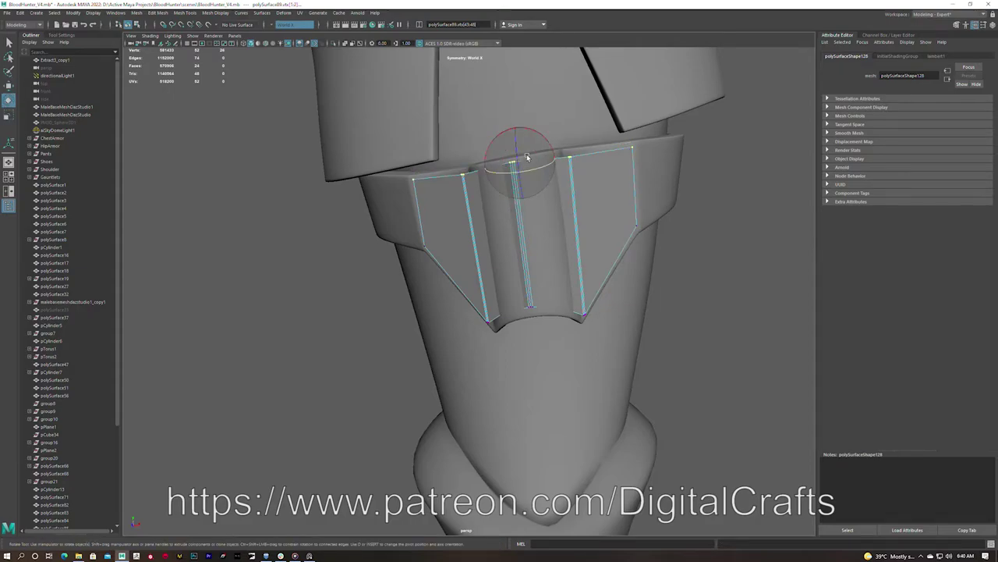
mouse_move(516, 142)
left_mouse_down("alt")
mouse_move(552, 147)
mouse_move(610, 182)
left_mouse_up("alt")
key("F8")
mouse_move(630, 104)
left_mouse_down("alt")
mouse_move(635, 250)
mouse_move(535, 223)
left_mouse_up("alt")
key("ctrl+e")
right_click_drag(523, 212, 640, 301, "shift")
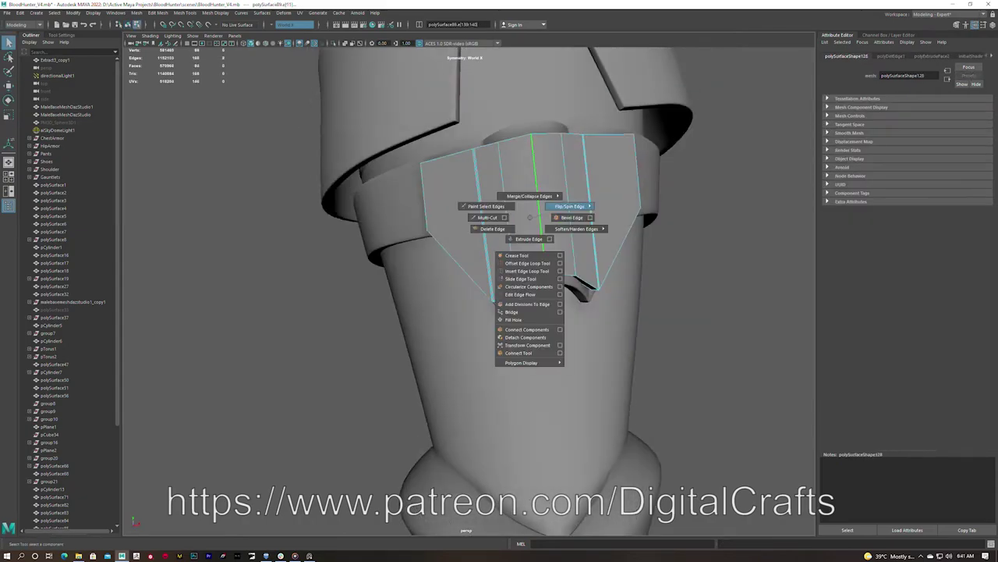
Cut new edges into the plate's side with Multi-Cut
left_click_drag(654, 302, 570, 216, "alt")
key("ctrl+shift+x")
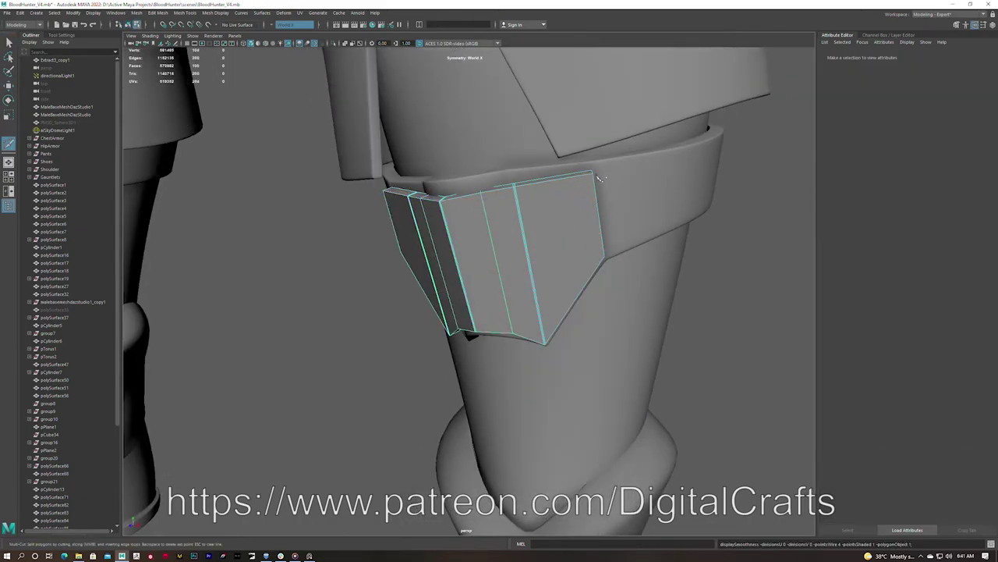
left_click(603, 255)
left_click_drag(604, 255, 534, 222, "alt")
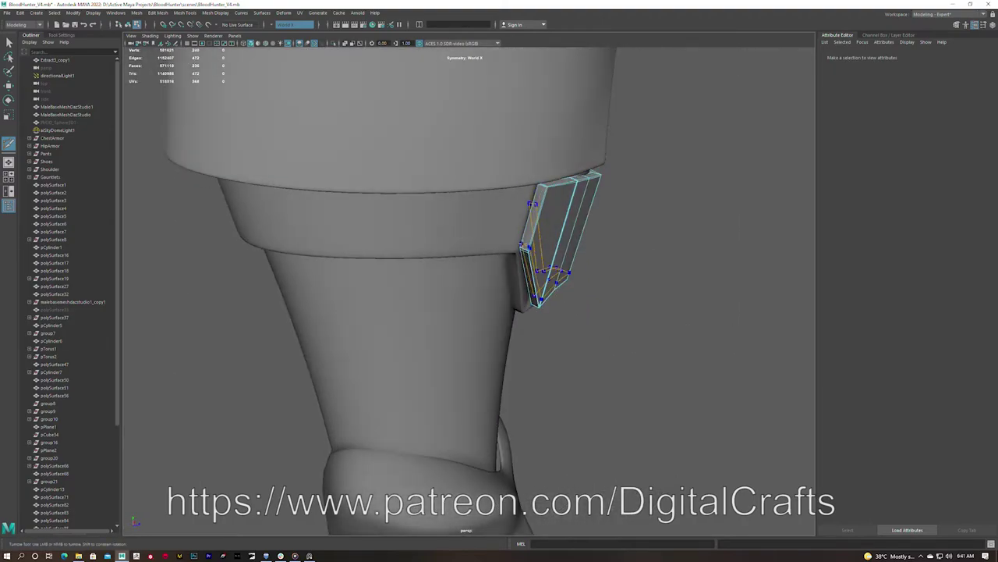
key("q")
right_click_drag(533, 223, 669, 308, "shift")
scroll(669, 308, "up", 5)
left_click(601, 269)
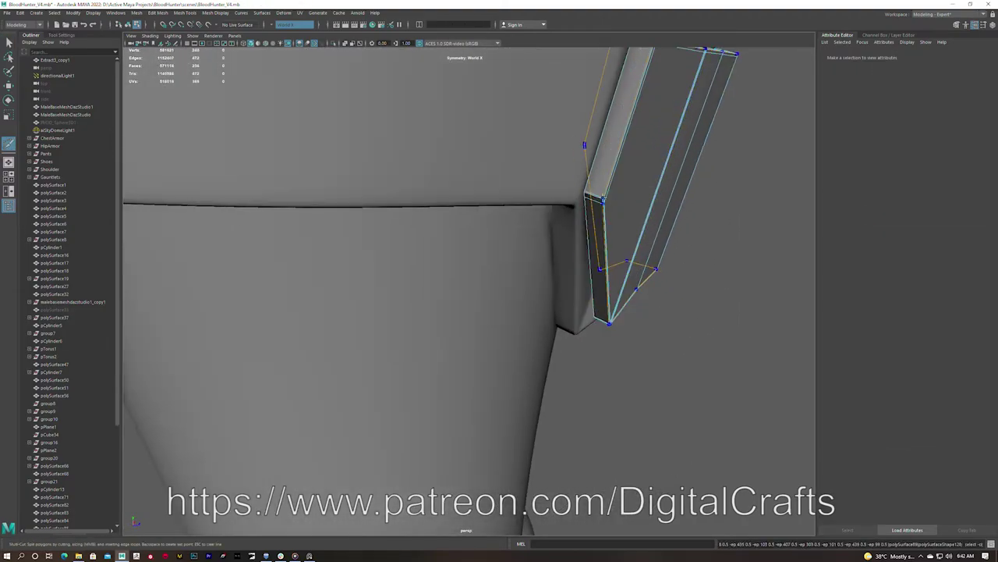
Isolate the plate to inspect its faces, then begin a small pointed patch on the armor
key("ctrl+1")
key("f")
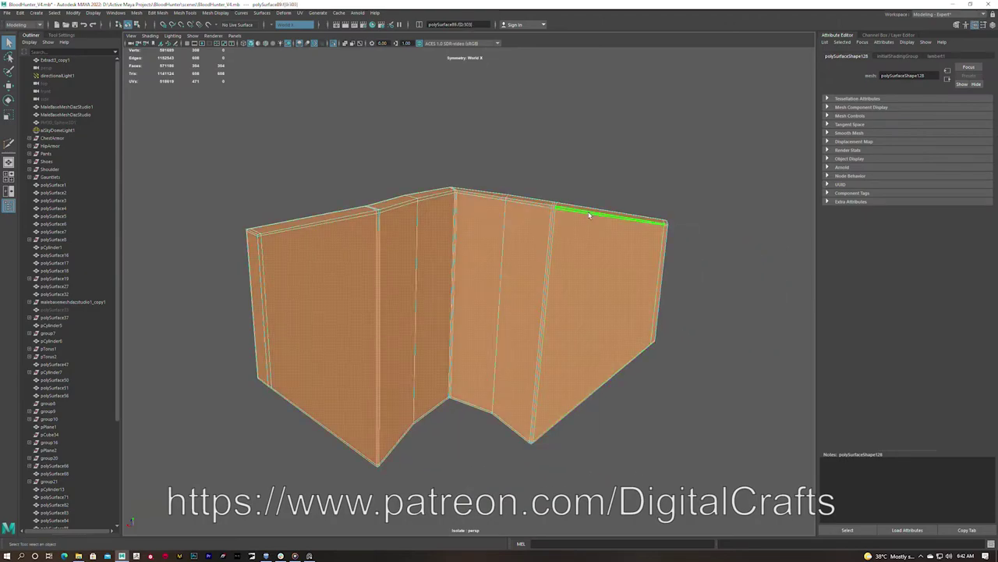
key("F11")
mouse_move(252, 356)
left_mouse_down("alt")
mouse_move(742, 351)
mouse_move(706, 377)
left_mouse_up("alt")
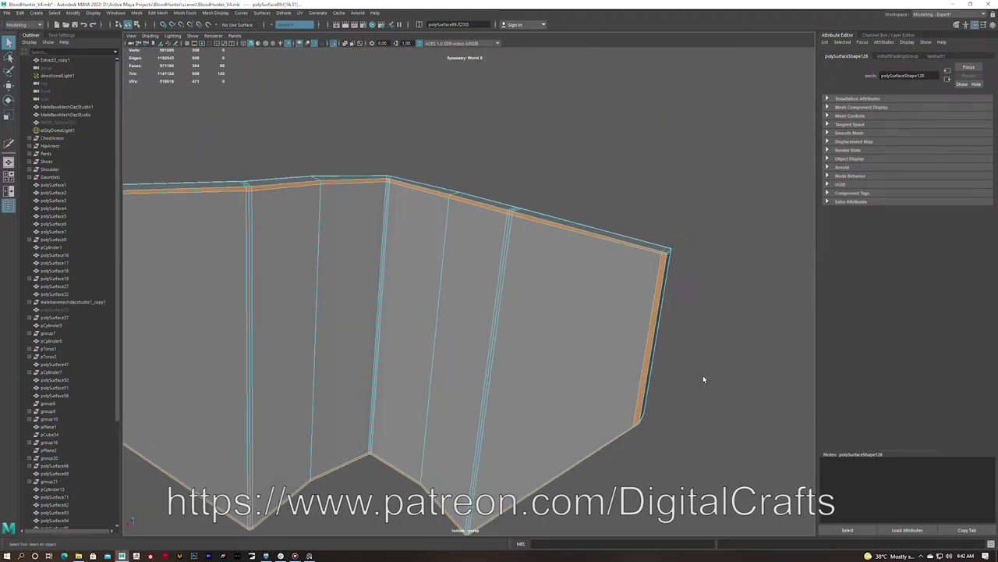
left_click_drag(570, 379, 544, 317, "alt")
right_click(543, 318, "shift")
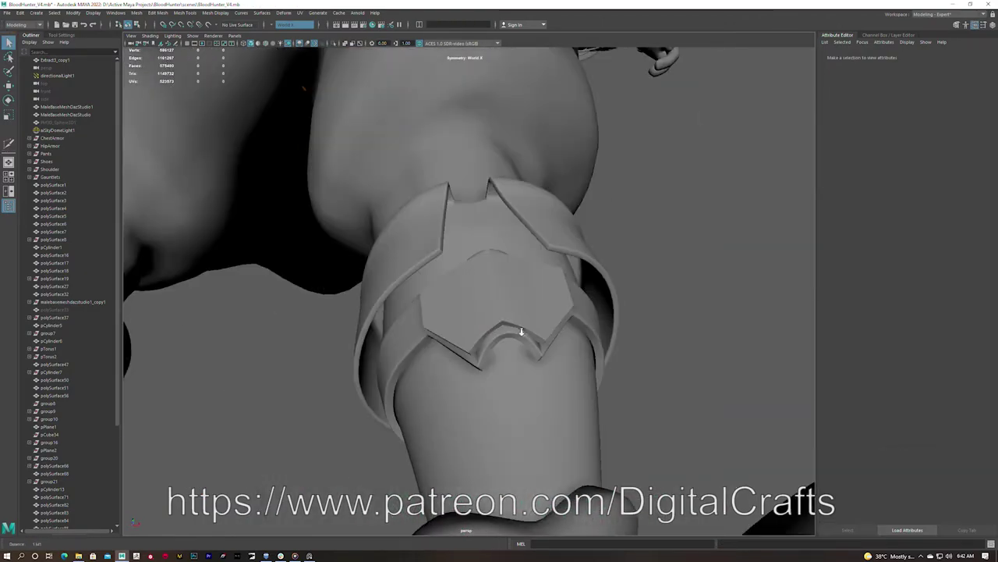
mouse_move(504, 326)
left_mouse_down("alt")
mouse_move(436, 338)
mouse_move(500, 345)
mouse_move(535, 305)
mouse_move(626, 351)
mouse_move(547, 309)
mouse_move(508, 323)
left_mouse_up("alt")
key("F8")
right_click_drag(508, 323, 487, 435)
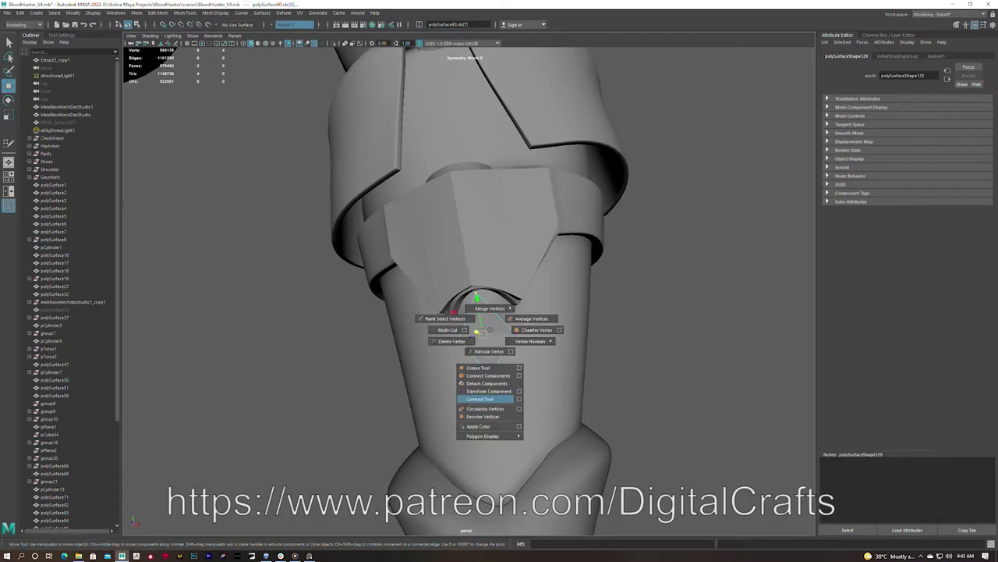
Cut new edge loops into the pointed patch and move and scale its vertices
right_click_drag(480, 399, 485, 375, "shift")
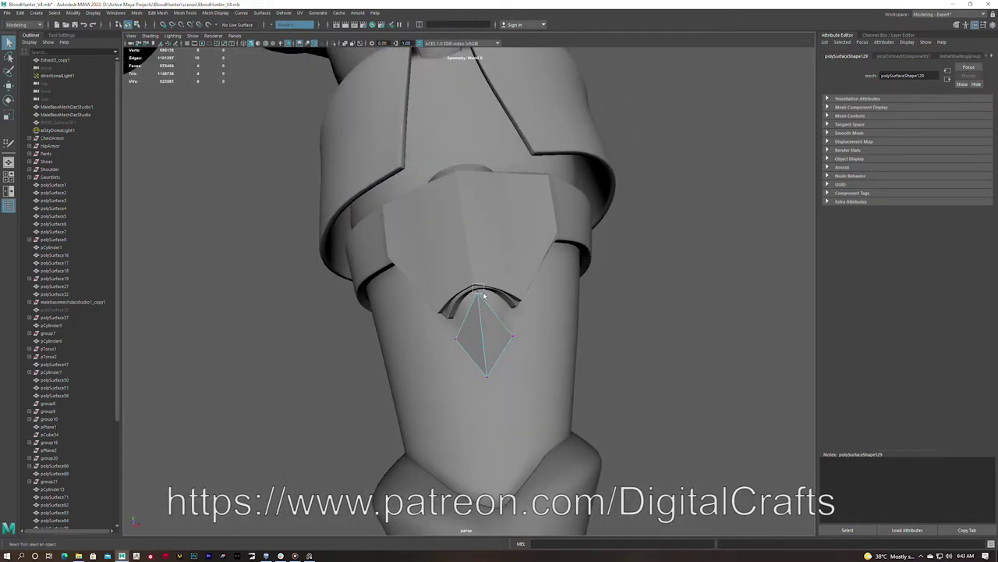
left_click(499, 316, "ctrl")
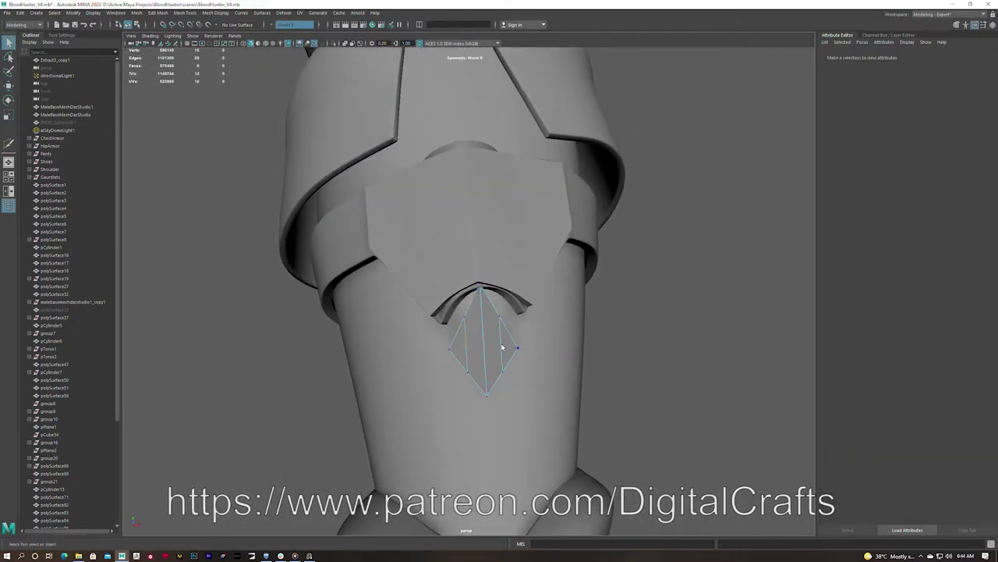
key("w")
left_click(480, 287)
mouse_move(499, 328)
left_mouse_down("alt")
mouse_move(510, 316)
mouse_move(524, 385)
left_mouse_up("alt")
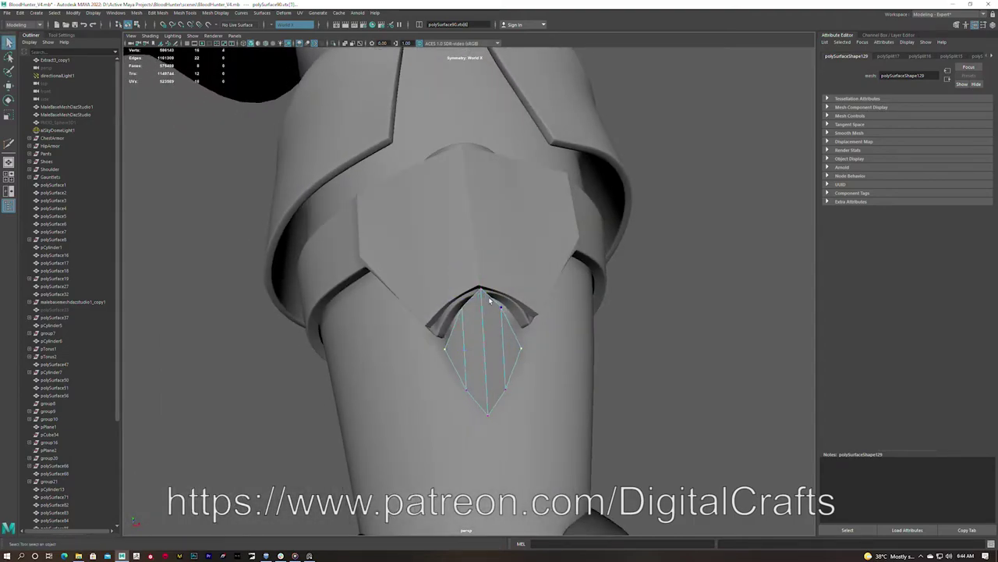
key("r")
left_click_drag(490, 300, 445, 347, "alt")
key("q")
left_click_drag(481, 271, 511, 336, "alt")
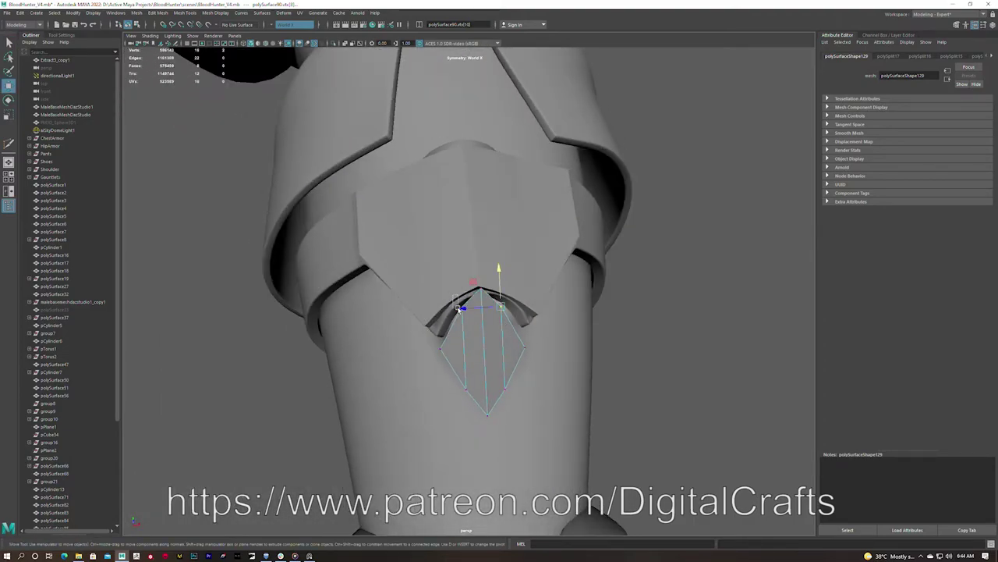
mouse_move(478, 260)
left_mouse_down("alt")
mouse_move(520, 314)
mouse_move(468, 343)
left_mouse_up("alt")
right_click_drag(468, 343, 448, 334, "shift")
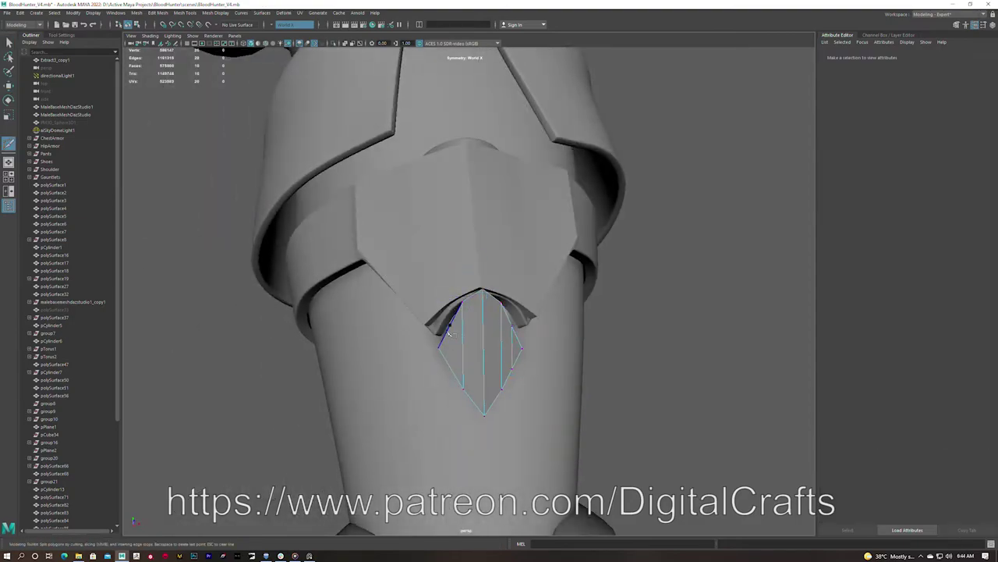
Bevel the diamond patch to round its outline
left_click(503, 352)
key("w")
mouse_move(503, 352)
left_mouse_down("alt")
mouse_move(484, 288)
mouse_move(494, 319)
mouse_move(512, 291)
left_mouse_up("alt")
mouse_move(511, 327)
left_mouse_down("alt")
mouse_move(484, 296)
mouse_move(492, 312)
mouse_move(472, 327)
mouse_move(533, 347)
left_mouse_up("alt")
mouse_move(489, 293)
left_mouse_down("alt")
mouse_move(515, 312)
mouse_move(500, 300)
left_mouse_up("alt")
key("ctrl+b")
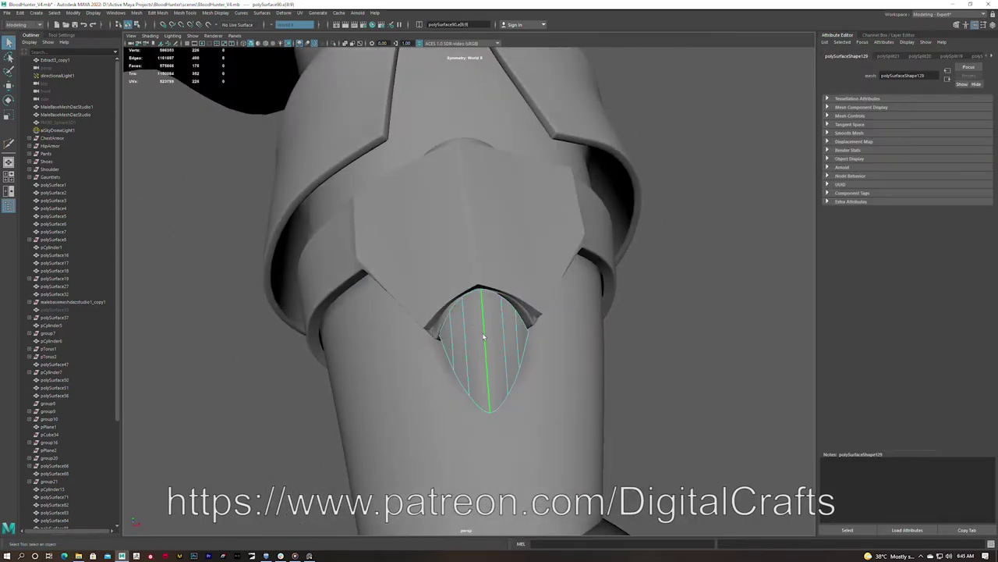
key("q")
Extrude the patch faces to give the piece thickness
mouse_move(660, 307)
left_mouse_down("alt")
mouse_move(499, 328)
mouse_move(475, 319)
mouse_move(490, 355)
left_mouse_up("alt")
key("w")
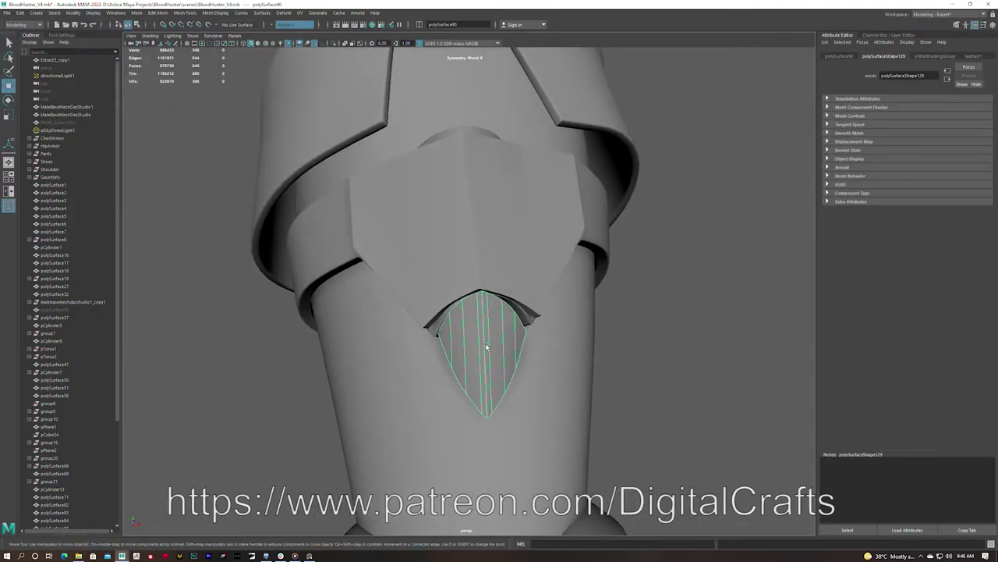
mouse_move(457, 332)
left_mouse_down("alt")
mouse_move(406, 81)
mouse_move(461, 355)
left_mouse_up("alt")
key("ctrl+e")
key("F8")
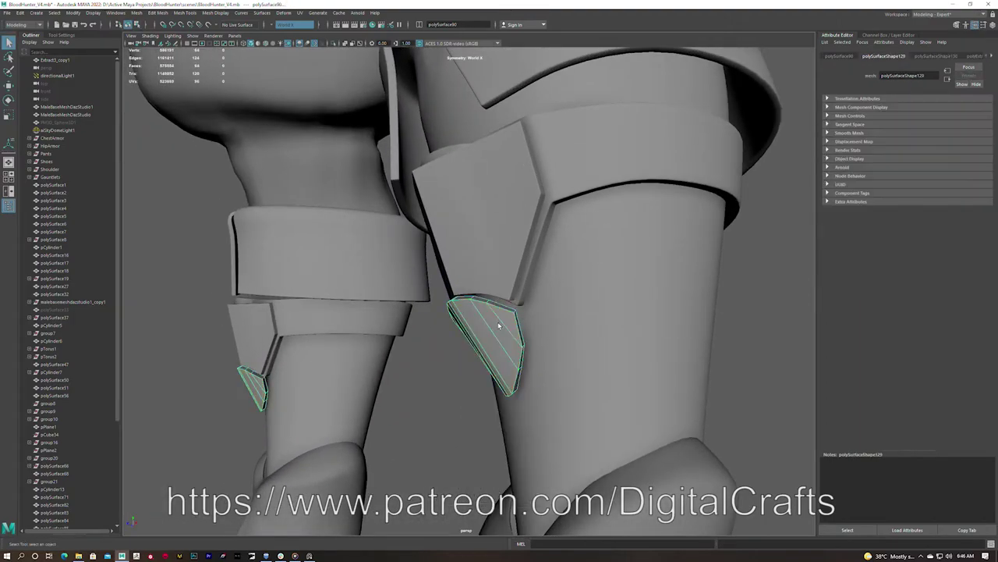
Isolate the pointed piece and select its components for beveling
key("ctrl+1")
key("f")
left_click_drag(493, 339, 538, 291, "alt")
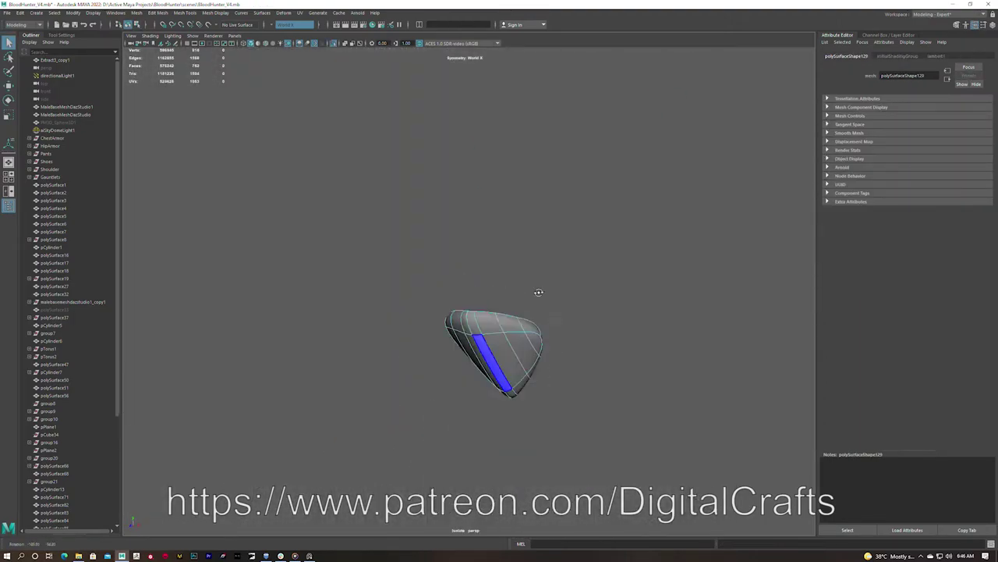
right_click_drag(538, 291, 535, 352, "alt")
left_click_drag(535, 352, 517, 249, "alt")
right_click(554, 339)
left_click(517, 338)
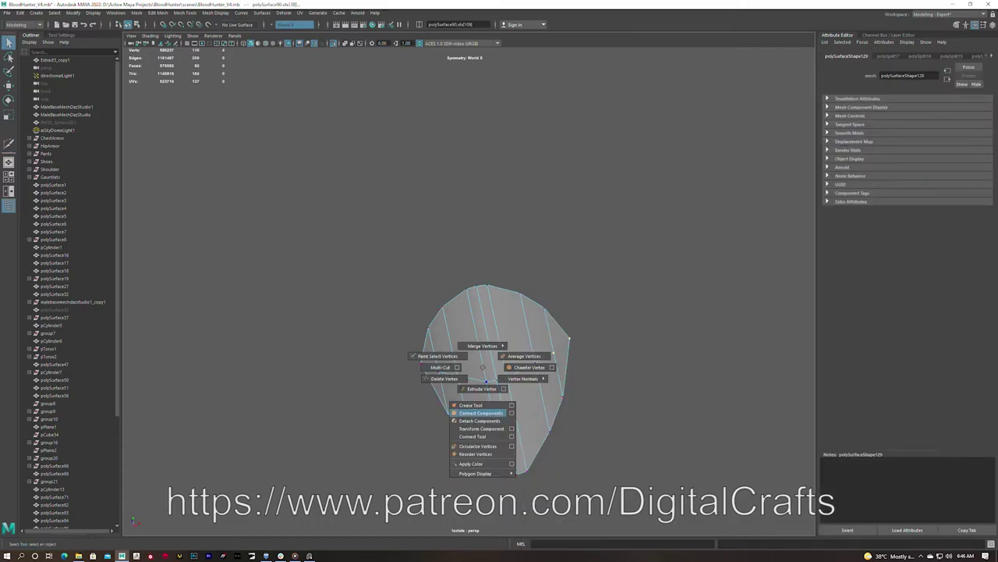
right_click(663, 315)
left_click(544, 348)
Bevel the piece's edges to round it, then show it back on the leg
left_click_drag(543, 349, 434, 388, "alt")
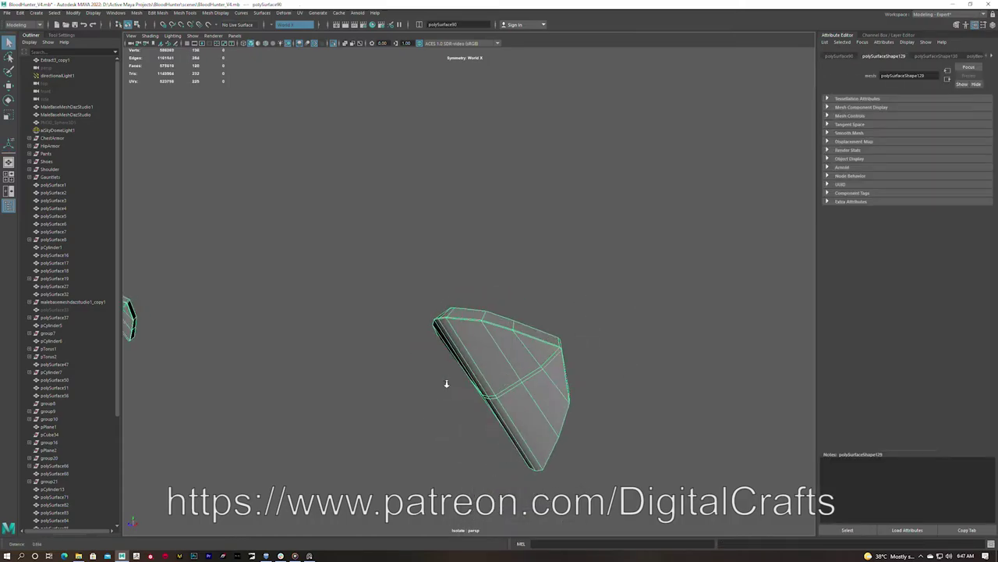
right_click(486, 286)
right_click(662, 307)
left_click_drag(662, 307, 565, 245, "alt")
left_click(565, 245)
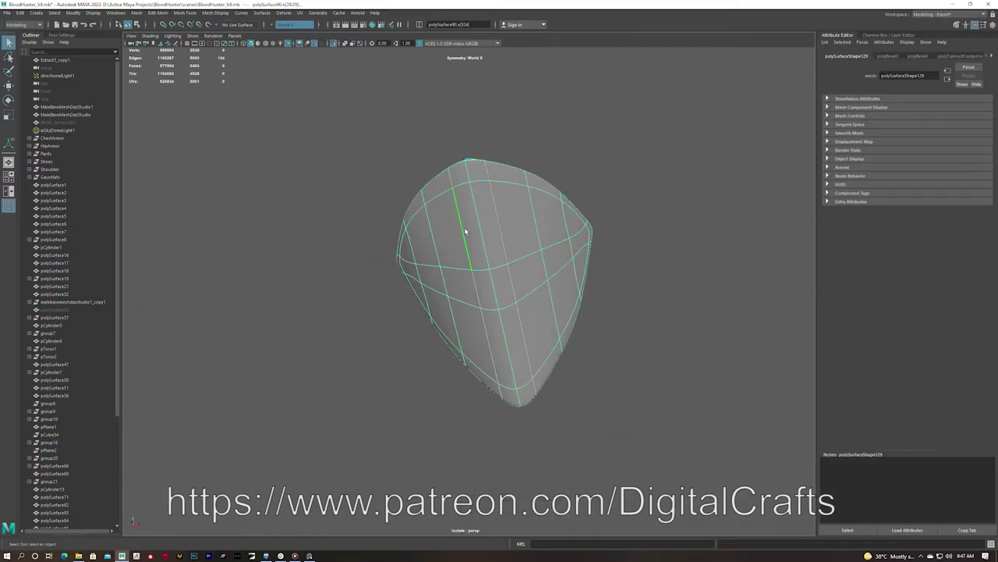
key("ctrl+b")
key("ctrl+1")
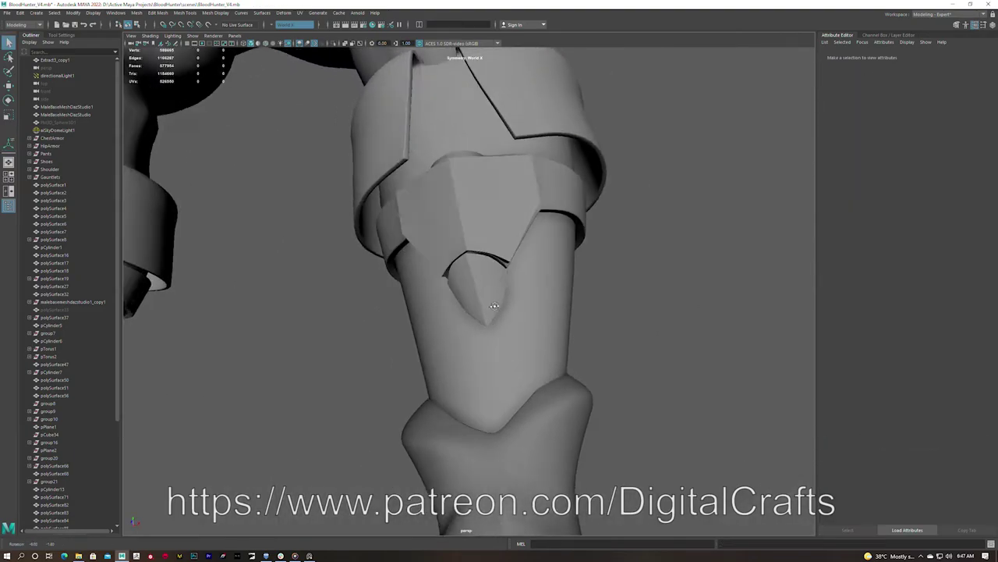
Adjust vertices across the piece so it tucks under the band plate
scroll(551, 343, "up", 5)
left_click_drag(465, 259, 488, 312)
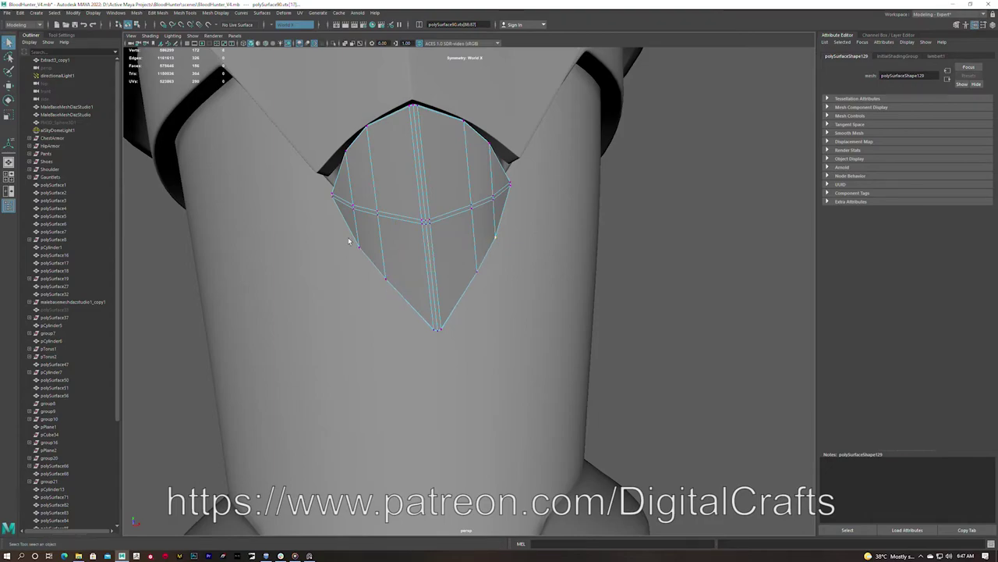
key("F8")
scroll(407, 264, "down", 5)
mouse_move(408, 264)
left_mouse_down("alt")
mouse_move(414, 276)
mouse_move(553, 292)
left_mouse_up("alt")
scroll(488, 252, "up", 5)
key("e")
Select the front leg plate and start editing its right-edge vertices
left_click(520, 199)
left_click_drag(520, 199, 442, 238, "alt")
left_click(458, 252)
right_click_drag(458, 252, 433, 252)
mouse_move(397, 286)
left_mouse_down("alt")
mouse_move(468, 265)
mouse_move(523, 232)
left_mouse_up("alt")
left_click(523, 232)
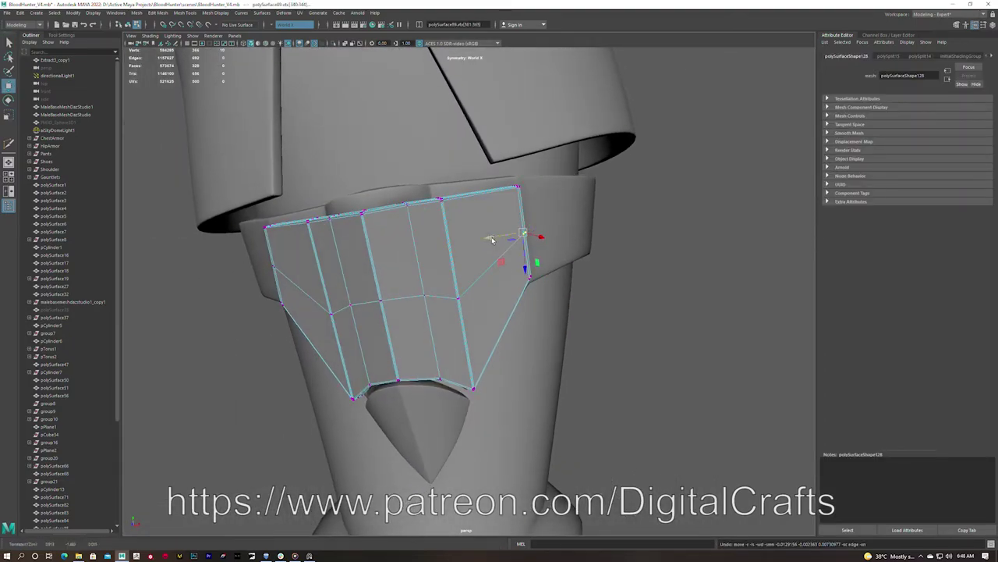
Adjust the plate's left-edge vertex and delete an unneeded edge loop
mouse_move(478, 244)
left_mouse_down("alt")
mouse_move(490, 234)
mouse_move(245, 279)
mouse_move(421, 351)
mouse_move(359, 324)
mouse_move(319, 273)
left_mouse_up("alt")
left_click(245, 279)
key("q")
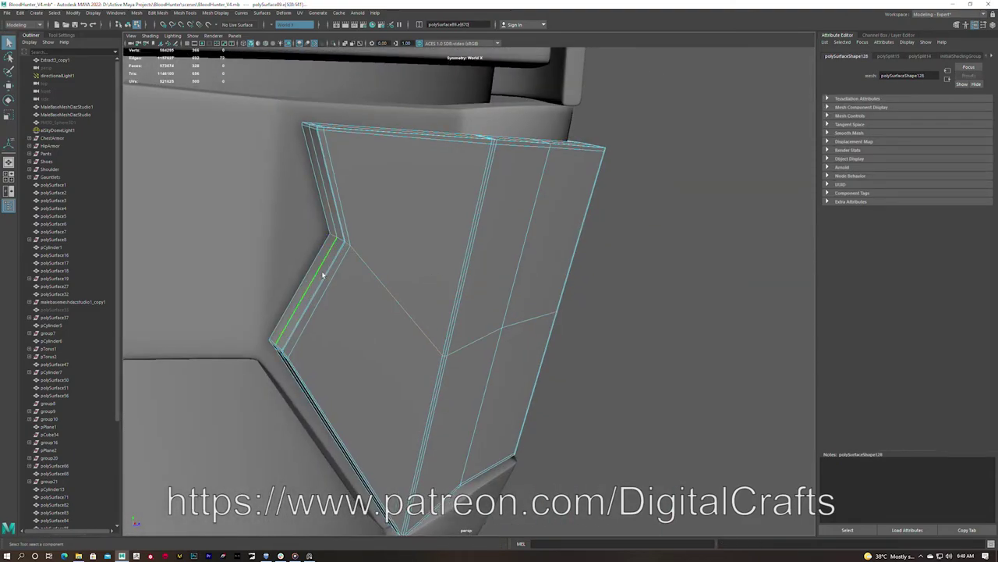
double_click(371, 251)
key("ctrl+Delete")
left_click_drag(371, 251, 188, 234, "alt")
mouse_move(190, 325)
left_mouse_down("alt")
mouse_move(296, 252)
mouse_move(526, 237)
left_mouse_up("alt")
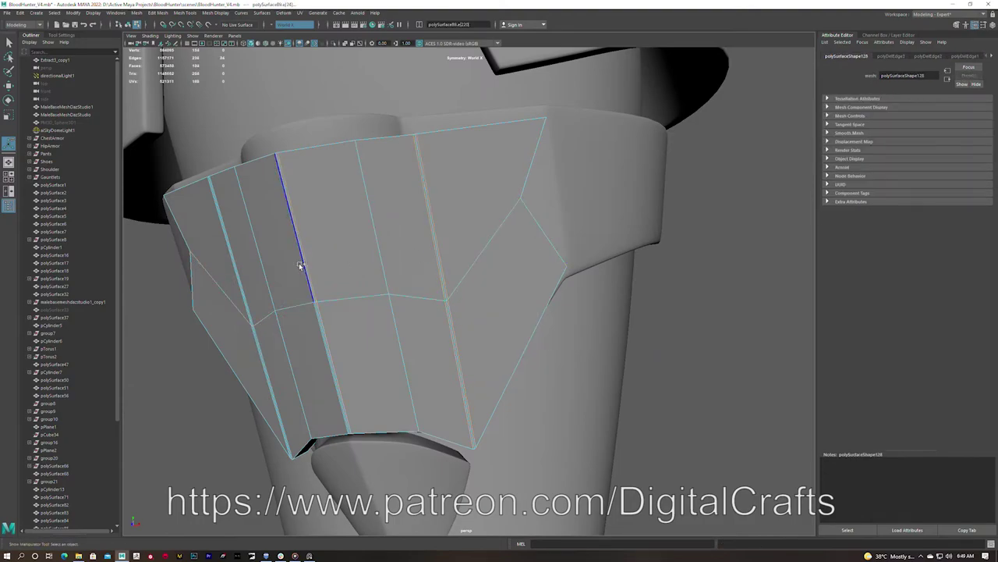
Bevel the plate's selected edges with extra segments, then bevel further edges
left_click_drag(232, 277, 468, 262, "alt")
right_click_drag(468, 263, 499, 263, "shift")
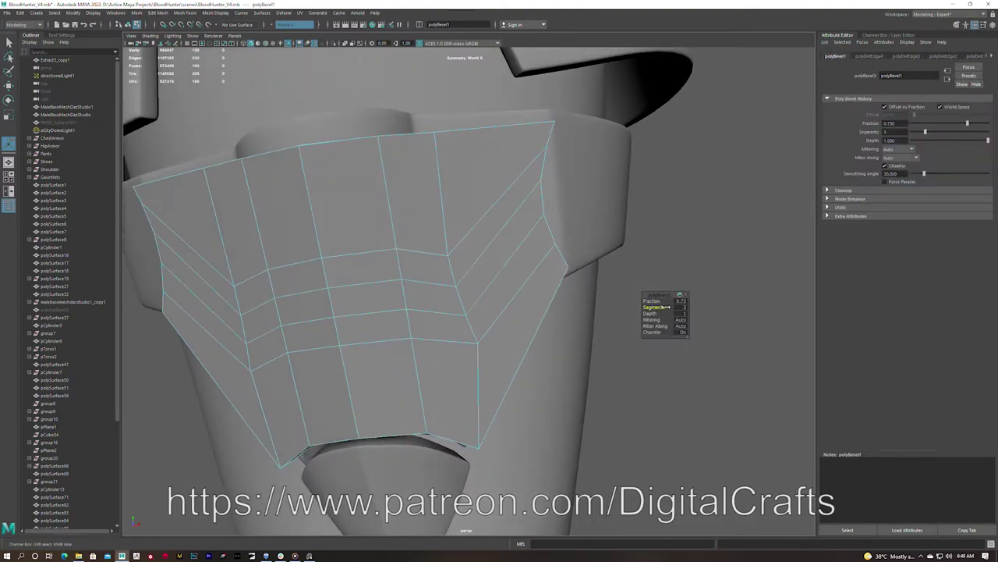
key("q")
left_click_drag(667, 306, 468, 255, "alt")
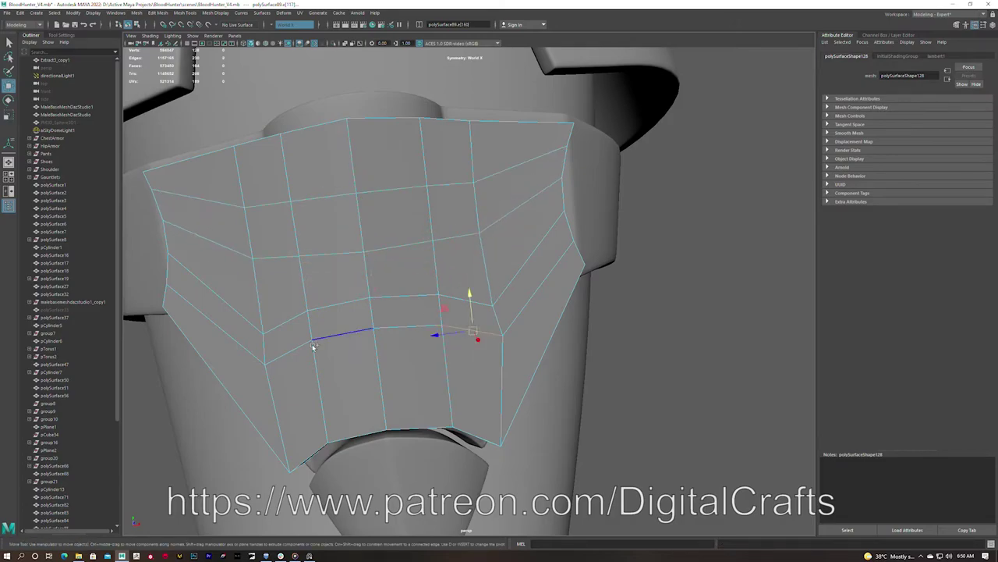
left_click_drag(376, 304, 346, 301, "alt")
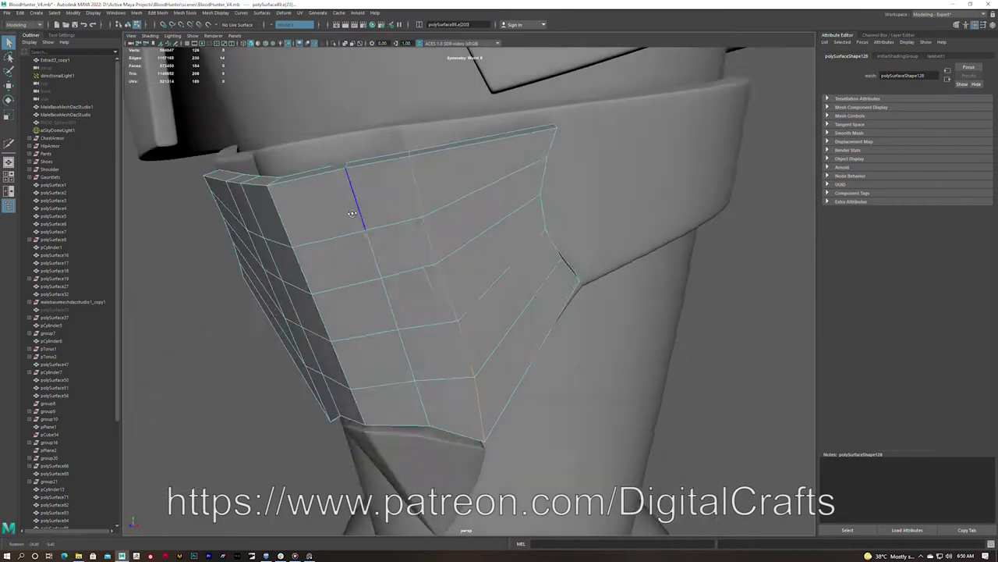
mouse_move(356, 200)
left_mouse_down("alt")
mouse_move(194, 224)
mouse_move(359, 379)
mouse_move(412, 181)
mouse_move(458, 333)
mouse_move(379, 272)
mouse_move(494, 309)
mouse_move(549, 238)
mouse_move(476, 304)
mouse_move(546, 297)
left_mouse_up("alt")
key("ctrl+b")
key("F8")
Select the curved face loop along the plate edge and separate it as a strip
scroll(642, 303, "up", 5)
scroll(641, 303, "down", 5)
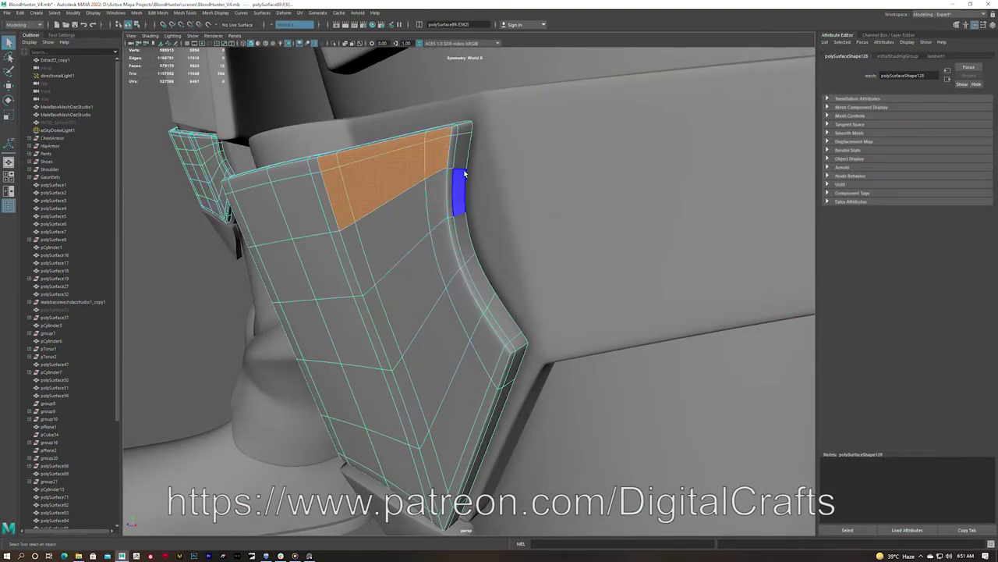
left_click_drag(641, 303, 530, 250, "alt")
double_click(538, 288)
right_click_drag(538, 289, 514, 258, "shift")
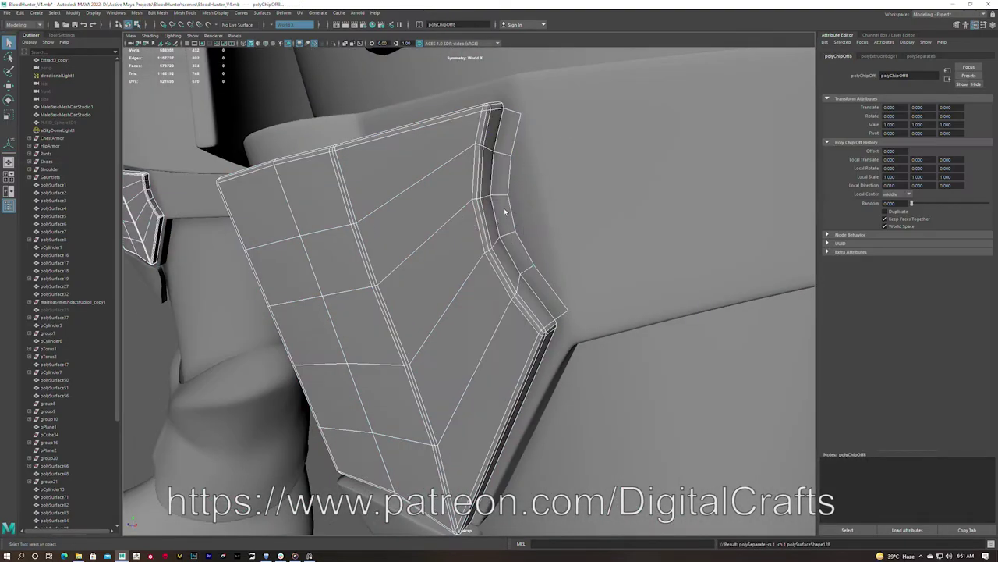
left_click_drag(515, 258, 507, 215, "alt")
scroll(507, 215, "up", 3)
Make the cuff band live and extrude the strip's edge across it
left_click(214, 26)
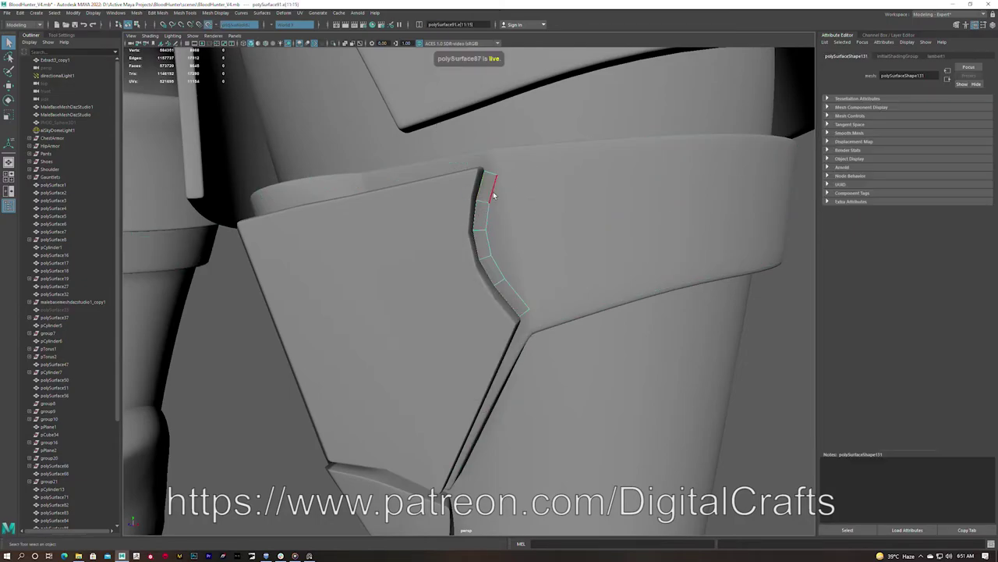
key("w")
left_click_drag(553, 244, 533, 228, "alt")
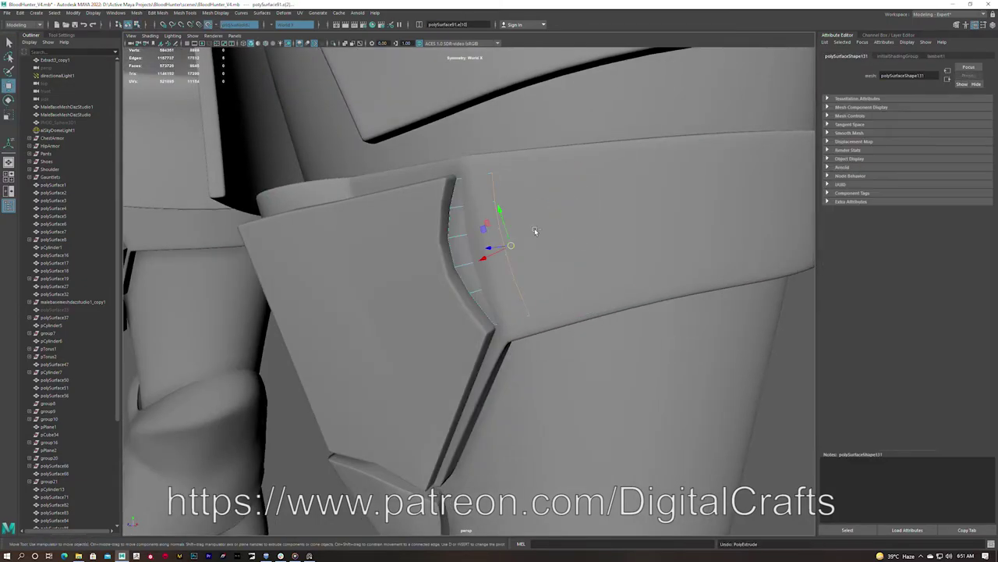
scroll(584, 180, "down", 3)
left_click_drag(584, 180, 621, 232, "alt")
key("F8")
key("q")
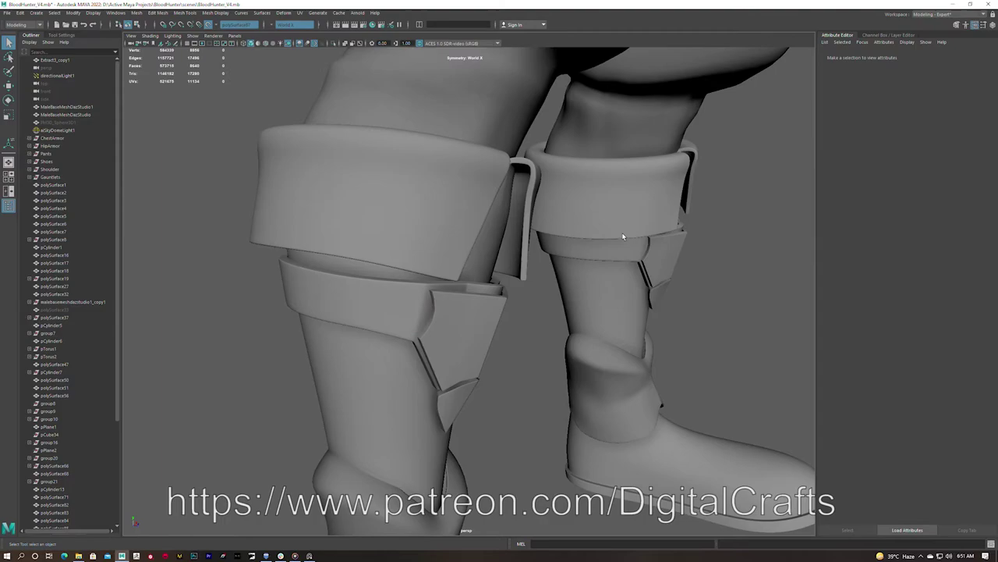
scroll(621, 233, "up", 3)
left_click_drag(446, 221, 417, 259, "alt")
key("ctrl+e")
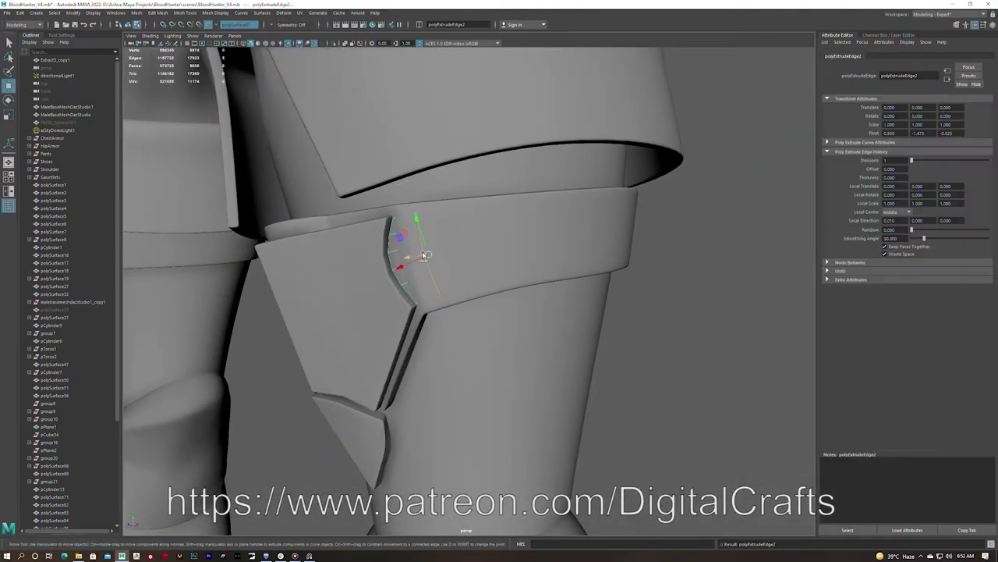
Extrude the strip edge four more times, rotating and moving each segment around the cuff
left_click_drag(504, 248, 380, 221, "alt")
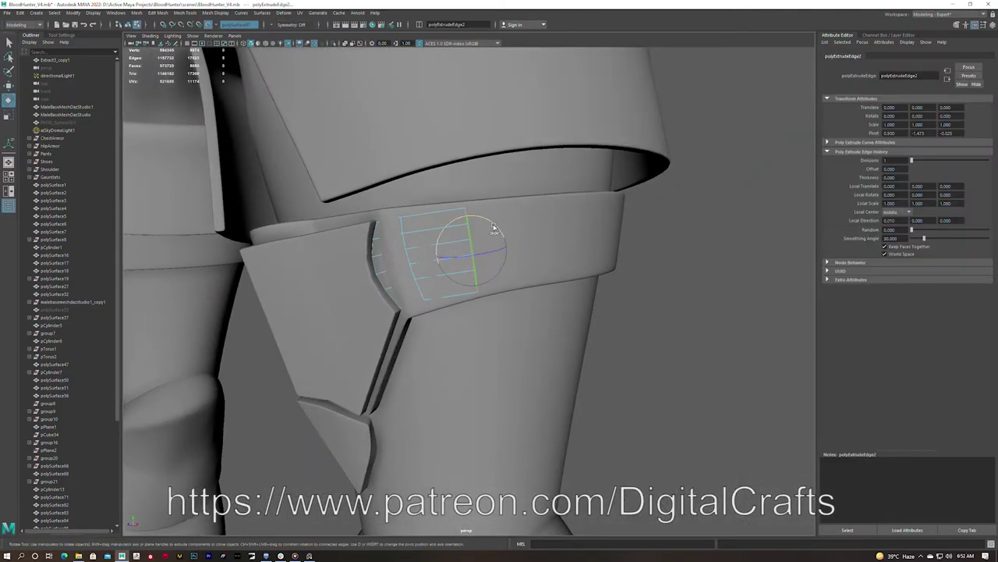
key("w")
mouse_move(452, 240)
left_mouse_down("alt")
mouse_move(311, 241)
mouse_move(390, 268)
mouse_move(341, 272)
mouse_move(337, 235)
left_mouse_up("alt")
key("ctrl+e")
key("e")
key("e")
mouse_move(383, 266)
left_mouse_down("alt")
mouse_move(403, 269)
mouse_move(419, 249)
mouse_move(500, 264)
mouse_move(457, 268)
left_mouse_up("alt")
key("ctrl+e")
key("ctrl+e")
key("w")
key("ctrl+e")
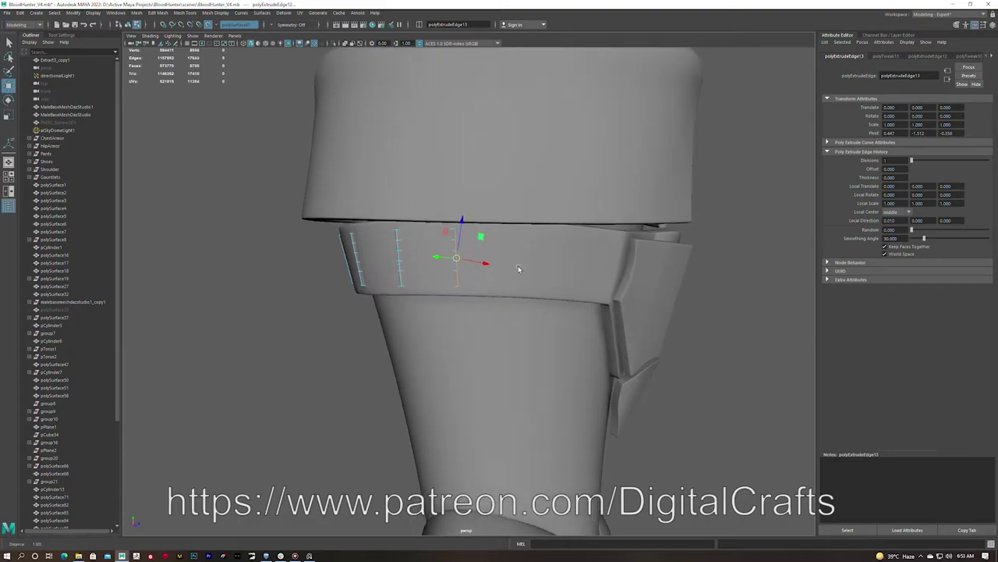
key("ctrl+e")
left_click_drag(511, 290, 452, 244, "alt")
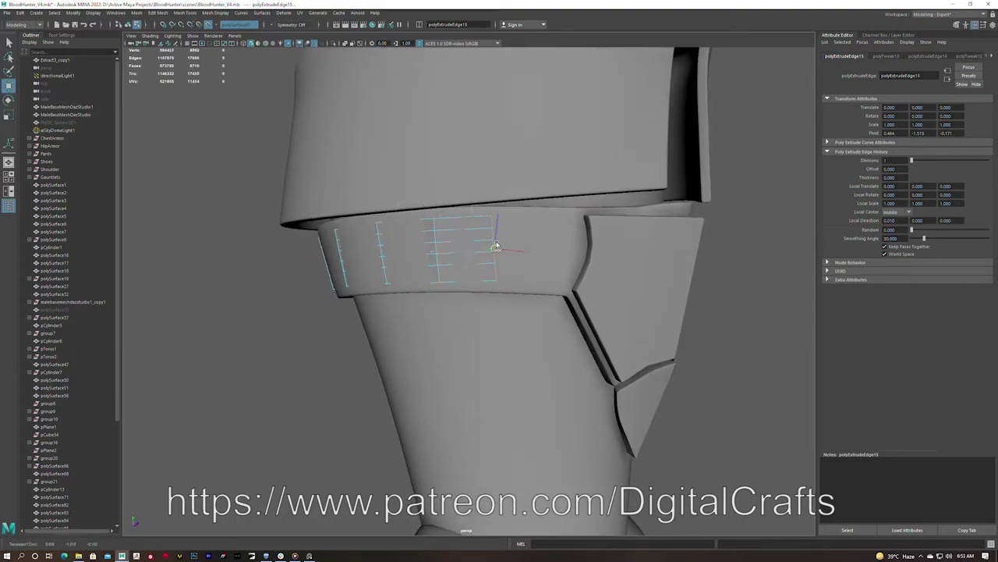
Select the cuff strip and isolate it, framed in view
mouse_move(529, 252)
left_mouse_down("alt")
mouse_move(568, 267)
mouse_move(578, 195)
left_mouse_up("alt")
left_click(577, 191)
key("F8")
left_click(323, 279)
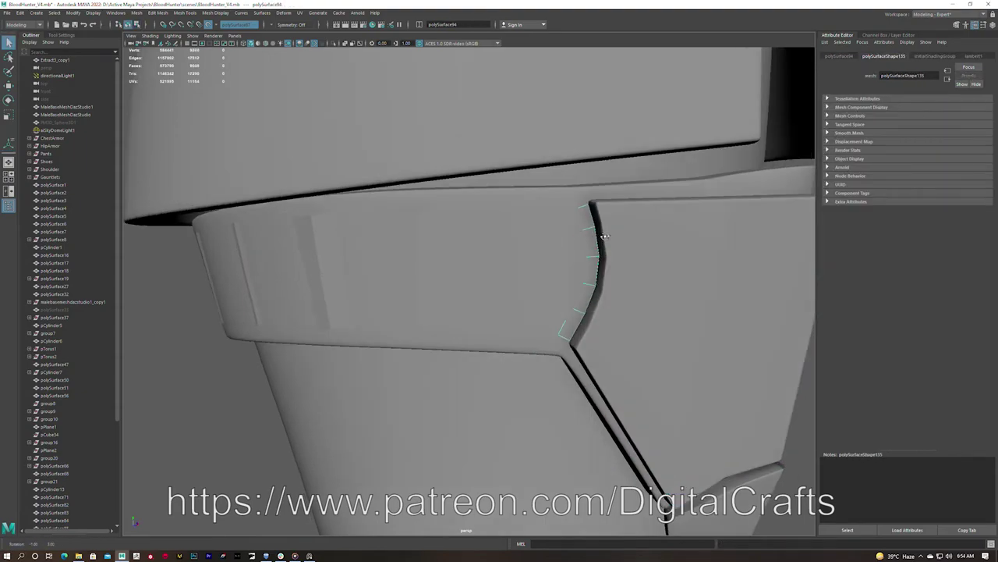
key("ctrl+1")
key("f")
right_click(584, 283)
Delete the extra faces from the cuff strap ring
left_click(577, 262)
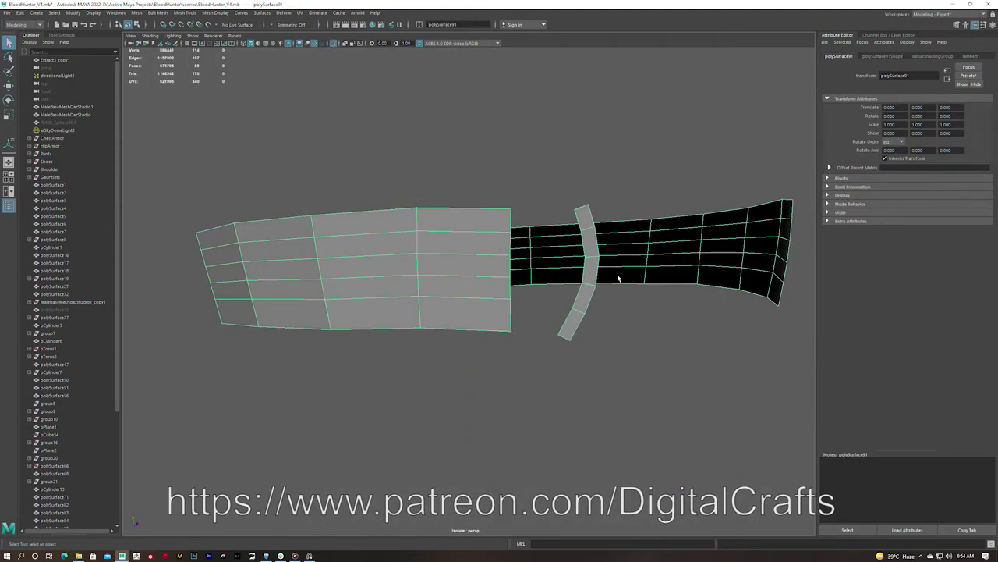
key("F8")
left_click_drag(500, 280, 437, 280, "alt")
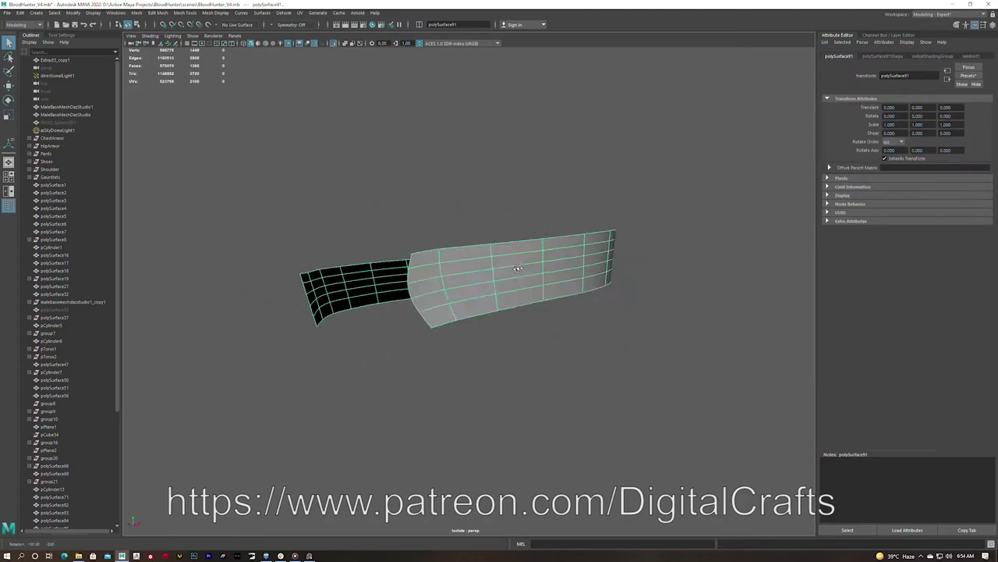
key("ctrl+1")
left_click_drag(546, 265, 610, 254, "alt")
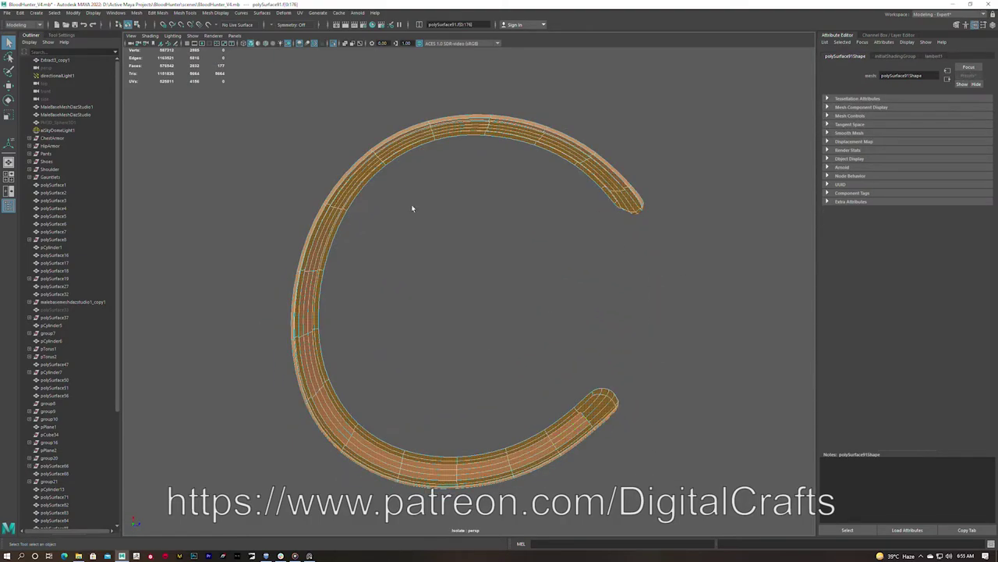
key("Delete")
Multi-Cut a new edge loop across the ring's face column
mouse_move(412, 208)
left_mouse_down("alt")
mouse_move(557, 229)
mouse_move(553, 300)
left_mouse_up("alt")
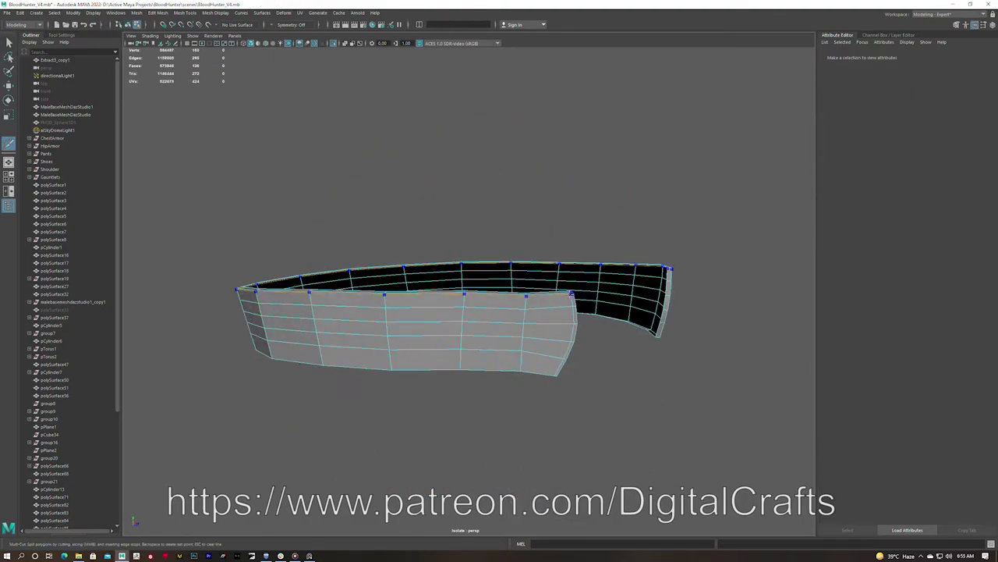
left_click_drag(644, 290, 510, 352, "alt")
left_click(603, 311)
left_click(607, 376)
mouse_move(605, 347)
left_mouse_down("alt")
mouse_move(381, 394)
mouse_move(526, 384)
mouse_move(512, 352)
mouse_move(517, 374)
mouse_move(613, 356)
mouse_move(474, 430)
left_mouse_up("alt")
key("Return")
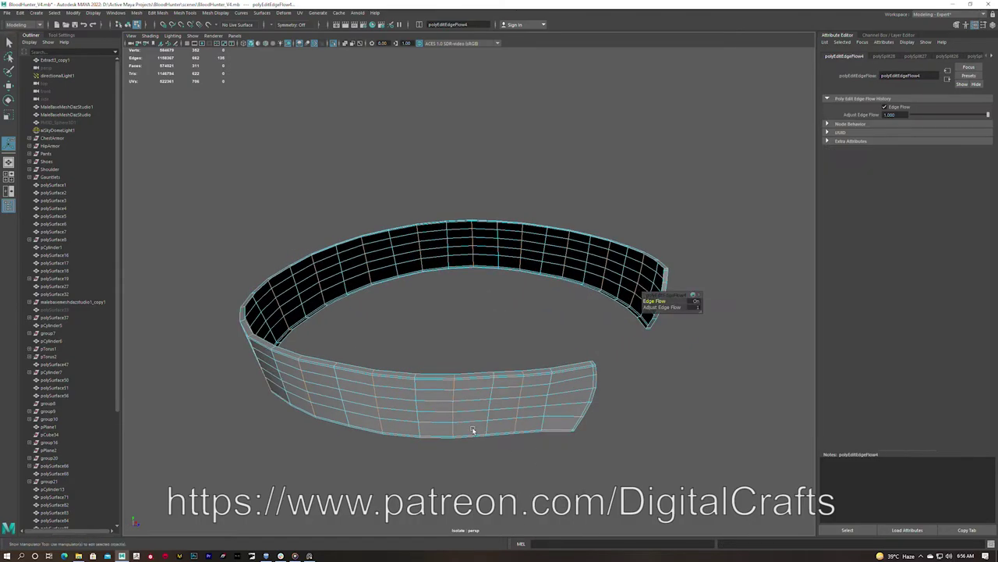
Exit isolation and check the strap wrapped around the leg cuff
key("ctrl+1")
mouse_move(580, 400)
left_mouse_down("alt")
mouse_move(542, 333)
mouse_move(510, 410)
mouse_move(468, 401)
mouse_move(709, 308)
left_mouse_up("alt")
key("ctrl+1")
left_click(577, 387)
key("ctrl+1")
mouse_move(577, 387)
left_mouse_down("alt")
mouse_move(532, 384)
mouse_move(552, 391)
mouse_move(540, 370)
left_mouse_up("alt")
mouse_move(486, 326)
left_mouse_down("alt")
mouse_move(564, 357)
mouse_move(548, 352)
left_mouse_up("alt")
Make the lower leg mesh live and draw pointed V-shaped faces down the front of the shin
left_click(553, 351)
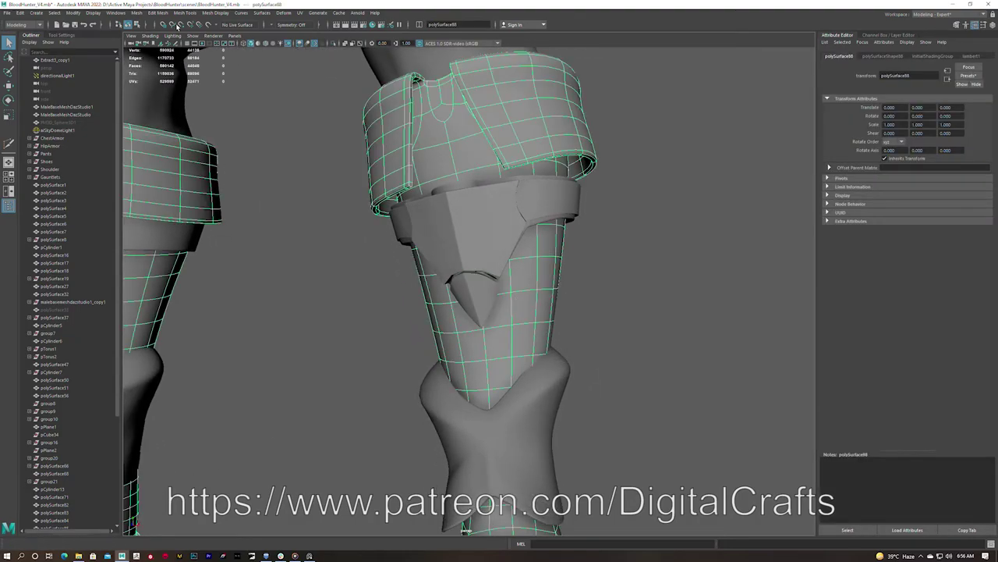
right_click(515, 250, "shift")
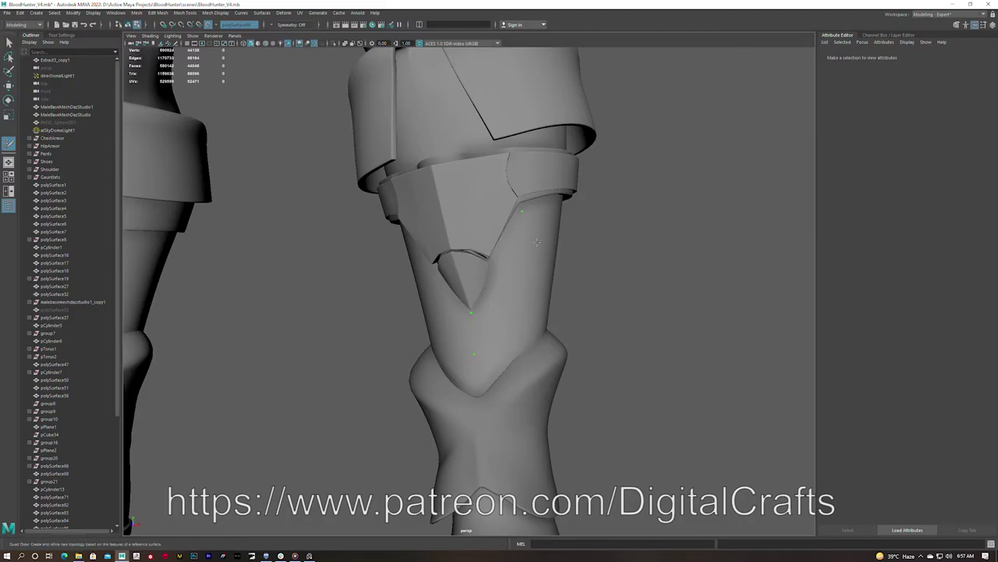
scroll(511, 266, "down", 3)
left_click_drag(511, 266, 521, 246, "alt")
scroll(521, 246, "up", 3)
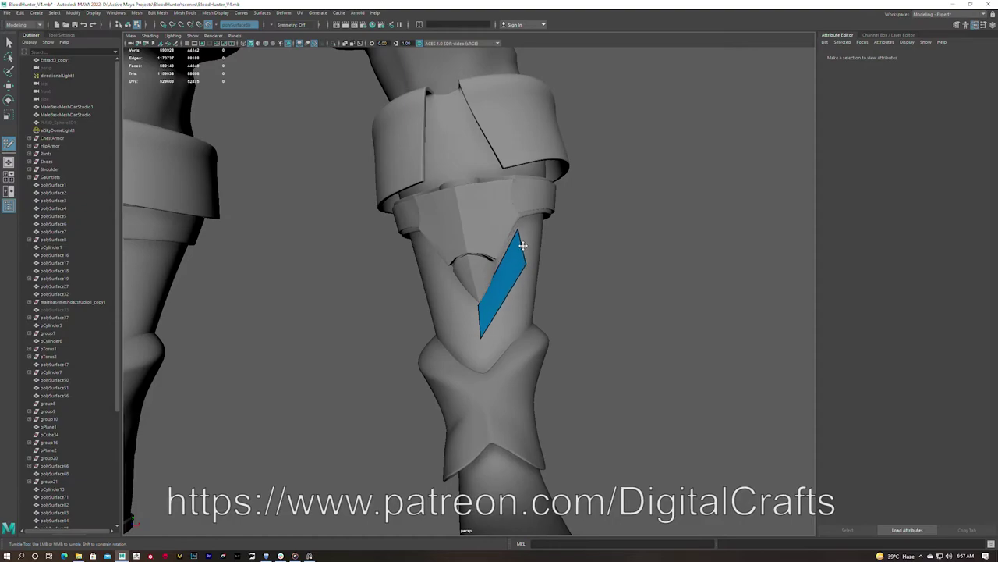
left_click_drag(484, 337, 534, 315, "alt")
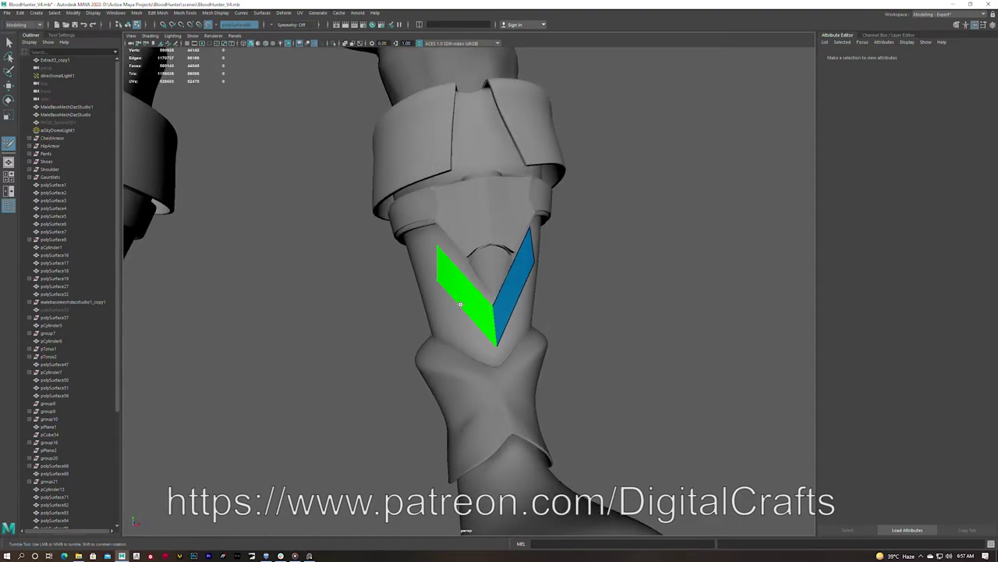
left_click_drag(460, 305, 511, 293, "alt")
left_click_drag(548, 258, 543, 273, "alt")
mouse_move(440, 248)
left_mouse_down("alt")
mouse_move(546, 278)
mouse_move(403, 251)
left_mouse_up("alt")
mouse_move(472, 234)
left_mouse_down("alt")
mouse_move(481, 225)
mouse_move(416, 236)
mouse_move(397, 213)
mouse_move(528, 211)
left_mouse_up("alt")
key("F8")
mouse_move(453, 261)
left_mouse_down("alt")
mouse_move(564, 212)
mouse_move(556, 219)
left_mouse_up("alt")
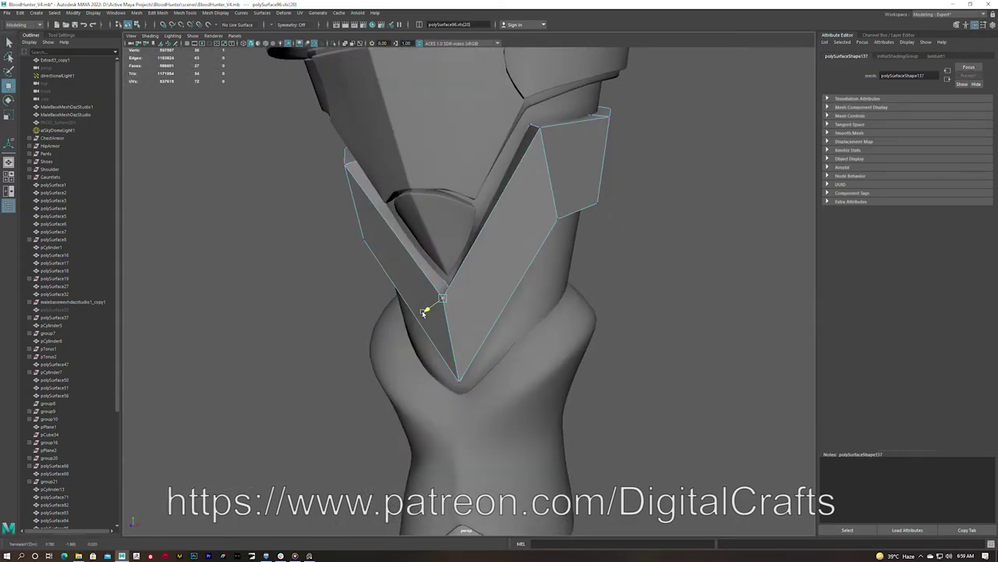
Cut a new edge across the V-shaped shin plate with Multi-Cut
right_click(493, 281, "shift")
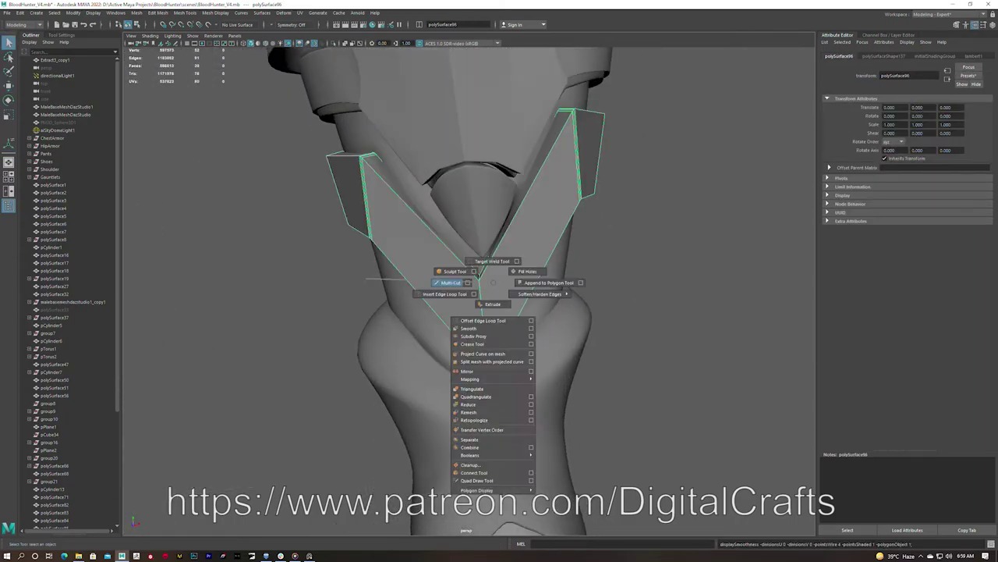
left_click(451, 282)
left_click(479, 279)
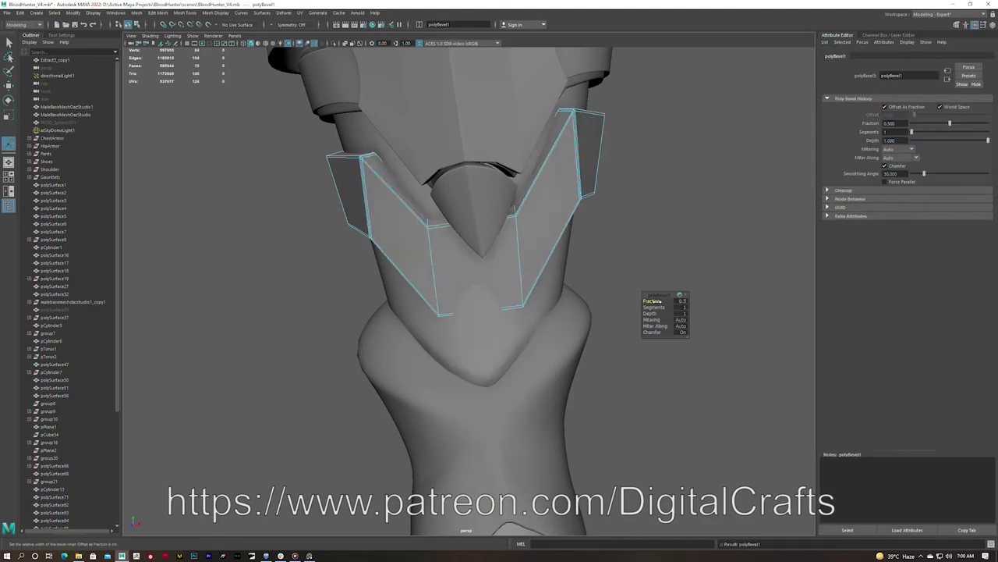
left_click_drag(652, 307, 518, 214, "alt")
Switch the V plate to vertex mode and rotate the selected vertex to hug the leg
left_click(601, 218)
right_click(474, 253, "shift")
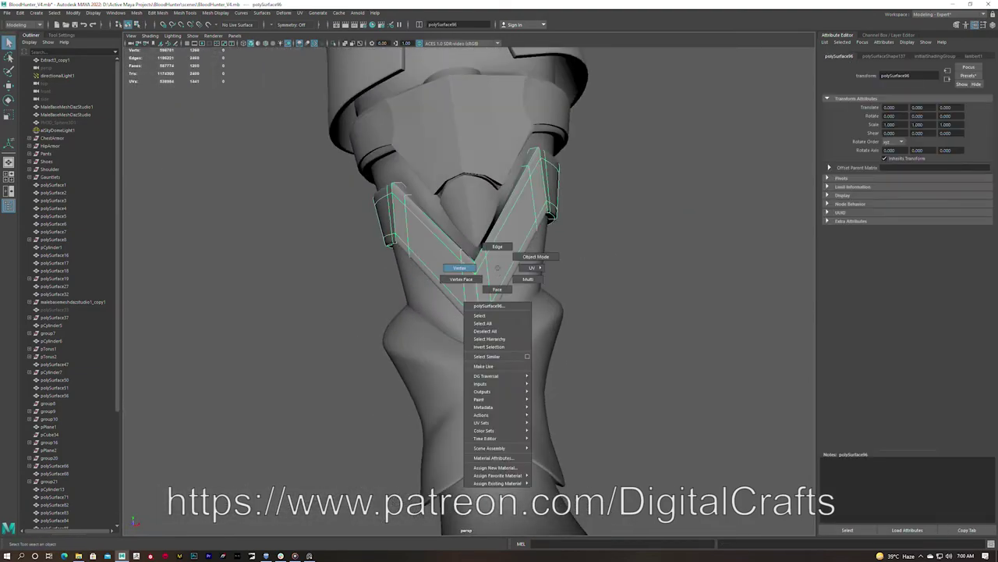
left_click(499, 300)
left_click_drag(499, 301, 468, 223, "alt")
key("e")
key("f")
key("q")
Rotate the plate's top corner vertex, then return to object mode and select the leg mesh
left_click(570, 183)
mouse_move(570, 182)
left_mouse_down("alt")
mouse_move(522, 199)
mouse_move(591, 168)
mouse_move(455, 226)
mouse_move(617, 255)
mouse_move(529, 308)
mouse_move(535, 295)
left_mouse_up("alt")
key("e")
key("F8")
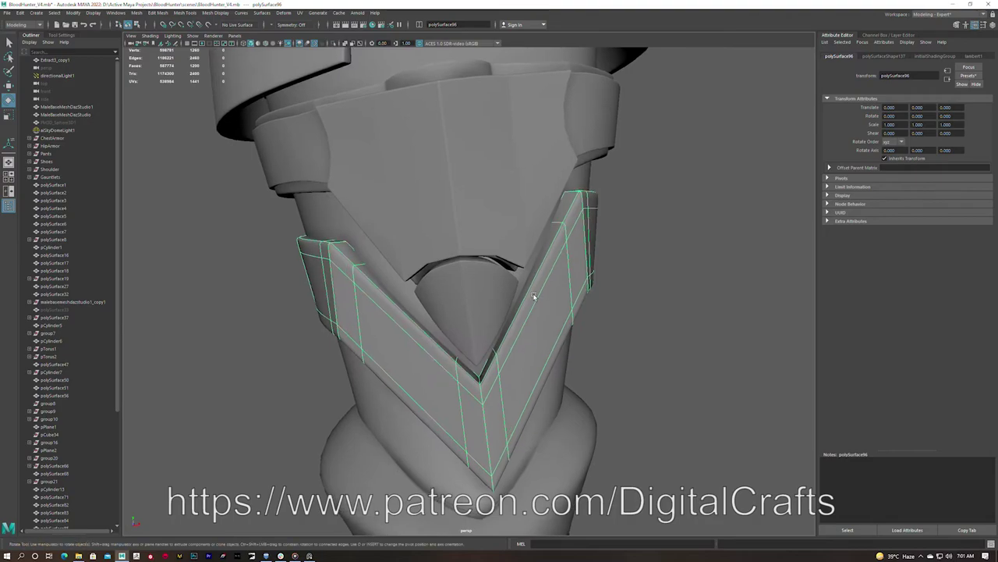
left_click_drag(551, 258, 457, 278, "alt")
left_click(495, 278)
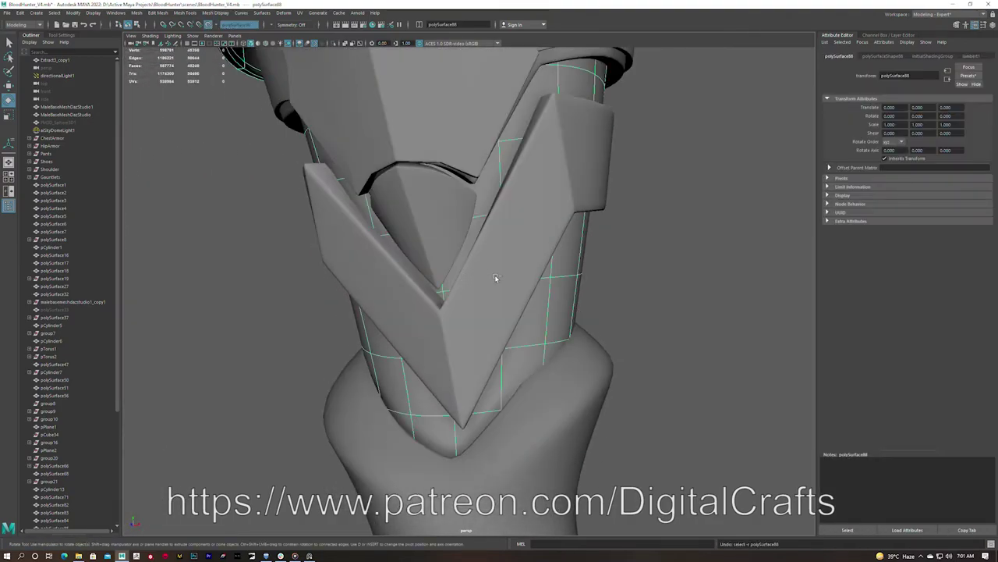
Isolate the V plate and insert an edge loop spanning both of its blue faces
left_click(495, 278)
key("ctrl+1")
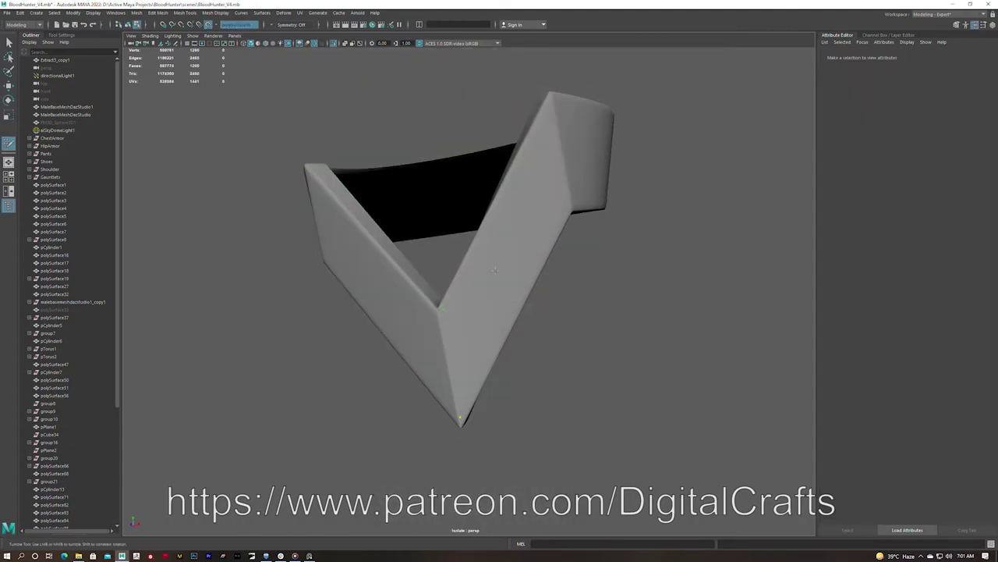
left_click(550, 175)
left_click_drag(550, 175, 550, 191, "alt")
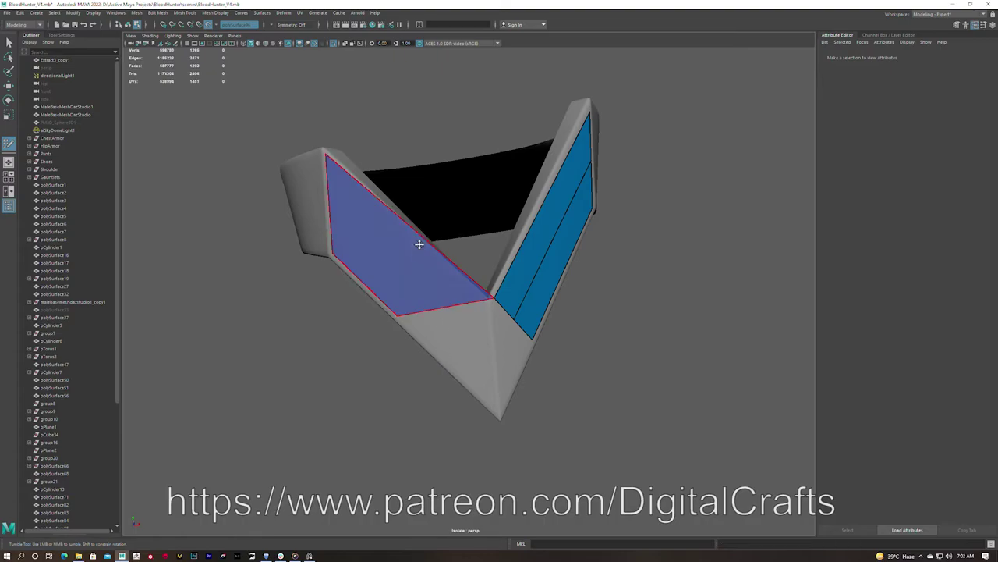
left_click_drag(447, 345, 444, 290, "alt")
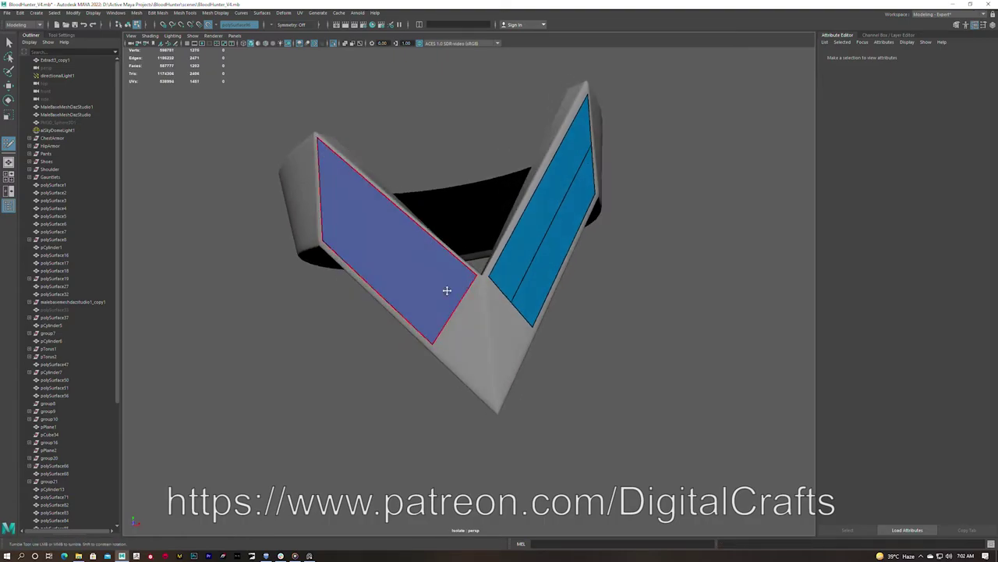
left_click_drag(344, 166, 460, 246, "alt")
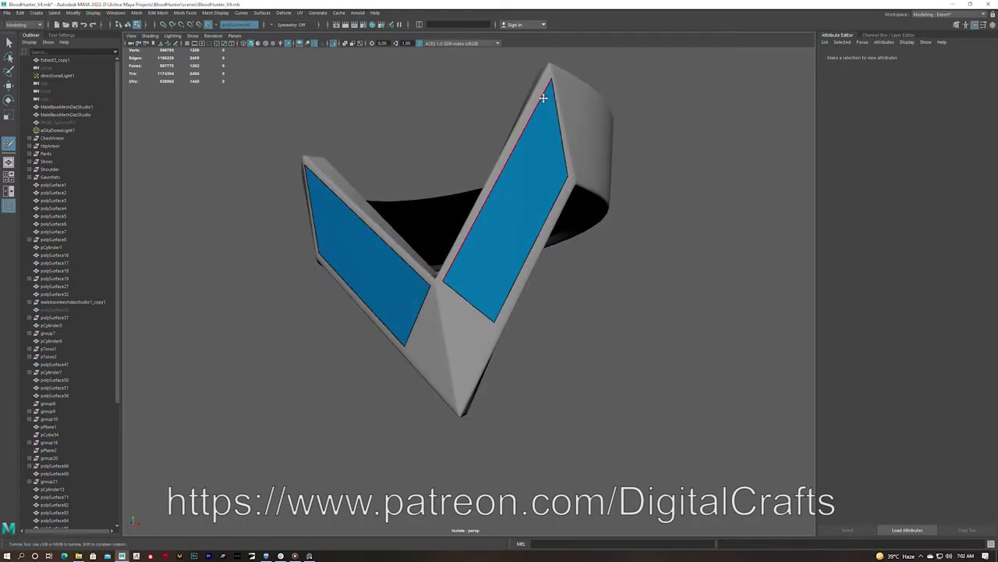
left_click_drag(528, 125, 557, 110, "alt")
left_click_drag(427, 320, 404, 313, "alt")
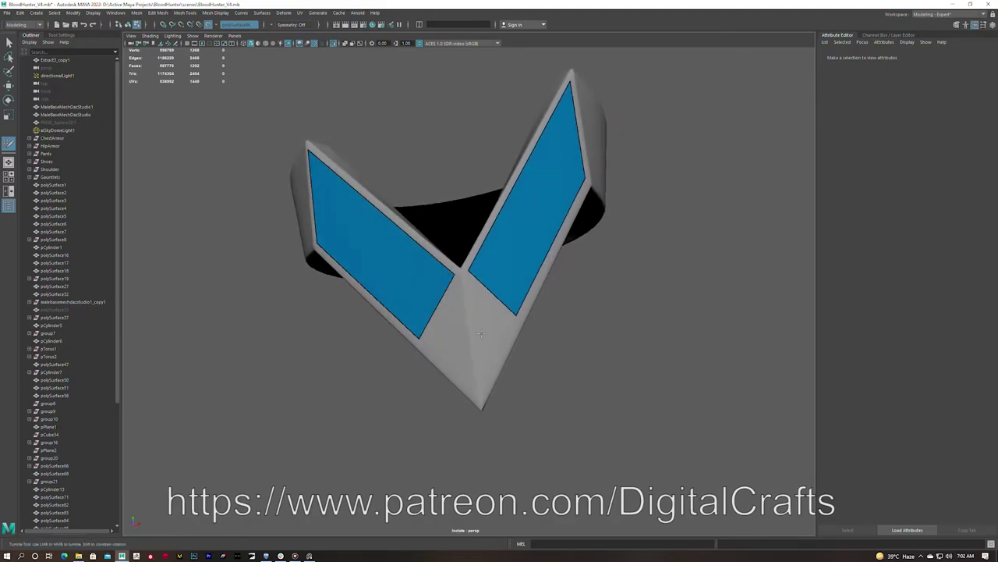
left_click(442, 309)
left_click_drag(479, 283, 457, 265, "alt")
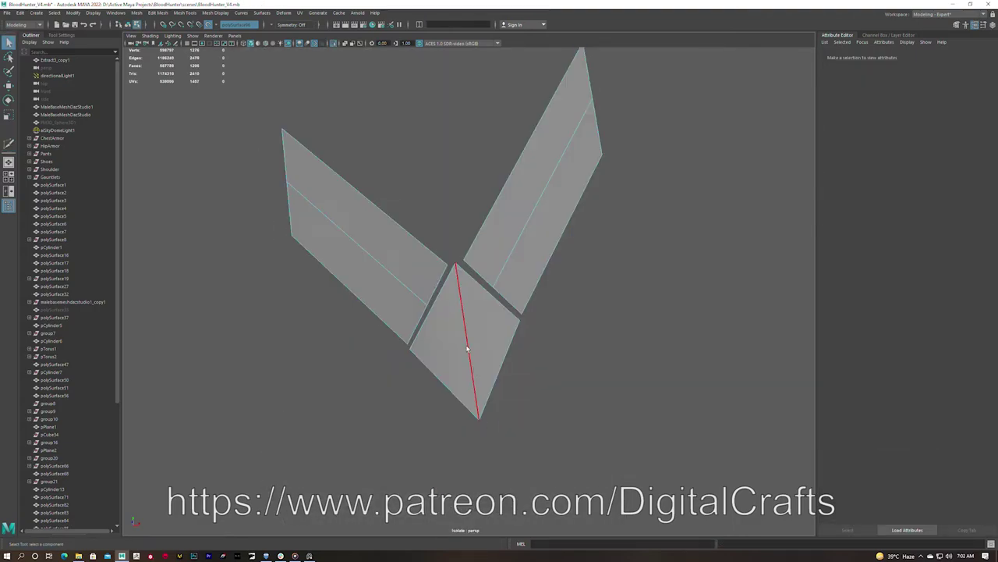
Cut new edges into the V plate's centre piece with Multi-Cut
left_click_drag(541, 318, 475, 334, "alt")
right_click_drag(475, 334, 475, 312)
left_click(503, 312)
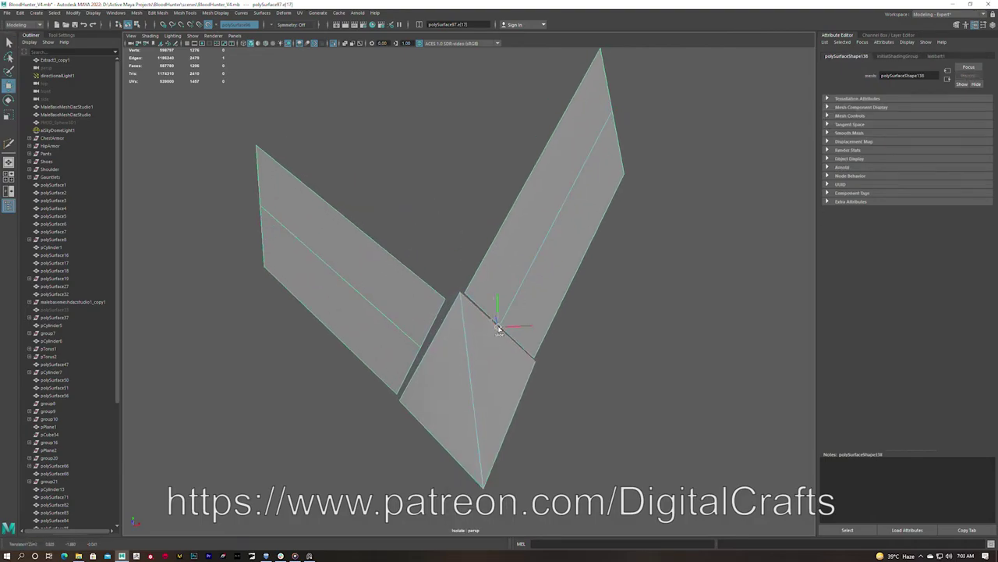
left_click(448, 288)
left_click_drag(463, 310, 454, 289, "alt")
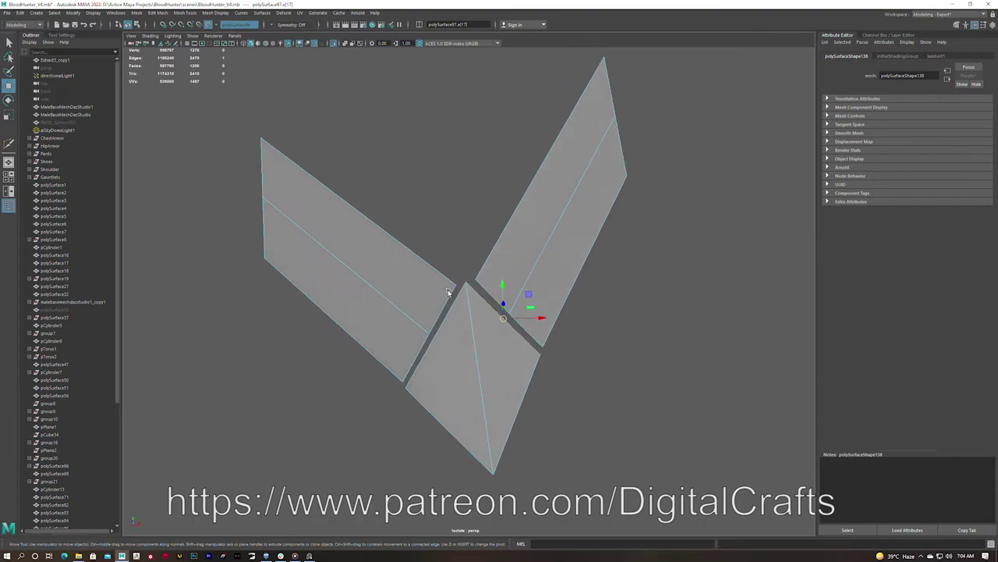
right_click_drag(468, 334, 509, 328, "shift")
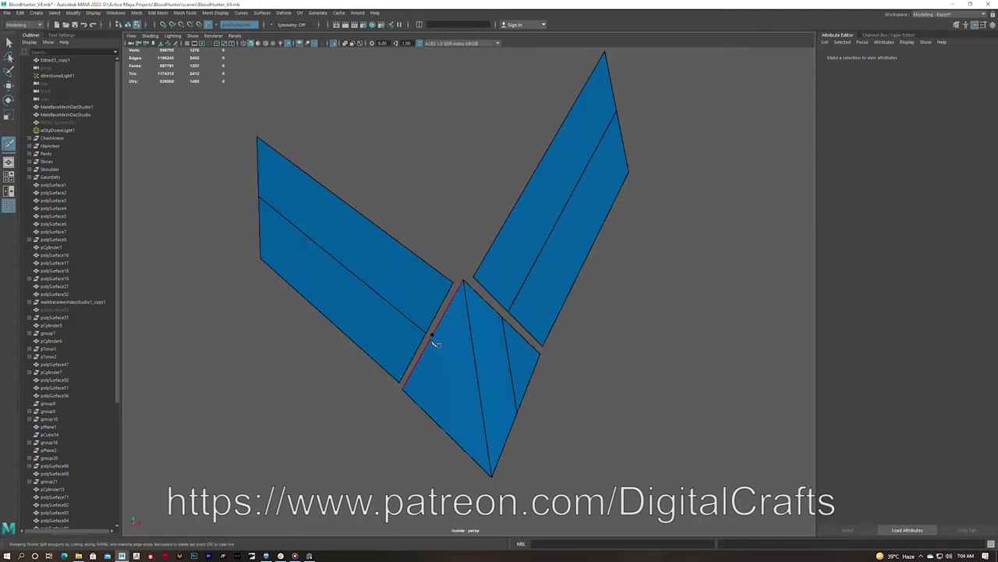
key("r")
Select edges on the centre piece and left wing and bevel them
left_click(468, 351)
left_click_drag(510, 276, 491, 275, "alt")
left_click(354, 333)
key("ctrl+b")
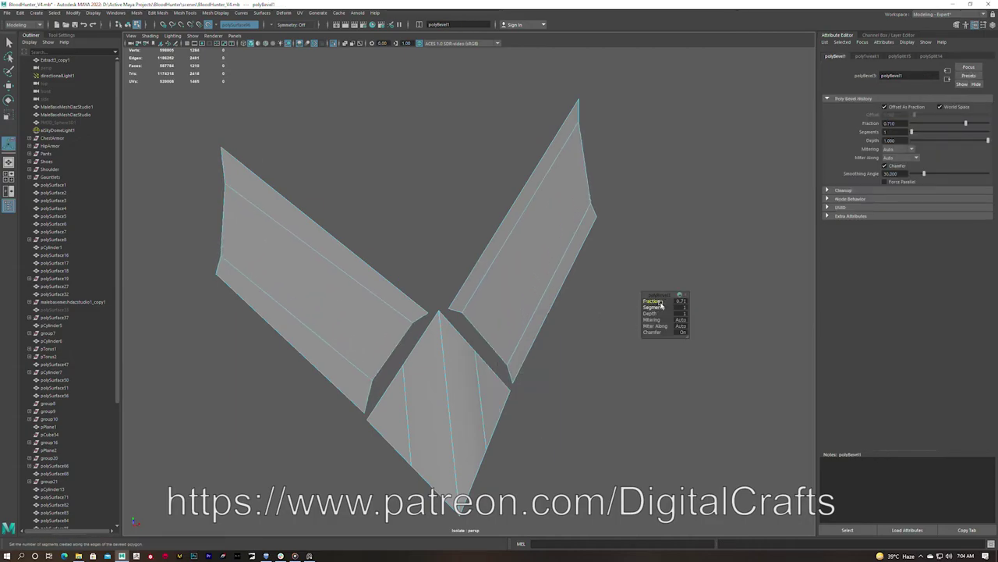
left_click_drag(661, 304, 499, 303, "alt")
right_click_drag(464, 347, 385, 373)
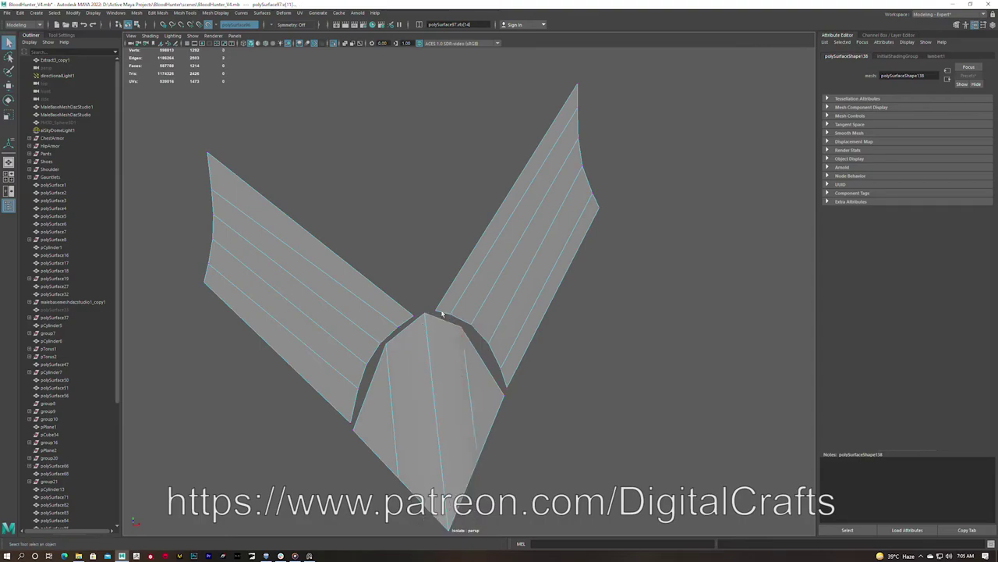
key("ctrl+b")
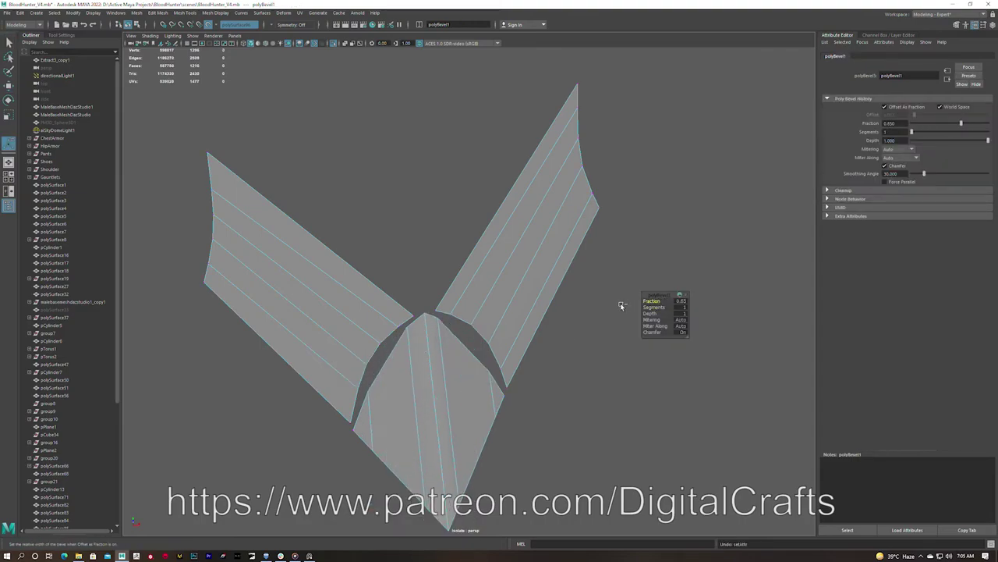
right_click(460, 331)
left_click(439, 387)
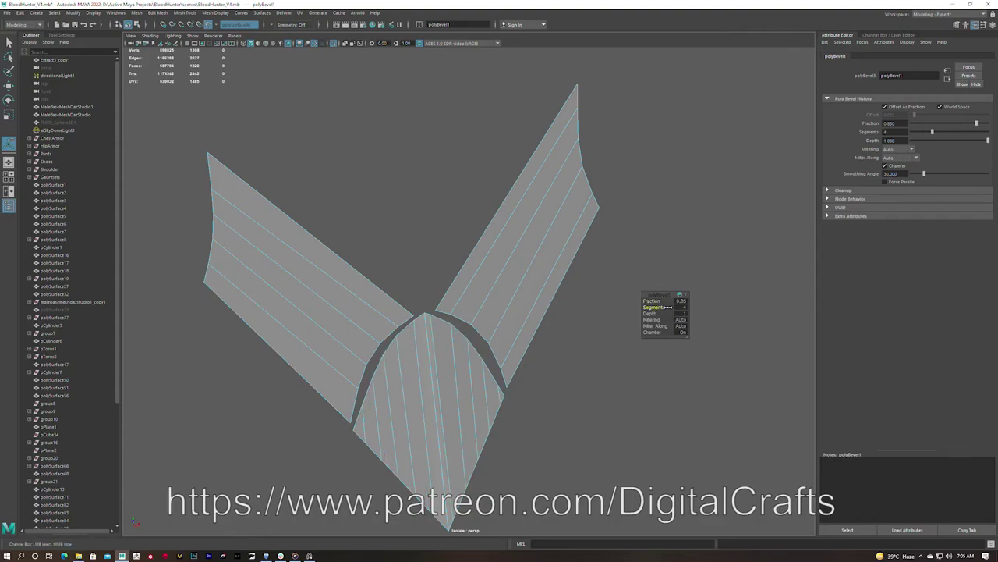
Select an edge loop on the centre piece and bevel it into a rounded arch
right_click_drag(468, 347, 400, 339)
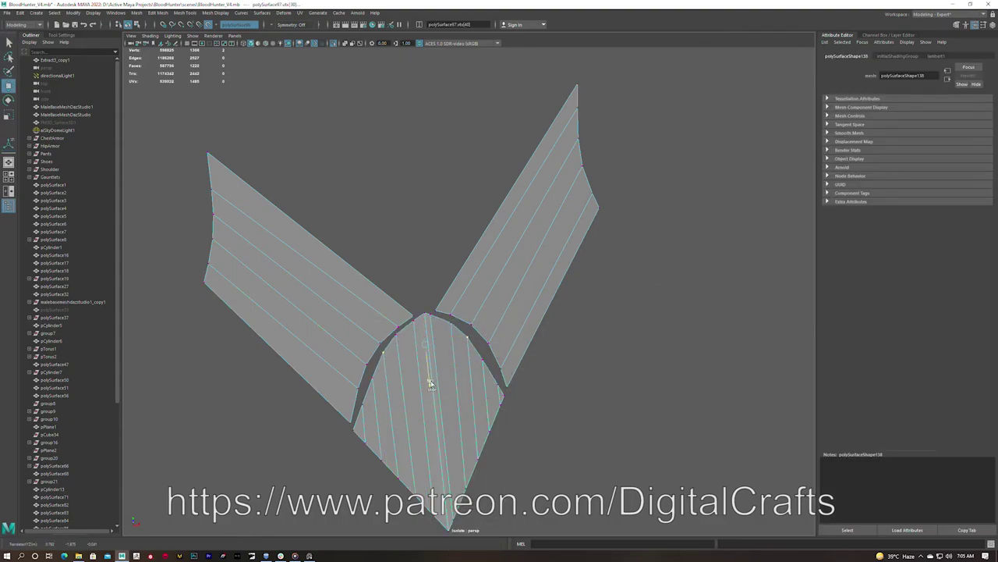
mouse_move(457, 381)
left_mouse_down("alt")
mouse_move(441, 334)
mouse_move(531, 406)
left_mouse_up("alt")
double_click(425, 343)
right_click(456, 336, "shift")
left_click(481, 336)
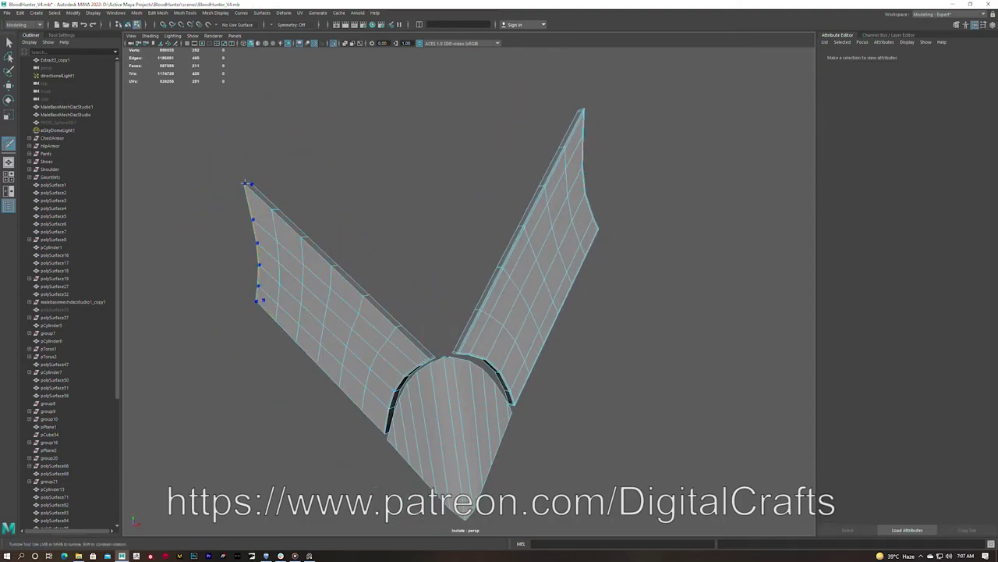
left_click_drag(410, 254, 334, 345, "alt")
scroll(503, 290, "up", 3)
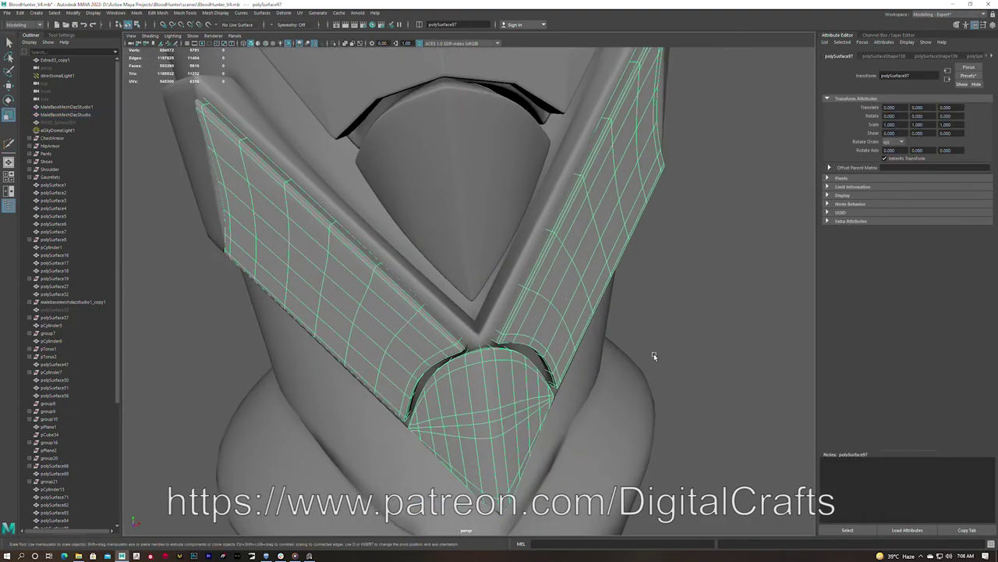
Isolate the V plate and turn off smooth preview to show its low-poly cage
key("F11")
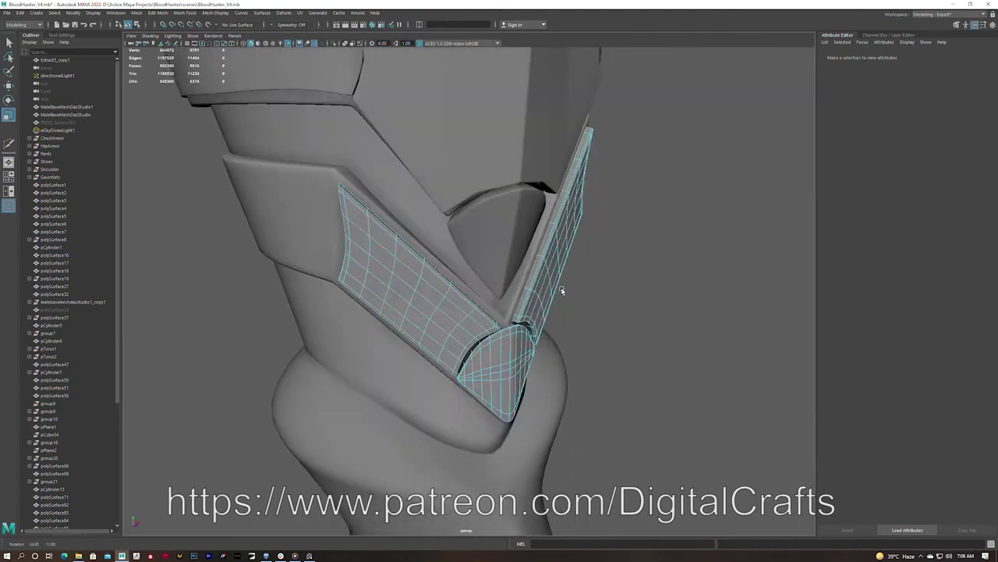
key("ctrl+1")
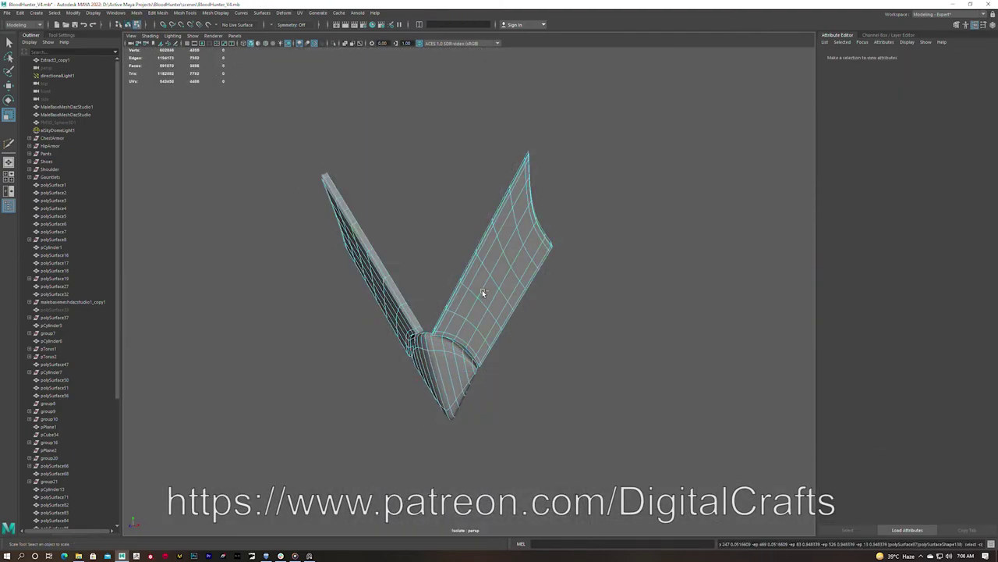
left_click_drag(482, 290, 526, 309, "alt")
key("q")
key("1")
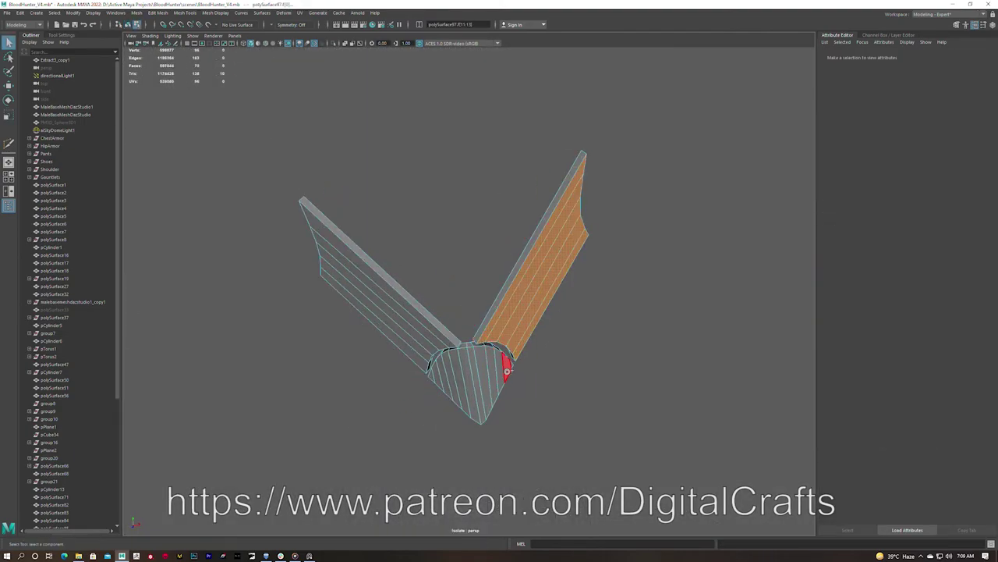
left_click_drag(556, 311, 584, 283, "alt")
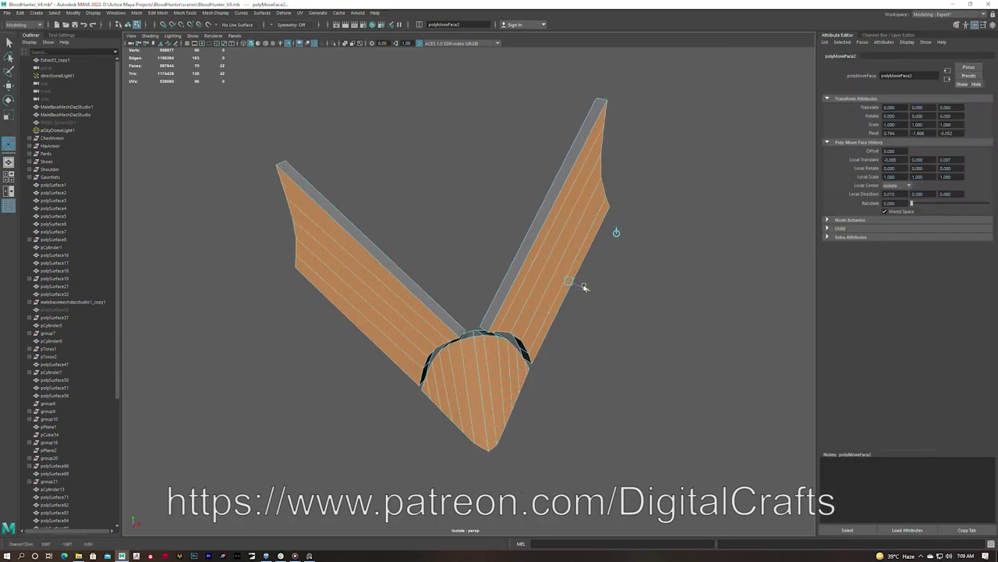
Cut a line across the front centre patch and bevel the new edge
left_click(380, 284)
mouse_move(380, 284)
right_mouse_down("shift")
mouse_move(370, 345)
mouse_move(416, 350)
right_mouse_up("shift")
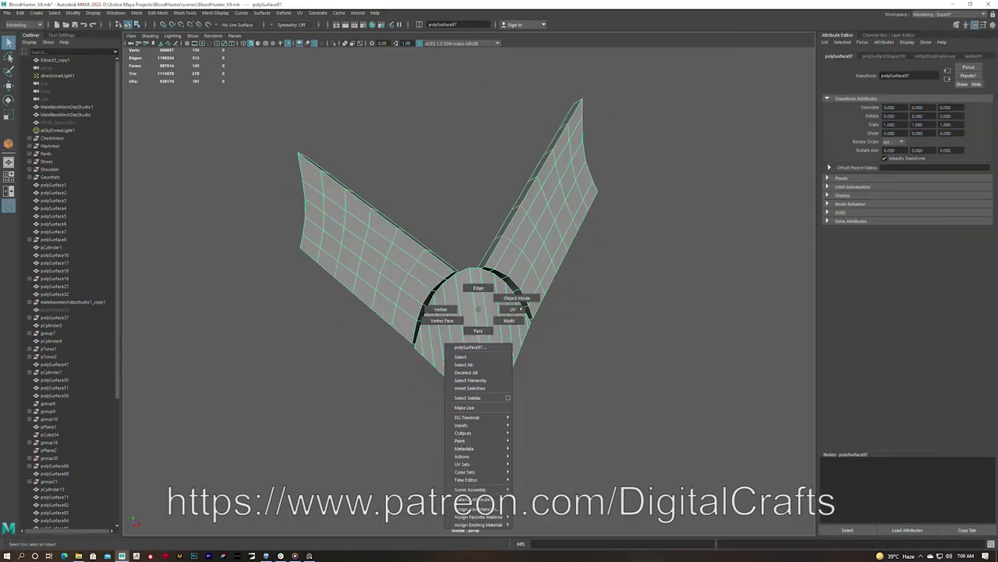
left_click(533, 326)
key("Return")
key("ctrl+b")
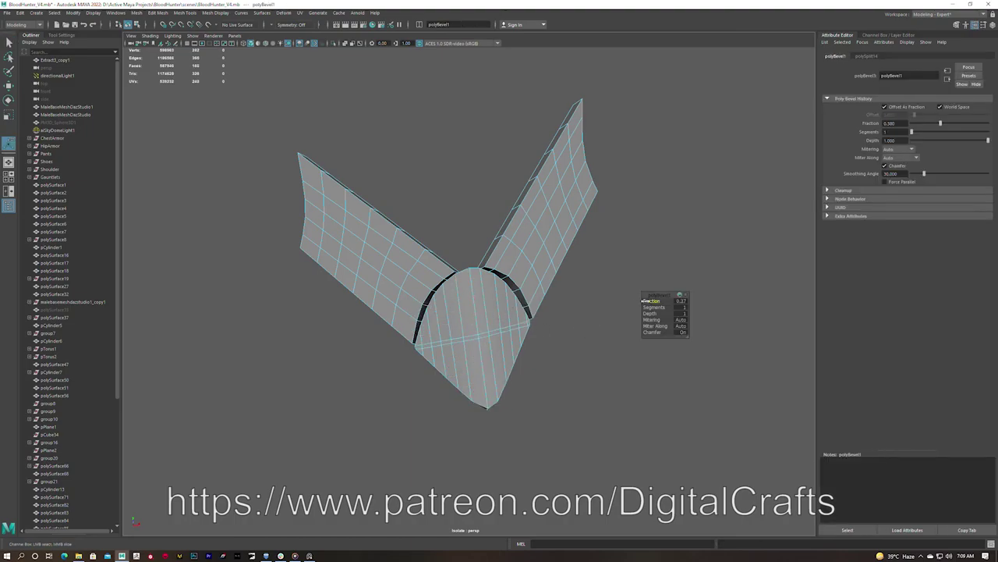
Multi-Cut new edges along the right wing of the V plate
left_click_drag(616, 317, 424, 224, "alt")
right_click_drag(424, 224, 414, 220, "shift")
mouse_move(529, 305)
left_mouse_down("alt")
mouse_move(460, 312)
mouse_move(473, 291)
left_mouse_up("alt")
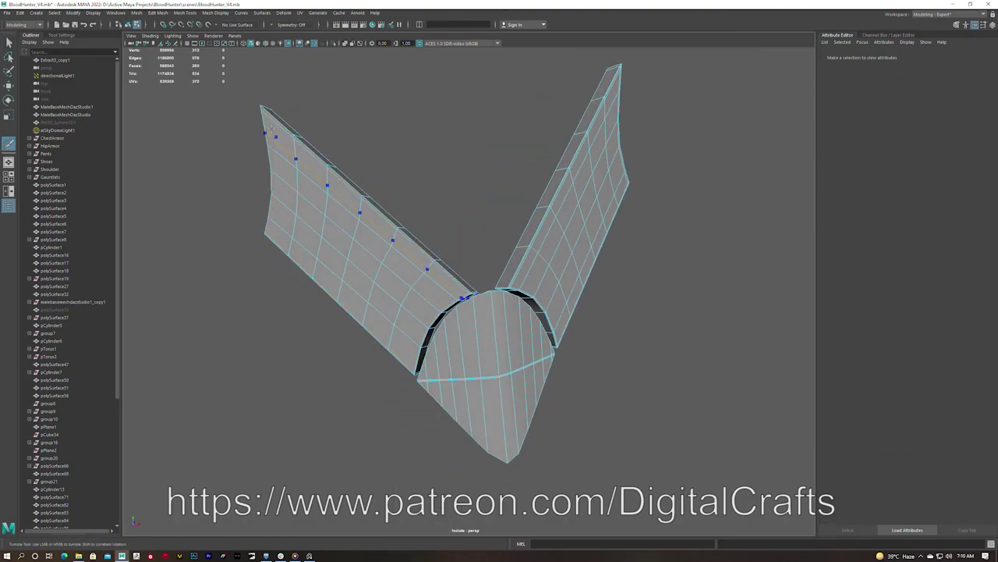
left_click_drag(271, 126, 201, 174, "alt")
key("q")
key("F11")
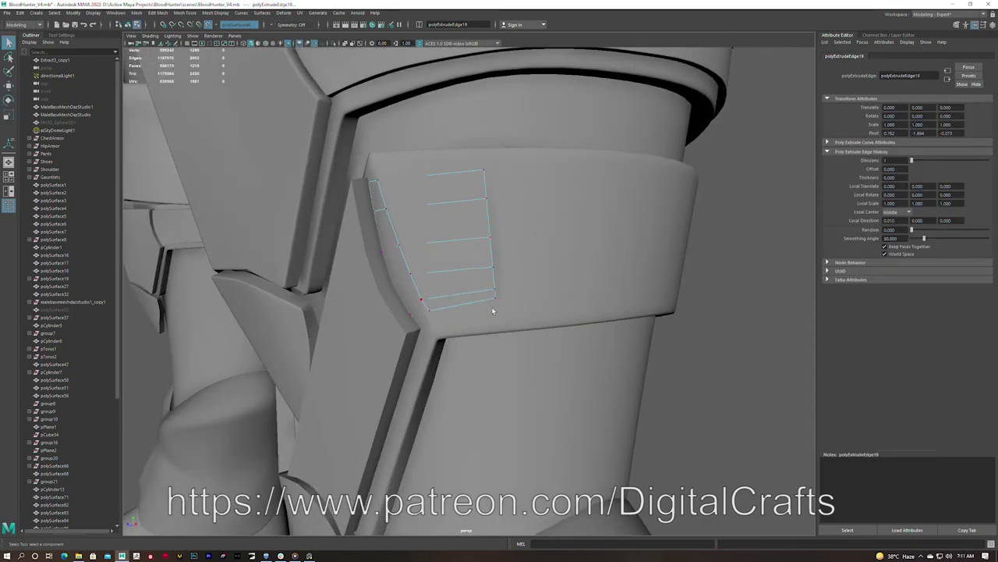
Rotate the cuff strip's end edge to follow the boot's curve
left_click(493, 311)
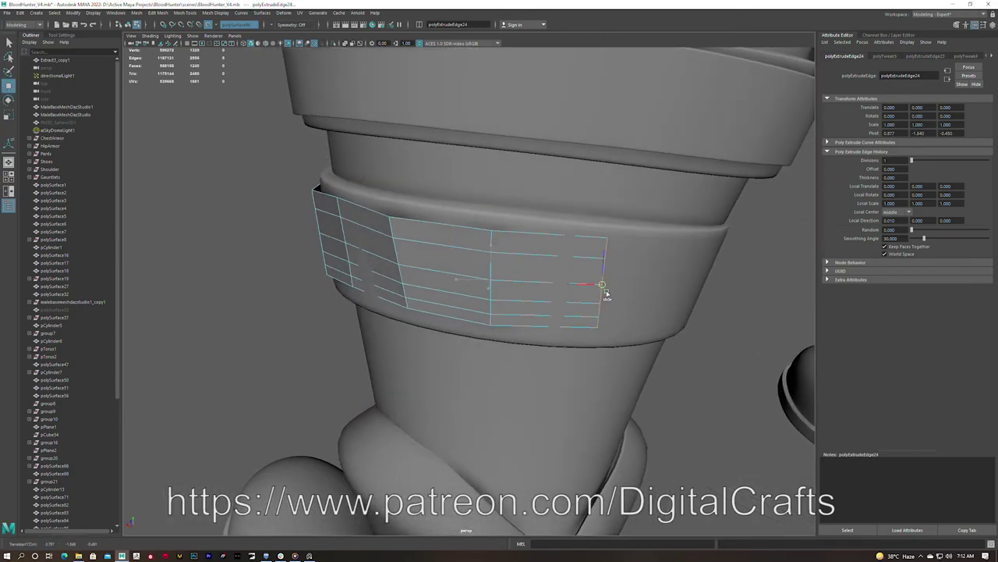
key("e")
left_click_drag(607, 293, 499, 273, "alt")
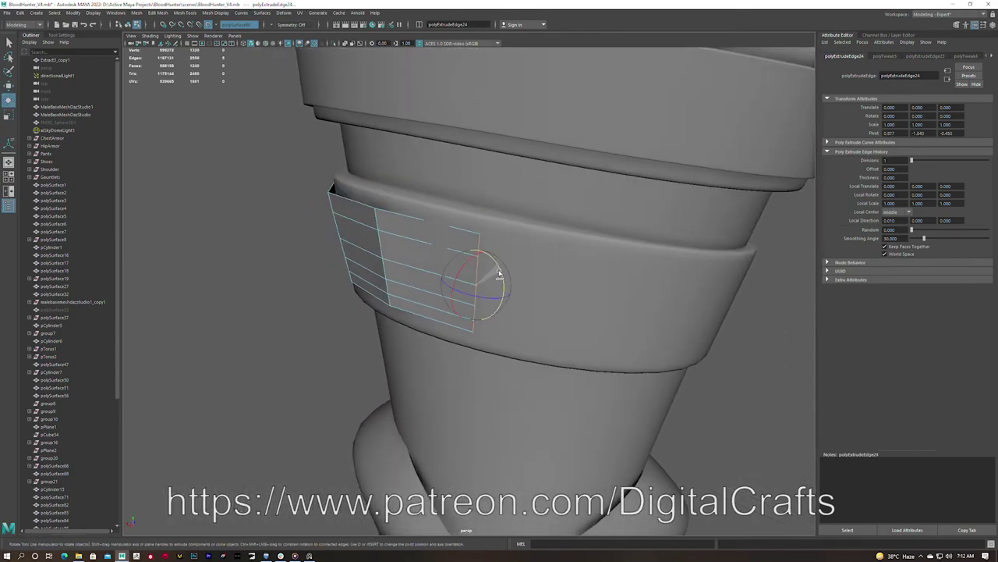
left_click_drag(596, 304, 420, 230, "alt")
key("e")
left_click_drag(508, 258, 461, 279, "alt")
Extrude two more sections of the strip along the cuff
key("ctrl+e")
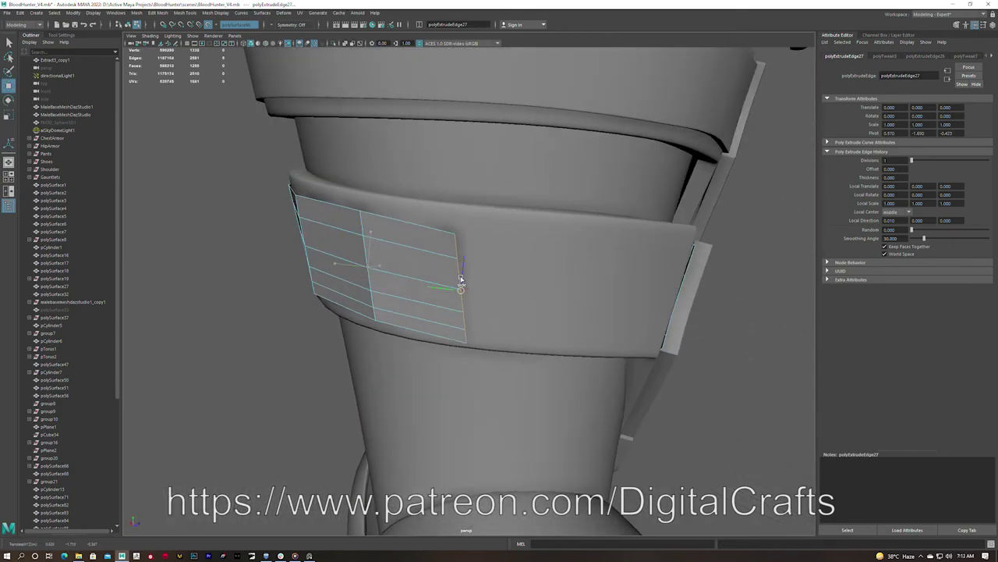
left_click_drag(582, 287, 355, 266, "alt")
key("ctrl+e")
mouse_move(458, 244)
left_mouse_down("alt")
mouse_move(437, 265)
mouse_move(463, 195)
mouse_move(465, 237)
mouse_move(480, 230)
mouse_move(507, 312)
mouse_move(535, 330)
left_mouse_up("alt")
key("q")
Apply Edit Edge Flow to several of the band's edges to smooth its curvature
left_click(460, 195)
left_click(466, 260)
key("ctrl+1")
right_click_drag(535, 330, 561, 311, "shift")
mouse_move(561, 311)
left_mouse_down("alt")
mouse_move(575, 334)
mouse_move(492, 339)
left_mouse_up("alt")
left_click(492, 338)
right_click_drag(492, 339, 586, 312, "shift")
key("ctrl+1")
mouse_move(545, 360)
left_mouse_down("alt")
mouse_move(601, 335)
mouse_move(578, 289)
left_mouse_up("alt")
left_click(577, 289)
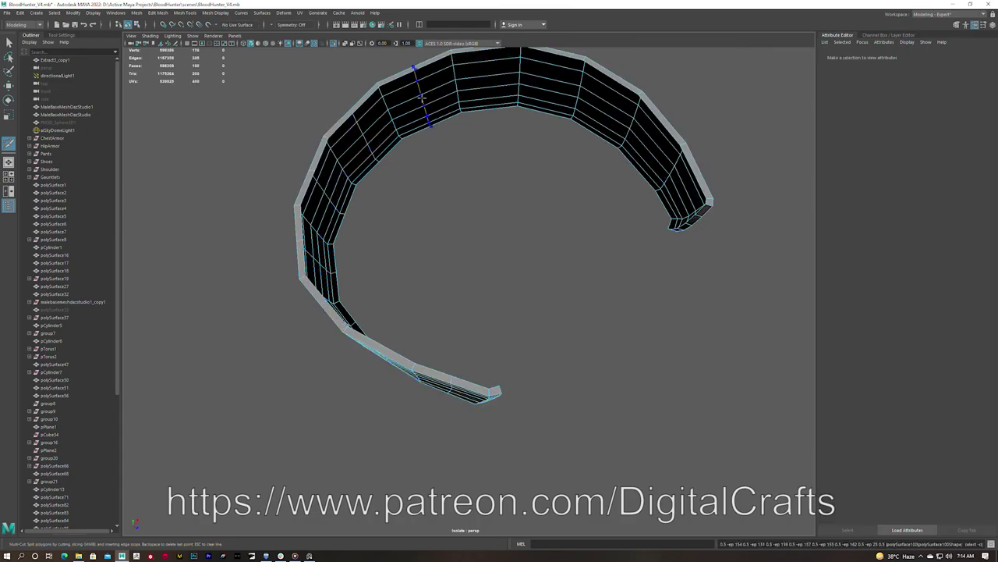
Add an edge loop around the ring with Multi-Cut and exit the tool
left_click(421, 97, "ctrl")
left_click_drag(421, 98, 501, 125, "alt")
key("q")
left_click_drag(655, 248, 622, 190, "alt")
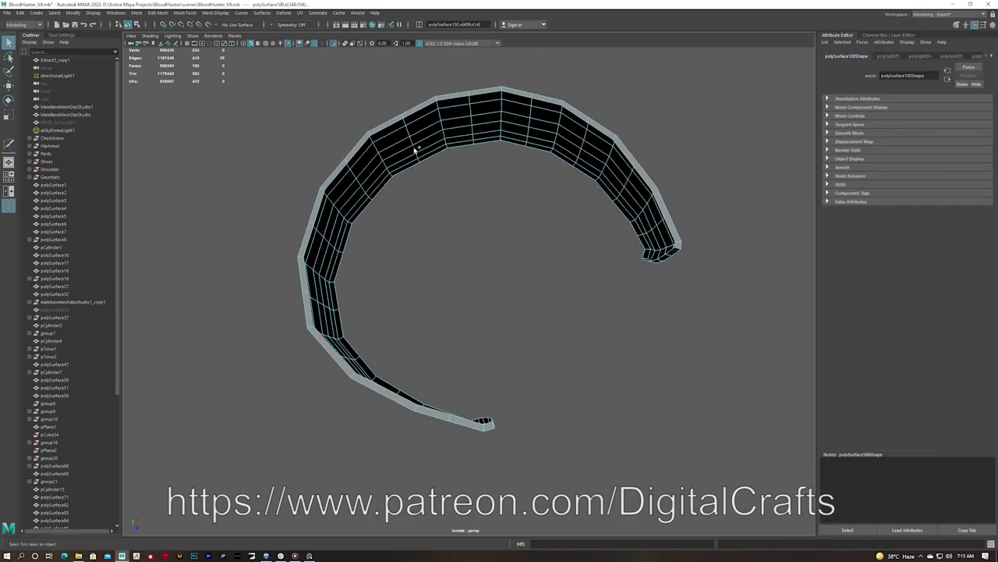
left_click_drag(313, 273, 331, 278, "alt")
End isolate view to show the rest of the leg armour and inspect the ring
right_click(346, 352)
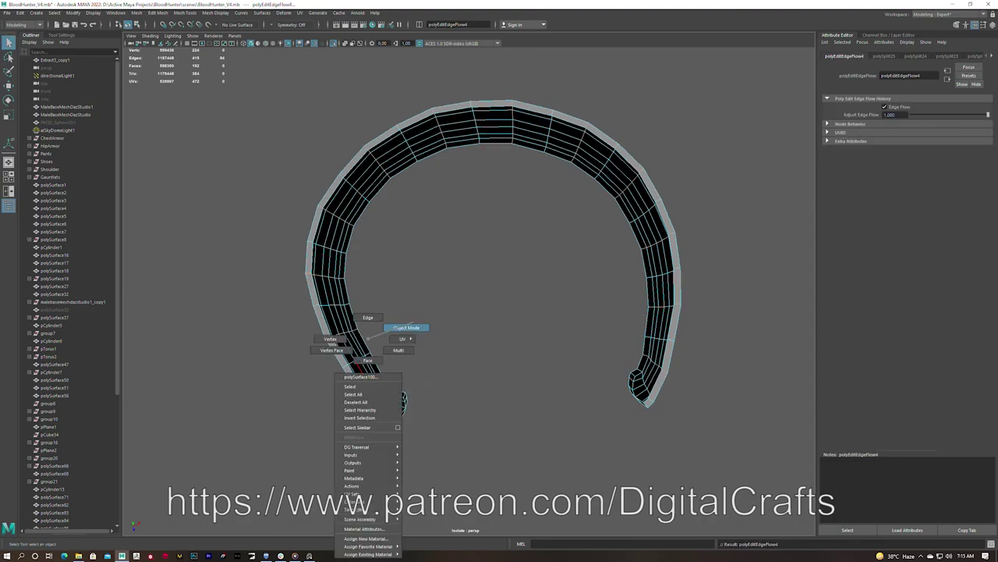
key("ctrl+1")
left_click_drag(459, 313, 401, 287, "alt")
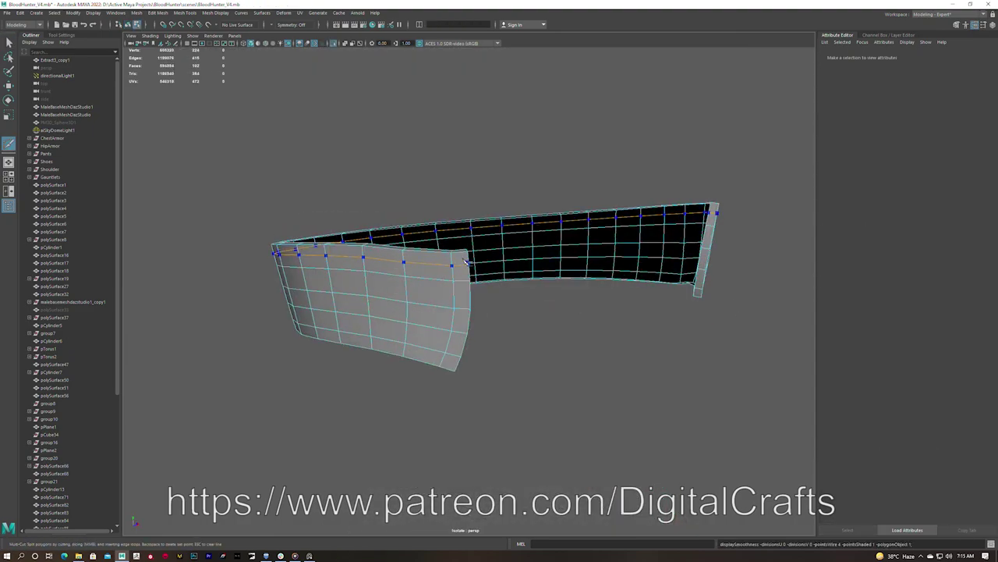
left_click_drag(451, 369, 444, 336, "alt")
right_click_drag(444, 336, 476, 336, "alt")
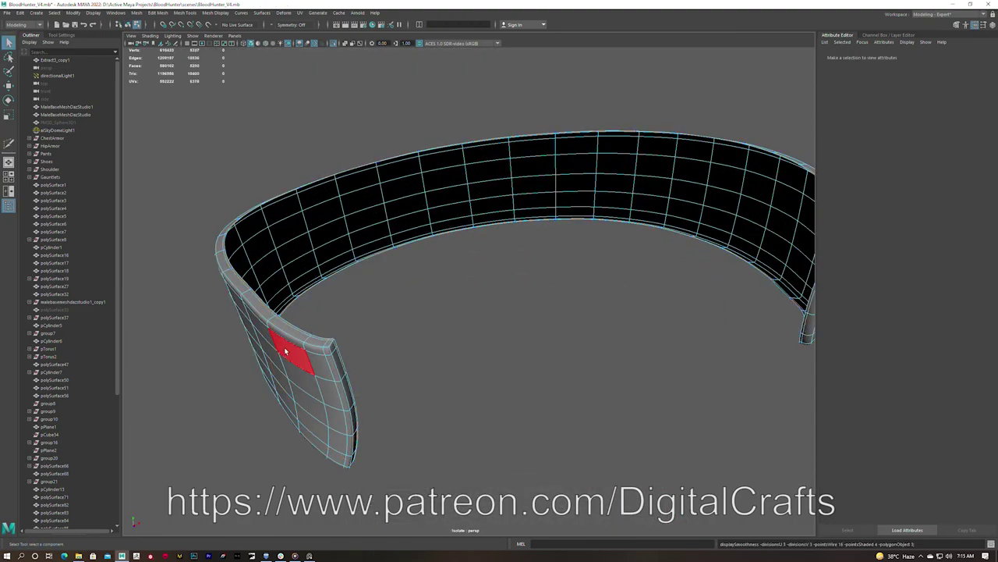